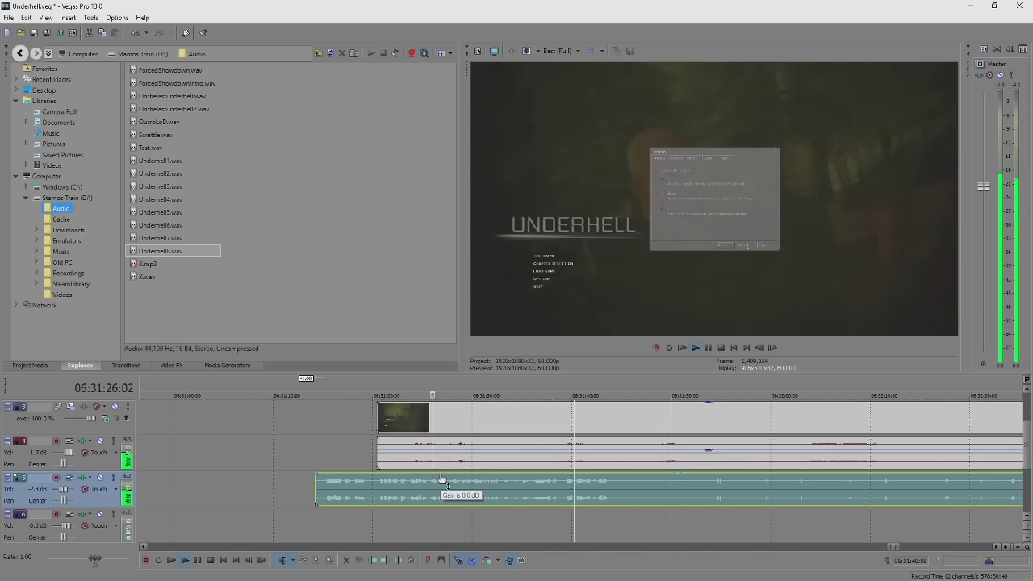
- Stop playback and trim the start of the commentary audio event to line up with the start of the Underhell menu video
key(Return)
scroll(443, 482, down, 3)
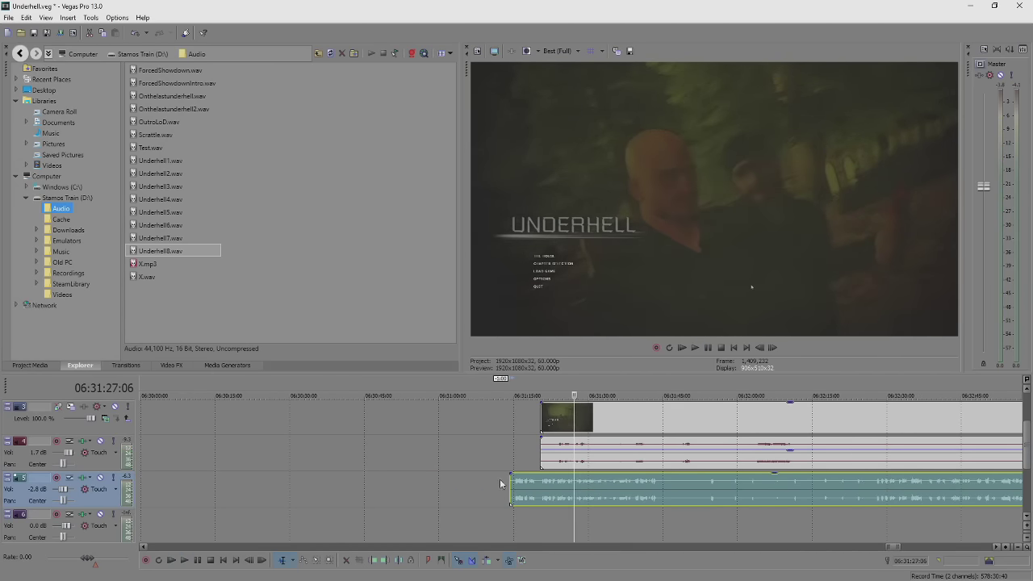
drag(507, 488, 544, 495)
- Select the Underhell menu video with its game and commentary audio and shift them later, to start shortly before 06:32:00
click(556, 422)
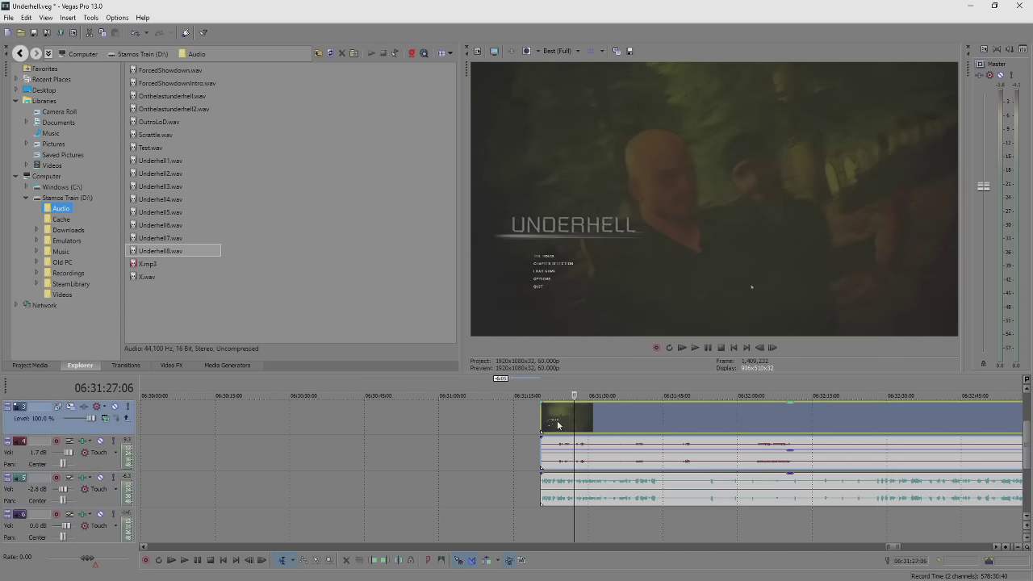
ctrl+click(596, 501)
drag(546, 415, 719, 439)
scroll(565, 430, down, 10)
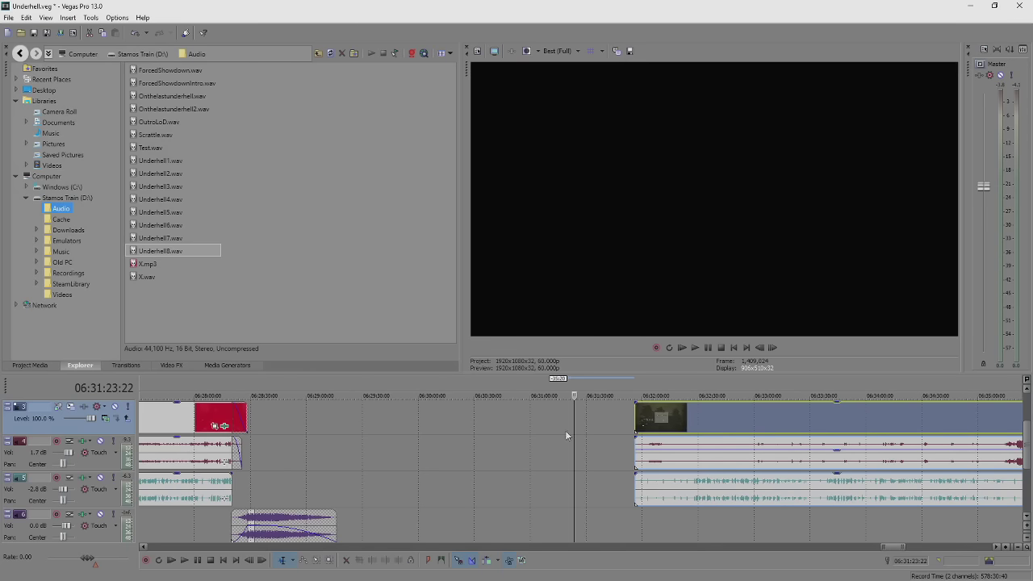
- Copy the two short faded voice clips around 05:29:00 on the commentary track
scroll(495, 493, down, 3)
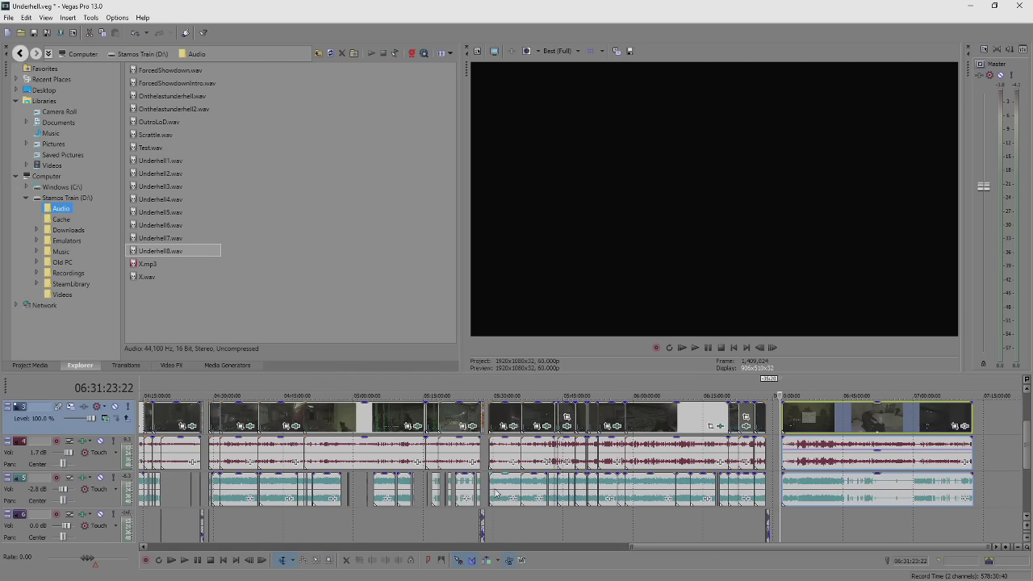
click(489, 485)
scroll(501, 487, up, 8)
scroll(501, 487, up, 5)
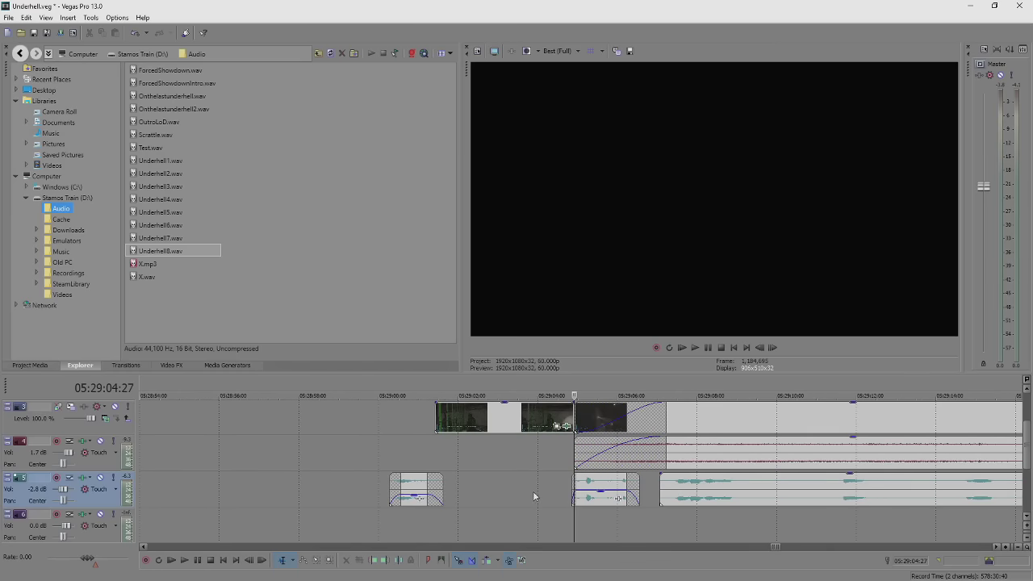
click(426, 492)
click(418, 491)
ctrl+click(589, 482)
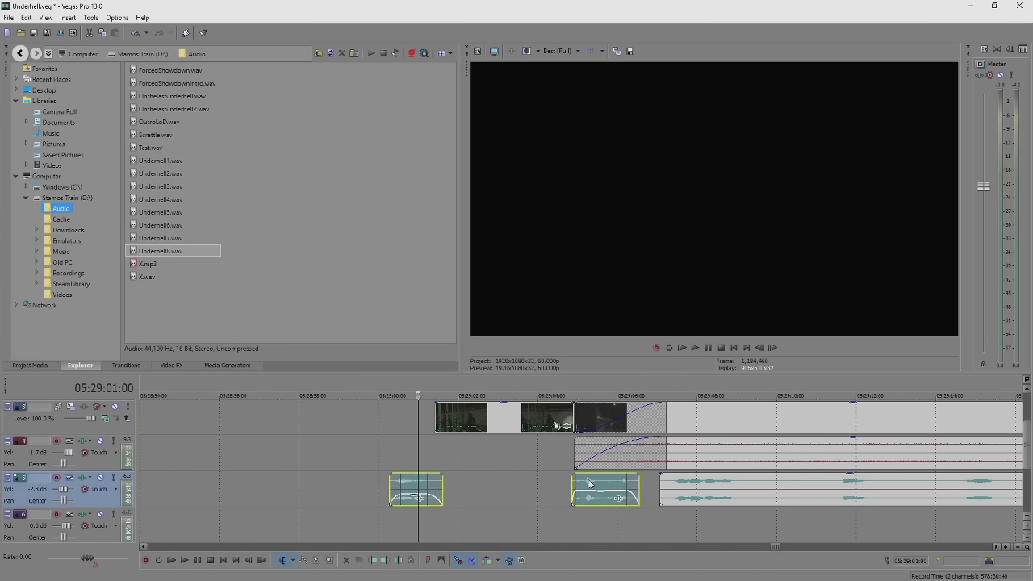
scroll(589, 484, down, 10)
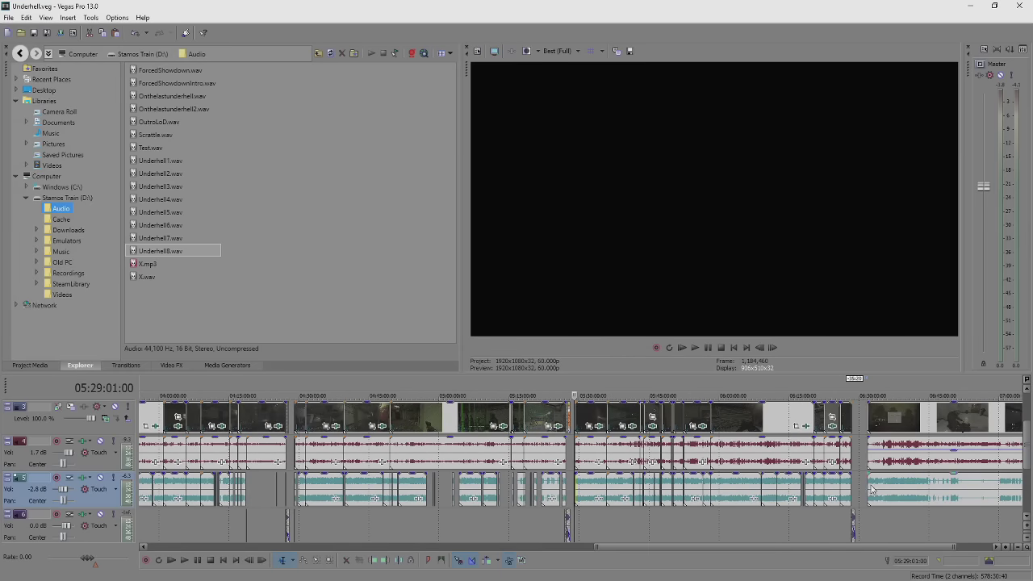
- Paste the two voice clips on the commentary track at about 06:30:00, in the gap before the menu footage
click(862, 483)
scroll(585, 492, up, 8)
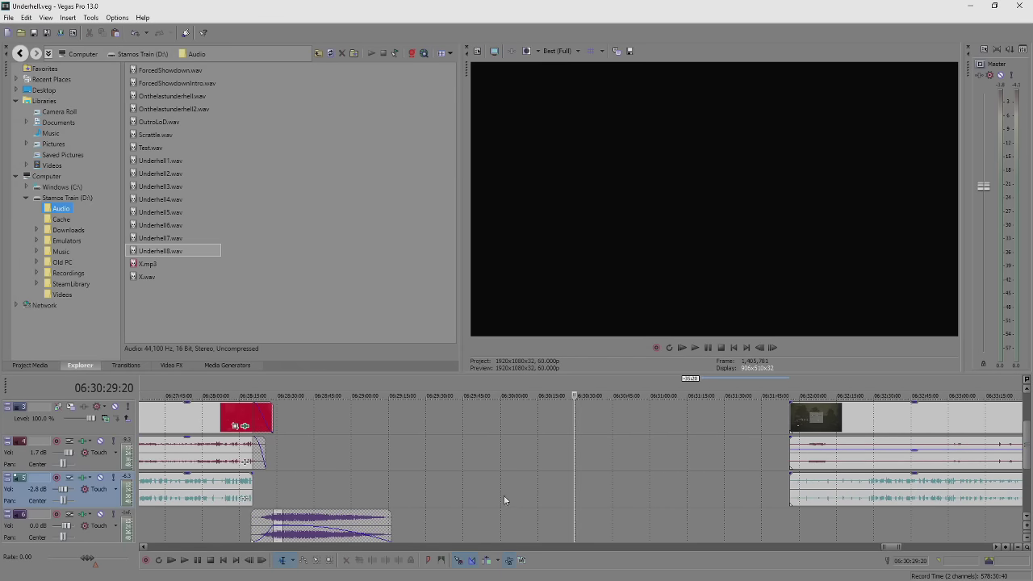
click(509, 493)
click(500, 490)
key(ctrl+v)
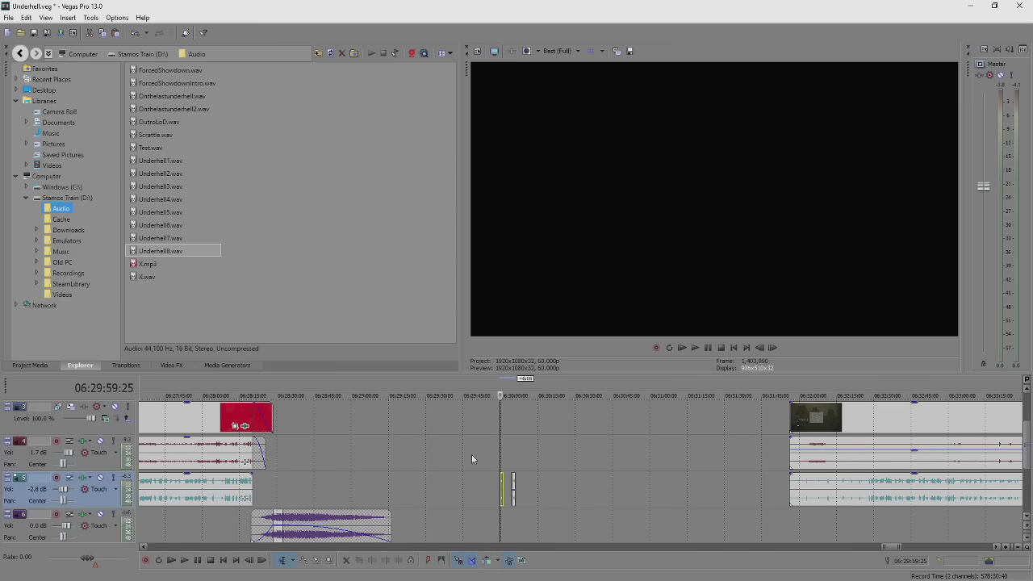
- Copy the last gameplay video event before the gap as the source of event attributes
scroll(516, 457, down, 5)
click(498, 424)
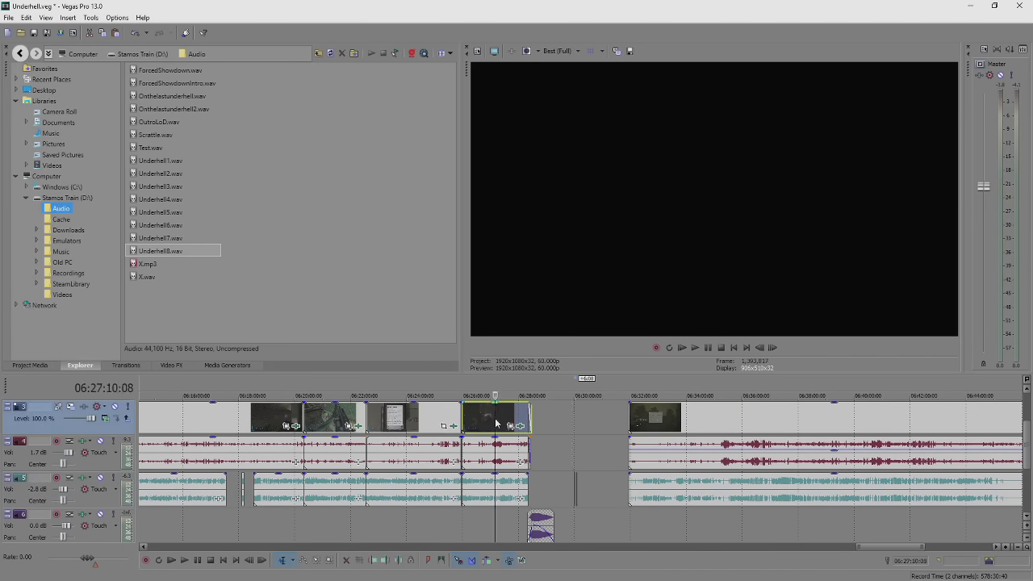
scroll(496, 419, up, 5)
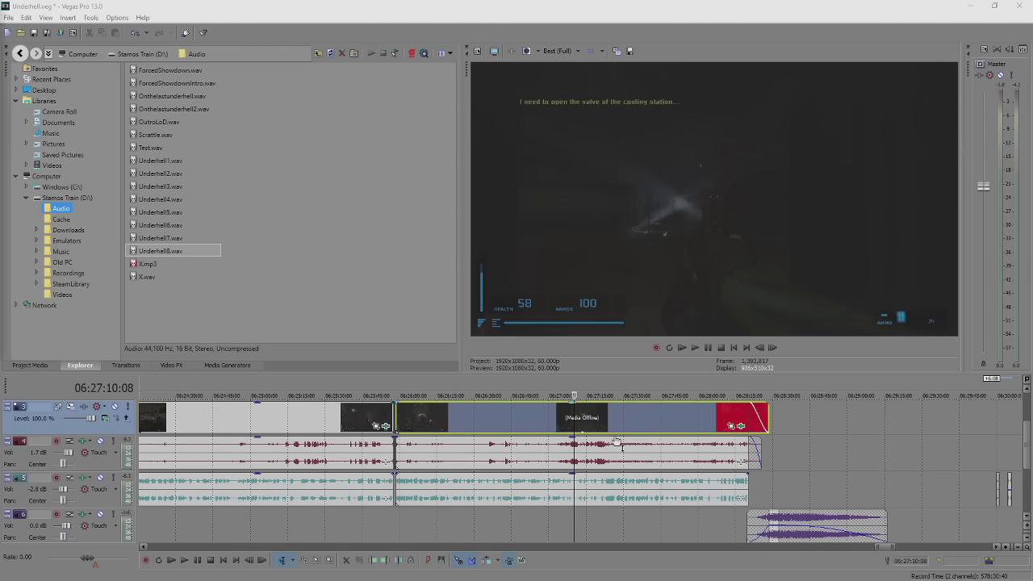
click(557, 411)
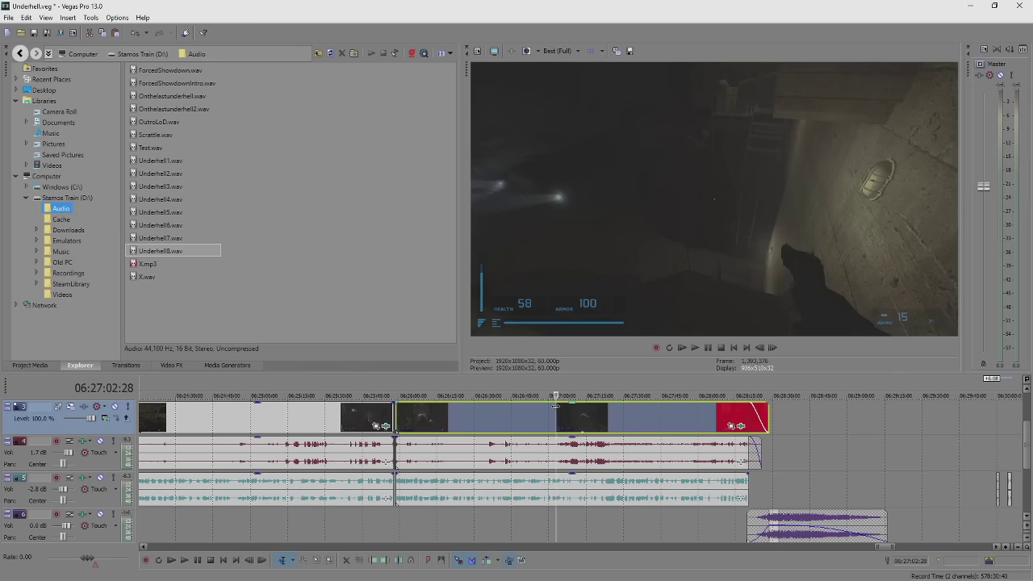
click(484, 426)
scroll(484, 426, up, 2)
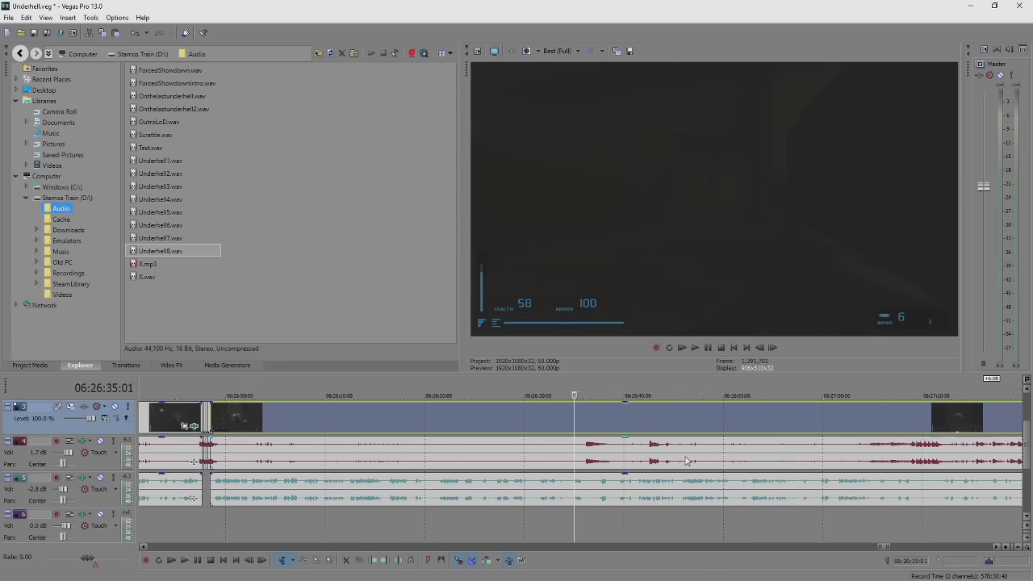
scroll(683, 443, down, 3)
click(697, 426)
scroll(697, 426, up, 3)
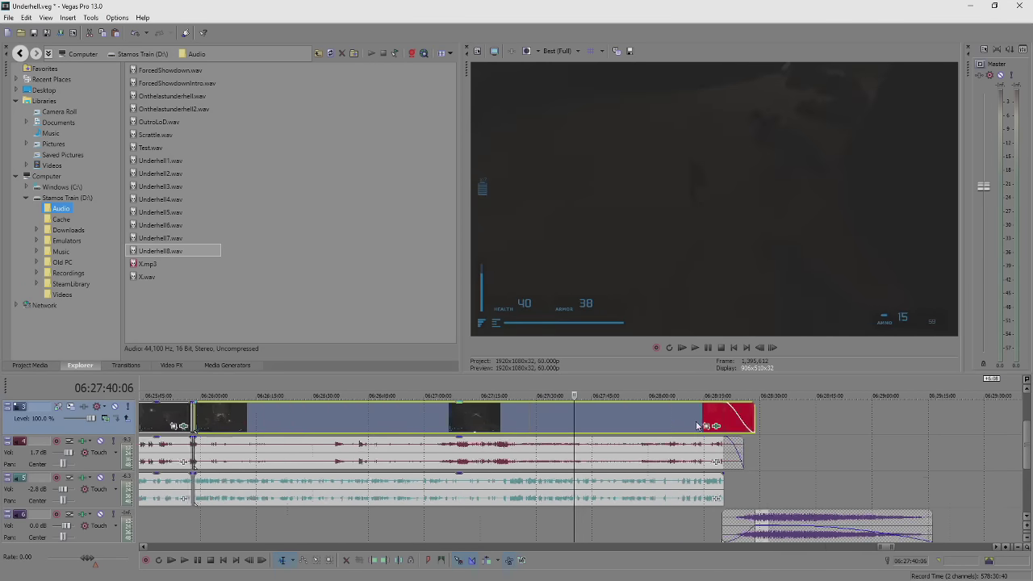
right_click(519, 413)
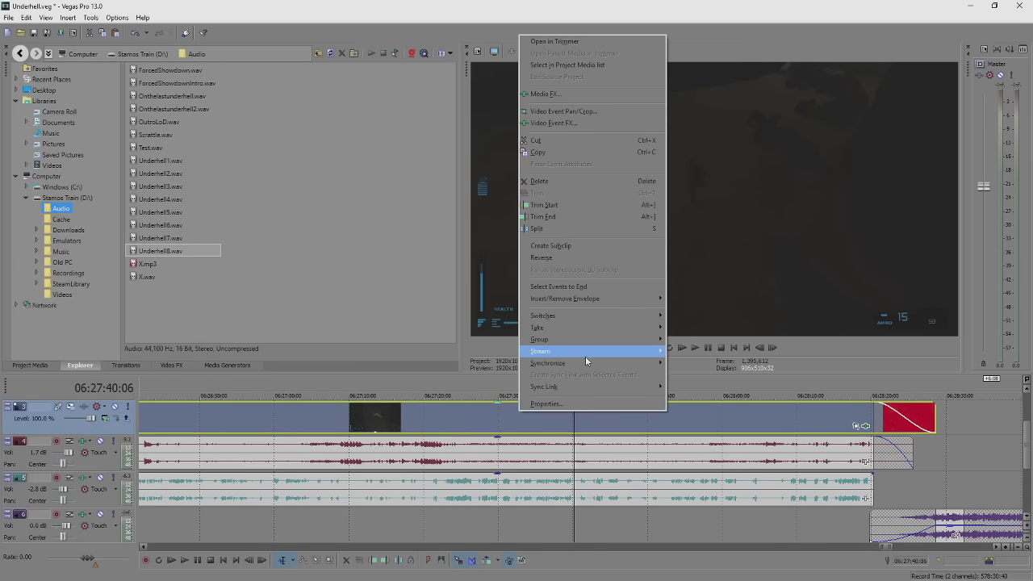
mouse_move(585, 356)
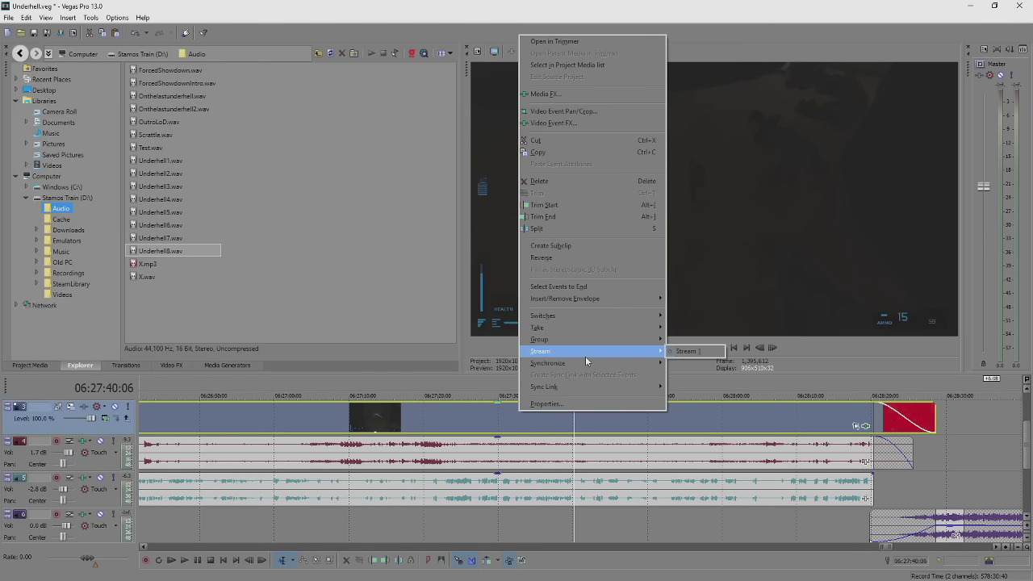
click(592, 152)
- Paste the copied event attributes onto the Underhell menu video event after the gap
scroll(712, 406, down, 5)
click(761, 415)
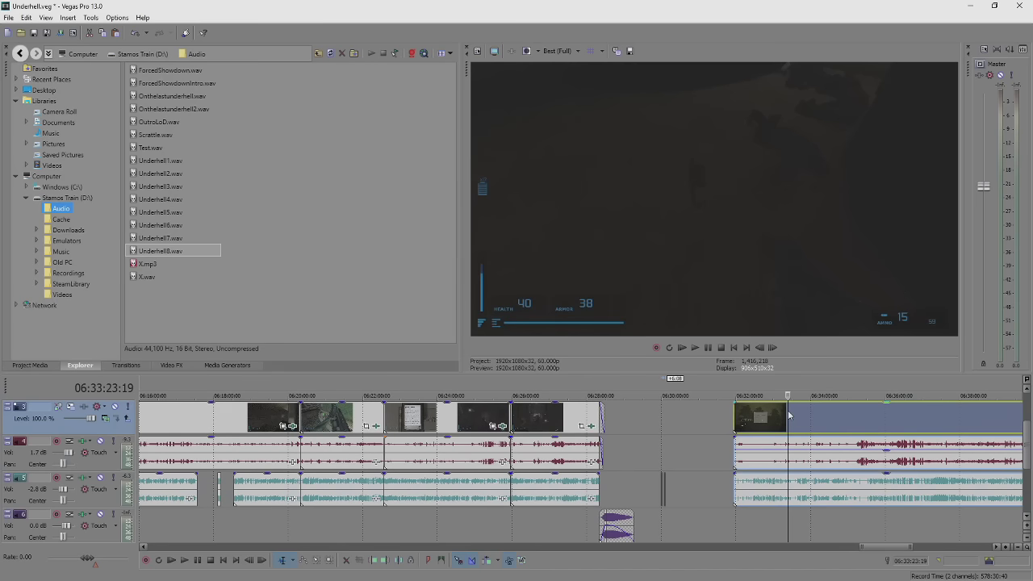
scroll(627, 410, up, 4)
right_click(627, 410)
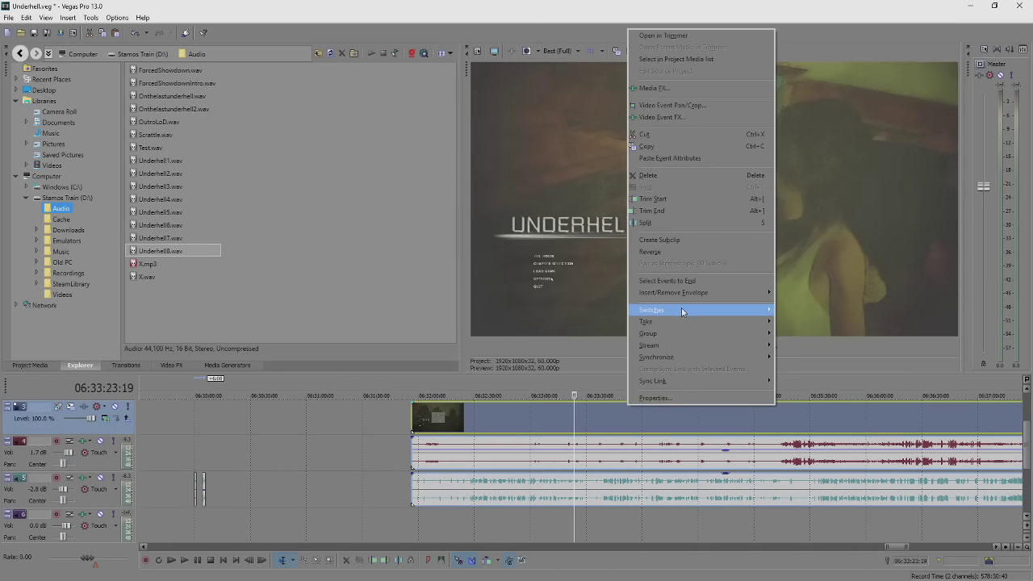
click(654, 158)
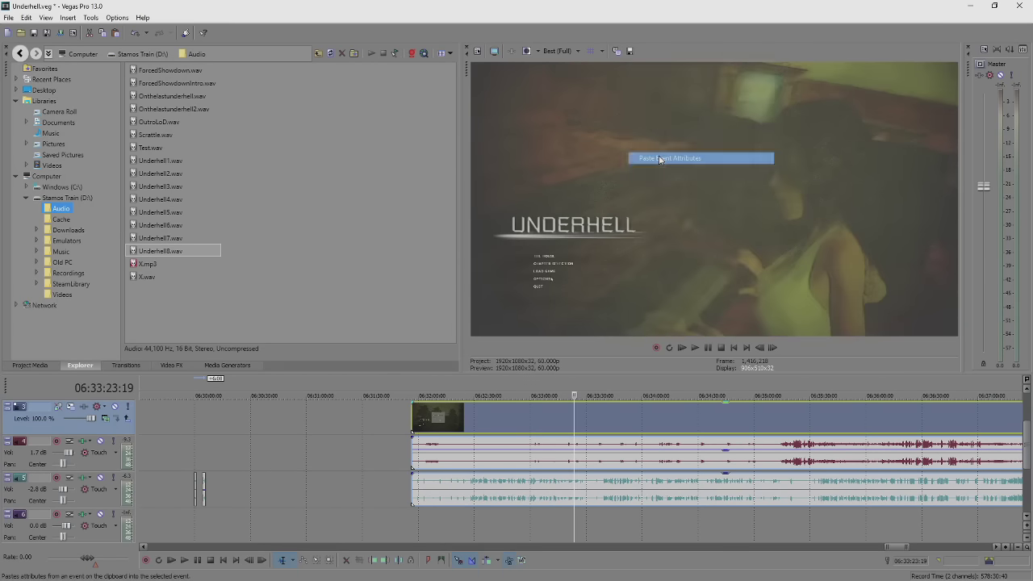
- Split the last gameplay video and its game audio at 06:28:18:14 and copy both faded ending pieces
scroll(486, 458, down, 2)
scroll(487, 458, down, 2)
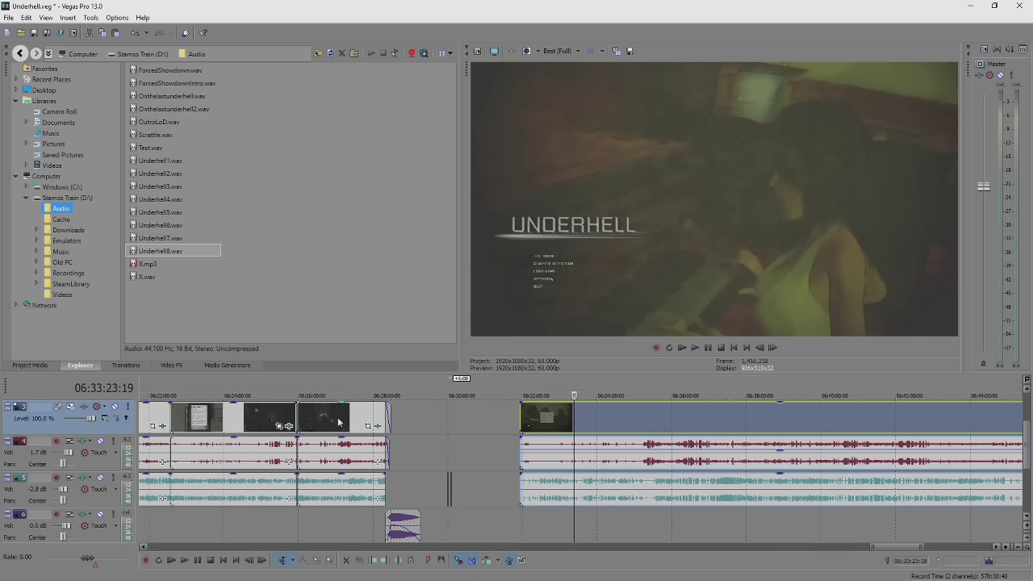
click(371, 417)
scroll(657, 427, up, 5)
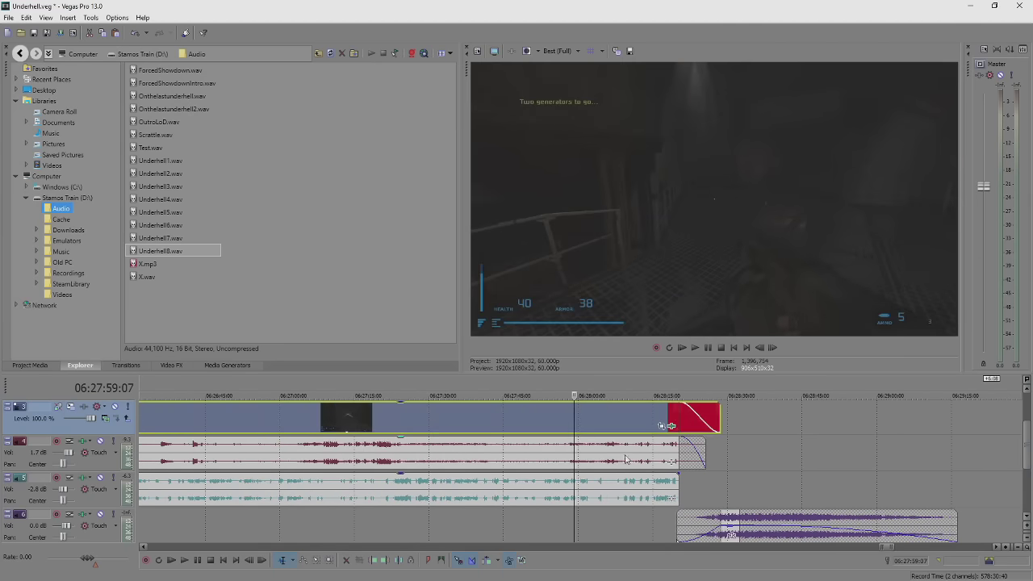
click(670, 414)
scroll(670, 414, up, 5)
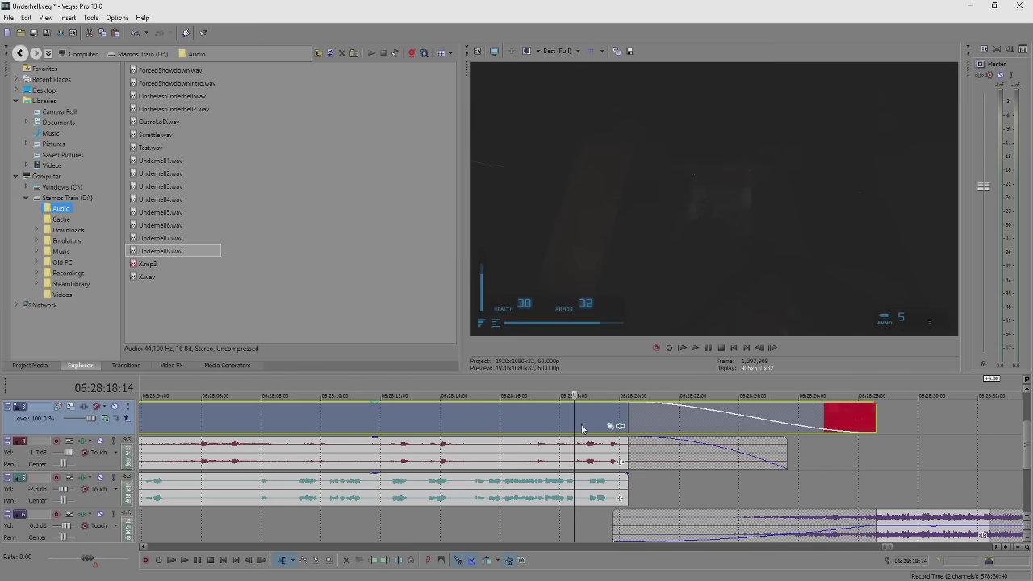
click(585, 459)
key(s)
click(597, 459)
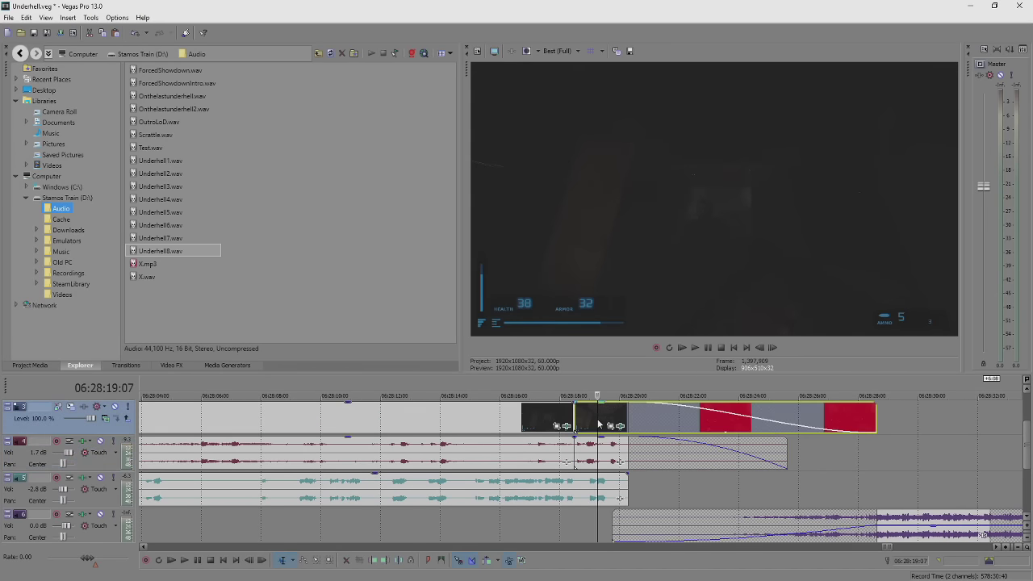
key(Delete)
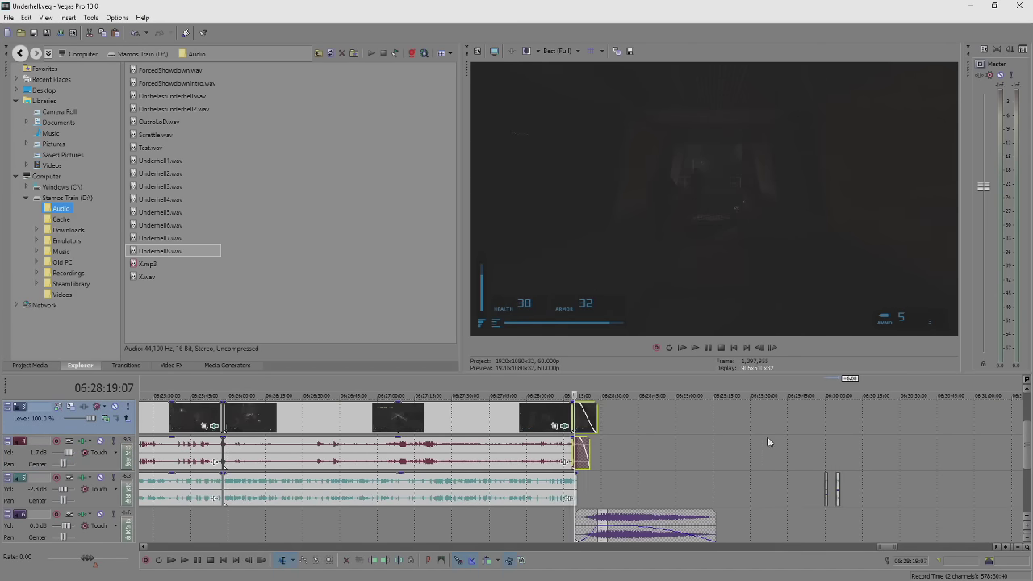
- Paste the copied gameplay ending and its audio directly after the first short voice clip, at about 06:30:01
click(826, 426)
scroll(653, 422, down, 2)
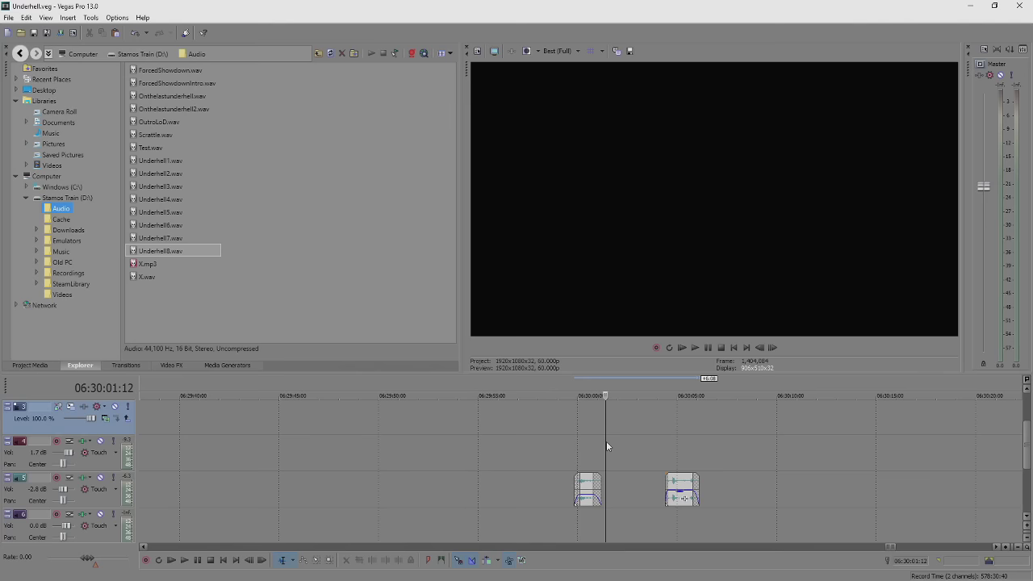
scroll(606, 444, up, 3)
click(557, 413)
scroll(558, 413, up, 3)
click(374, 413)
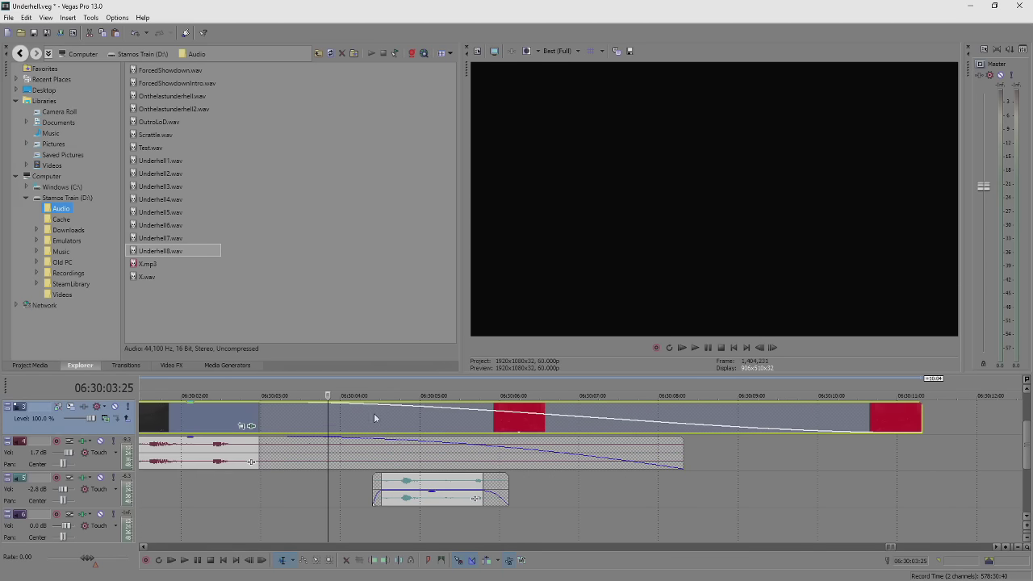
- Play back the pasted gameplay ending from the first short voice clip and stop at the red fade
scroll(497, 428, down, 4)
click(535, 426)
key(space)
scroll(539, 420, up, 3)
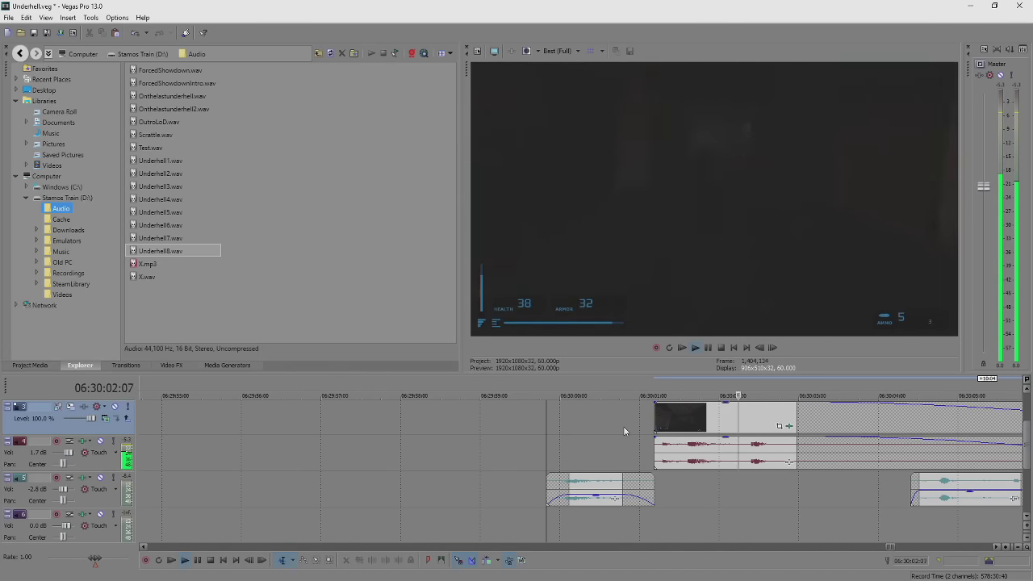
key(space)
scroll(616, 444, down, 4)
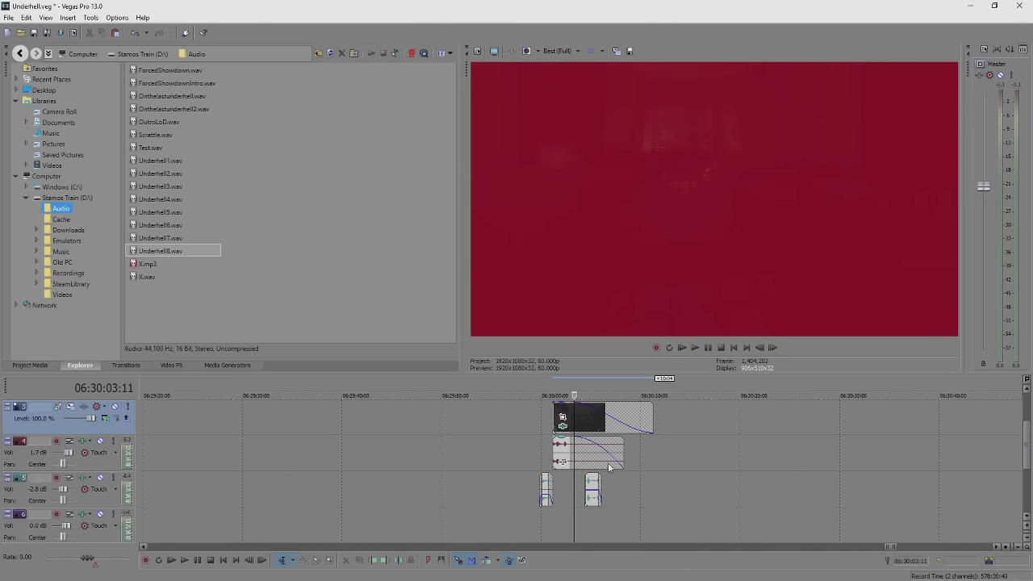
- Remove the fade-outs from the pasted game audio and video and trim both to end at about 06:30:03
click(566, 457)
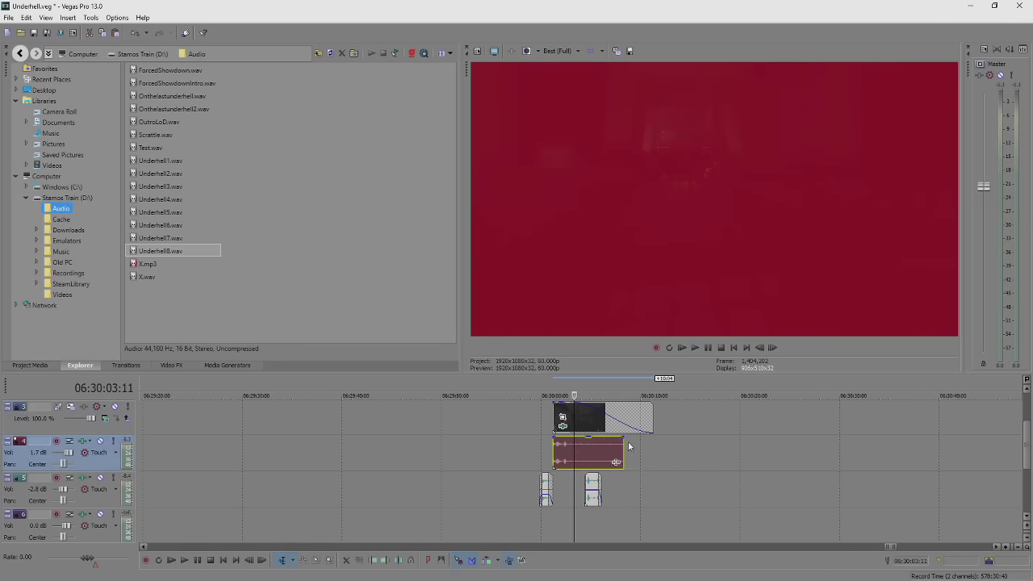
drag(622, 442, 562, 418)
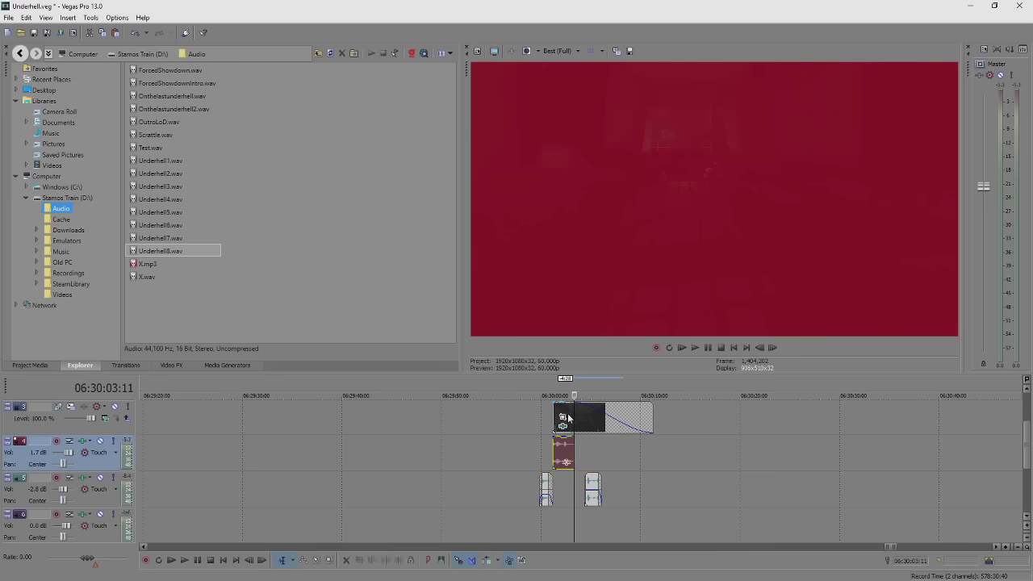
click(568, 417)
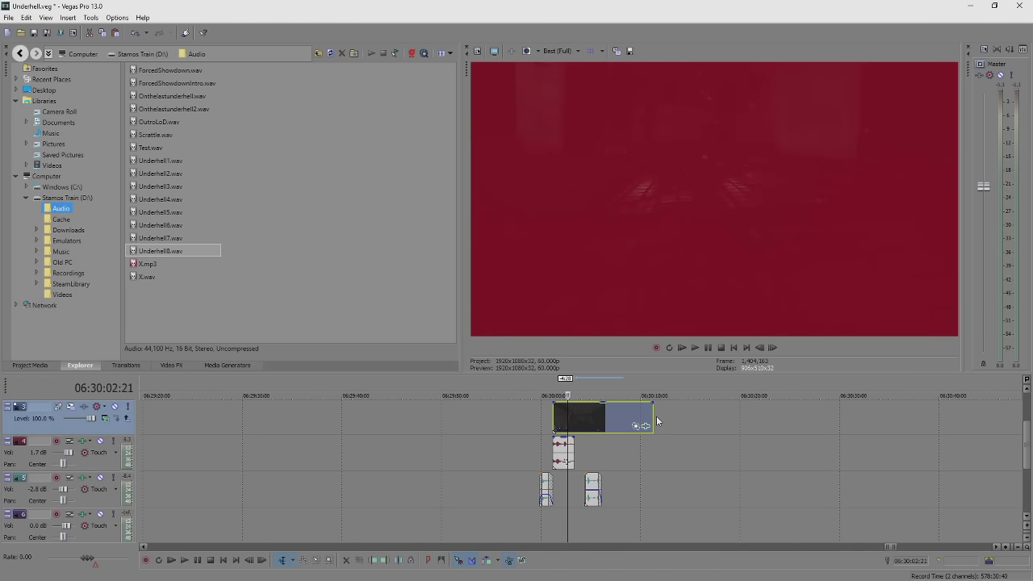
drag(655, 419, 563, 417)
- Move the second short voice clip earlier so that it begins where the trimmed gameplay piece ends
scroll(563, 436, up, 6)
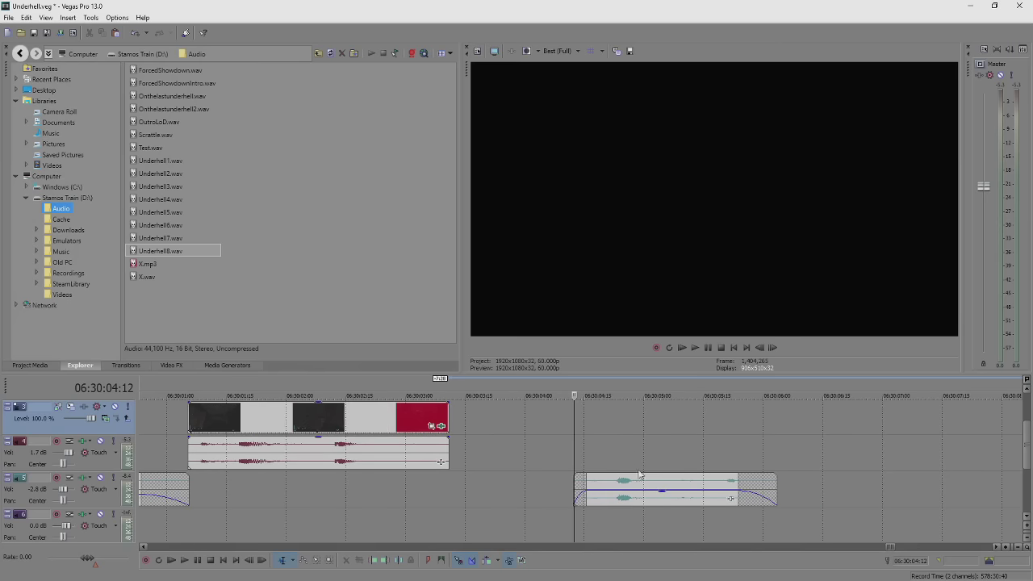
click(508, 488)
drag(508, 488, 496, 488)
- Play back the assembled short sequence from the first voice clip through the second one
scroll(460, 465, down, 4)
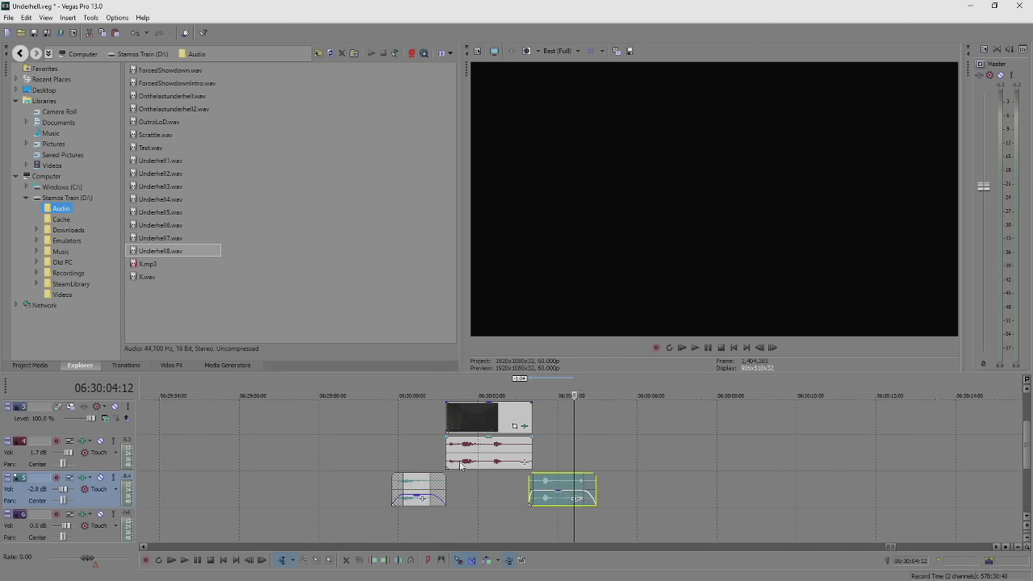
click(402, 454)
key(space)
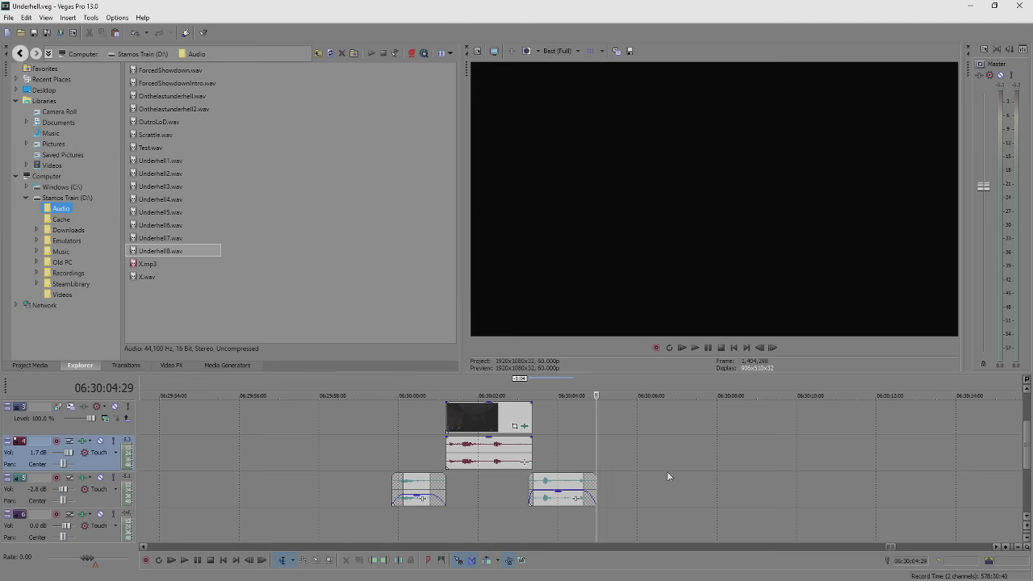
scroll(667, 472, down, 5)
scroll(698, 450, down, 4)
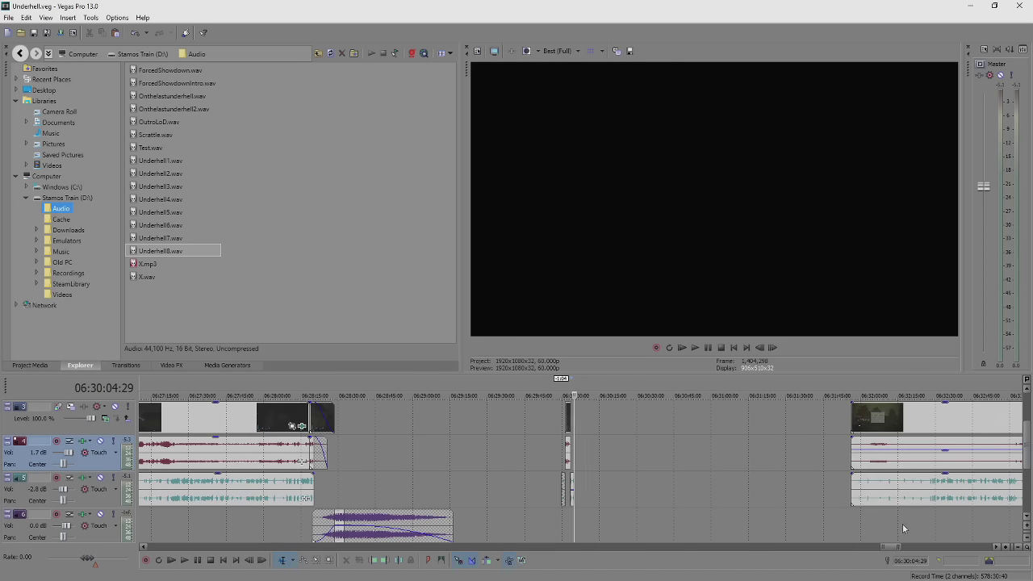
- Trim the start of the main gameplay footage and its commentary in two passes, up to about 06:33:00
click(869, 494)
scroll(545, 497, up, 2)
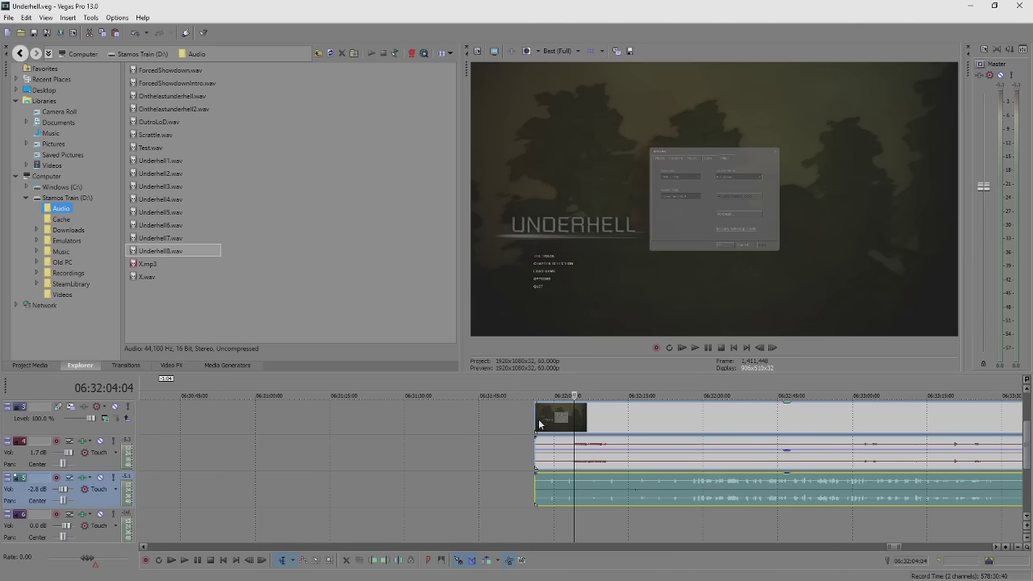
drag(539, 424, 618, 444)
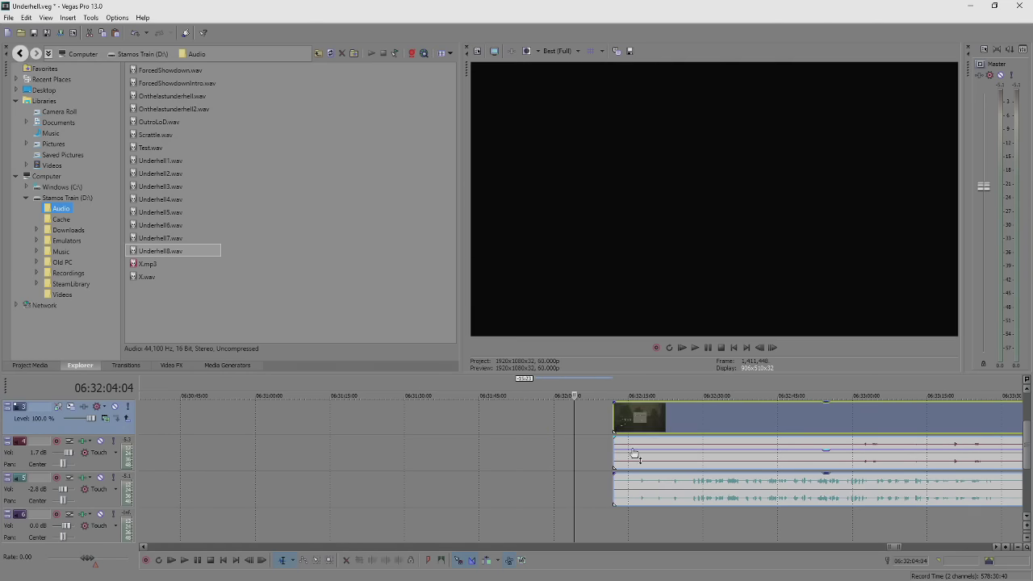
scroll(636, 456, down, 3)
click(601, 426)
scroll(601, 426, up, 4)
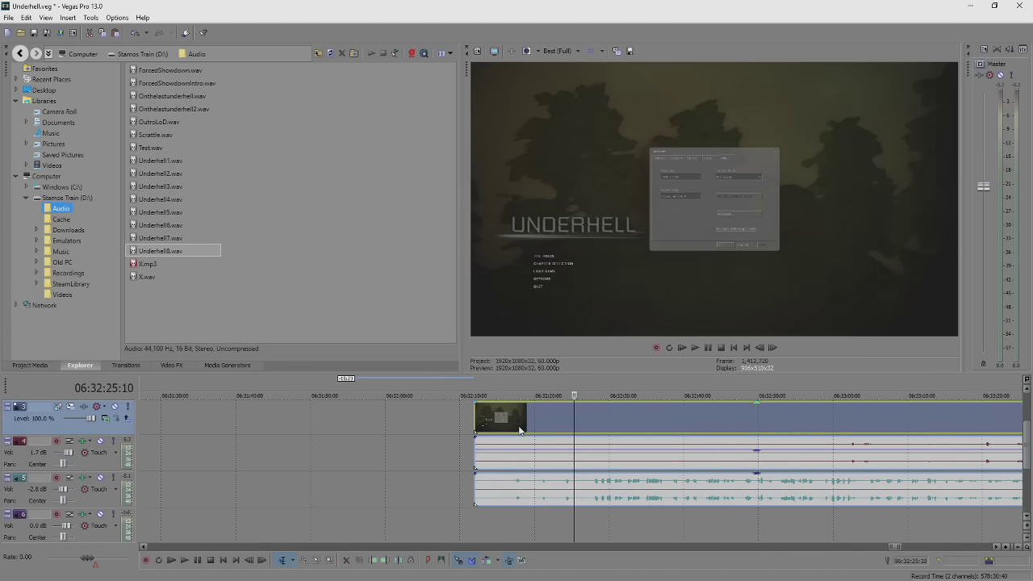
drag(477, 416, 832, 436)
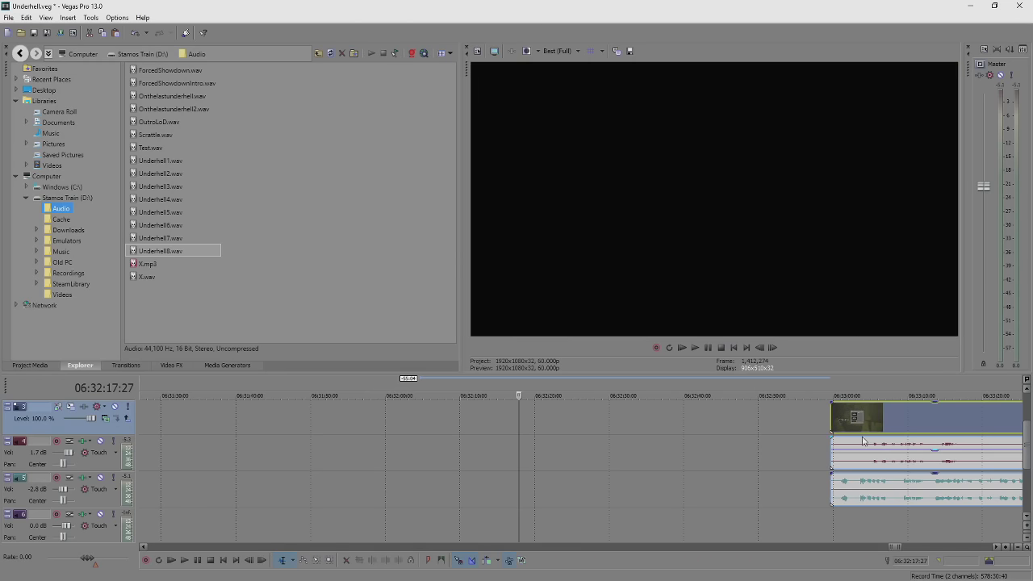
- Trim the start of the main gameplay footage and its commentary further, to about 06:34:00
click(862, 439)
scroll(862, 440, down, 2)
scroll(639, 418, down, 2)
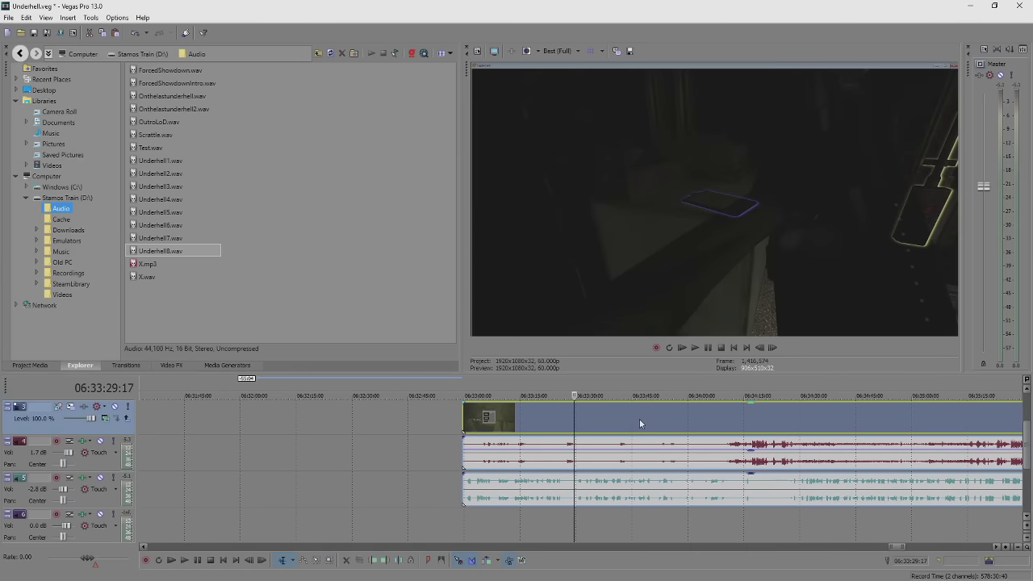
click(466, 417)
drag(462, 415, 756, 443)
drag(765, 444, 795, 454)
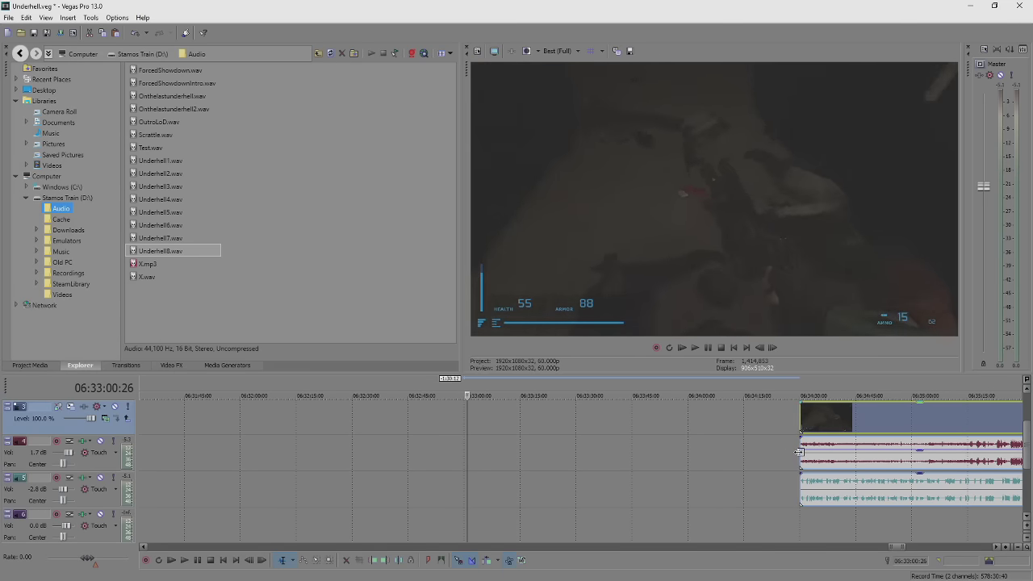
- Move the trimmed main gameplay footage and commentary earlier so that they start at about 06:30:45
scroll(797, 456, down, 5)
scroll(797, 457, down, 3)
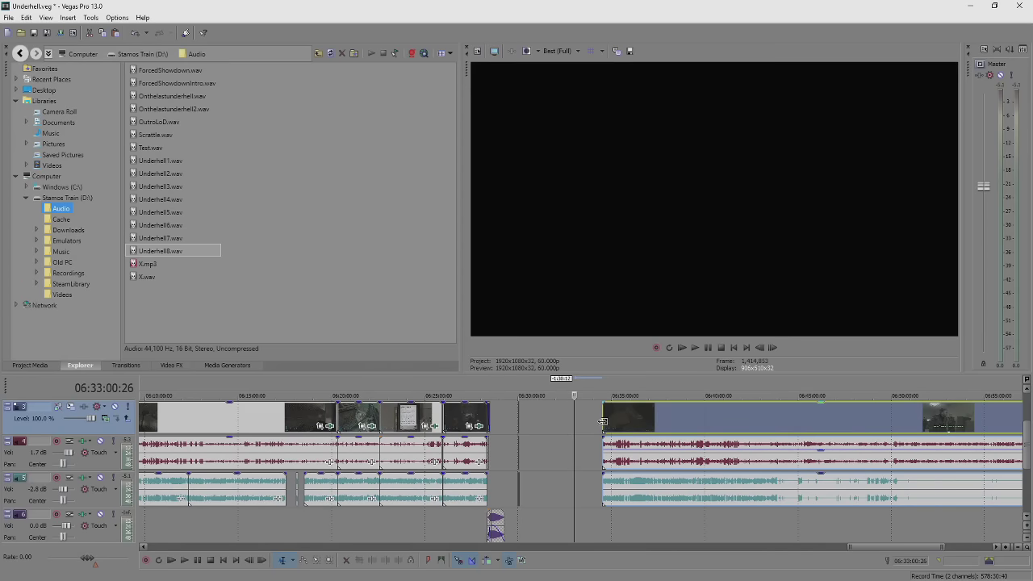
drag(604, 419, 536, 419)
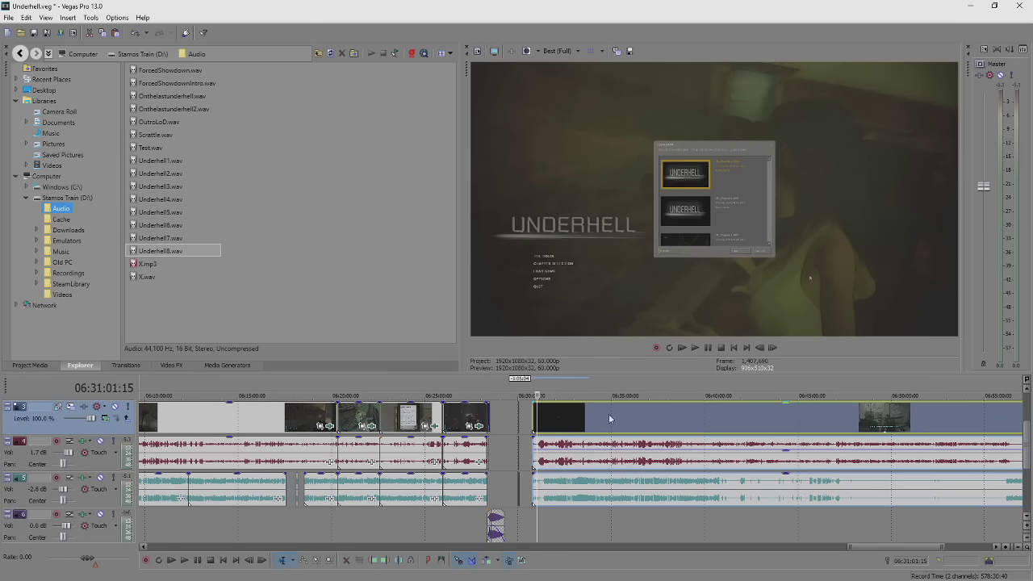
- Trim only the start of the long commentary clip to about 06:30:48
click(533, 411)
scroll(532, 410, up, 8)
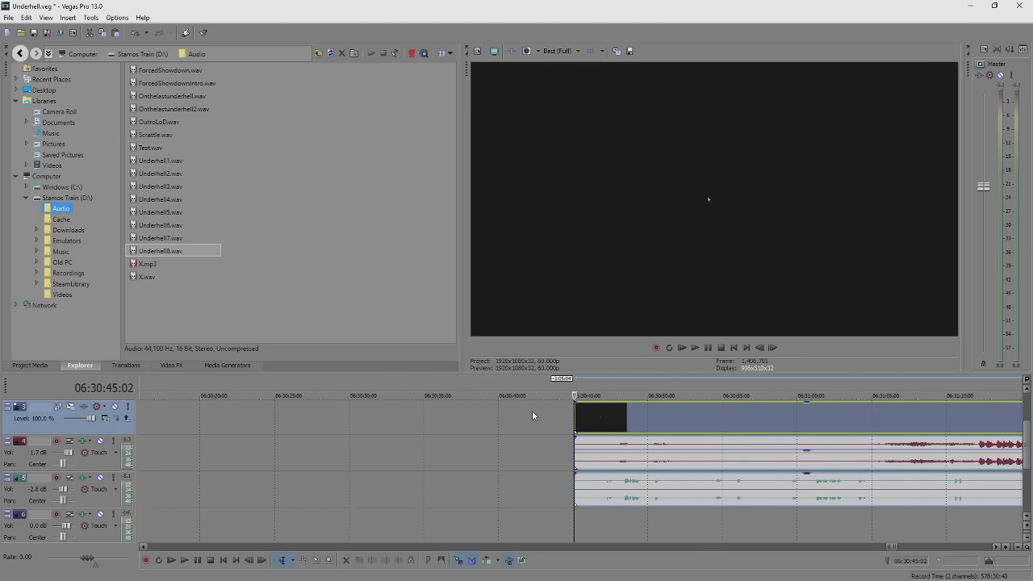
click(584, 492)
click(584, 491)
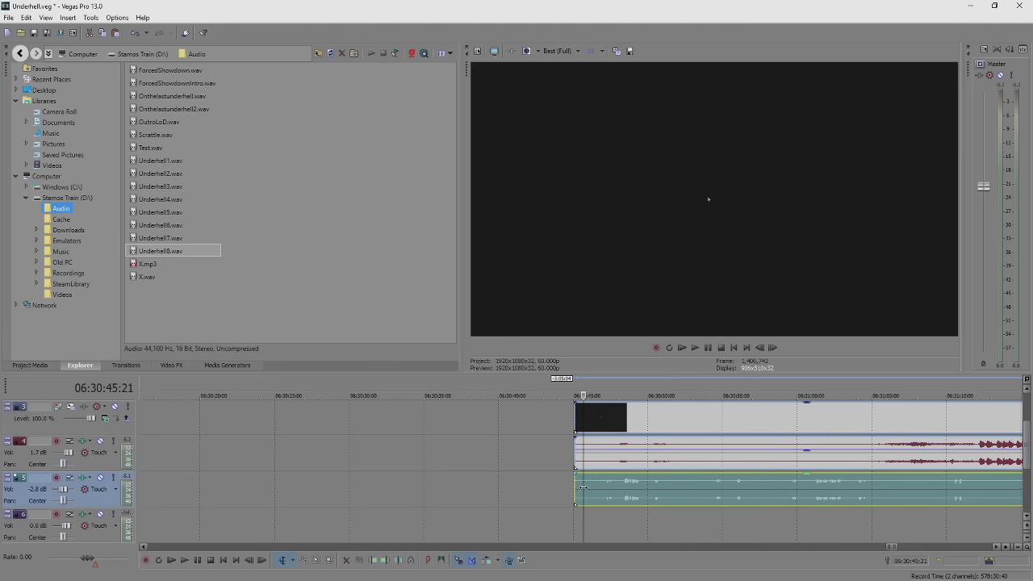
drag(580, 489, 625, 499)
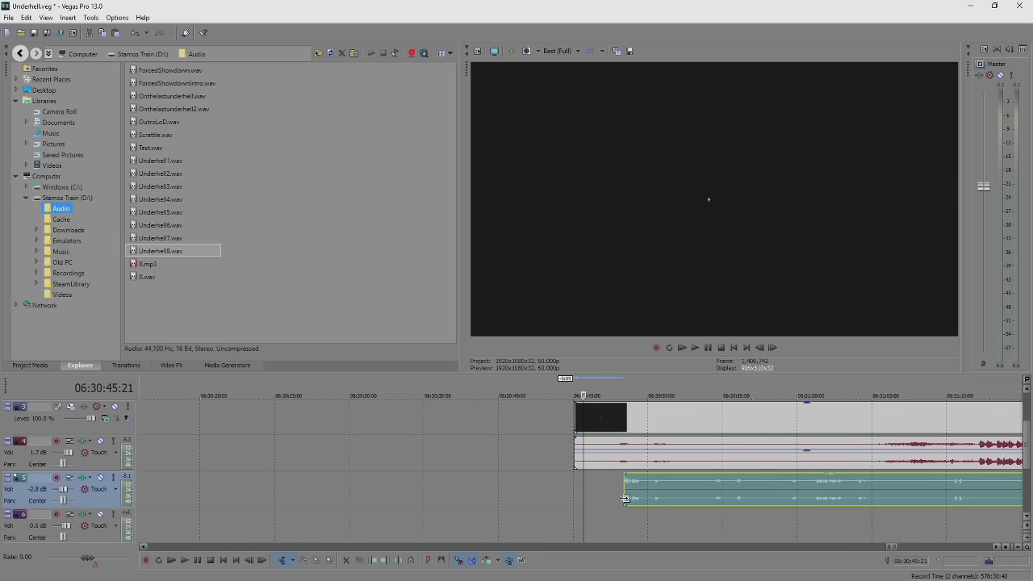
- Trim the main gameplay video and audio to start at about 06:31:09 and the long commentary at about 06:31:21
click(633, 422)
scroll(634, 423, down, 3)
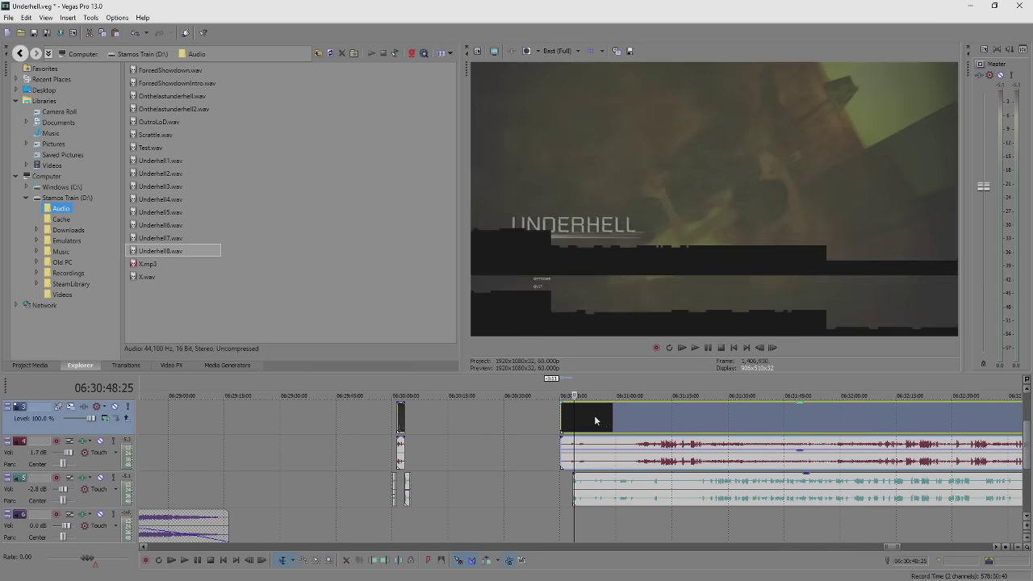
drag(562, 417, 650, 428)
drag(572, 490, 696, 490)
- Move the main gameplay and commentary together so that the gameplay begins where the short gameplay piece ends, at about 06:30:03
click(715, 426)
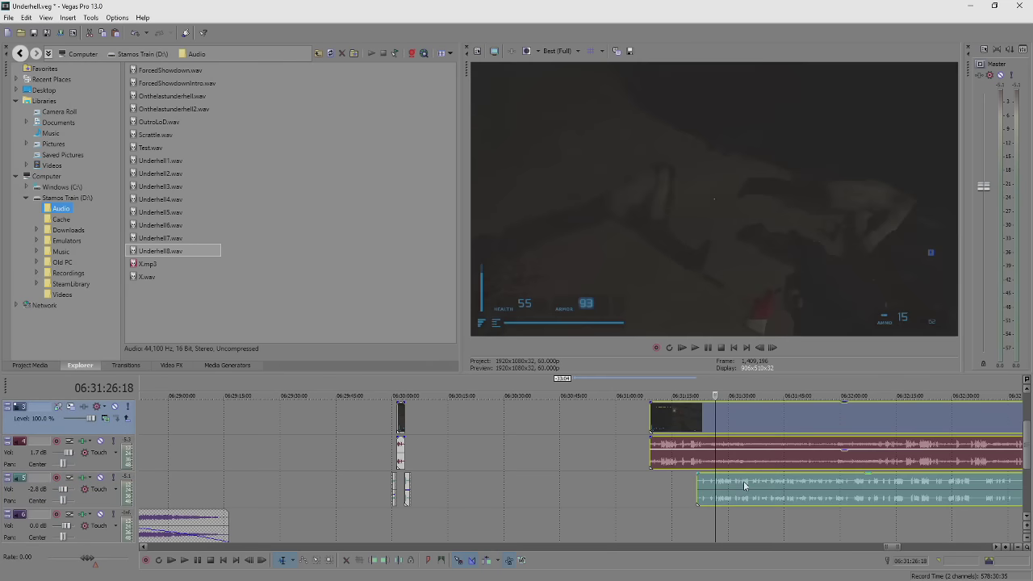
drag(716, 426, 429, 424)
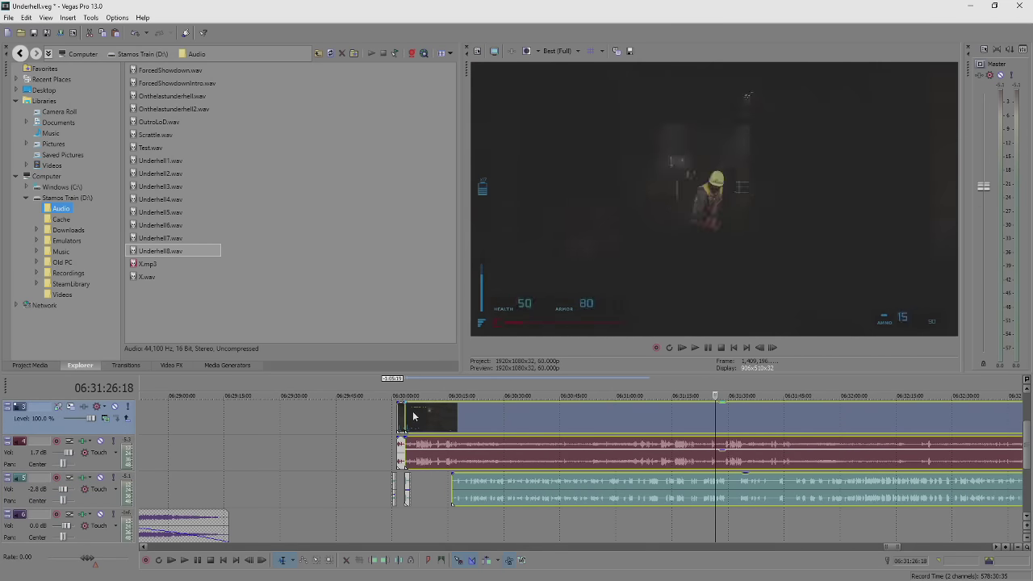
click(408, 424)
- Add a fade-in of about 3 seconds to the start of the main gameplay video and audio
scroll(408, 425, up, 5)
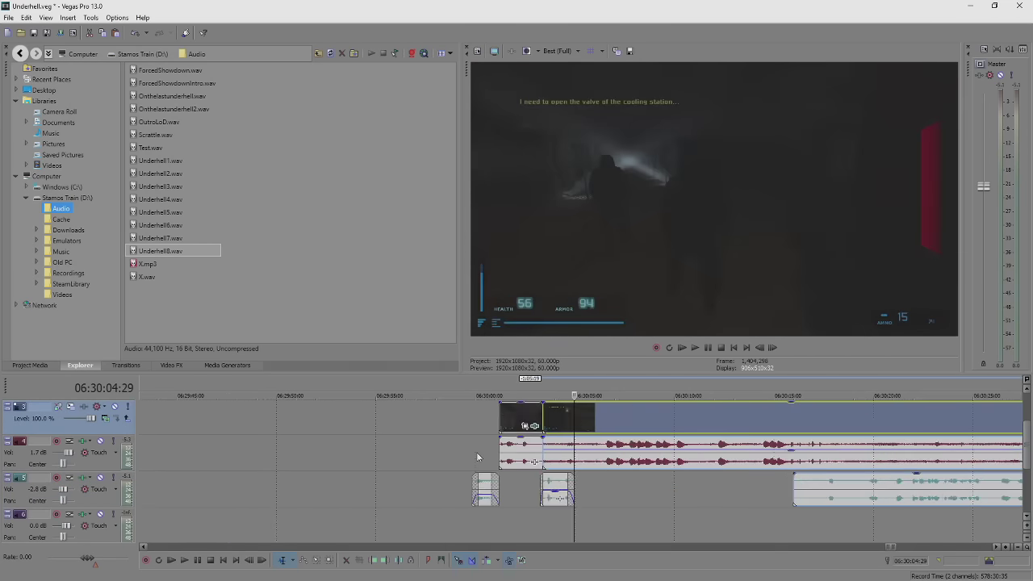
click(597, 466)
drag(484, 405, 660, 403)
- Play back the transition from the short gameplay piece and lower the volume of the main game audio clip
click(447, 416)
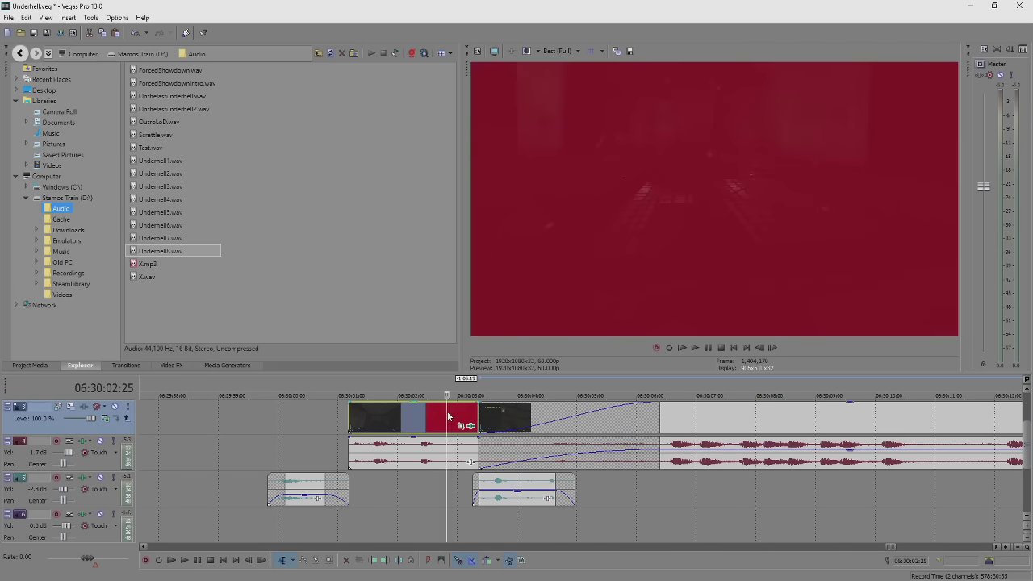
key(space)
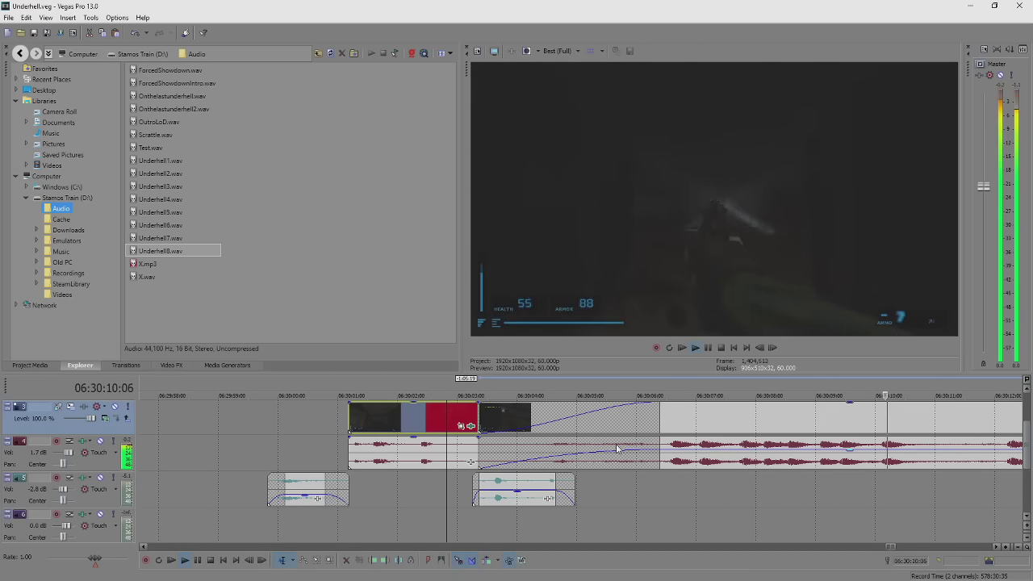
scroll(616, 449, down, 5)
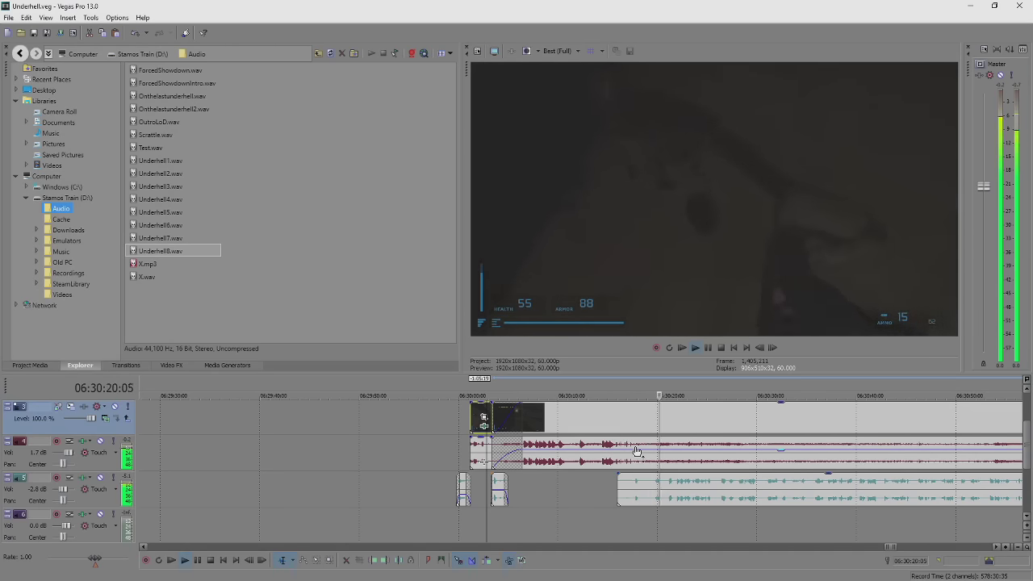
drag(641, 440, 648, 459)
key(space)
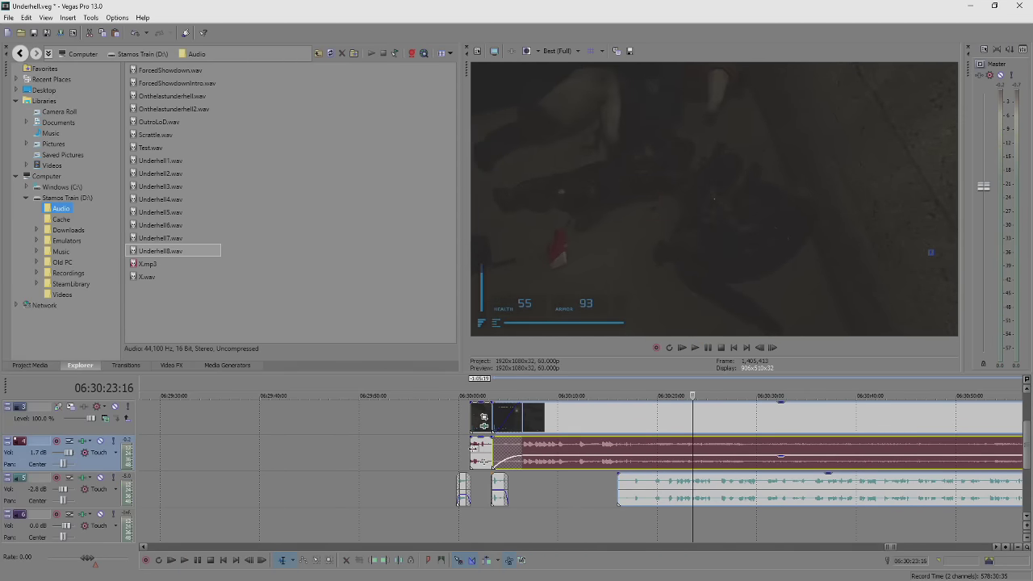
key(space)
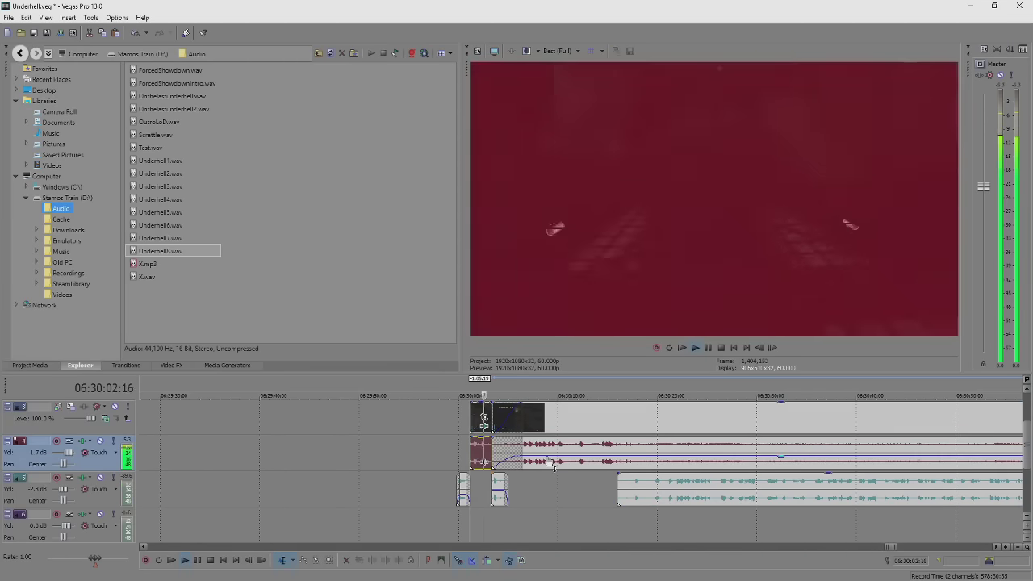
drag(553, 466, 557, 466)
key(space)
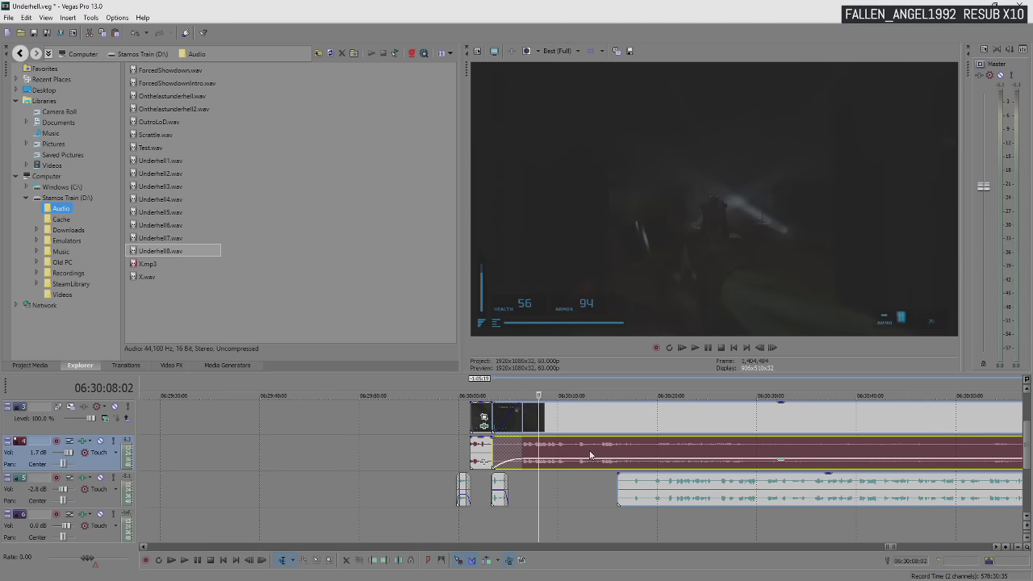
- Inspect the main gameplay footage between about 06:30:09 and 06:30:14, leaving the playhead at 06:30:10:01
scroll(590, 454, down, 1)
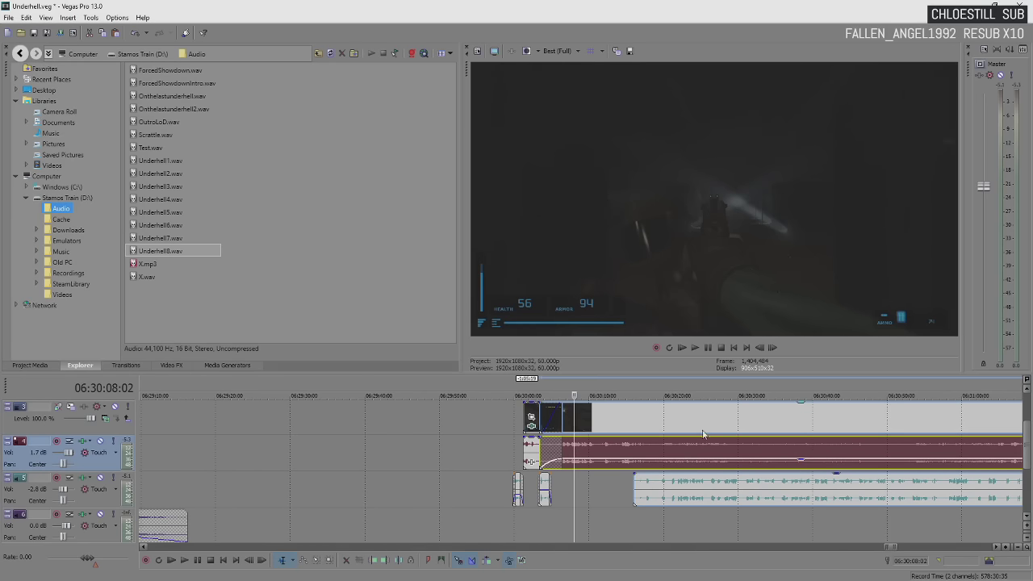
click(621, 419)
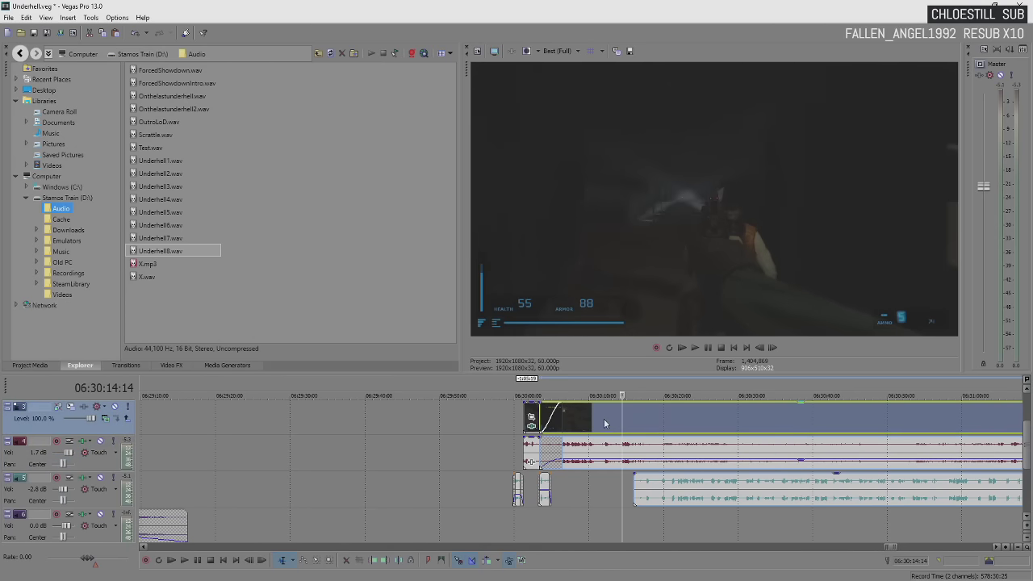
click(584, 423)
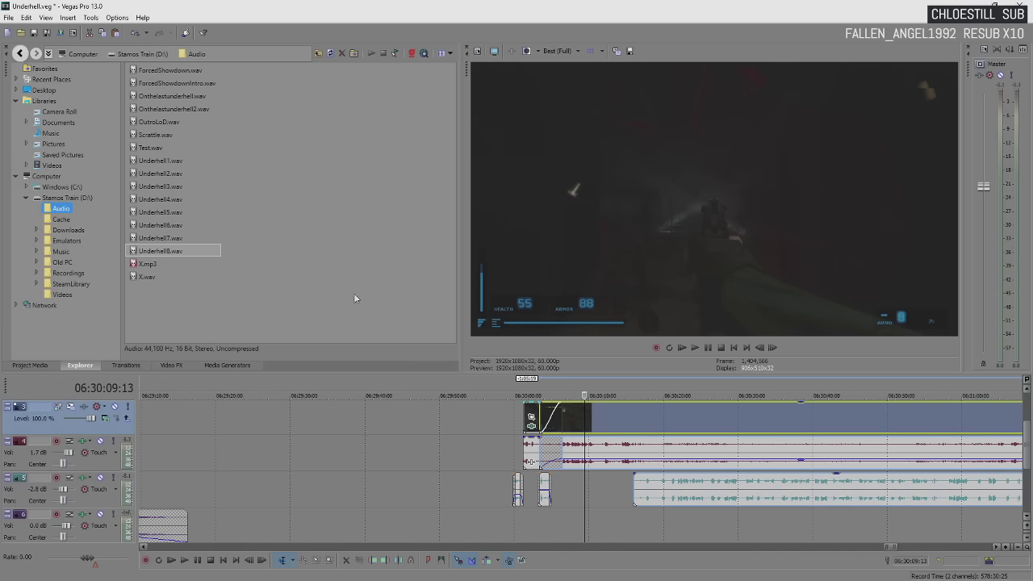
click(590, 479)
scroll(589, 480, up, 5)
click(570, 485)
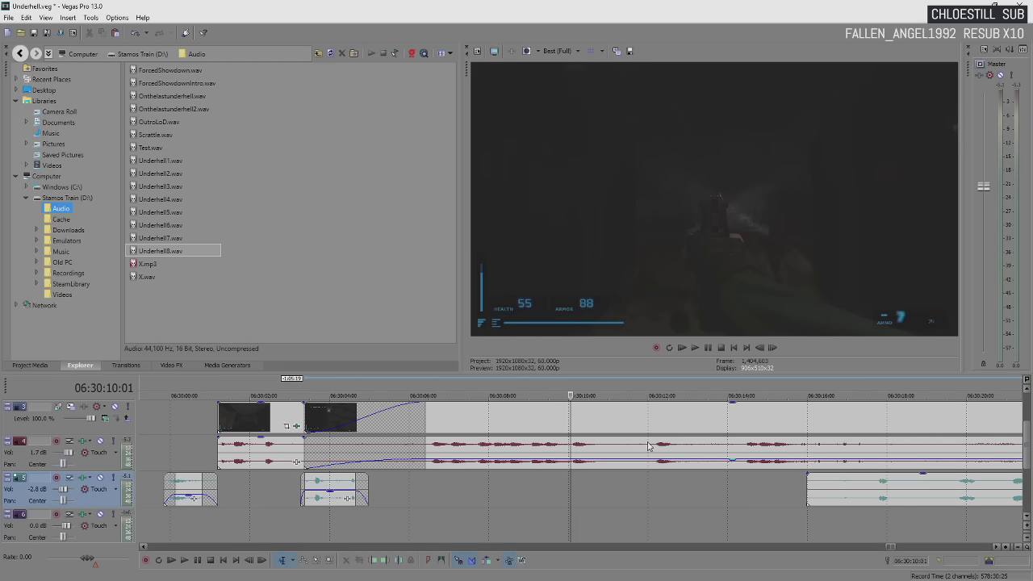
scroll(647, 446, down, 5)
scroll(647, 445, down, 4)
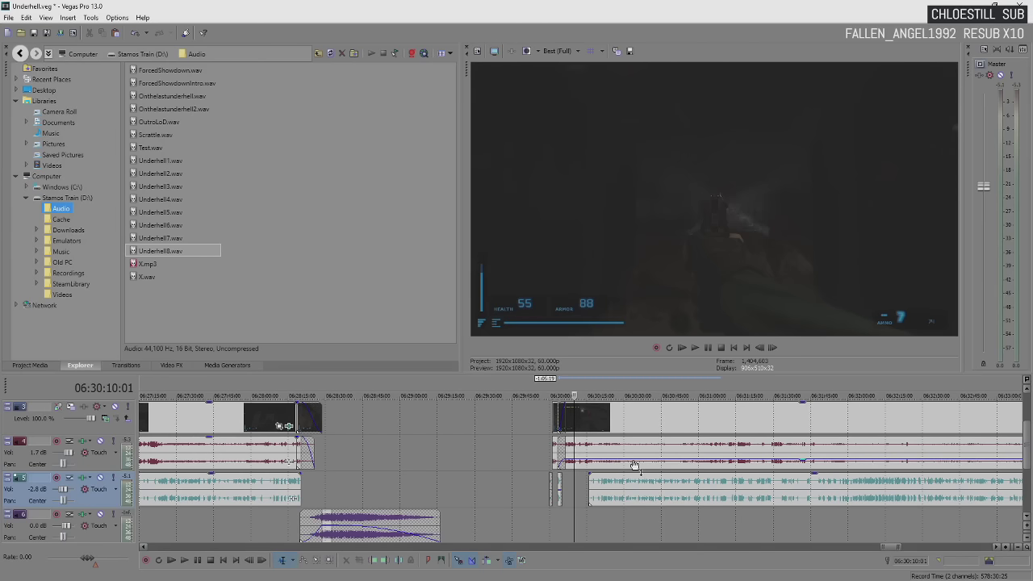
- Switch to RECentral 2 and close its capture window to return to the Vegas Pro project
mouse_move(635, 465)
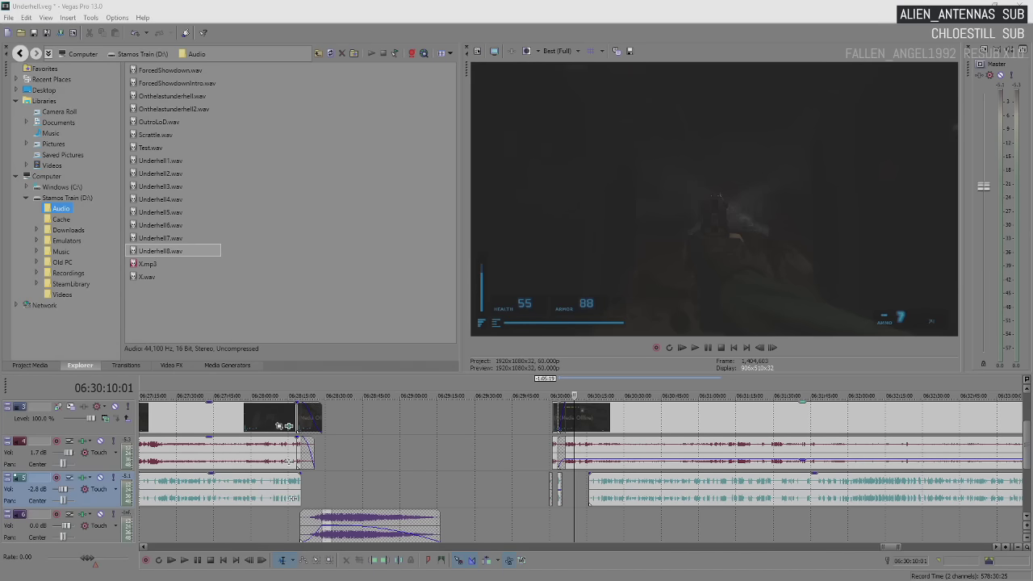
key(alt+Tab)
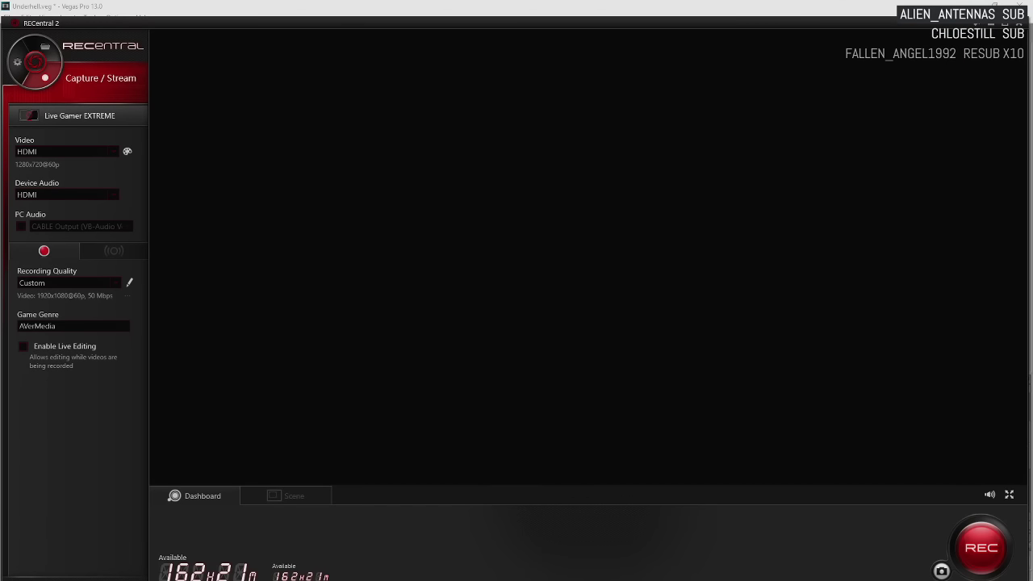
click(1019, 25)
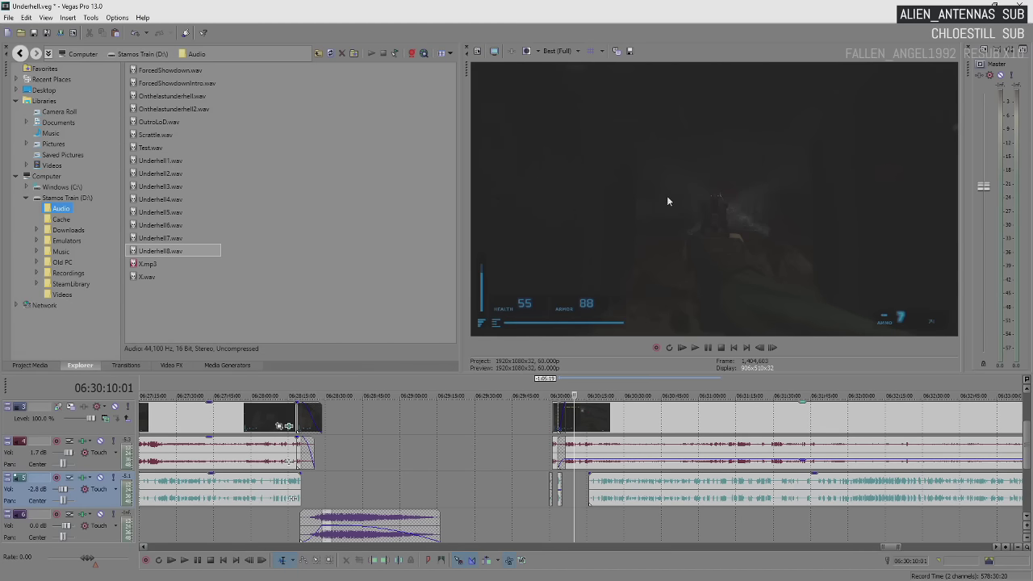
- Examine how the main gameplay and commentary clips line up at their ends, and return the playhead to the commentary's start
scroll(646, 474, up, 2)
scroll(646, 474, up, 2)
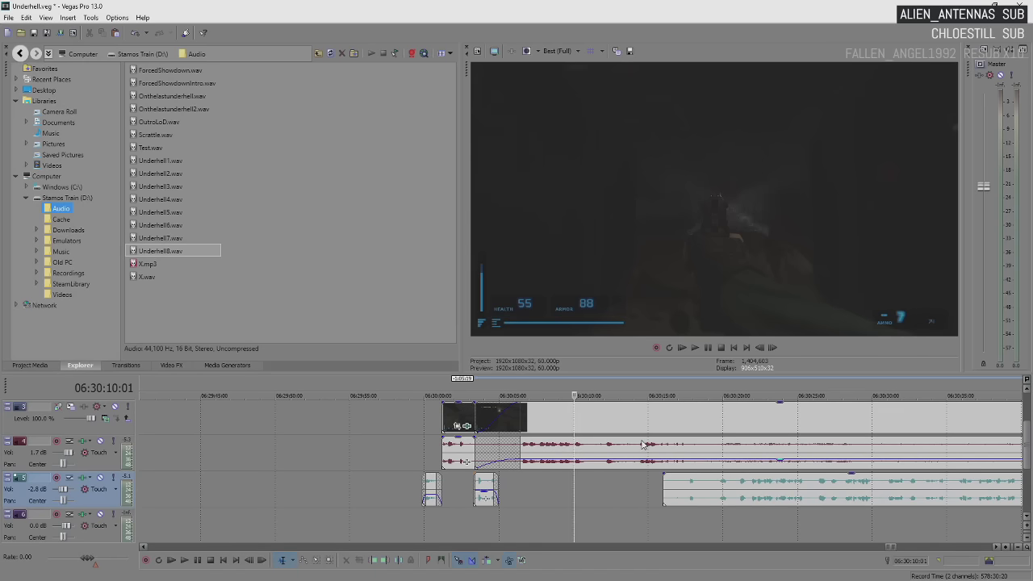
scroll(646, 445, down, 3)
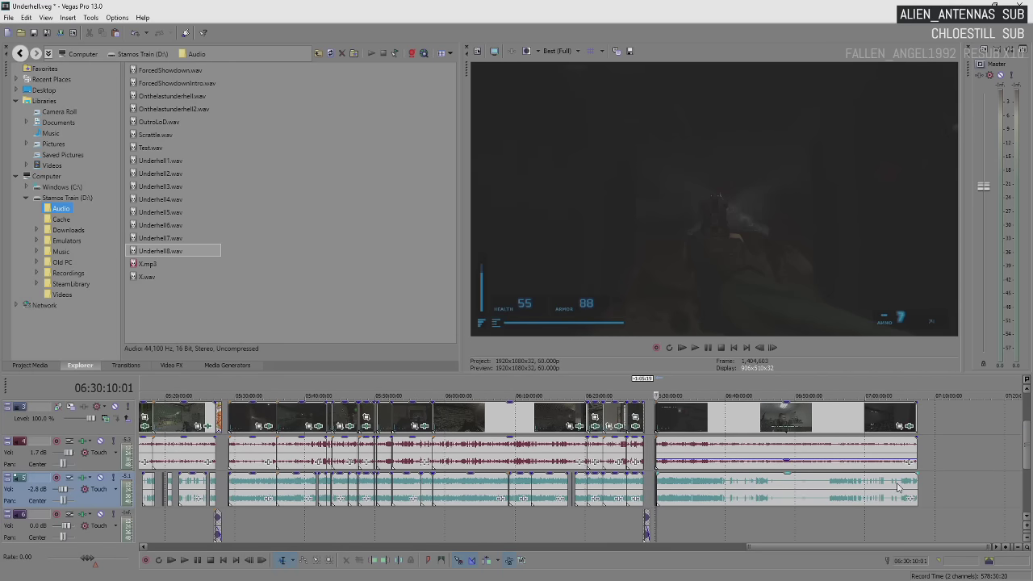
click(900, 484)
scroll(897, 483, up, 3)
click(692, 485)
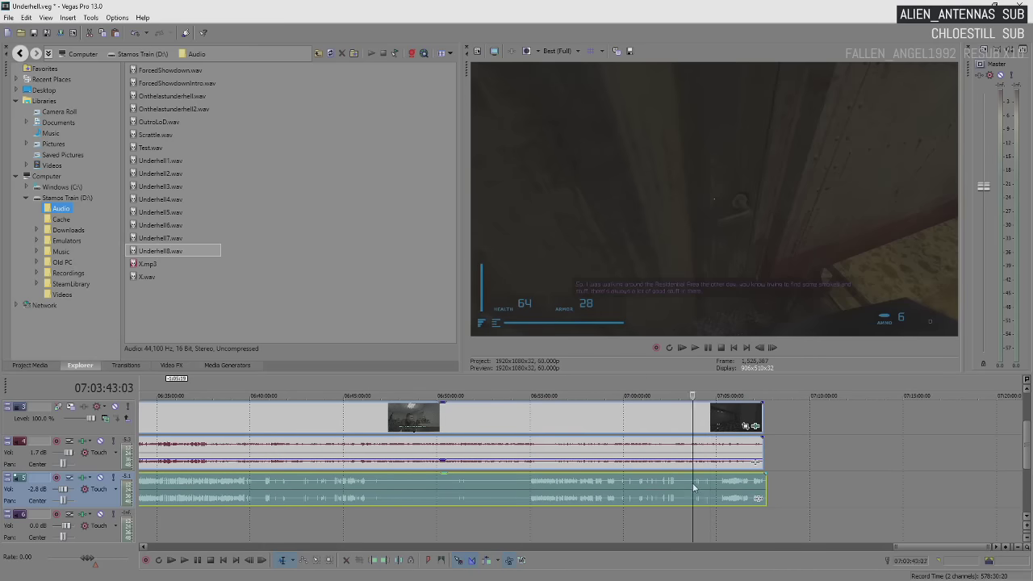
key(Up)
key(Up)
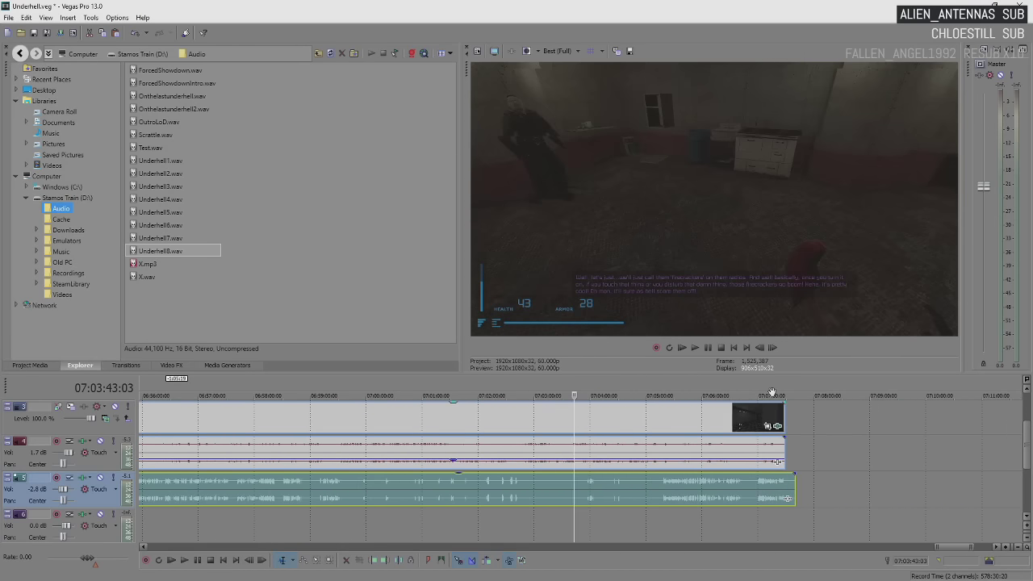
scroll(771, 392, down, 4)
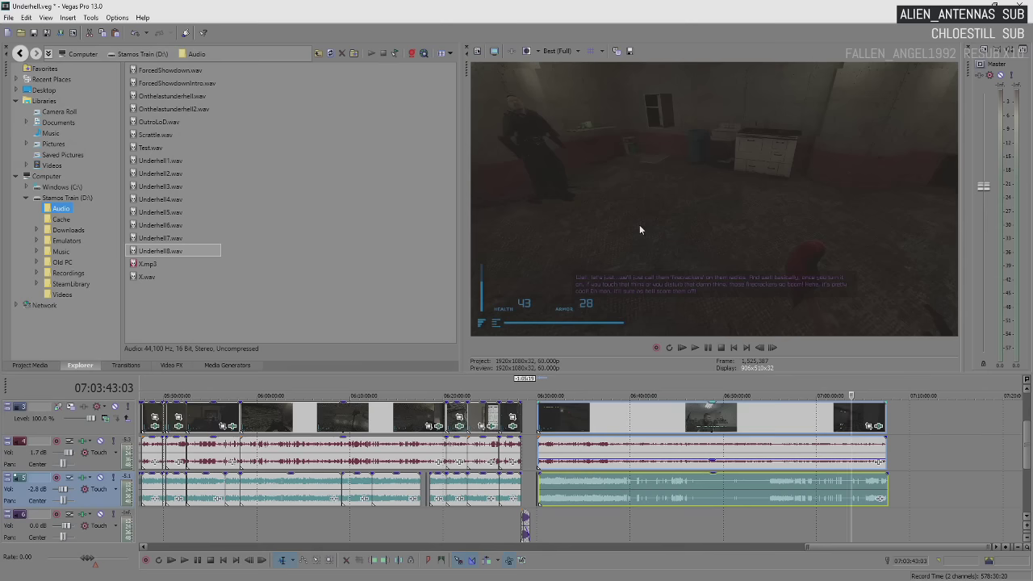
click(542, 493)
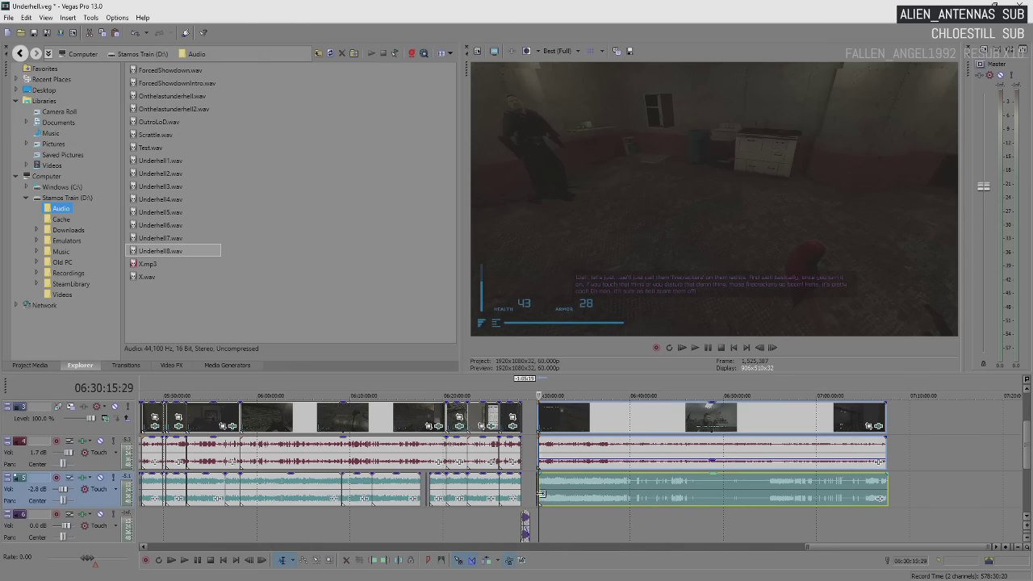
- Inspect the main gameplay and commentary clips from the join near 06:30 onward, checking the footage at points between 06:40 and 06:53
scroll(567, 481, up, 6)
scroll(567, 481, up, 5)
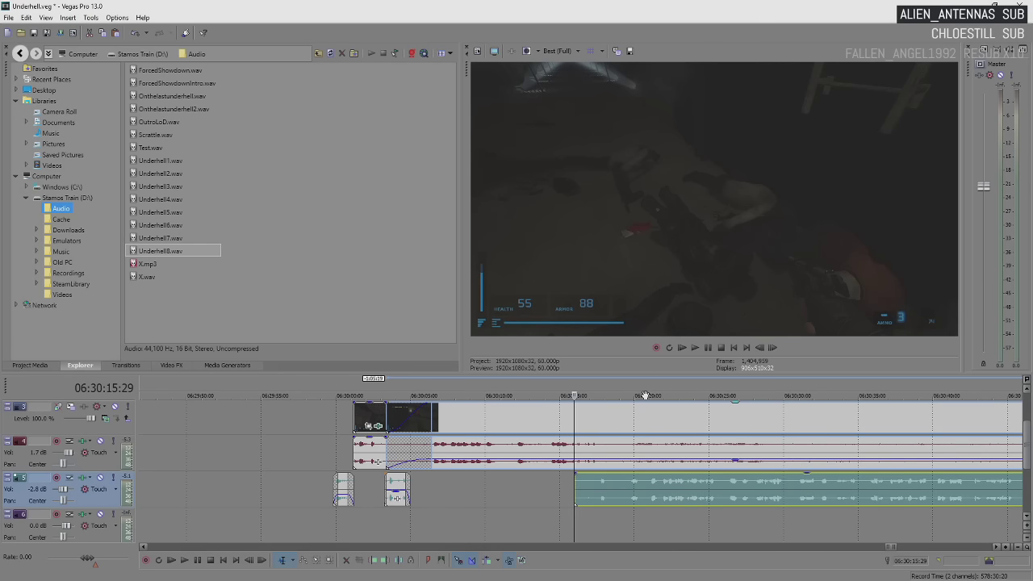
scroll(645, 395, down, 4)
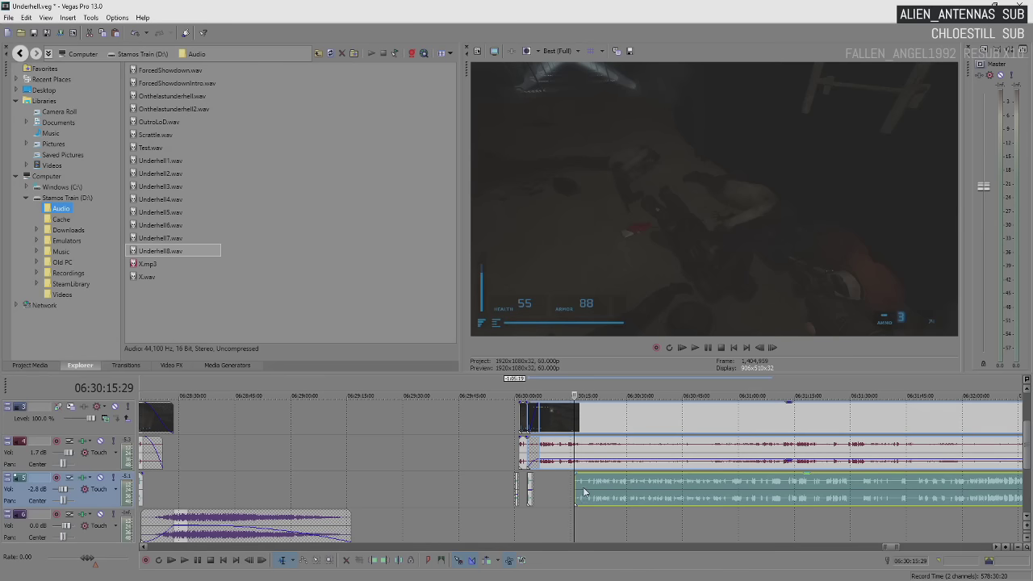
scroll(584, 492, up, 3)
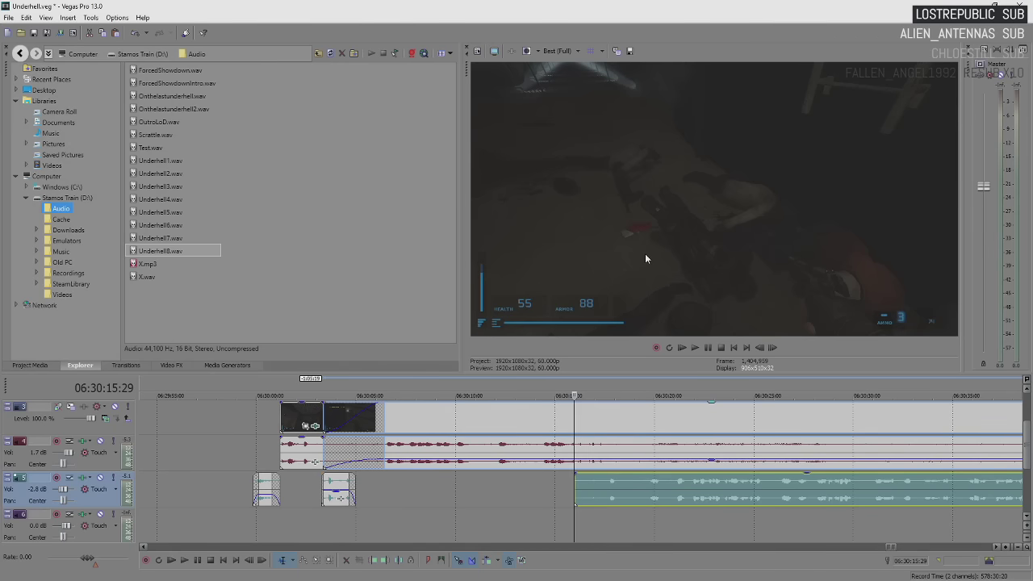
scroll(754, 500, down, 12)
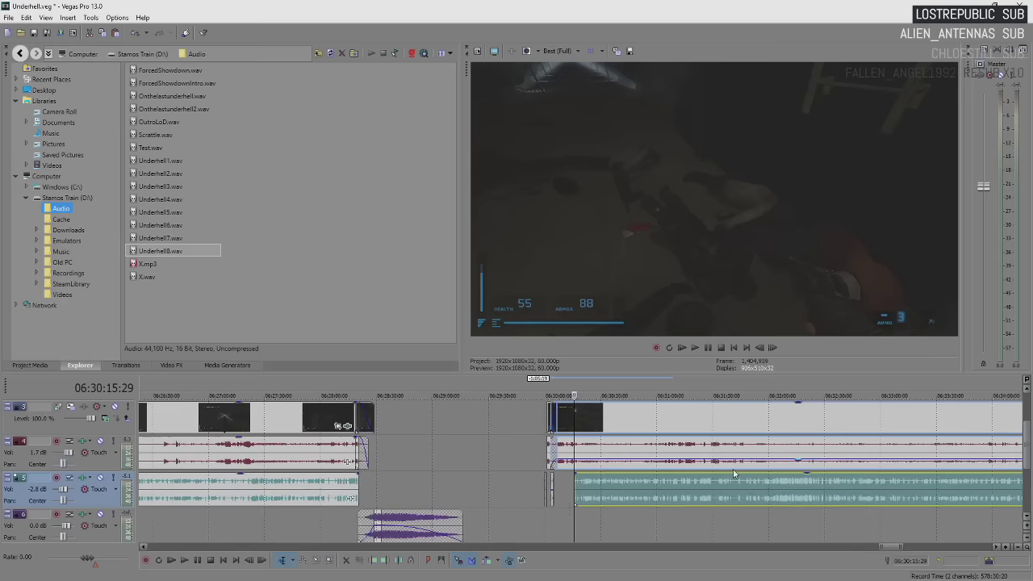
click(760, 497)
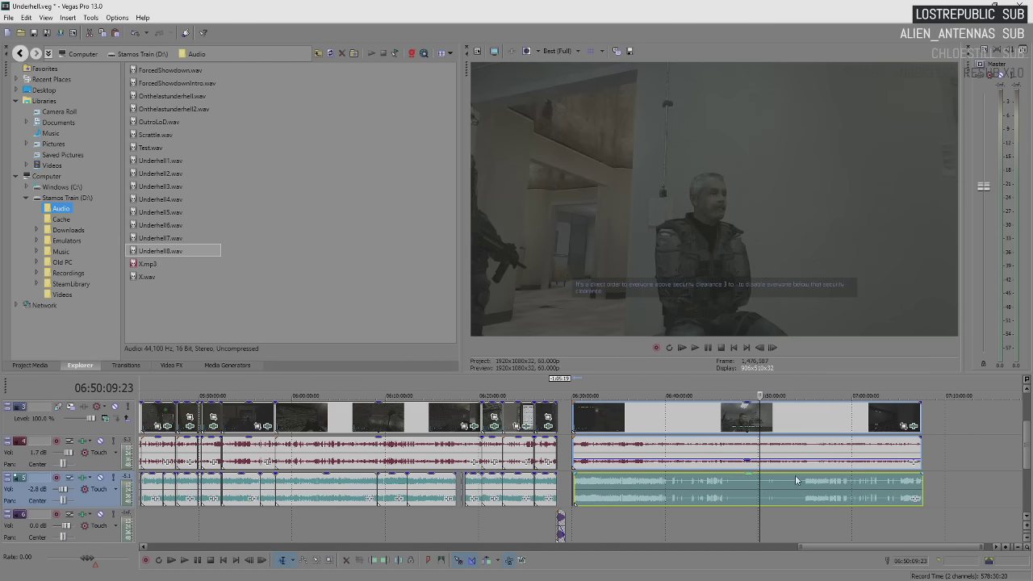
click(789, 440)
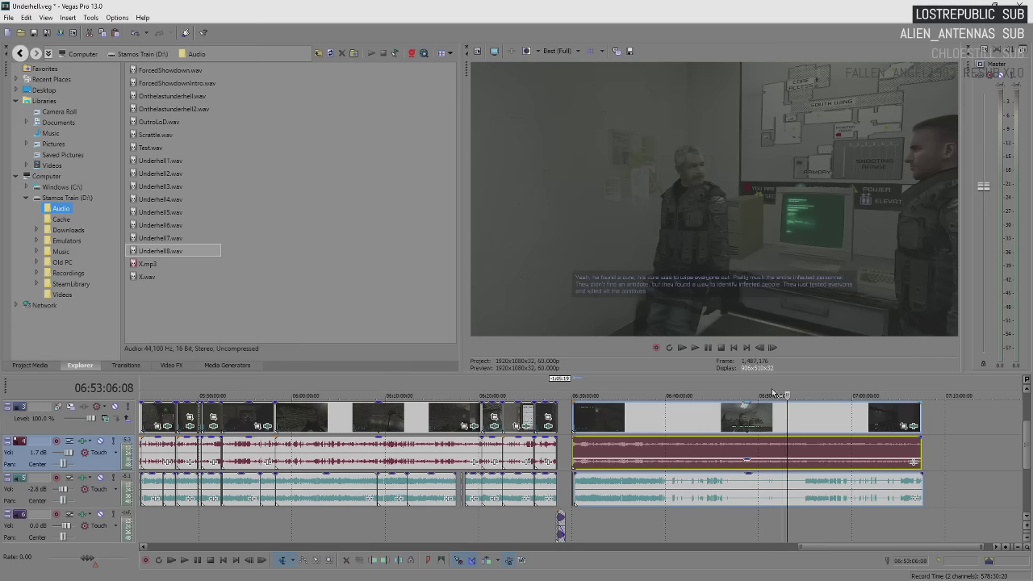
click(686, 432)
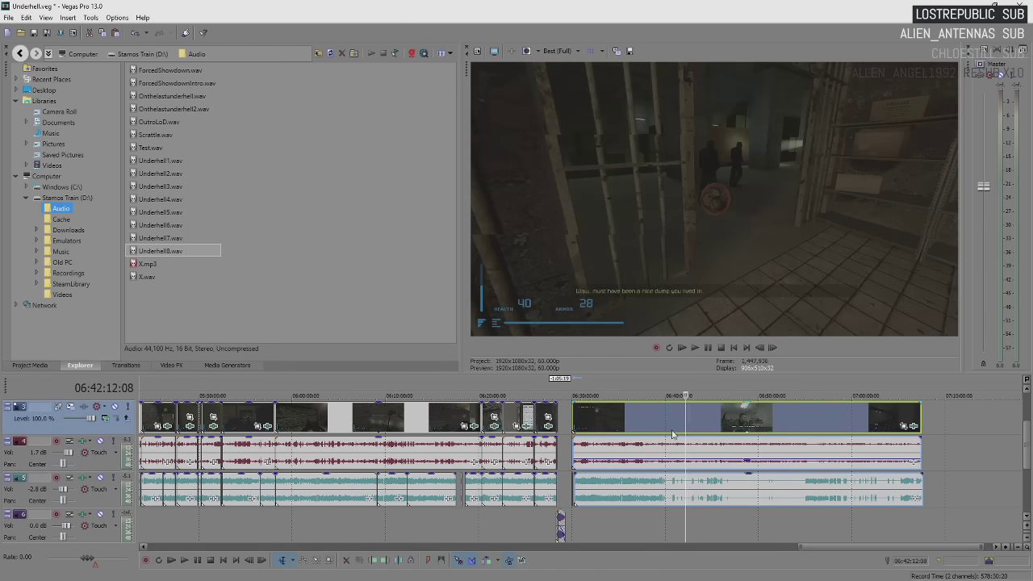
click(667, 427)
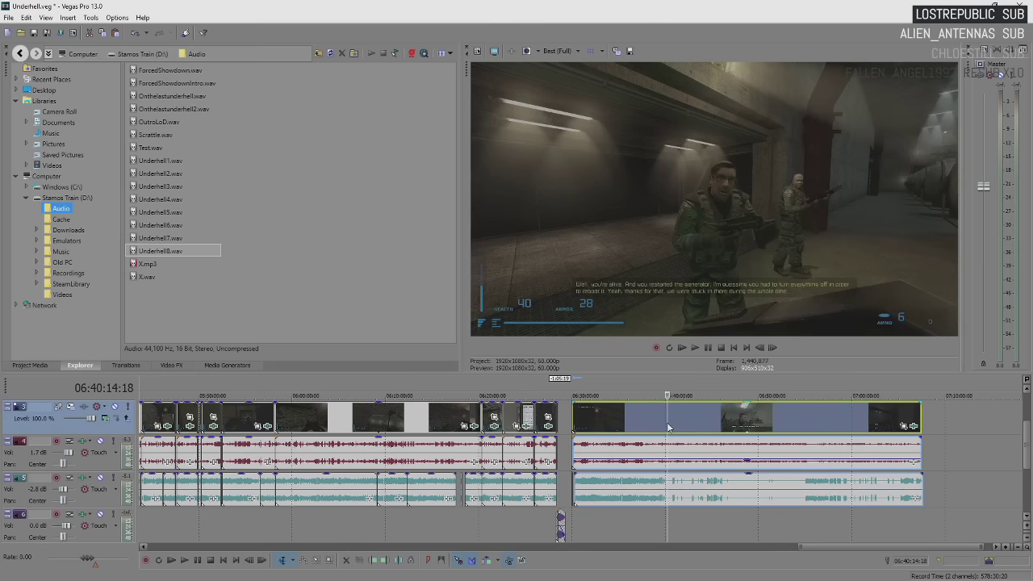
- Play back the main gameplay footage from 06:39:27:24 and pause it at 06:39:46:10
scroll(668, 423, up, 8)
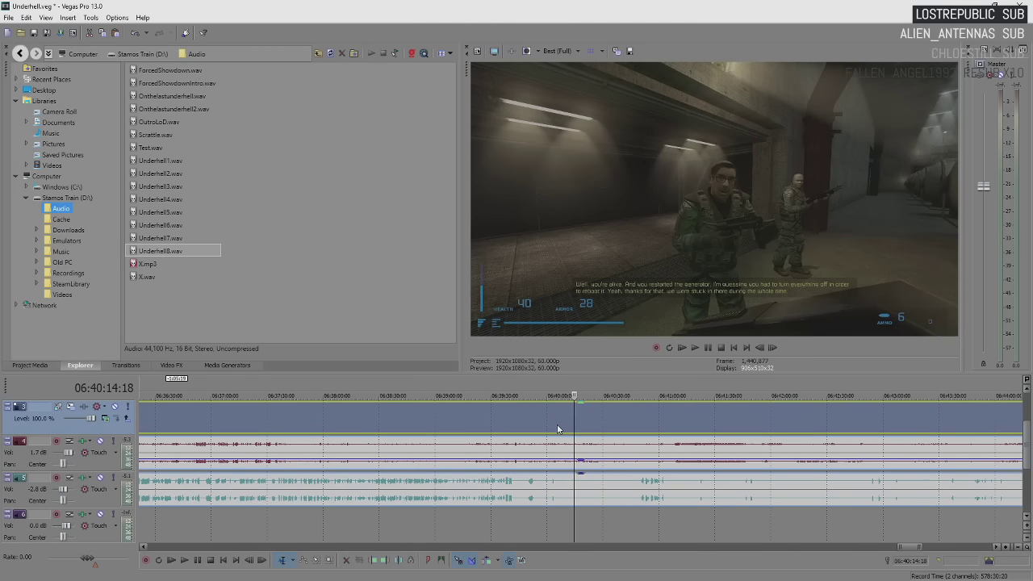
click(505, 421)
scroll(584, 415, up, 4)
click(512, 427)
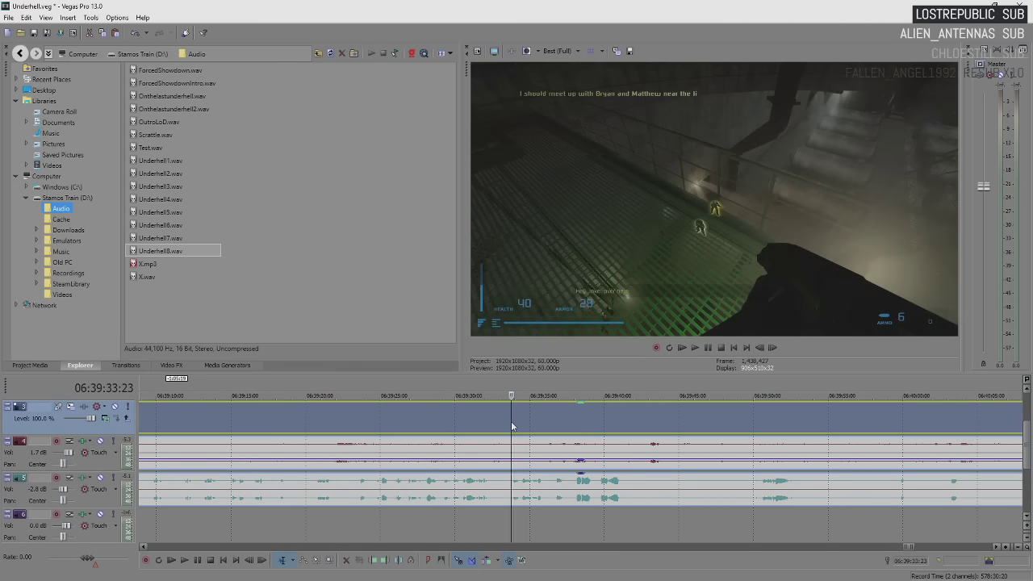
click(421, 418)
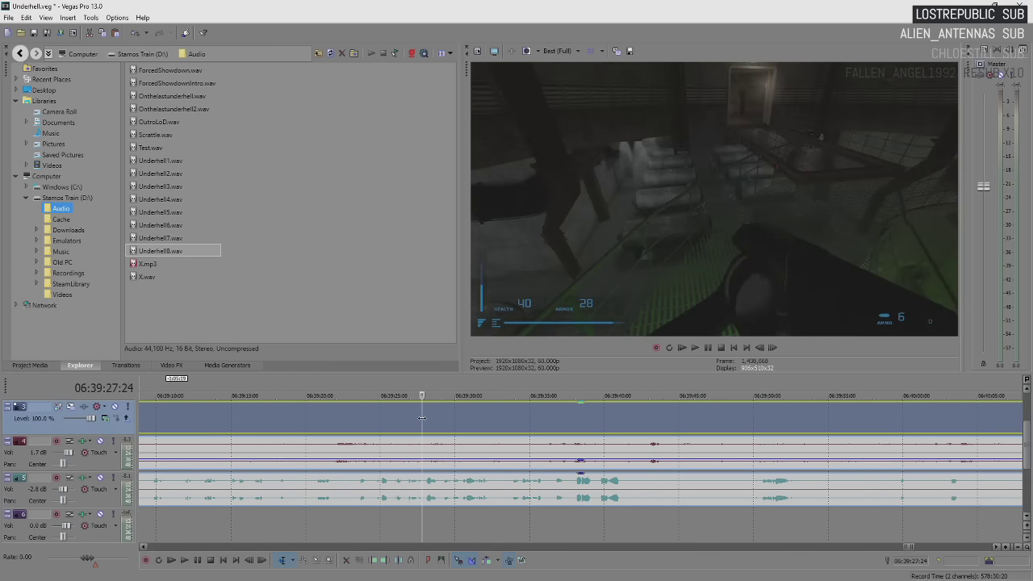
key(space)
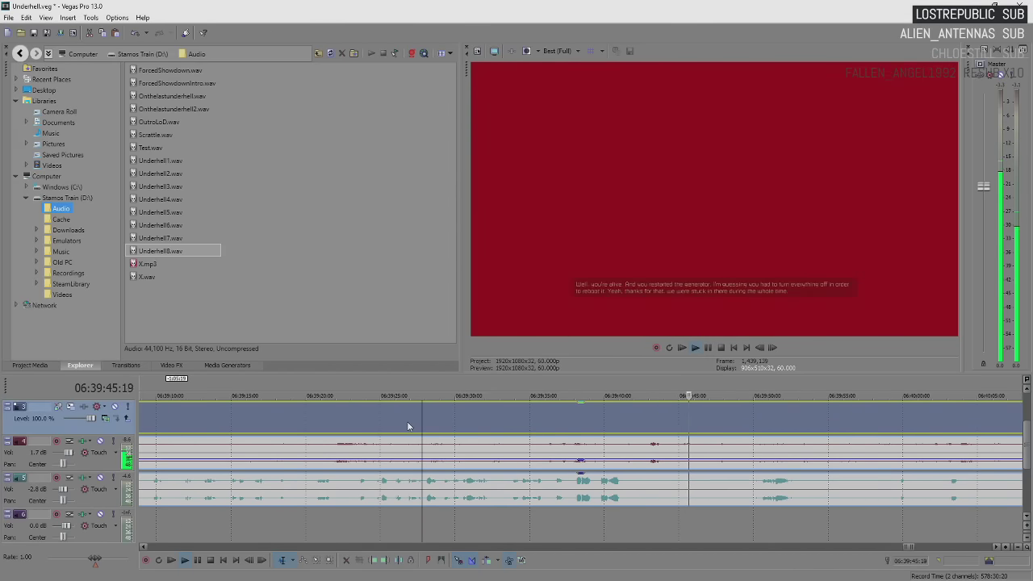
key(Return)
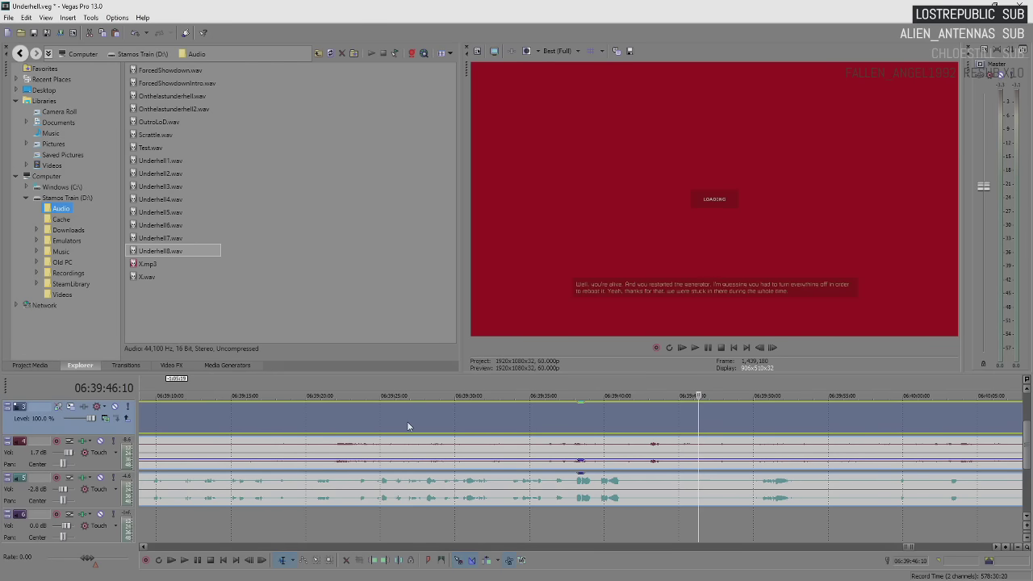
- Return the playhead to the start of the main commentary clip at 06:30:15:29
scroll(407, 426, down, 10)
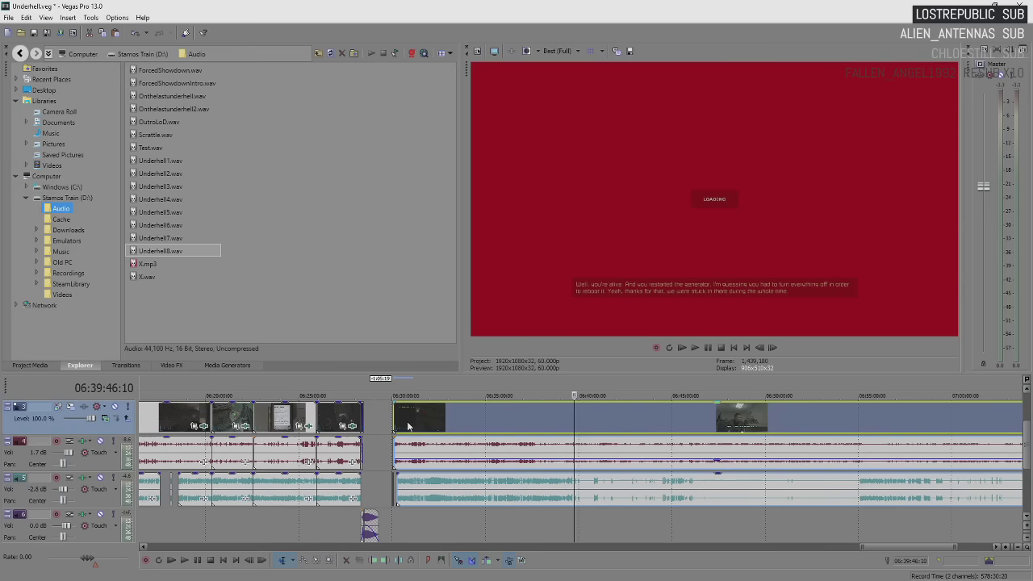
click(398, 494)
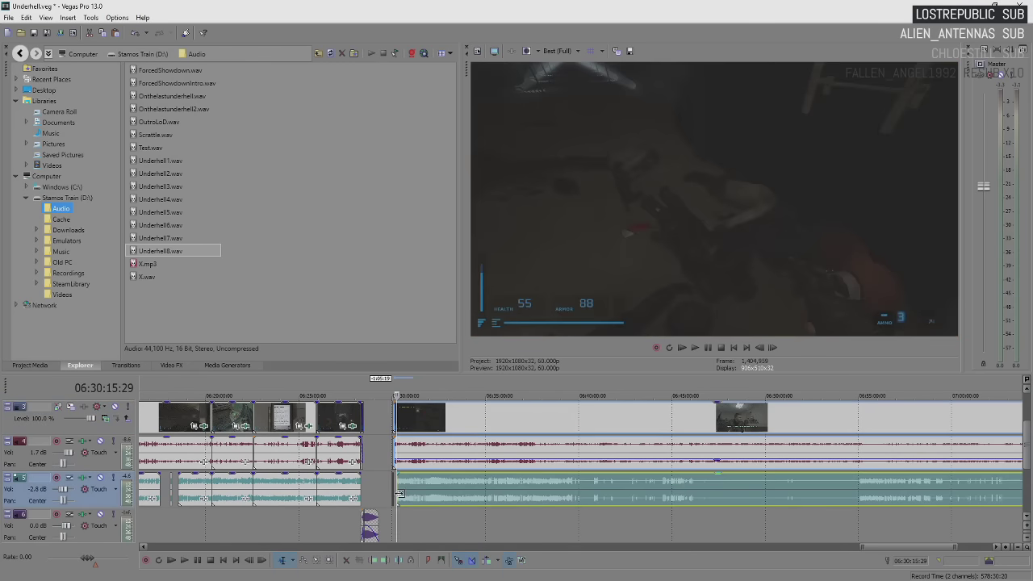
scroll(400, 493, up, 10)
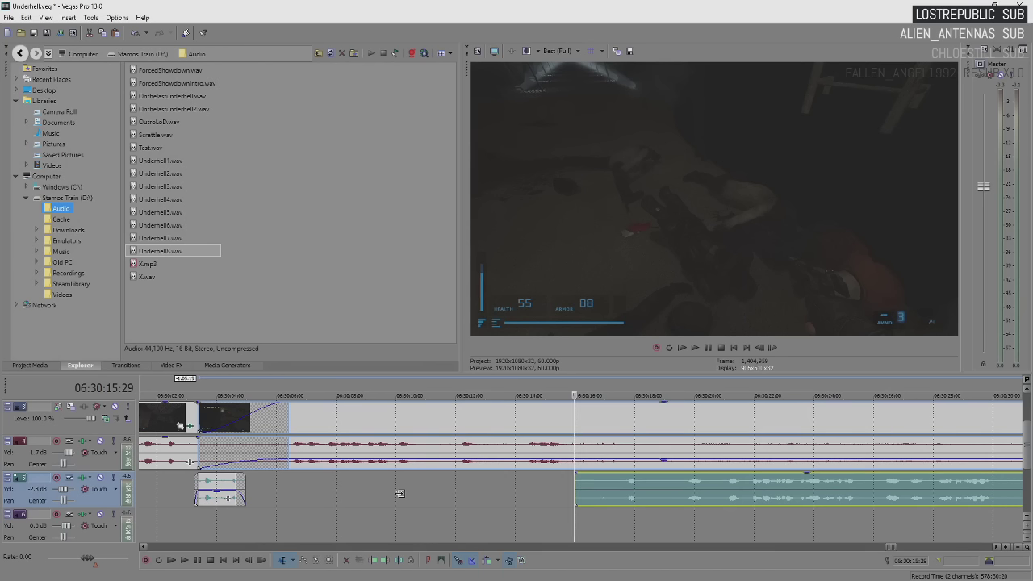
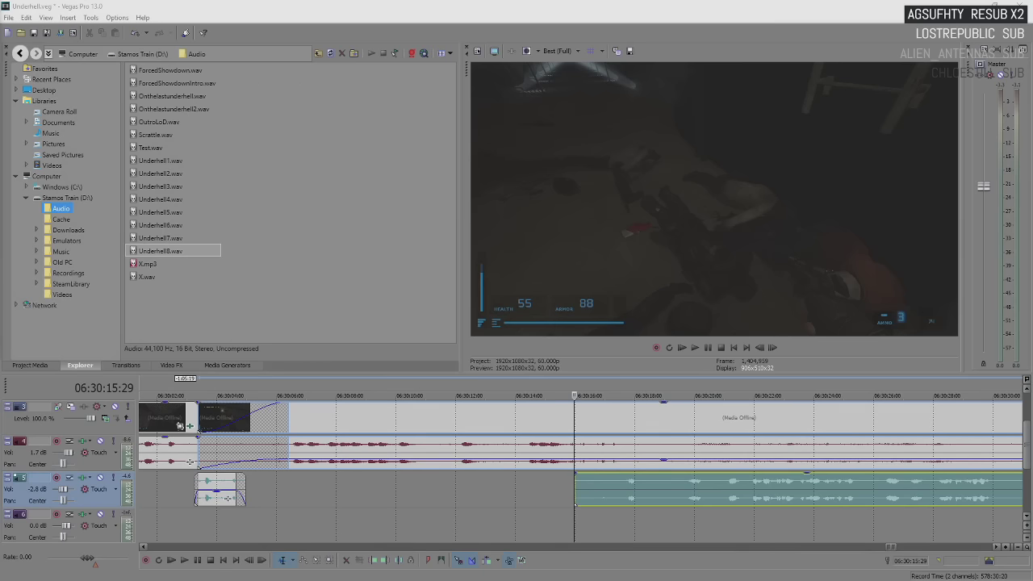
- Switch to the YouTube Video Manager in the browser and review the view and rating figures across the Cry Plays: Catherine series
key(alt+Tab)
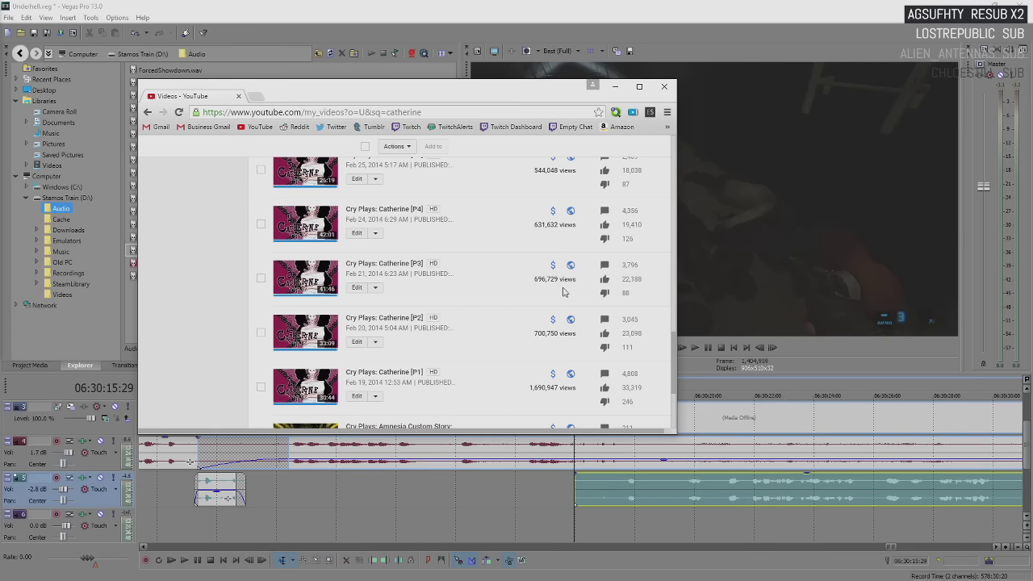
scroll(663, 340, up, 2)
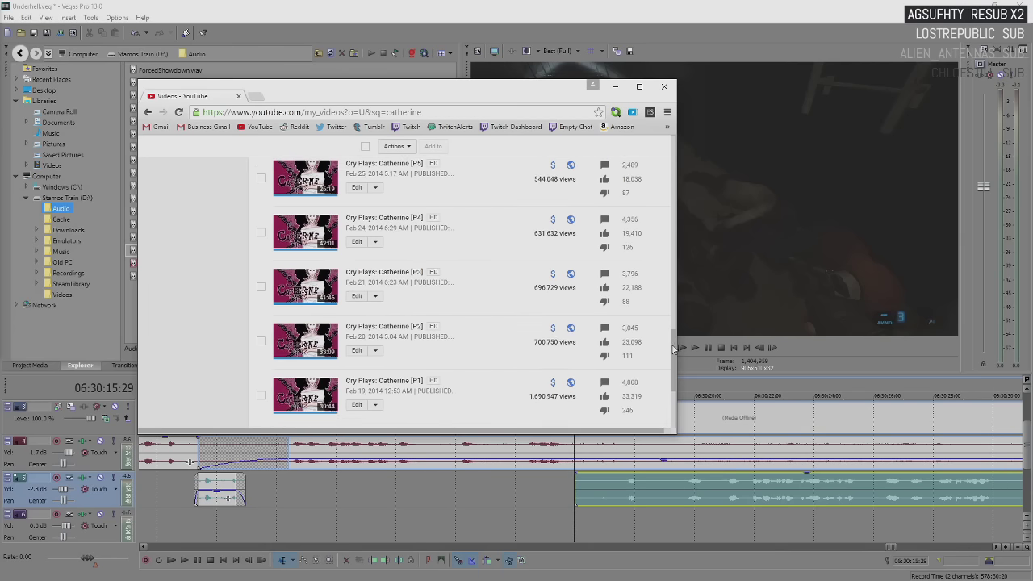
scroll(663, 339, up, 2)
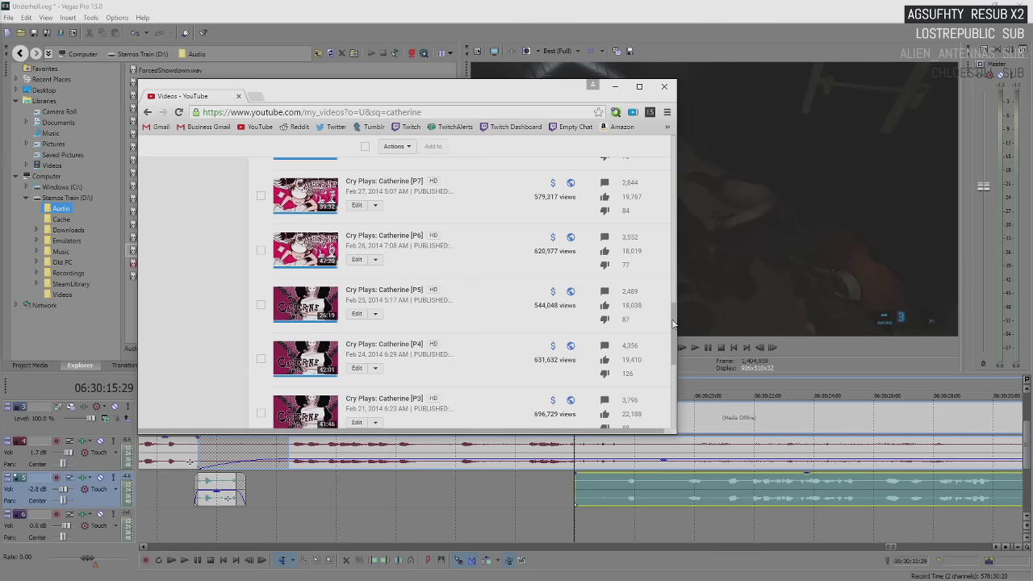
scroll(667, 318, up, 2)
scroll(664, 292, up, 2)
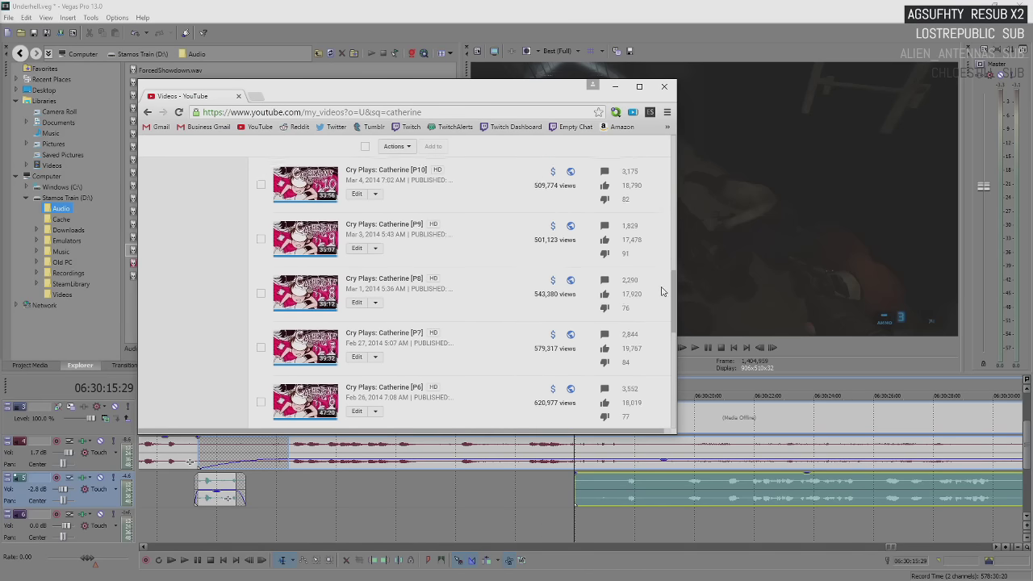
scroll(661, 275, up, 2)
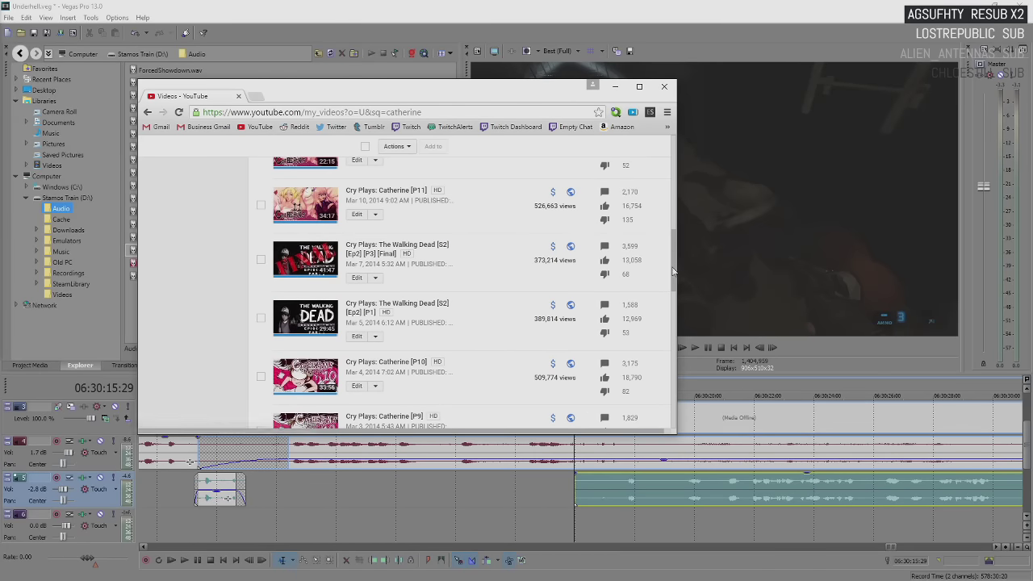
drag(673, 272, 675, 213)
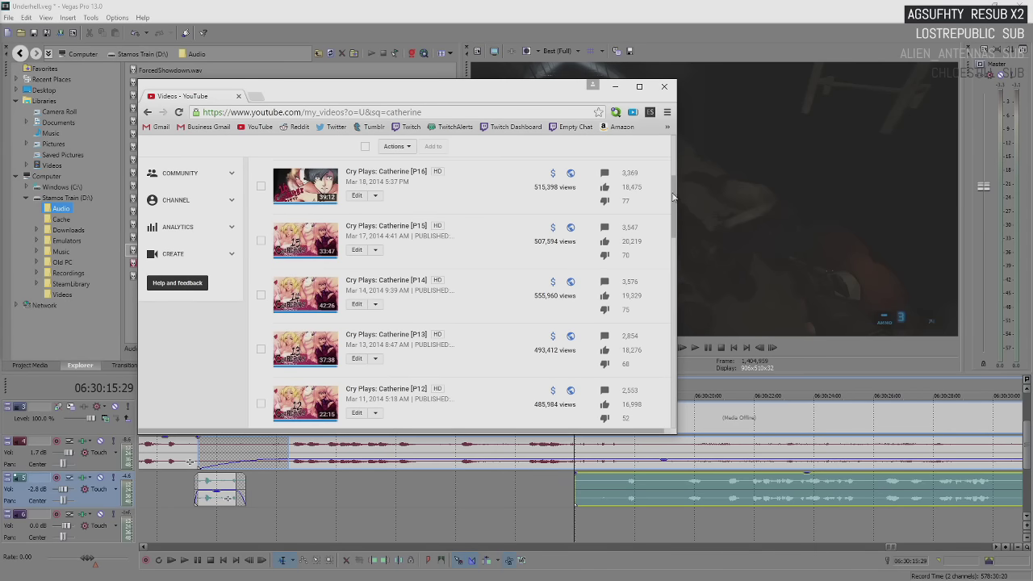
drag(675, 198, 671, 170)
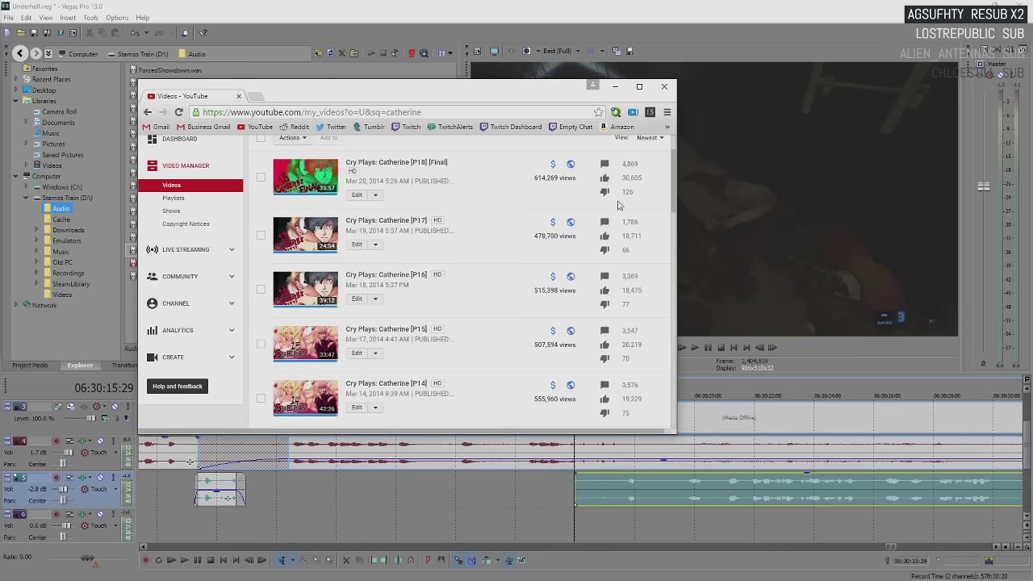
scroll(674, 198, up, 1)
drag(673, 198, 672, 206)
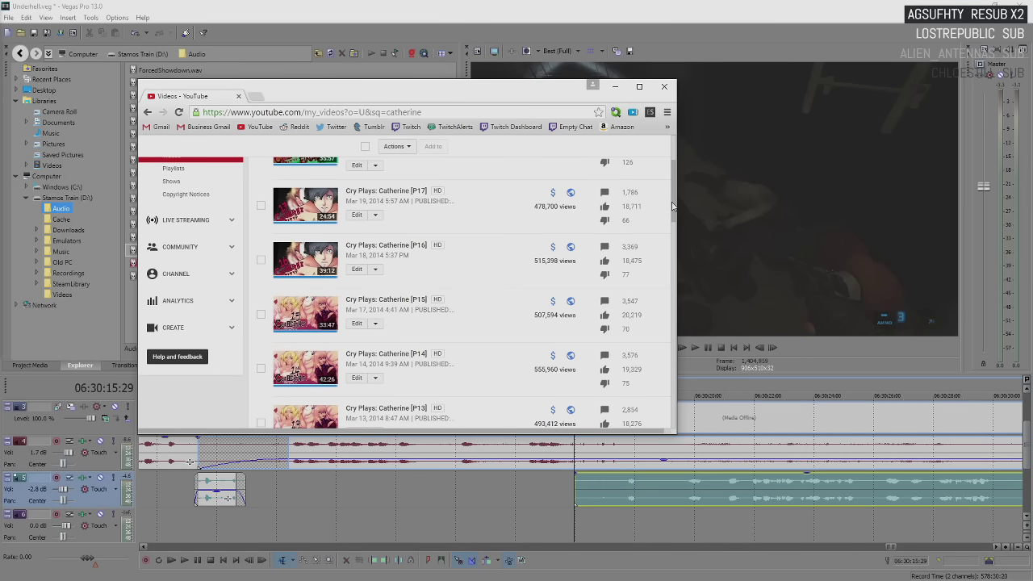
drag(673, 205, 682, 394)
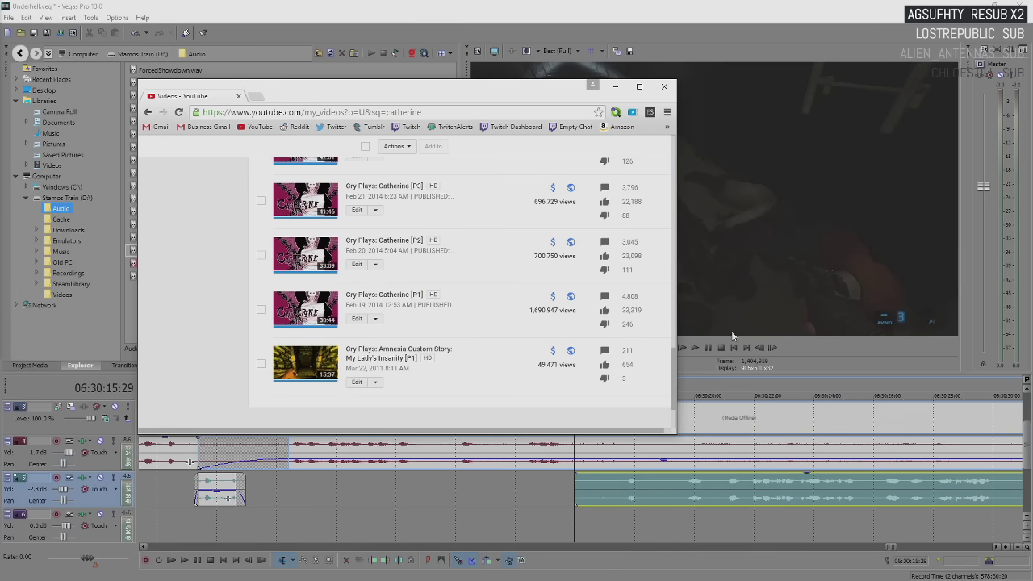
- Open the analytics from the Cry Plays: Catherine [P1] entry, go back, and close the browser to return to Vegas Pro
click(605, 324)
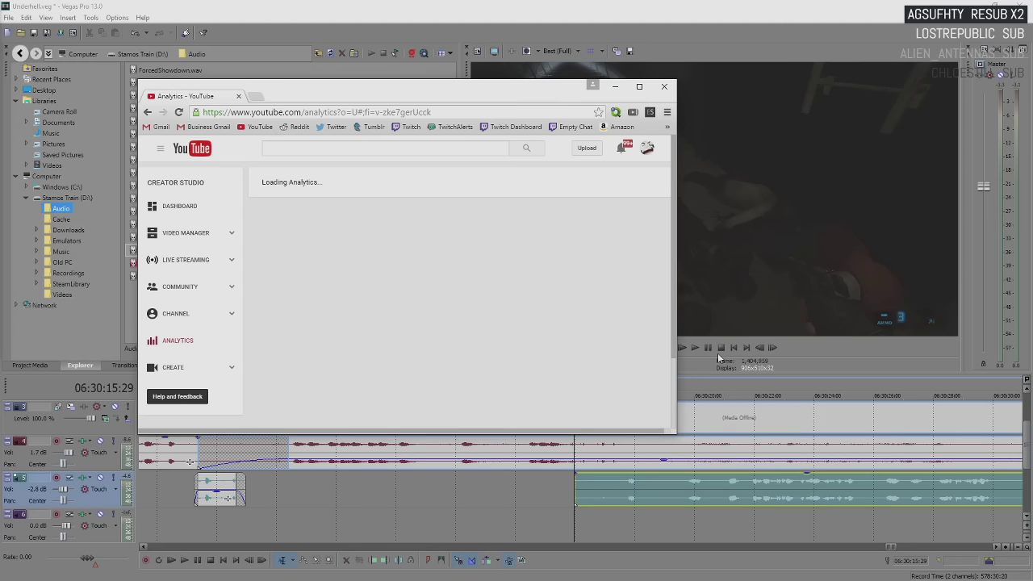
key(alt+Left)
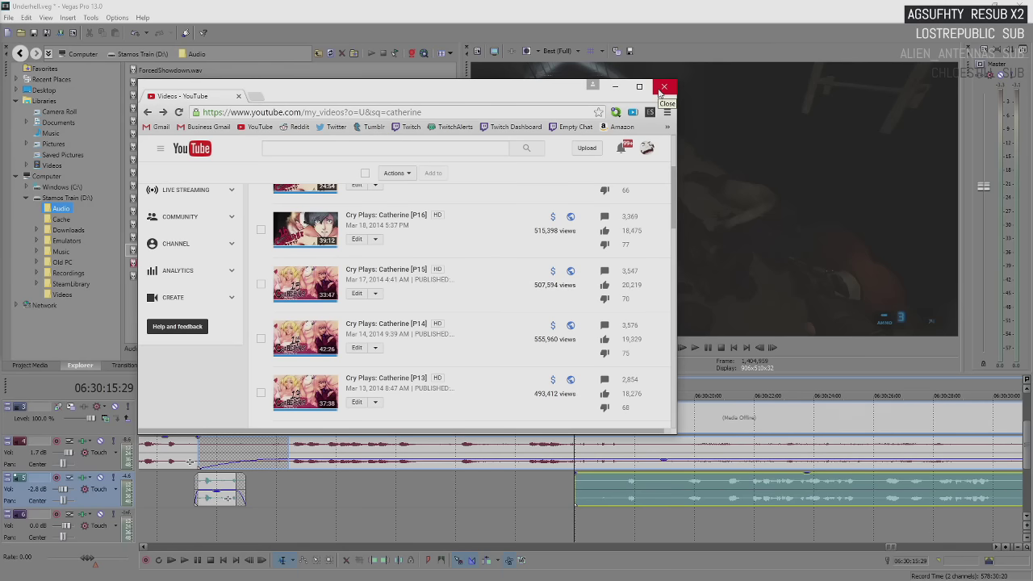
key(F5)
click(659, 90)
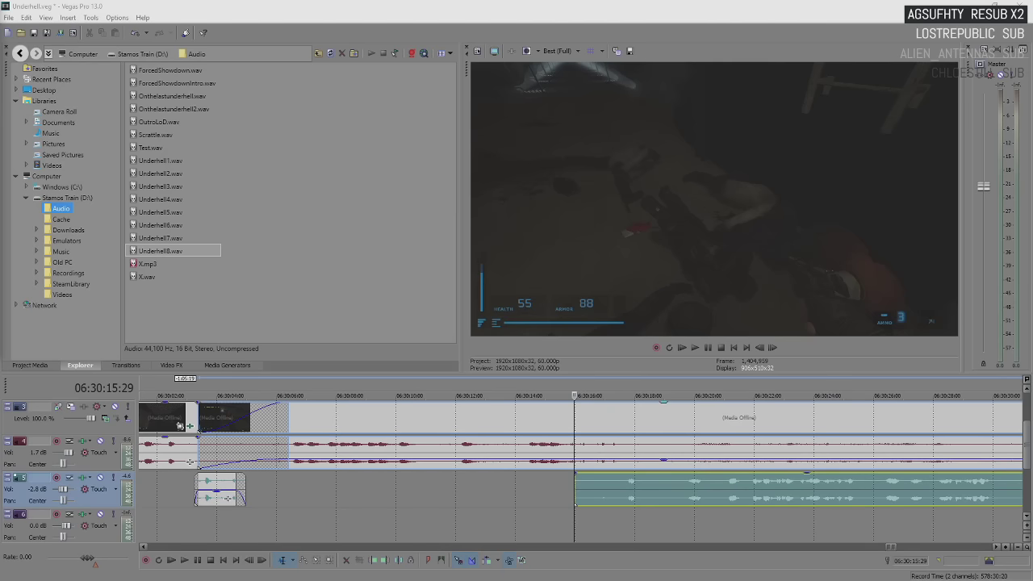
- Mark a time selection over the empty gap between the short commentary piece and the main commentary clip
double_click(573, 491)
click(520, 474)
scroll(568, 493, down, 5)
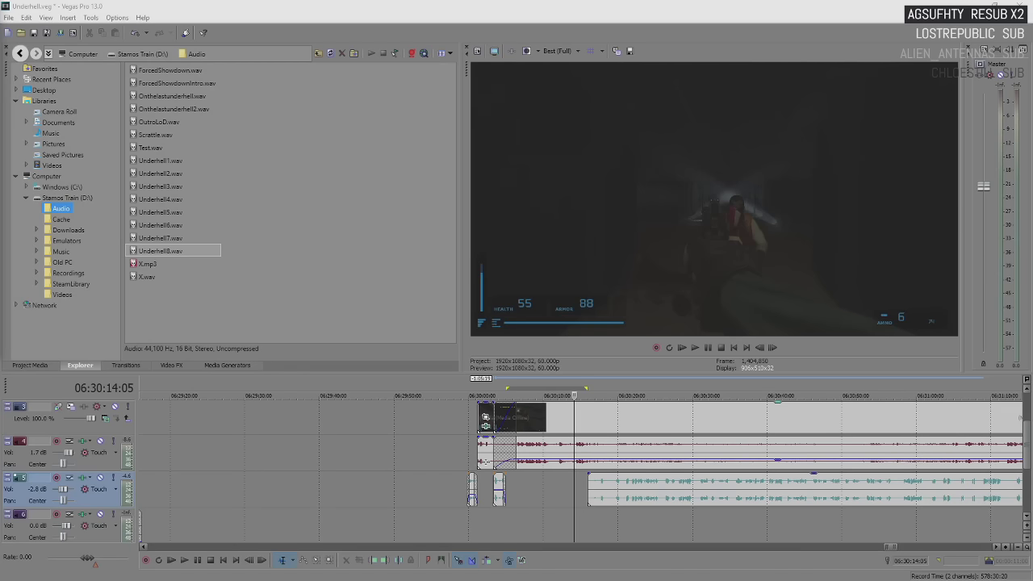
- Play the gameplay briefly from 06:30:14:03, check the moments before the main commentary, and select that clip with the playhead at 06:30:16:11
click(573, 490)
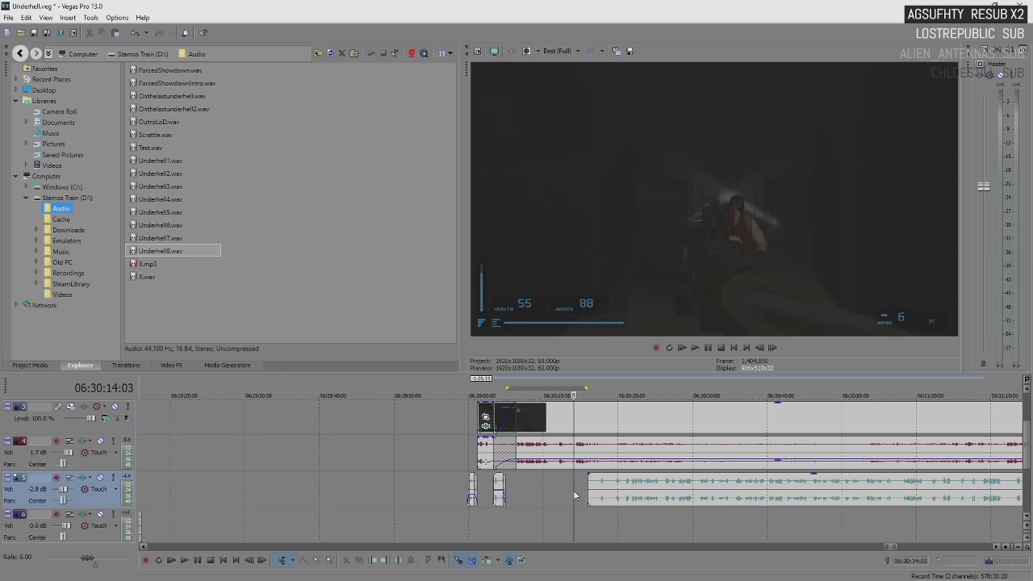
key(space)
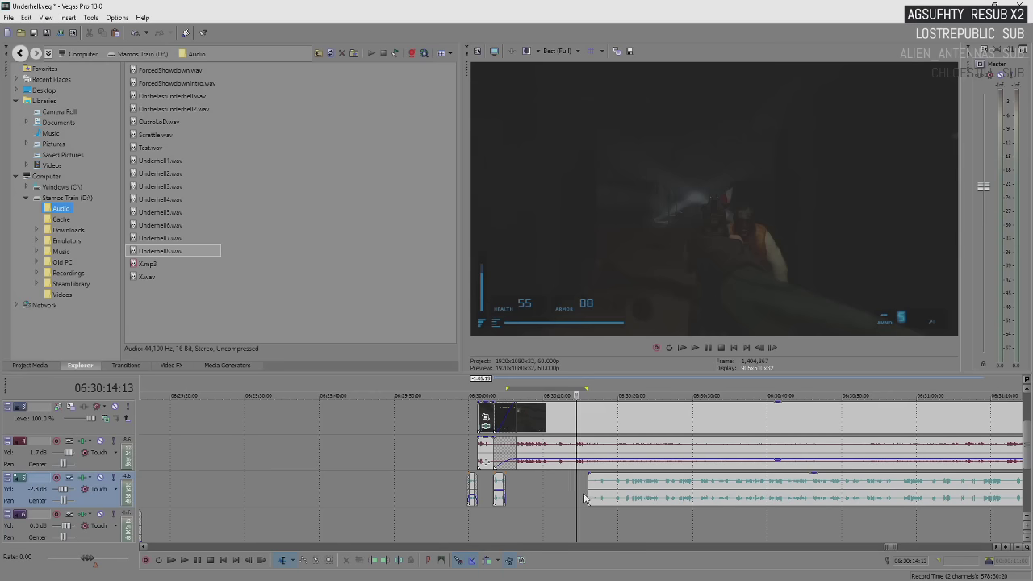
key(space)
scroll(586, 497, up, 3)
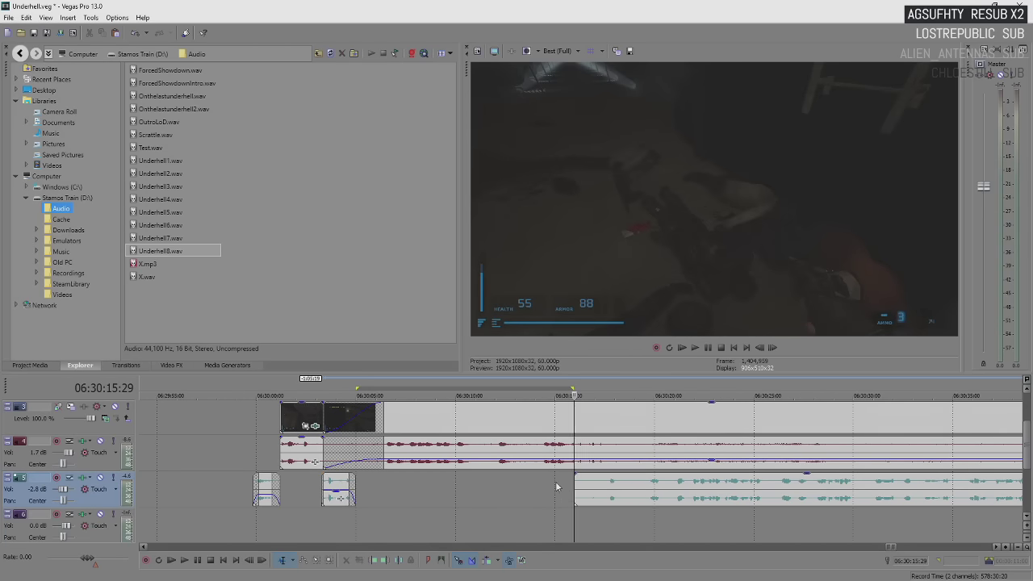
click(552, 484)
click(544, 482)
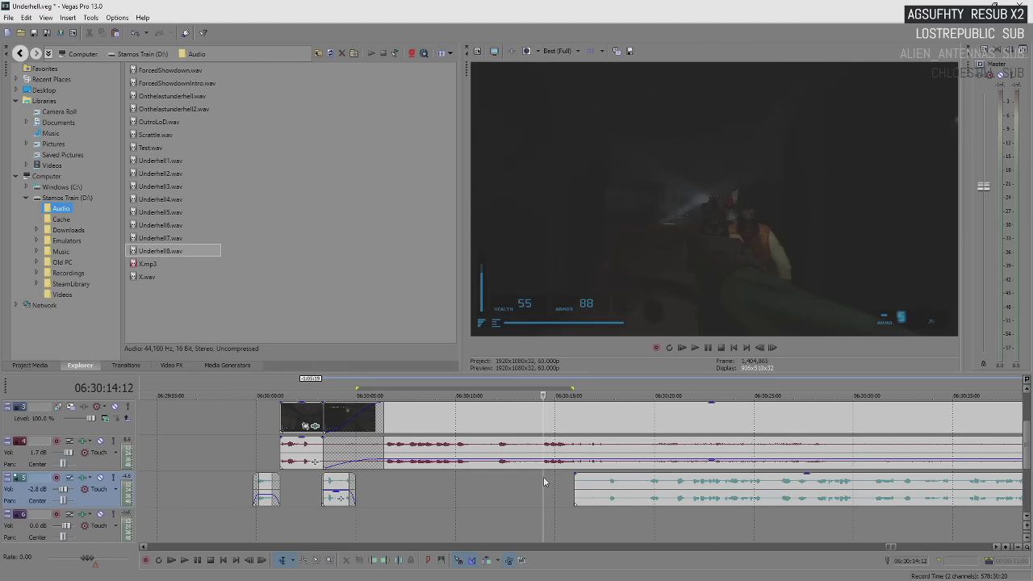
click(578, 490)
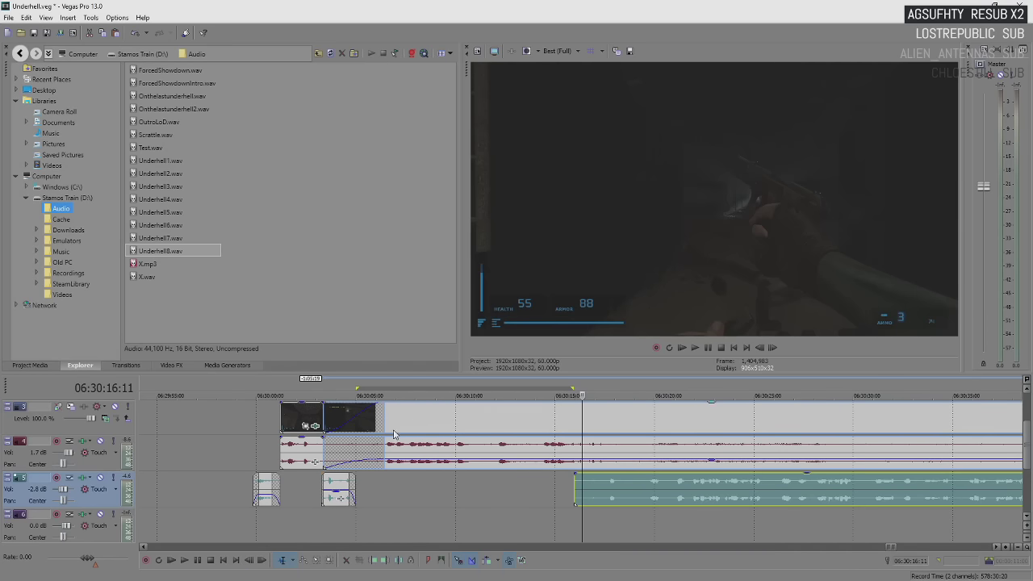
- Compare the gameplay frames just before the main commentary clip, moving the playhead between 06:30:14:15 and 06:30:14:04
click(544, 492)
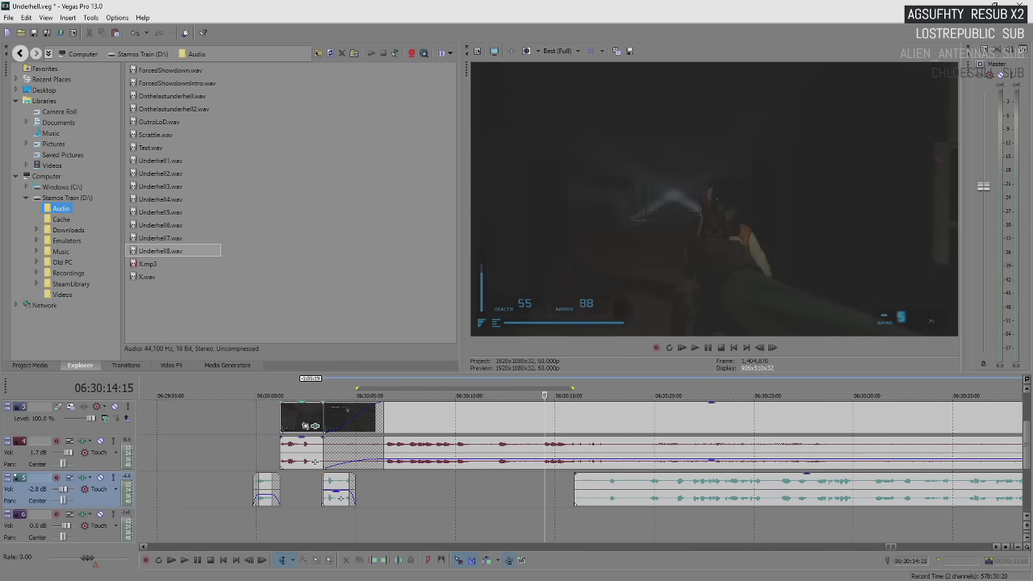
click(546, 484)
click(542, 480)
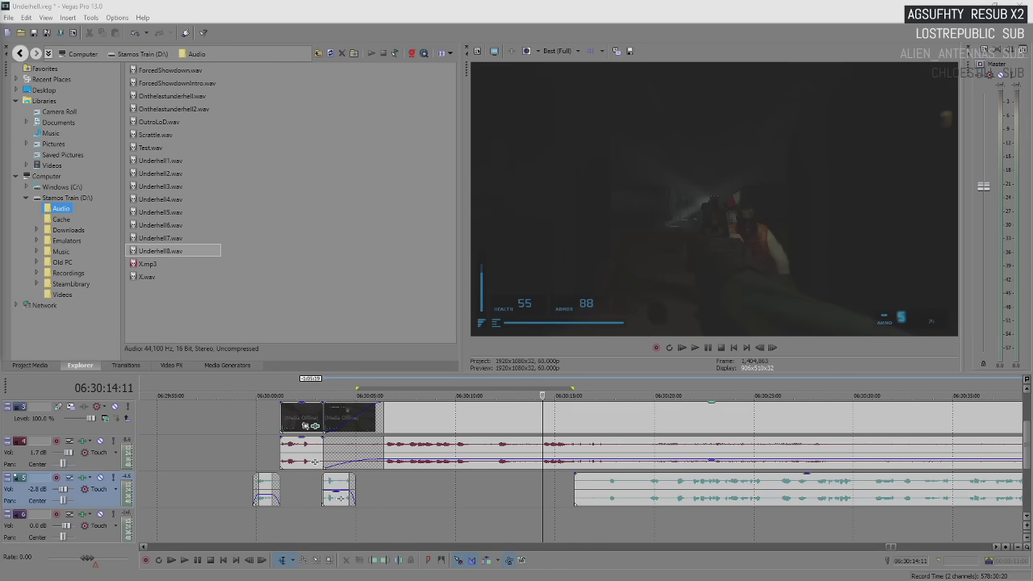
click(540, 480)
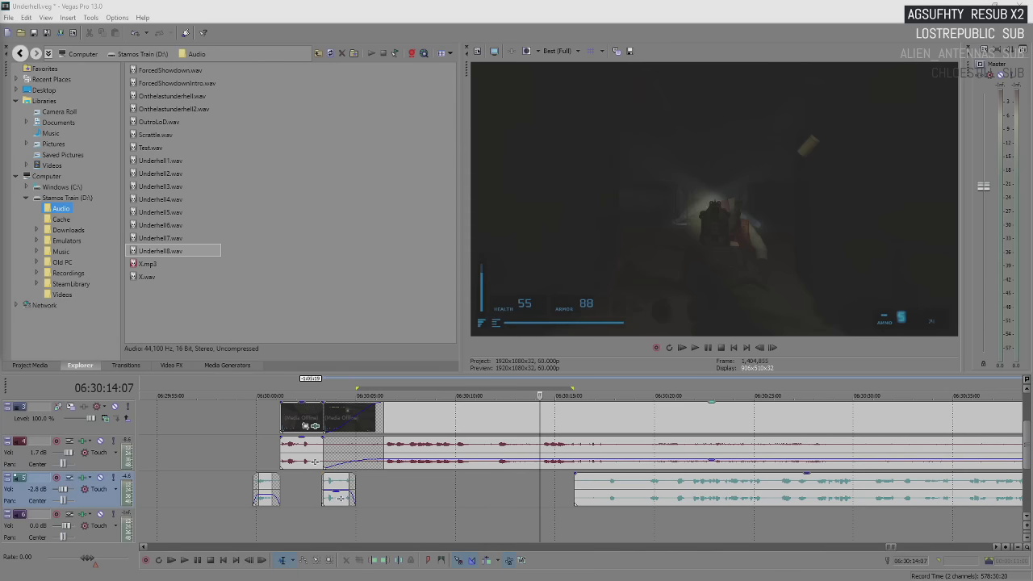
click(542, 498)
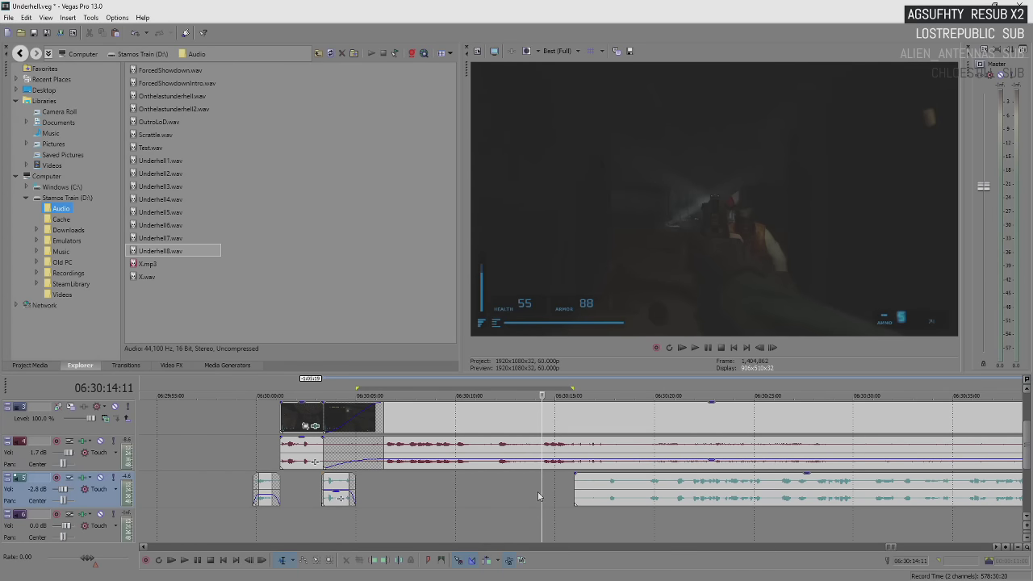
click(538, 494)
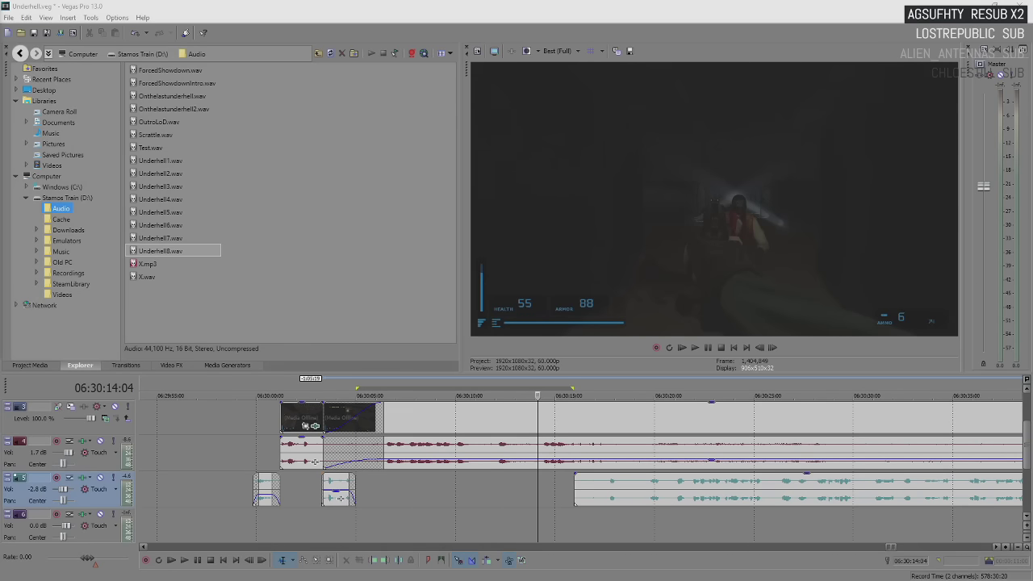
- Switch to the LivestreamFail Reddit post in the browser and watch its embedded video "CRY HATES WINDOWS 10" in full screen
key(alt+Tab)
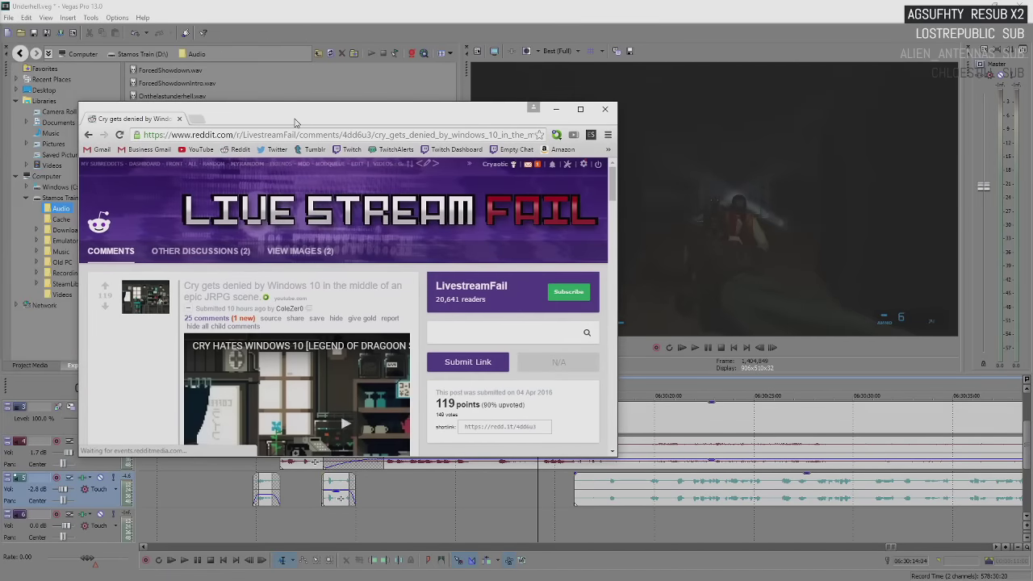
scroll(278, 345, down, 1)
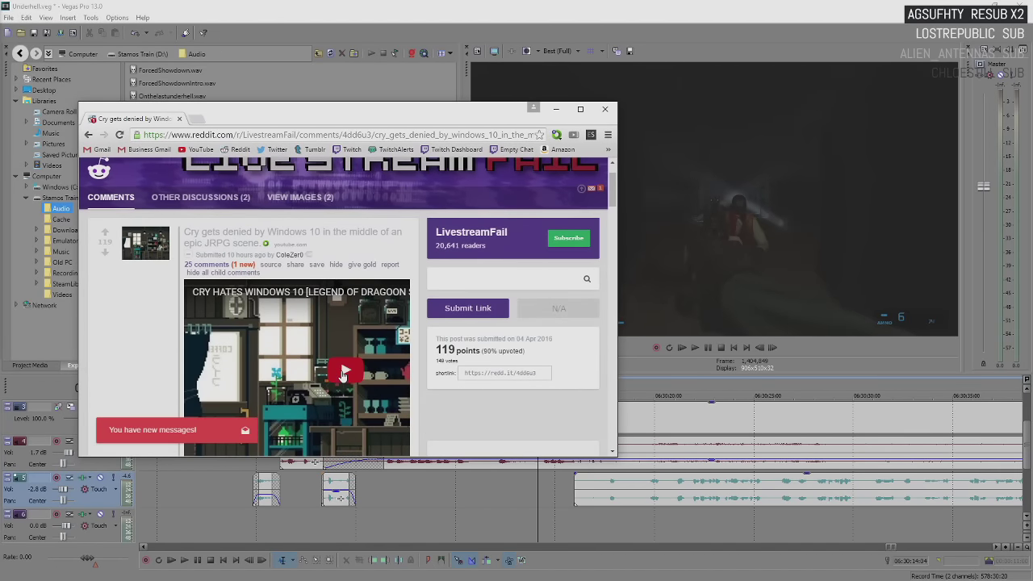
scroll(343, 373, down, 1)
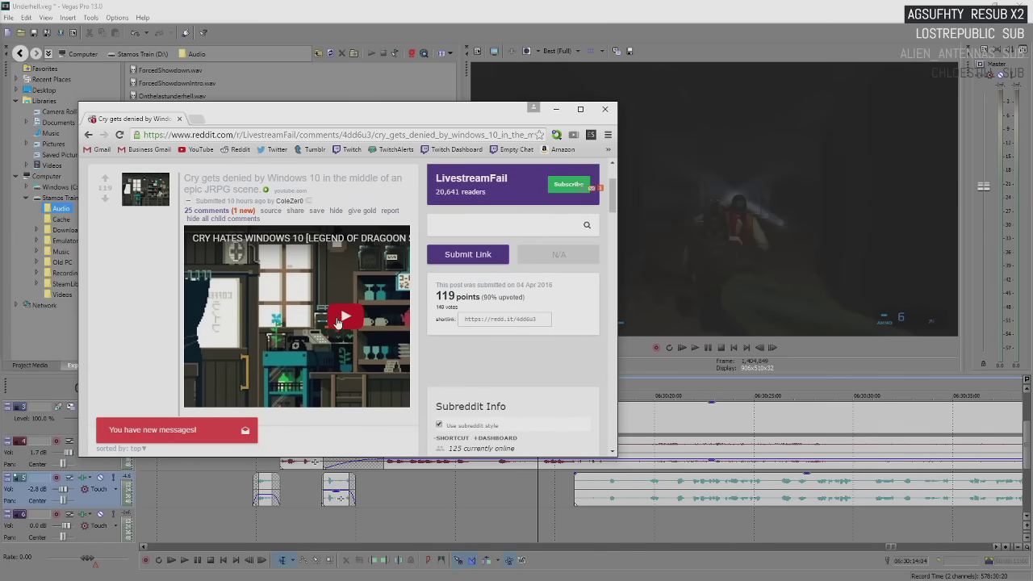
drag(622, 300, 821, 300)
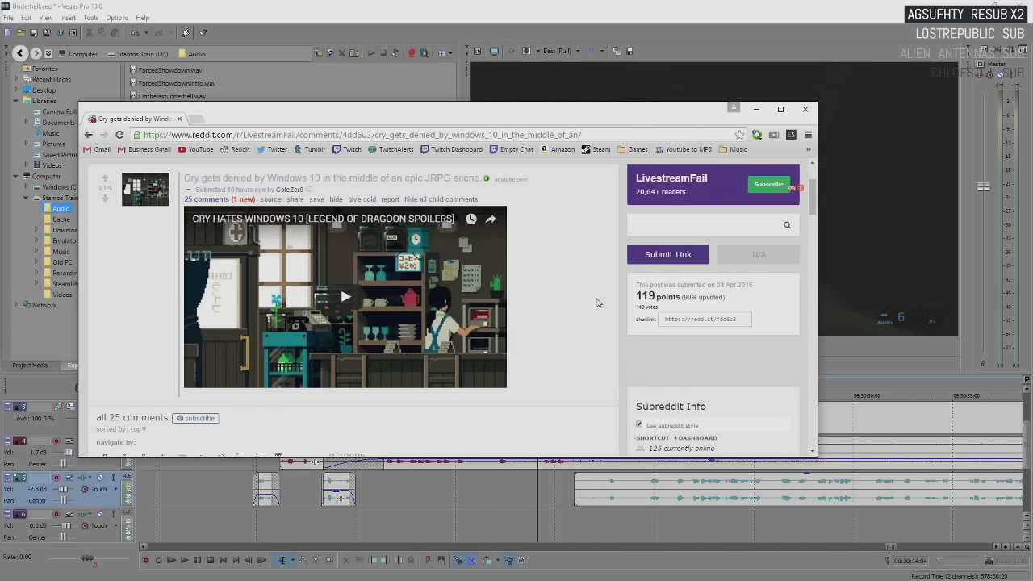
click(350, 297)
click(490, 377)
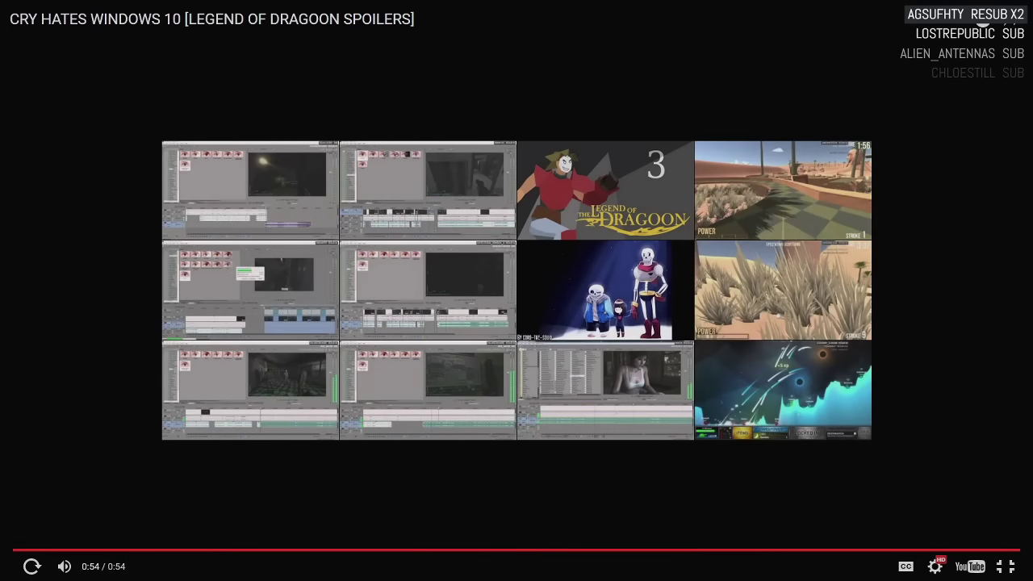
- Return the video to normal view, skim the comments on the Reddit post, and close the browser to return to Vegas Pro
click(1004, 567)
scroll(565, 273, down, 5)
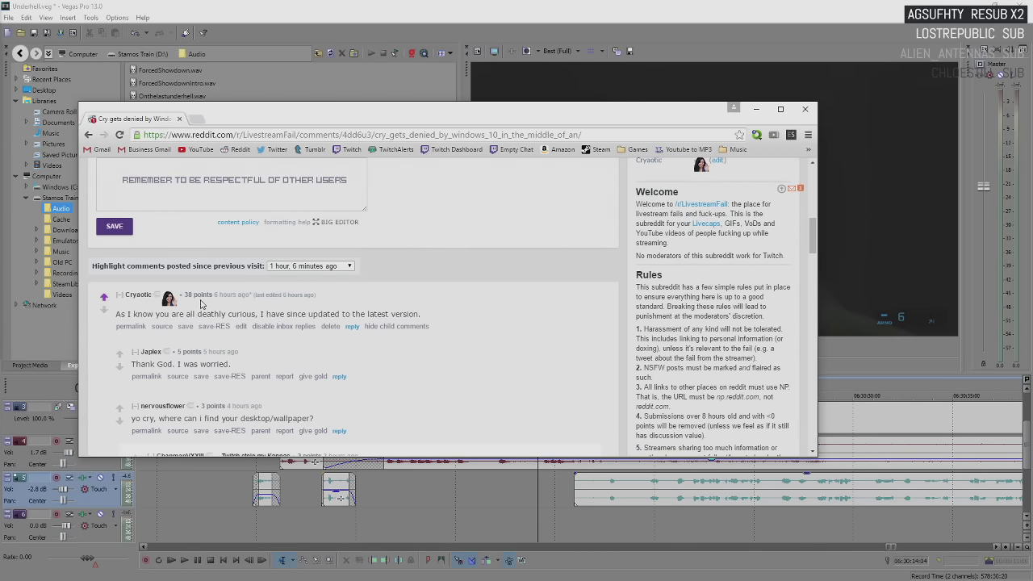
scroll(372, 301, up, 5)
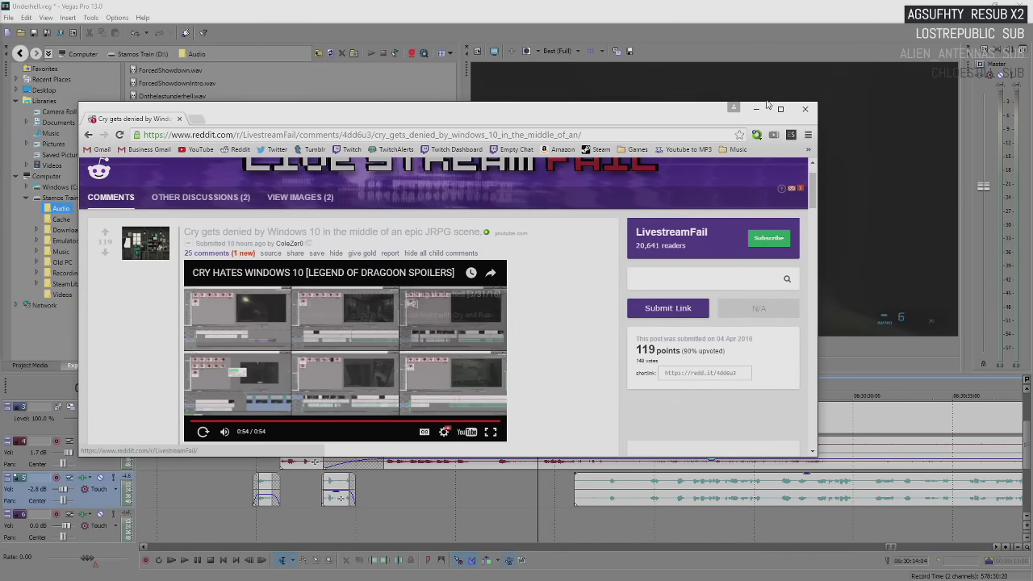
scroll(489, 309, down, 10)
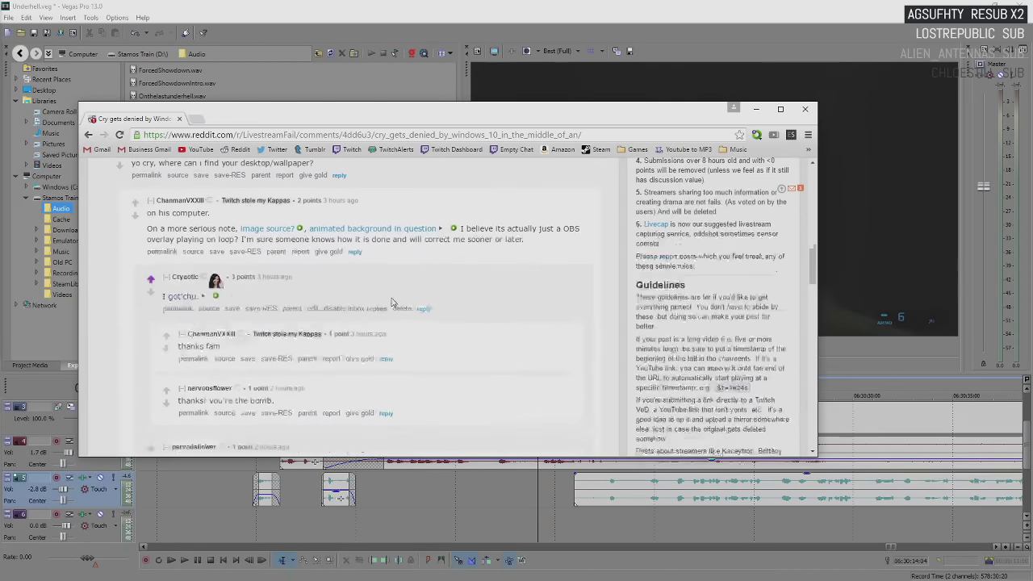
scroll(588, 277, up, 15)
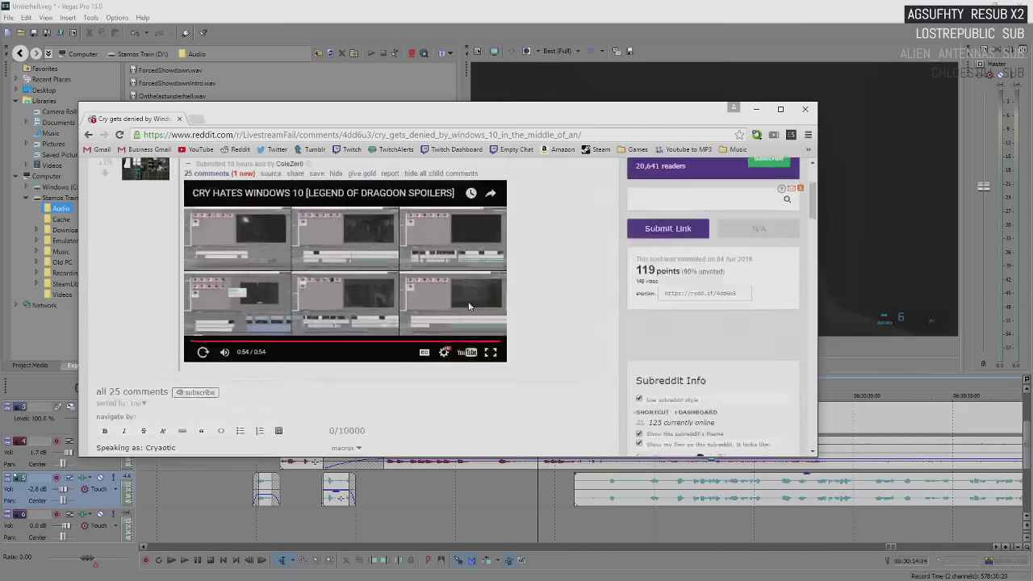
click(805, 109)
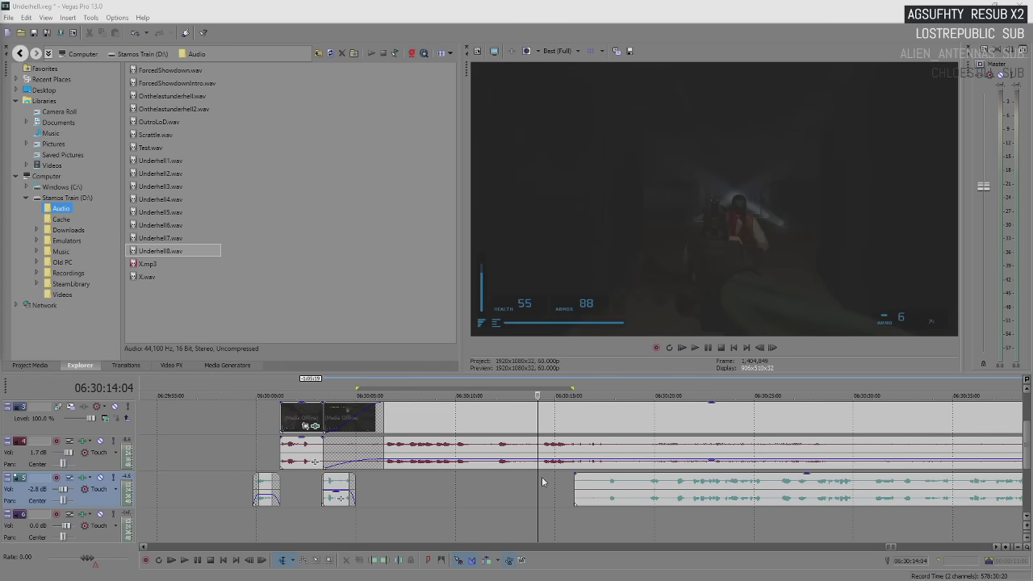
- Play the gameplay from 06:30:14:11 and trim about 1.4 seconds of silence off the start of the main commentary clip
key(space)
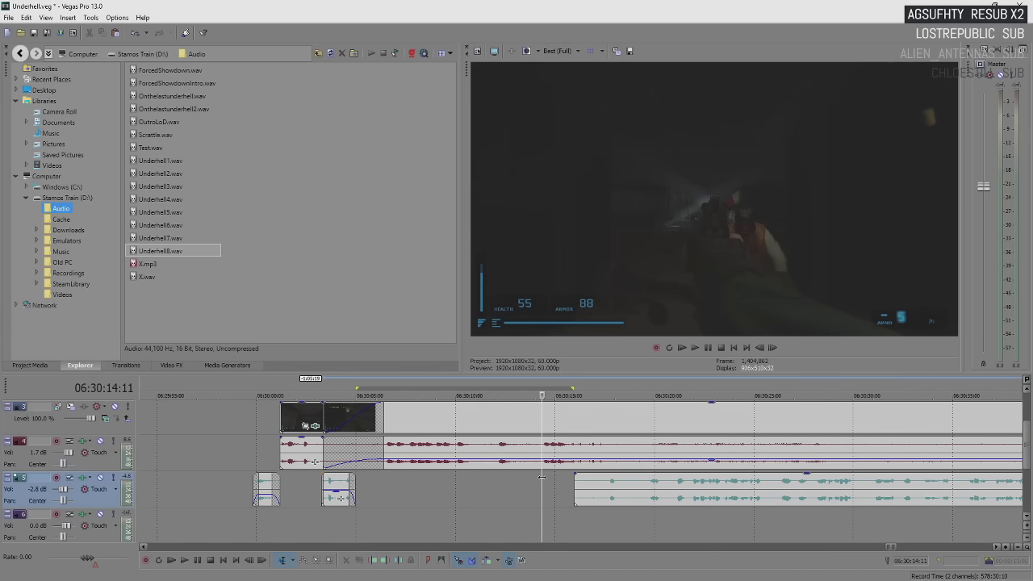
scroll(542, 478, down, 3)
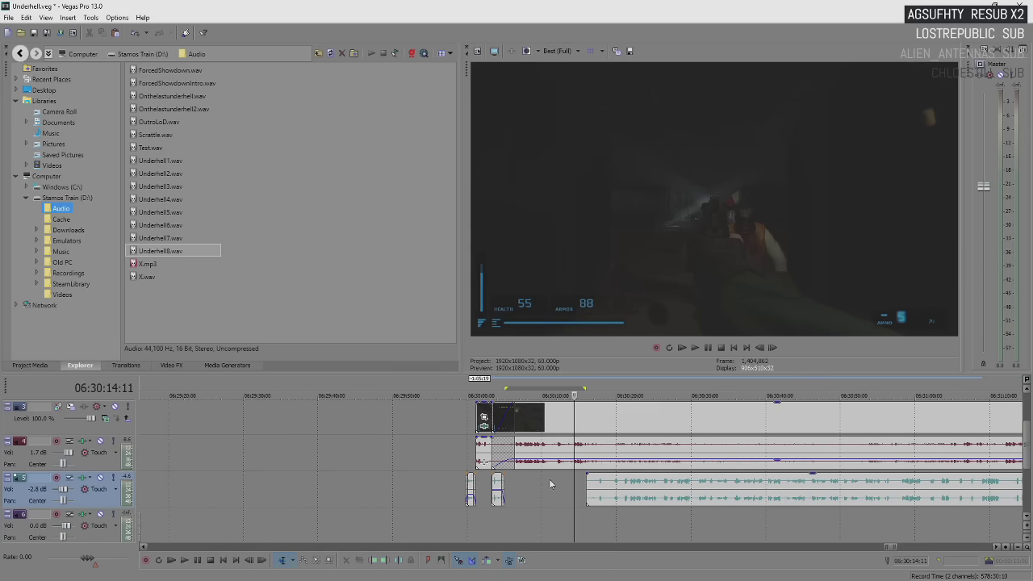
scroll(673, 518, up, 5)
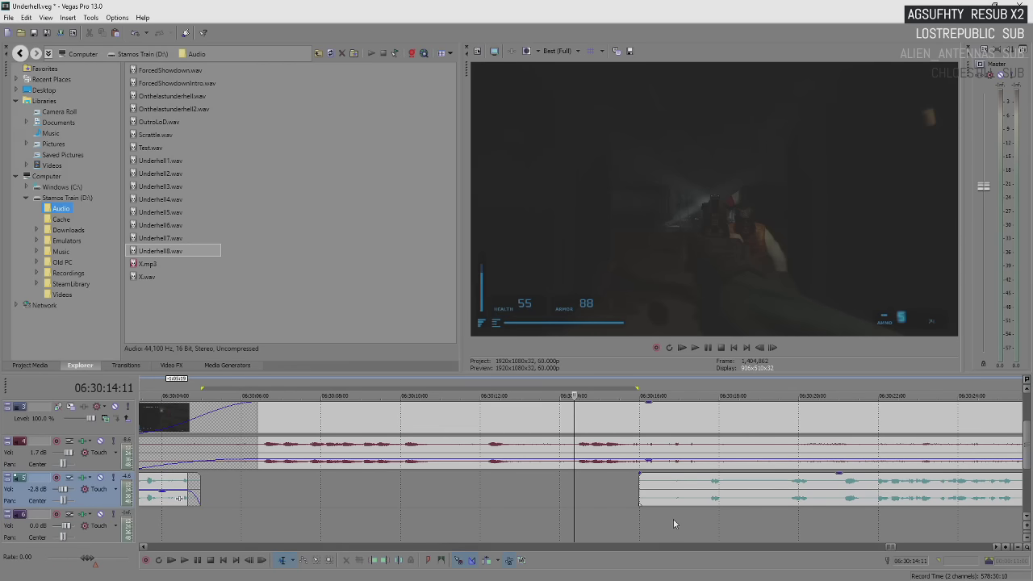
key(space)
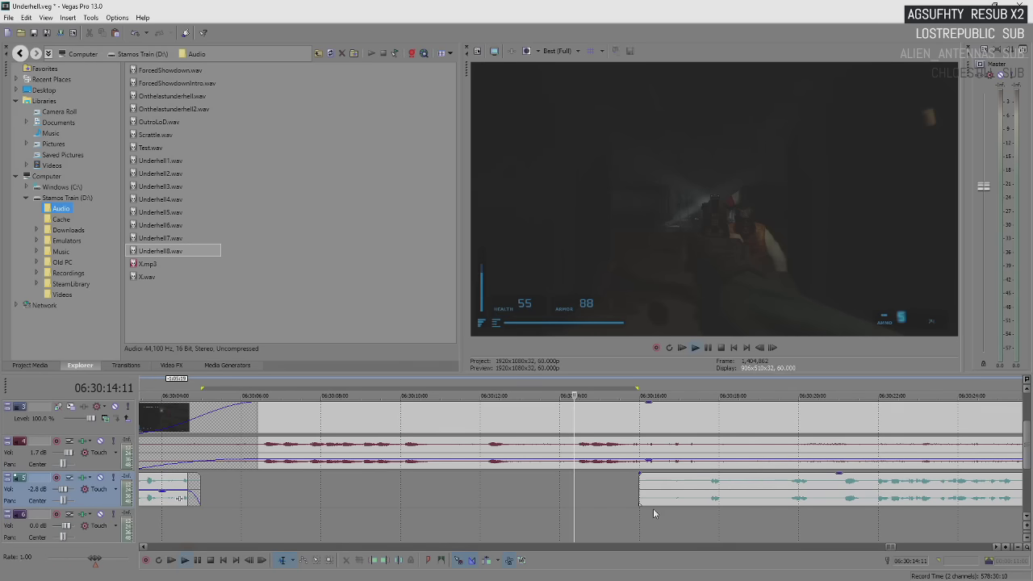
scroll(653, 508, down, 5)
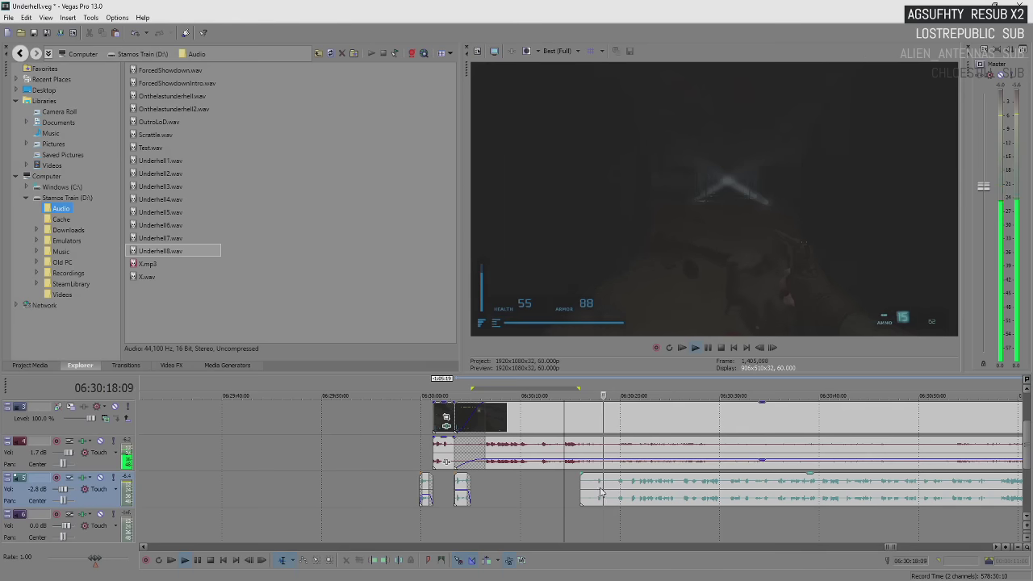
drag(582, 486, 596, 490)
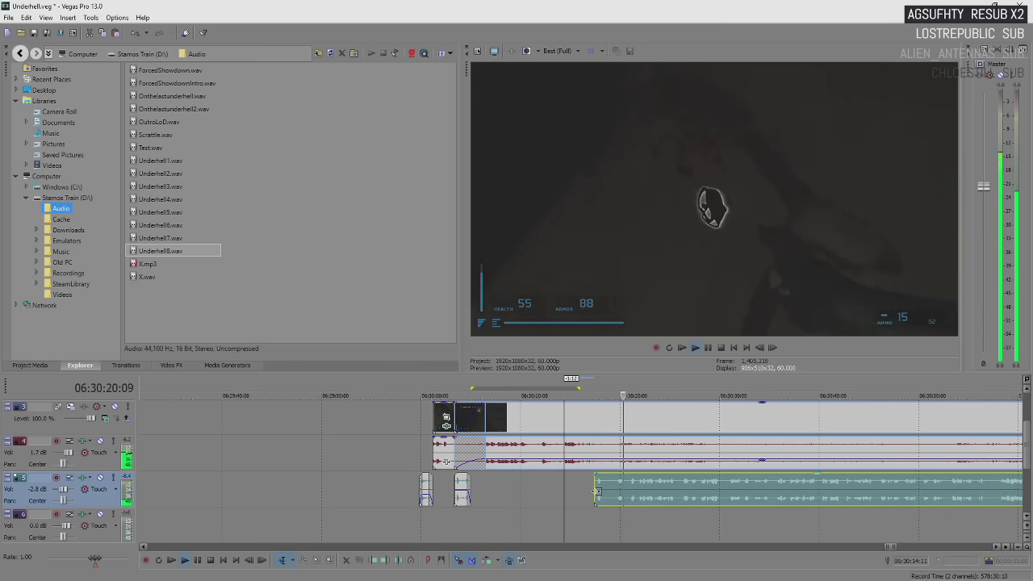
- Play the gameplay with the trimmed commentary up to 06:32:07:25, pausing at 06:31:23:26 and 06:31:40:26, to check how they line up
scroll(667, 483, right, 5)
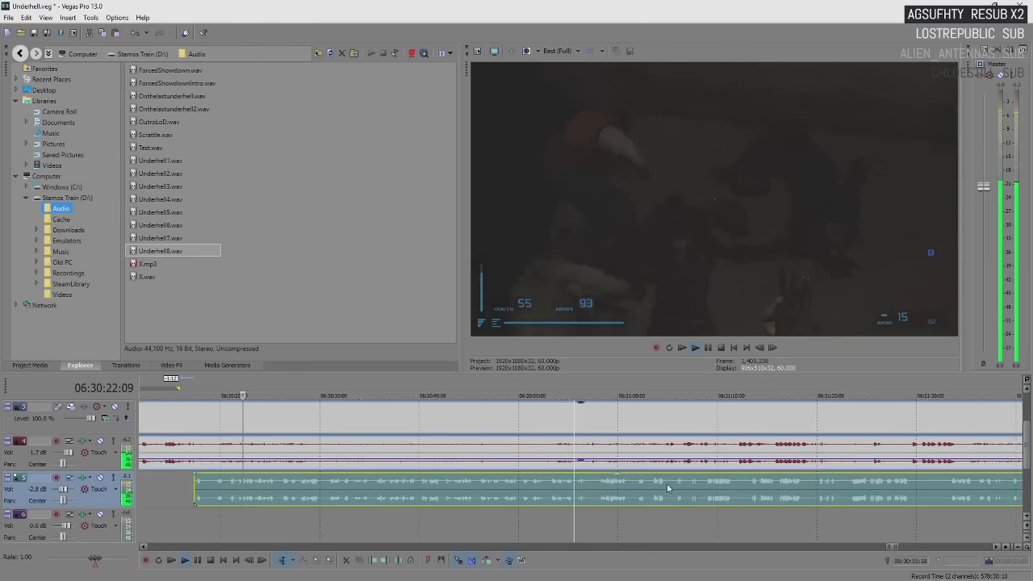
mouse_move(476, 463)
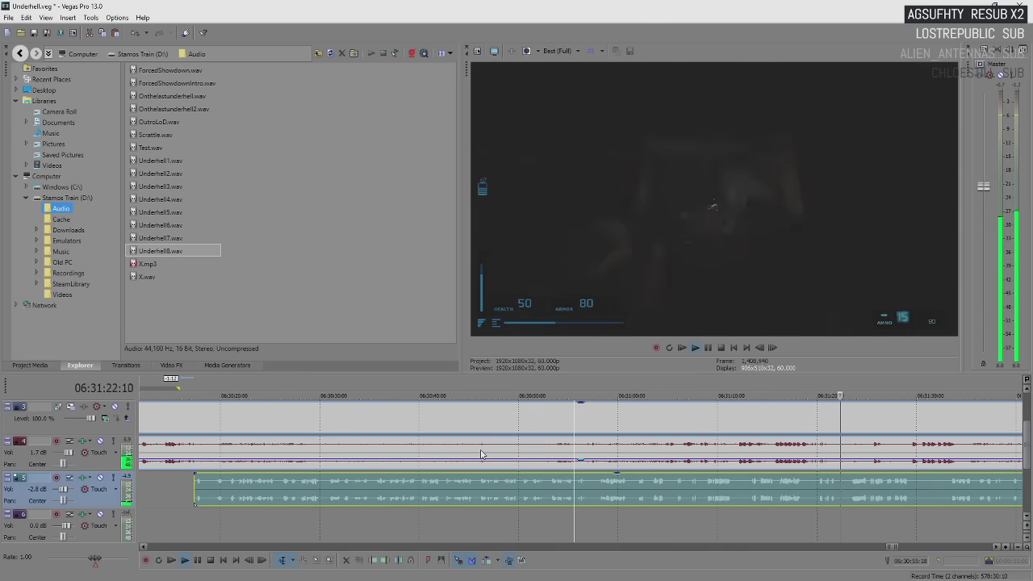
key(space)
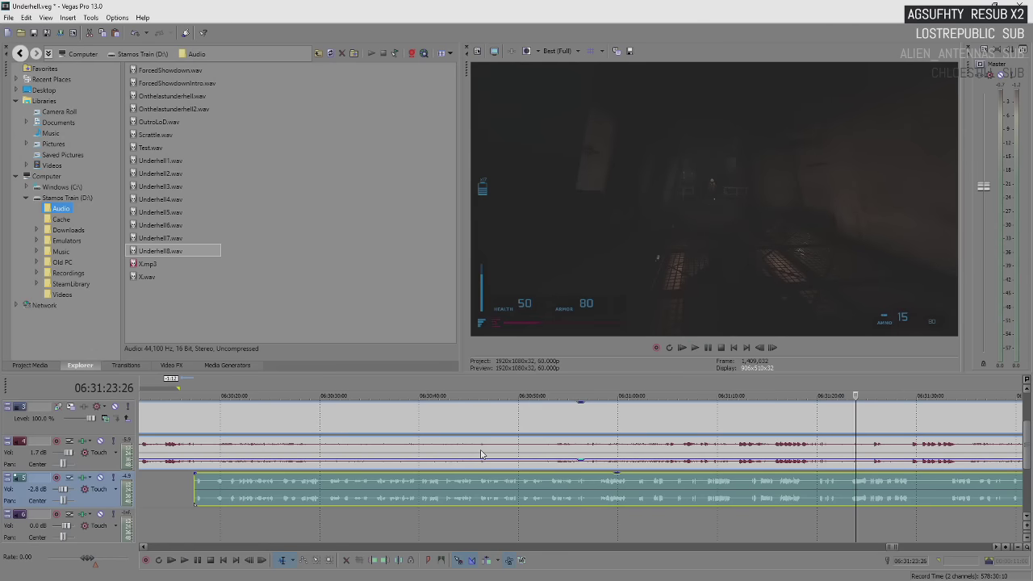
key(space)
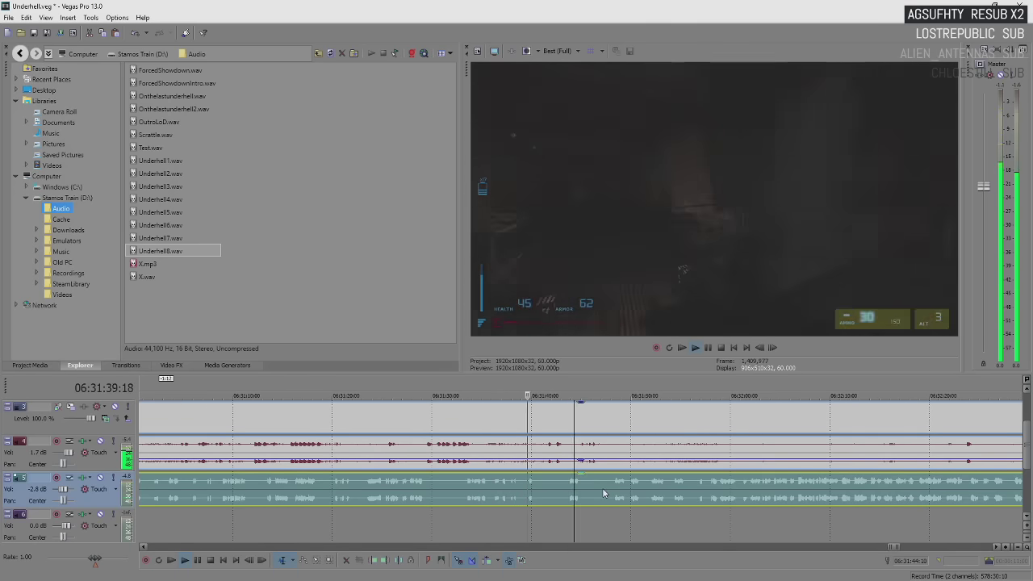
key(Return)
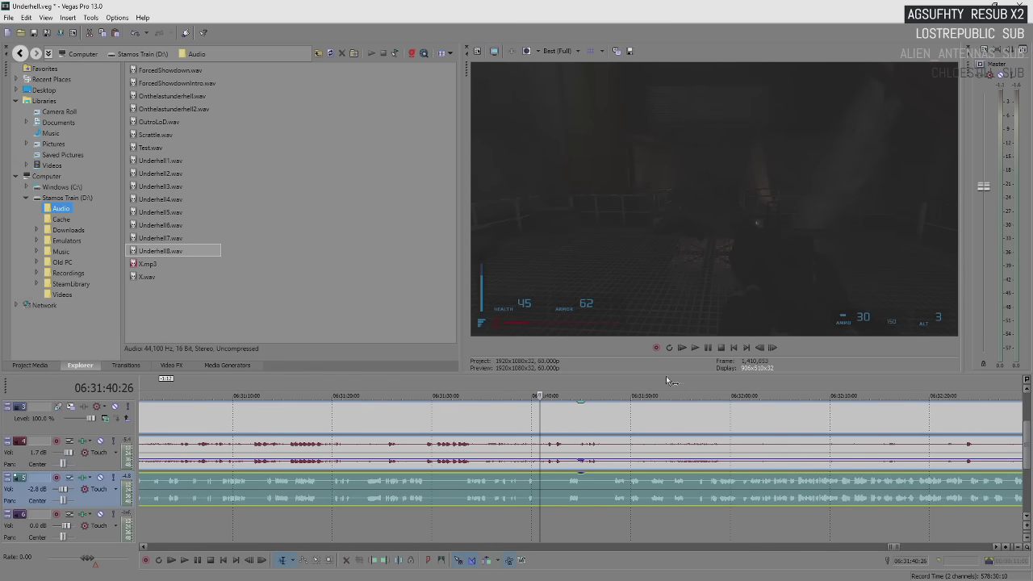
key(Return)
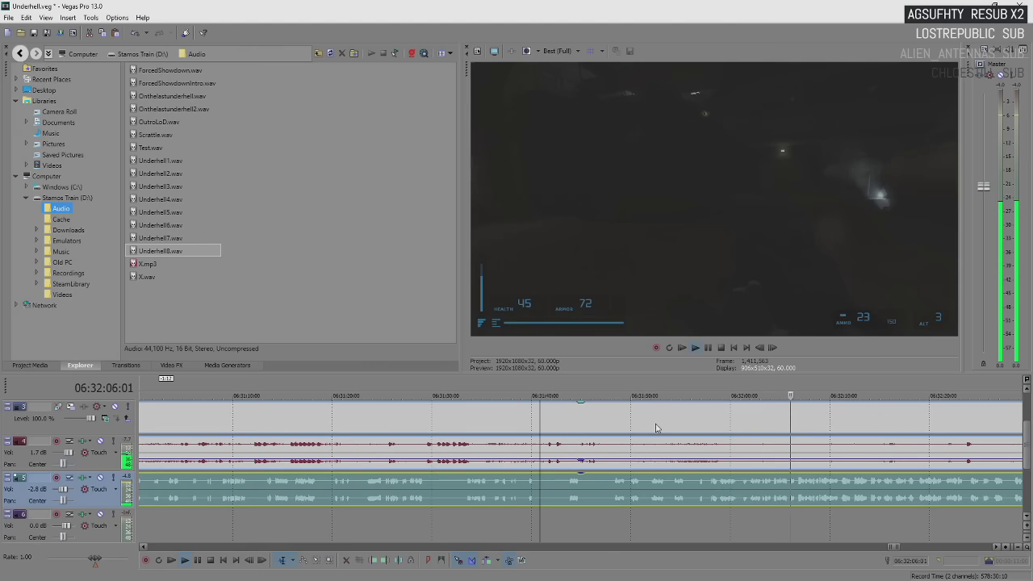
key(Return)
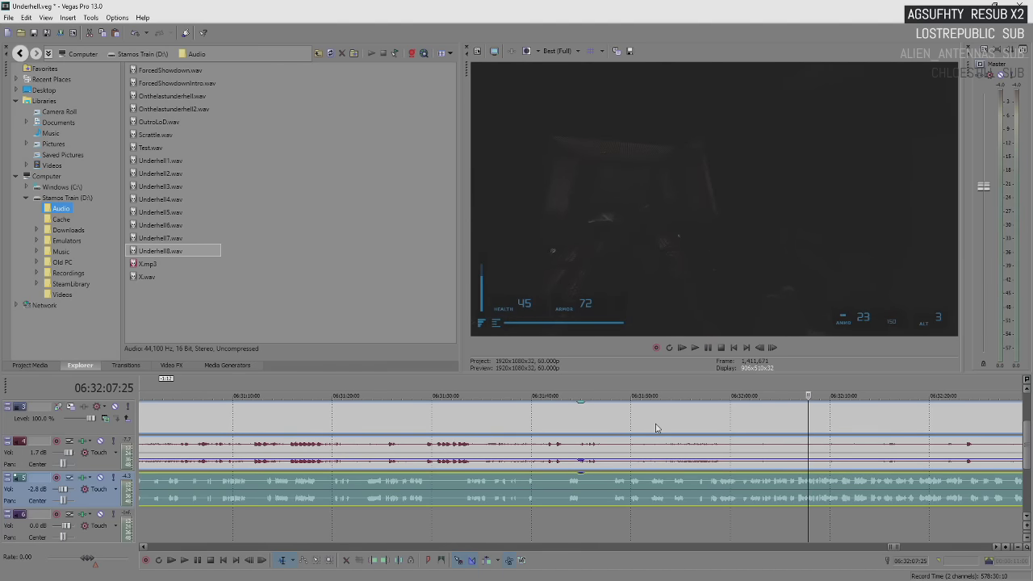
- Play on from 06:32:07:25 with pauses at 06:32:29:18 and 06:32:39:10, examining the commentary's sync and a wider stretch of the timeline
key(Return)
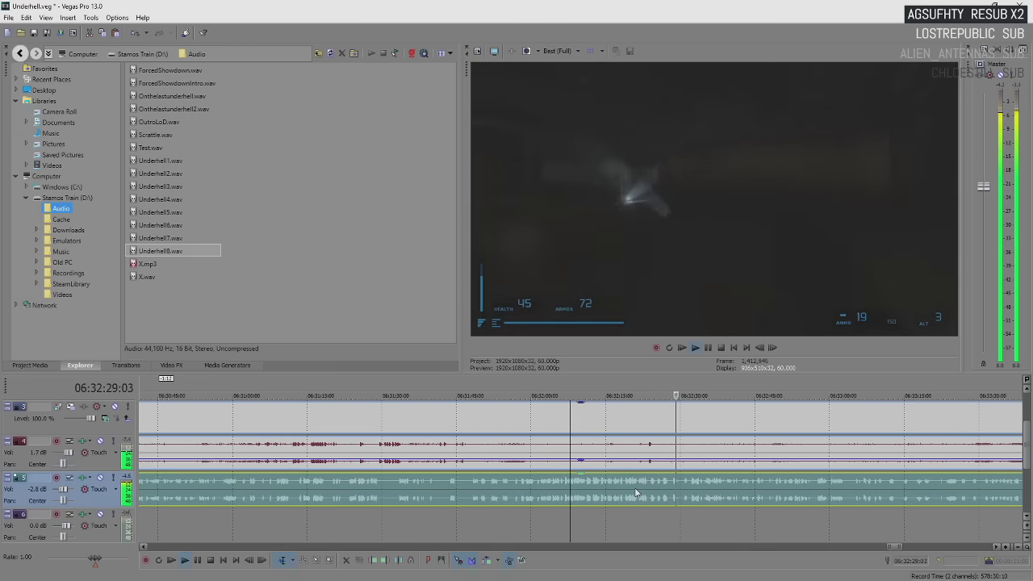
key(Return)
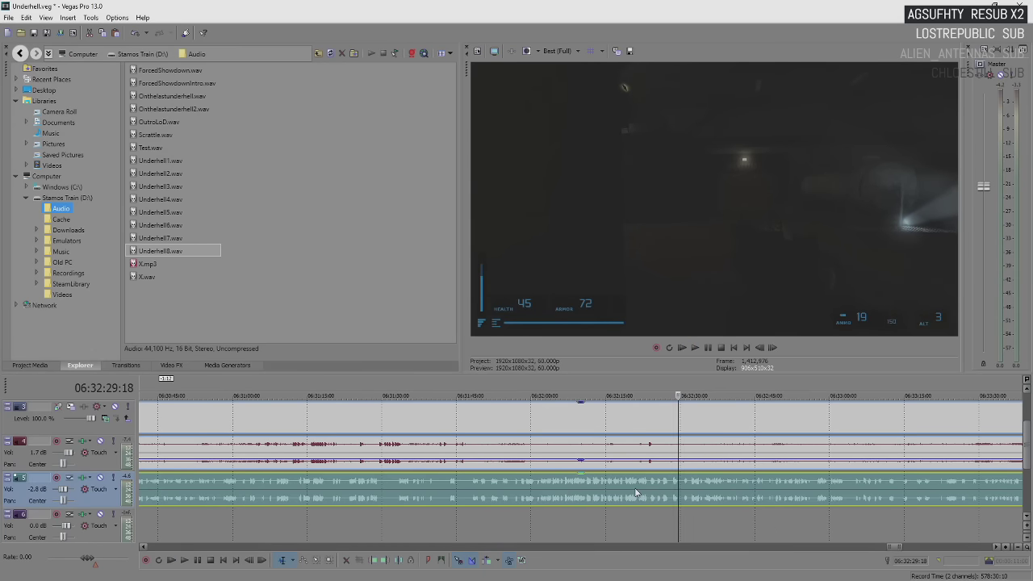
key(space)
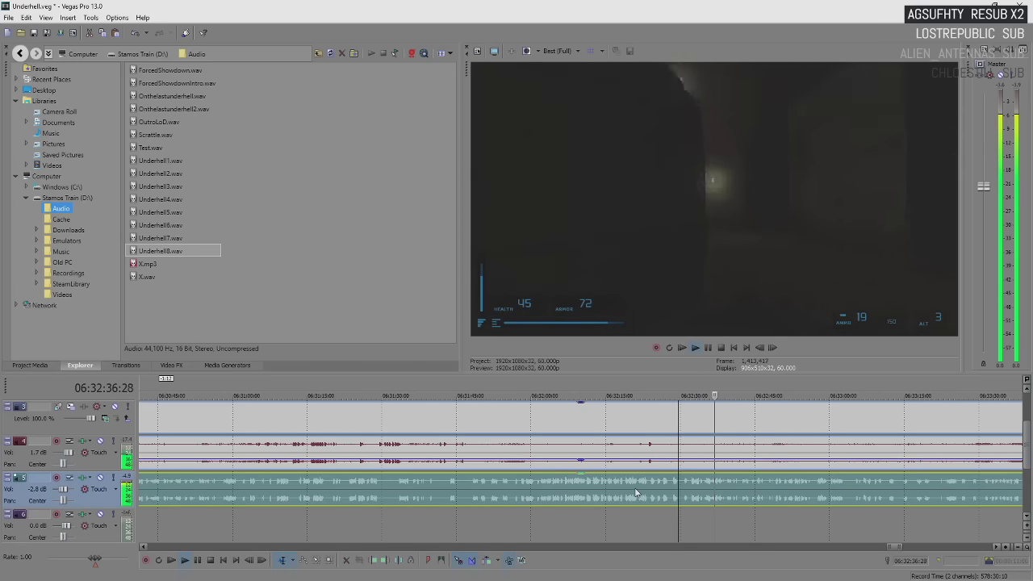
key(Return)
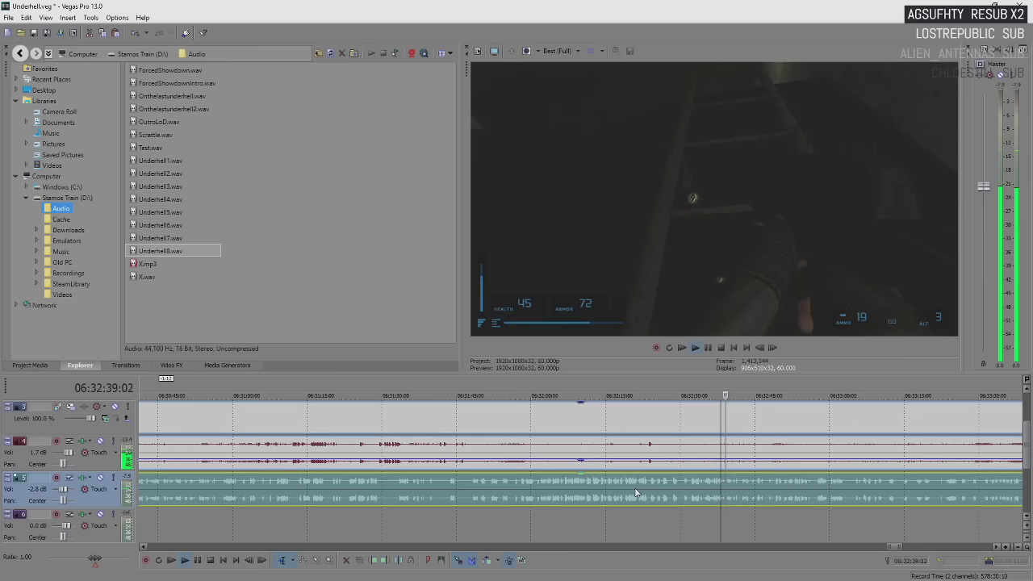
key(Return)
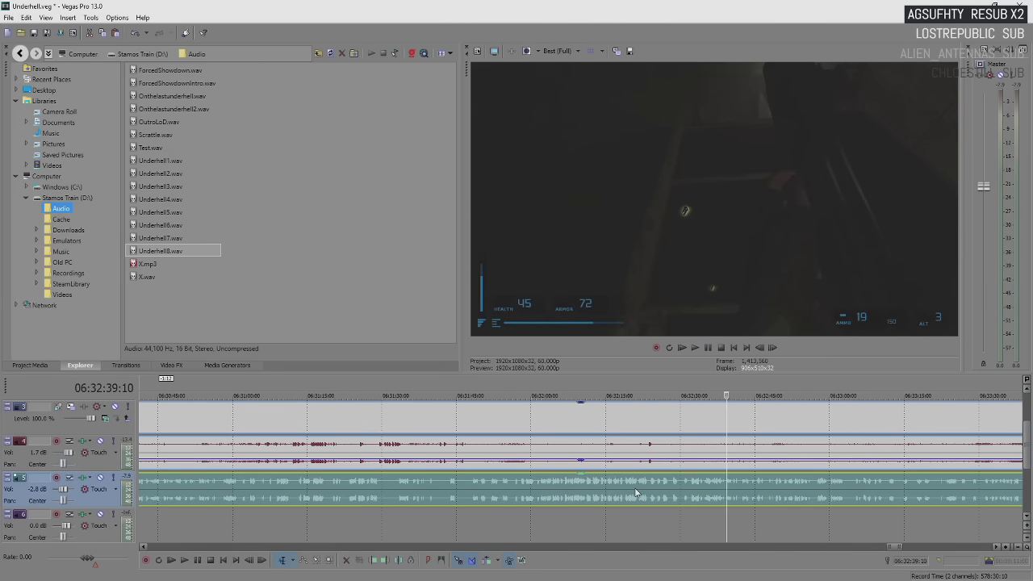
key(space)
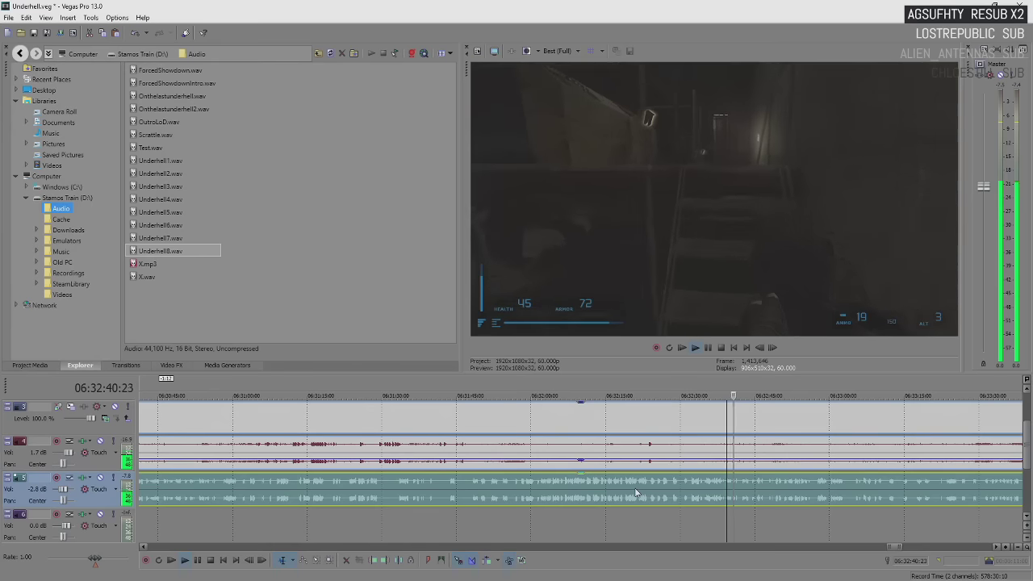
scroll(625, 496, down, 5)
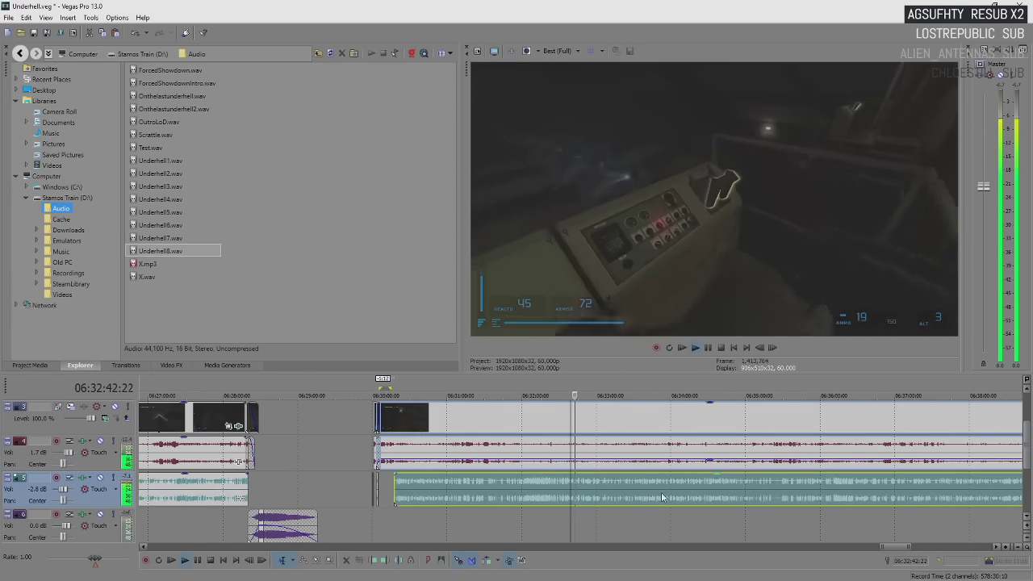
- Play on from 06:32:42:22, pausing at 06:33:01:01, 06:33:07:08 and 06:33:14:04, to check the commentary against the gameplay
scroll(615, 498, up, 5)
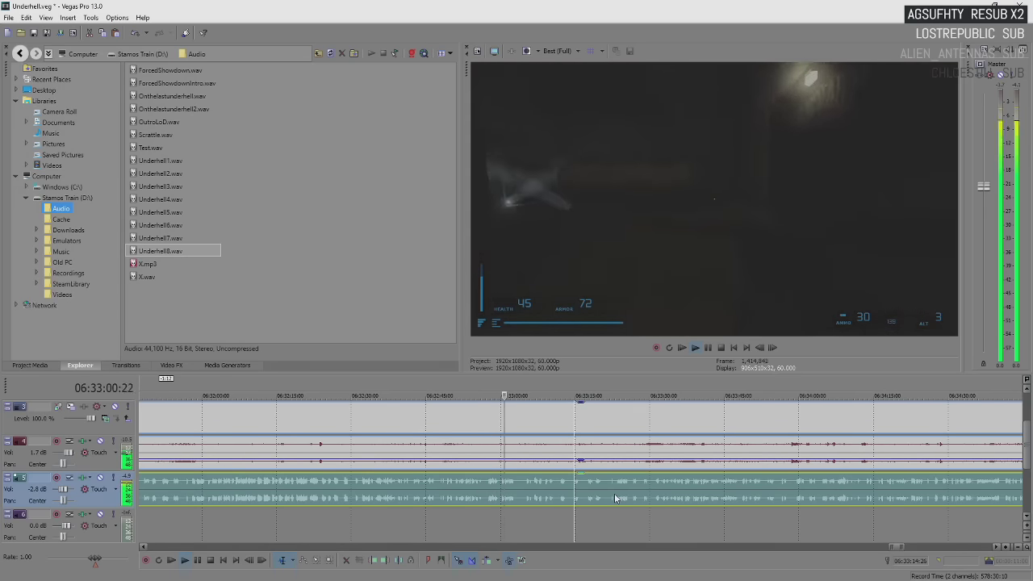
key(Return)
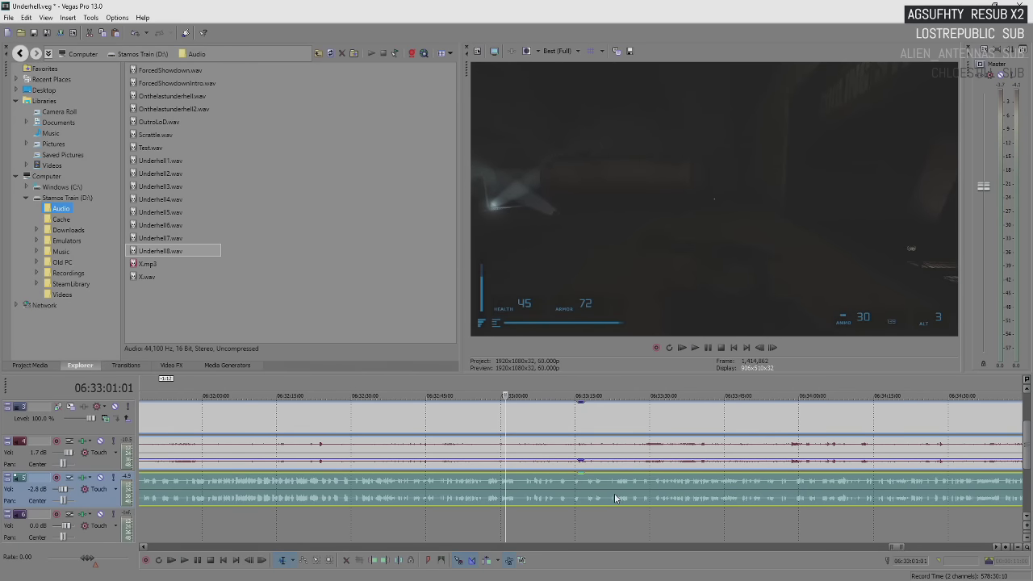
key(space)
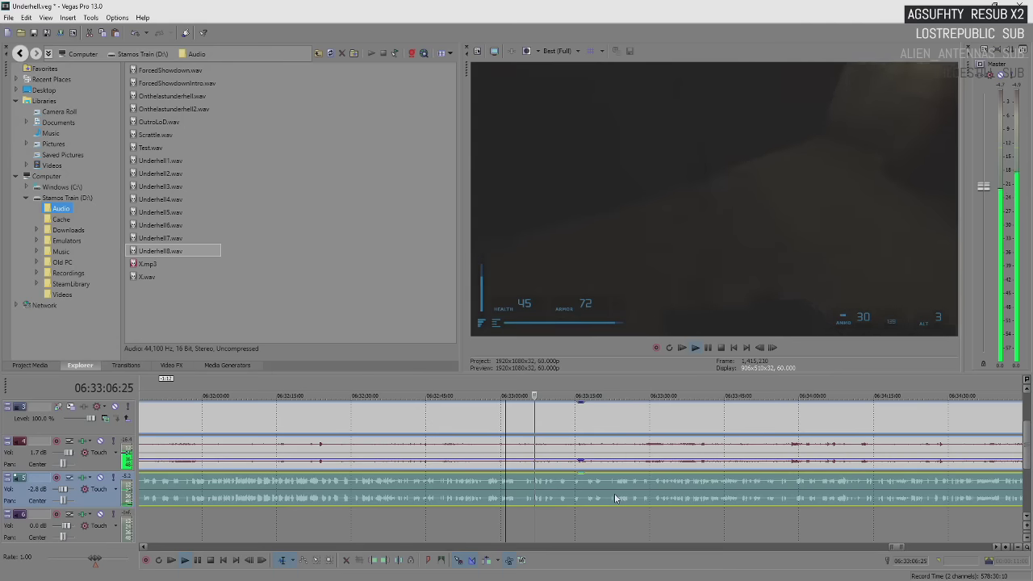
key(Return)
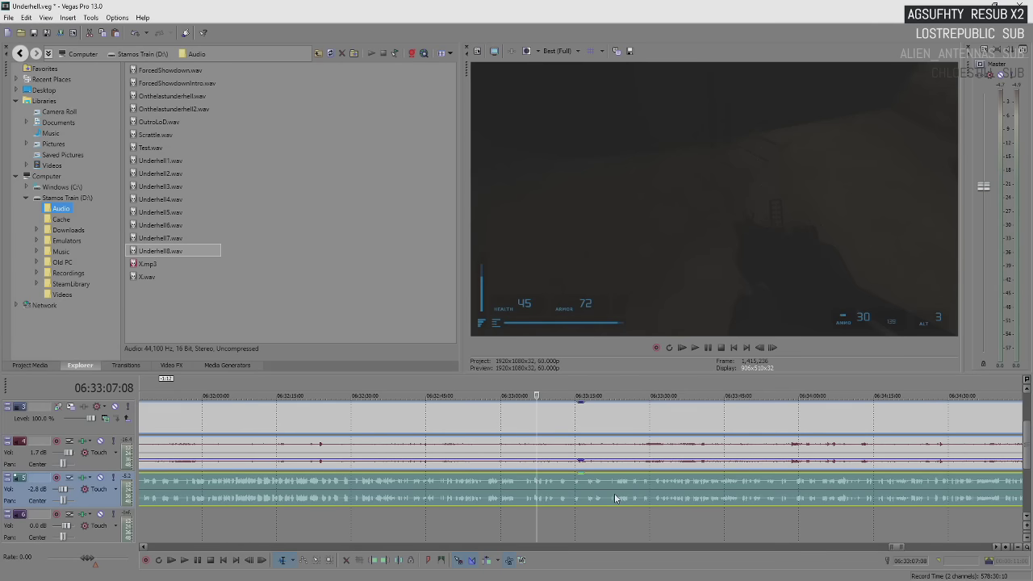
key(space)
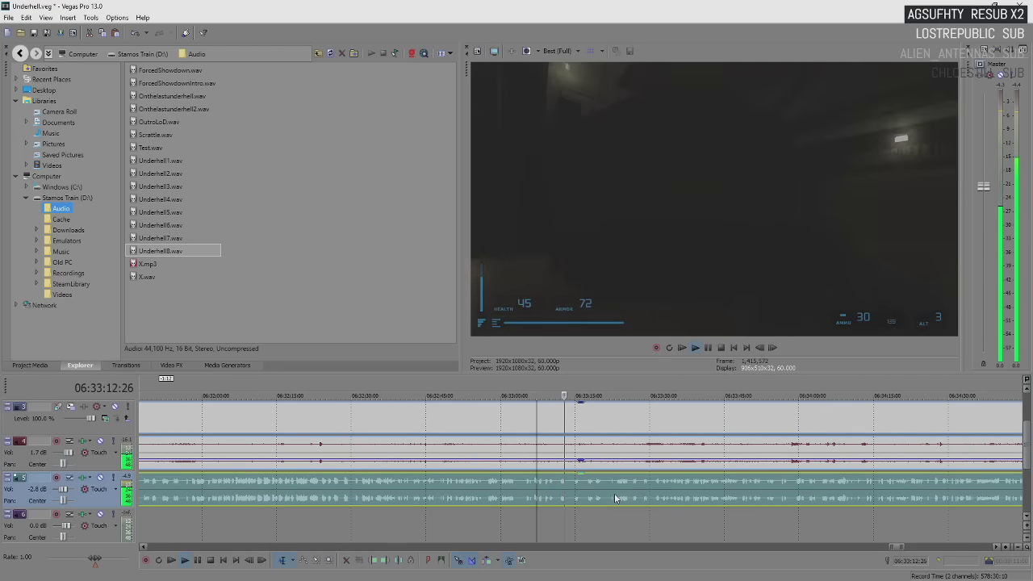
key(Return)
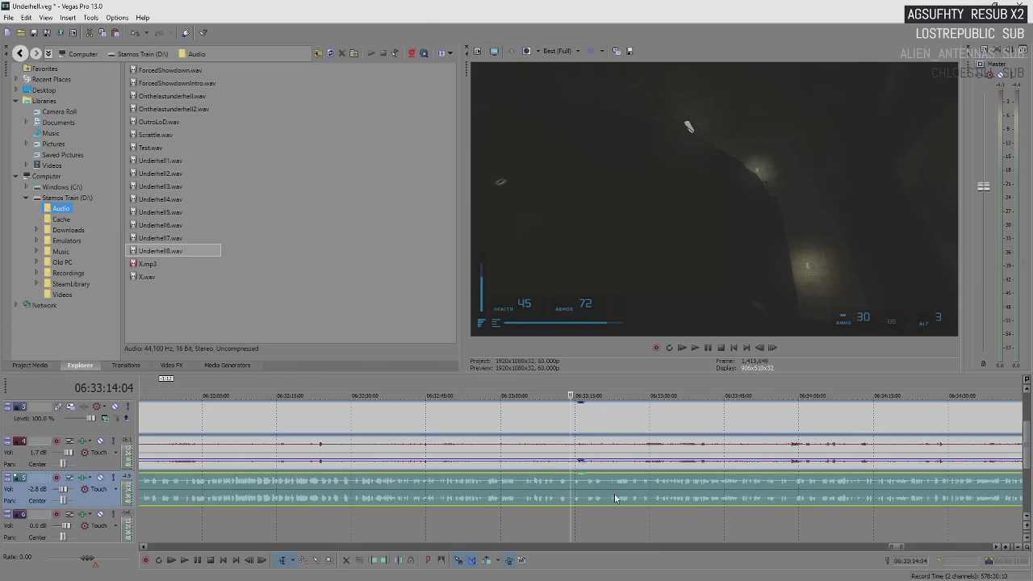
key(Return)
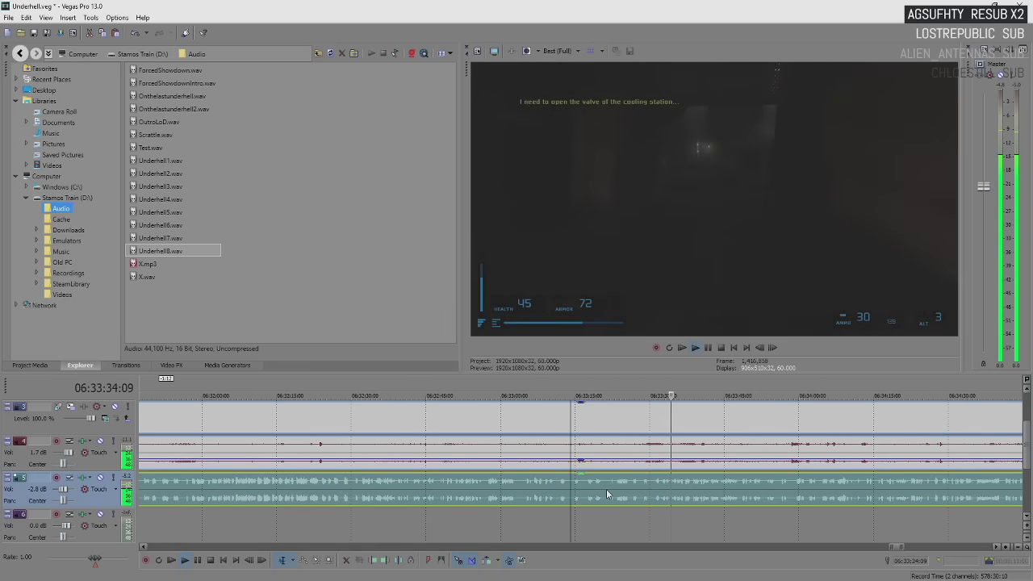
- Continue playback to 06:33:57:14 with a pause at 06:33:39:09, checking the commentary waveform around the playhead
scroll(606, 489, down, 2)
scroll(607, 493, down, 2)
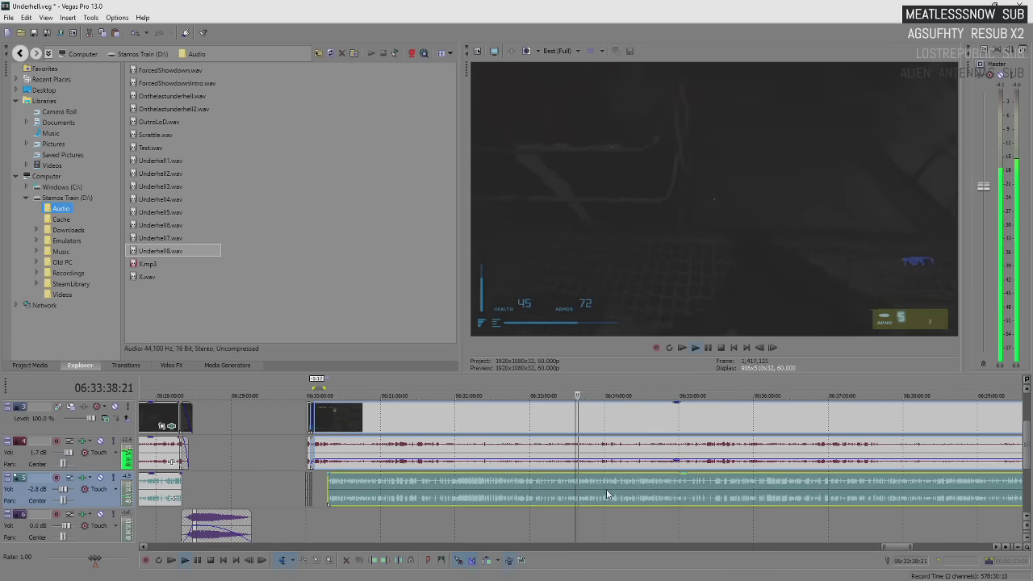
key(Return)
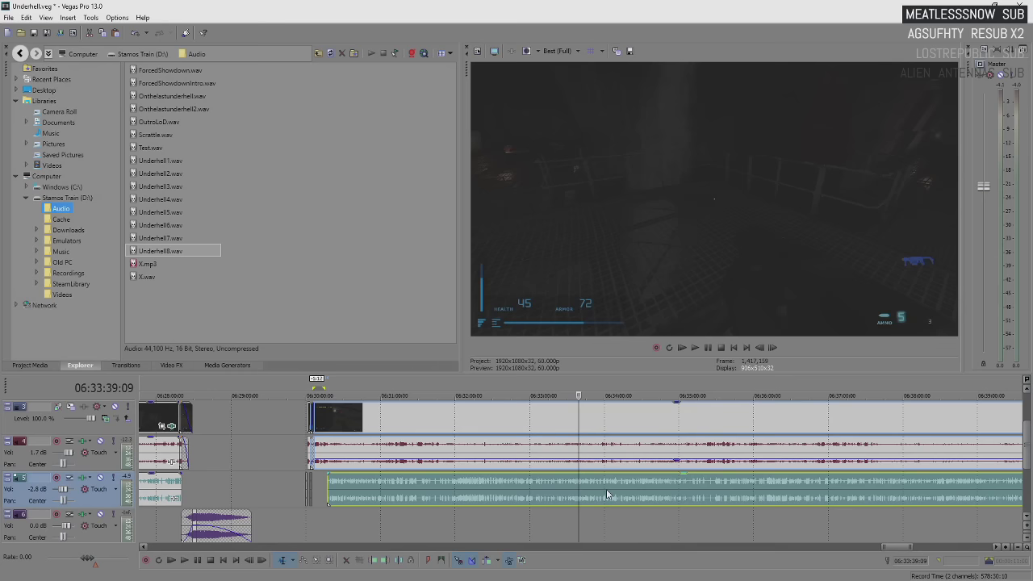
scroll(606, 494, up, 5)
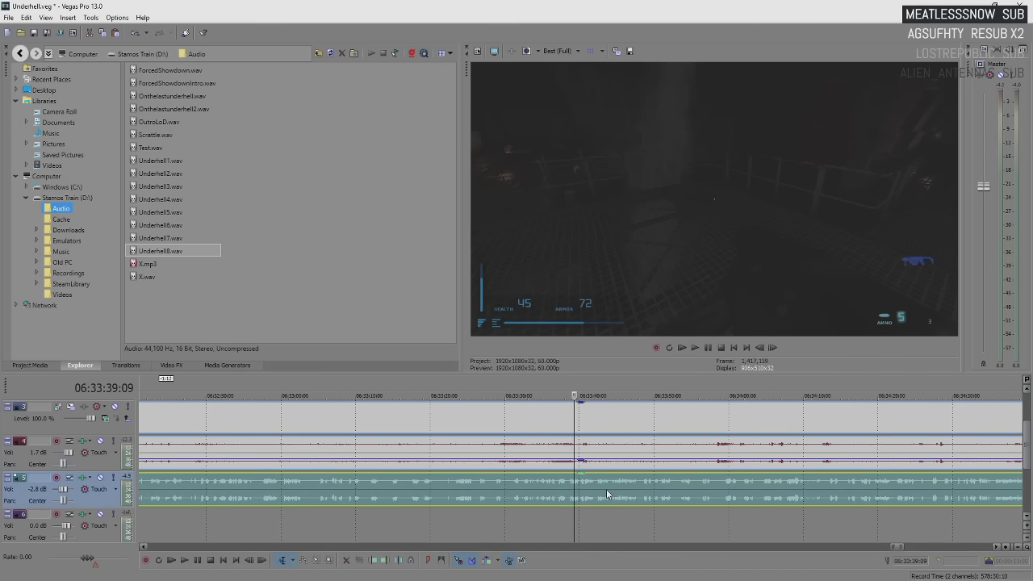
key(space)
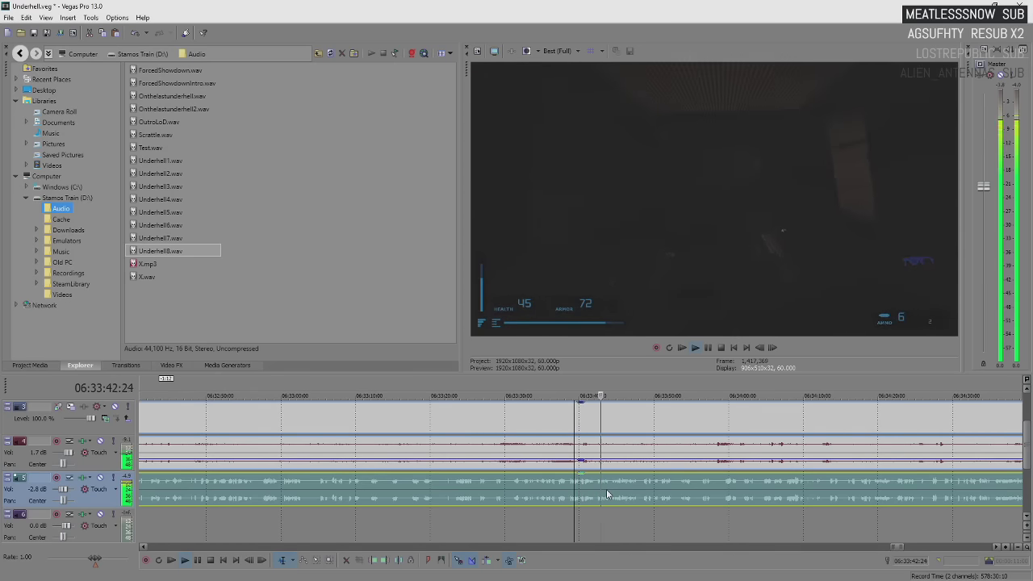
scroll(630, 494, down, 3)
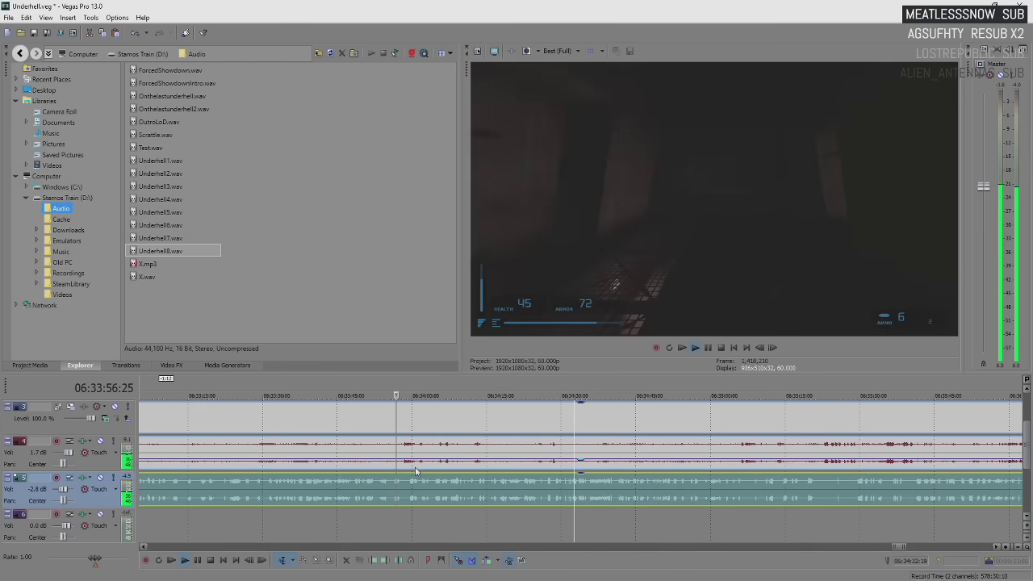
key(space)
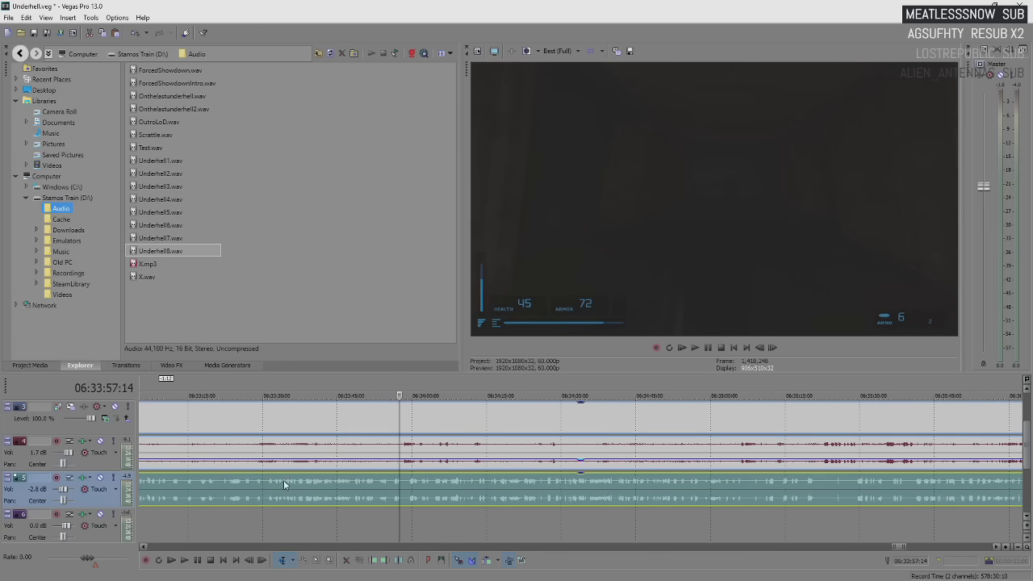
- Replay the gameplay from 06:33:55:23 and recheck the commentary just before 06:34:03:04
click(389, 483)
click(391, 487)
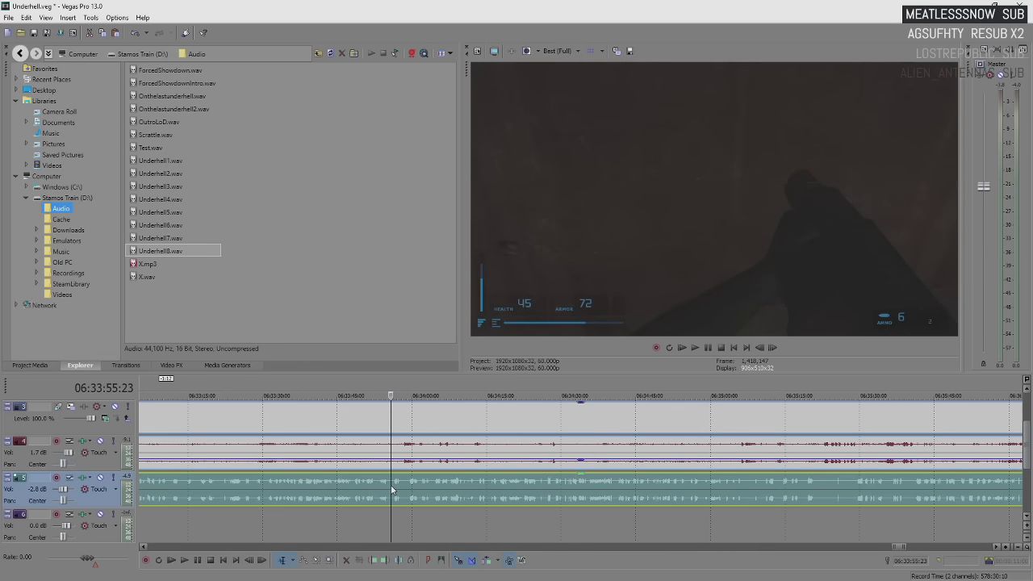
key(space)
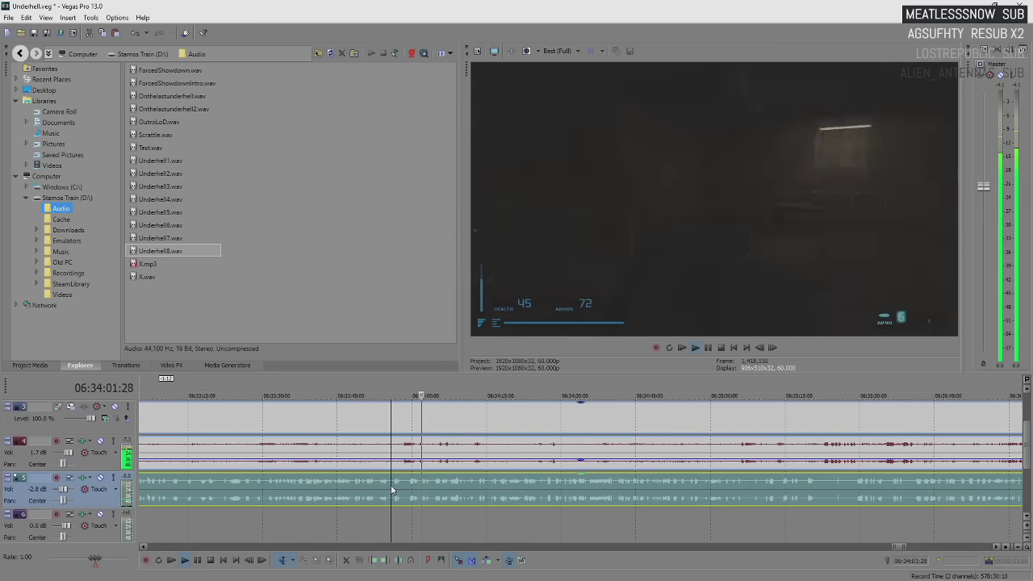
key(space)
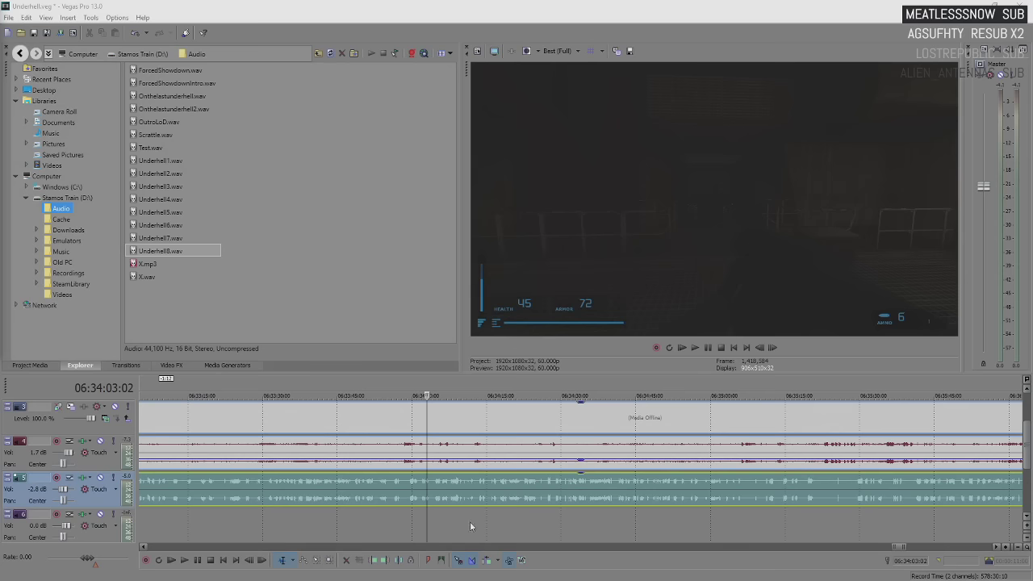
click(428, 487)
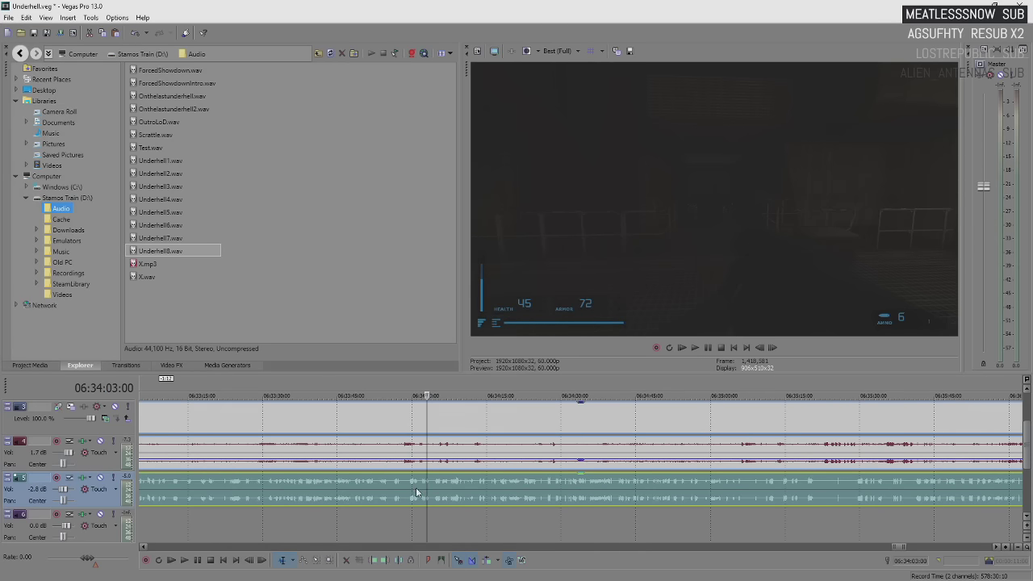
key(space)
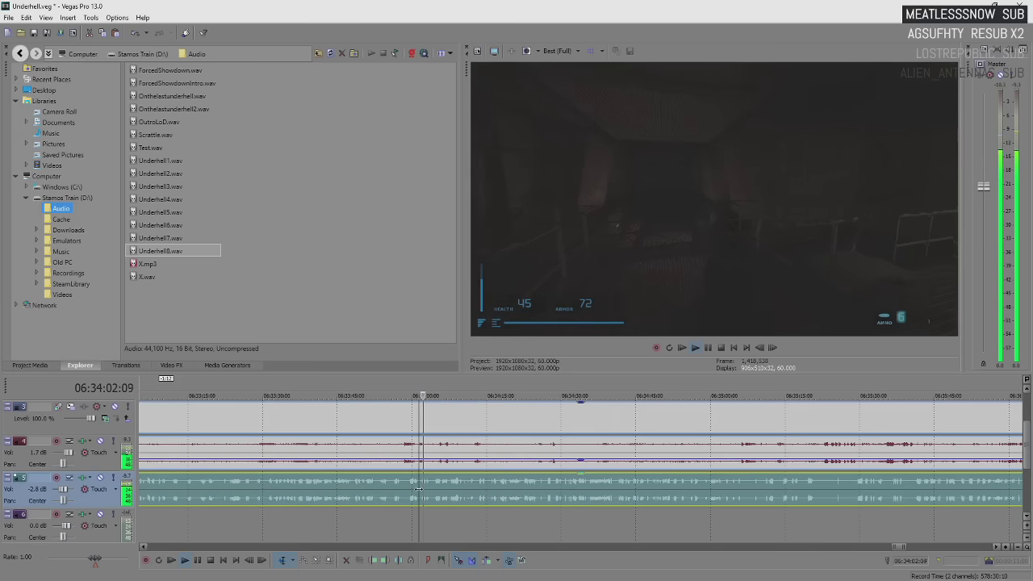
key(space)
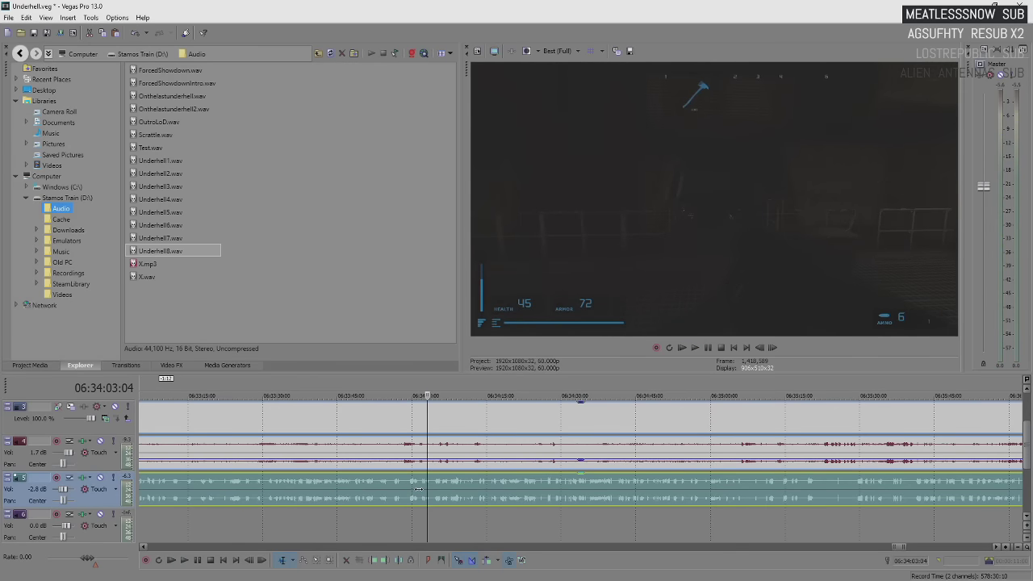
- Play on from 06:34:03:04 to the valve-turning scene at 06:34:34:02 and pause there
key(space)
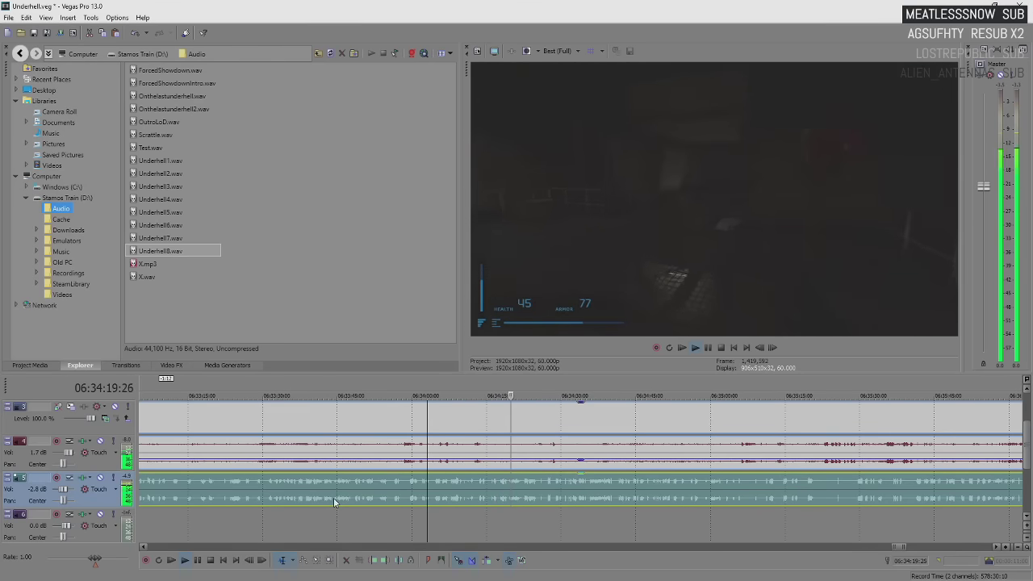
scroll(335, 501, down, 2)
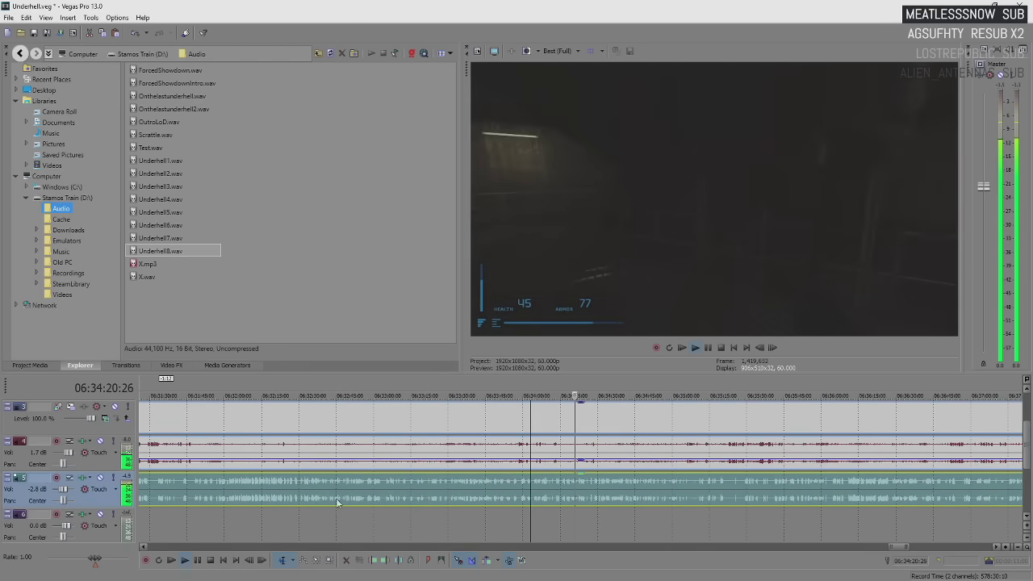
click(609, 494)
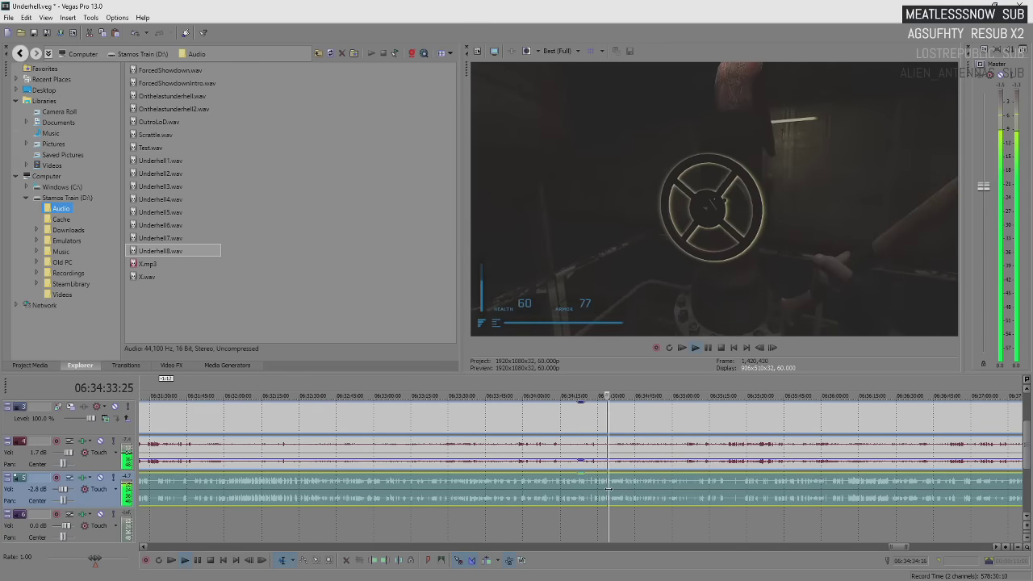
key(space)
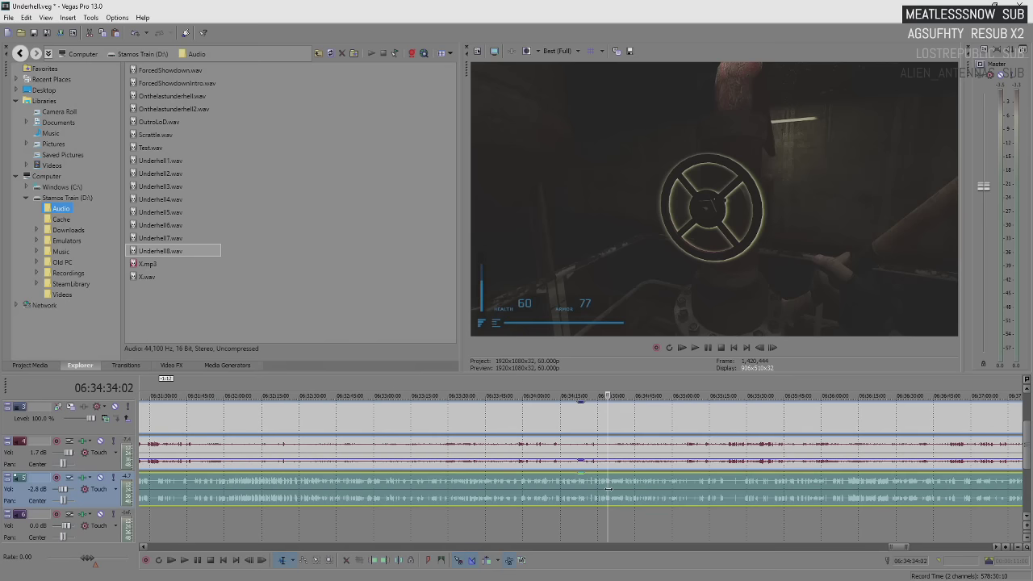
- Examine the commentary closely during the valve turning by replaying from 06:34:33:13 to 06:34:38:04
scroll(649, 488, up, 3)
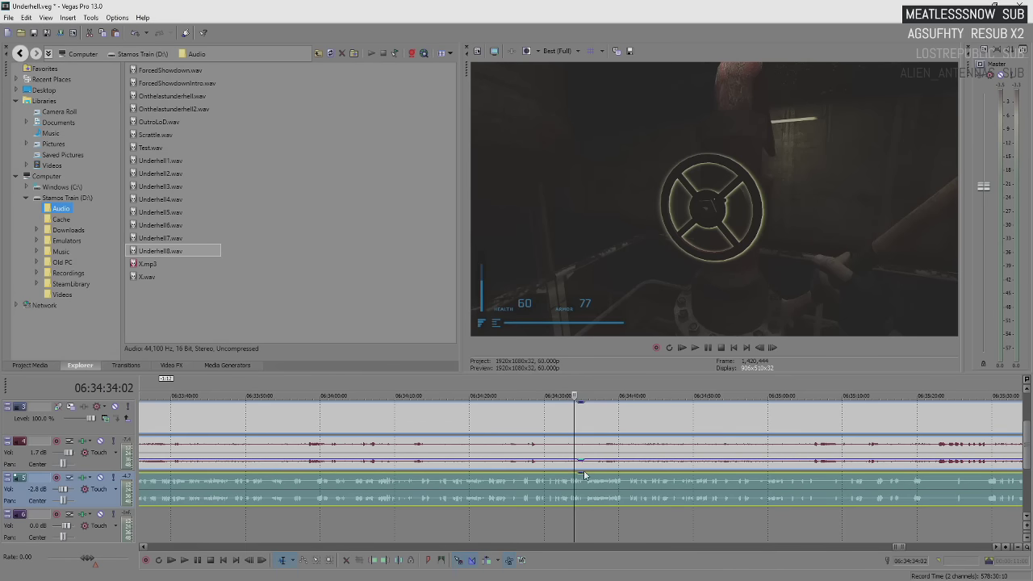
scroll(536, 488, up, 5)
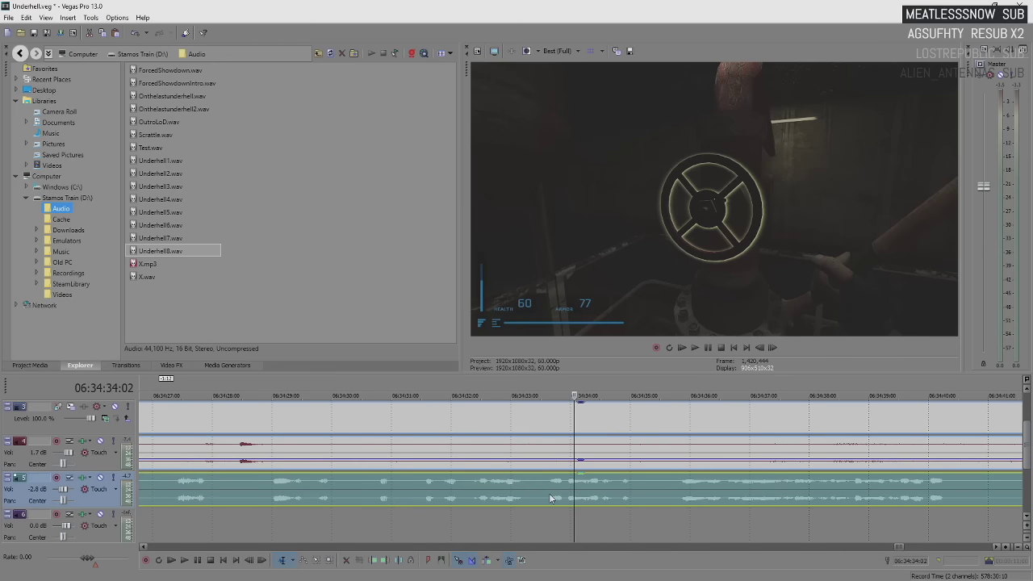
click(537, 487)
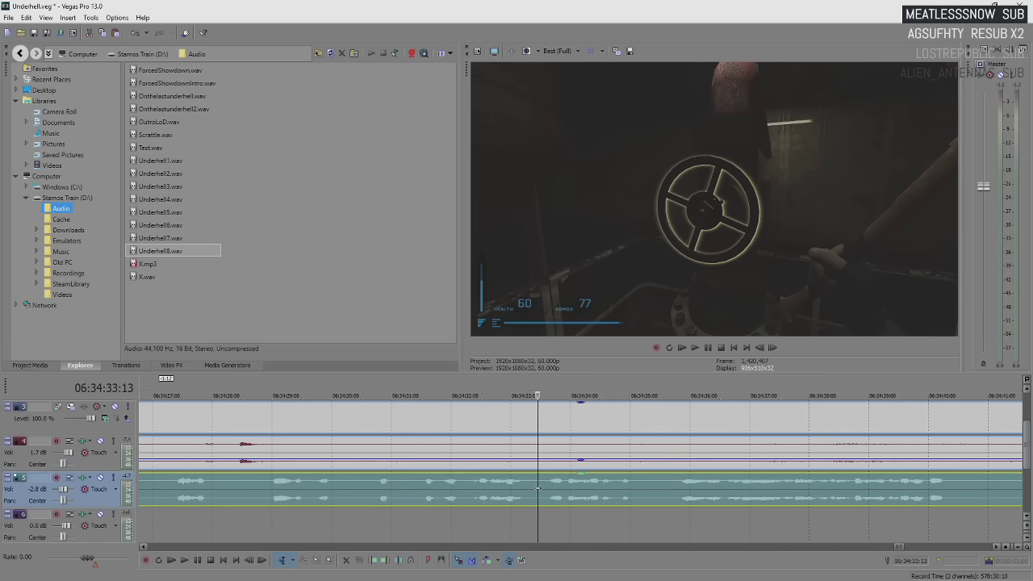
mouse_move(511, 477)
key(space)
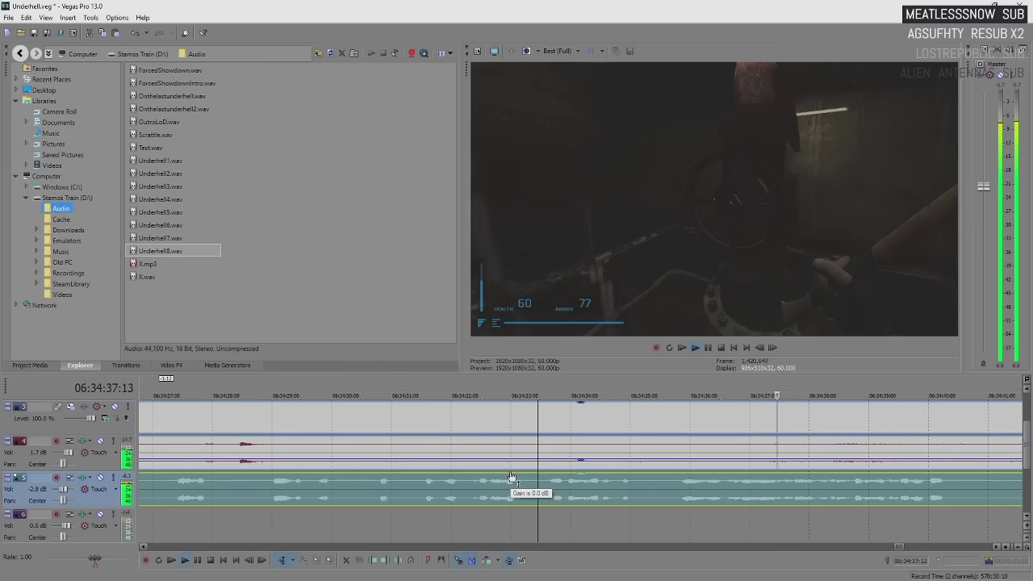
key(Return)
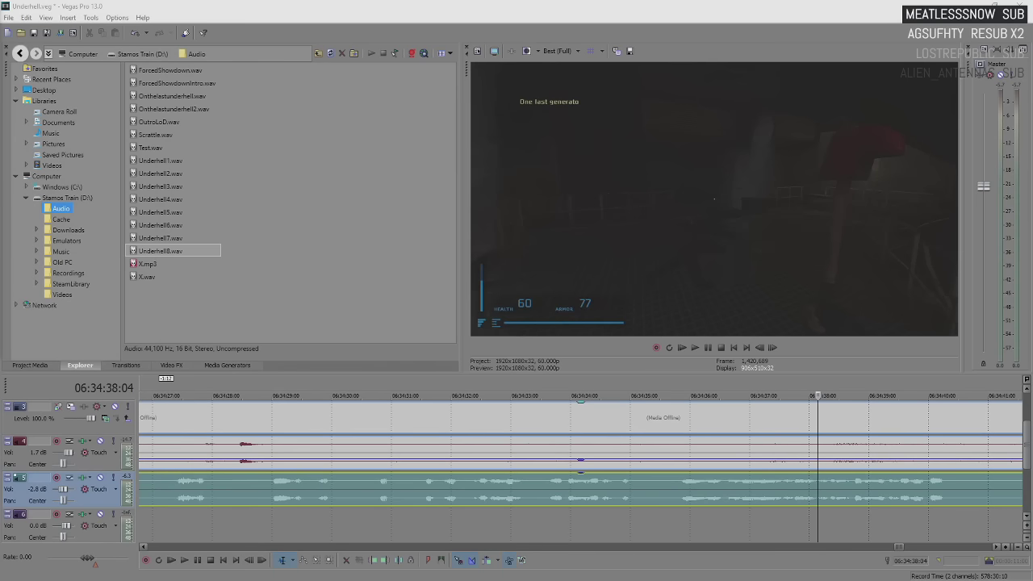
- Play from 06:34:37:15 through the last-generator message and pause at 06:34:59:26
scroll(779, 479, down, 5)
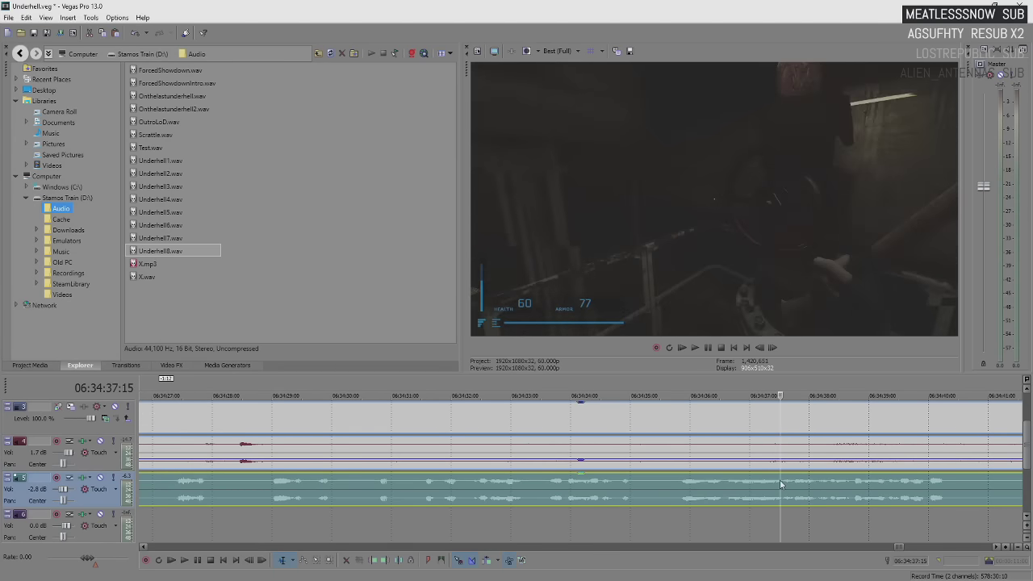
key(space)
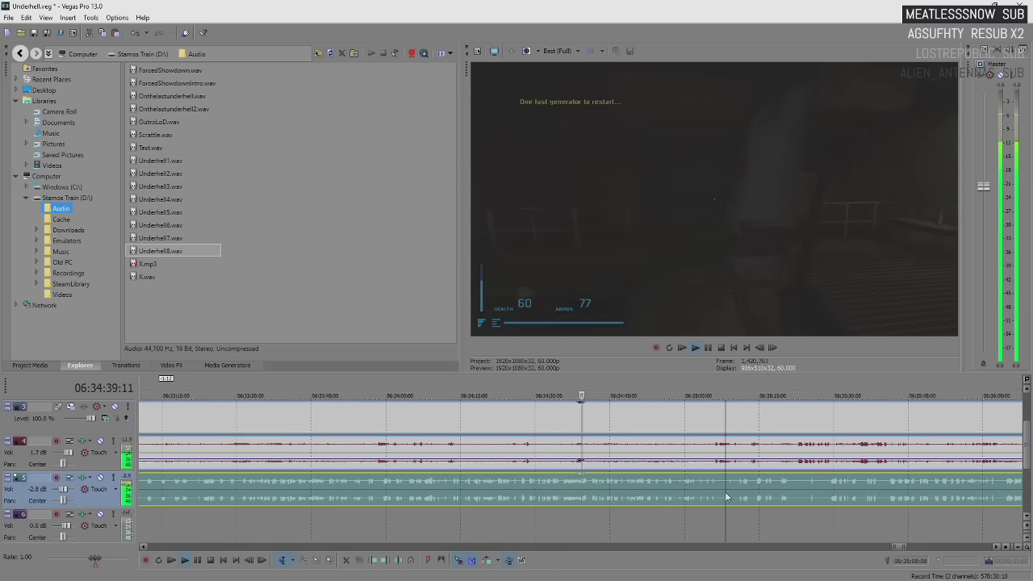
scroll(710, 484, up, 3)
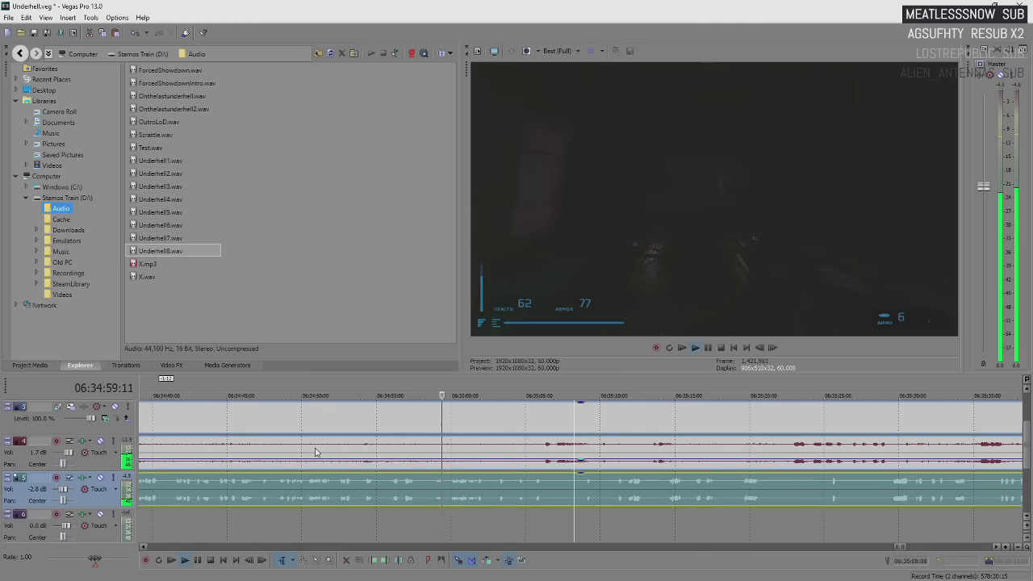
key(space)
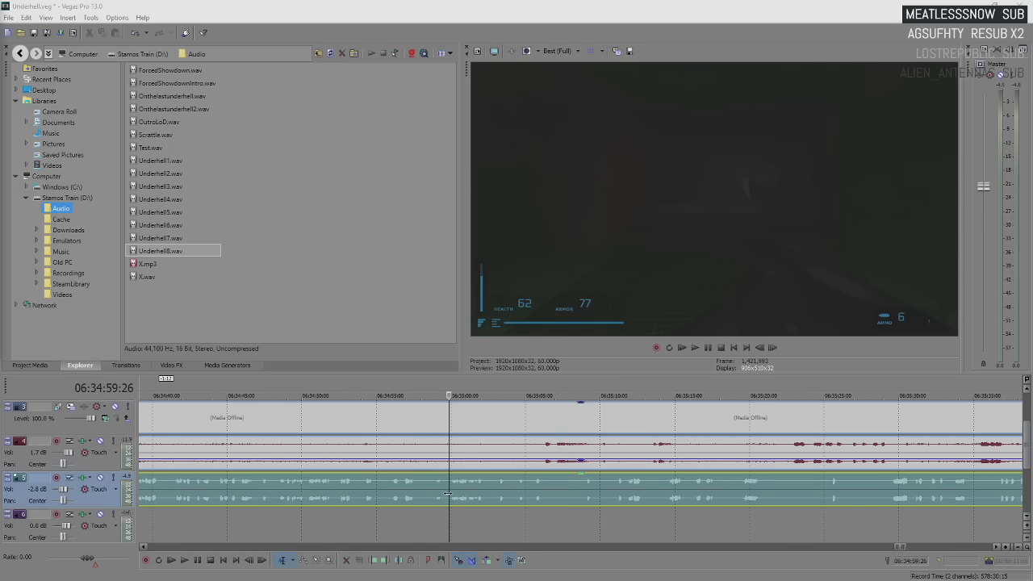
- Step the playhead back to 06:34:59:17, then move it to 06:34:58:18 and resume playback from there
key(Left)
key(Left)
key(Left)
key(Left)
key(Left)
key(Left)
key(Left)
key(Left)
key(Left)
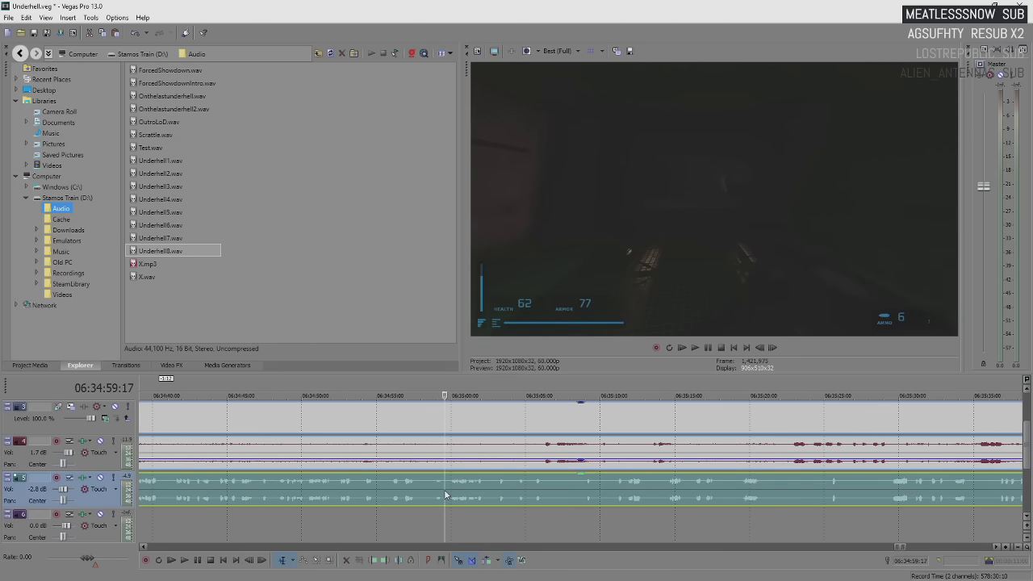
click(429, 482)
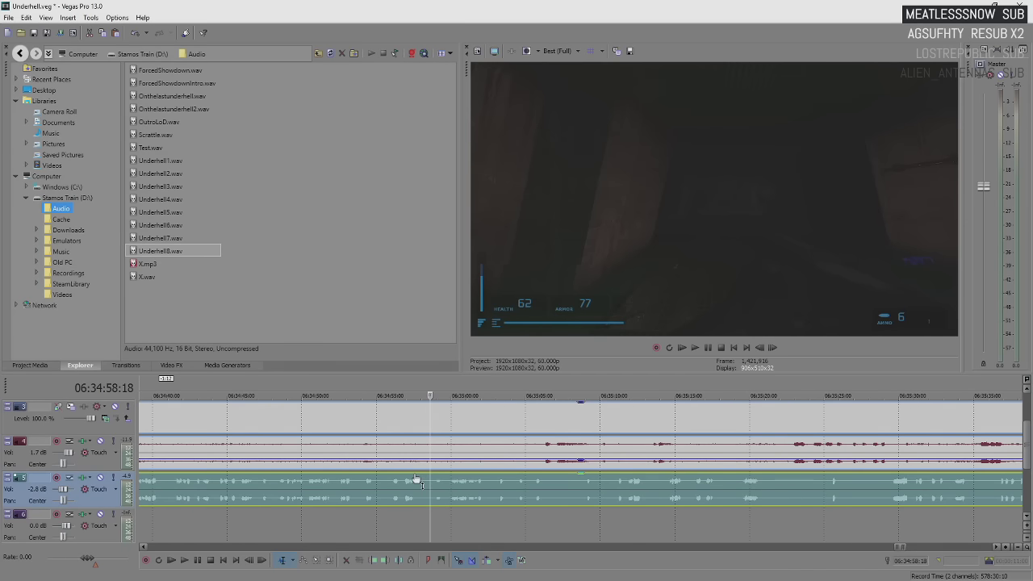
key(space)
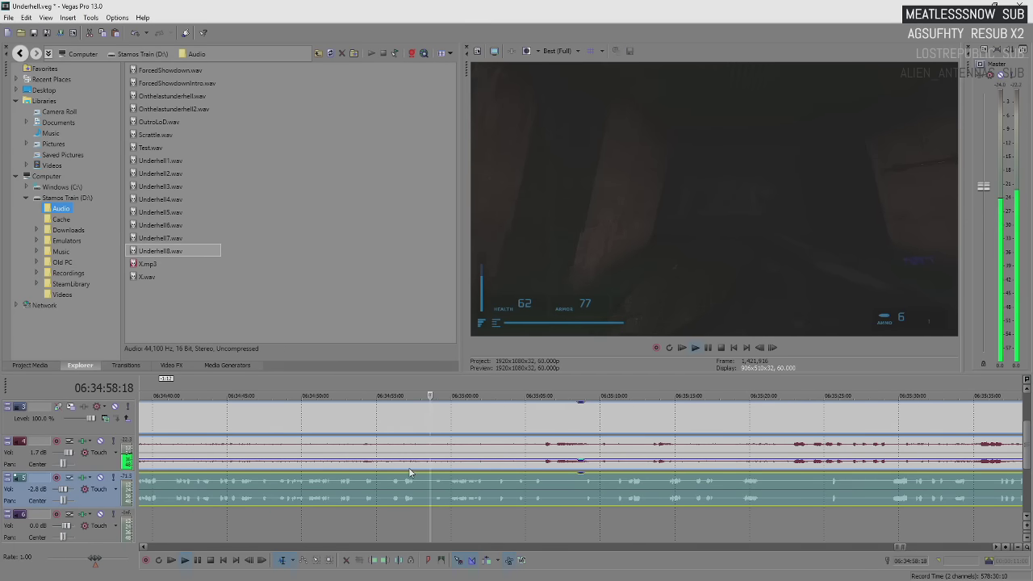
- Review the dark corridor footage in short stretches, pausing at 06:34:59:00, 06:35:02:04, 06:35:02:12 and 06:35:07:19
key(Return)
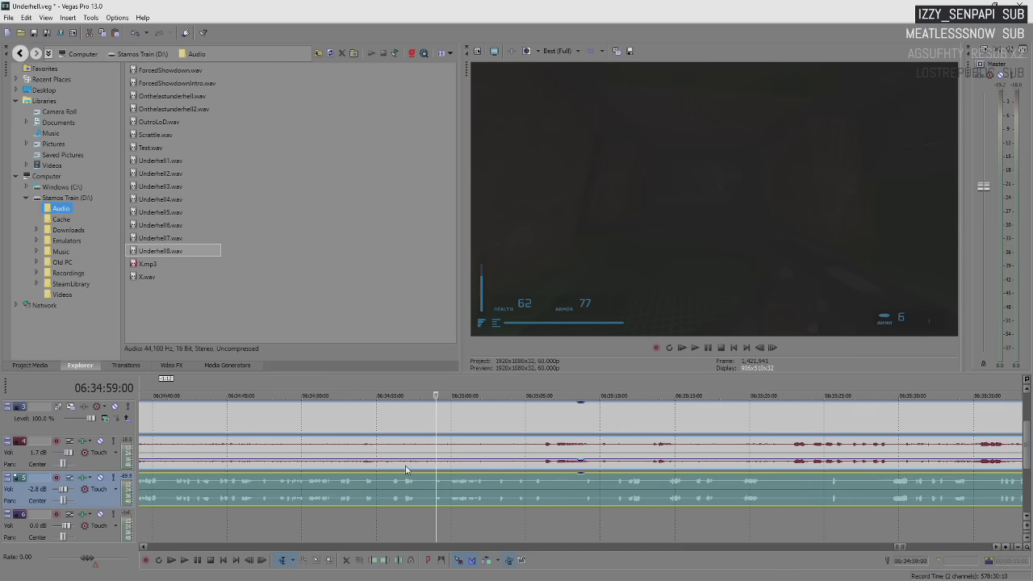
key(space)
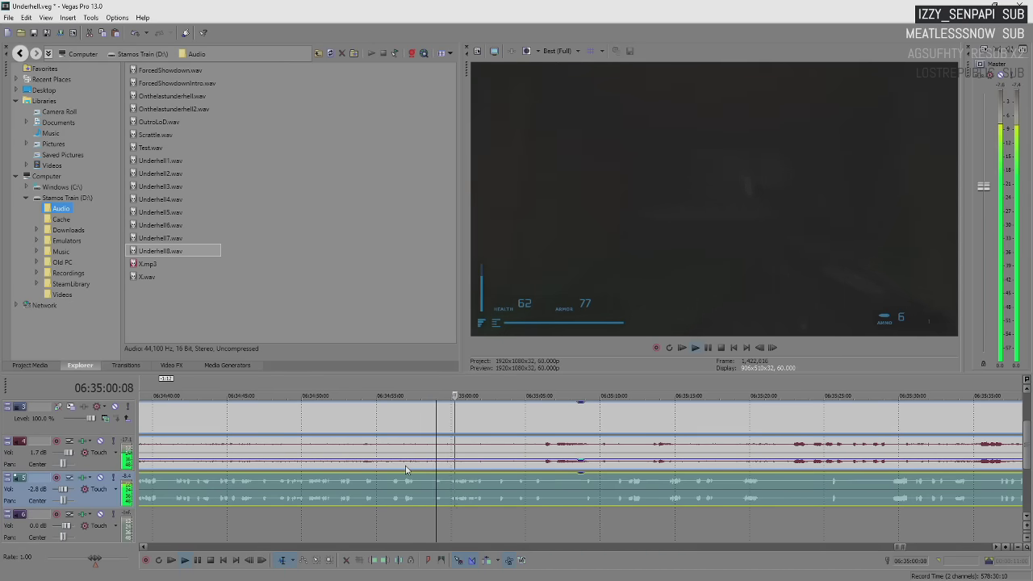
key(Return)
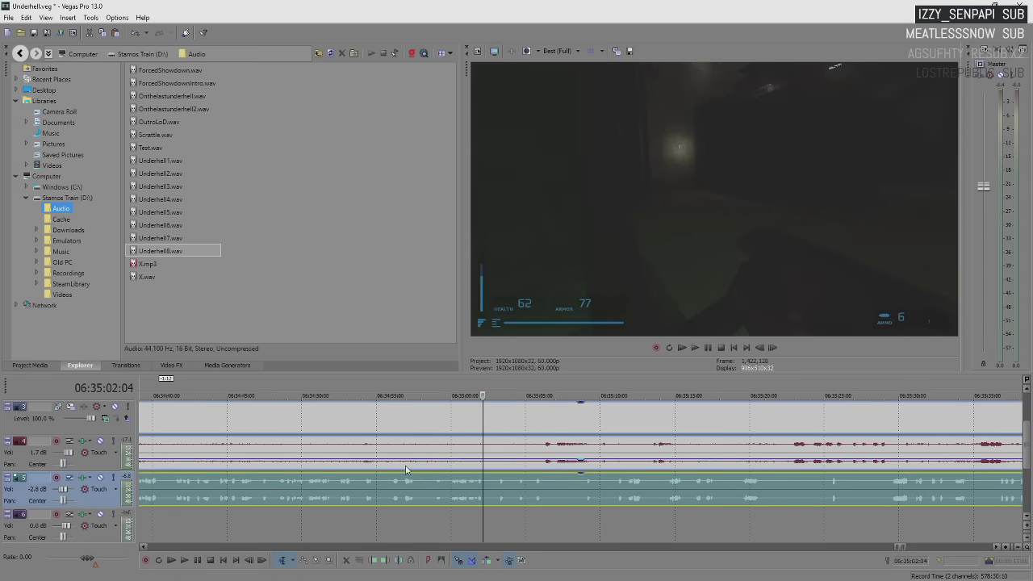
key(space)
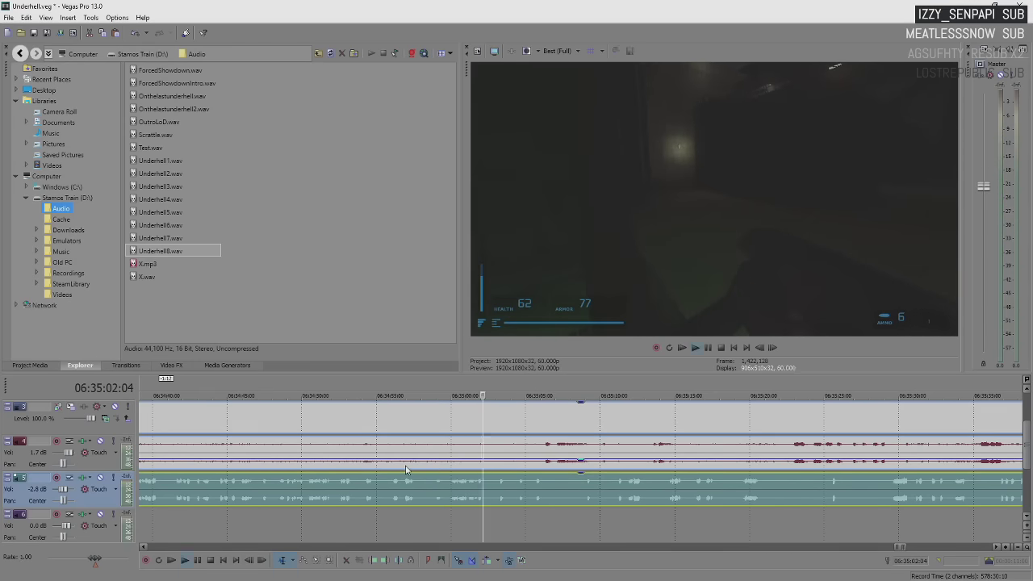
key(Return)
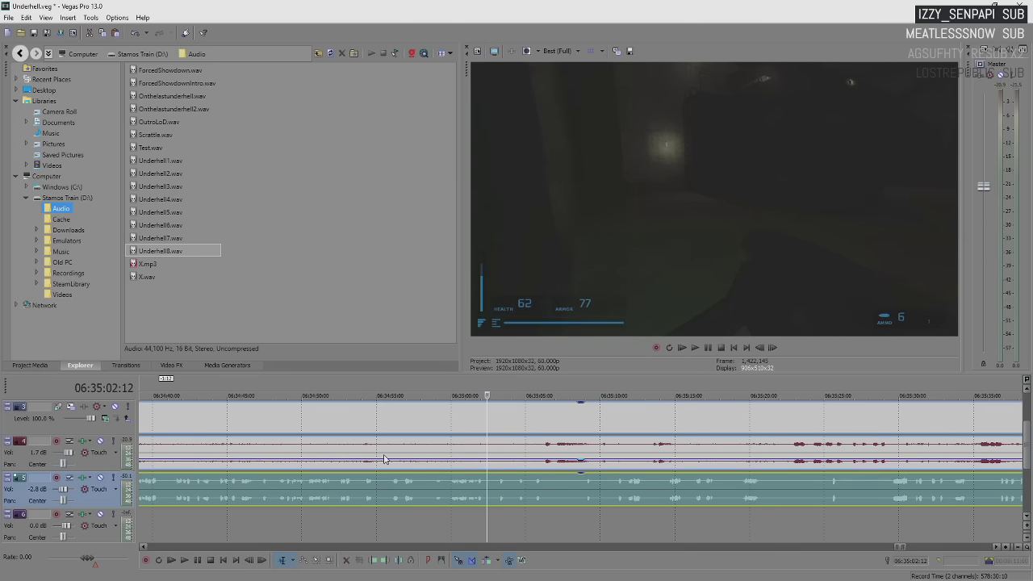
key(space)
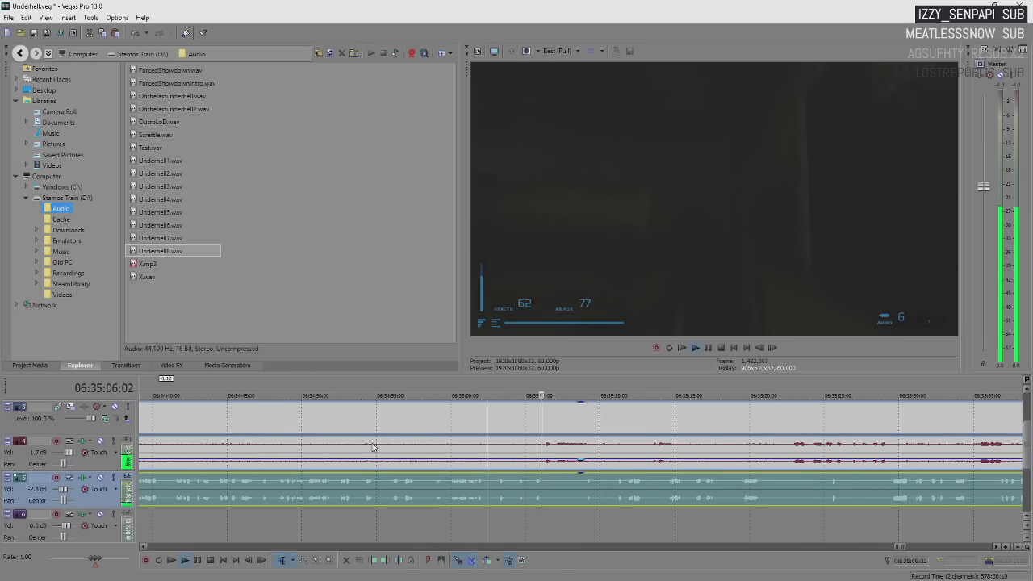
key(Return)
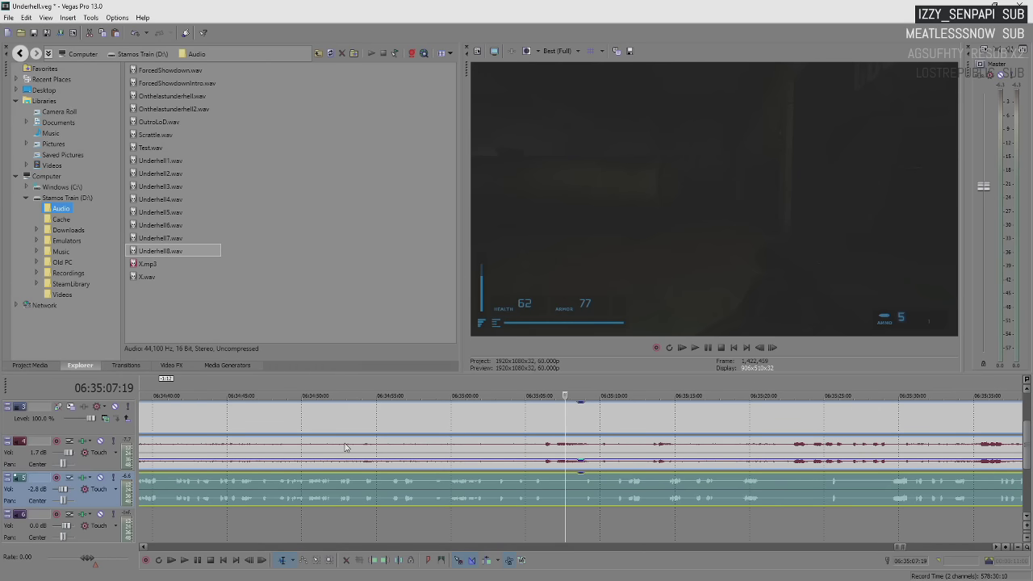
- Play from 06:35:07:19 into the railing-room gunfight, pausing at 06:35:21:23, 06:35:23:19 and 06:35:25:00 to check the commentary
key(space)
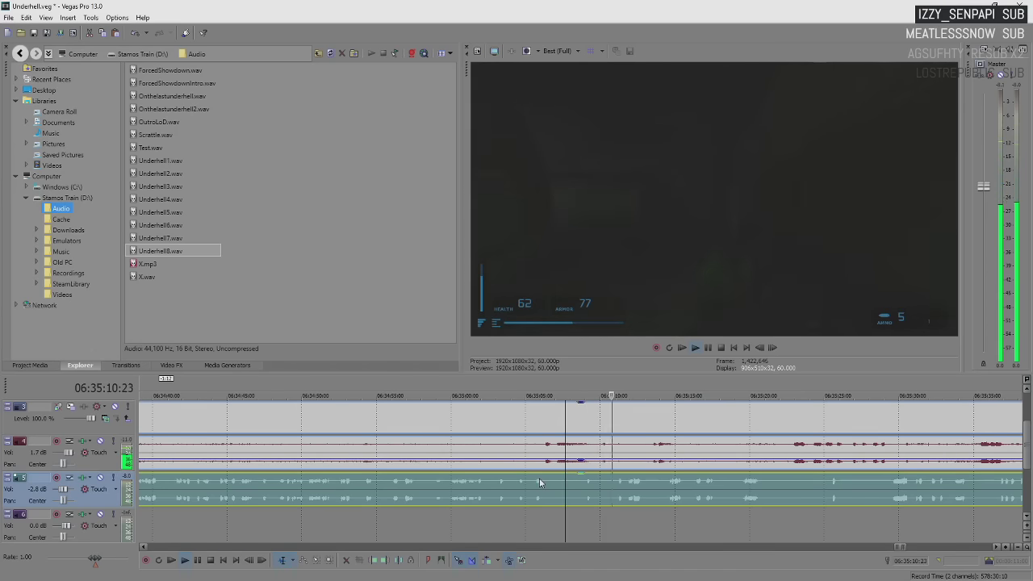
scroll(540, 483, down, 3)
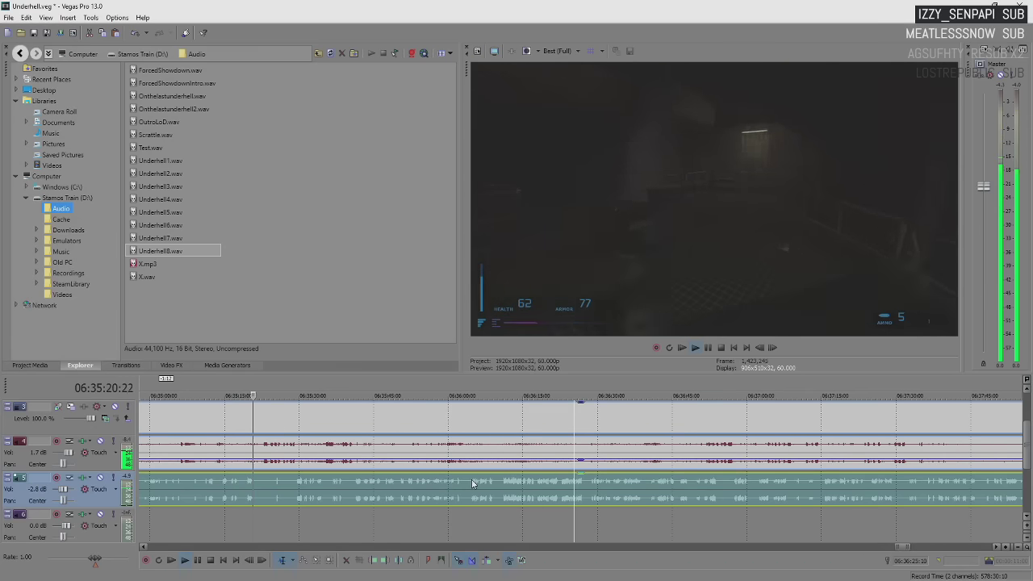
key(space)
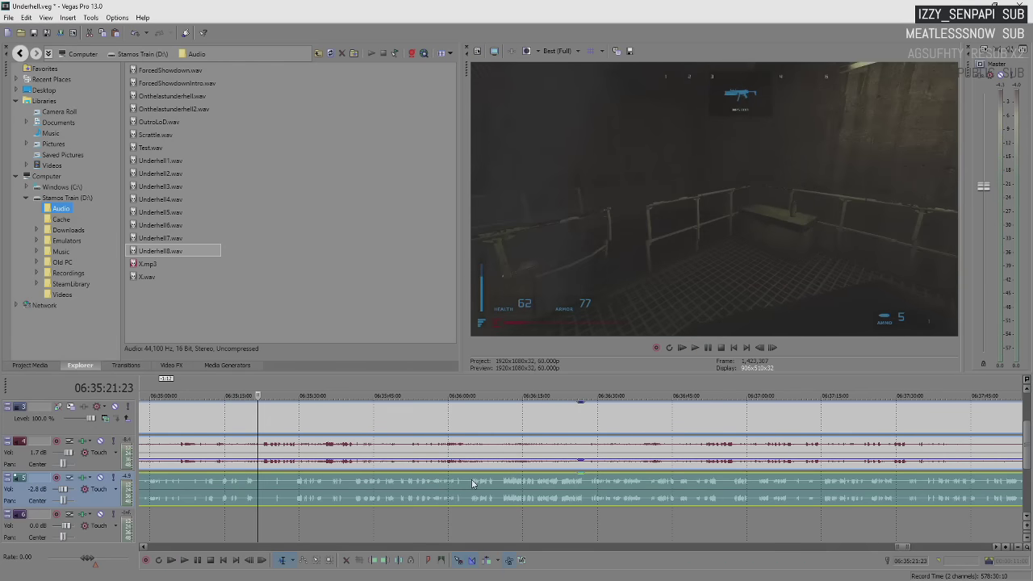
key(space)
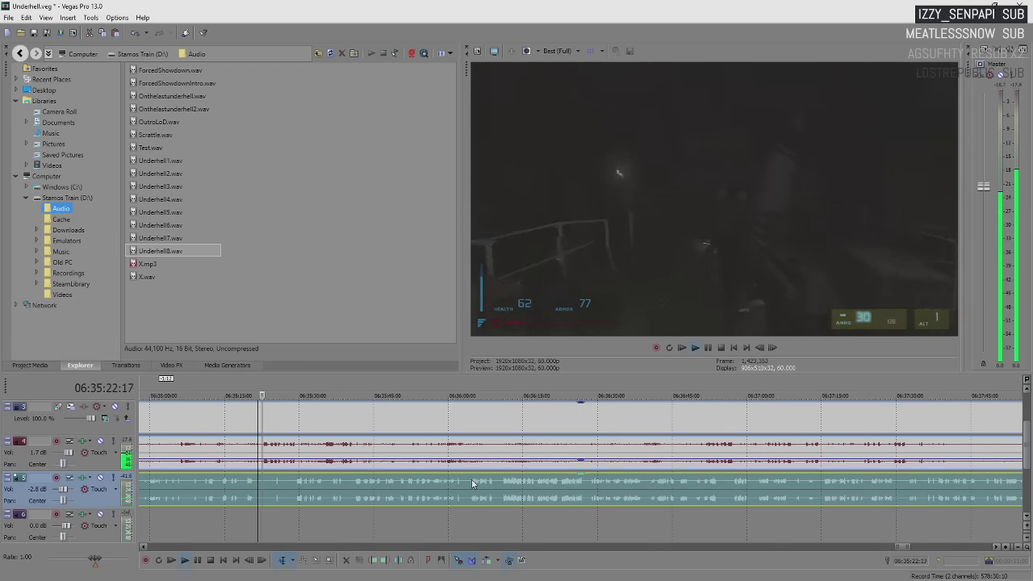
key(space)
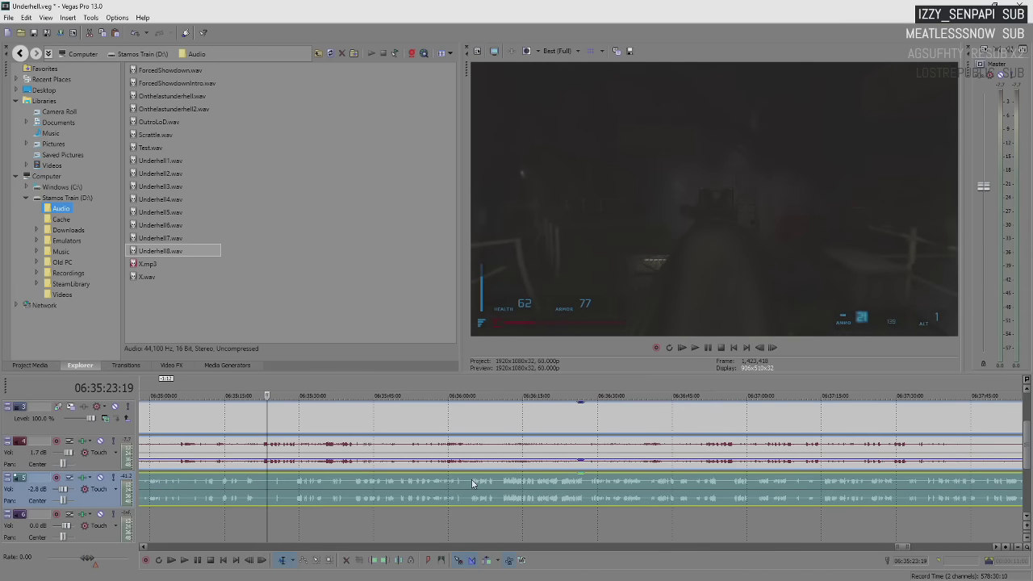
key(space)
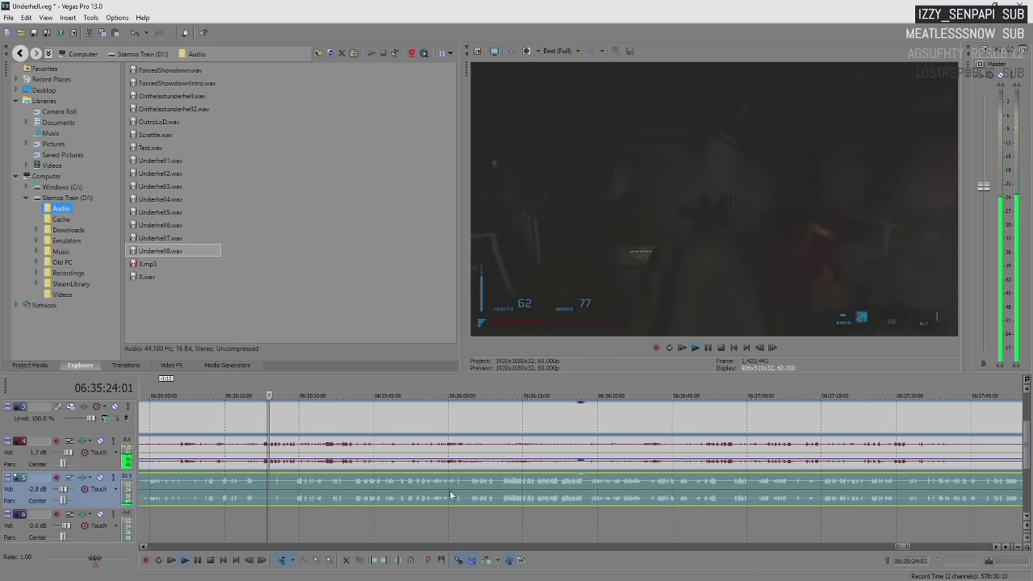
key(space)
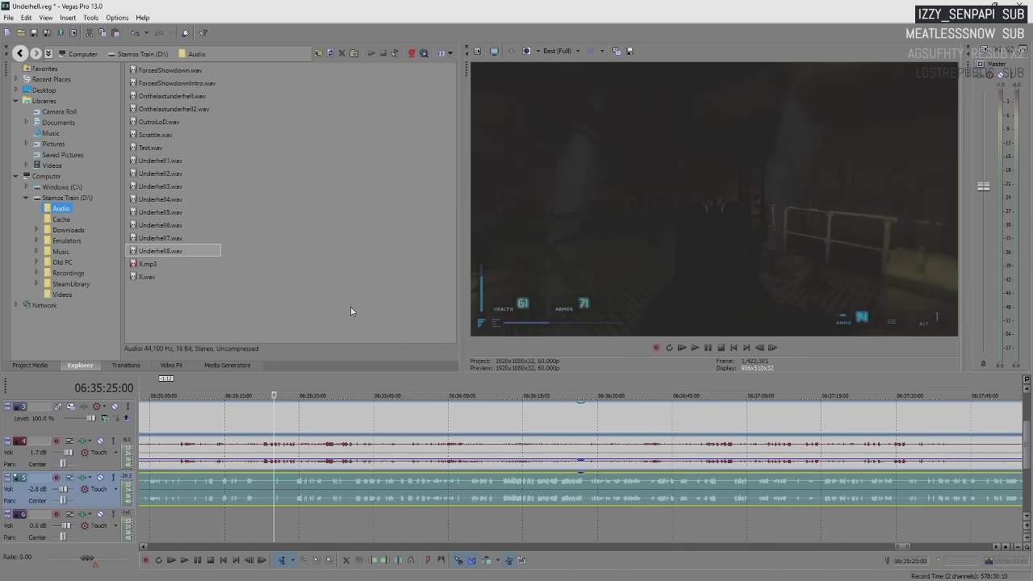
- Play from 06:35:25:00 to 06:35:31:19, move the playhead back slightly, and replay through to 06:35:40:14
key(space)
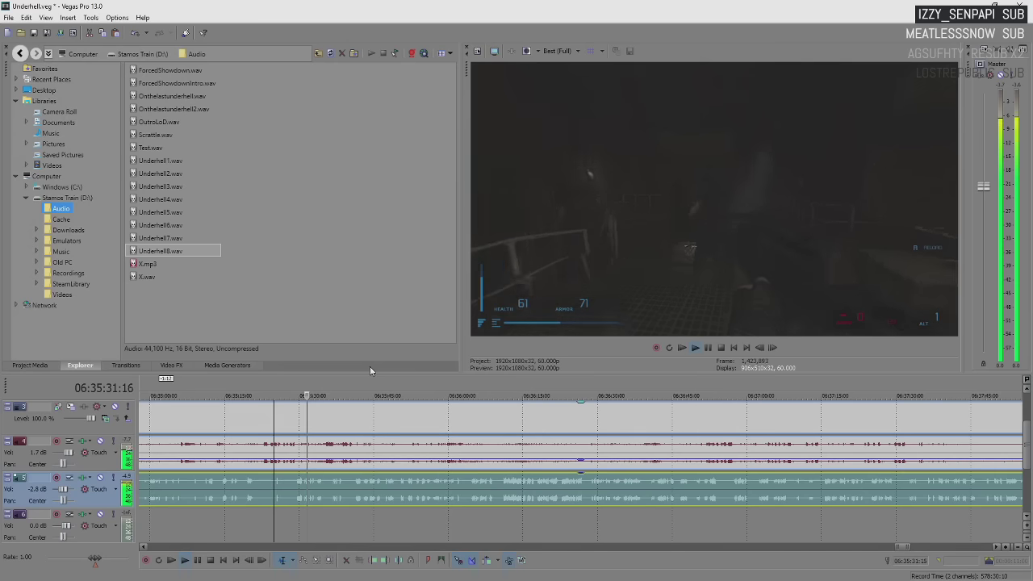
key(Return)
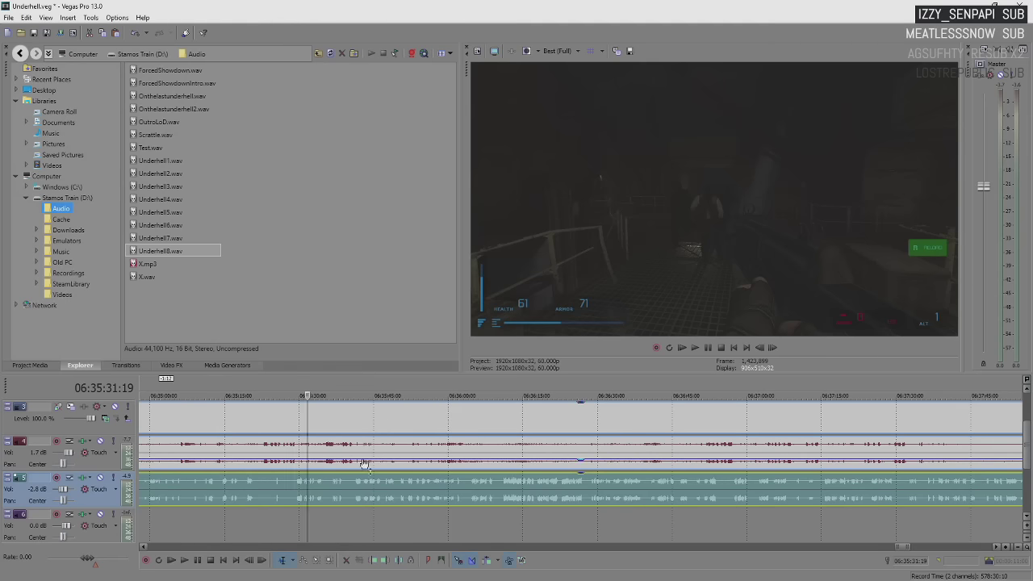
click(306, 484)
key(space)
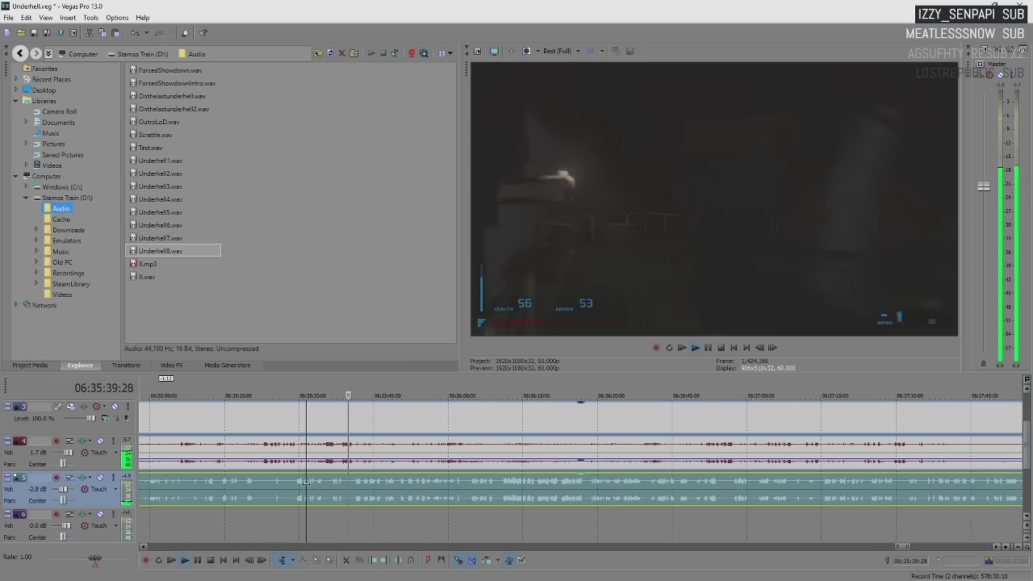
key(Return)
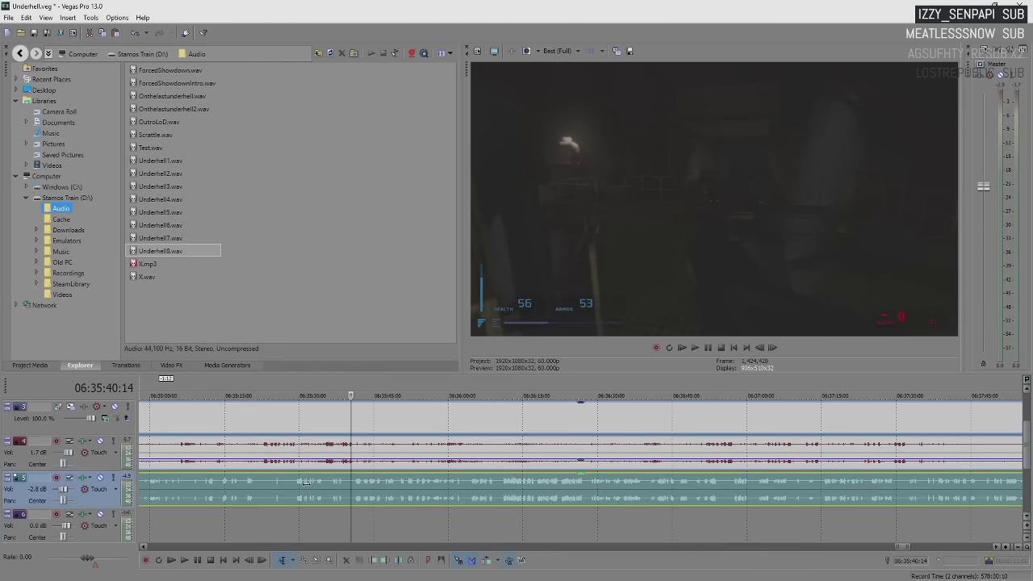
- Review the rest of the fight from 06:35:40:14, pausing at 06:35:54:21, 06:35:59:13 and 06:36:06:25
key(space)
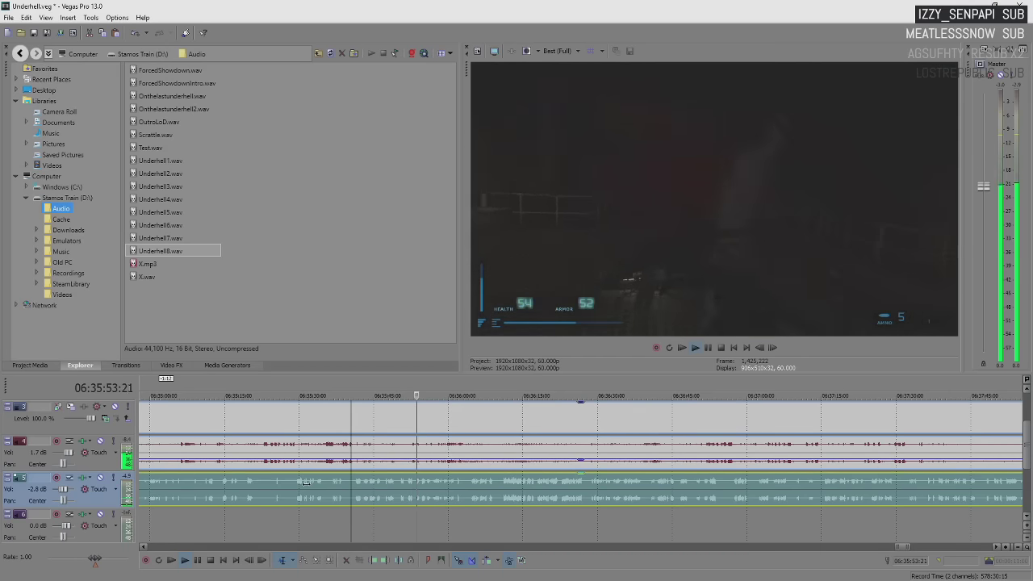
key(space)
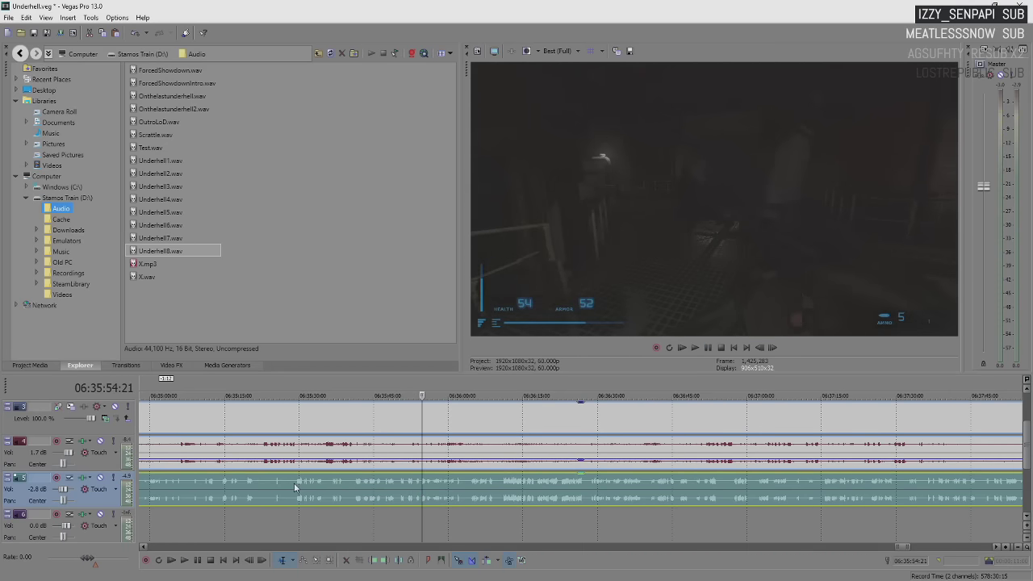
key(space)
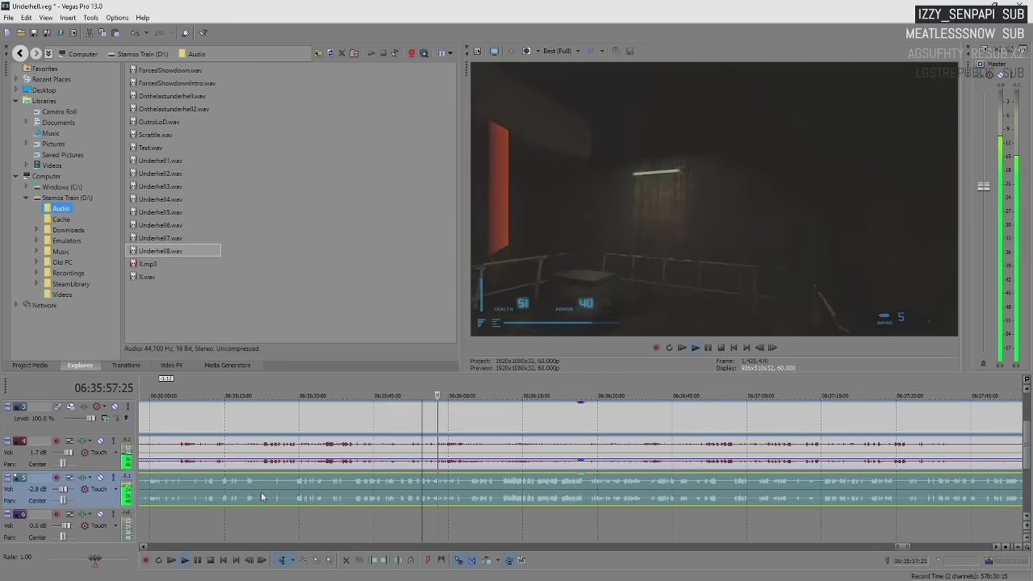
key(space)
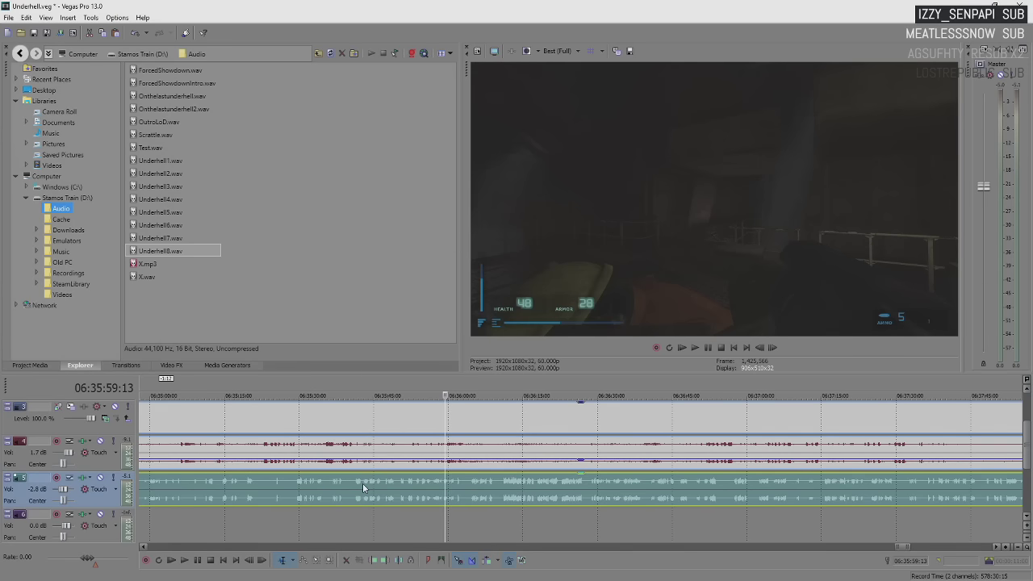
key(space)
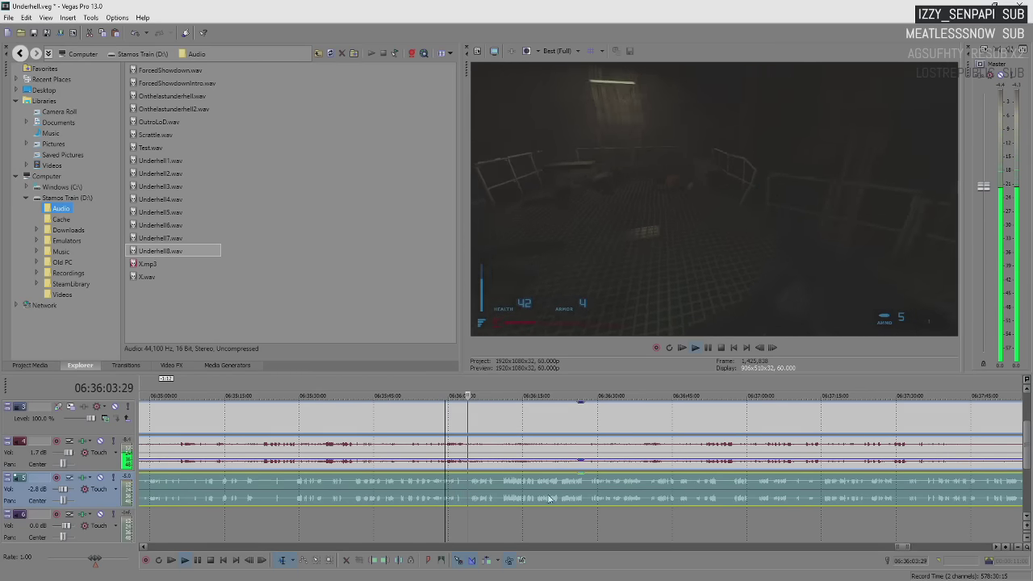
scroll(622, 495, up, 3)
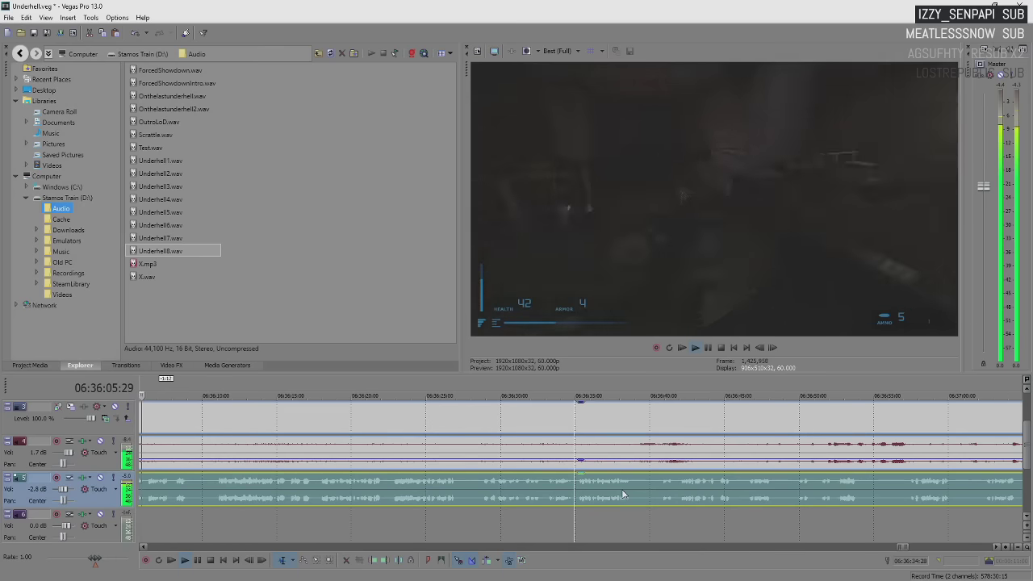
key(Return)
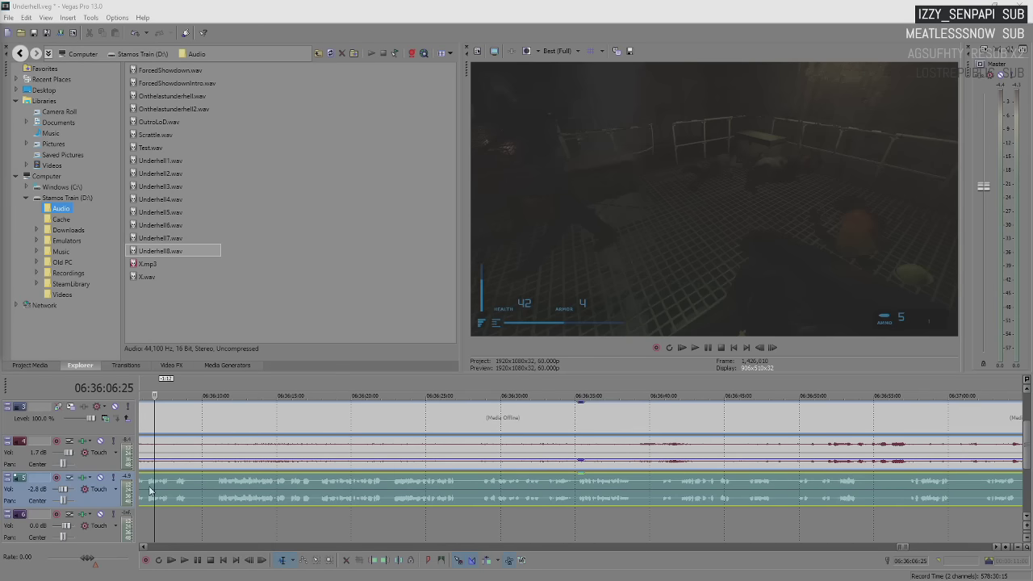
- Play on from just before 06:36:06:25 to the two generator control panels and pause at 06:36:35:19
key(space)
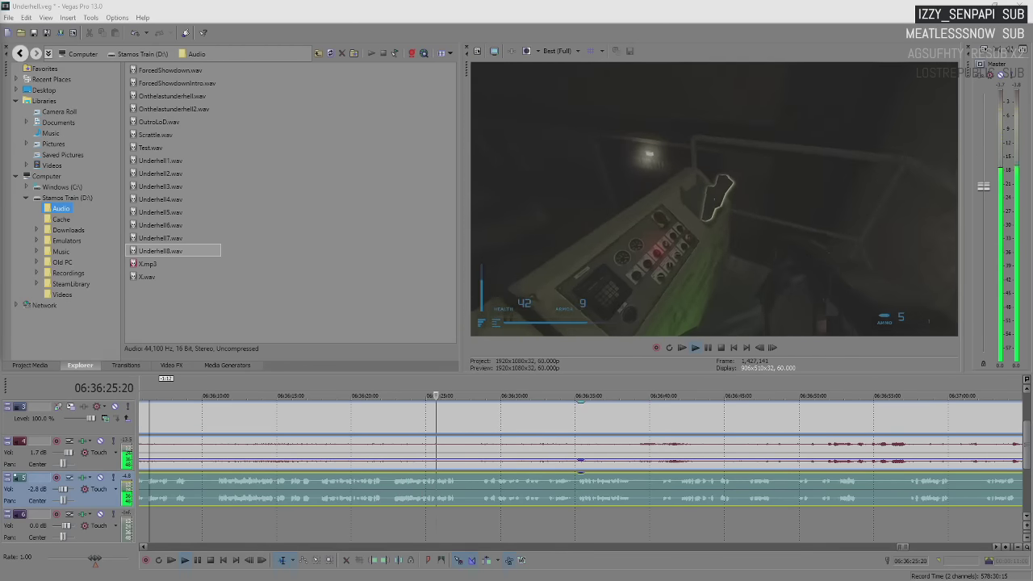
scroll(525, 484, down, 3)
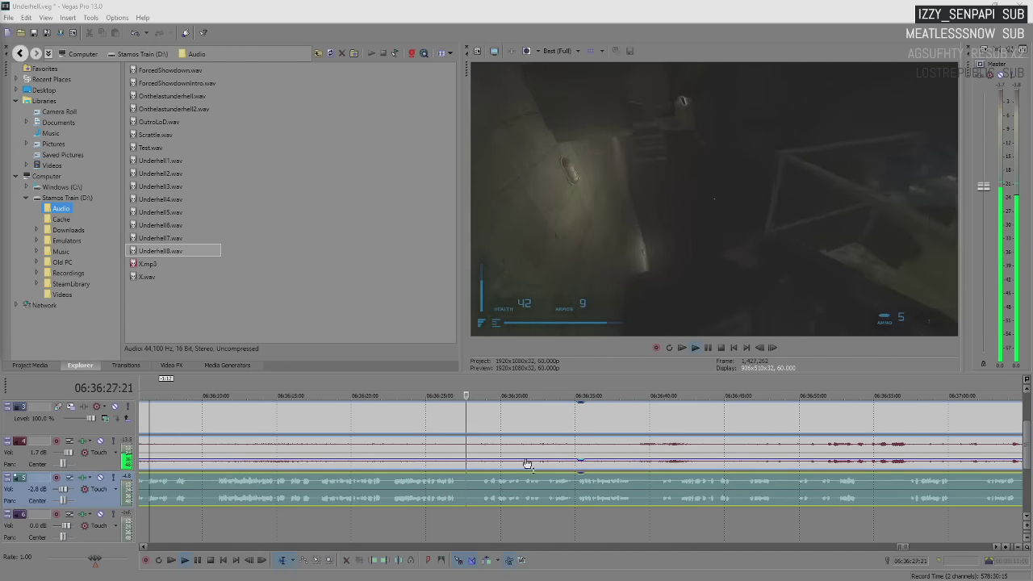
scroll(616, 498, down, 2)
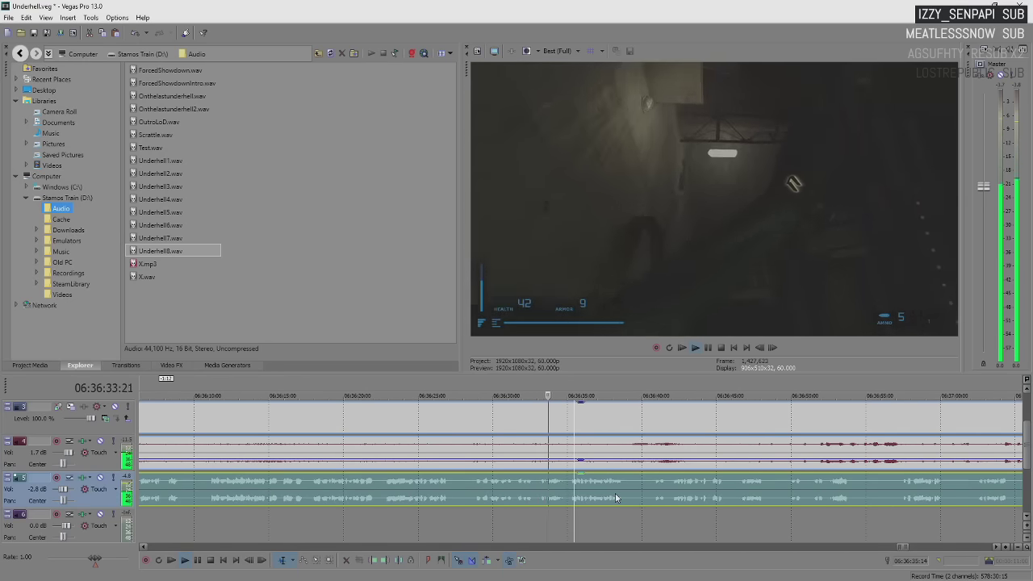
key(Return)
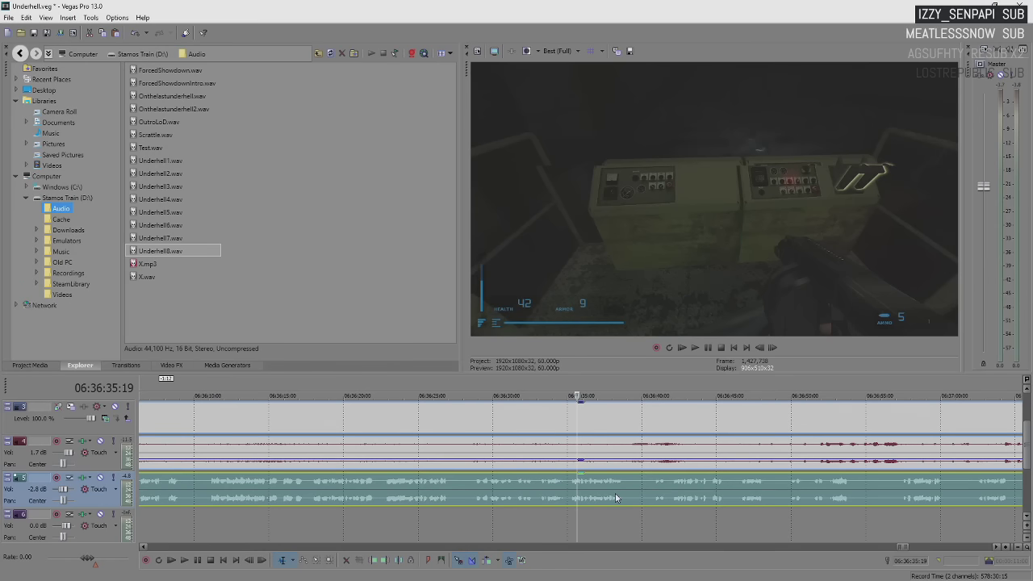
- Play from the control panels at 06:36:35:19 to the next gunfight and pause at 06:37:05:00
key(Return)
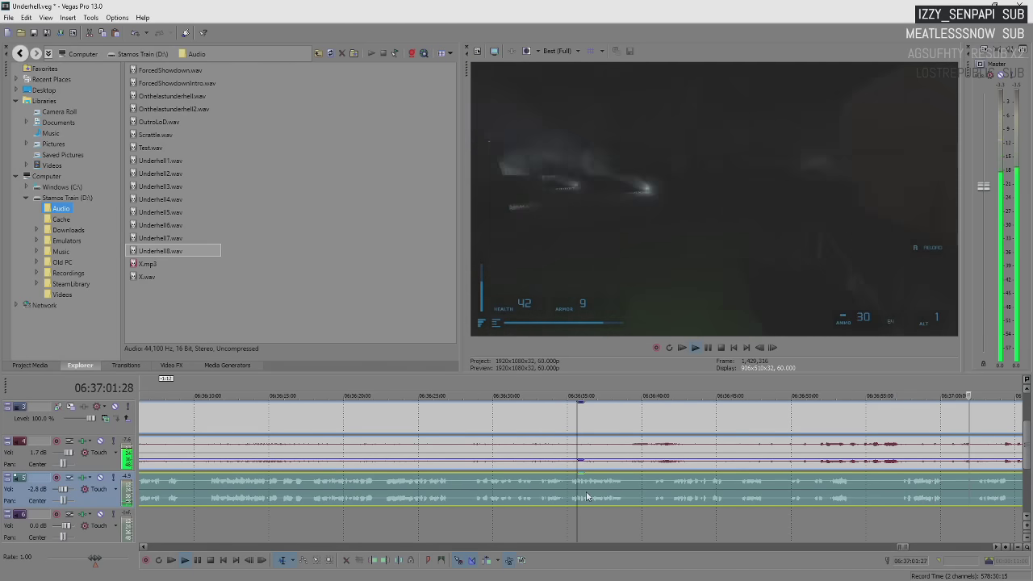
scroll(587, 497, down, 2)
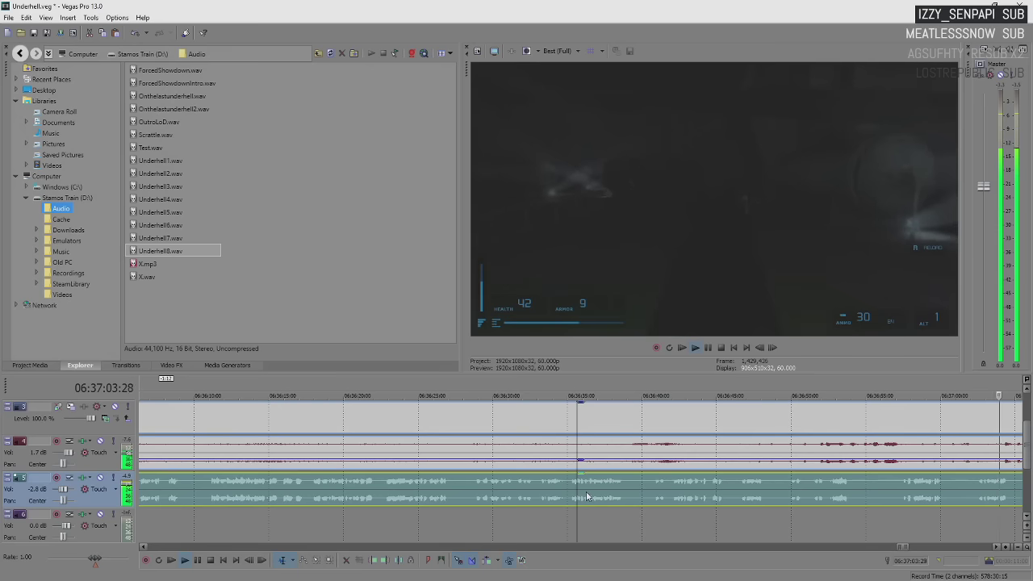
key(Return)
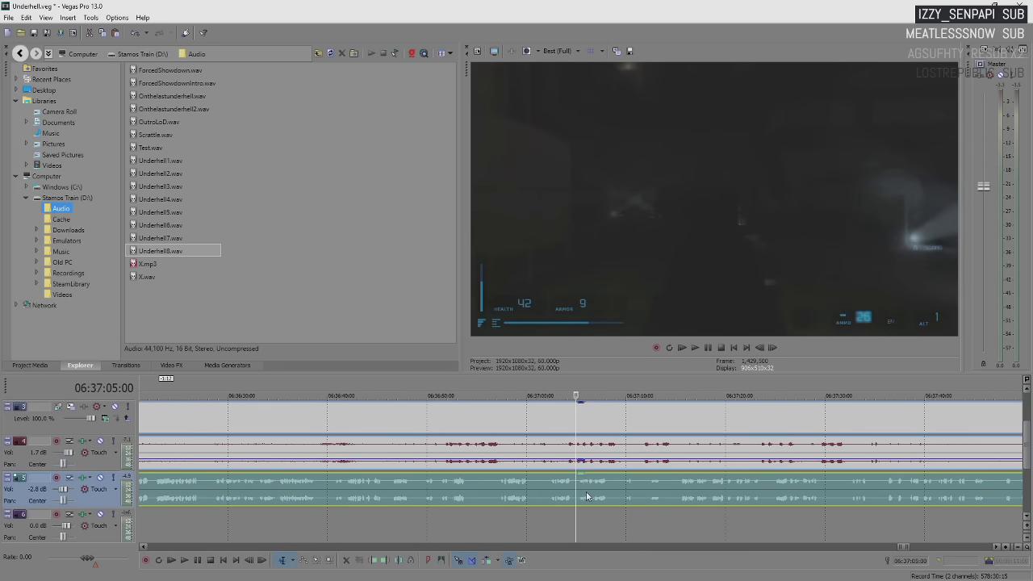
- Play the gunfight from 06:37:05:00 through to 06:37:49:09, checking the sync of the game audio and commentary
key(Return)
scroll(669, 491, down, 2)
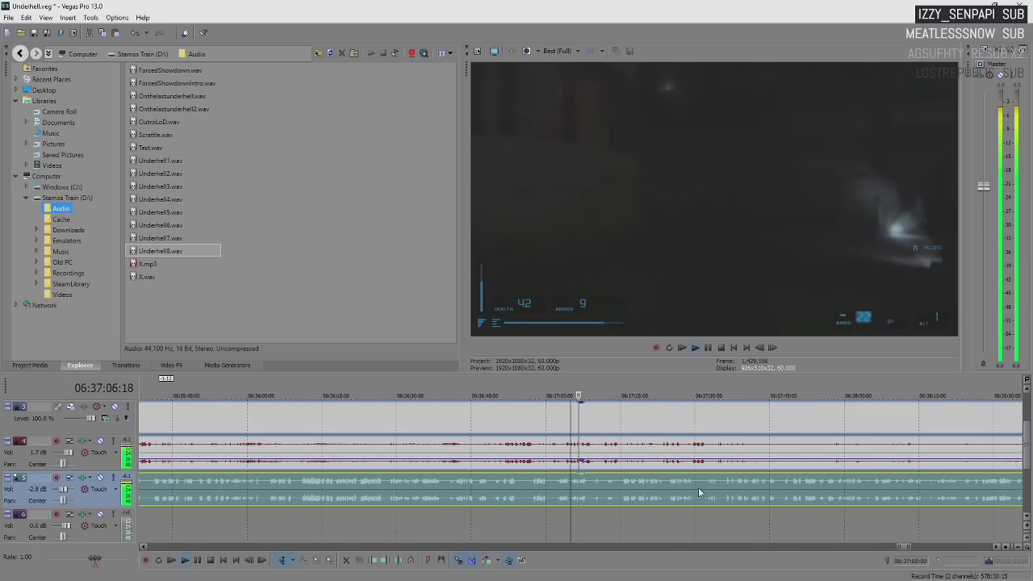
scroll(698, 491, up, 2)
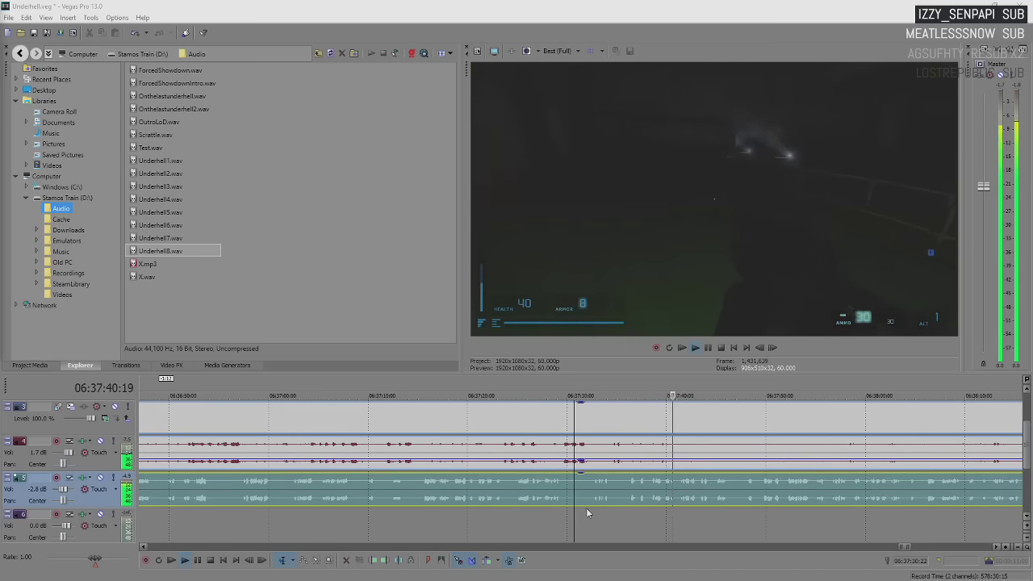
click(686, 497)
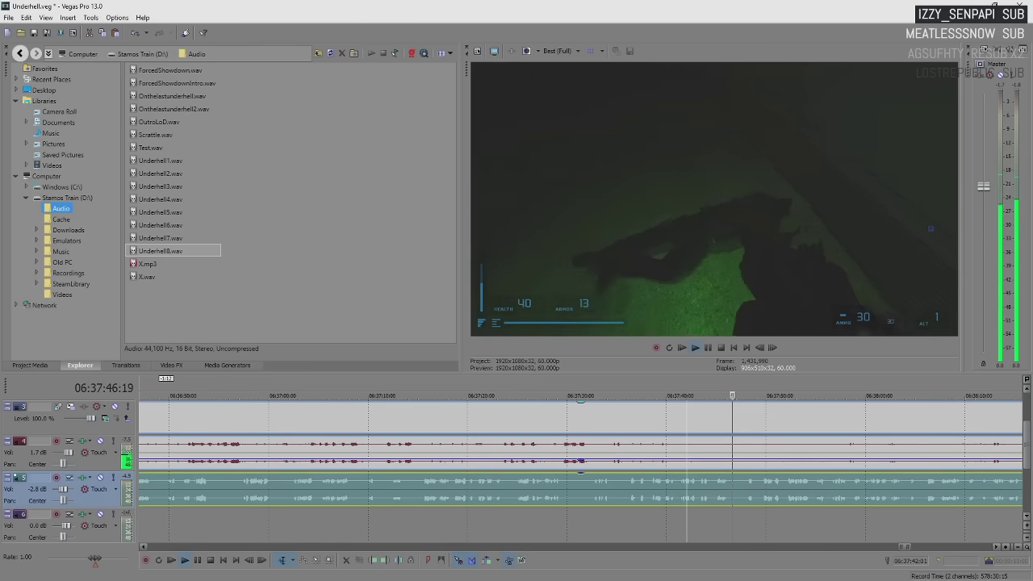
click(718, 484)
key(Return)
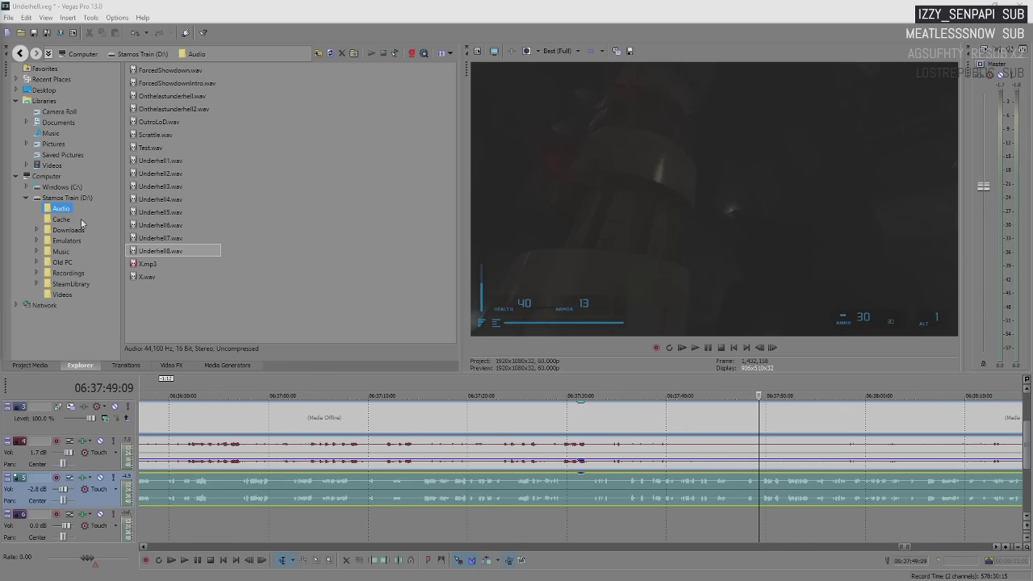
- Replay from 06:37:47:15, pausing at 06:38:04:25 and again at 06:38:06:16
click(740, 488)
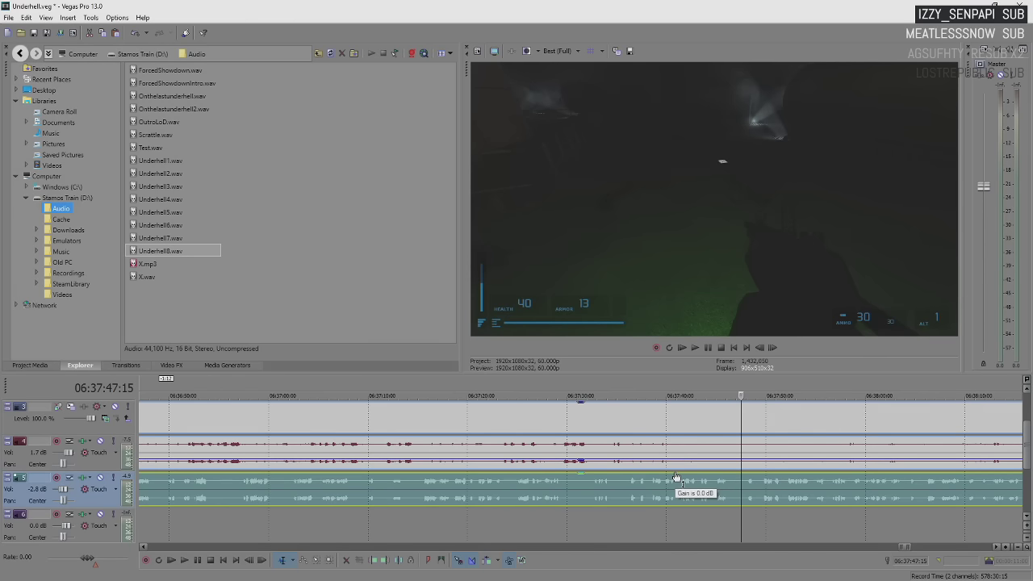
key(space)
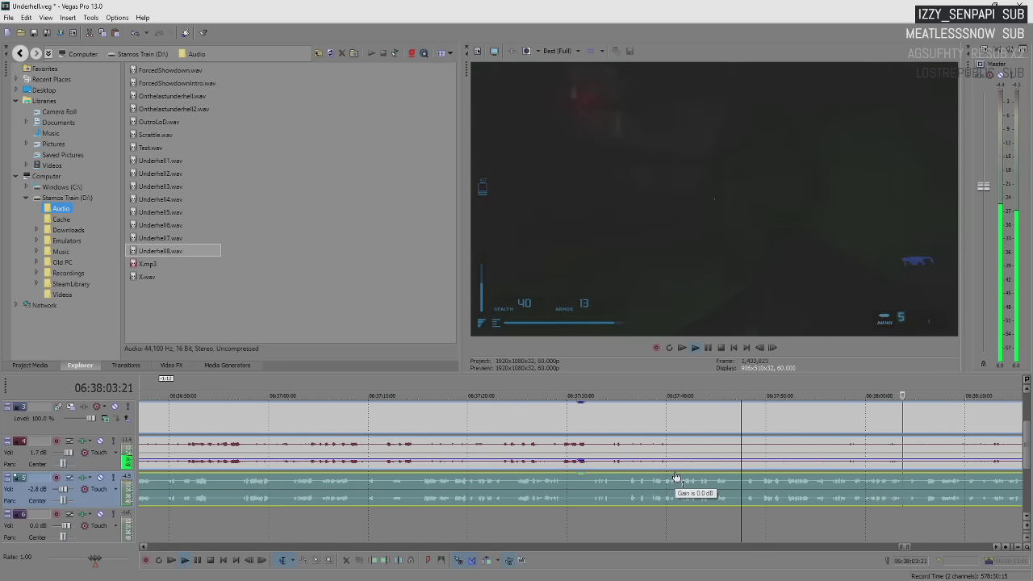
key(space)
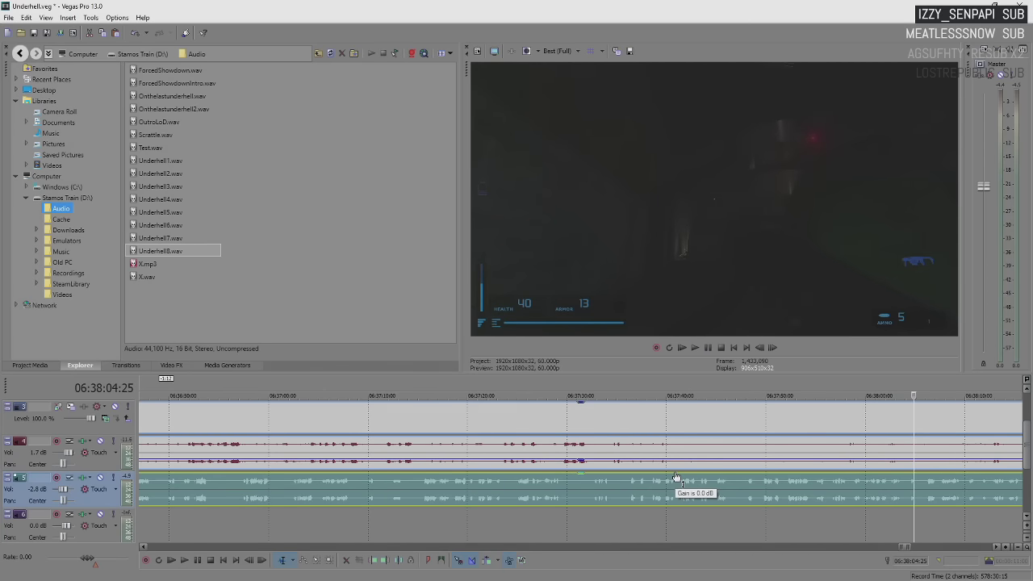
key(space)
key(space)
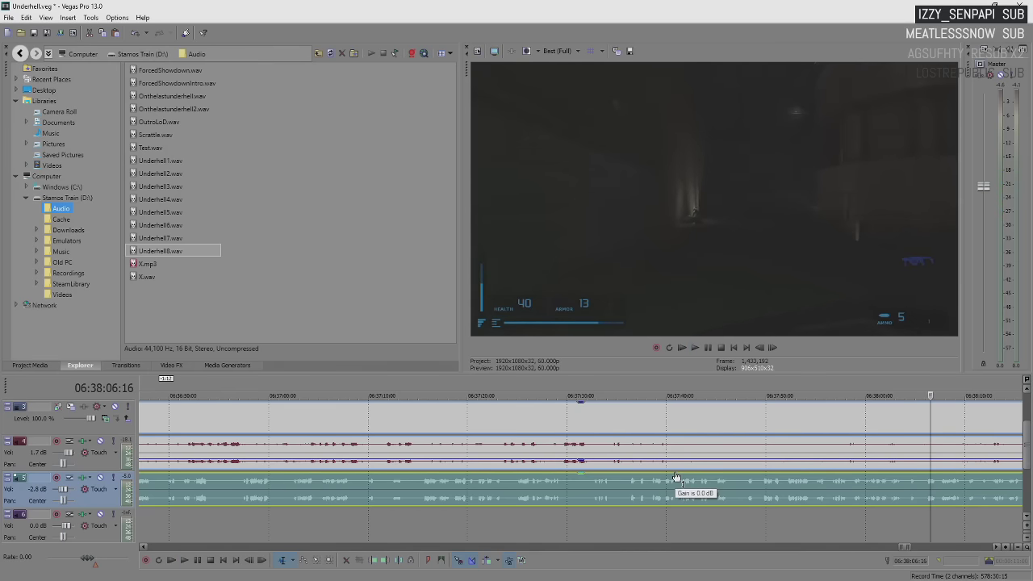
- Play from 06:38:06:16 to 06:39:02:02, move the playhead back to 06:39:01:21, and continue to 06:39:21:09
scroll(676, 476, down, 2)
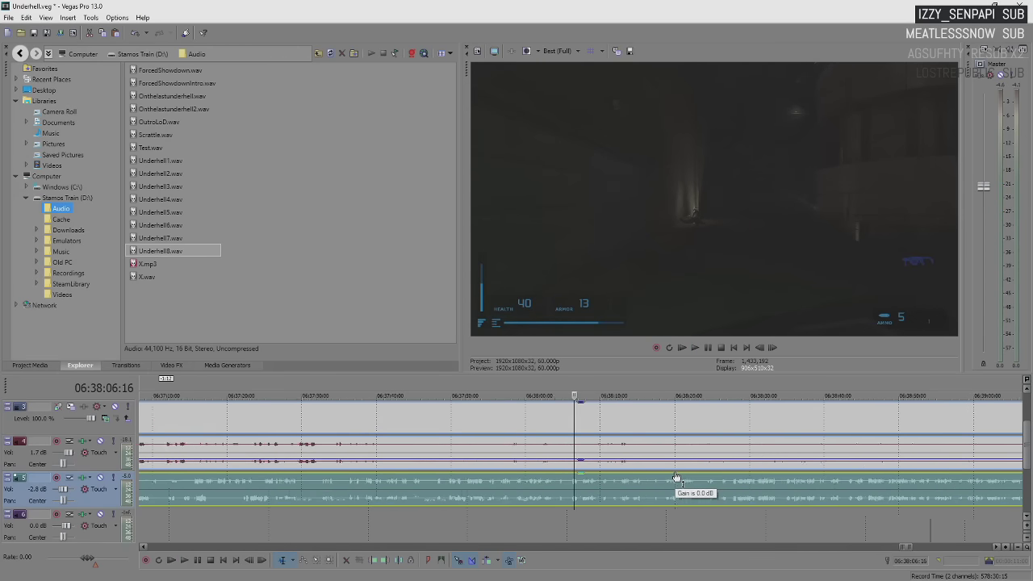
scroll(684, 514, up, 3)
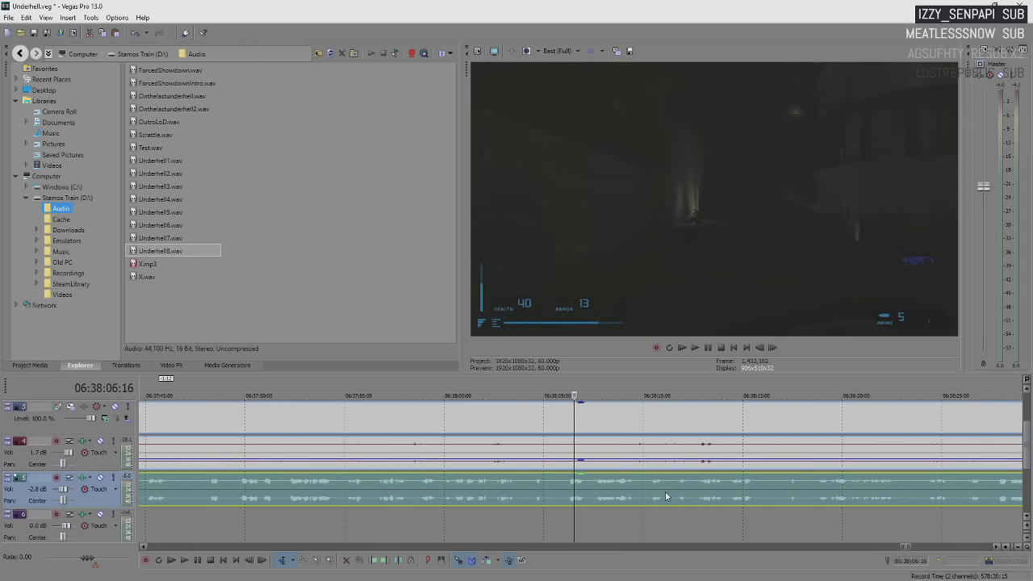
key(space)
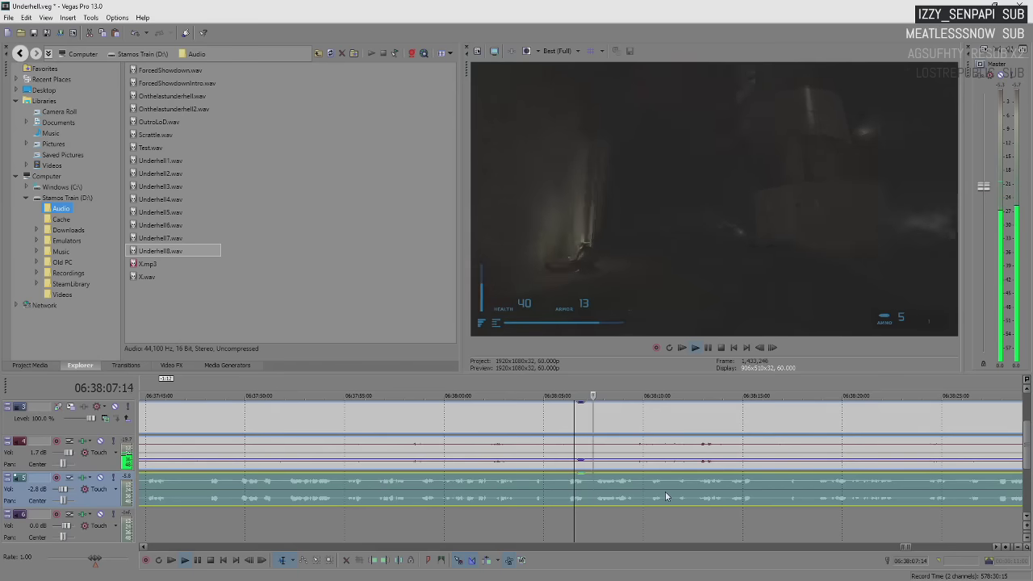
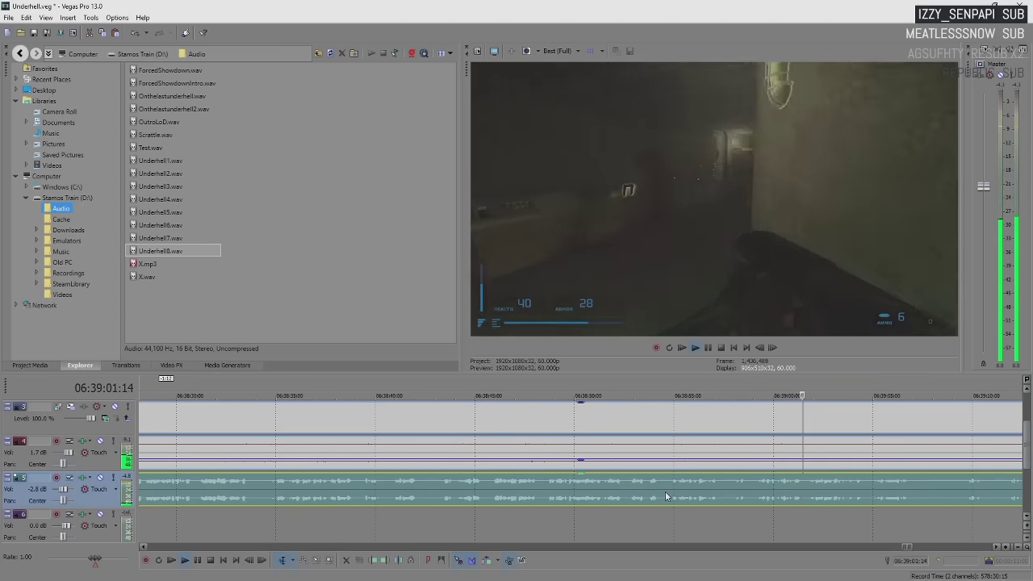
key(space)
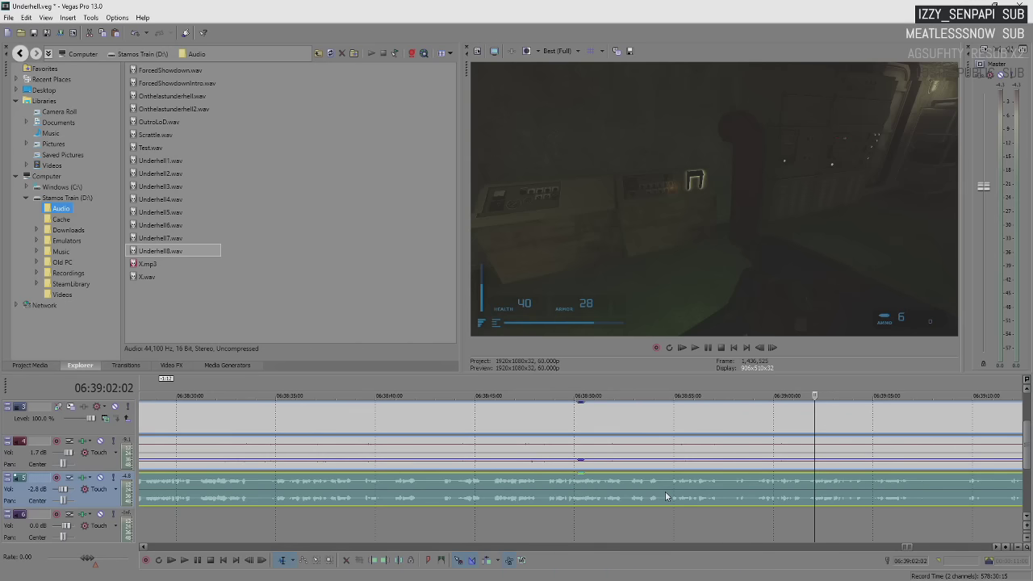
click(808, 489)
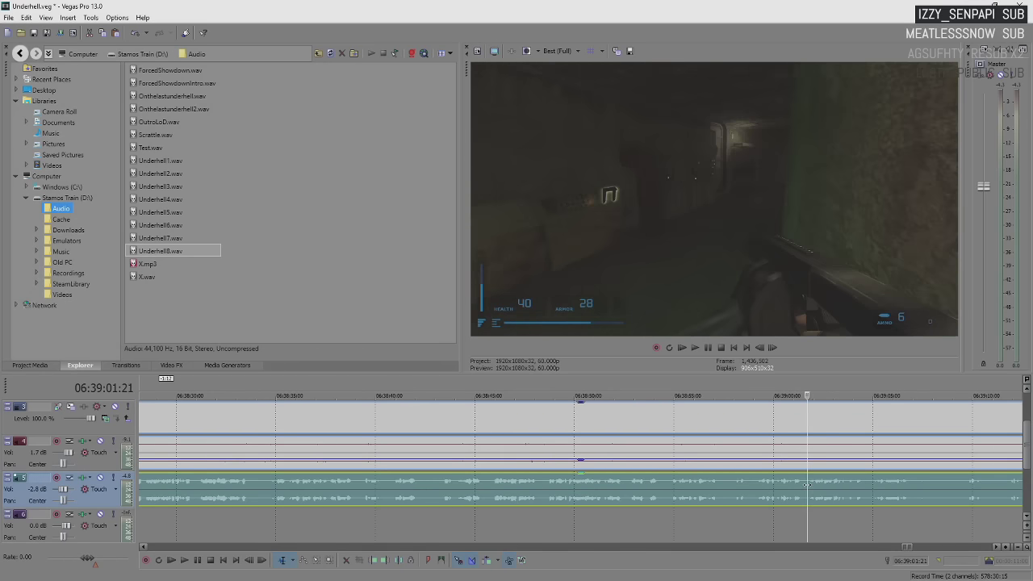
key(space)
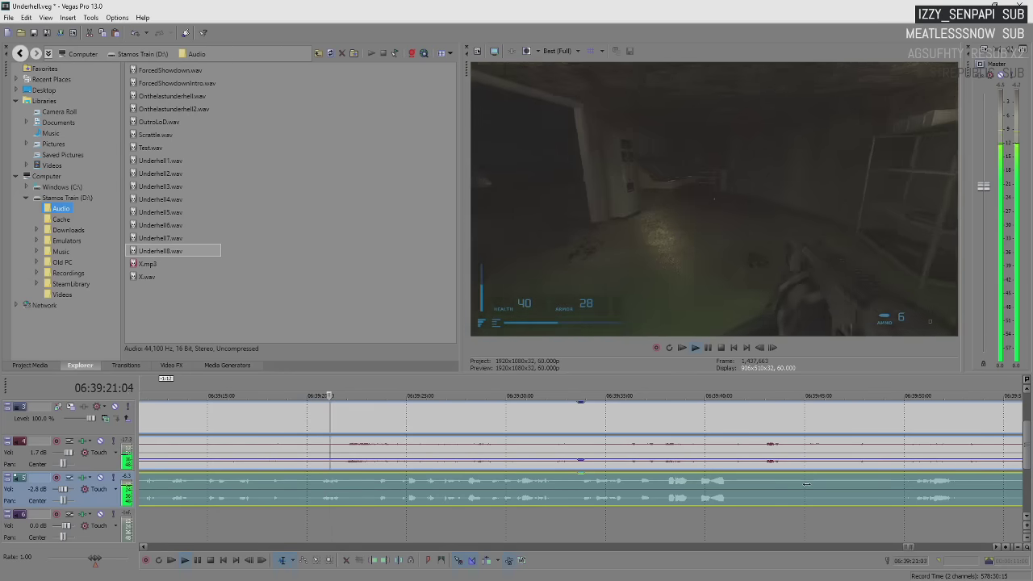
key(Return)
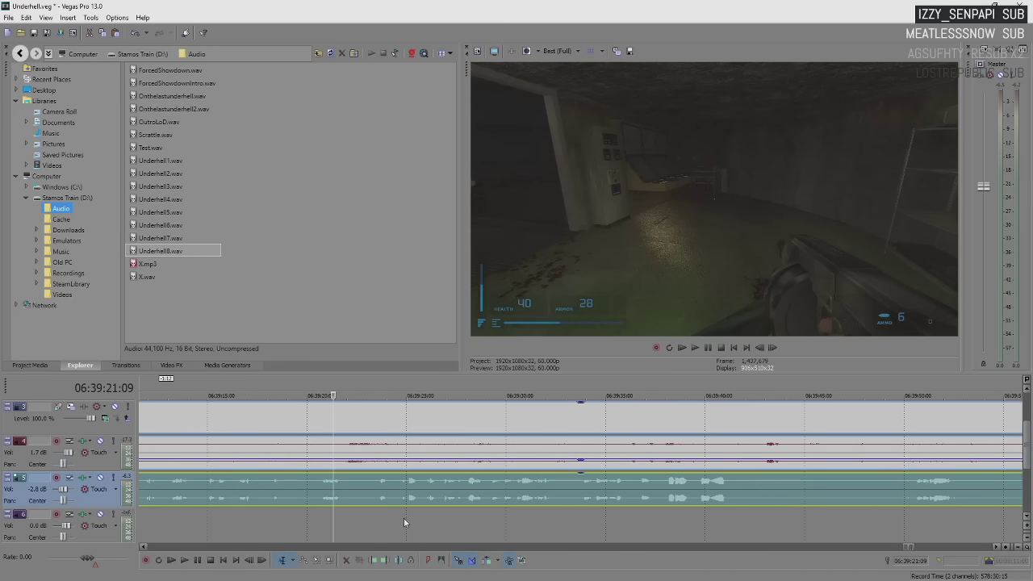
- Move the playhead back to 06:39:20:09 and play on into the red screen section with subtitles around 06:39:45
click(313, 486)
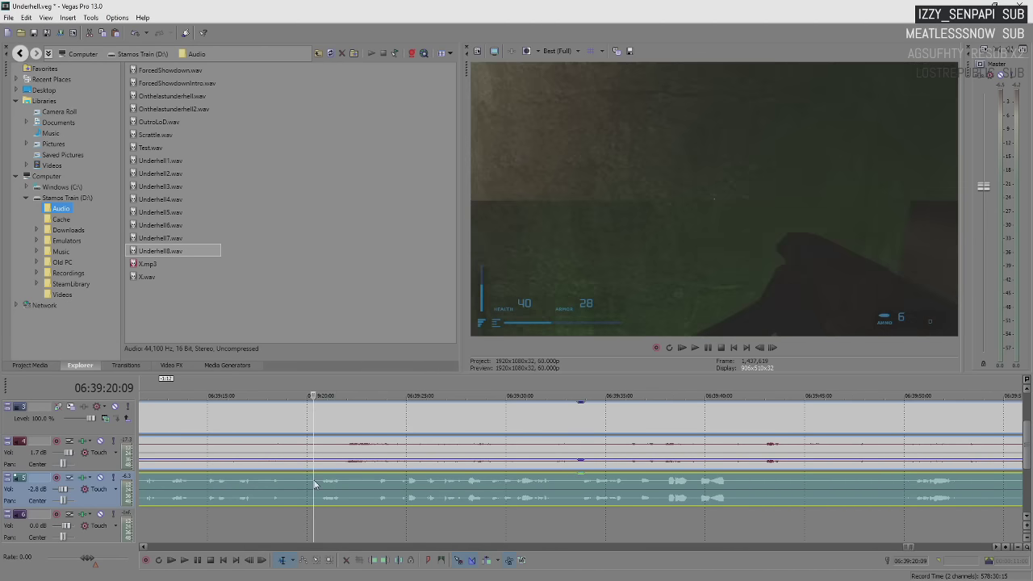
key(space)
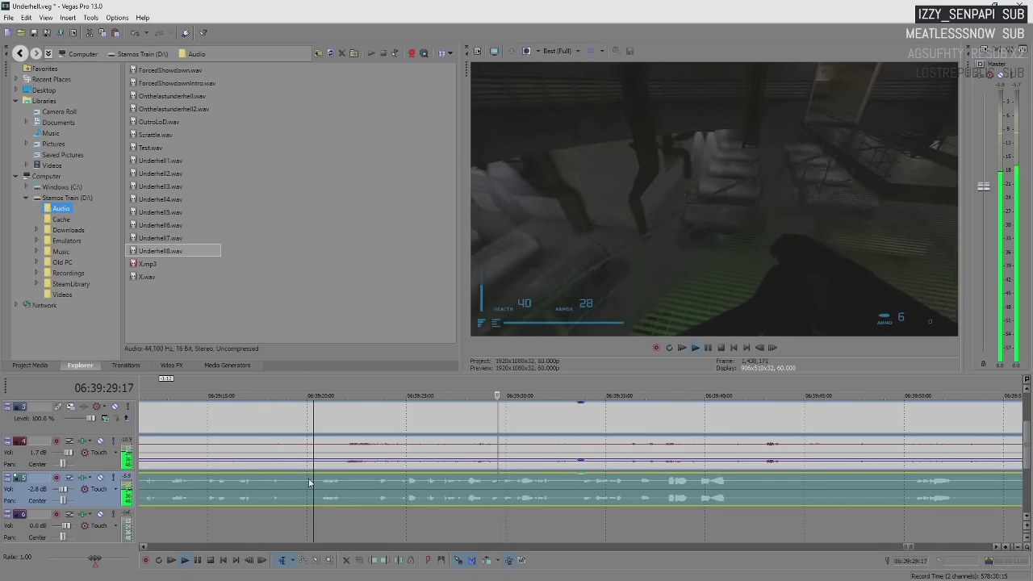
scroll(711, 493, up, 4)
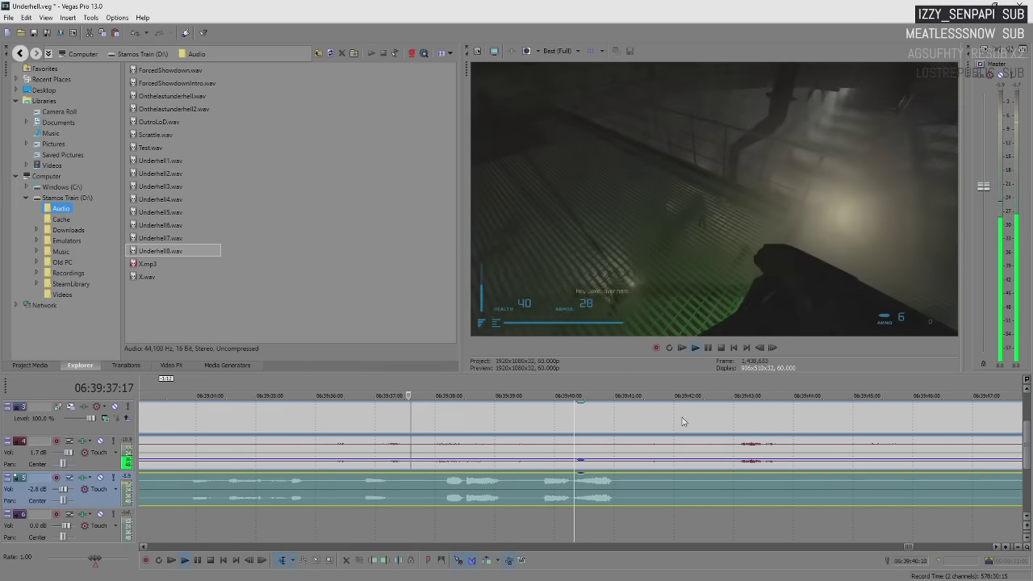
click(682, 420)
click(726, 504)
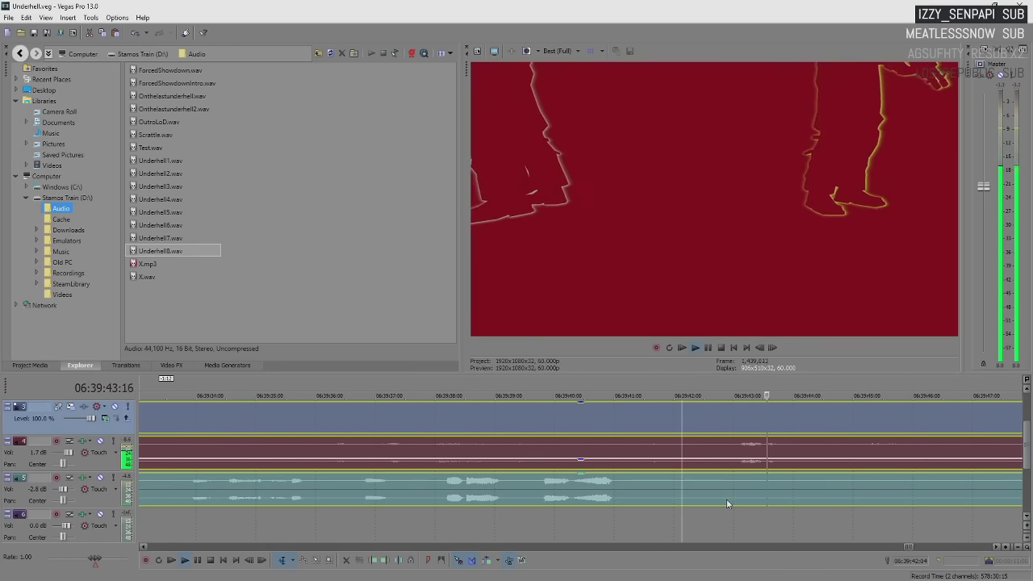
scroll(726, 504, down, 2)
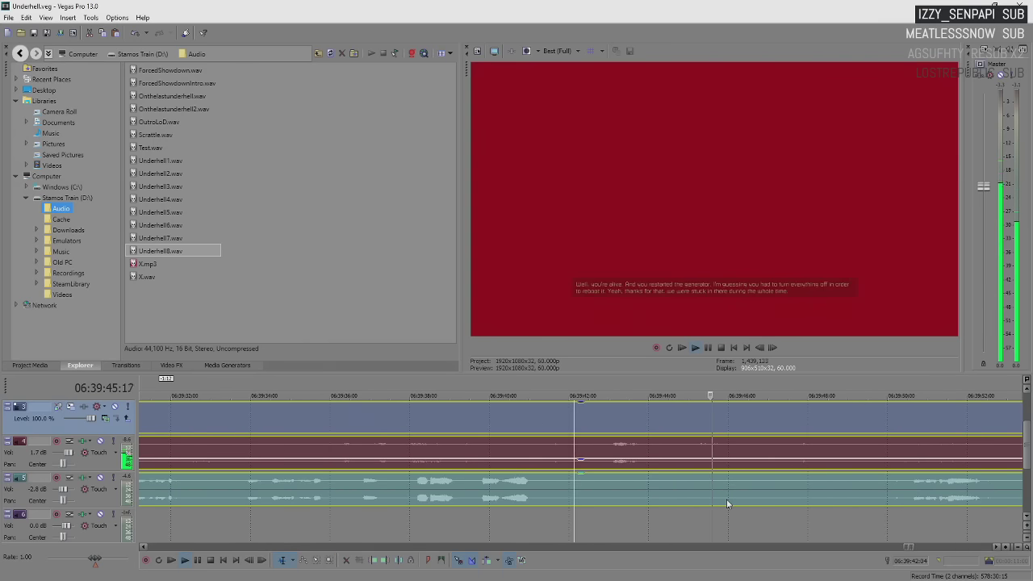
- Split the gameplay, game audio and commentary at 06:39:46:02 and trim the second part's start to about 06:40:06
click(727, 504)
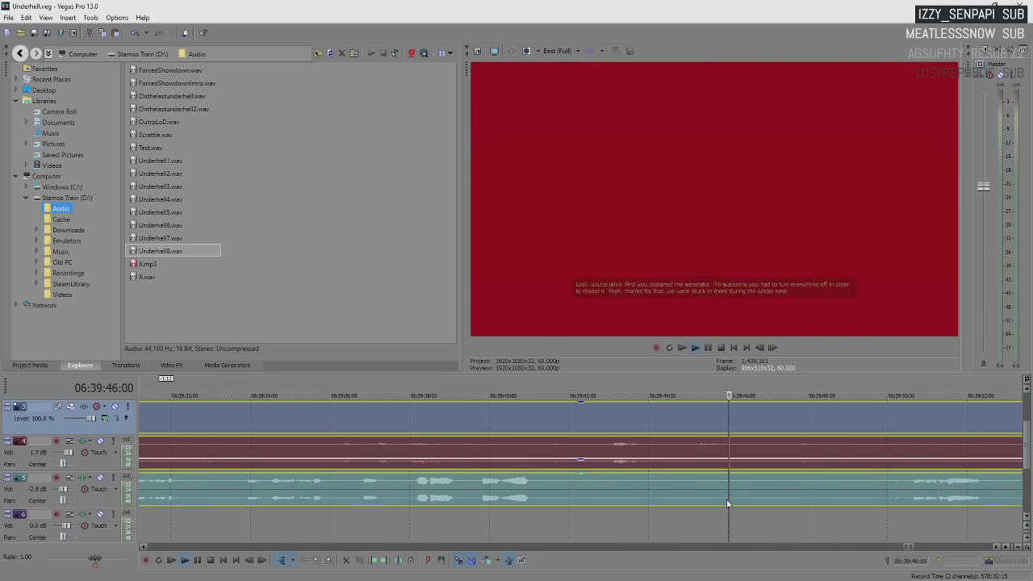
scroll(727, 503, down, 2)
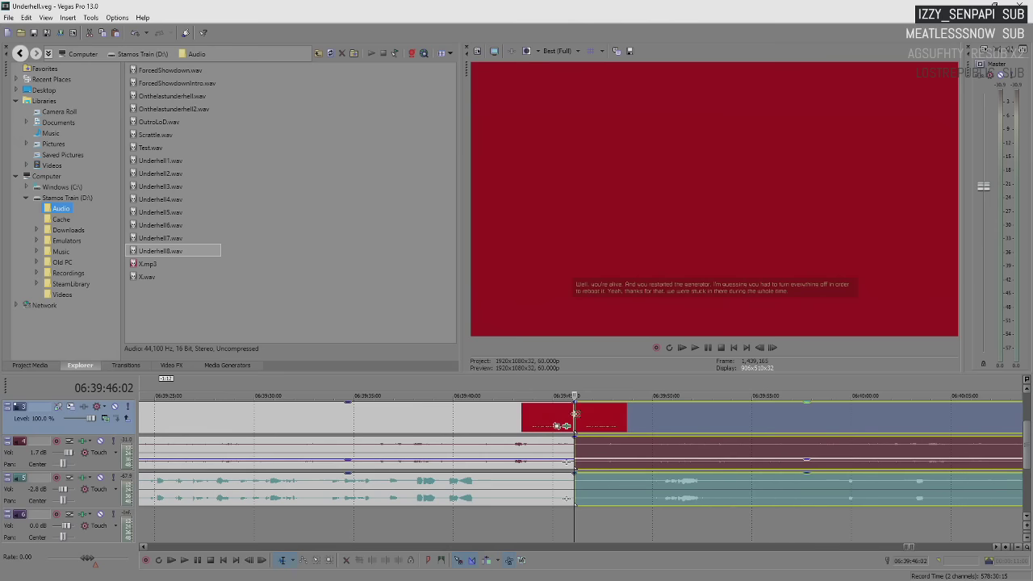
drag(574, 414, 968, 460)
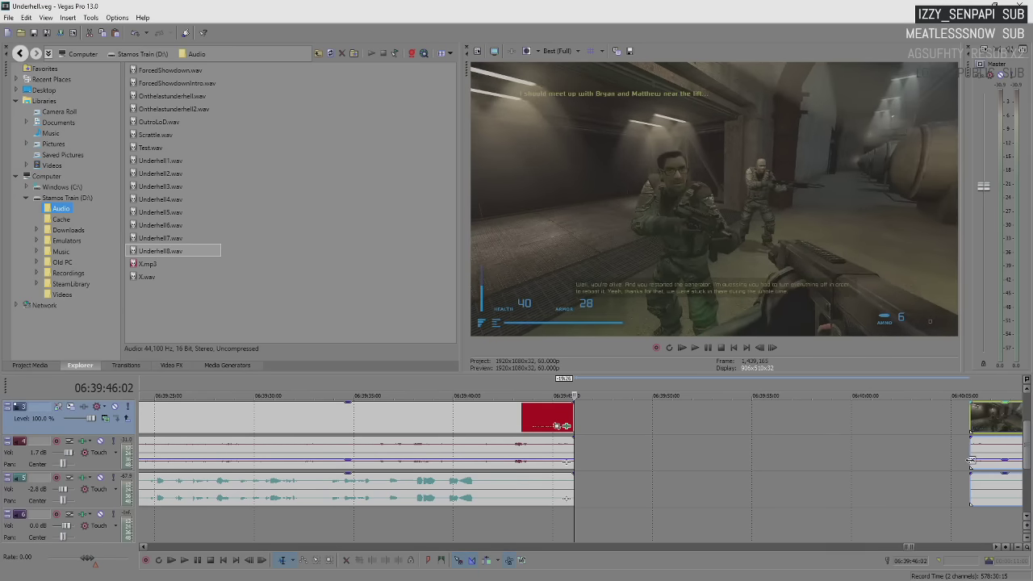
- Review the start of the trimmed second part up to 06:40:08:05, then replay it to 06:40:07:11
key(space)
scroll(608, 411, down, 3)
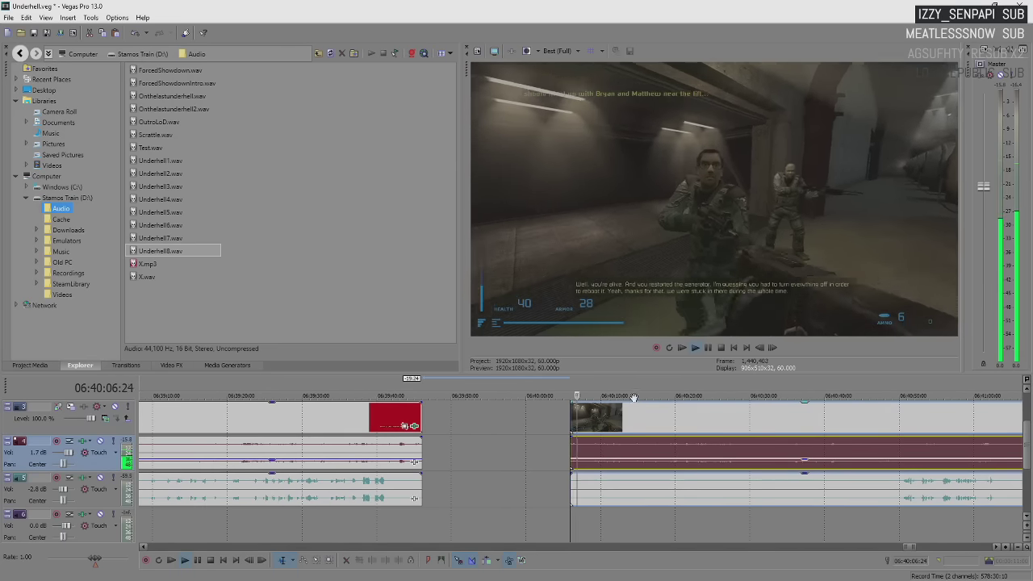
scroll(608, 411, up, 3)
key(space)
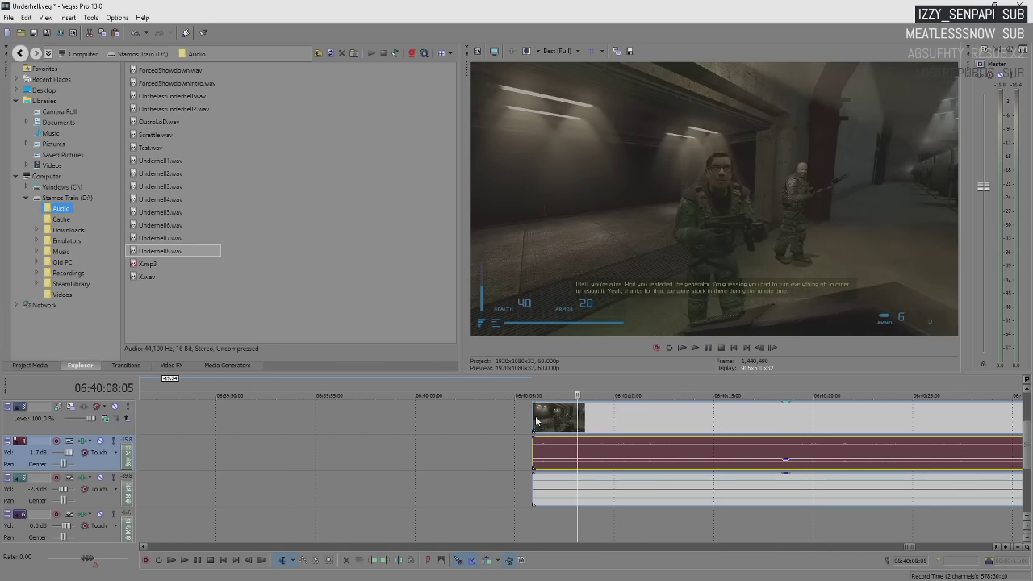
click(535, 421)
key(space)
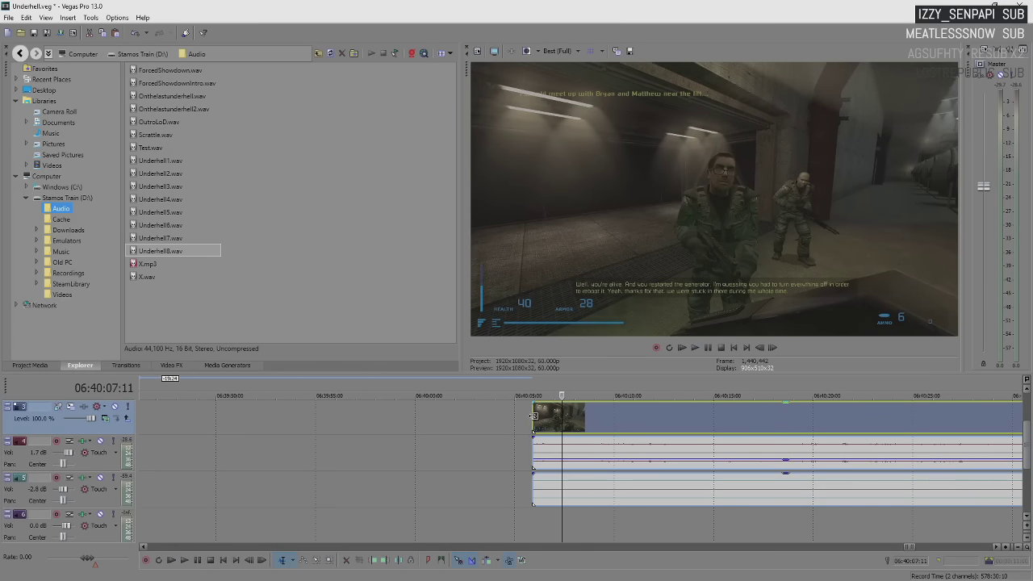
- Trim the start of the second part further to about 06:40:07 and play its new opening to 06:40:08:08
click(547, 429)
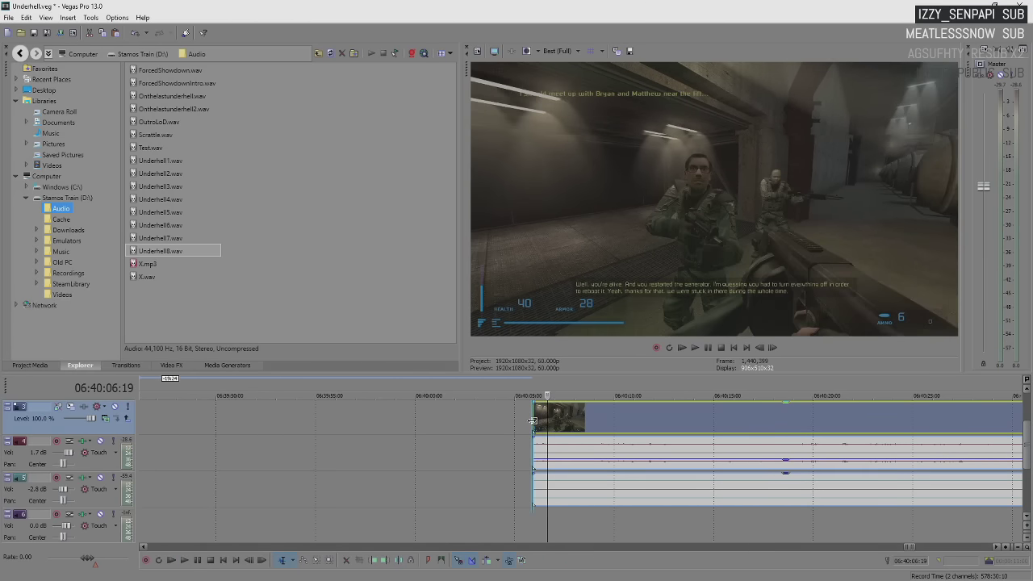
drag(533, 420, 551, 430)
key(space)
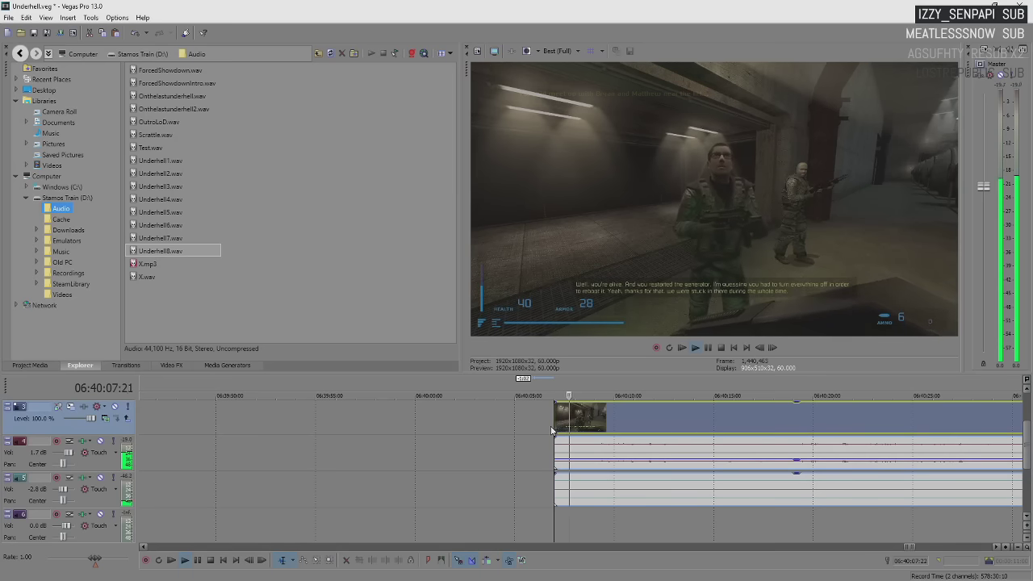
key(space)
- Join the trimmed second part to the end of the red screen section and slightly overlap their game audio as a crossfade
scroll(551, 430, down, 5)
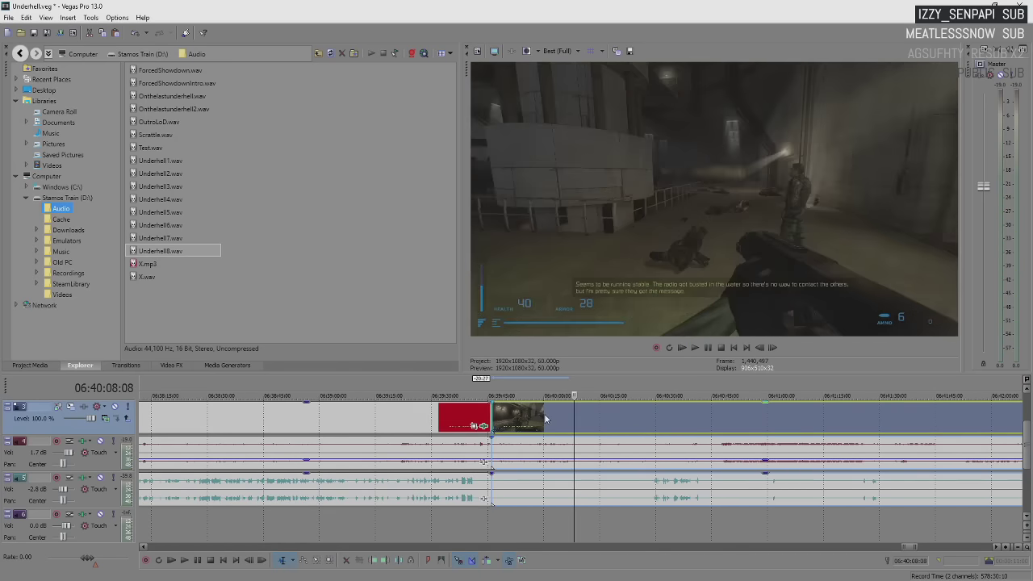
click(487, 451)
scroll(488, 450, up, 5)
click(650, 454)
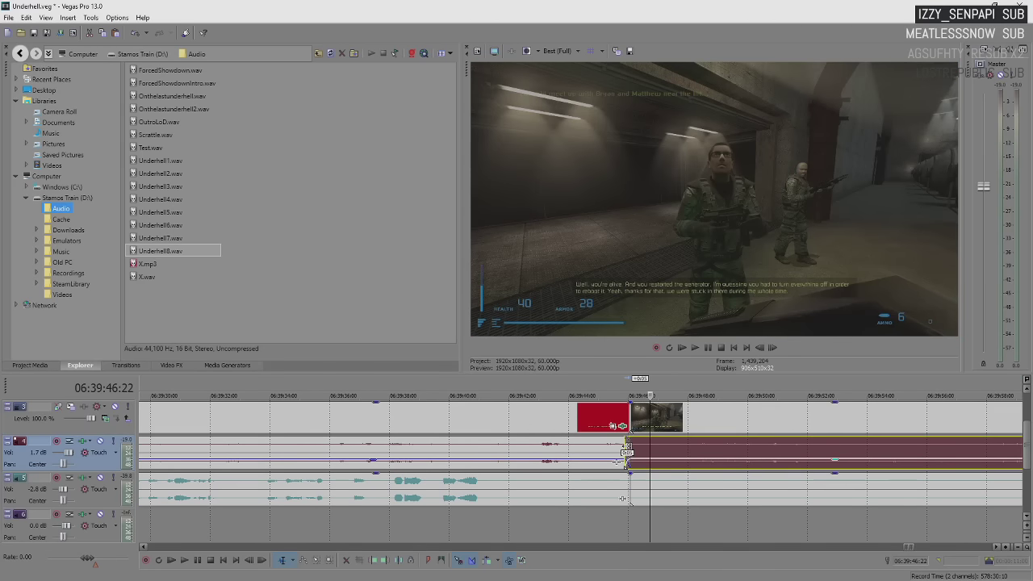
- Play across the new join from about 06:39:44 to 06:39:57:20 and inspect the surrounding clips on the timeline
click(580, 448)
key(space)
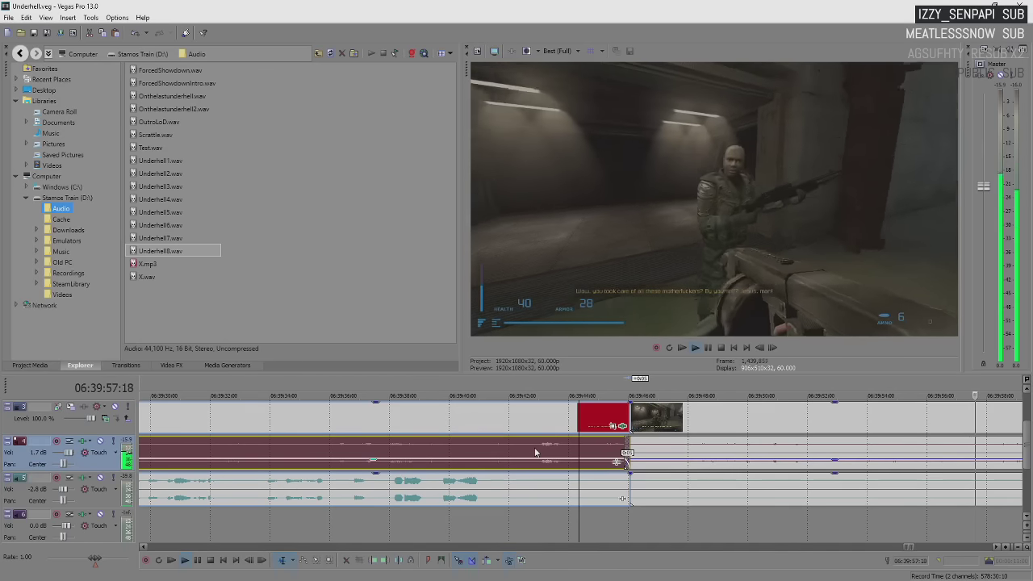
key(space)
scroll(549, 452, down, 2)
scroll(565, 453, down, 3)
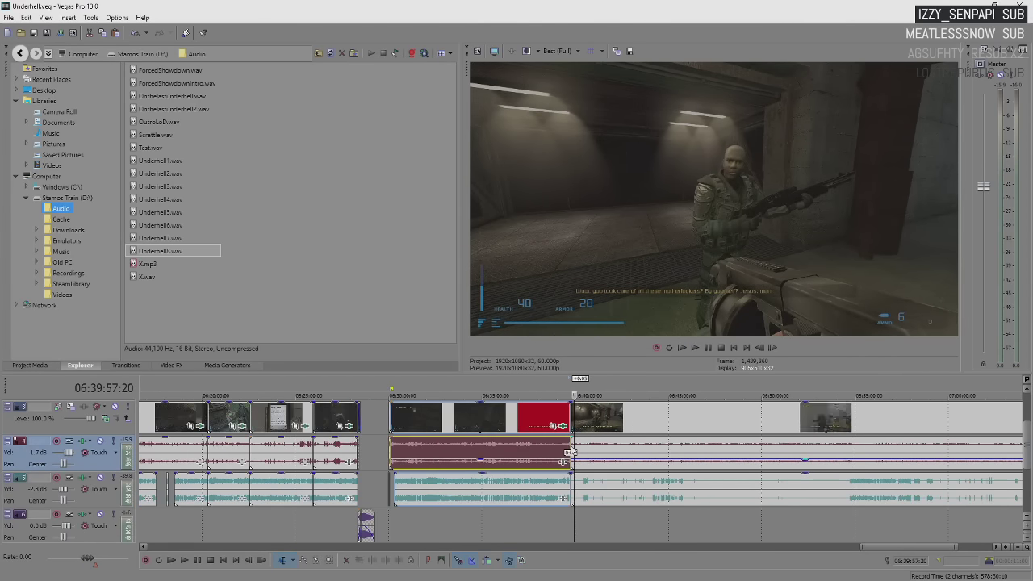
scroll(568, 451, down, 3)
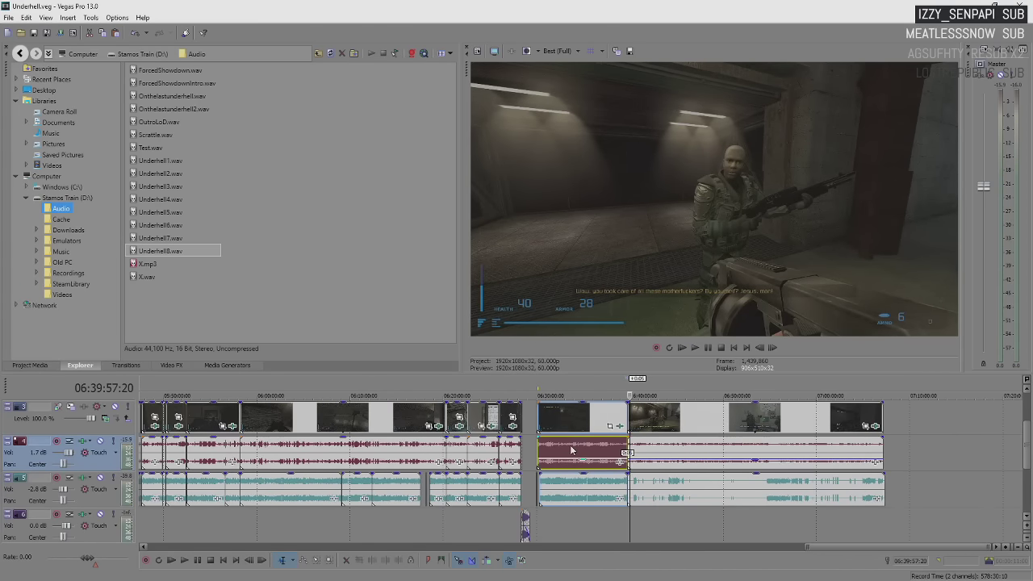
scroll(572, 450, up, 6)
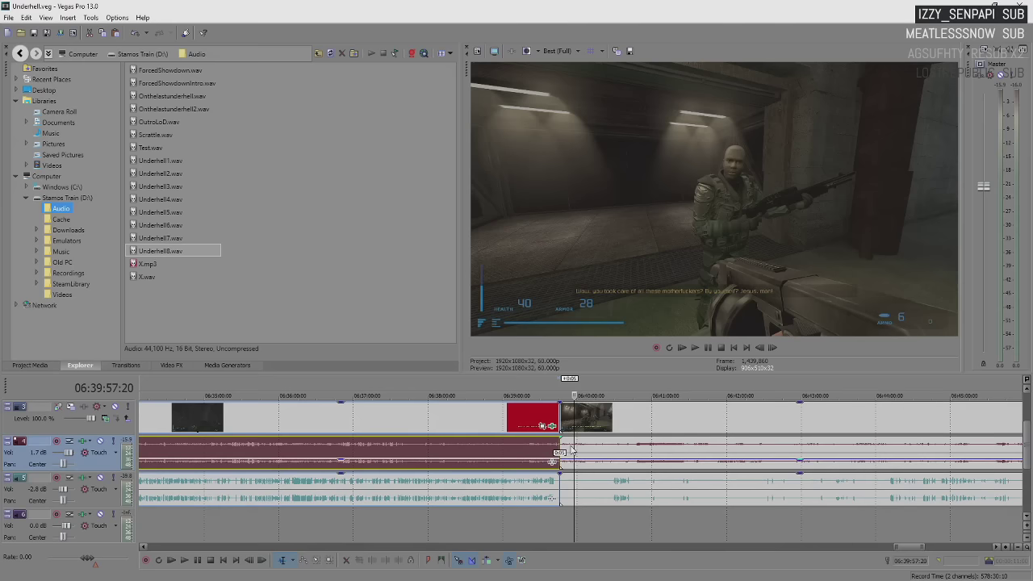
- Replay across the join between the red screen section and the second part up to about 06:39:56
click(509, 446)
scroll(516, 451, up, 5)
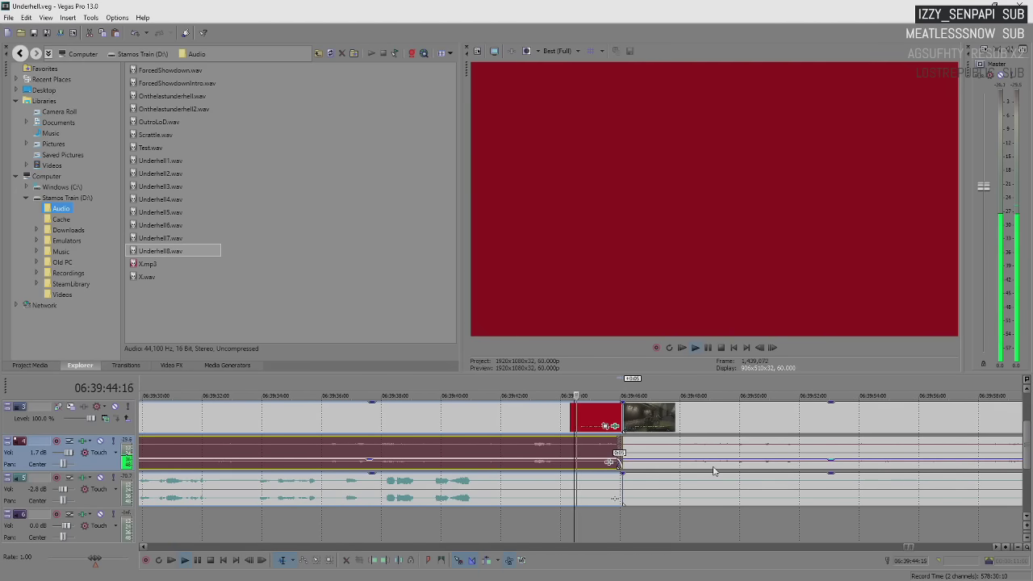
click(511, 454)
key(space)
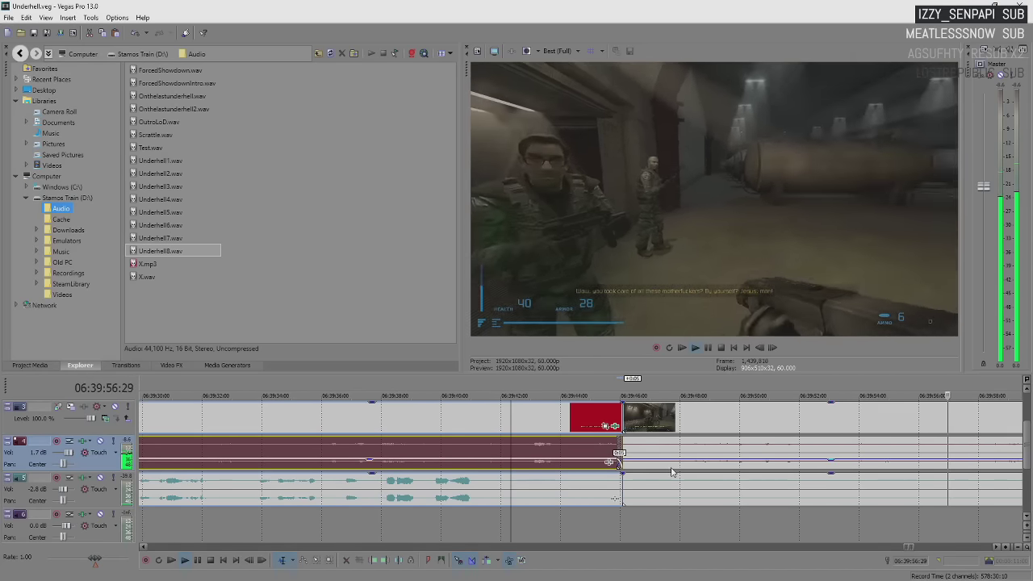
- Trim the silent commentary around the join, ending the first clip at about 06:39:41 and starting the second at about 06:40:29
click(670, 496)
scroll(570, 486, down, 5)
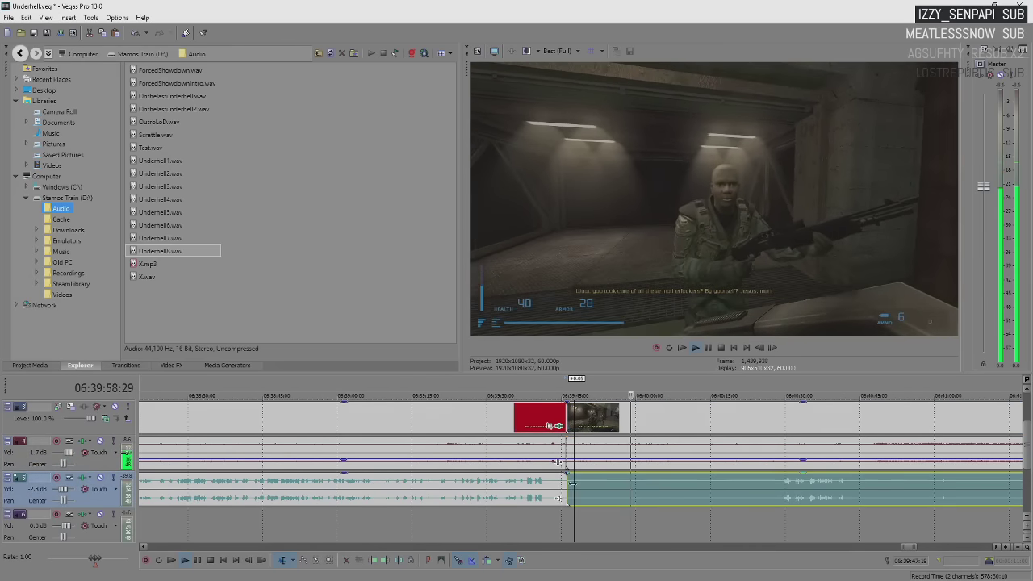
drag(569, 486, 781, 507)
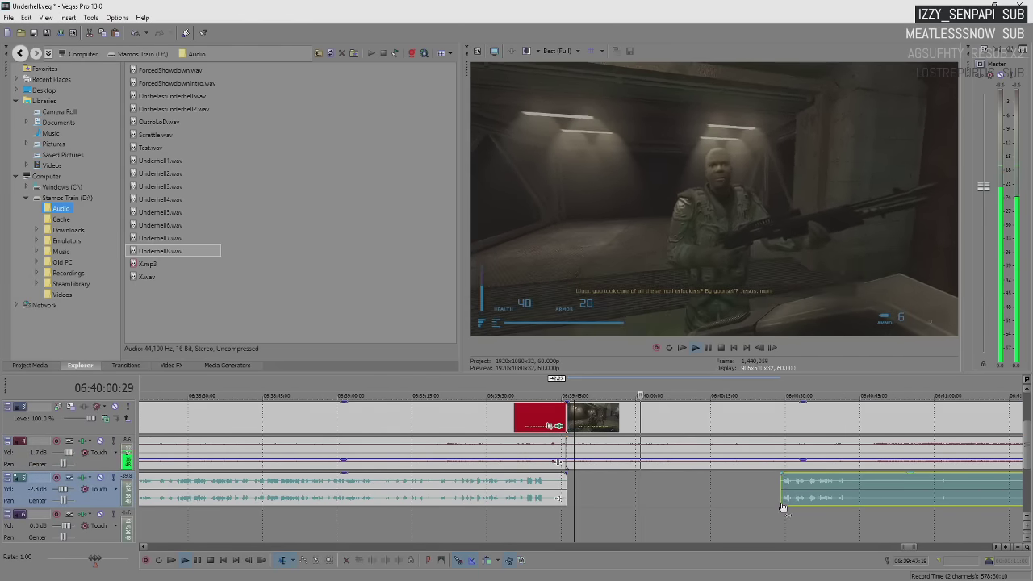
click(557, 494)
scroll(557, 495, up, 3)
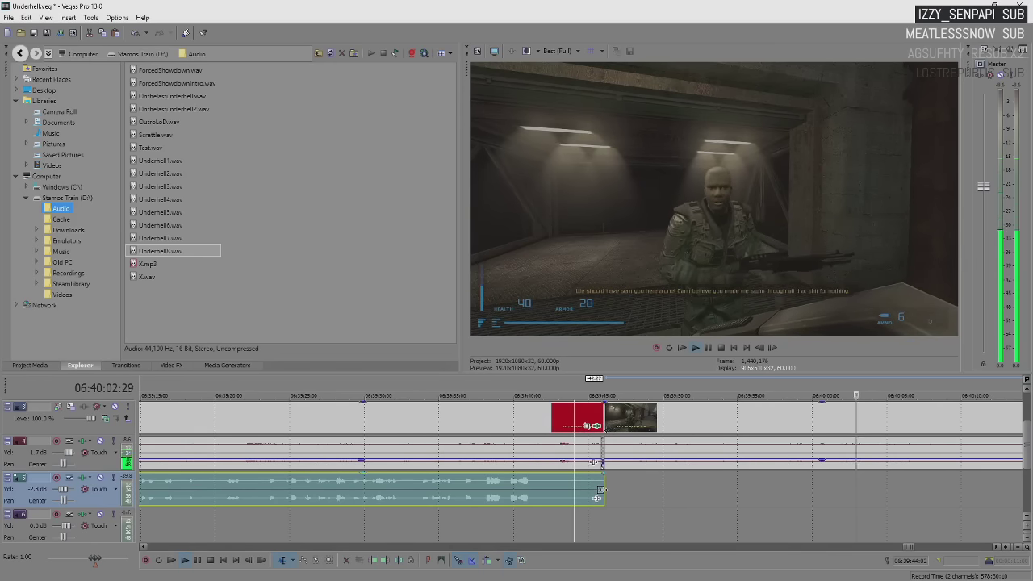
drag(597, 489, 558, 495)
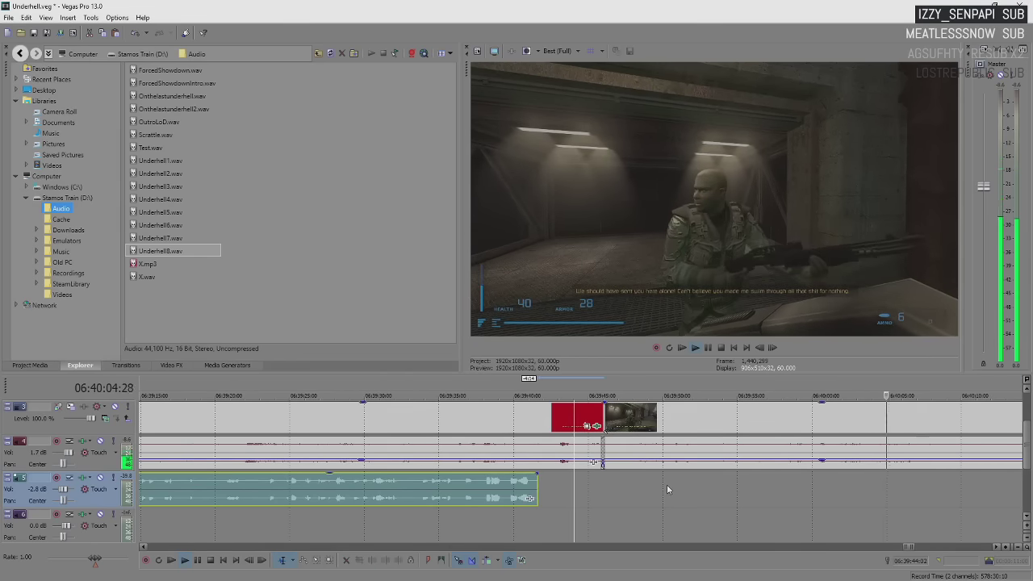
- Review the second part up to the loading screen at about 06:40:42 and inspect the trimmed commentary's waveform
scroll(667, 488, down, 3)
click(745, 494)
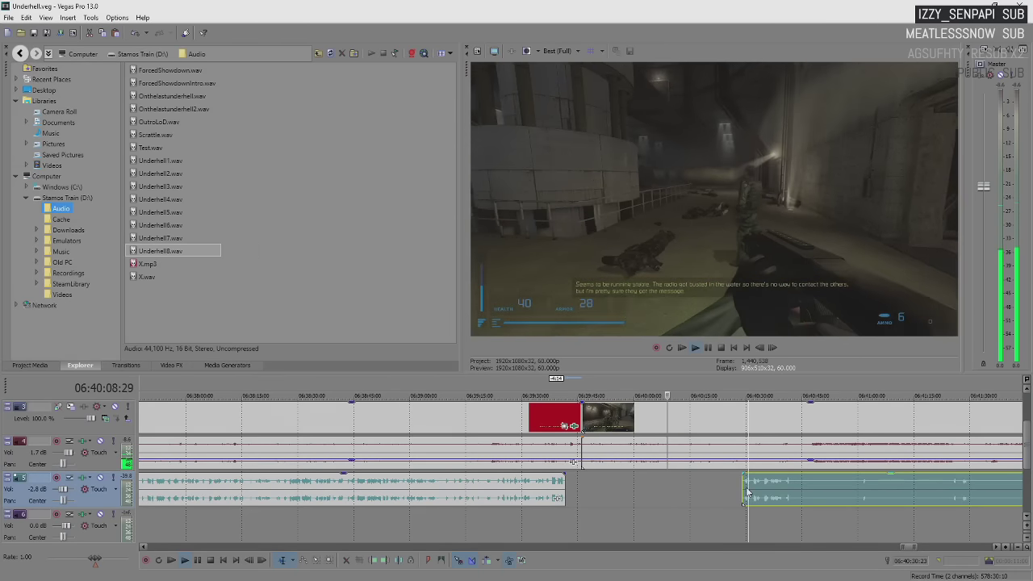
scroll(727, 487, down, 3)
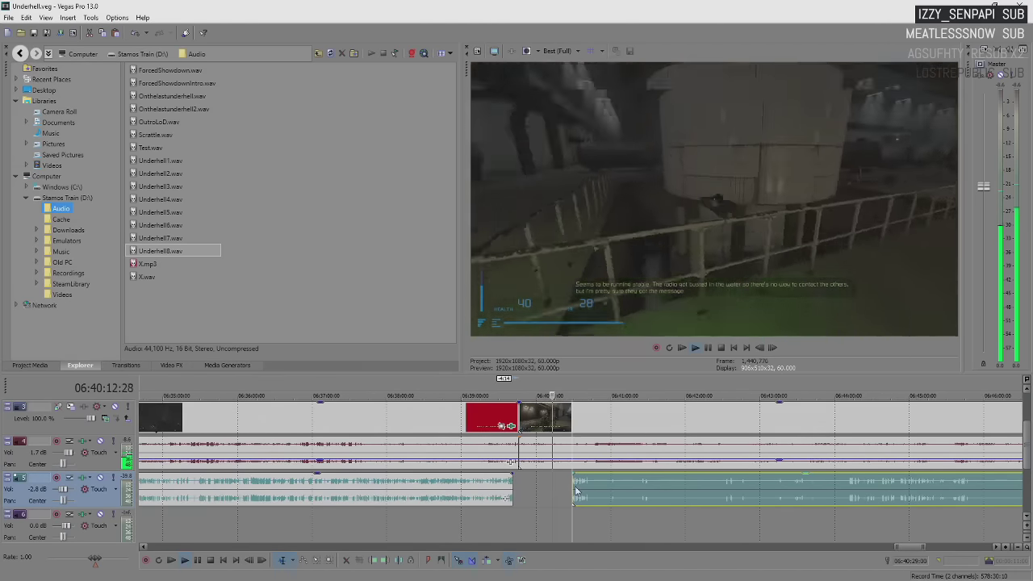
scroll(574, 487, up, 4)
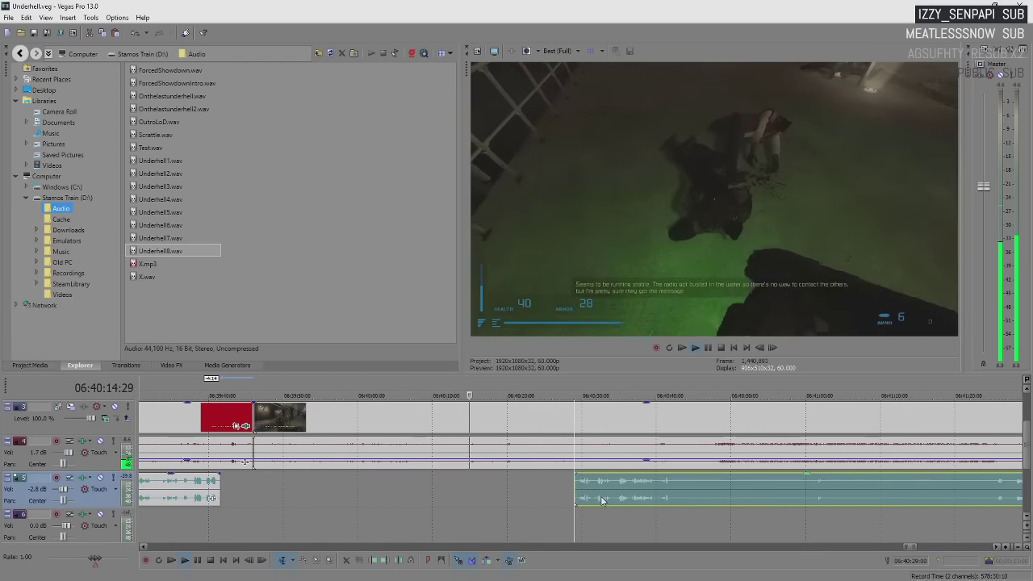
scroll(601, 501, down, 2)
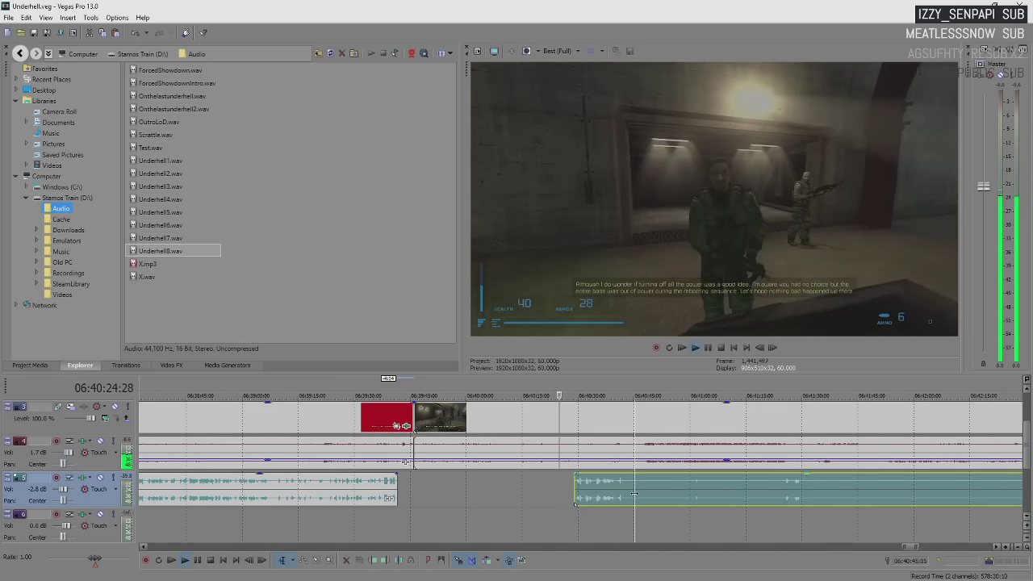
scroll(593, 496, up, 2)
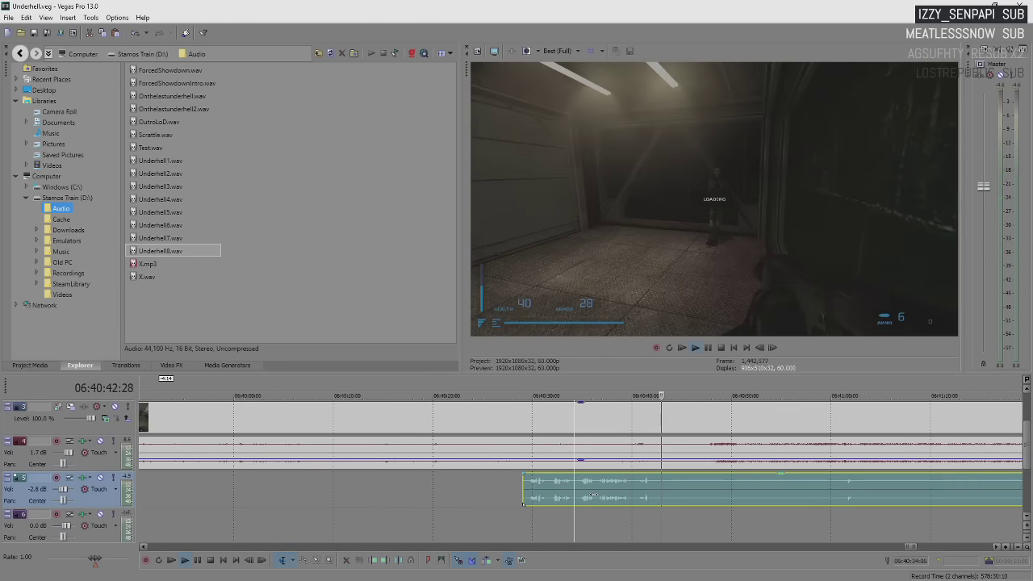
- Split the video, game audio and commentary at 06:40:42:15, by the loading screen
click(645, 434)
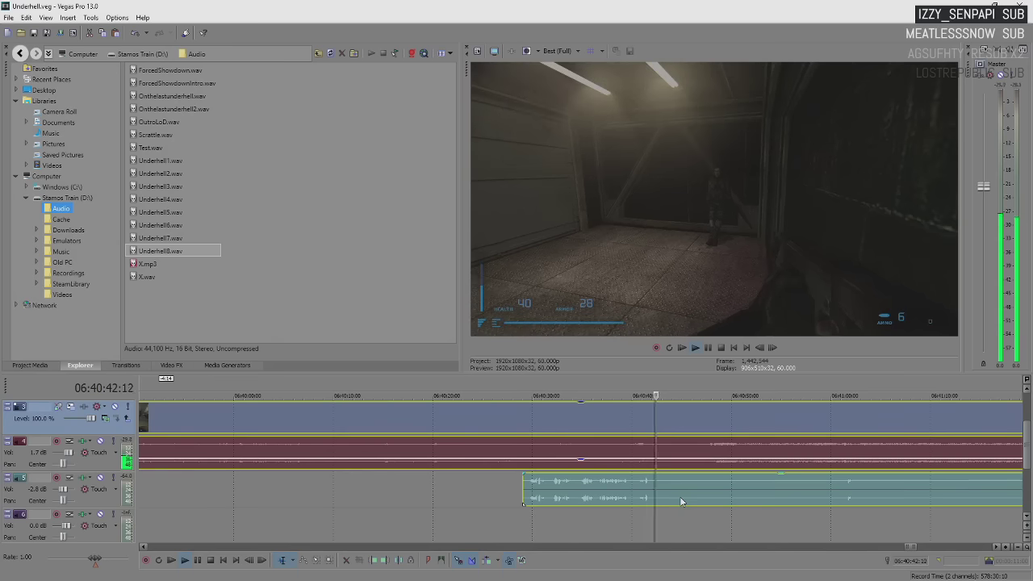
key(Return)
key(Left)
key(Left)
key(Left)
key(Left)
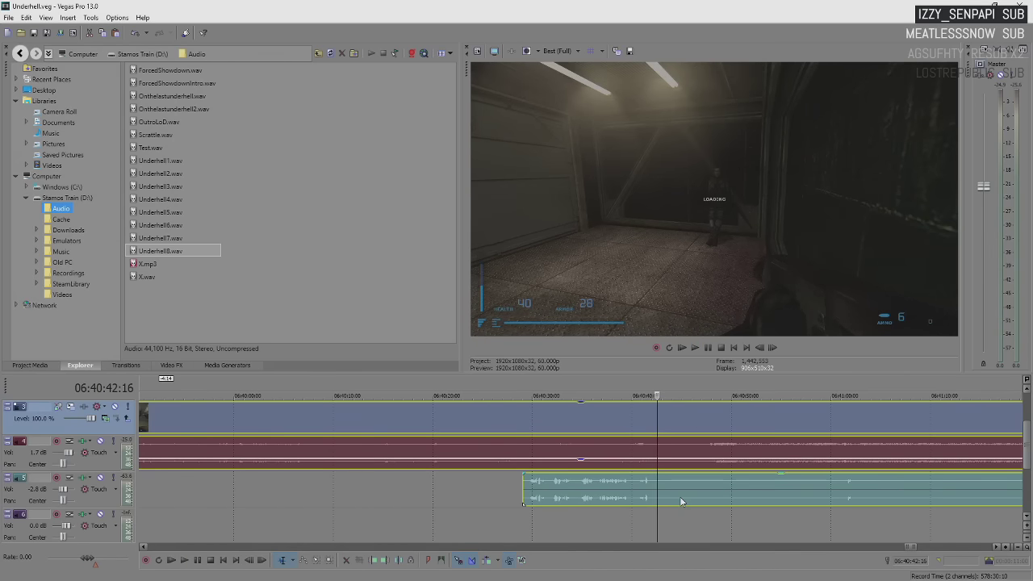
key(s)
scroll(679, 497, up, 2)
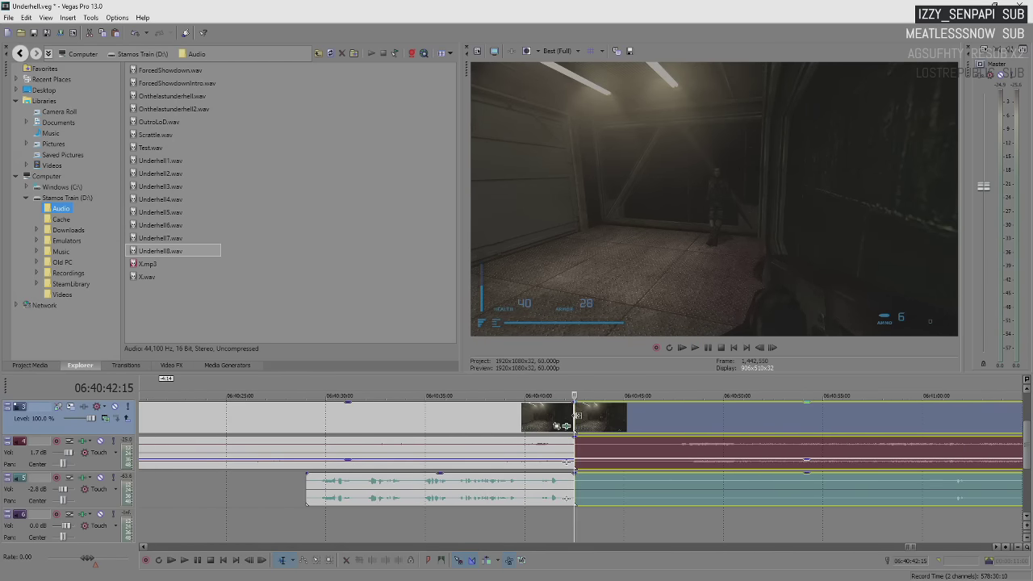
- Trim the loading stretch off the start of the clips after the split and join the remainder at 06:40:42:15
mouse_move(576, 417)
mouse_down()
mouse_move(693, 431)
mouse_move(589, 426)
mouse_up()
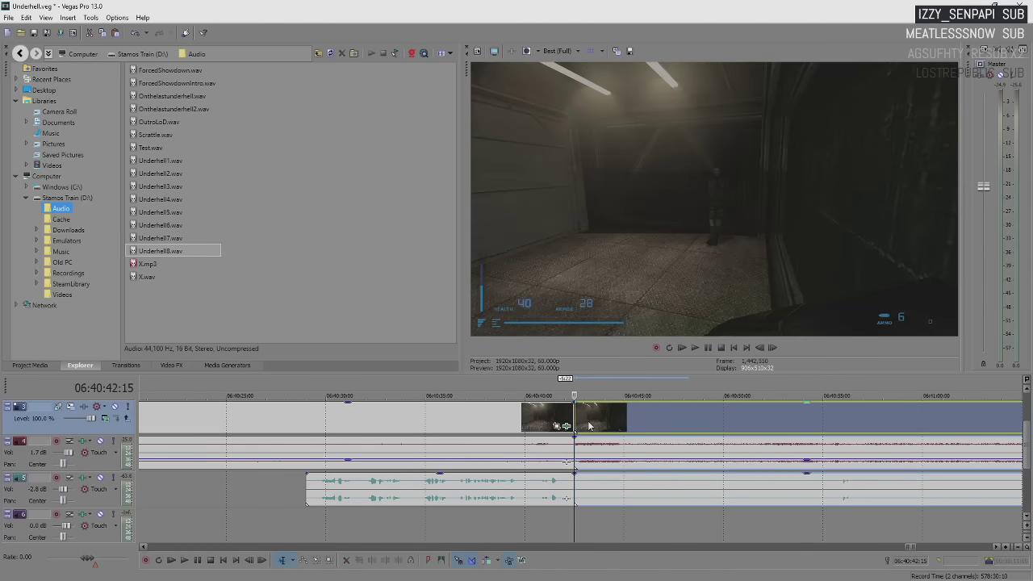
scroll(581, 440, up, 3)
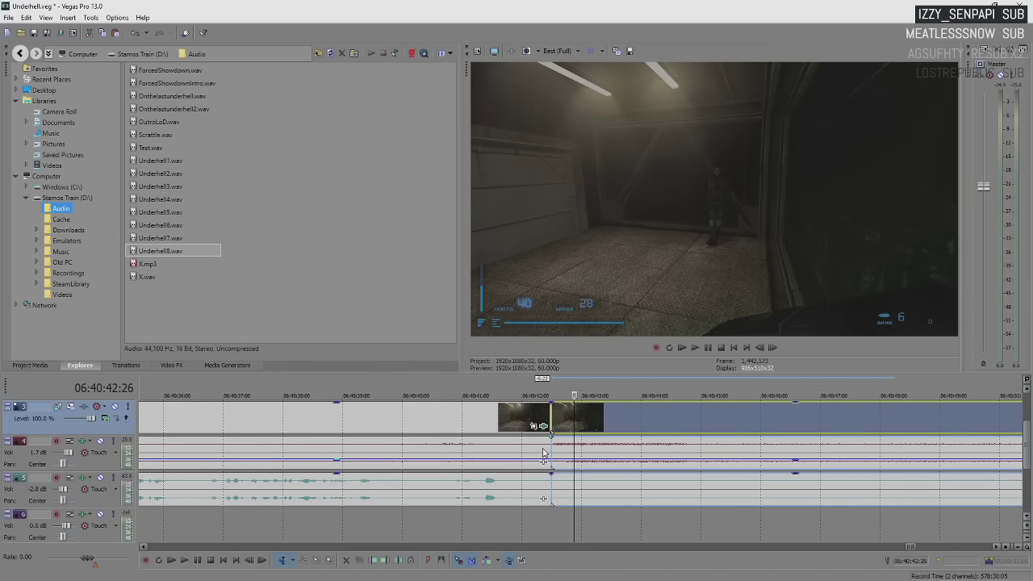
- Play the footage from about 06:40:41 towards the new join at the removed loading screen
click(564, 451)
click(517, 451)
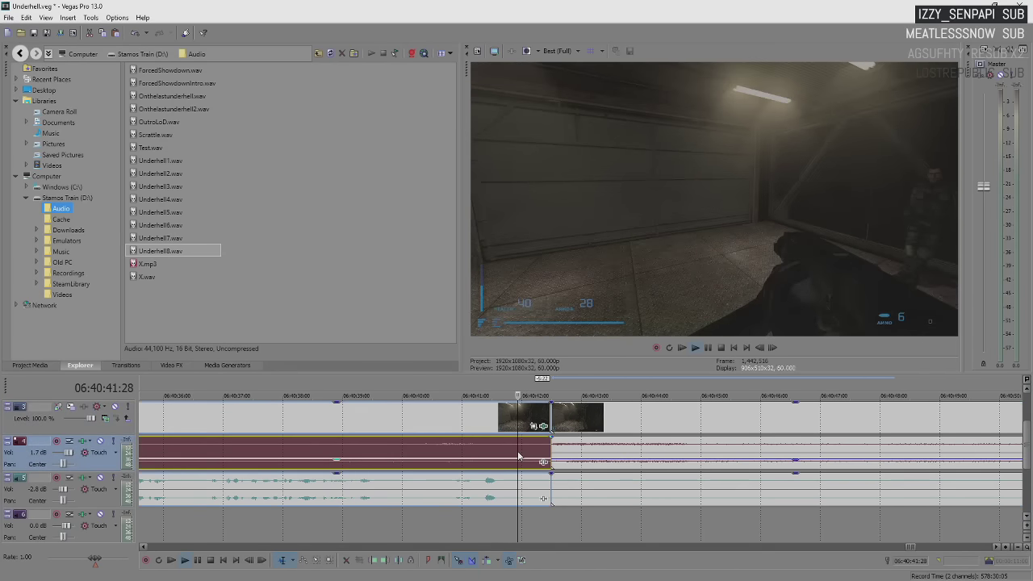
click(520, 419)
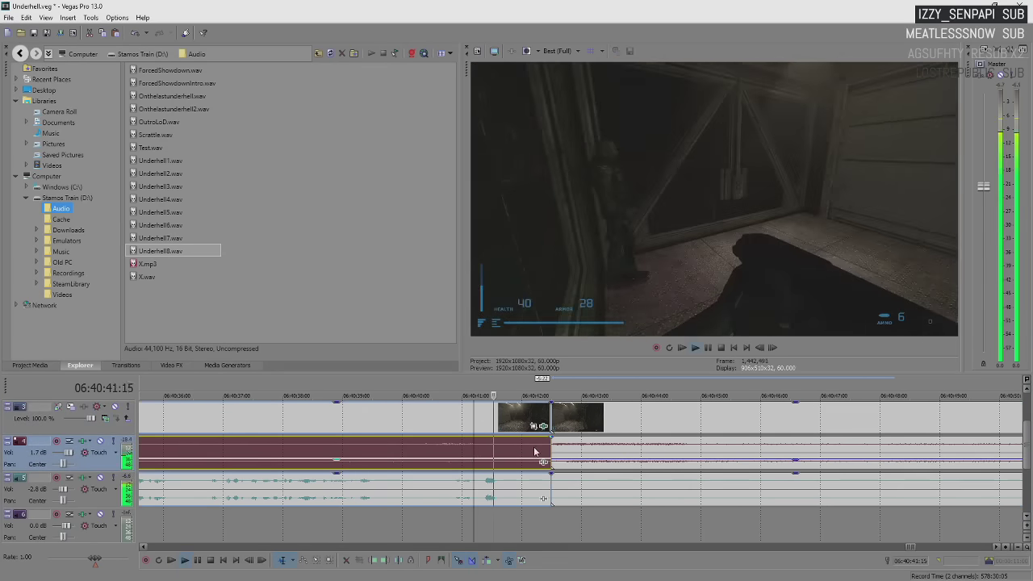
click(509, 419)
scroll(486, 421, up, 4)
- Trim about one frame off the start of the part after the loading cut, close the gap and slightly crossfade its game audio
click(748, 415)
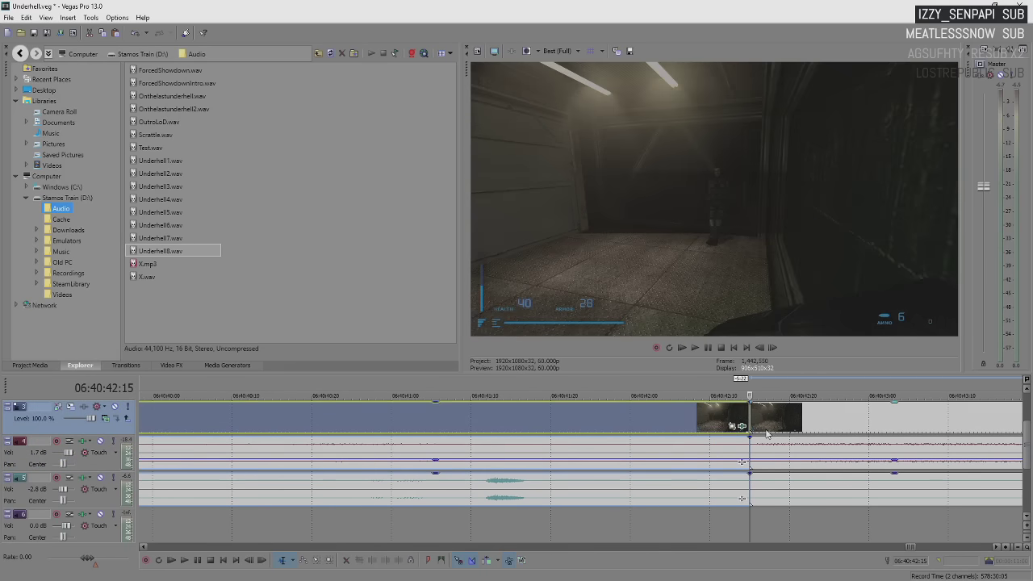
scroll(758, 425, up, 2)
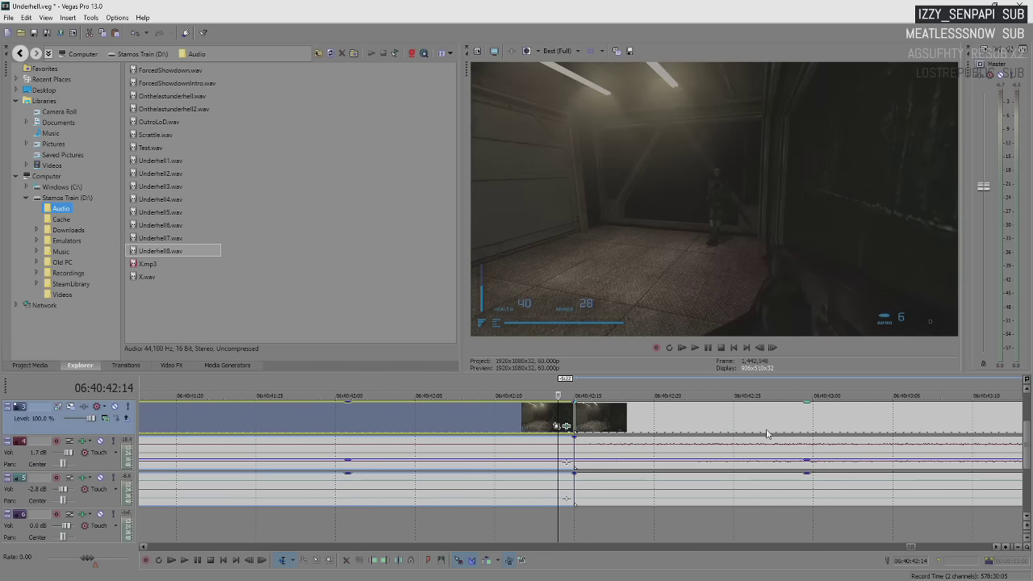
scroll(684, 426, up, 4)
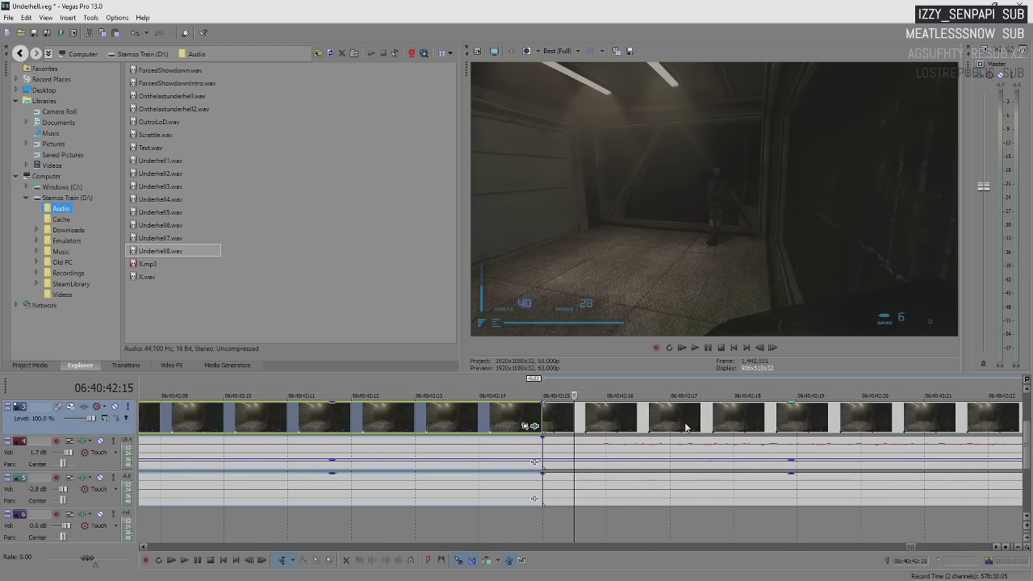
click(569, 422)
scroll(570, 421, down, 6)
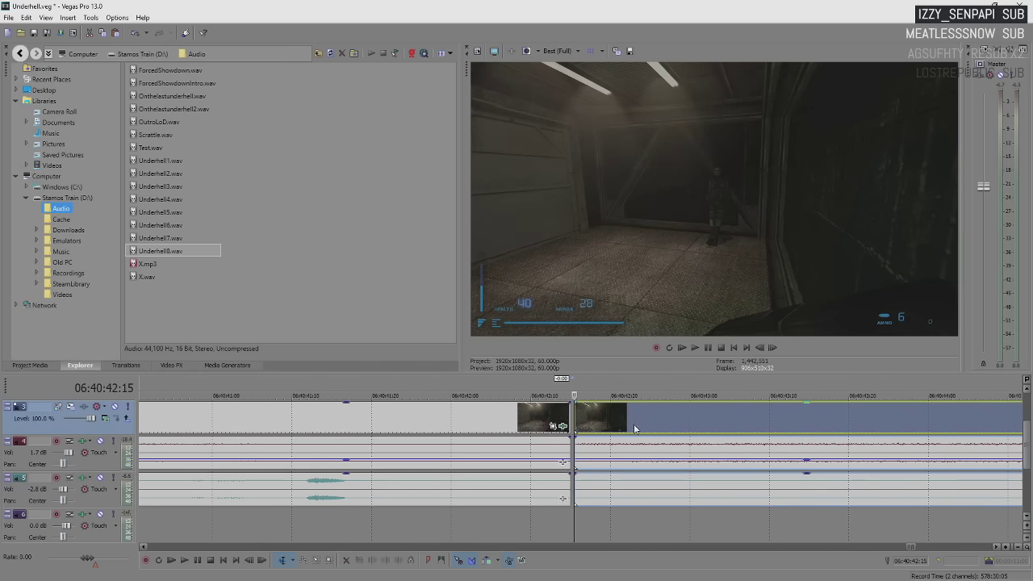
click(580, 450)
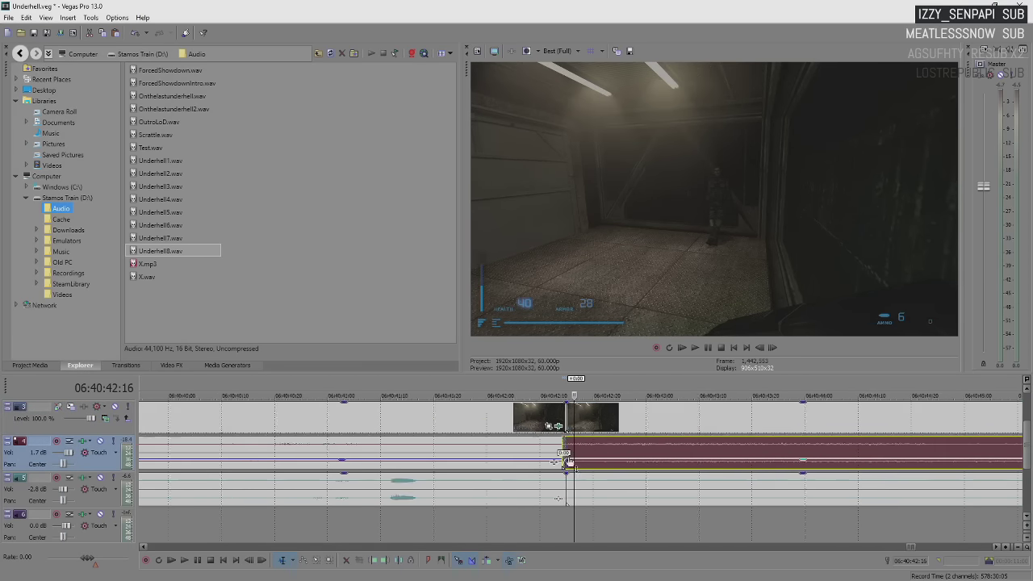
- Play repeatedly across the loading cut from about 06:40:41 to 06:40:43:19 to check the transition
scroll(498, 450, down, 3)
click(496, 449)
key(space)
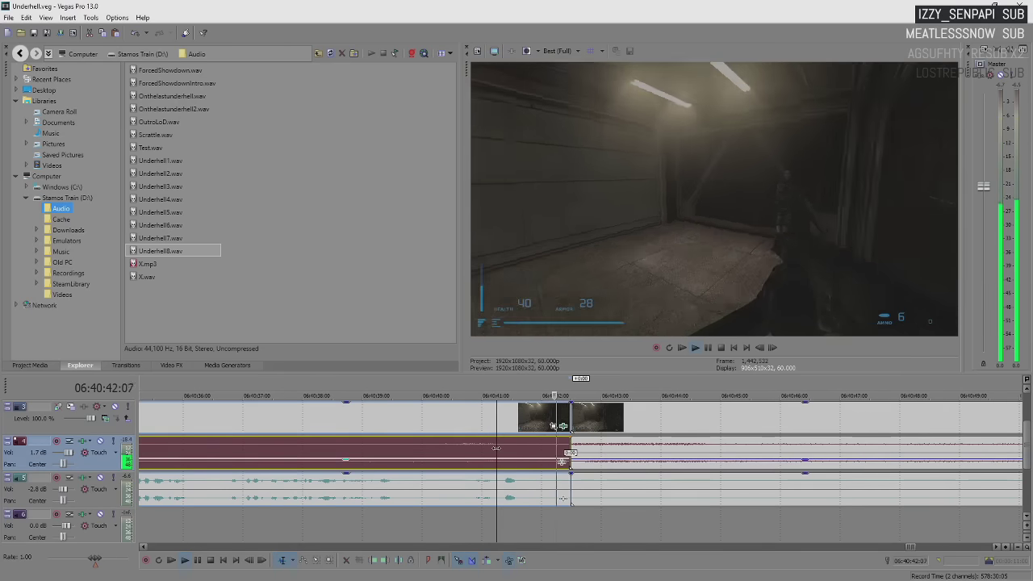
key(Return)
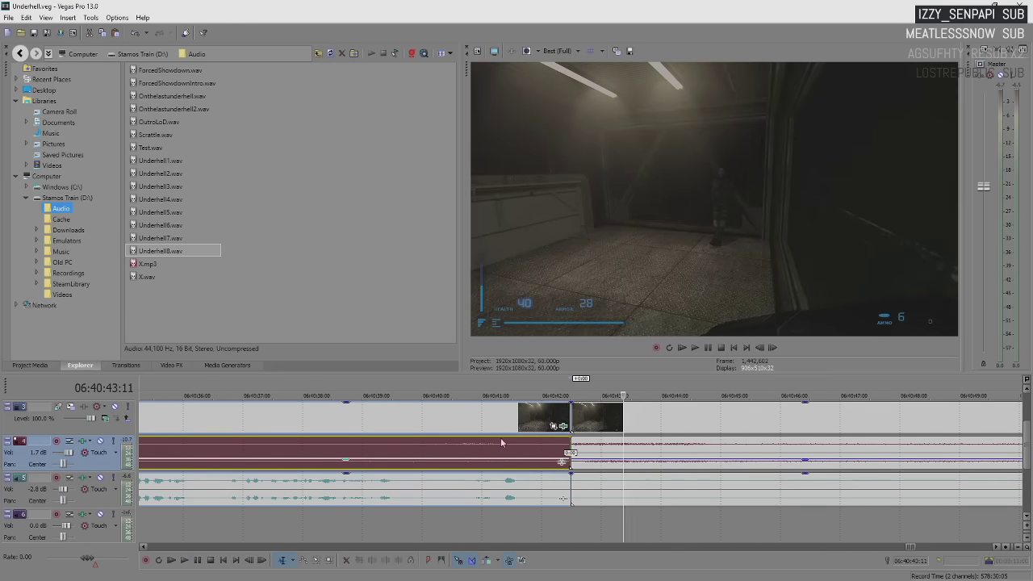
click(563, 412)
key(space)
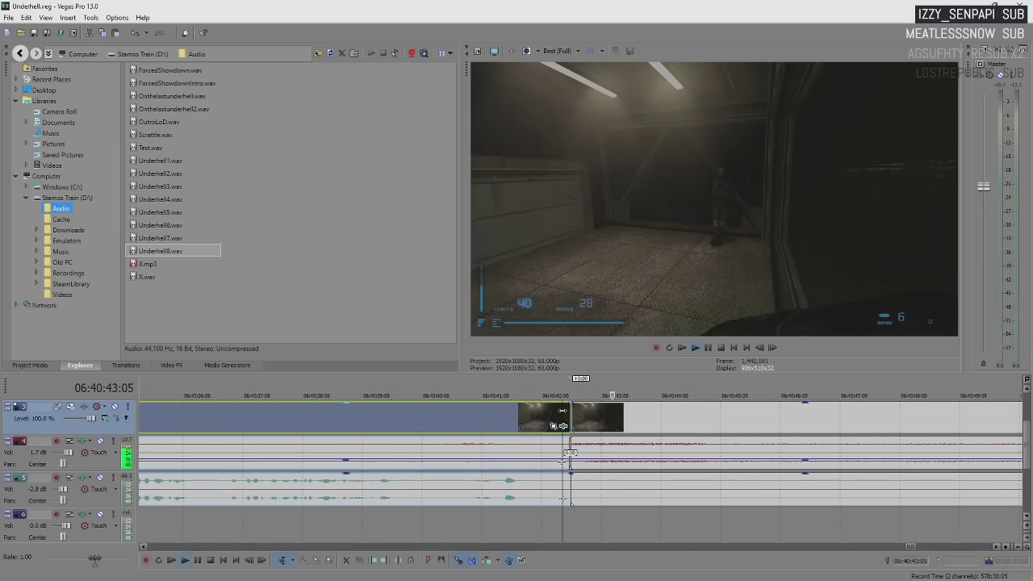
click(500, 414)
key(space)
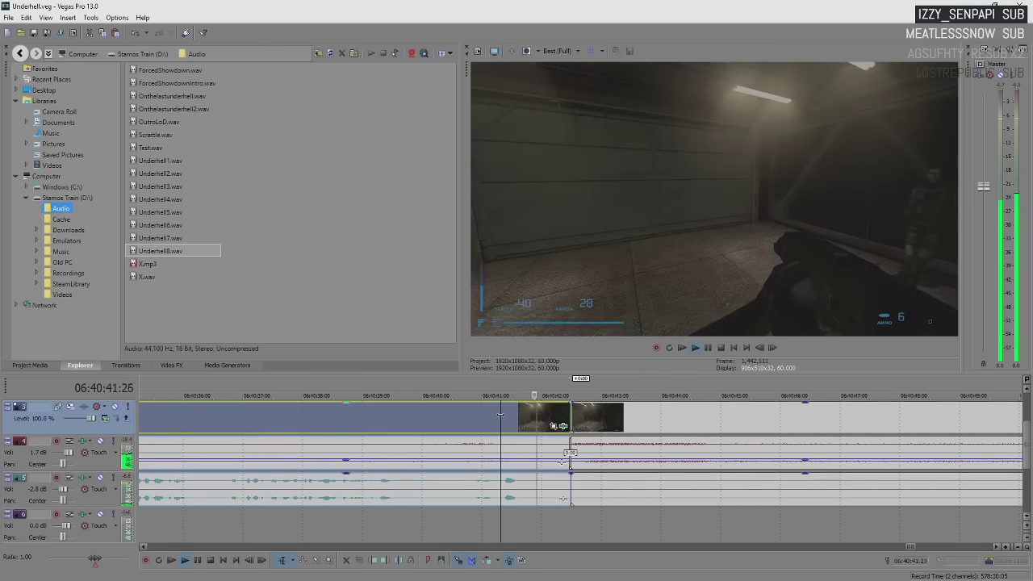
key(Return)
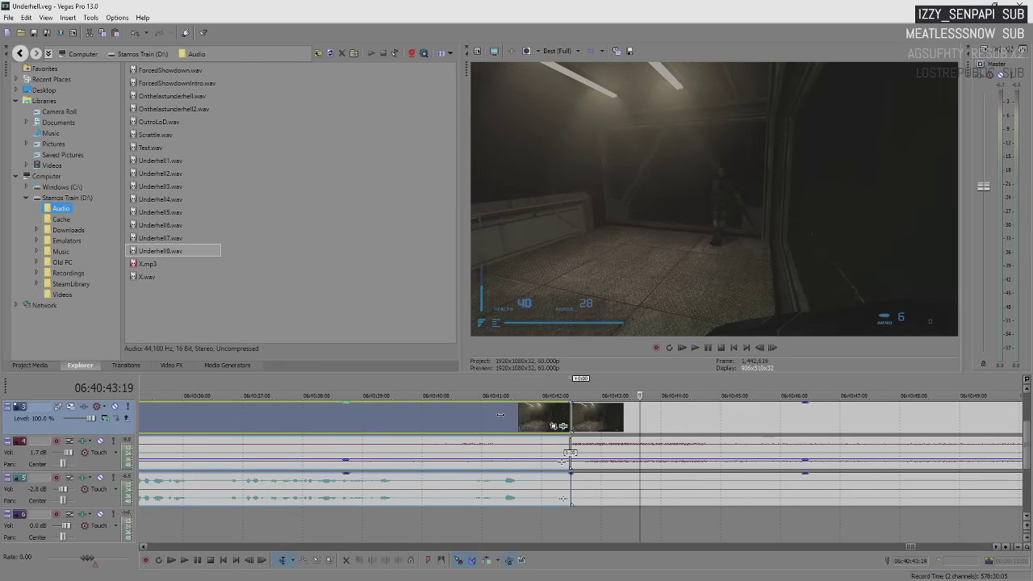
- Step back frame by frame from 06:40:43:19 to about 06:40:42:16 to examine the image around the loading cut
key(Left)
key(Left)
key(Left)
key(Left)
key(Left)
key(Left)
key(Left)
key(Left)
key(Left)
key(Left)
key(Left)
key(Left)
key(Left)
key(Left)
key(Left)
key(Left)
key(Left)
key(Left)
key(Left)
key(Left)
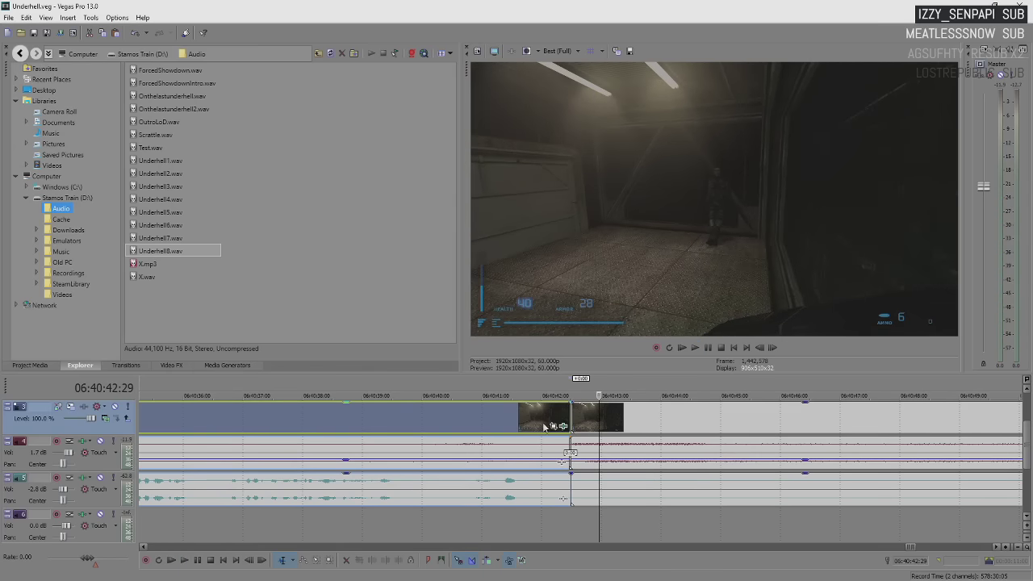
key(Left)
key(Left)
key(Left)
key(Left)
key(Left)
key(Left)
key(Left)
key(Left)
key(Left)
key(Left)
key(Left)
key(Left)
key(Left)
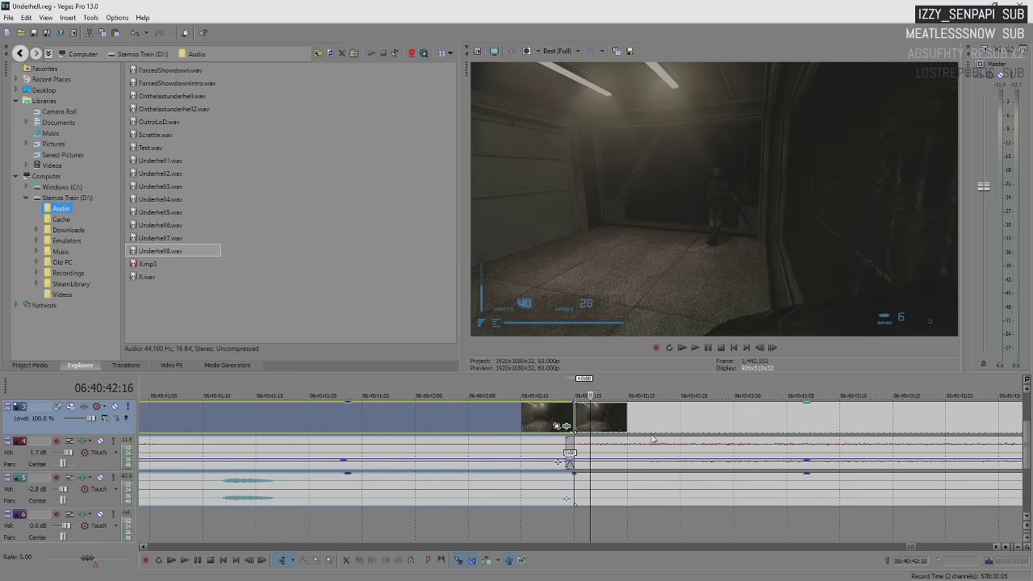
- Trim a frame or two more off the start of the part after the loading cut and move it back against the preceding clip
scroll(659, 439, up, 5)
scroll(658, 440, up, 2)
drag(527, 415, 584, 428)
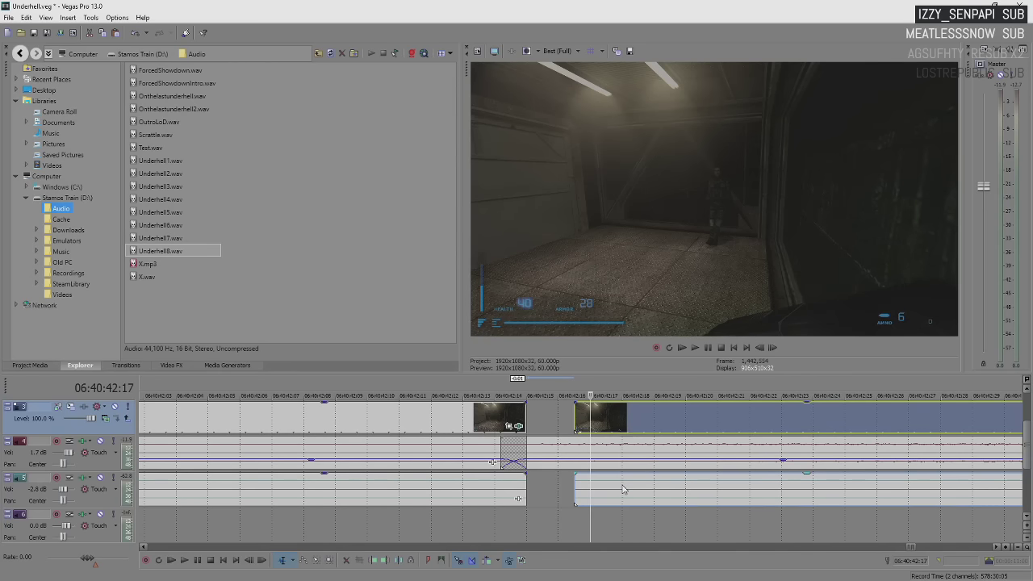
drag(622, 489, 510, 420)
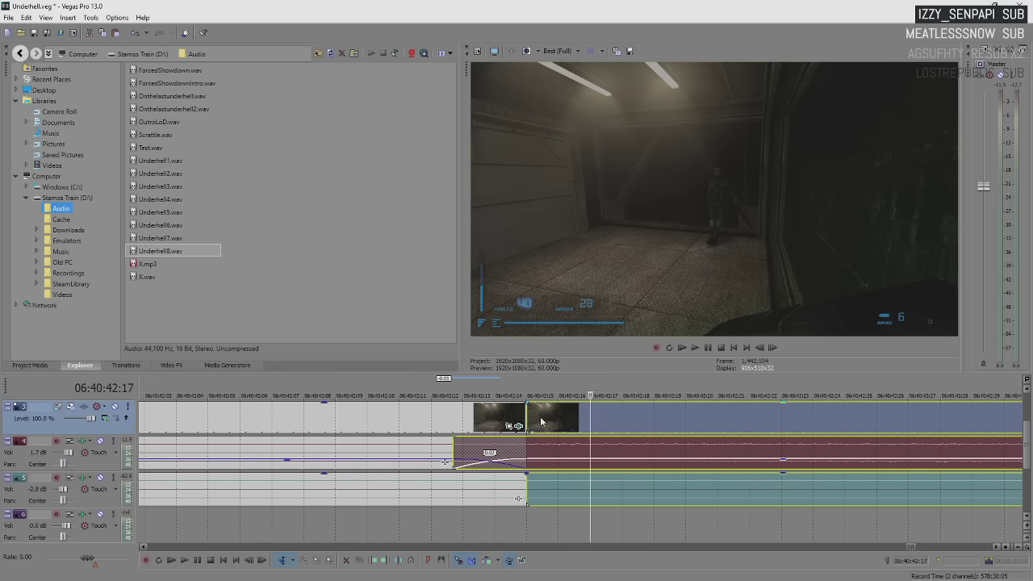
- Overlap the video slightly at the loading cut and mark the stretch from 06:40:41:10 to 06:40:43:07 for playback
click(533, 418)
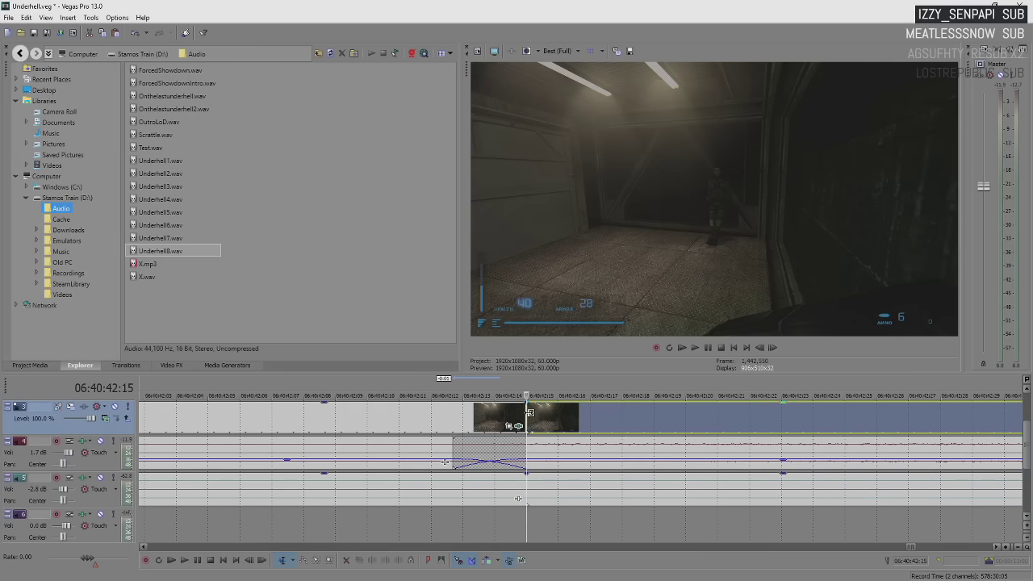
scroll(539, 422, down, 3)
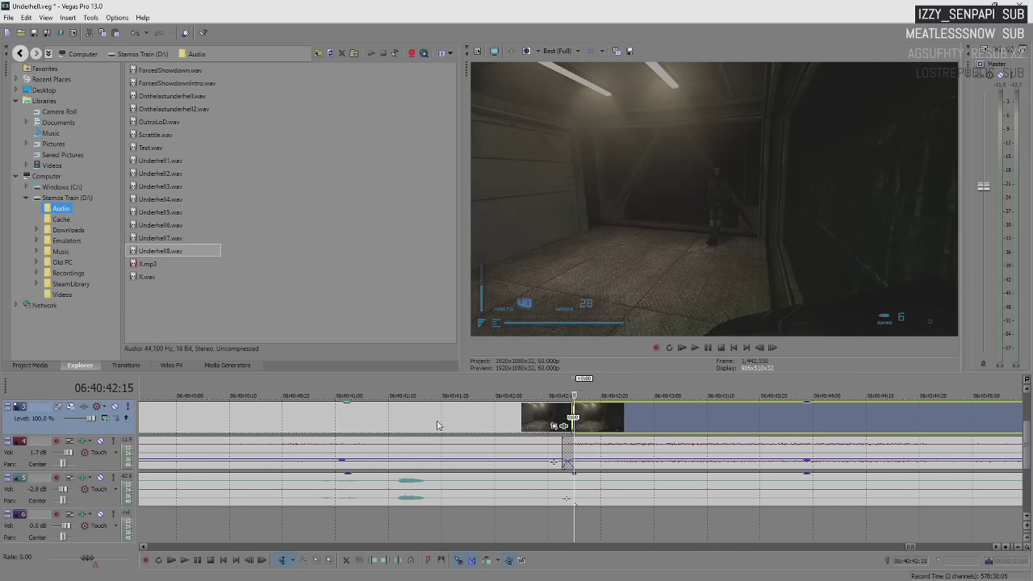
drag(389, 390, 690, 391)
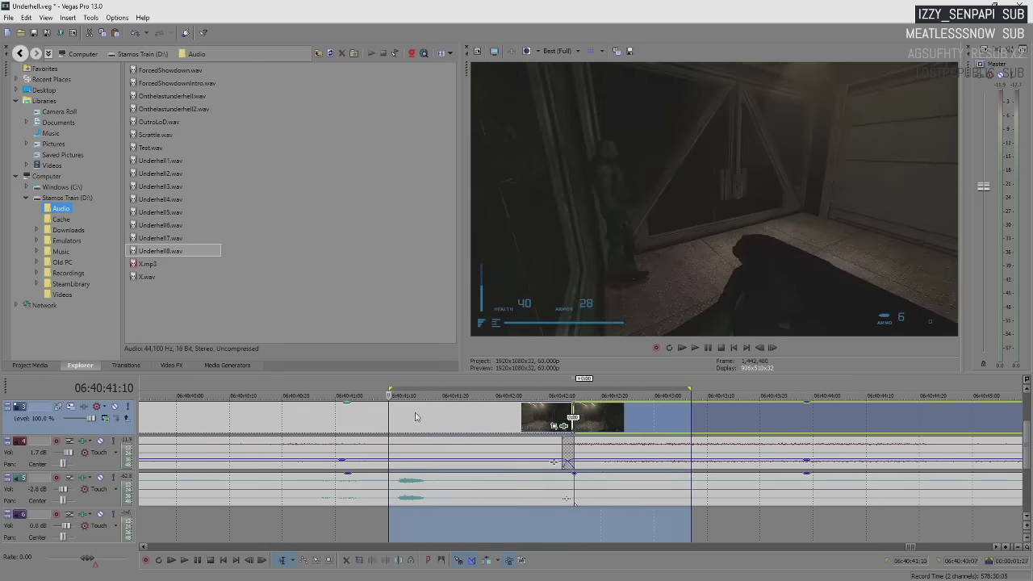
- Replay the adjusted loading cut near 06:40:42:16 several times from points shortly before it to check the overlap
click(401, 411)
key(space)
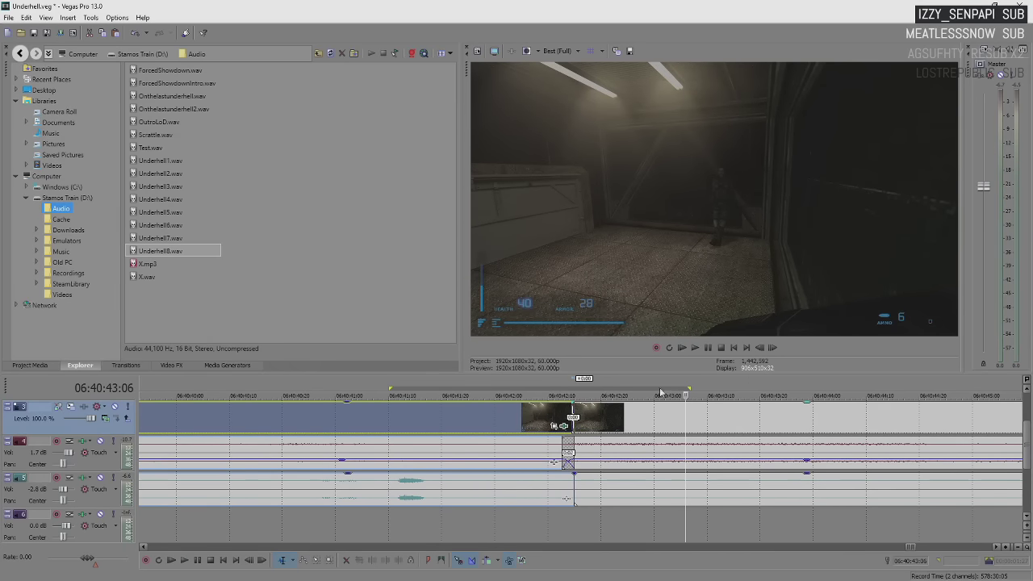
click(513, 418)
key(space)
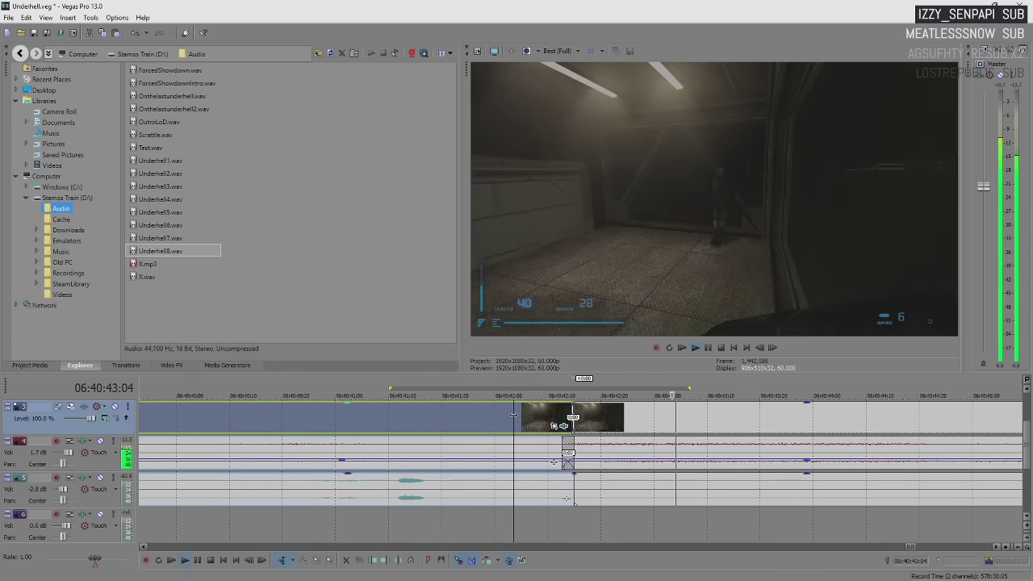
key(space)
scroll(500, 421, down, 3)
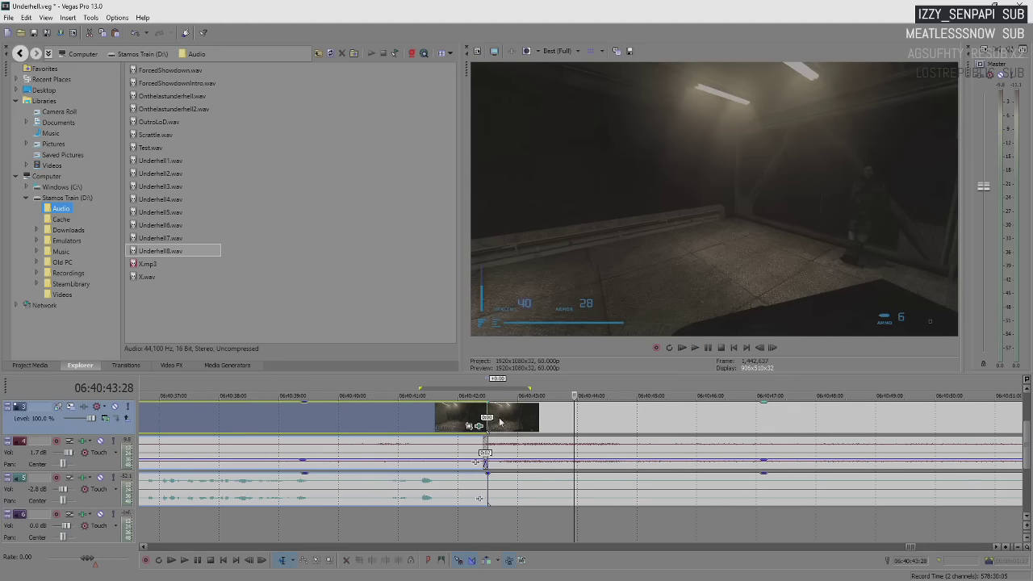
click(424, 421)
key(space)
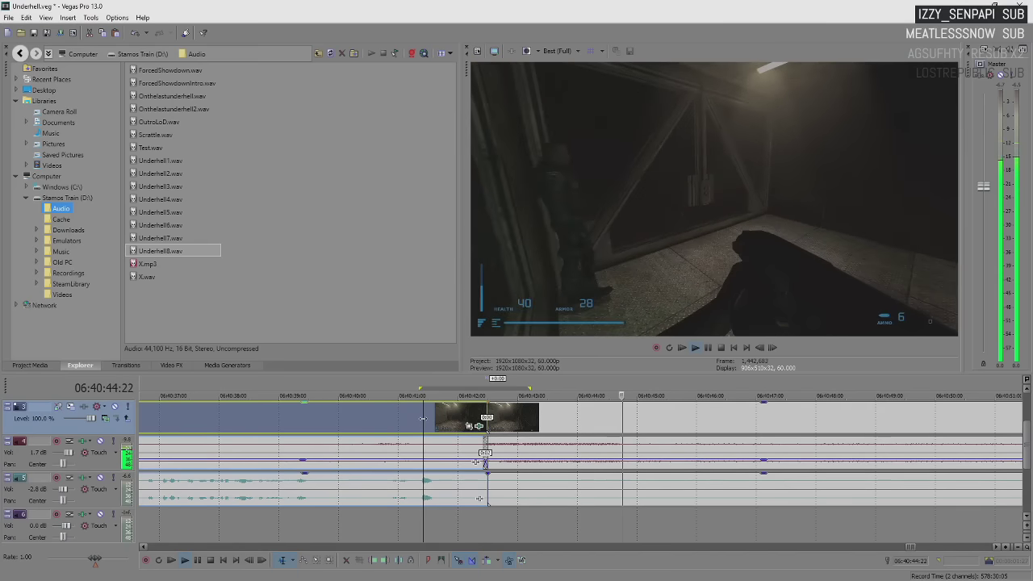
key(space)
click(502, 430)
scroll(502, 430, up, 4)
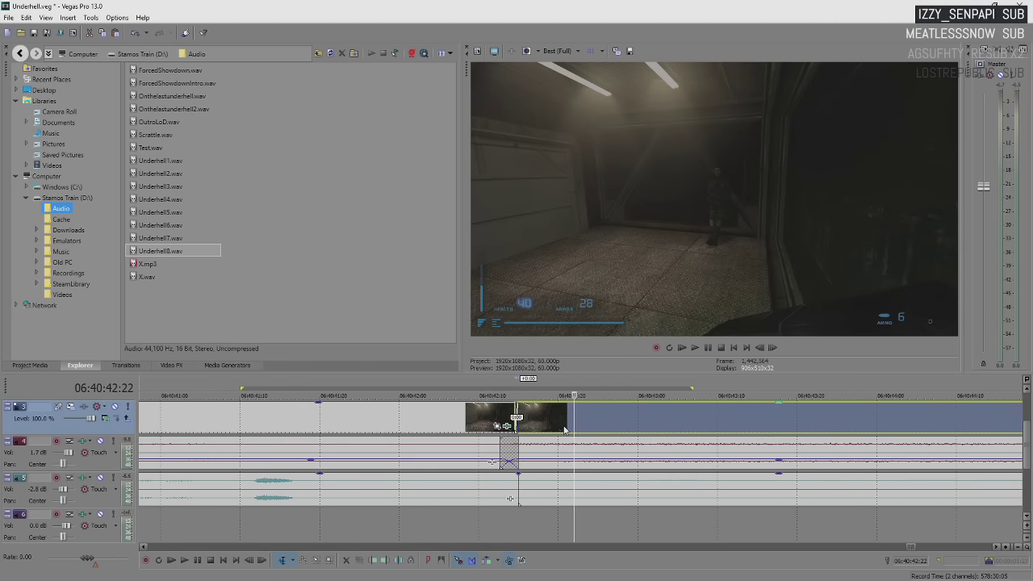
click(474, 415)
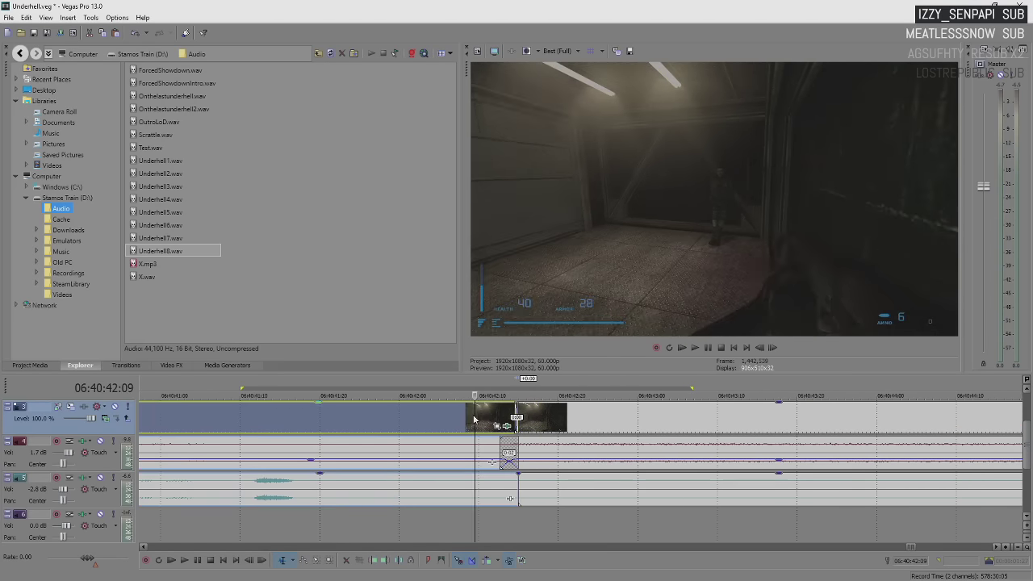
key(space)
key(space)
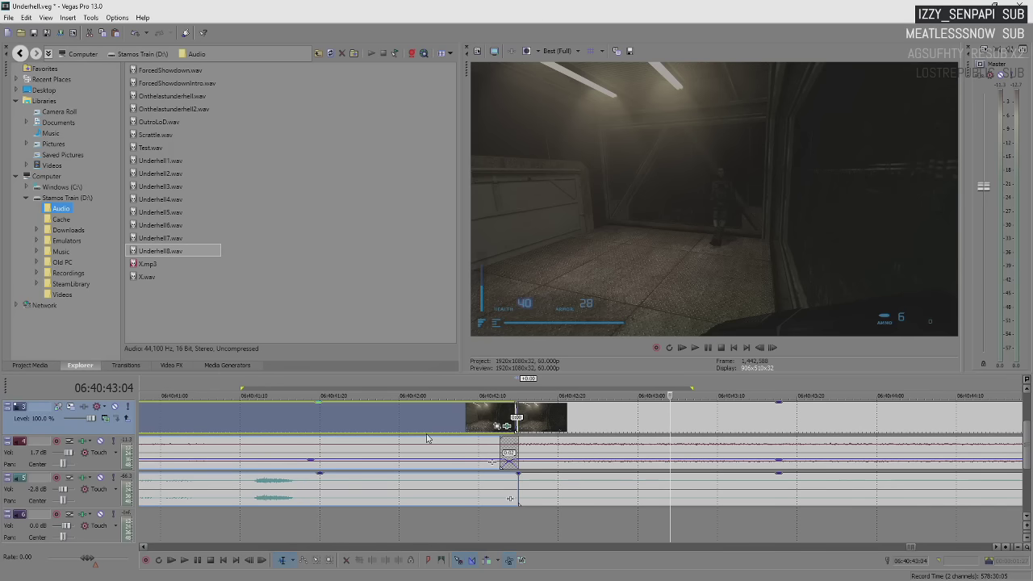
- Trim the silent start of the commentary clip after the loading cut forward to about 06:40:56
click(542, 494)
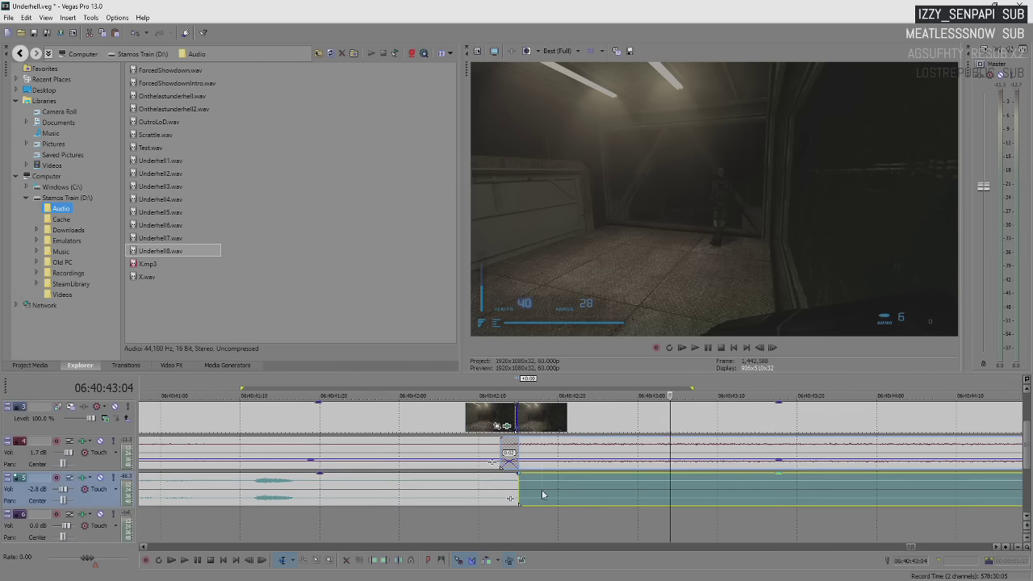
scroll(541, 491, down, 8)
key(space)
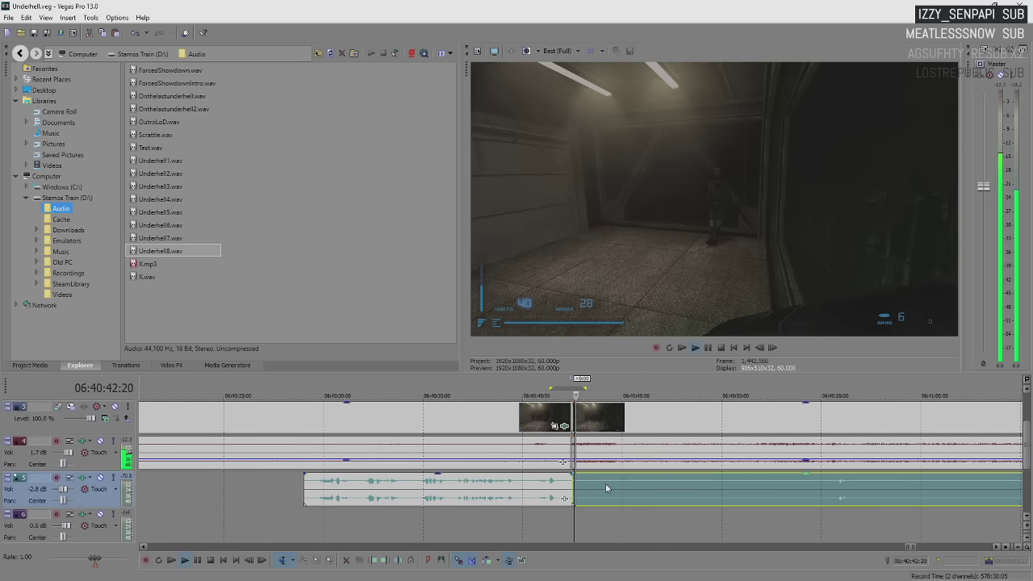
drag(589, 488, 847, 497)
scroll(708, 490, down, 3)
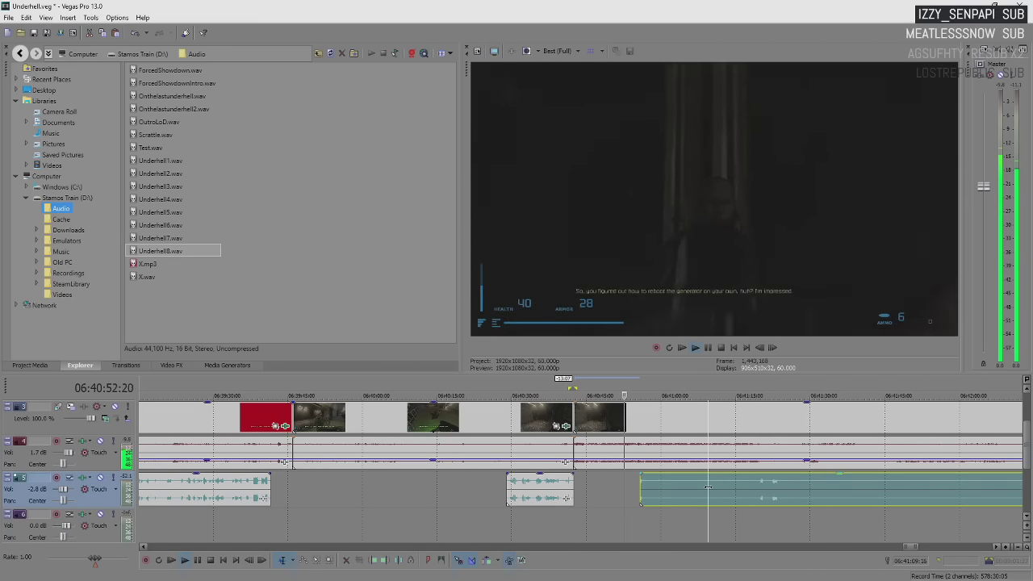
- Review the footage around the trimmed commentary start and trim that start further to about 06:41:20
key(Return)
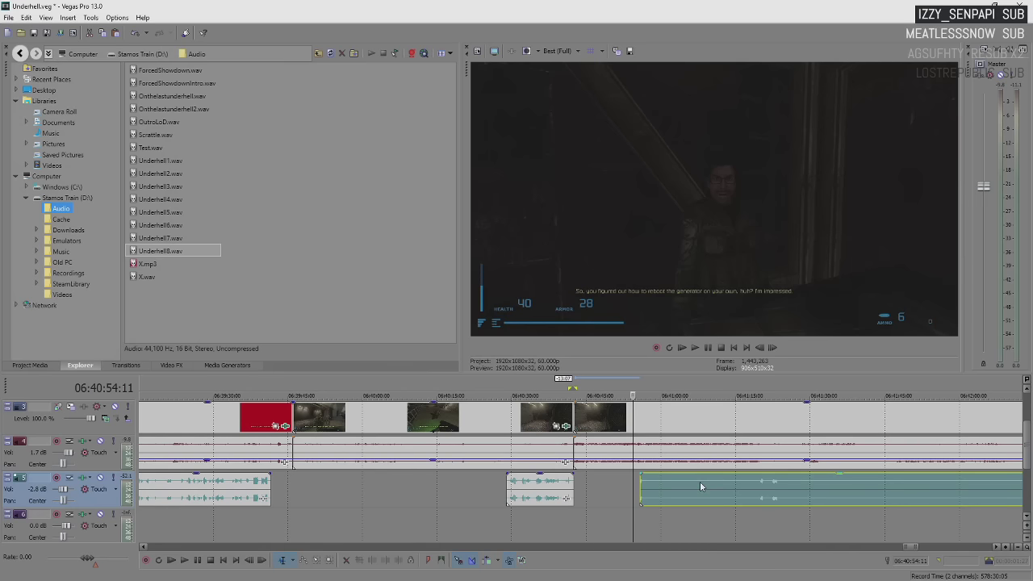
key(space)
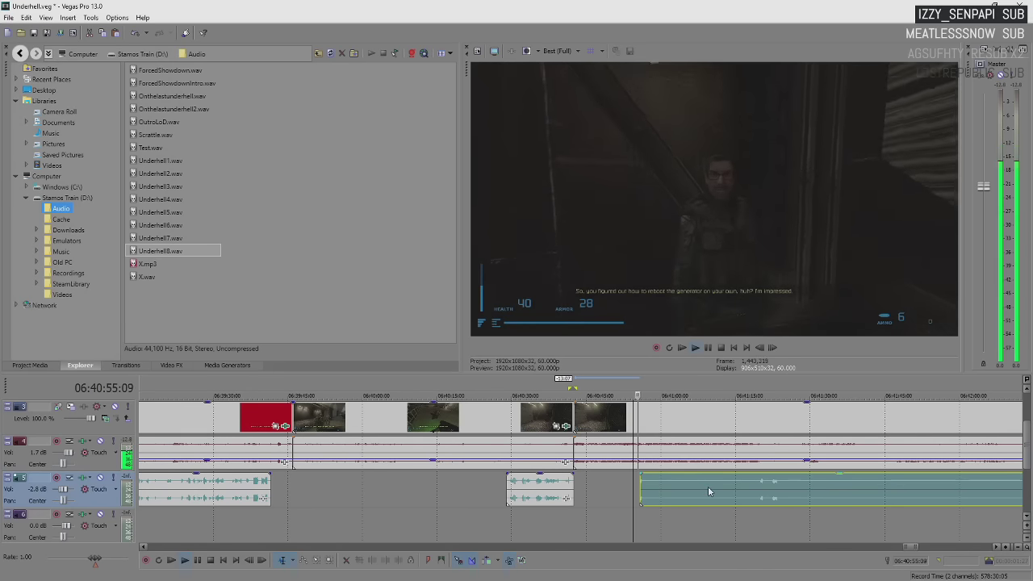
scroll(708, 485, up, 5)
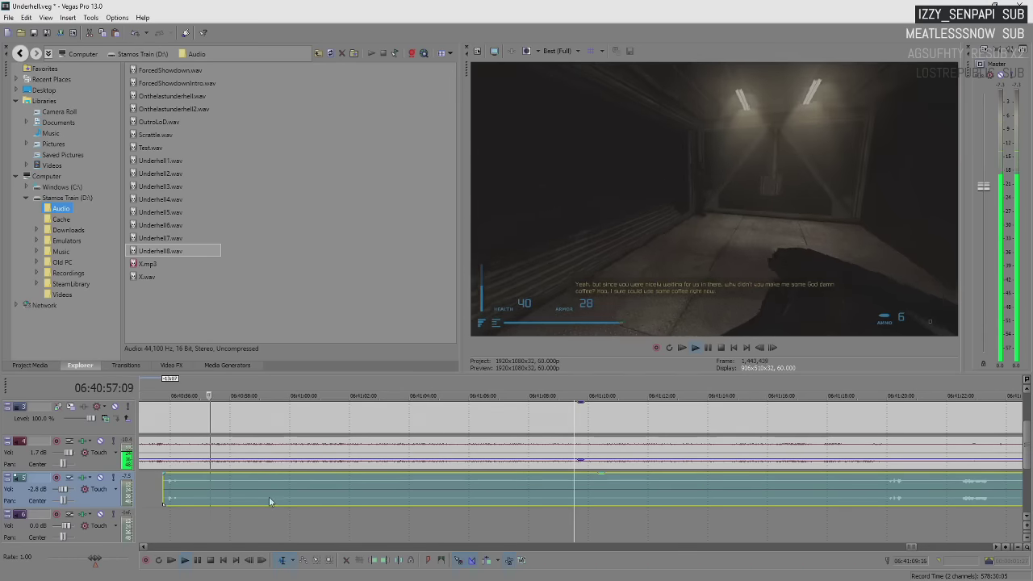
scroll(447, 493, down, 3)
drag(488, 501, 728, 501)
click(763, 501)
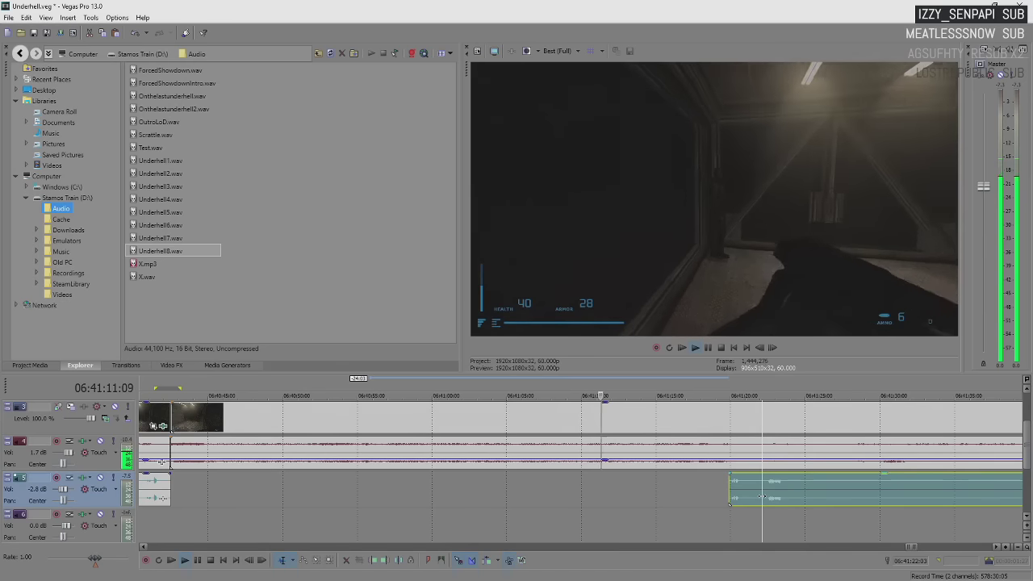
key(Return)
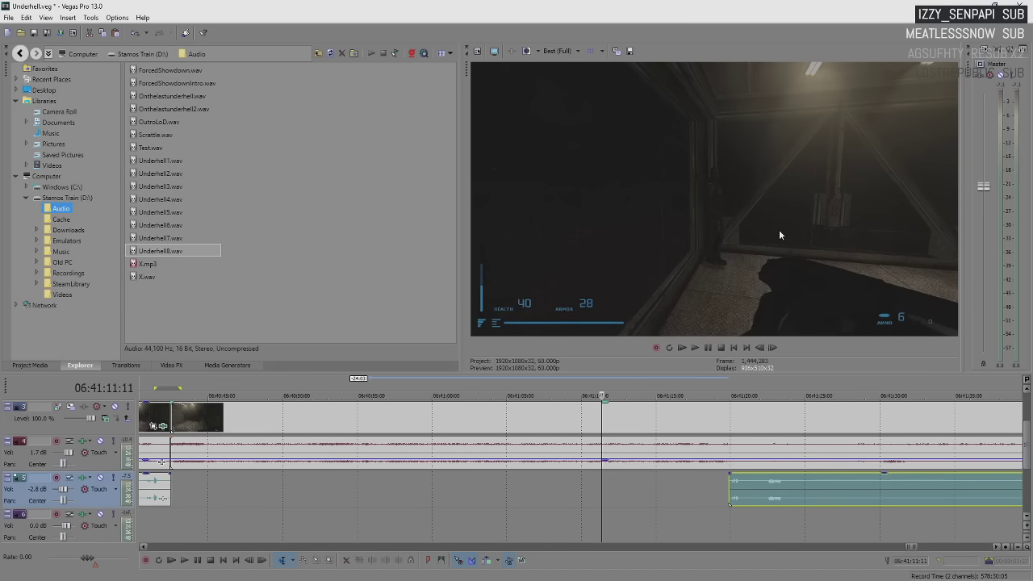
- Split the commentary at about 06:41:21 and trim the start of the later part to 06:42:26:20
key(space)
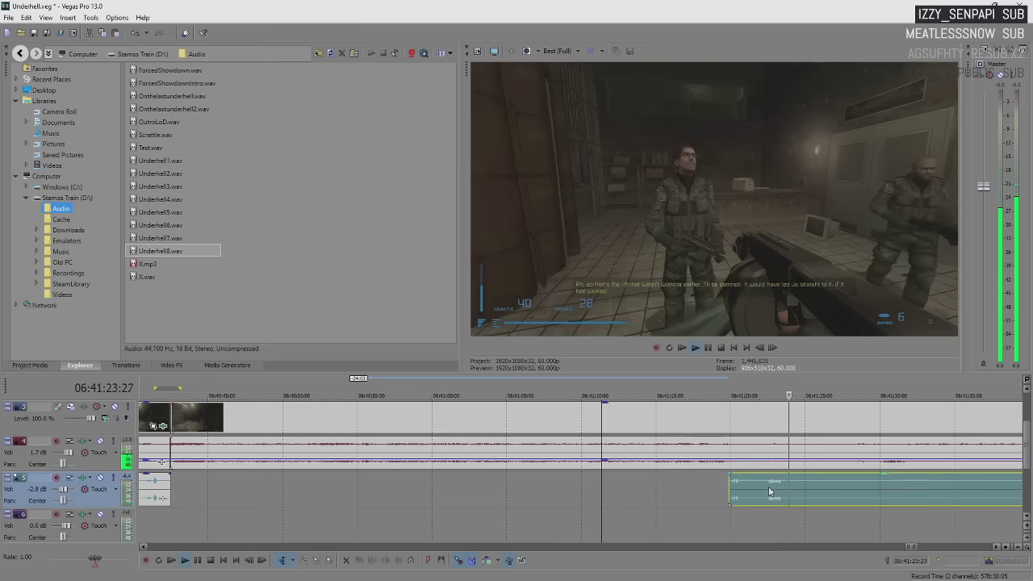
scroll(626, 483, down, 5)
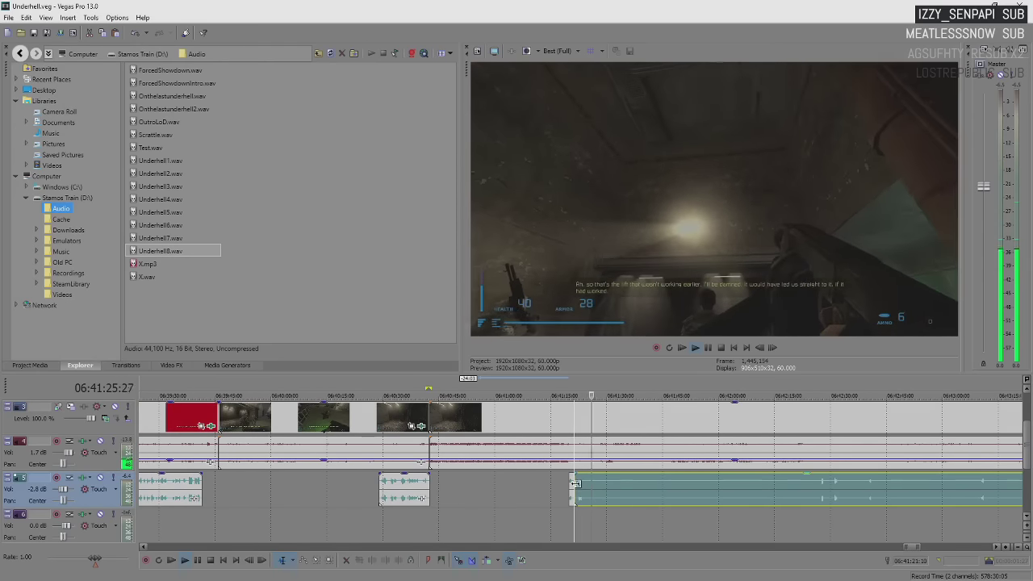
drag(575, 489, 820, 493)
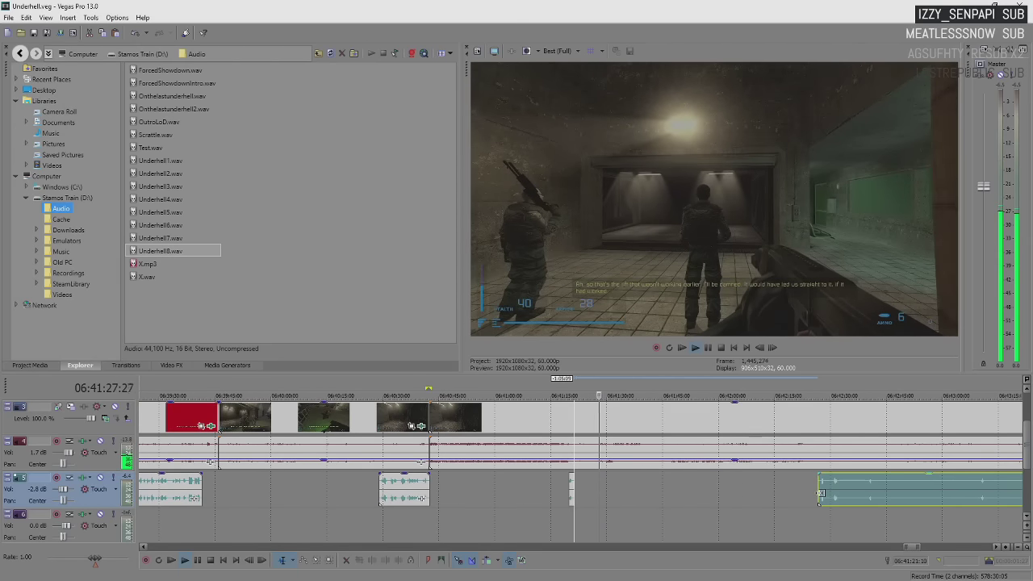
click(819, 493)
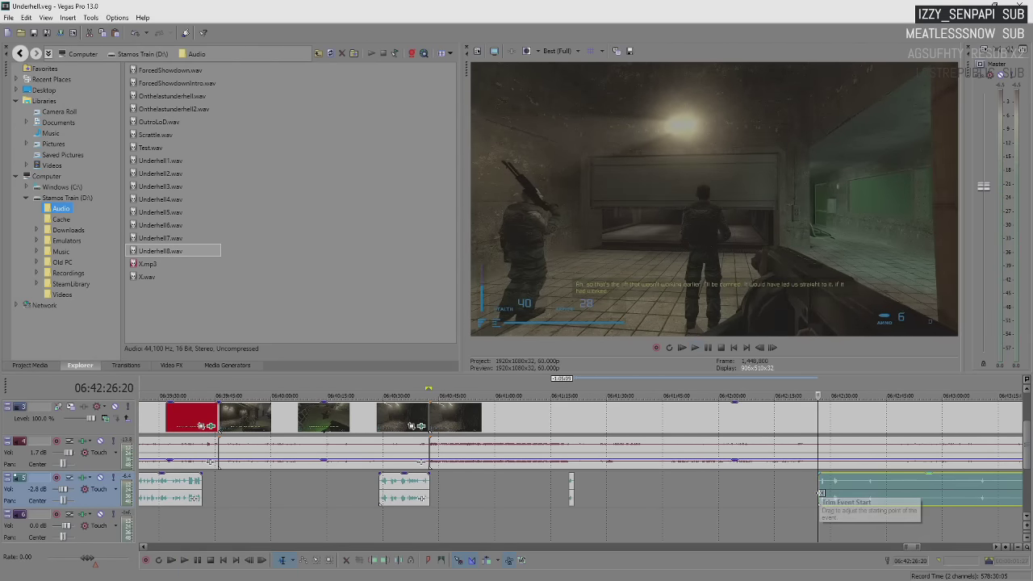
- Play the footage from 06:41:51:19 through the commentary clip that begins at 06:42:26:20 to review it
click(686, 485)
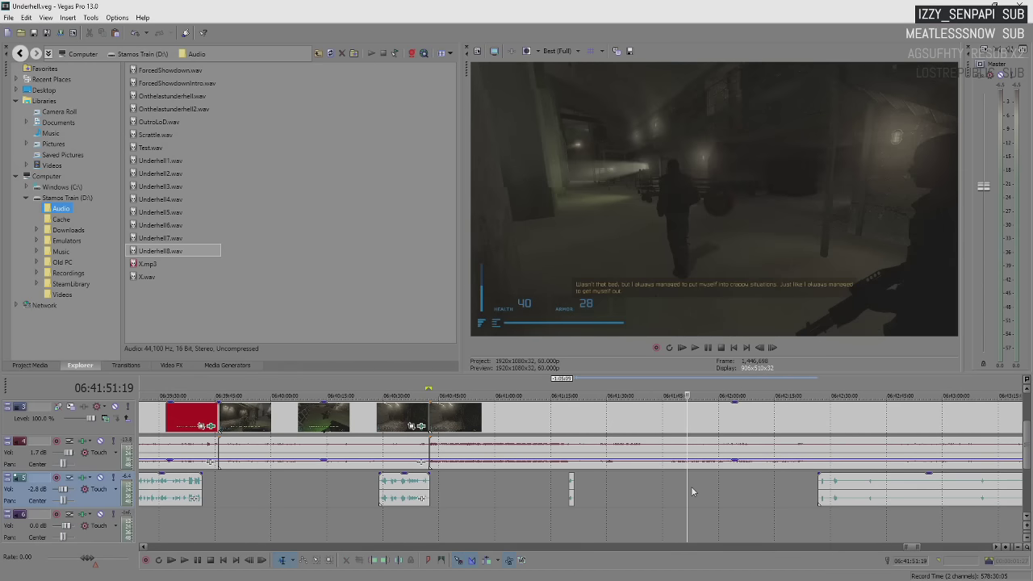
key(space)
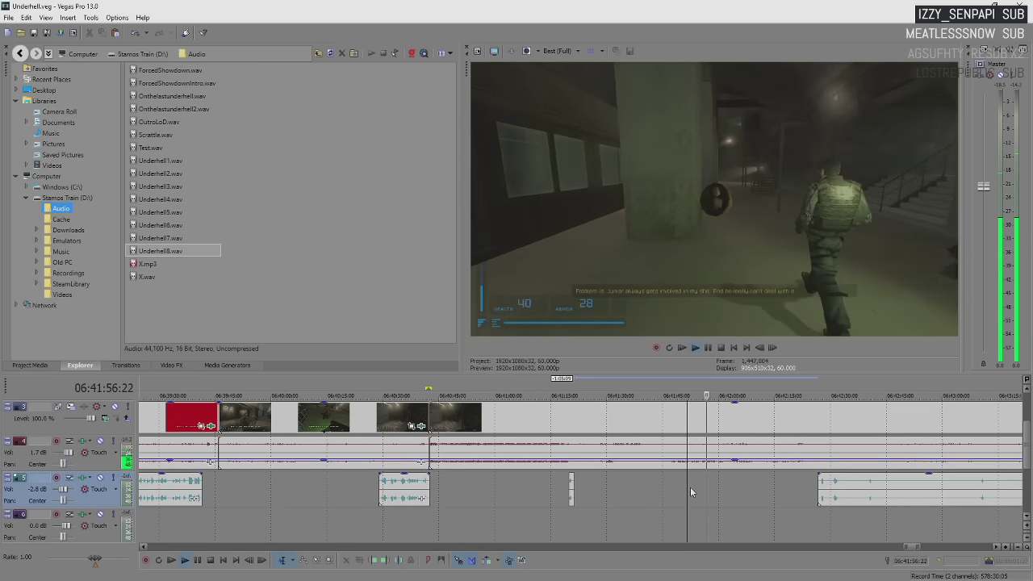
scroll(690, 486, down, 3)
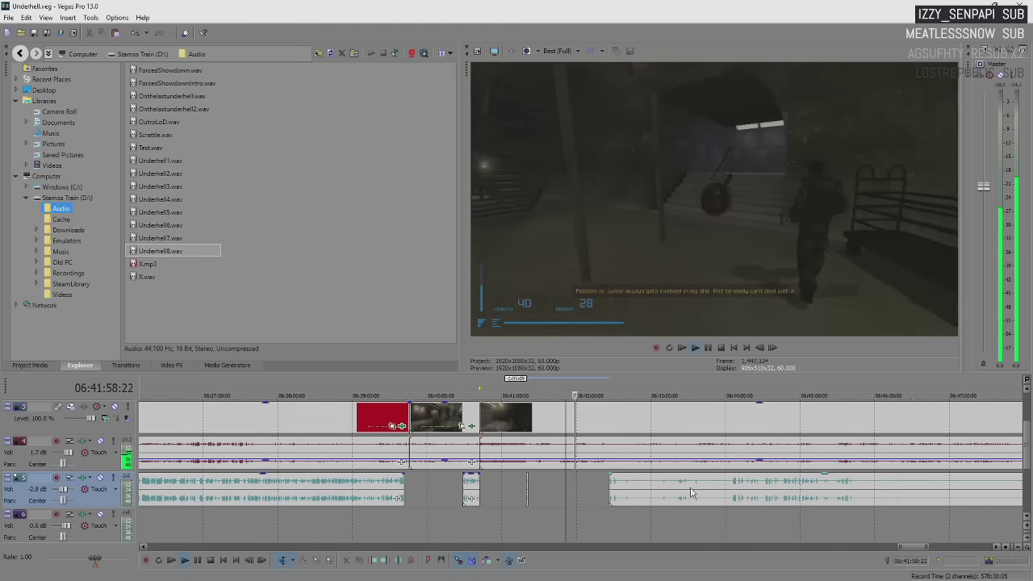
click(608, 483)
scroll(609, 483, up, 3)
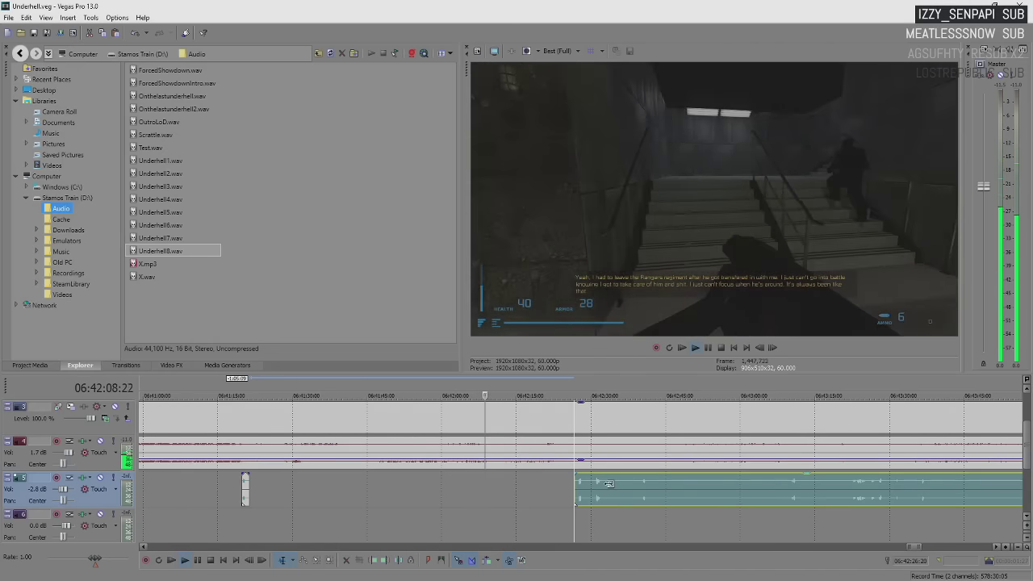
key(space)
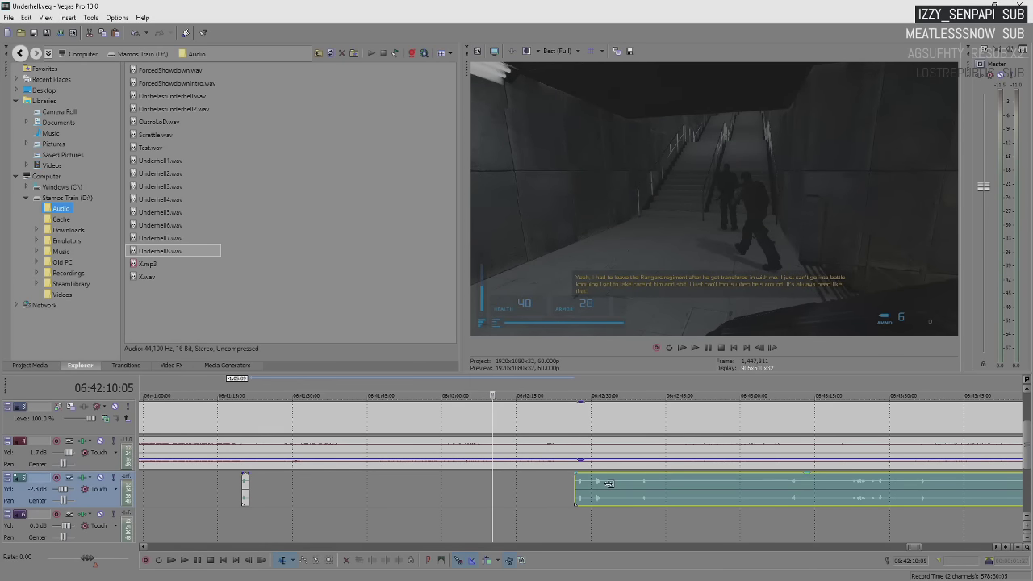
key(space)
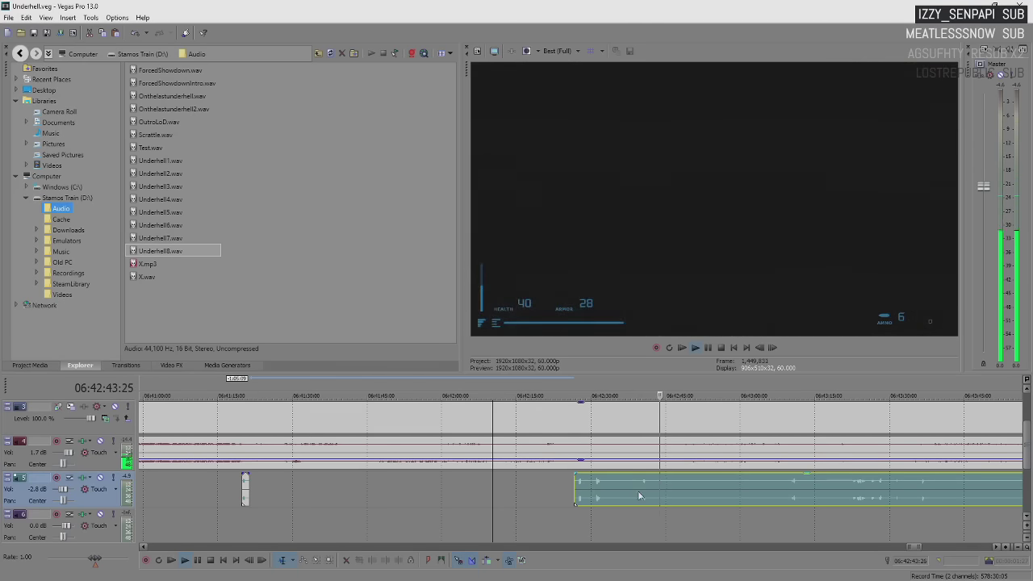
- Split the commentary at about 06:42:44 and trim the start of the later part to about 06:43:09
scroll(665, 498, down, 5)
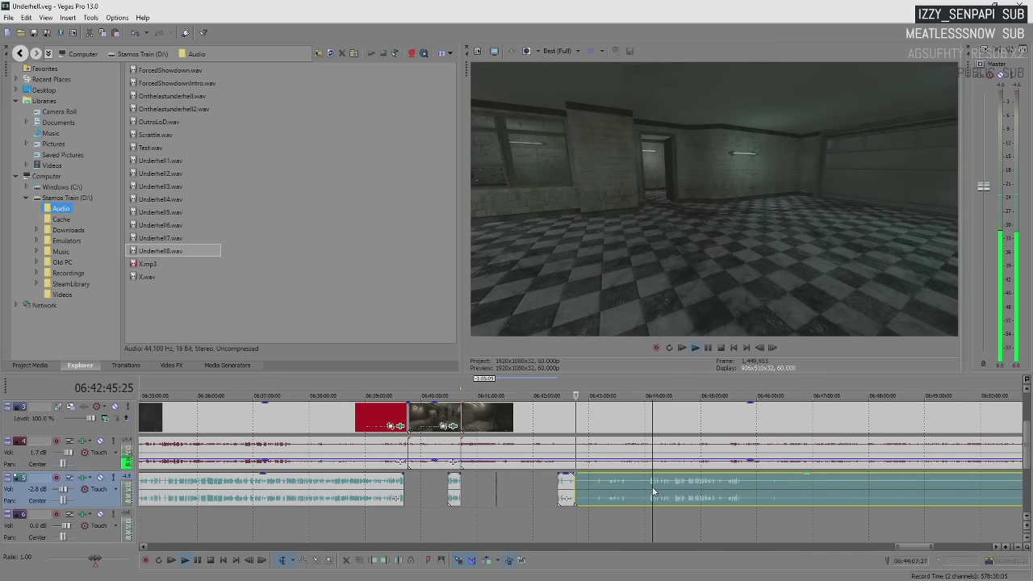
scroll(654, 490, up, 5)
key(space)
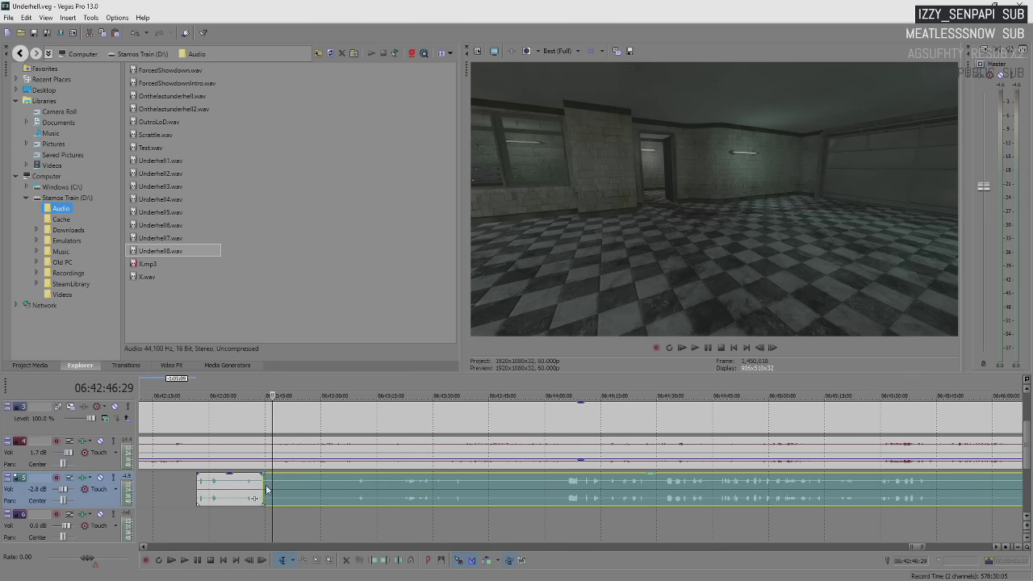
drag(265, 484, 370, 485)
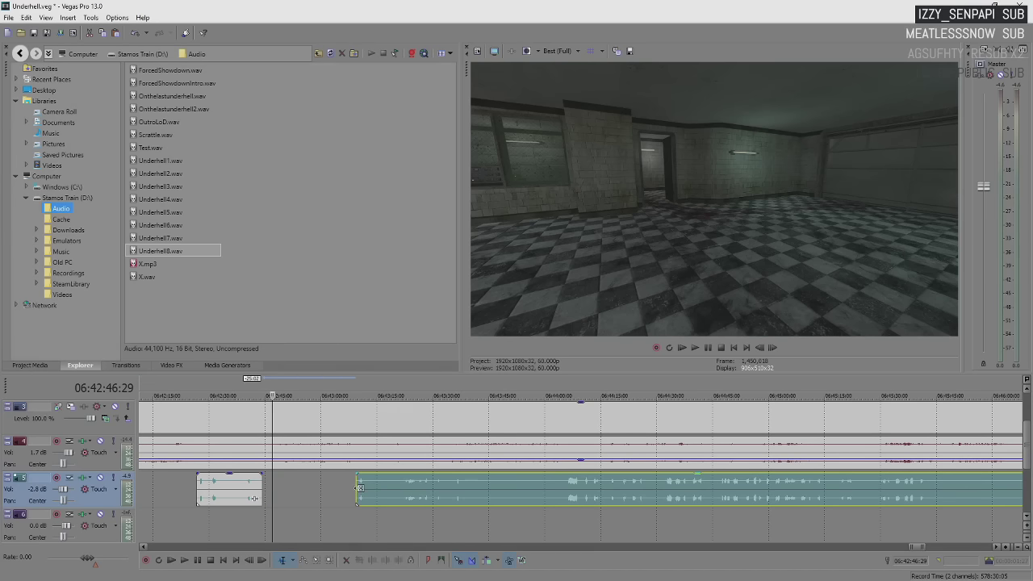
- Play on through the helicopter scene, split the commentary at 06:43:37:19 and trim the later part's start to about 06:44:05
key(space)
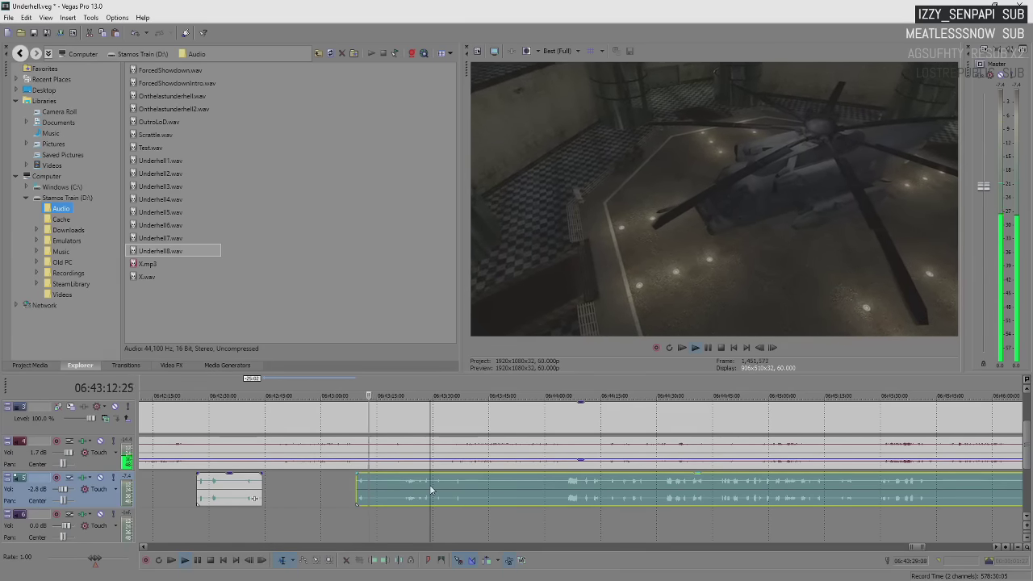
scroll(395, 489, up, 4)
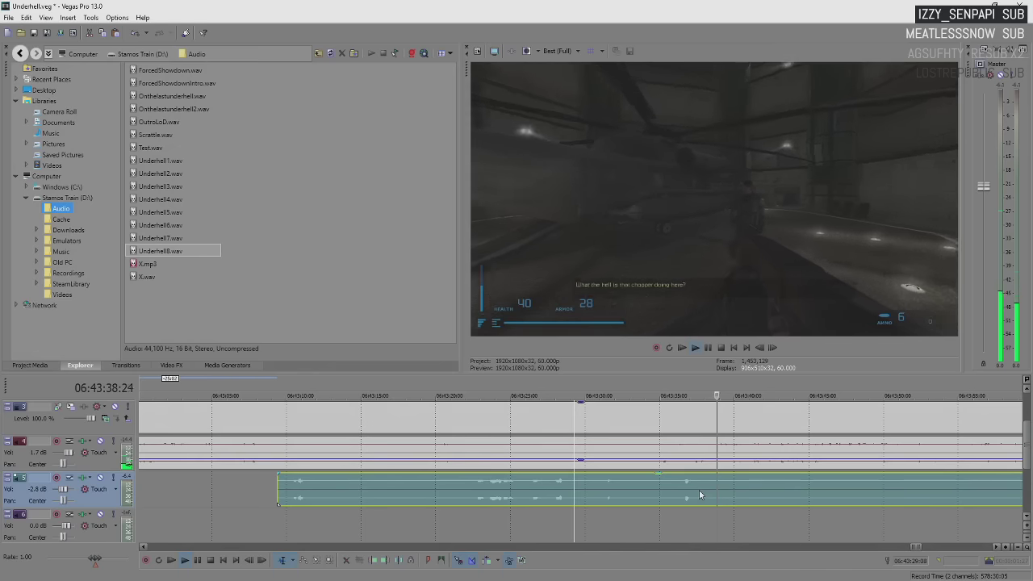
scroll(698, 490, down, 5)
key(s)
drag(575, 495, 639, 502)
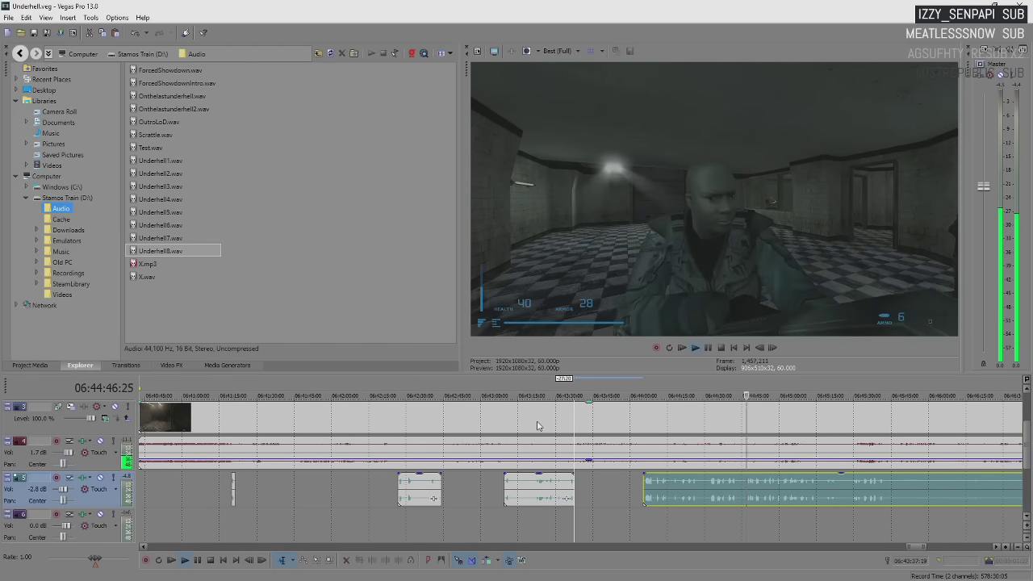
- Play the footage up to the loading pause near 06:45:22 and select all clips on every track
scroll(538, 425, down, 2)
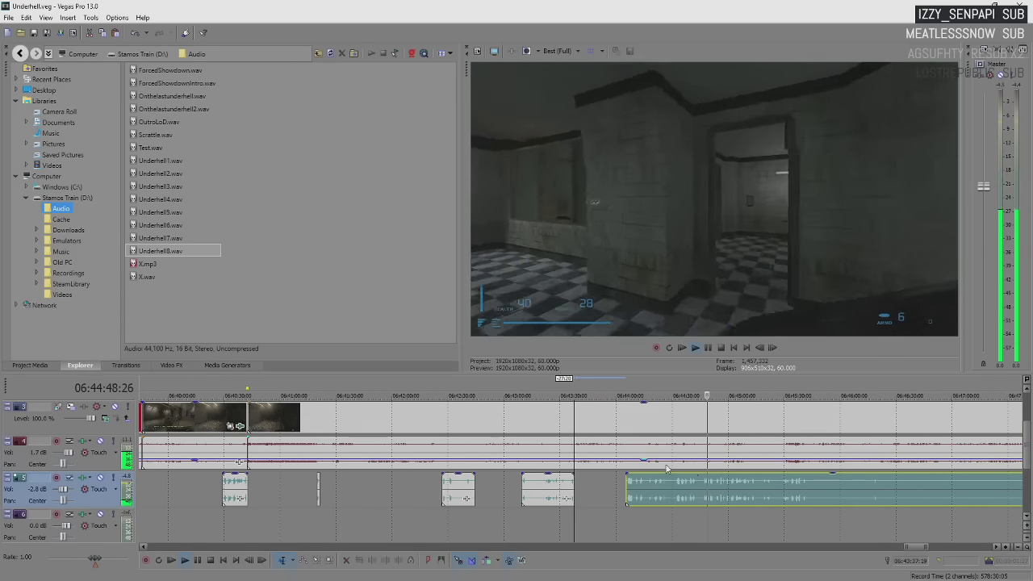
scroll(744, 488, up, 3)
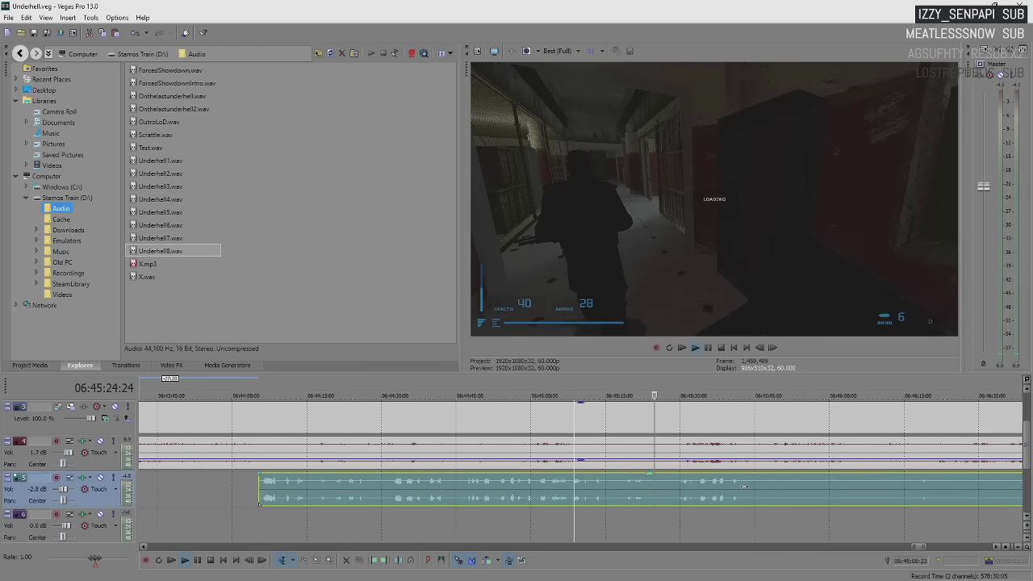
key(Return)
key(ctrl+a)
key(space)
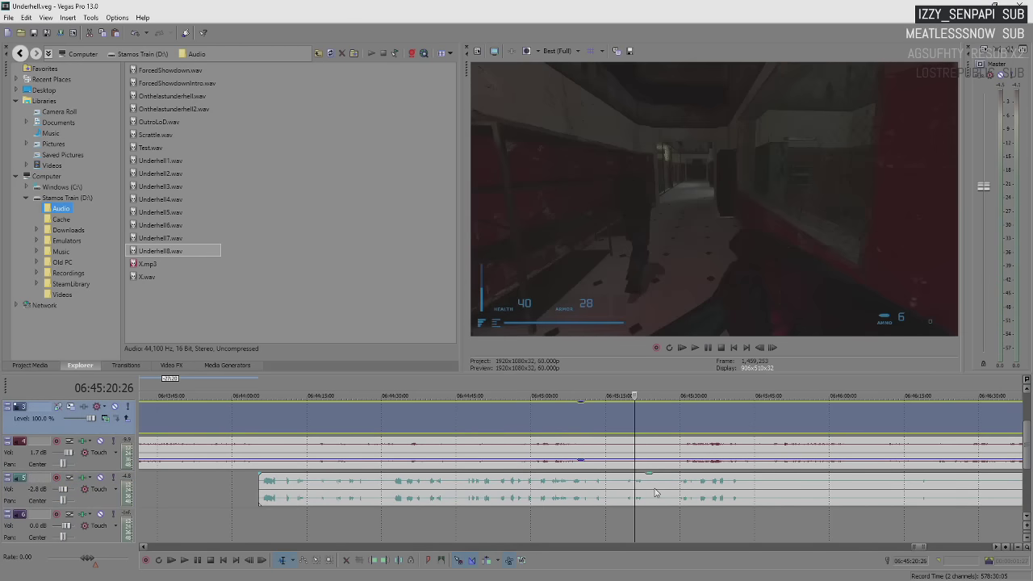
scroll(657, 490, up, 4)
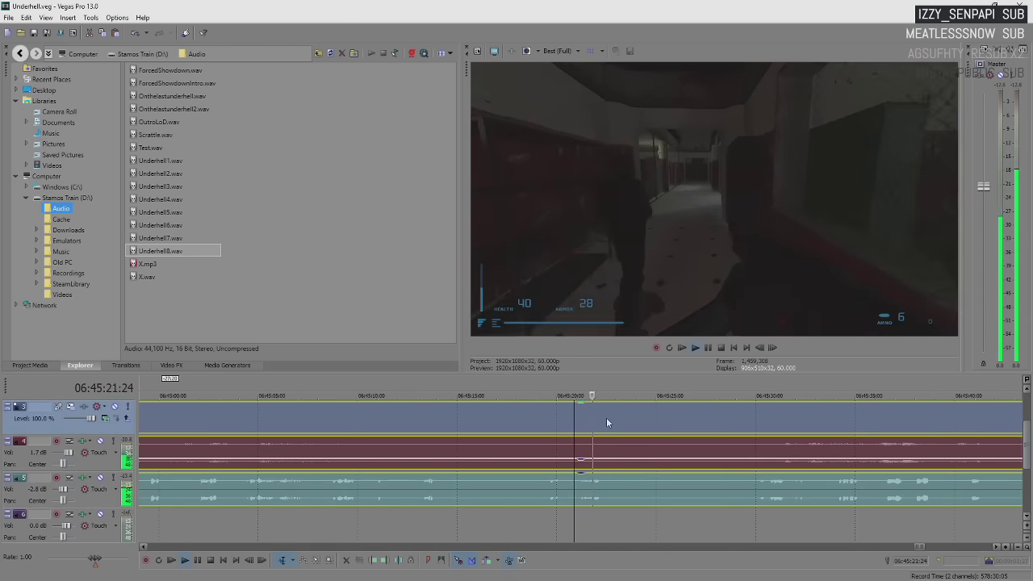
key(Return)
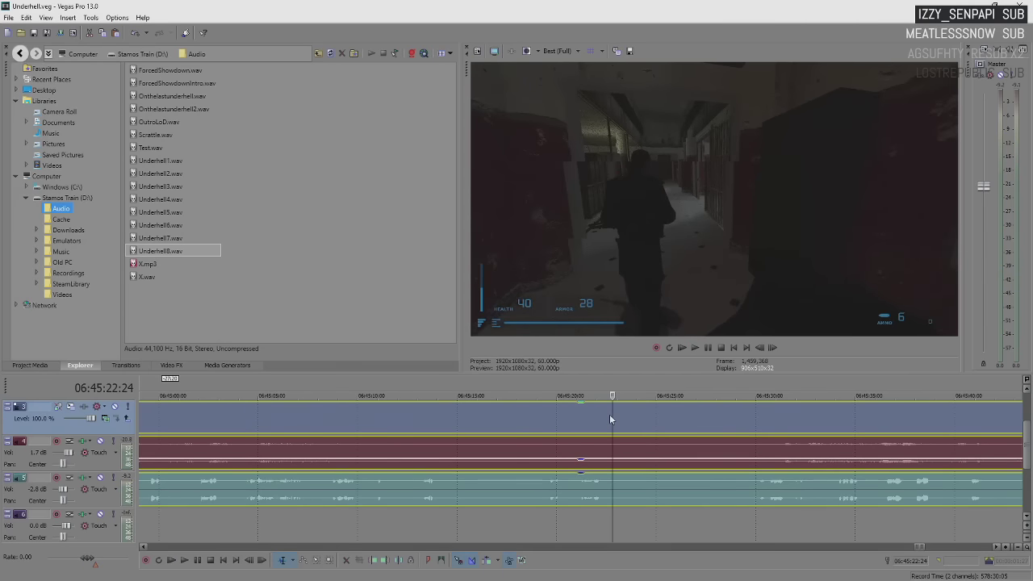
key(s)
click(605, 426)
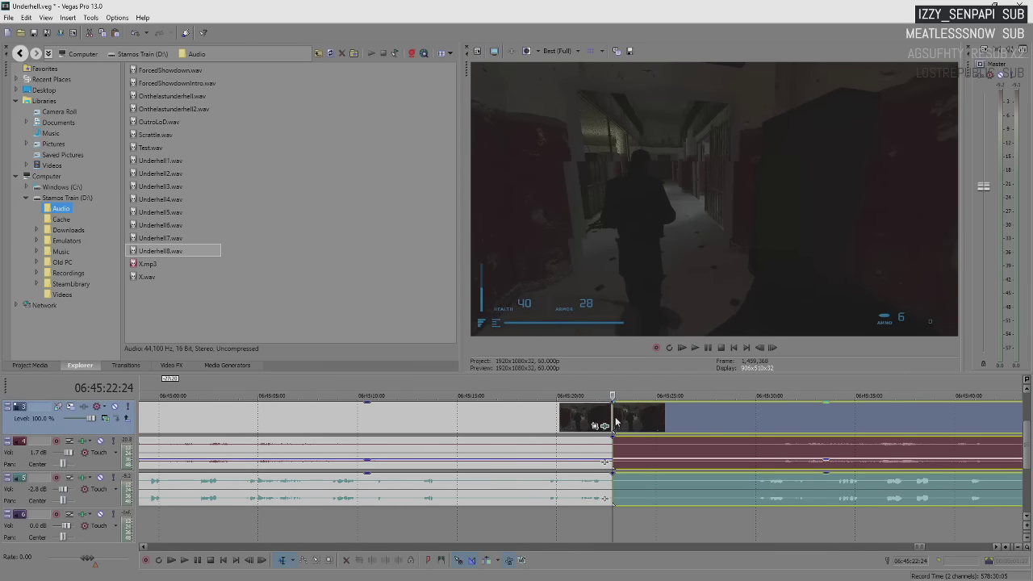
key(ctrl+z)
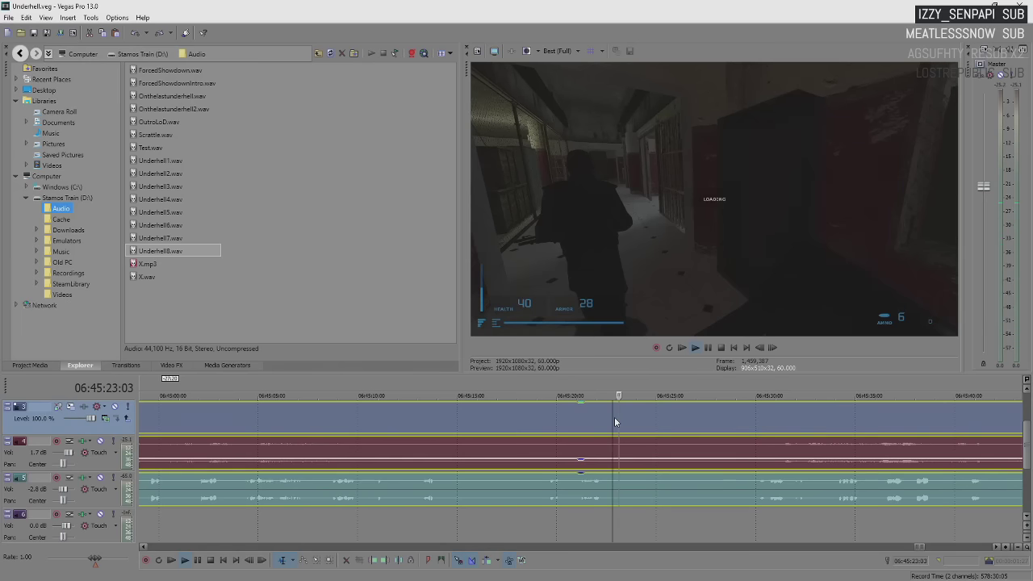
- Find the frame where the loading text first appears and split the video, game audio and commentary there, at 06:45:22:27
key(Left)
key(Left)
key(Left)
key(Left)
key(Left)
key(Left)
key(Left)
key(Left)
key(Left)
key(Left)
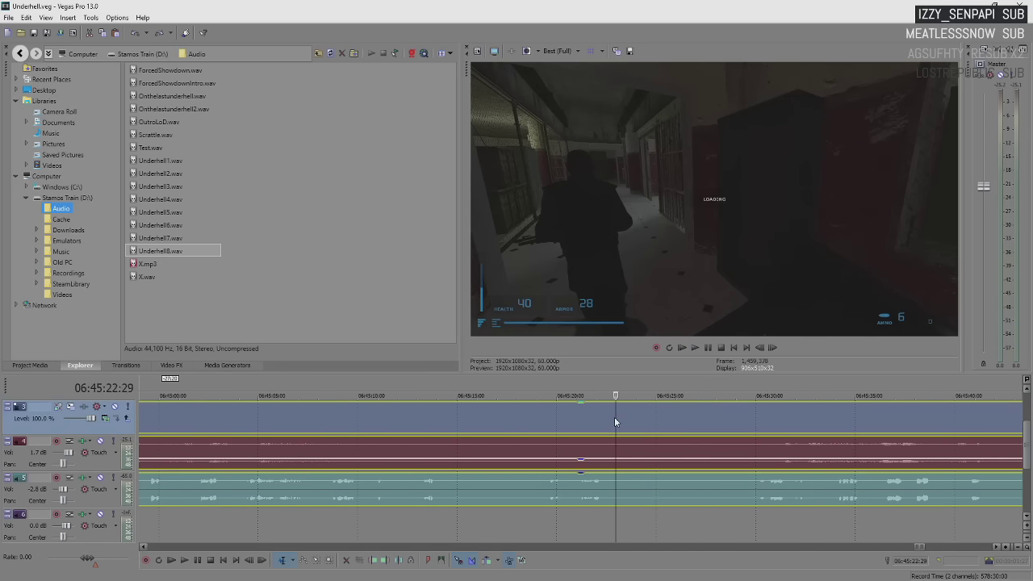
key(Left)
key(Left)
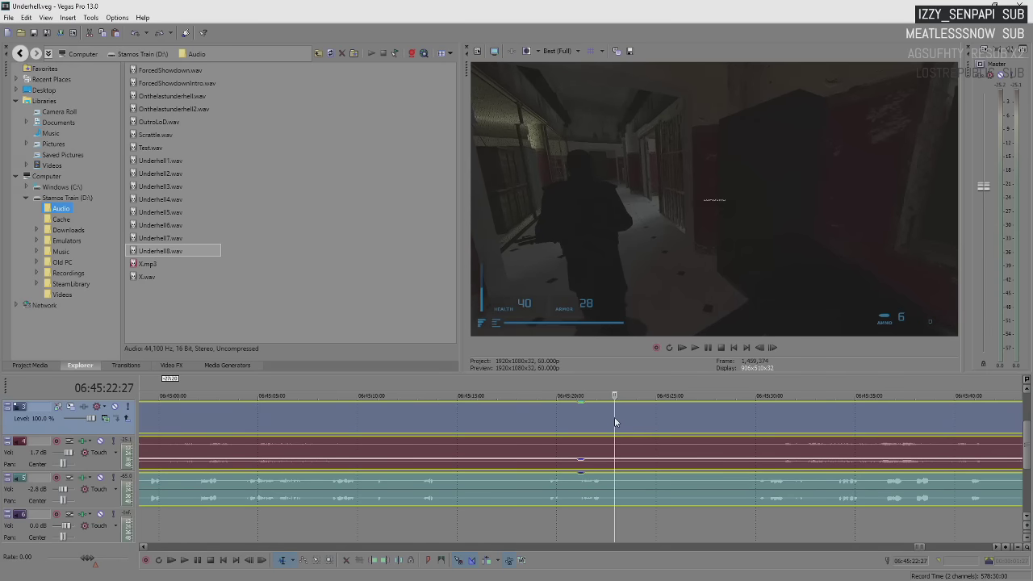
key(s)
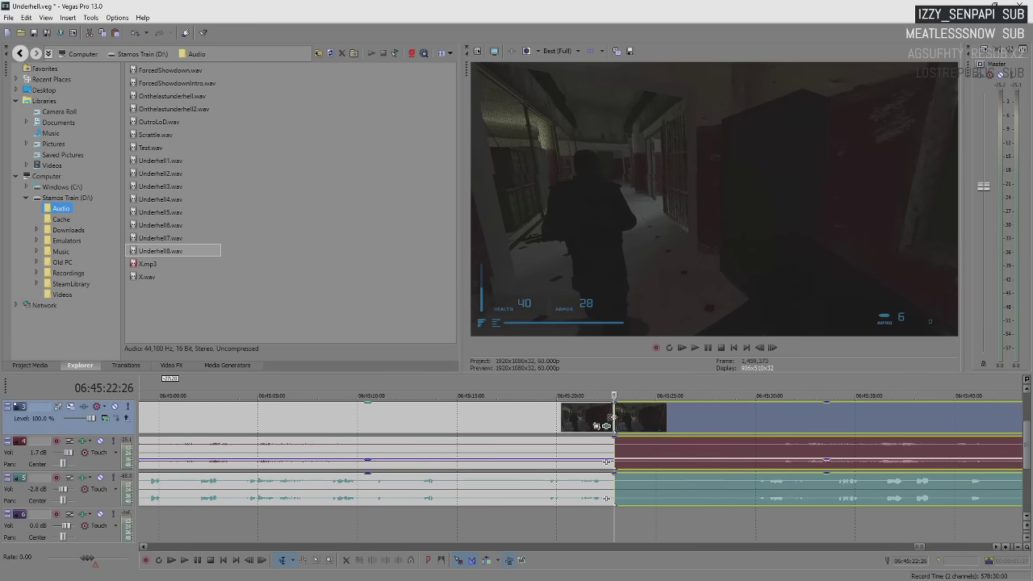
key(Right)
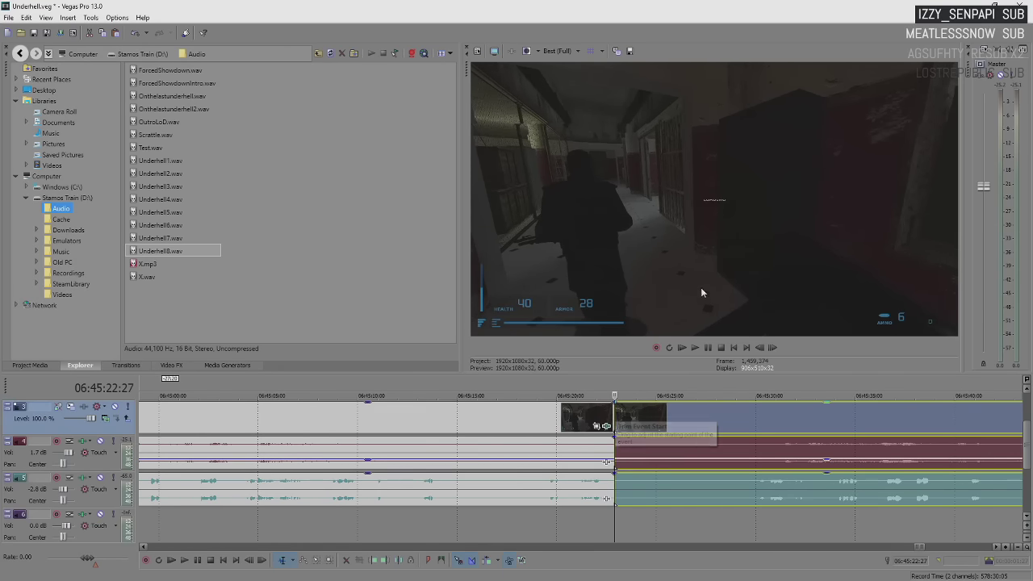
key(Left)
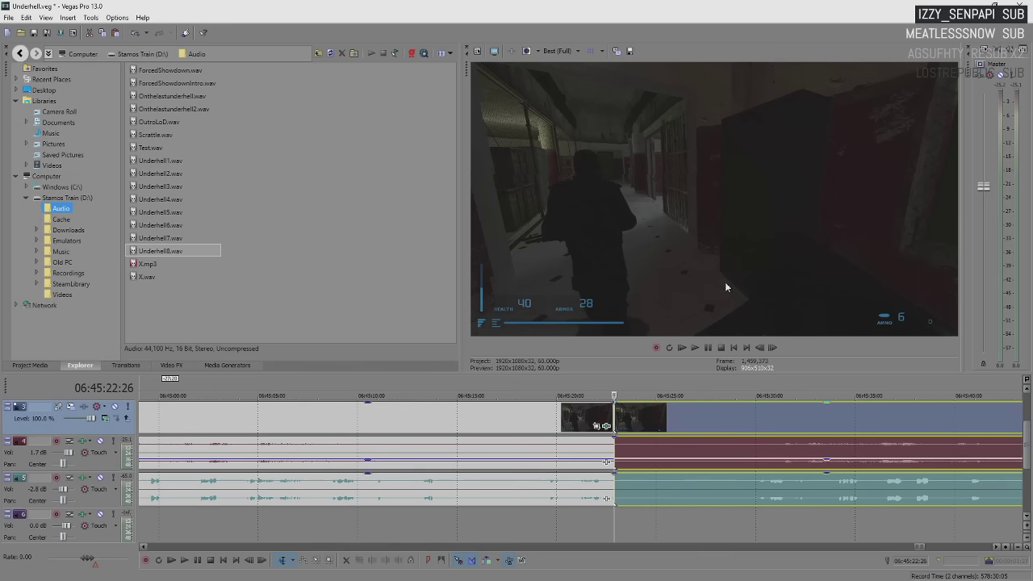
- Trim the loading screen from the start of the later clips and join them to the earlier ones with a 0:07 crossfade, reviewing the join
mouse_move(623, 425)
mouse_down()
mouse_move(747, 421)
mouse_move(627, 434)
mouse_up()
drag(584, 391, 634, 392)
key(space)
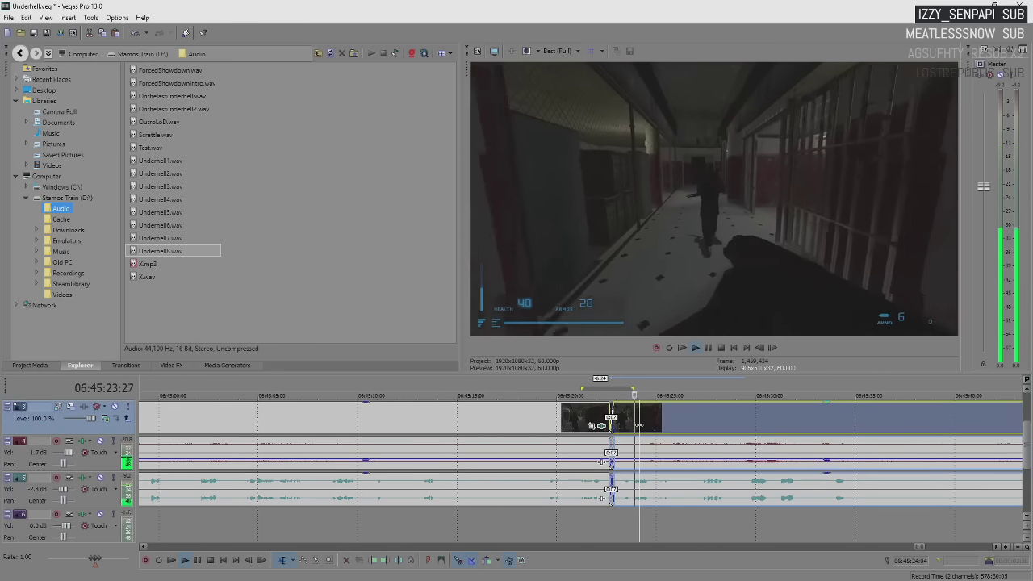
scroll(694, 432, down, 4)
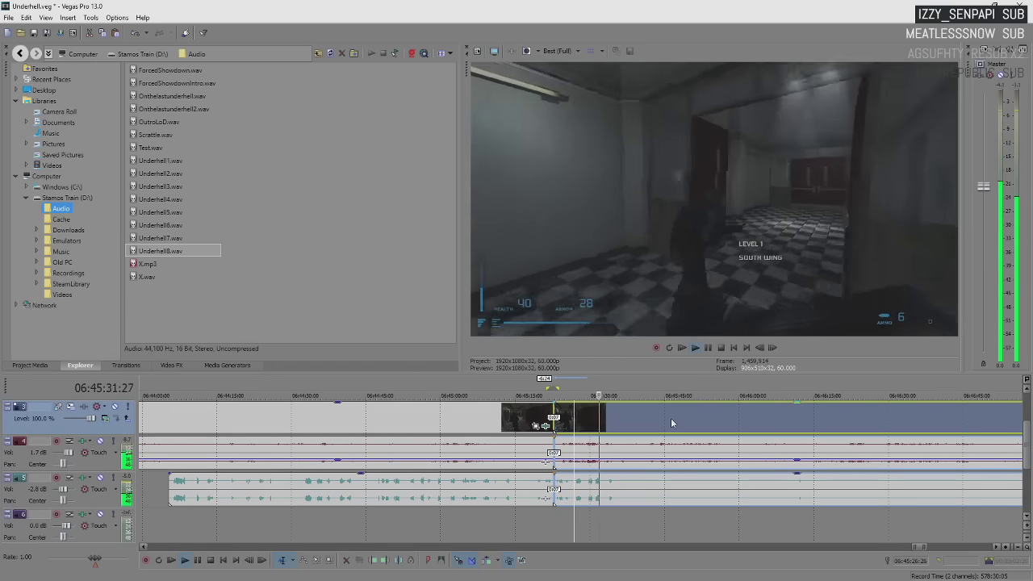
key(Return)
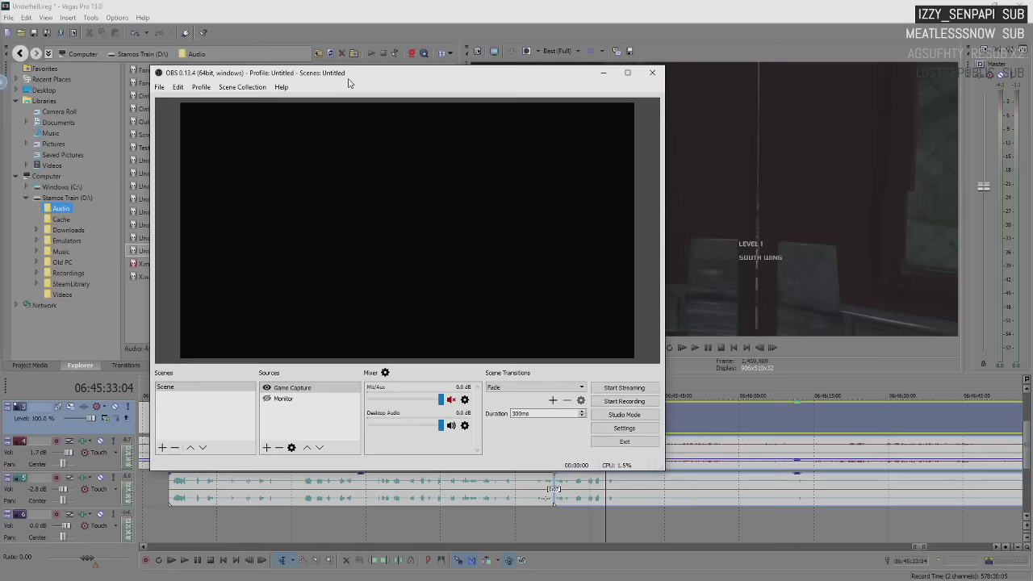
- Switch to OBS, check the device choices for the Mic/Aux source, keep Default, and close OBS
drag(341, 80, 384, 83)
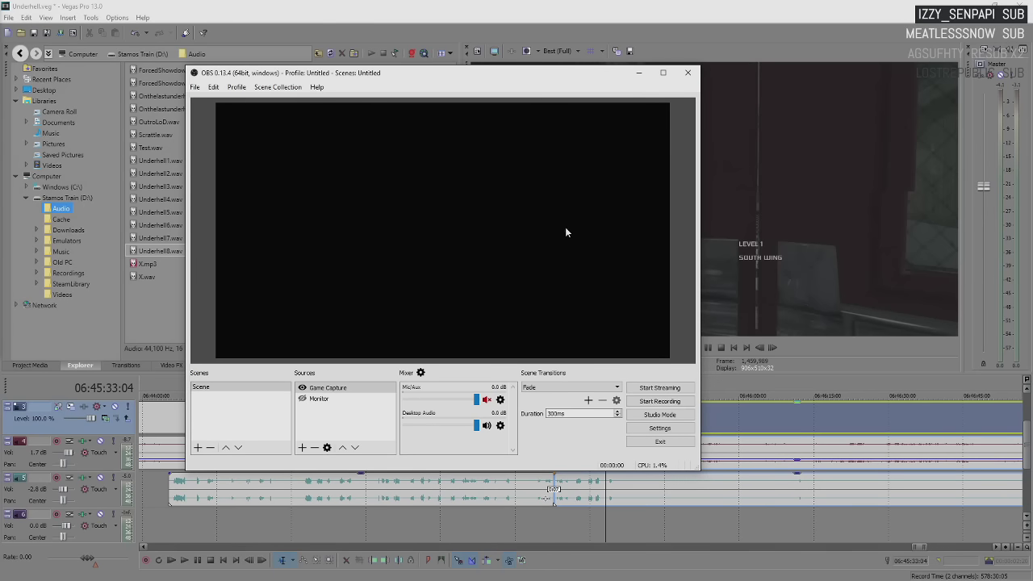
click(501, 400)
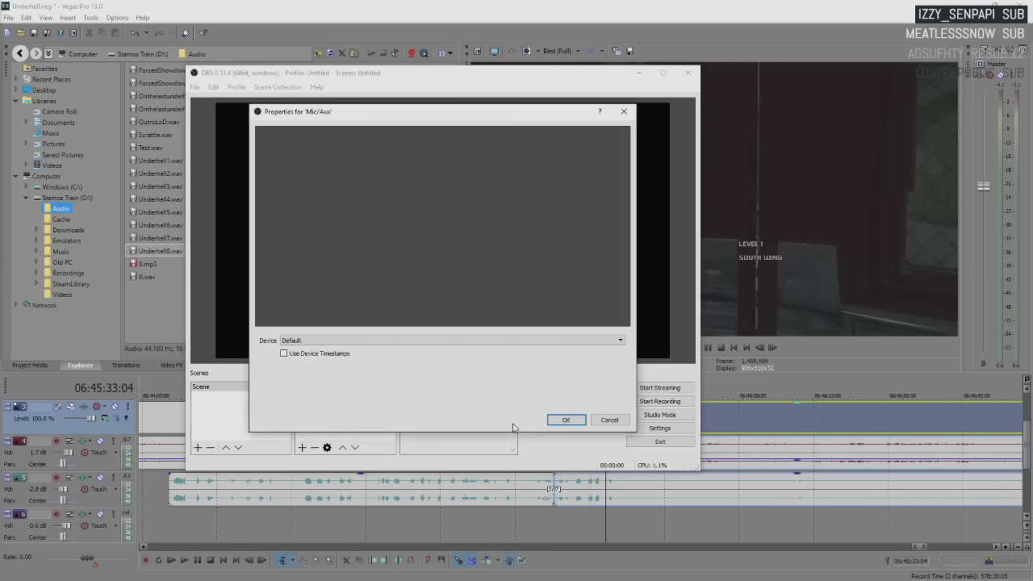
click(378, 342)
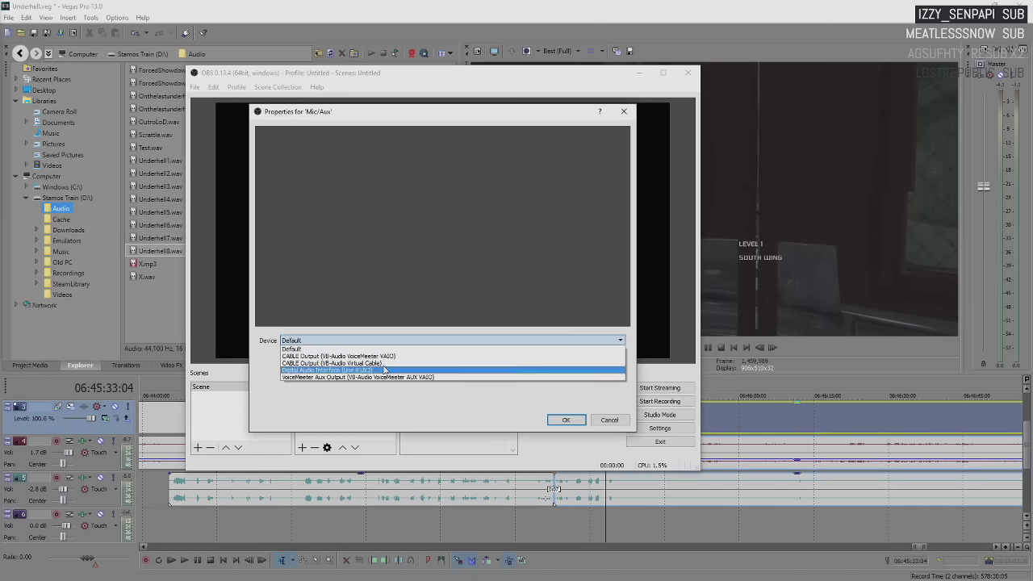
click(388, 348)
click(552, 420)
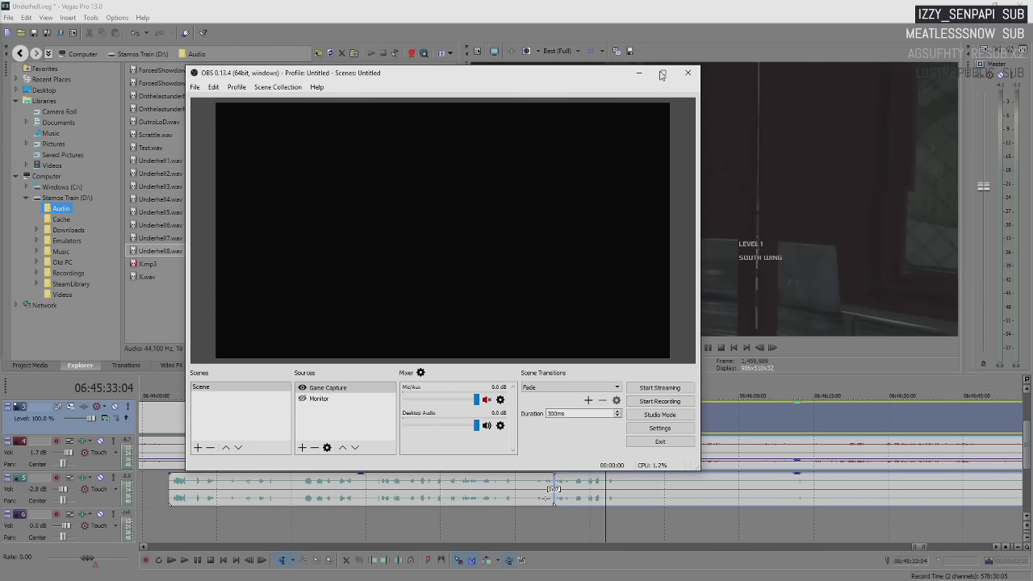
click(687, 72)
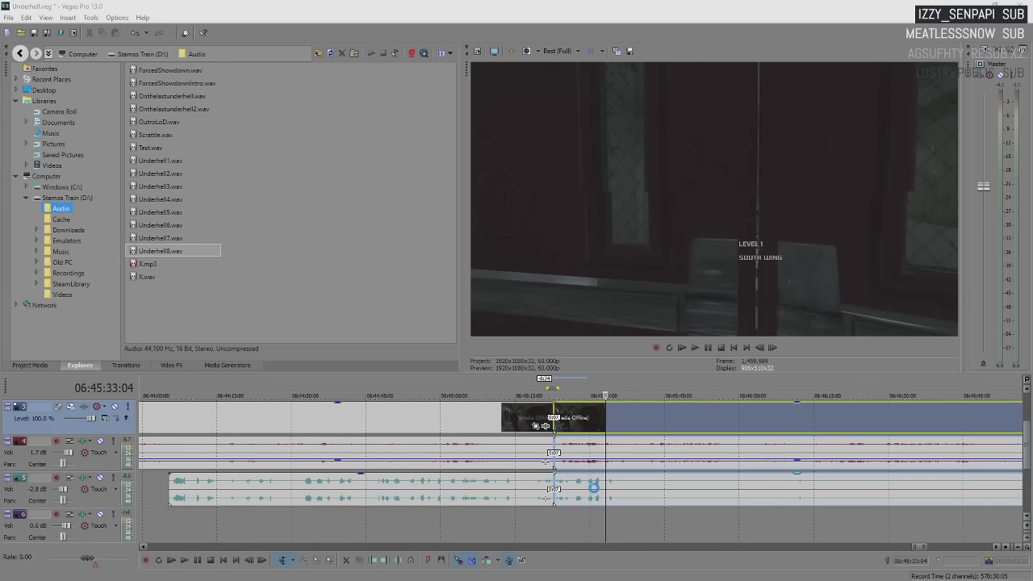
- Split the commentary at about 06:45:35 and trim the start of the later part to about 06:46:12
click(596, 491)
key(space)
scroll(611, 491, up, 3)
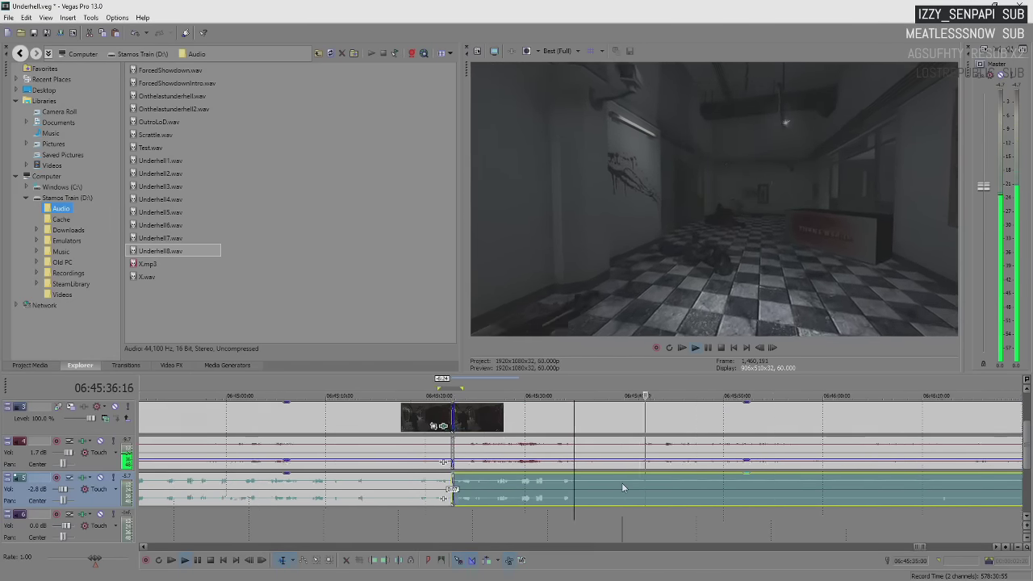
scroll(597, 486, down, 4)
drag(575, 484, 714, 493)
scroll(618, 428, down, 6)
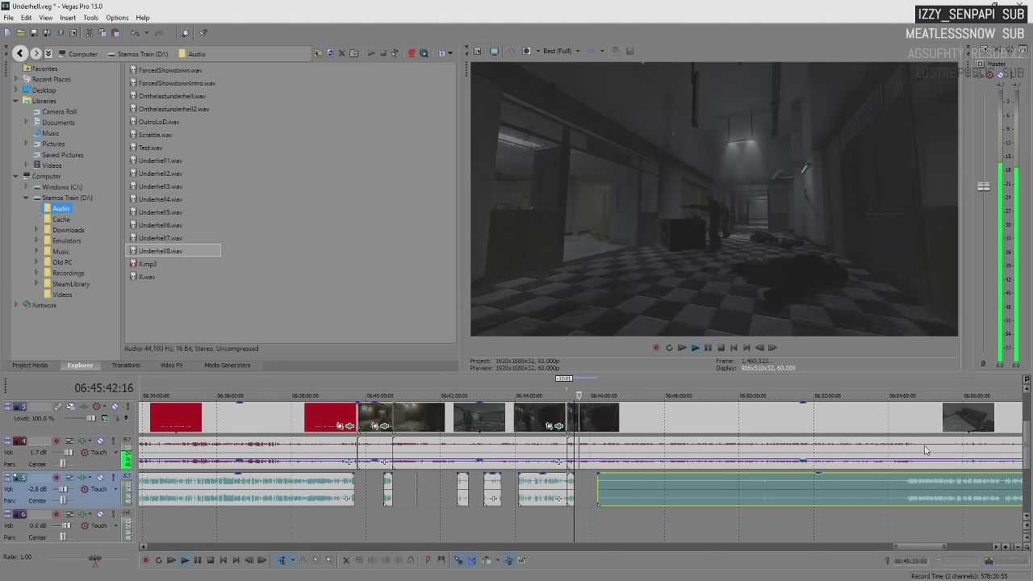
- Play the footage through the shooting and dialogue scene up to 06:46:14:19 to review it
key(space)
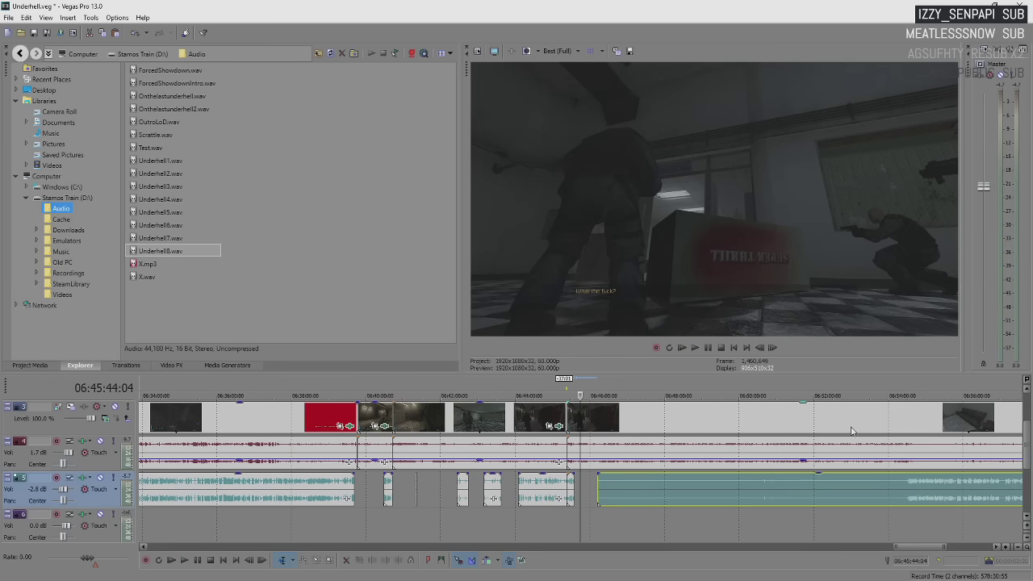
key(space)
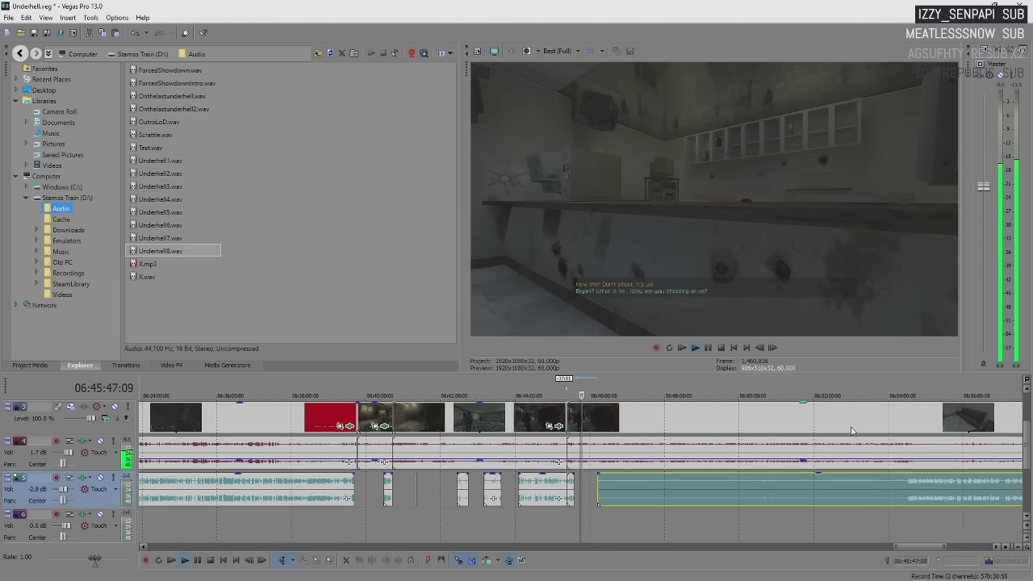
key(space)
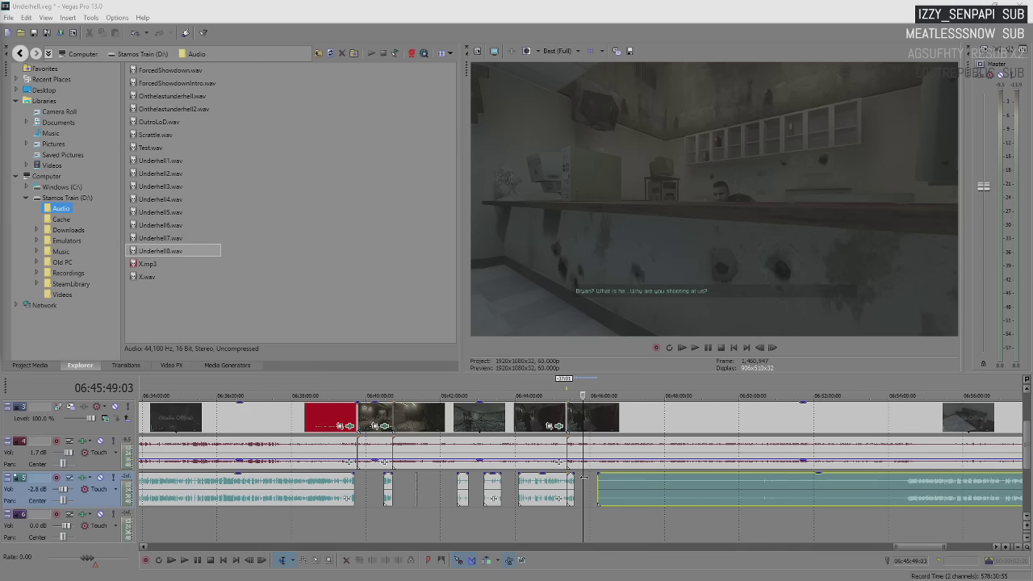
click(583, 476)
scroll(582, 476, up, 6)
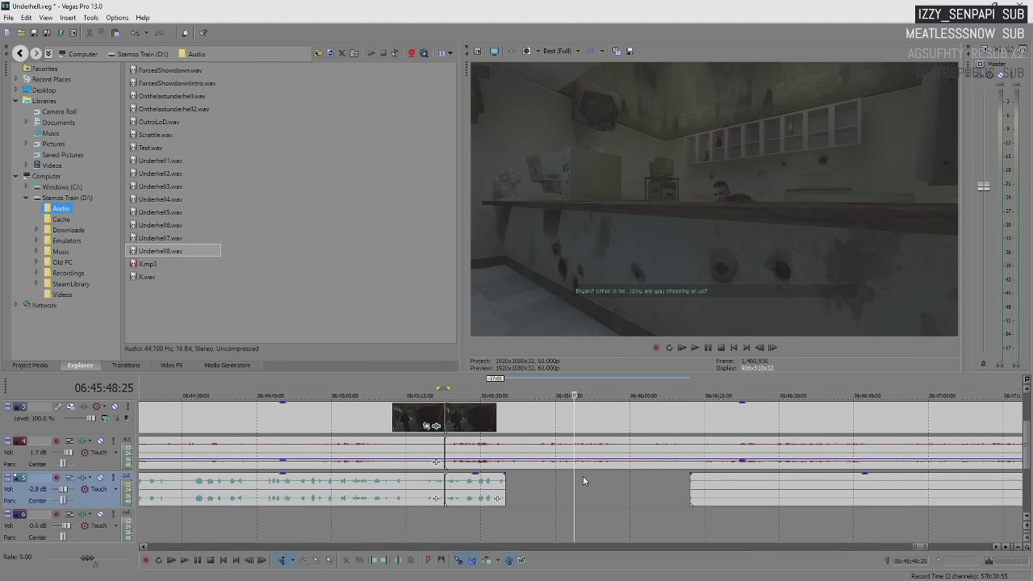
key(space)
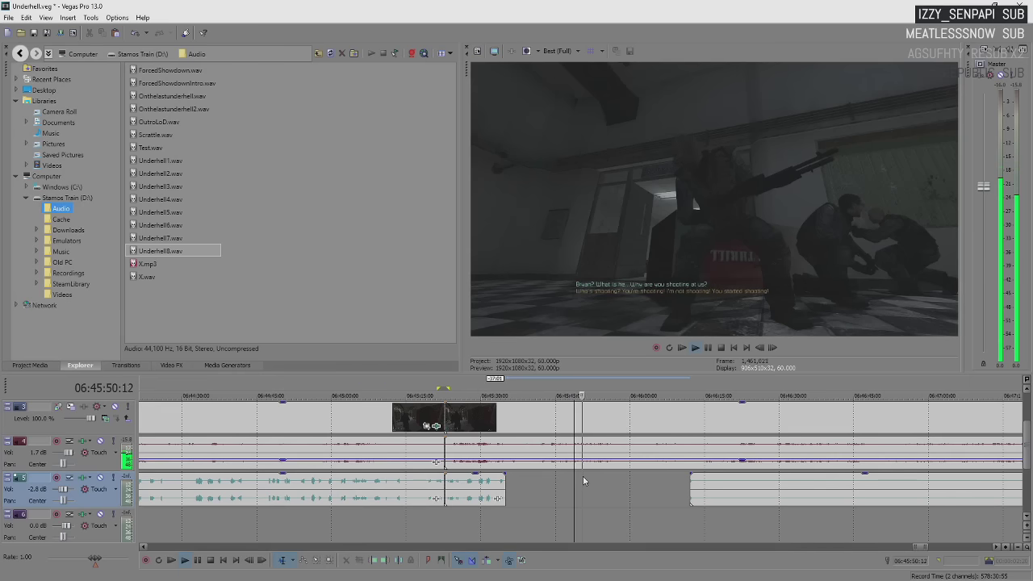
scroll(584, 481, right, 3)
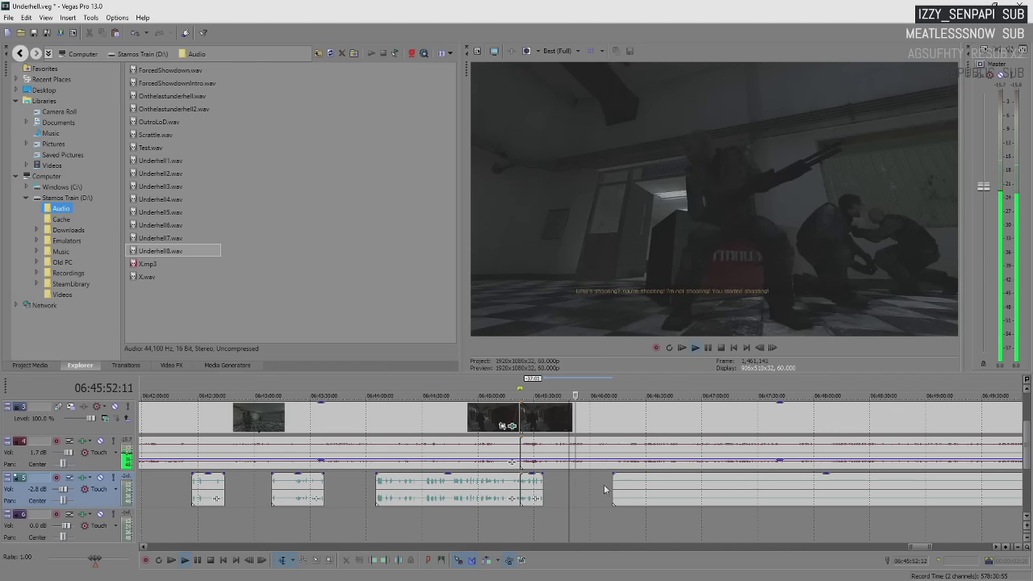
scroll(602, 489, up, 2)
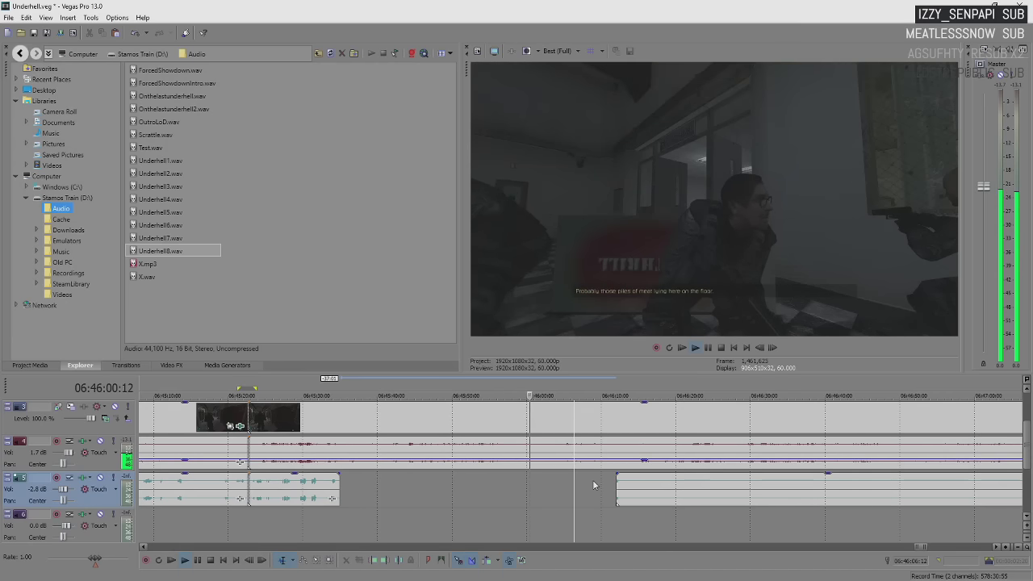
key(Return)
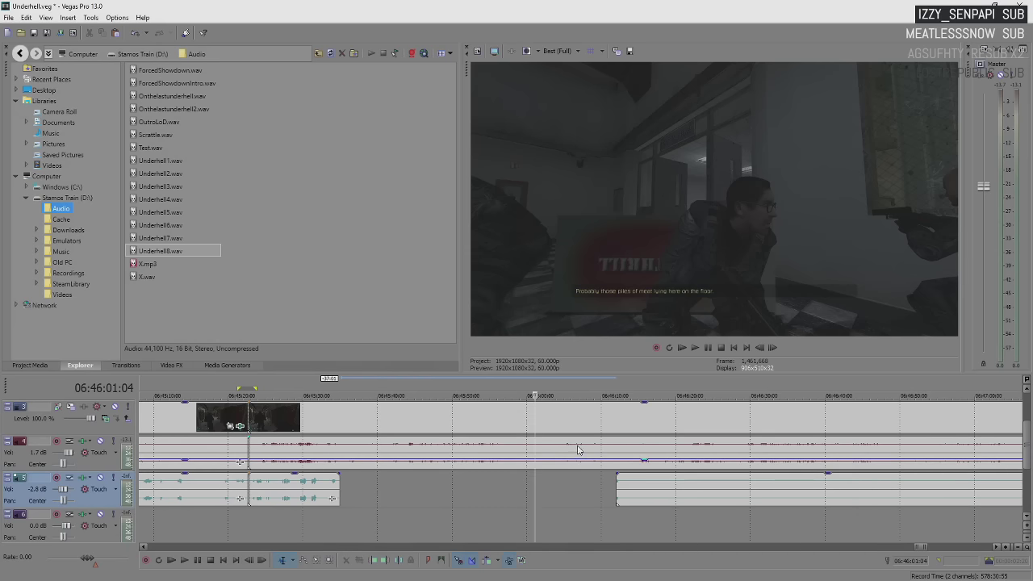
key(space)
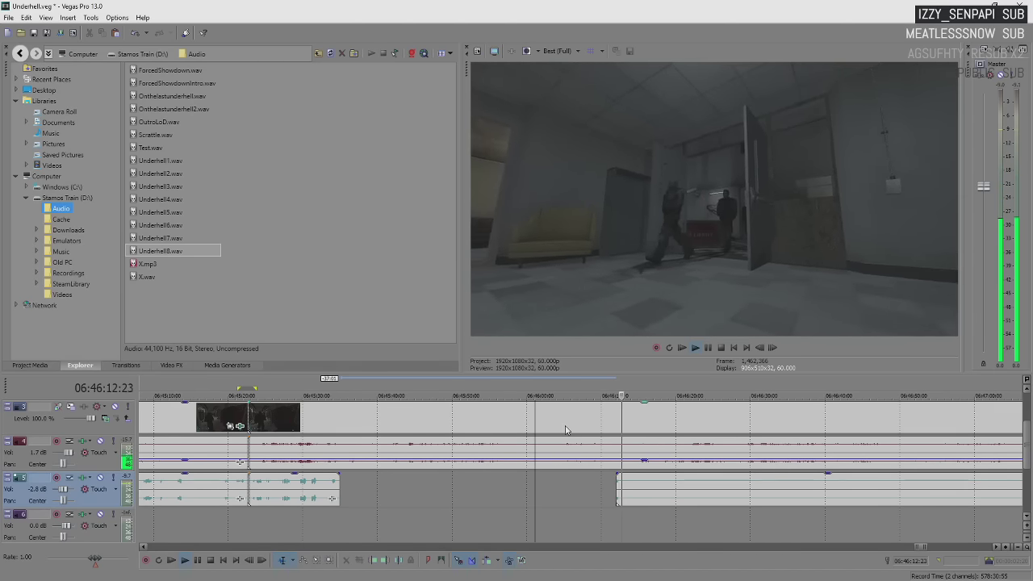
key(Return)
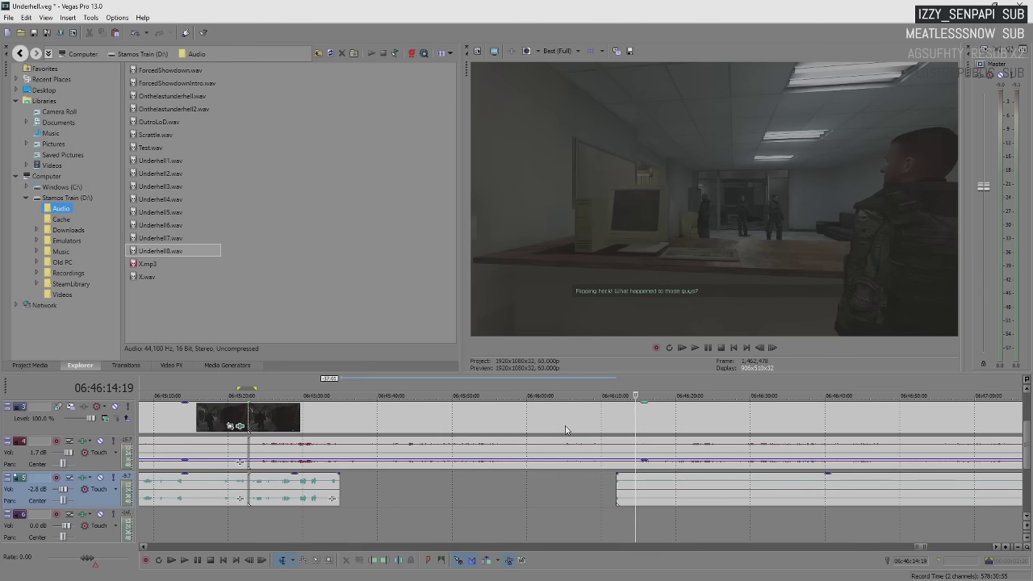
- Resume playback and trim the silent start of the next commentary clip to about 06:54:28, where speech begins
key(space)
scroll(686, 500, down, 5)
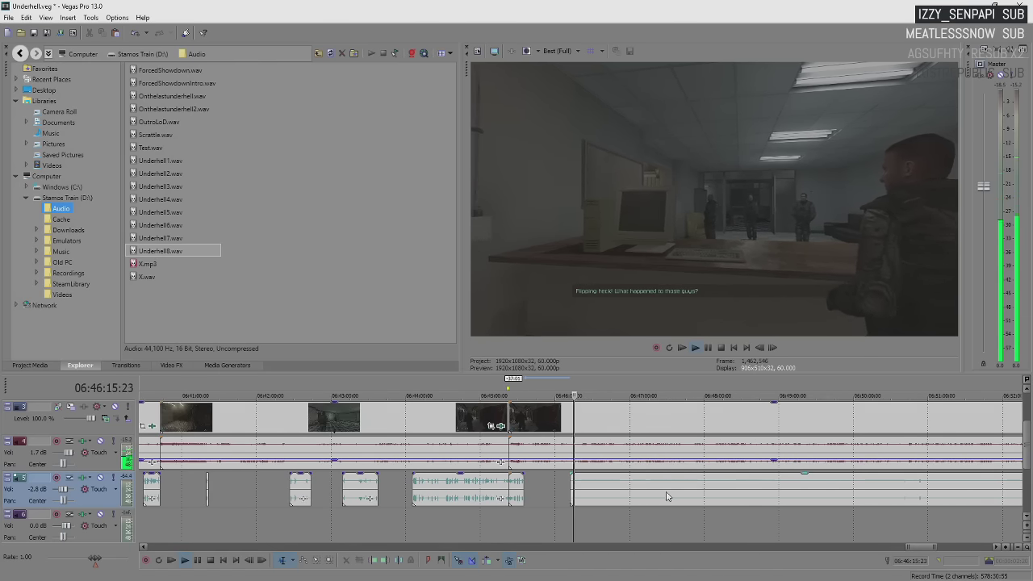
scroll(667, 496, down, 3)
click(617, 489)
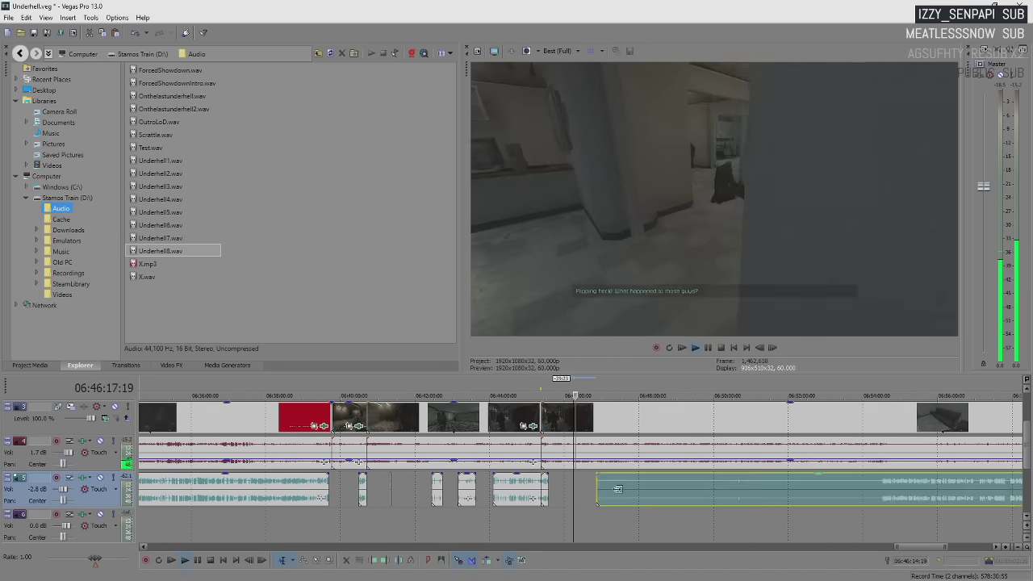
drag(597, 491, 882, 497)
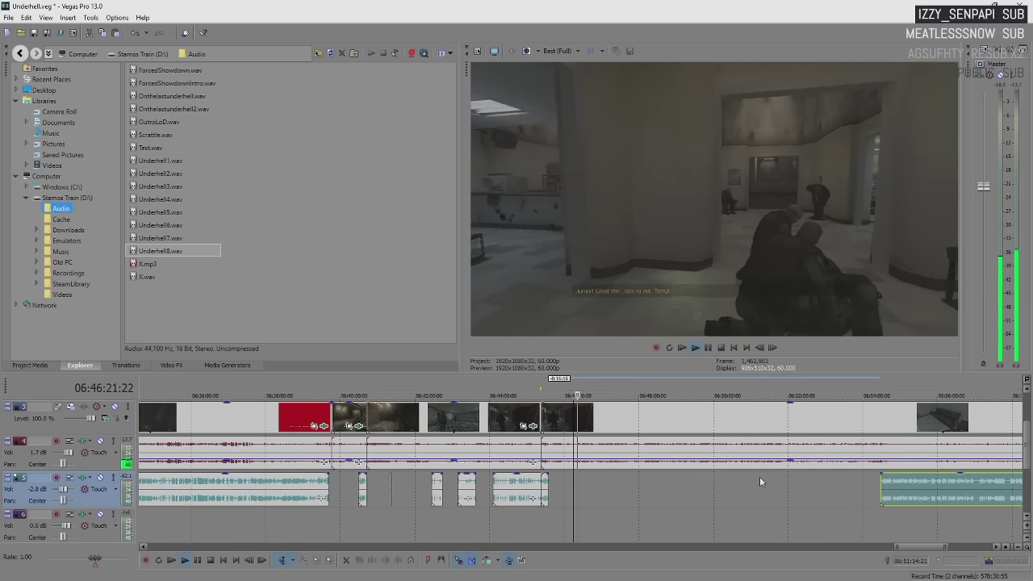
- Continue playing the guards' dialogue scene with pauses up to 06:48:58:26 to review the footage
scroll(759, 478, up, 2)
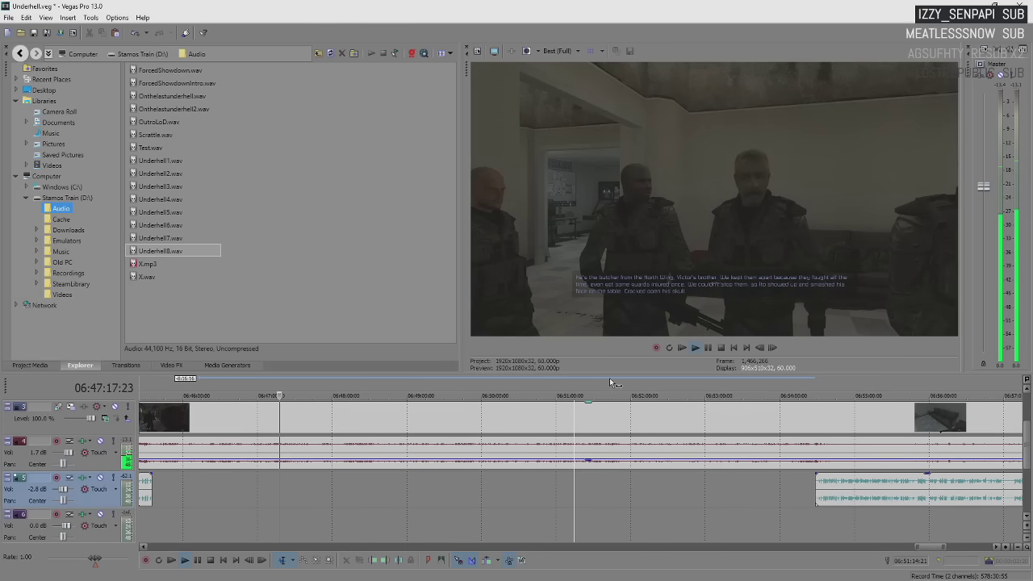
key(Return)
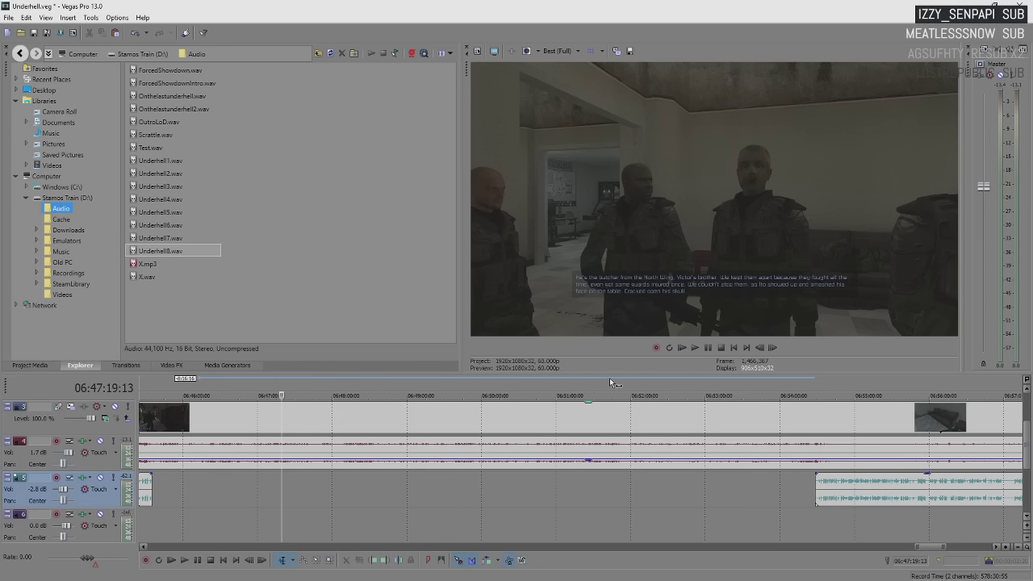
key(space)
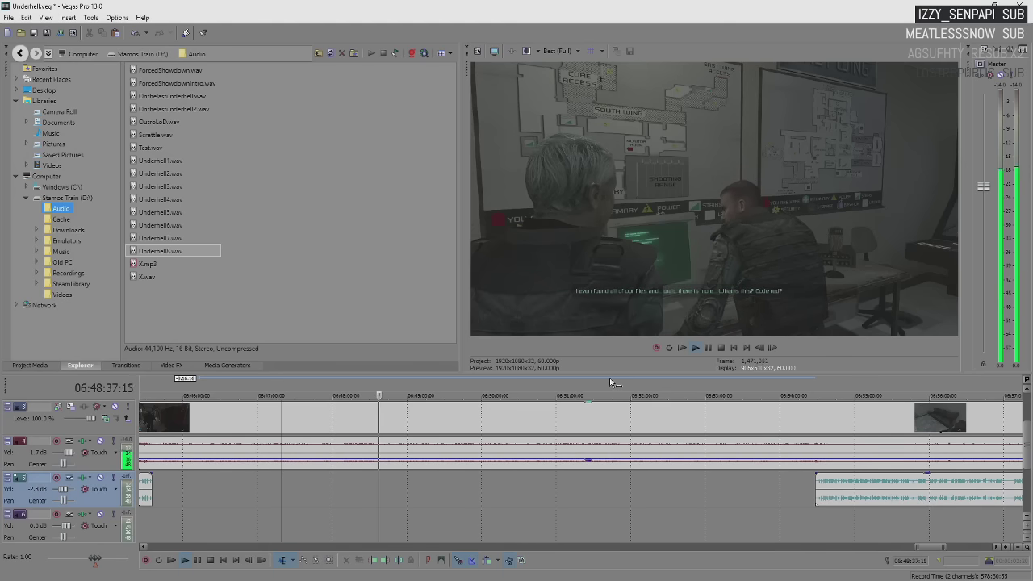
key(Return)
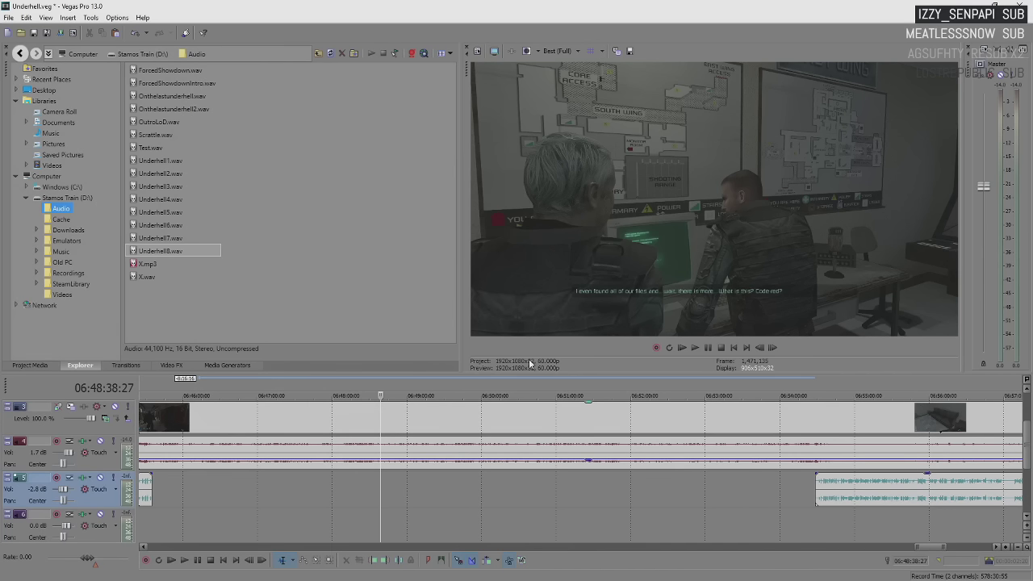
key(space)
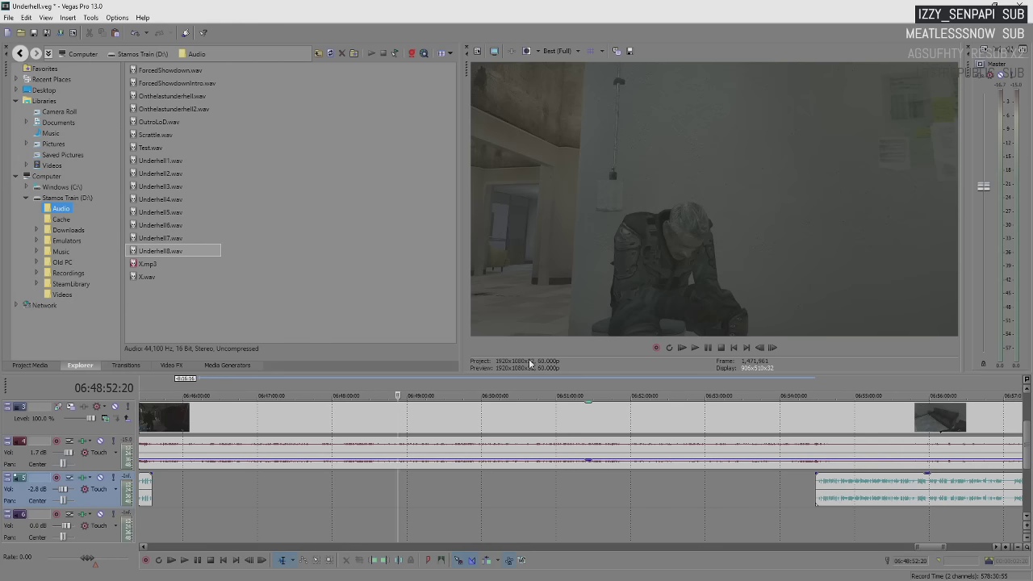
key(space)
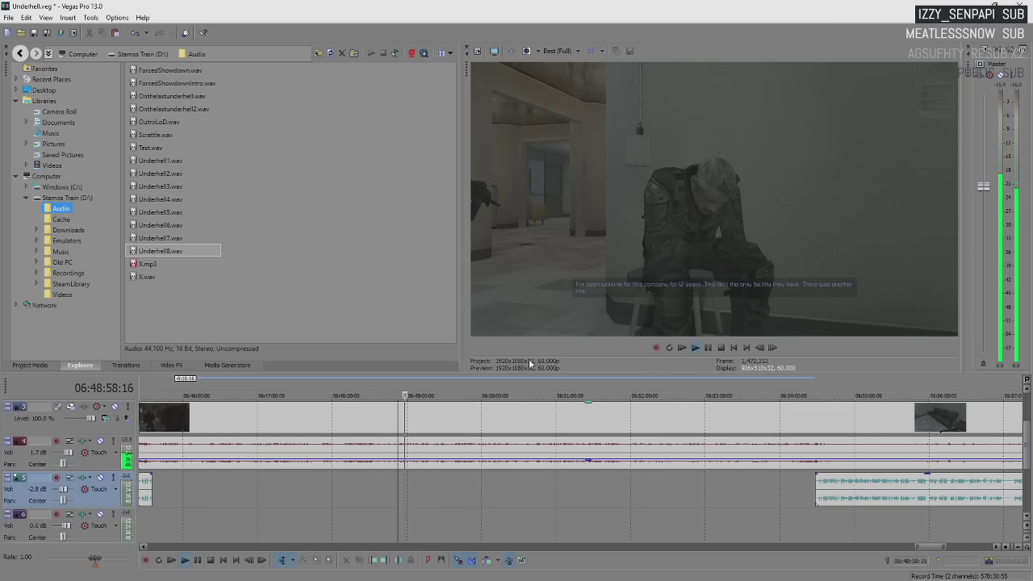
key(space)
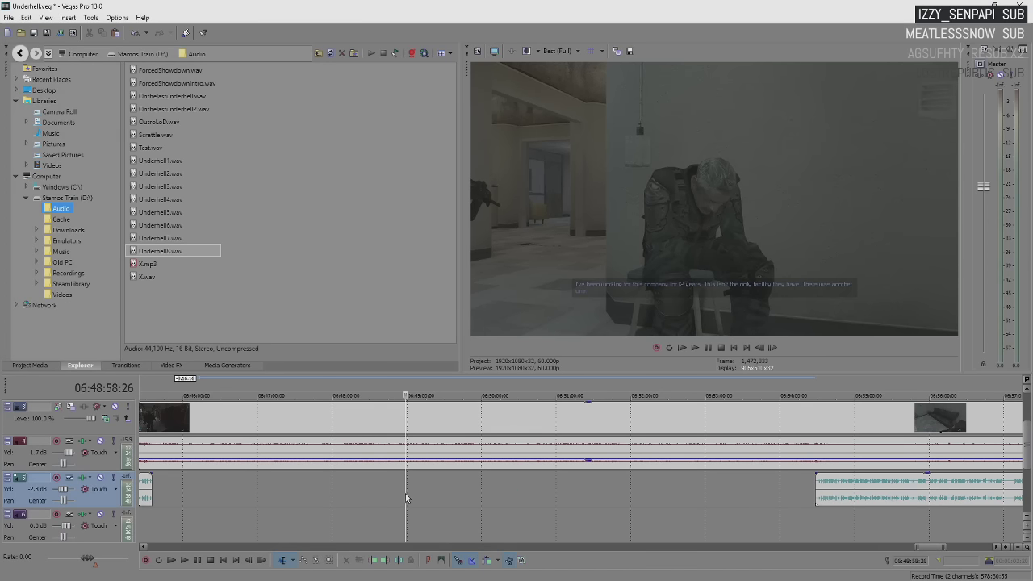
- Review the seated guard's account of working at both places in short stretches, stopping at 06:49:25:09
scroll(506, 502, down, 2)
key(space)
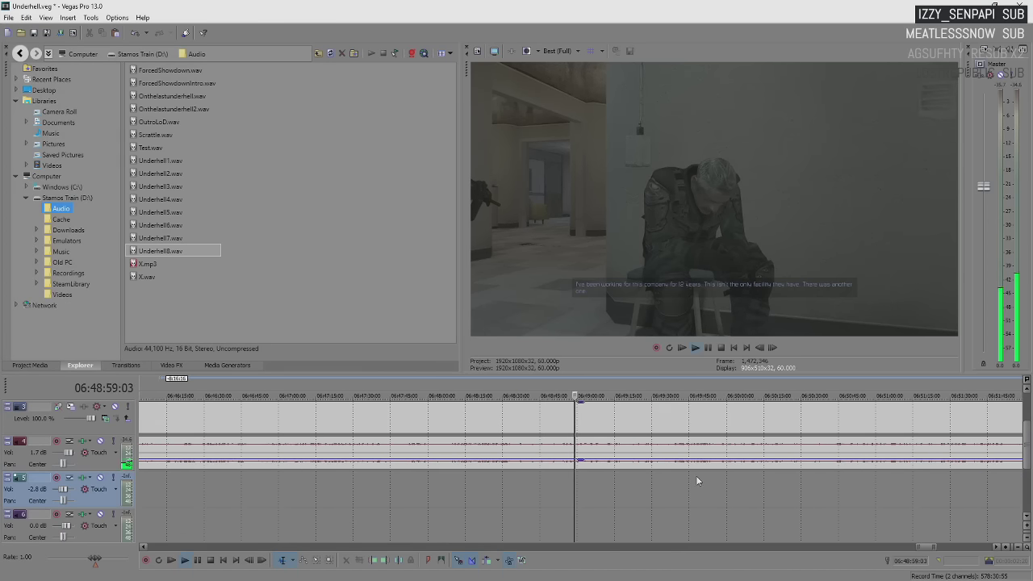
scroll(699, 483, down, 2)
scroll(702, 476, up, 3)
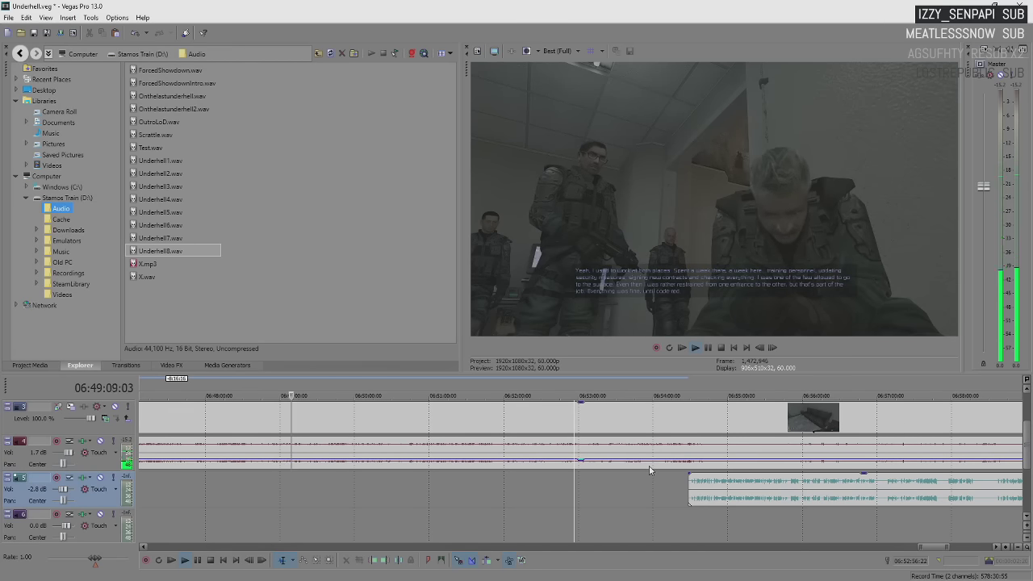
key(space)
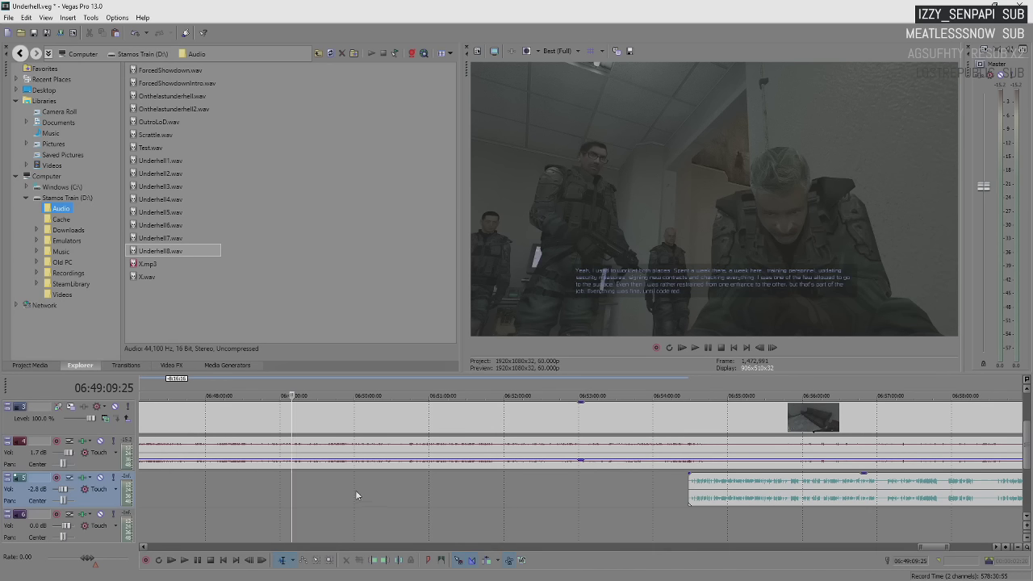
key(space)
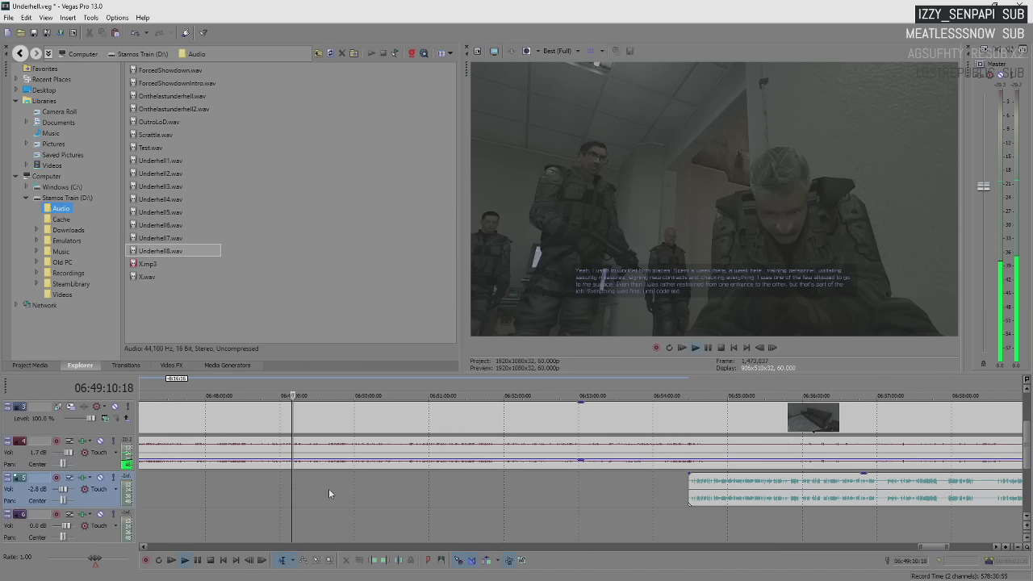
key(Return)
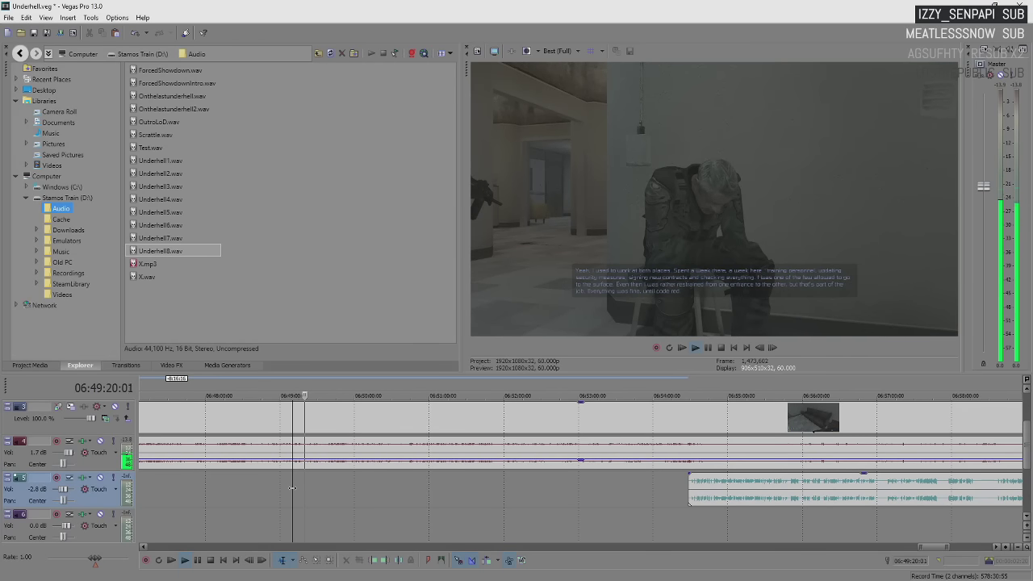
key(Return)
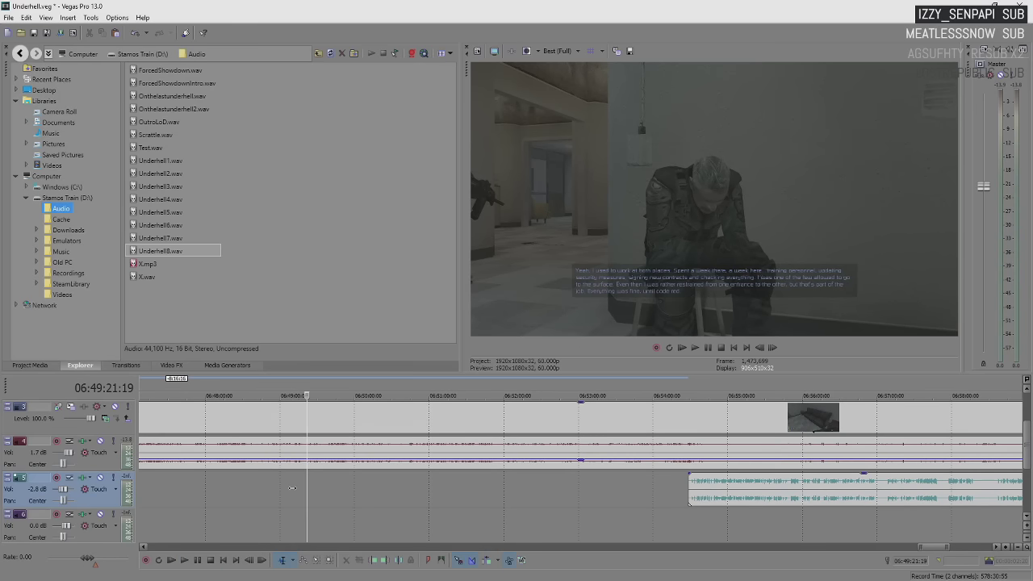
key(space)
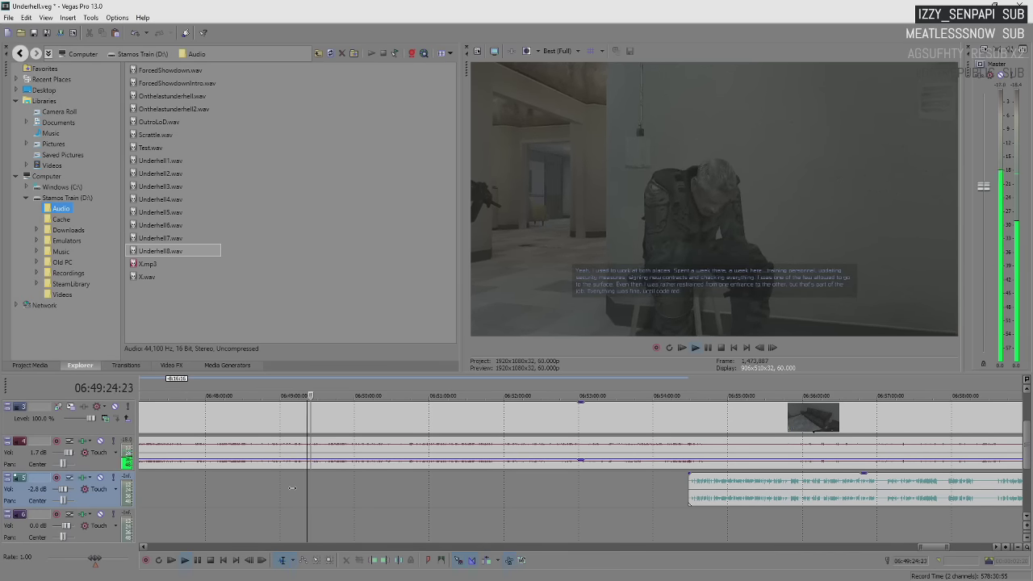
key(Return)
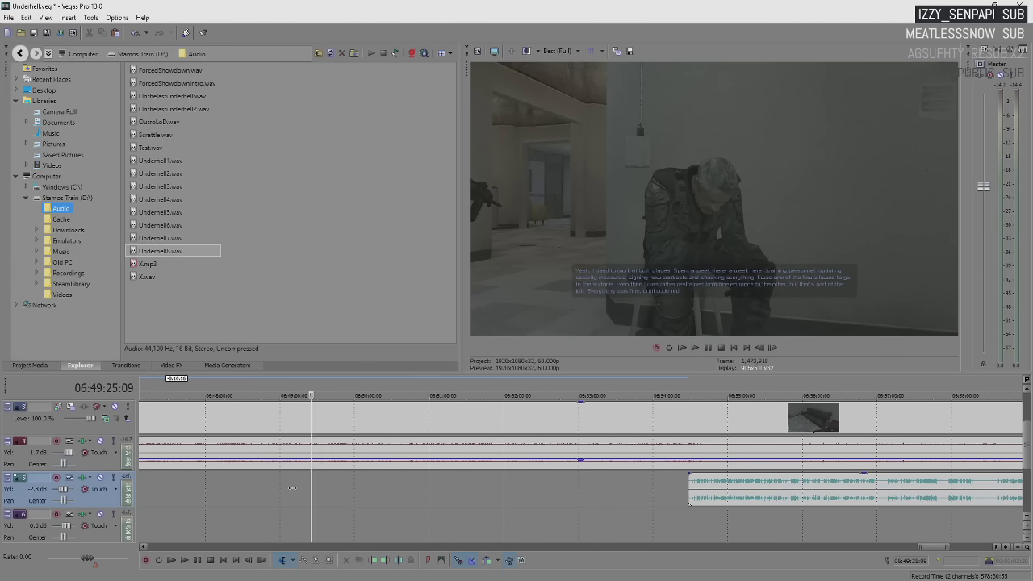
- Play on through the guard's story about the infection and the immune people up to 06:51:15:20
key(space)
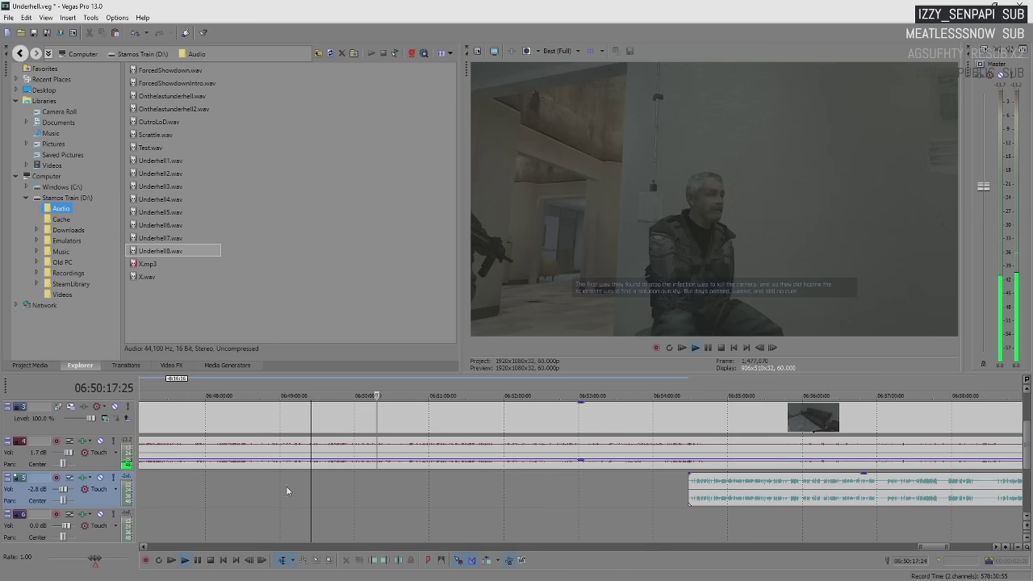
key(space)
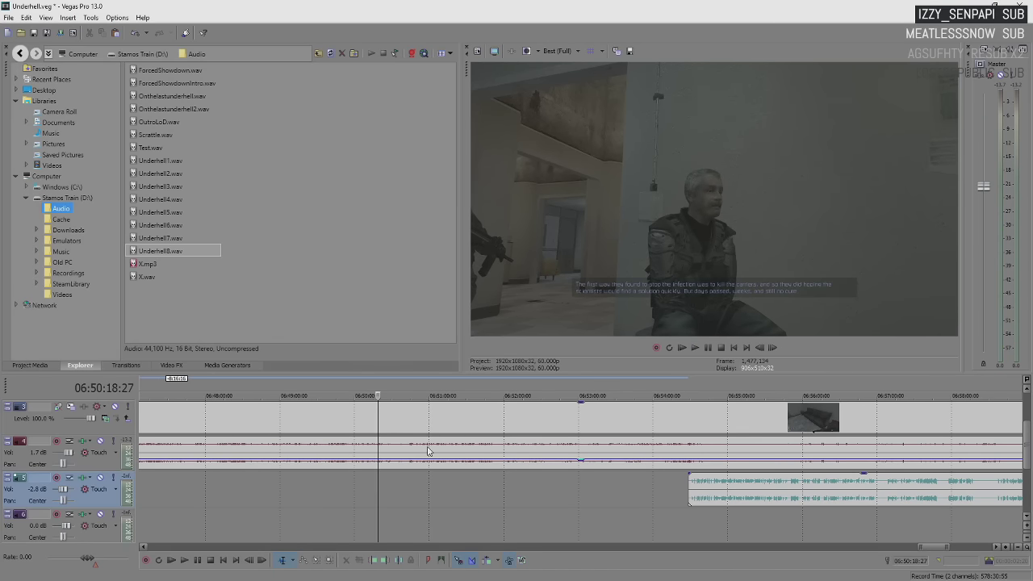
key(space)
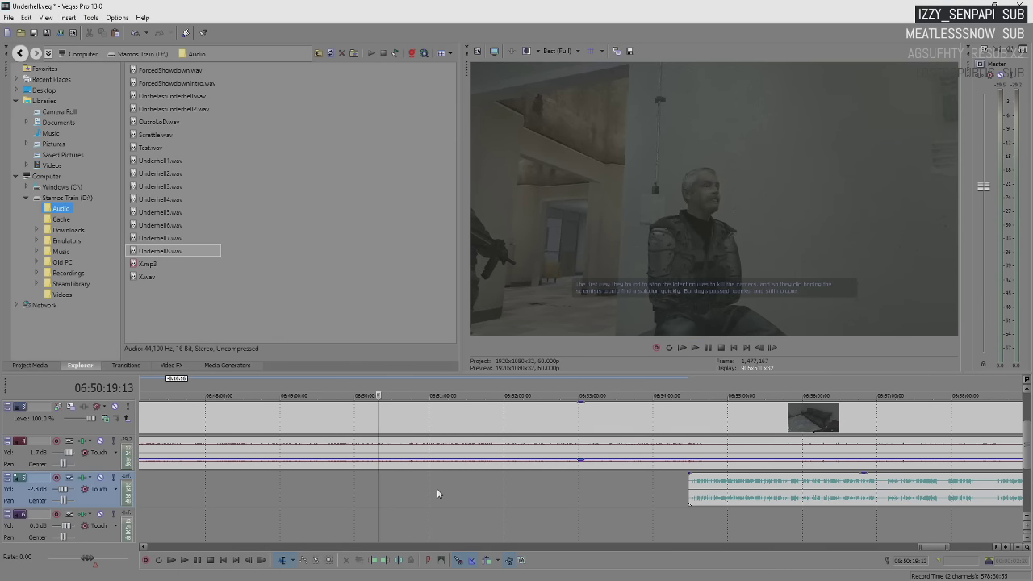
key(space)
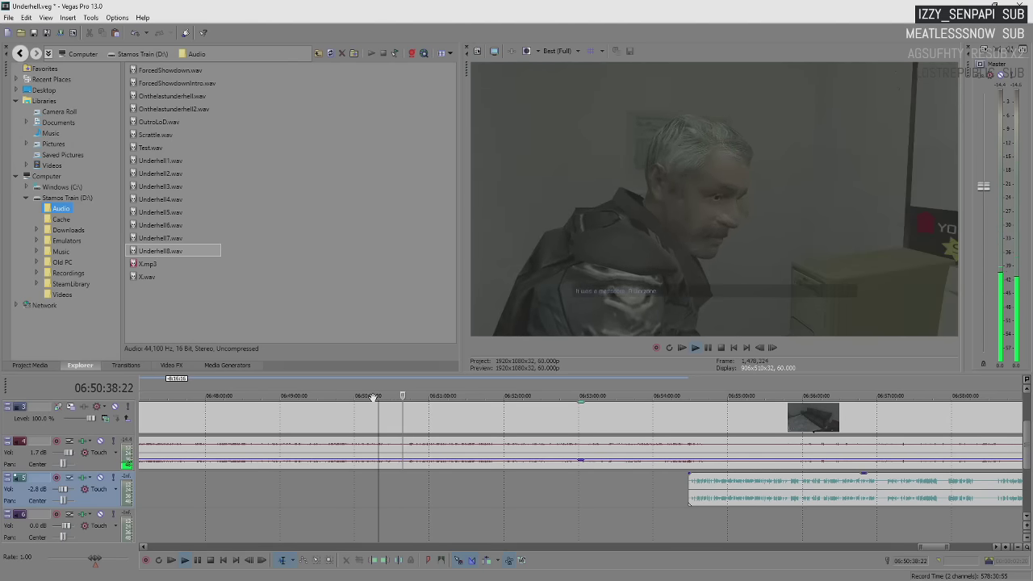
key(space)
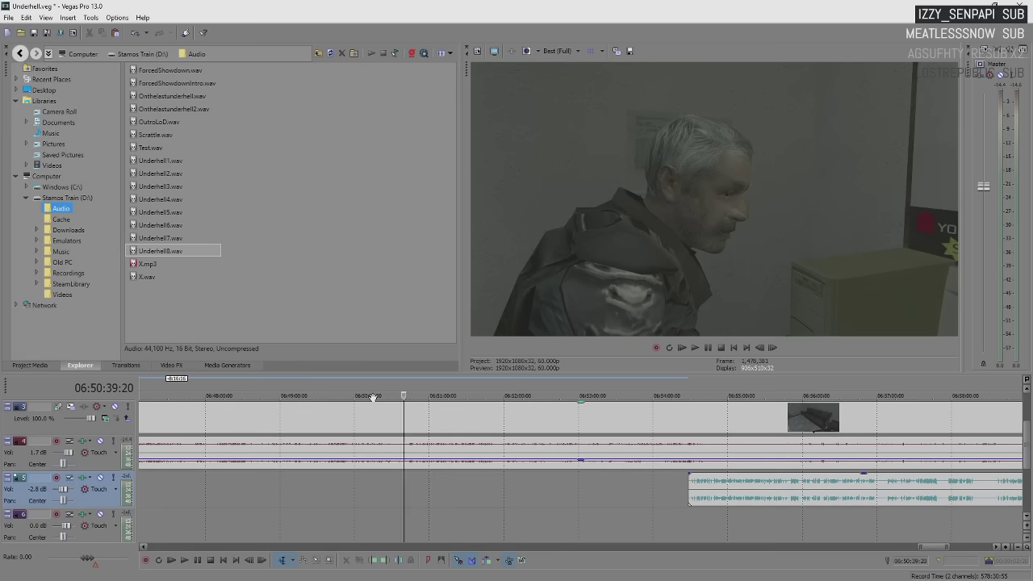
key(space)
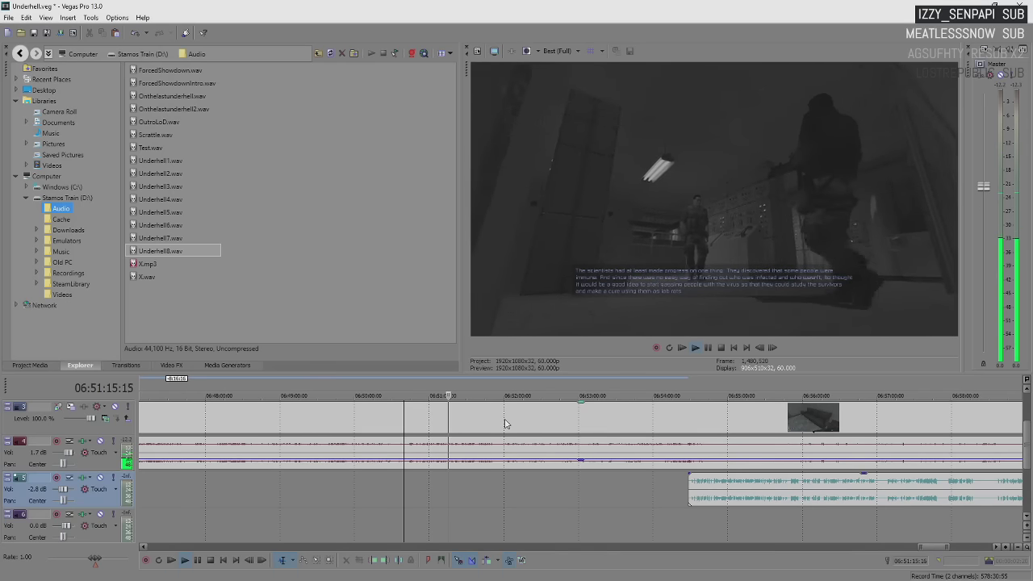
key(Return)
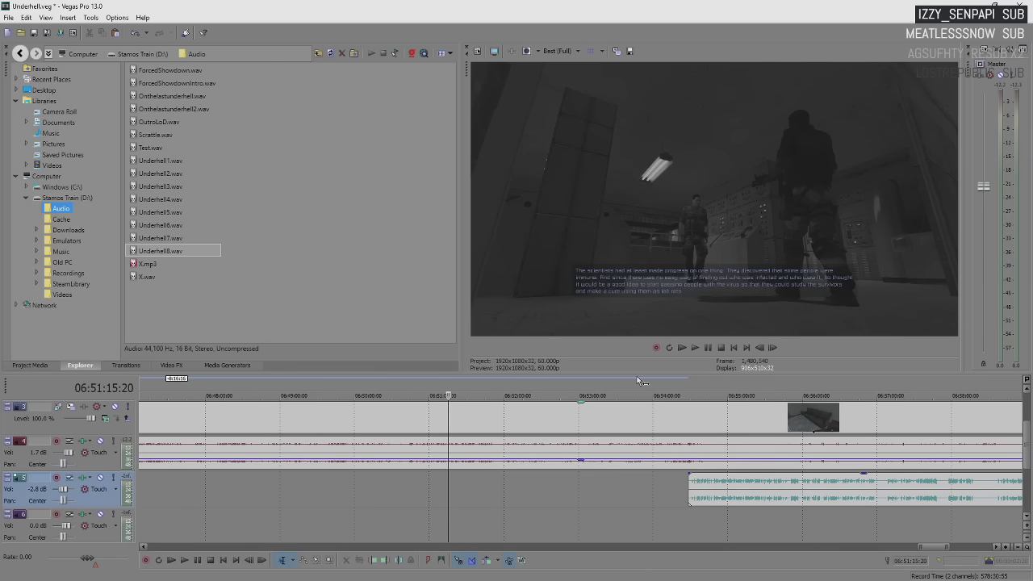
- Review the conversation beside the computer and wall maps, pausing between lines, up to 06:53:03:14
key(space)
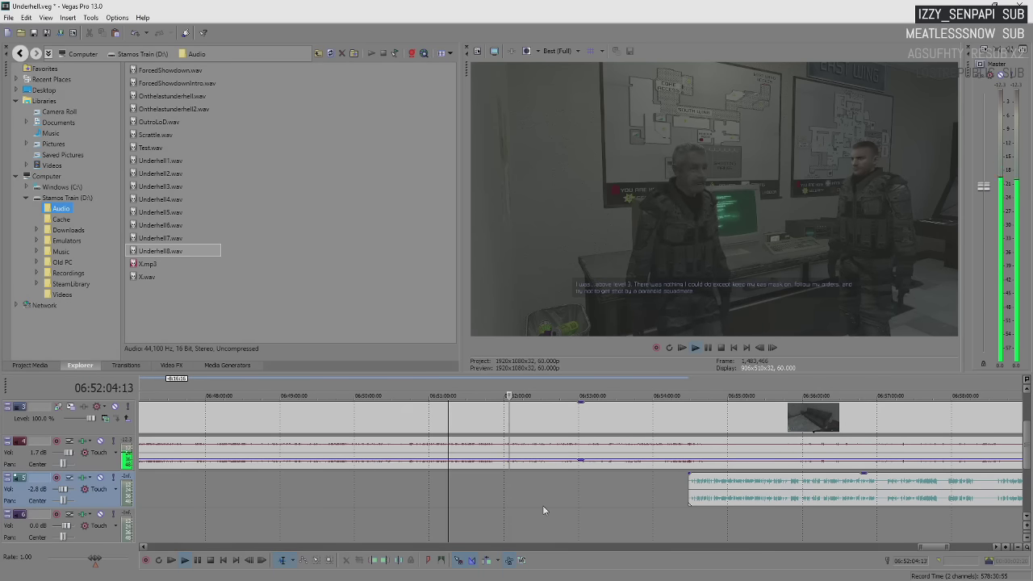
key(Return)
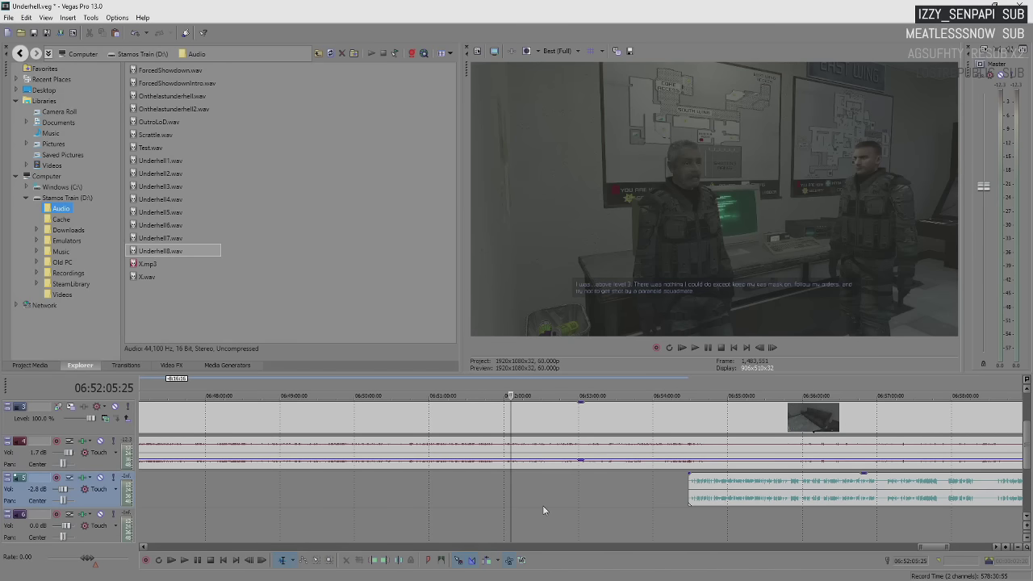
key(space)
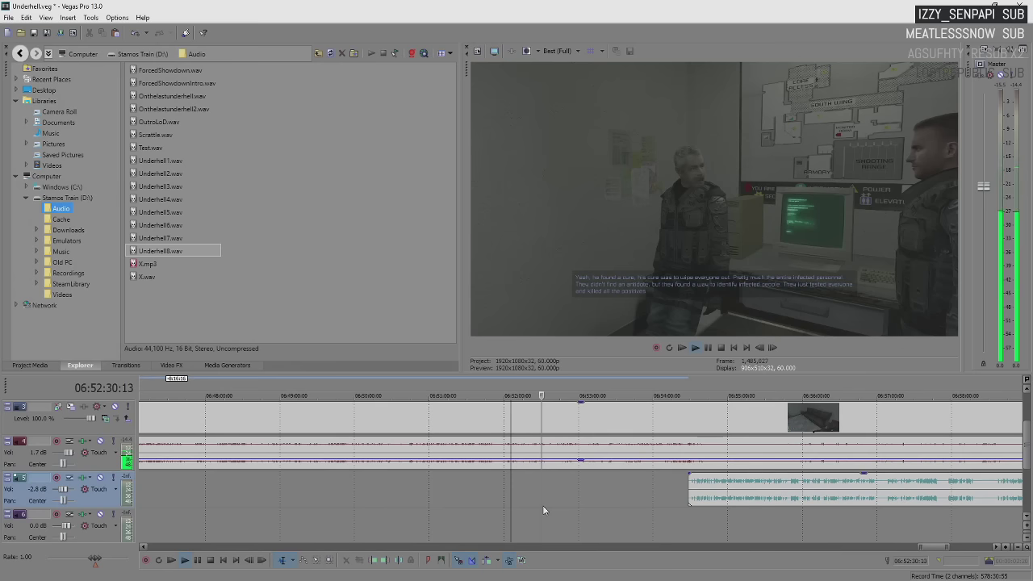
key(Return)
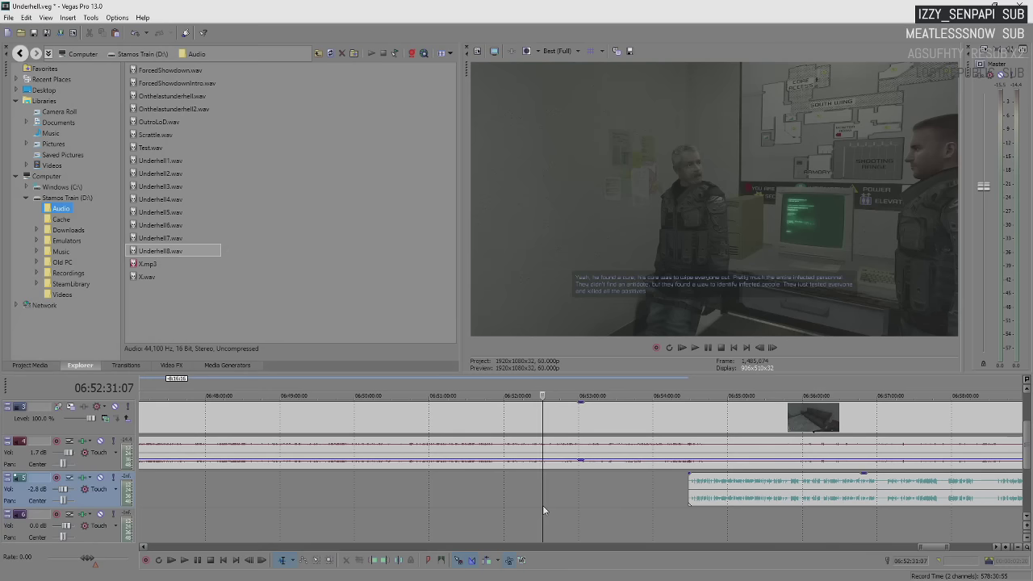
key(space)
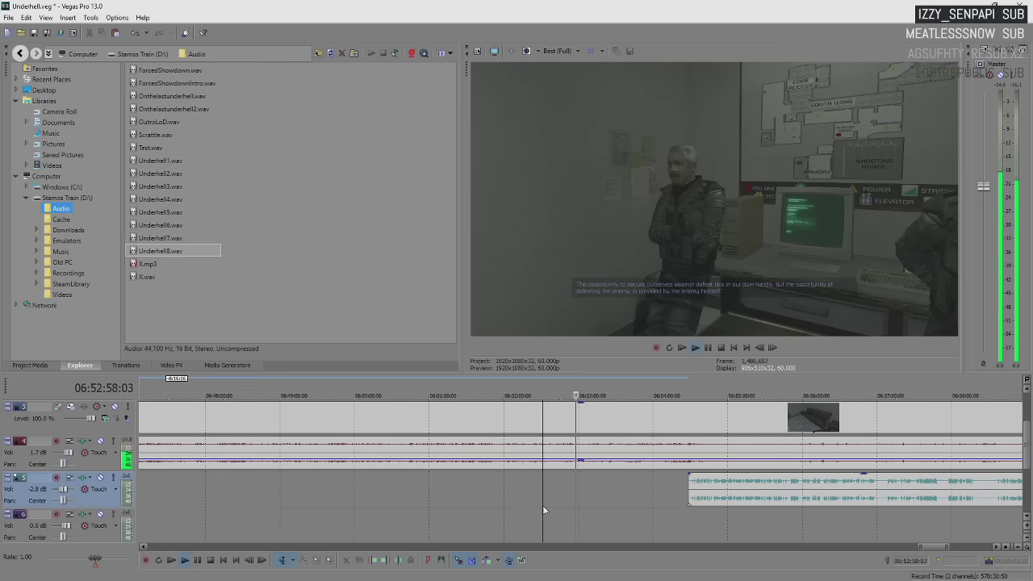
key(Return)
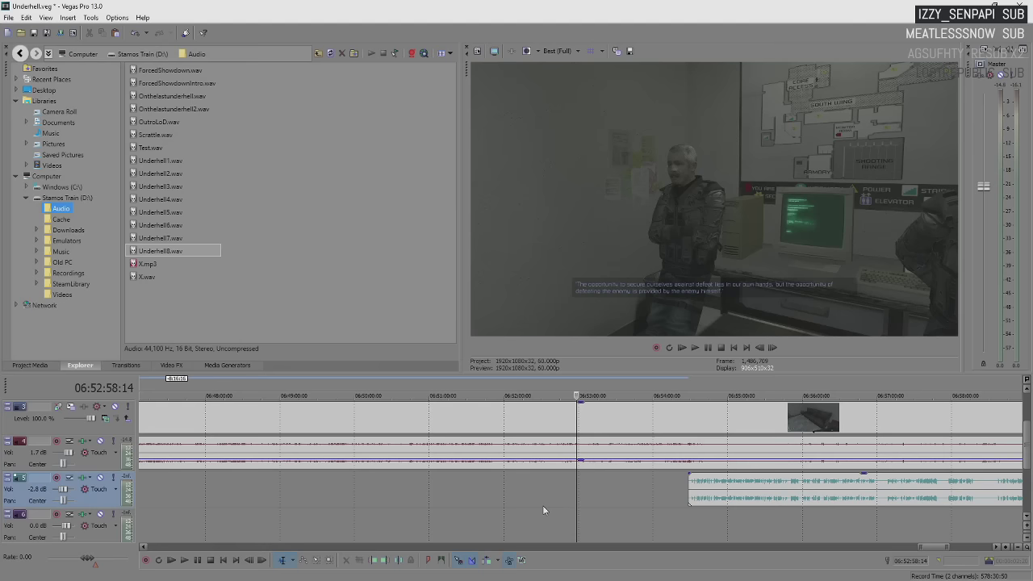
key(space)
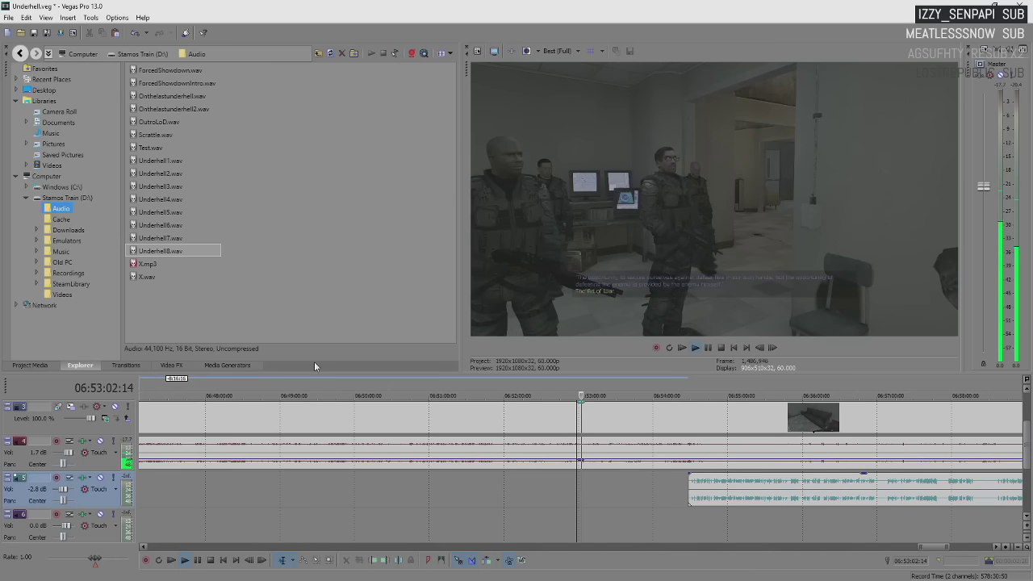
key(space)
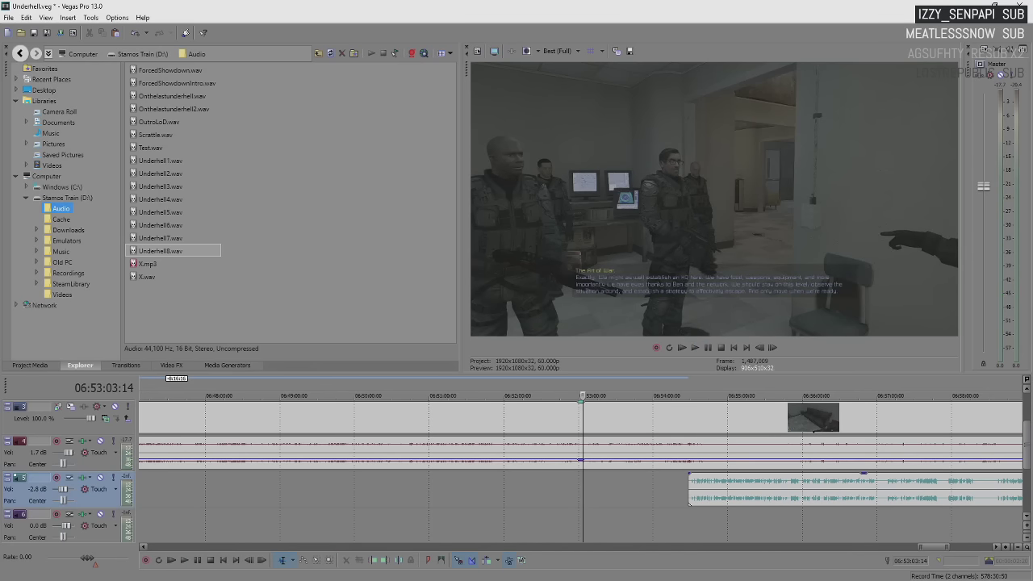
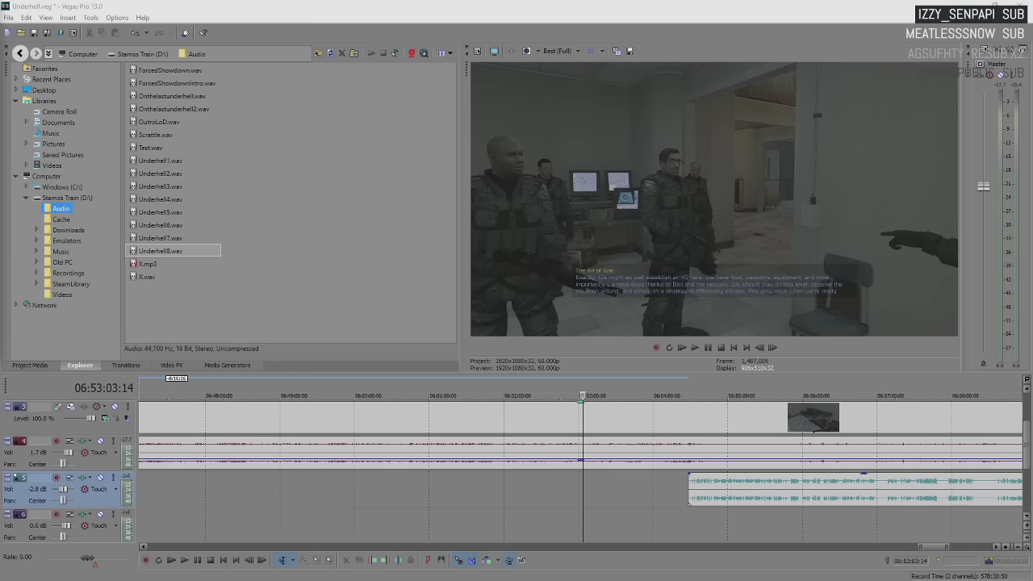
- Go back to about 06:53:01 and replay the Art of War line up to 06:53:03:01
click(579, 489)
key(space)
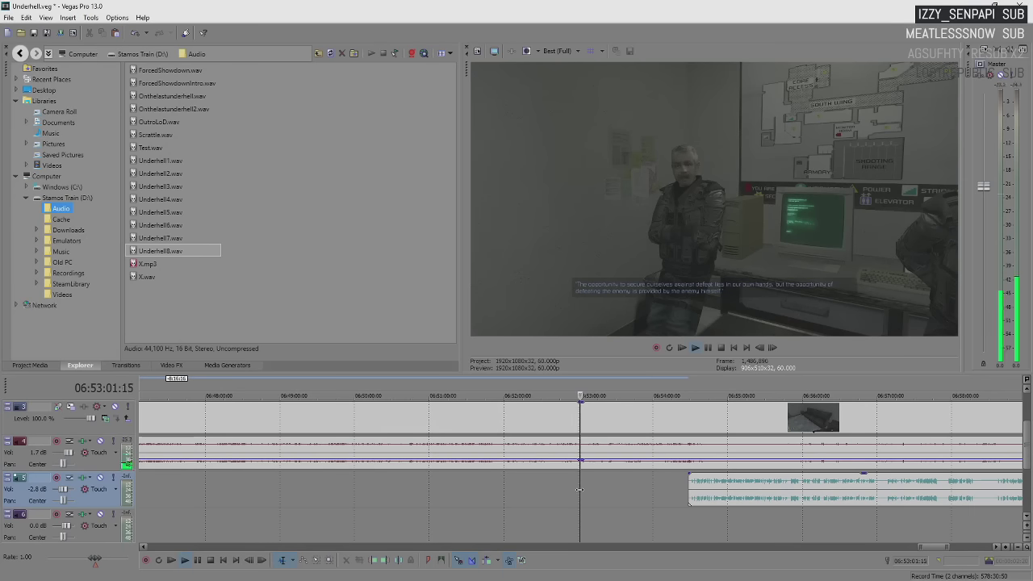
key(Return)
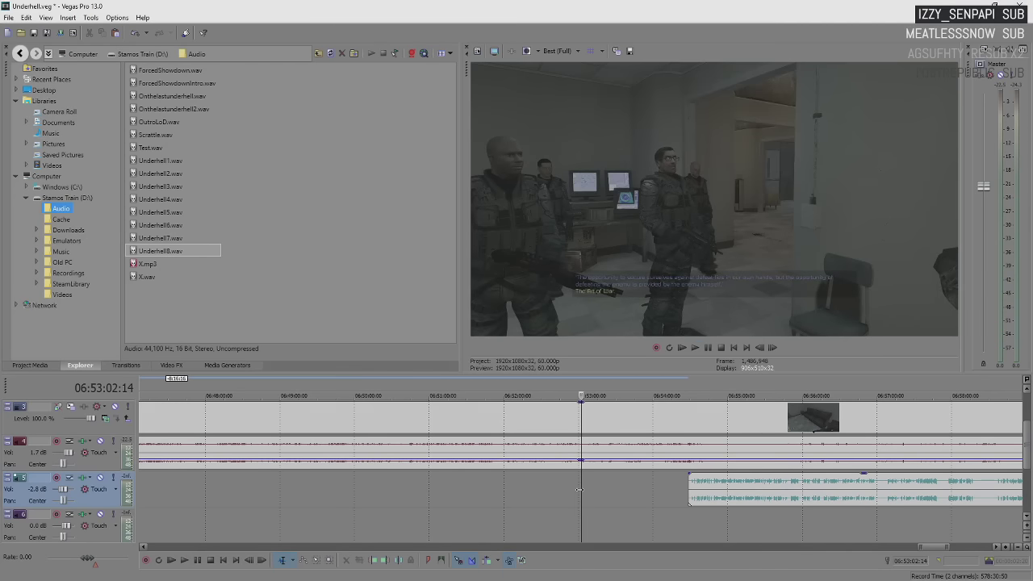
key(Return)
key(Return)
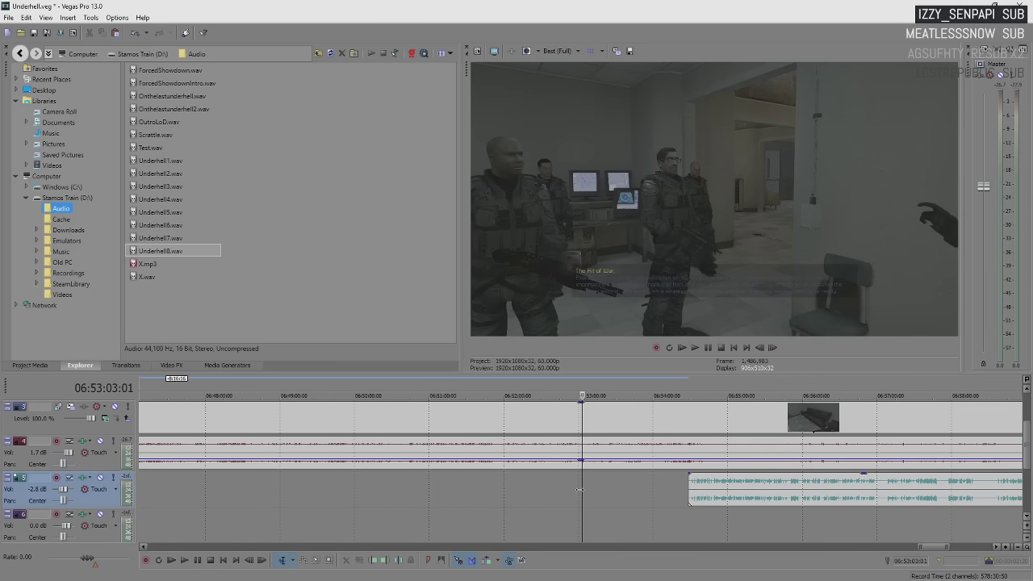
- Play back the cutscene from about 06:53:03 to 06:53:44, pausing along the way to check its dialogue
key(Return)
key(Return)
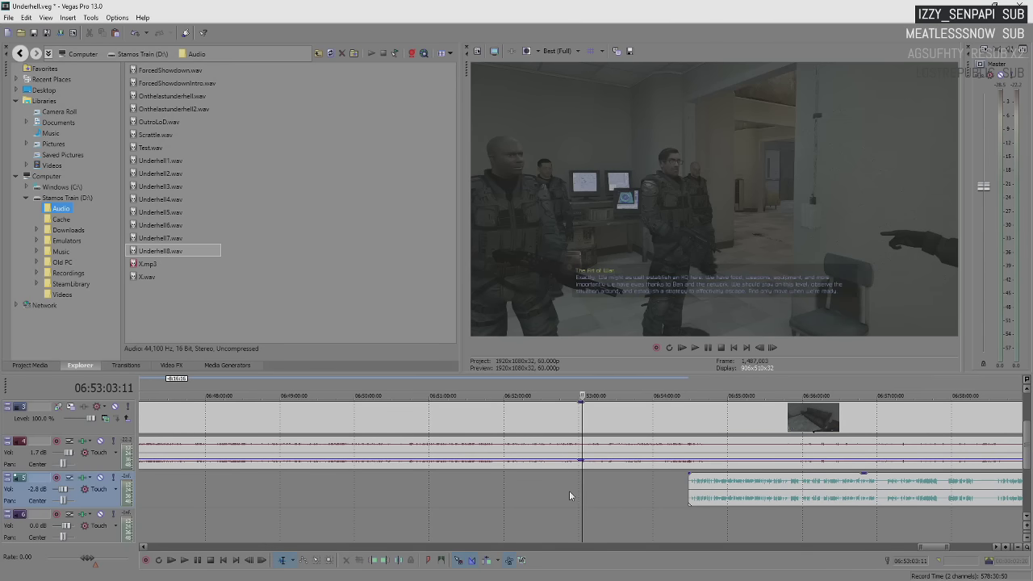
key(Return)
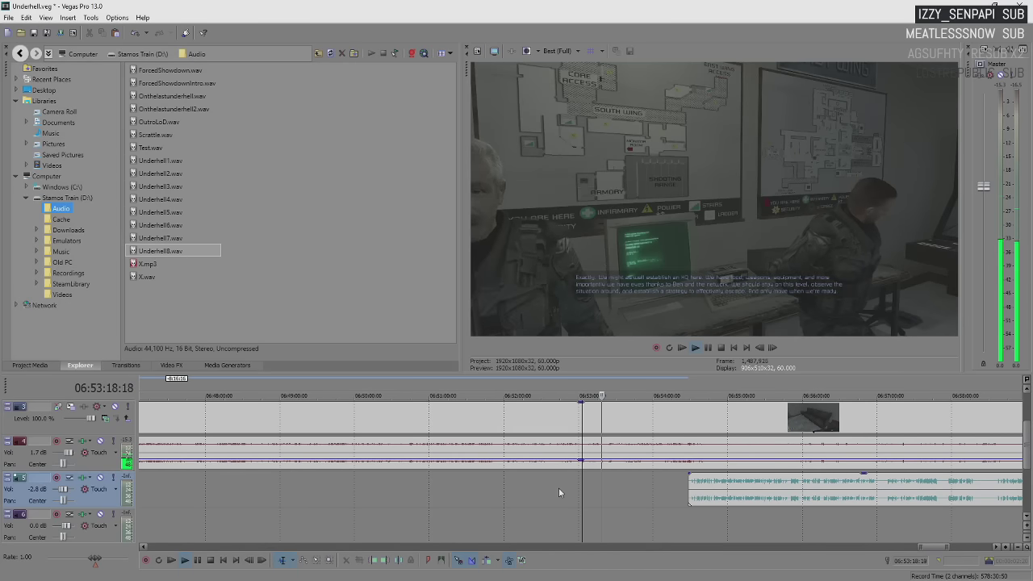
scroll(559, 487, right, 3)
click(633, 495)
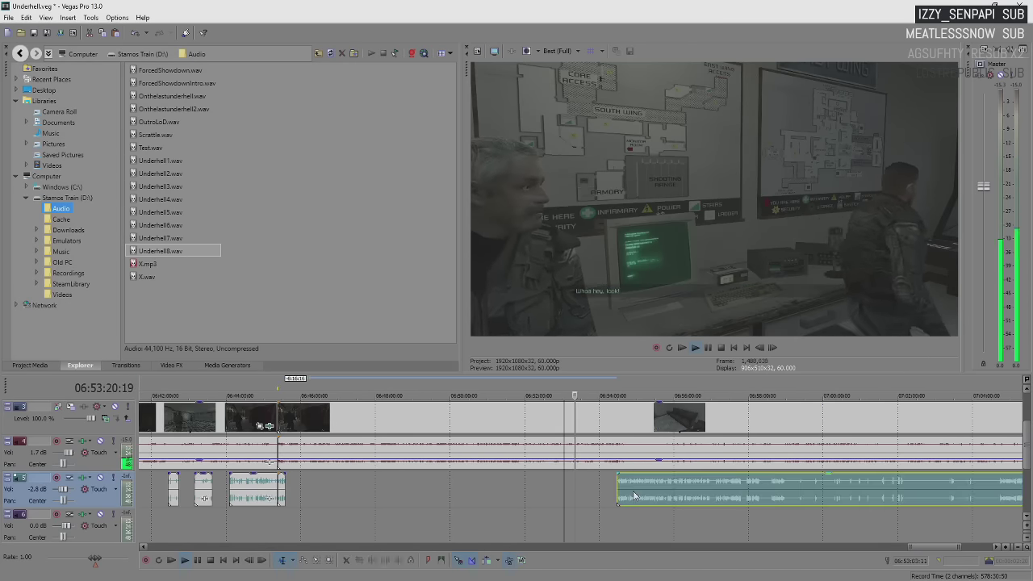
scroll(634, 495, up, 2)
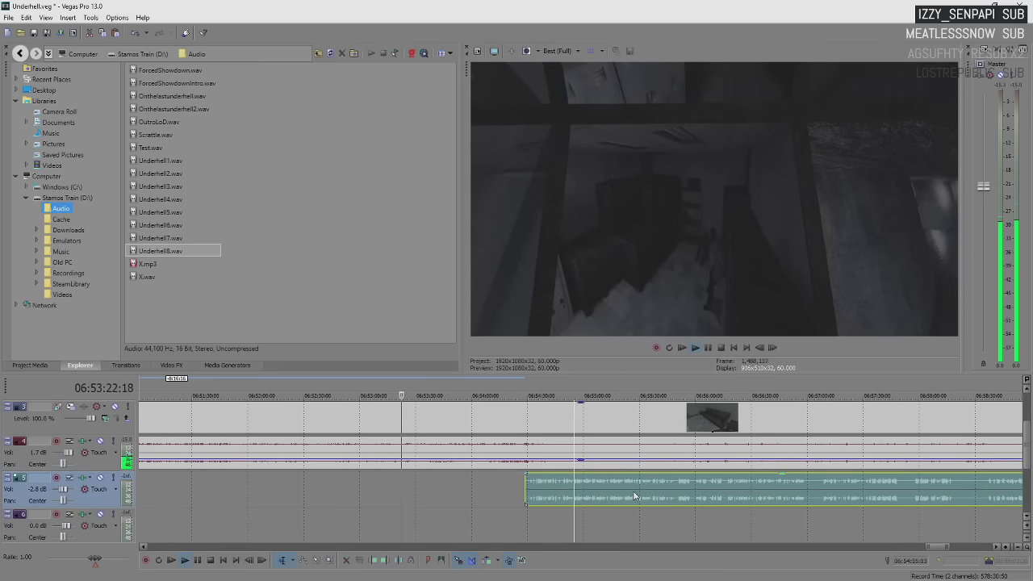
key(Return)
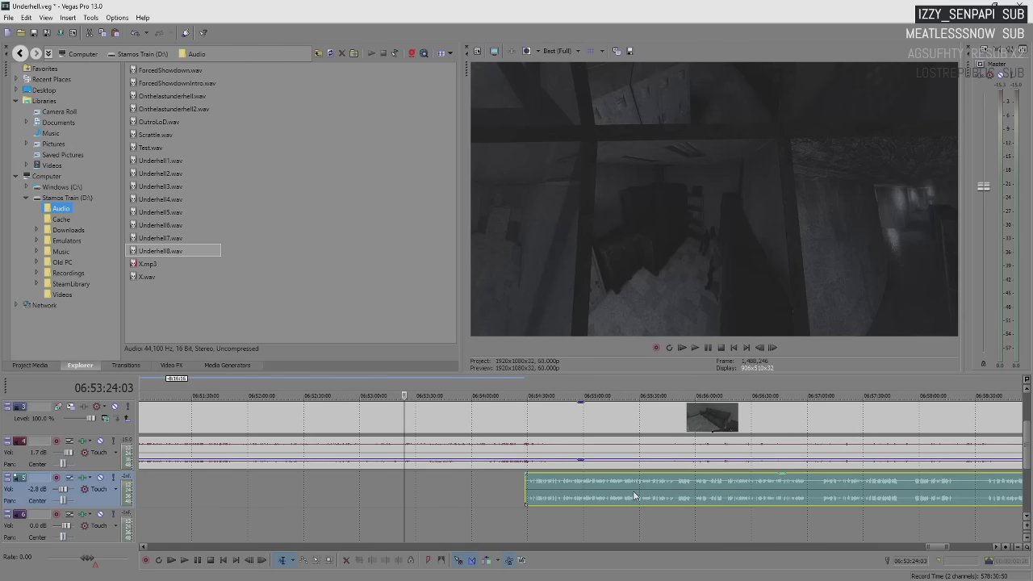
key(space)
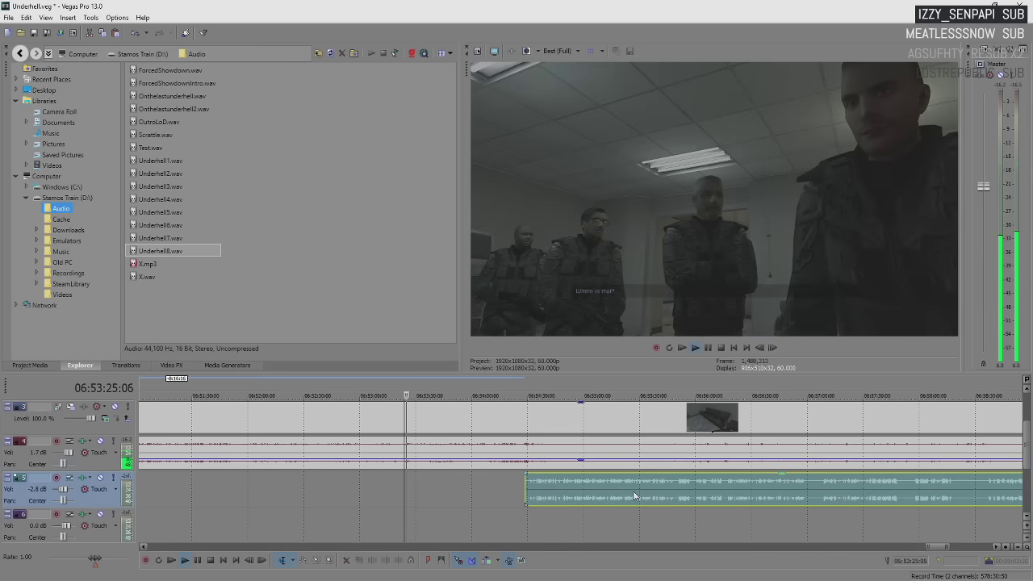
key(Return)
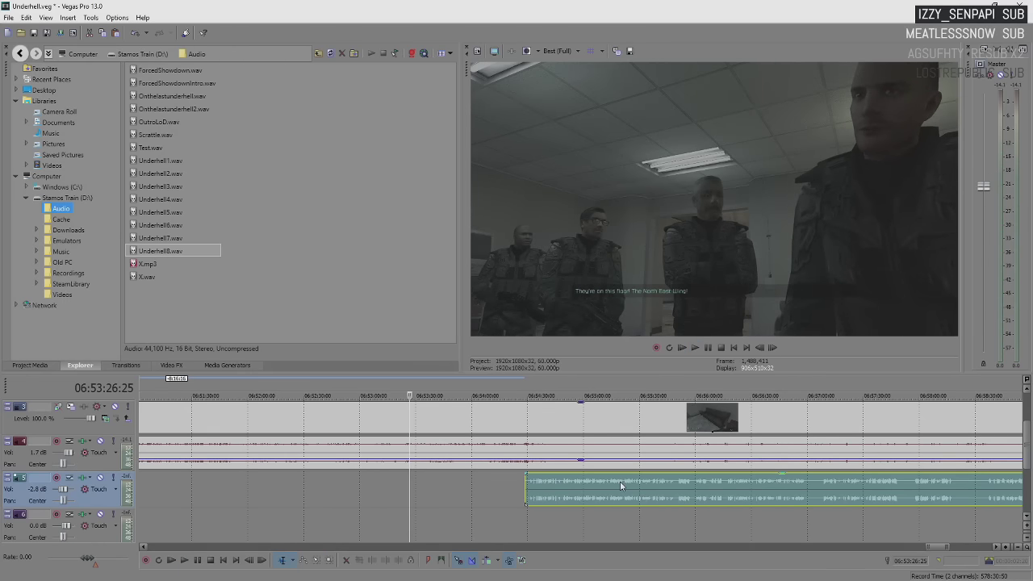
key(space)
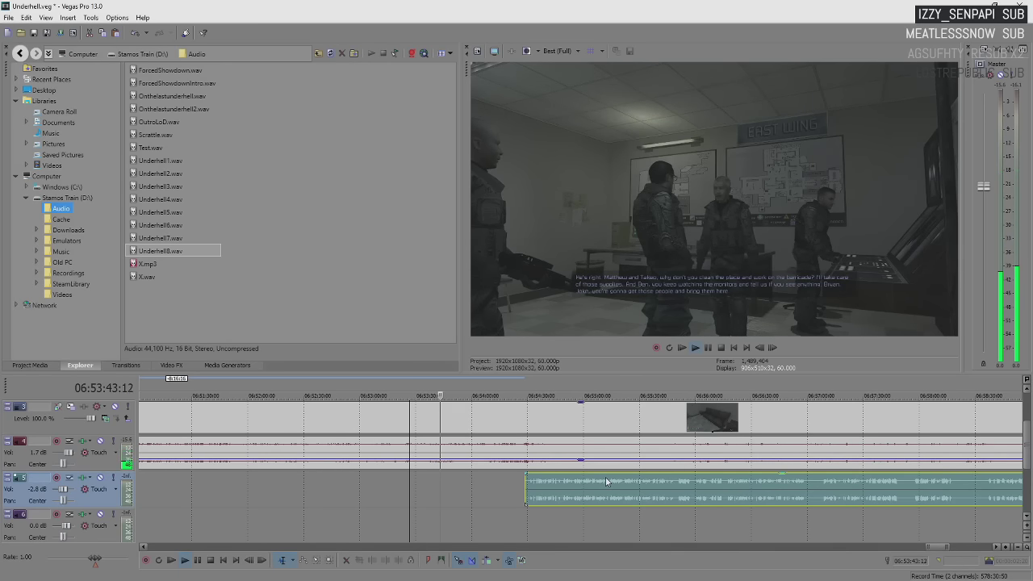
key(Return)
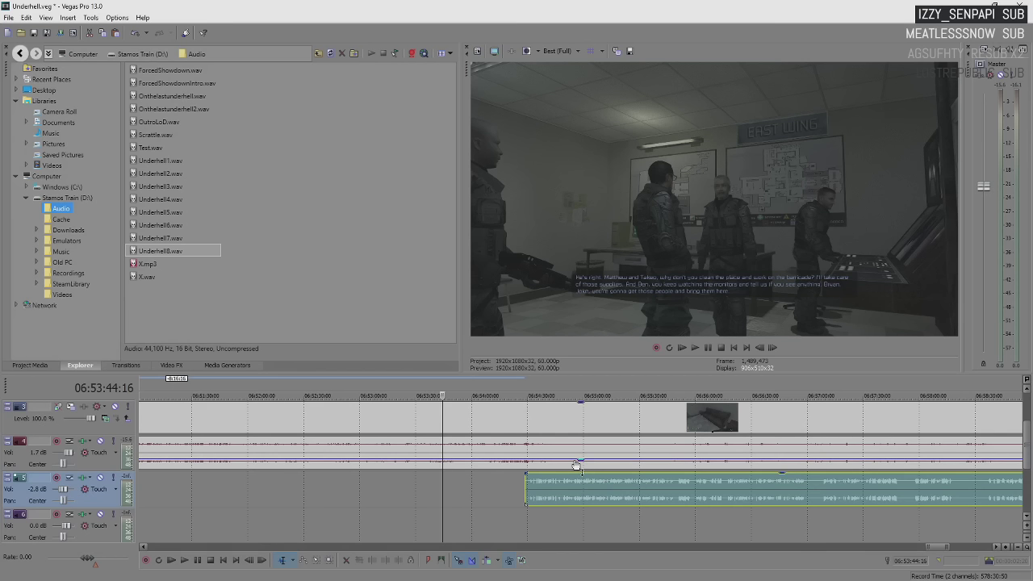
- Review the rest of the squad's conversation up to the start of the commentary audio on track 5
mouse_move(576, 464)
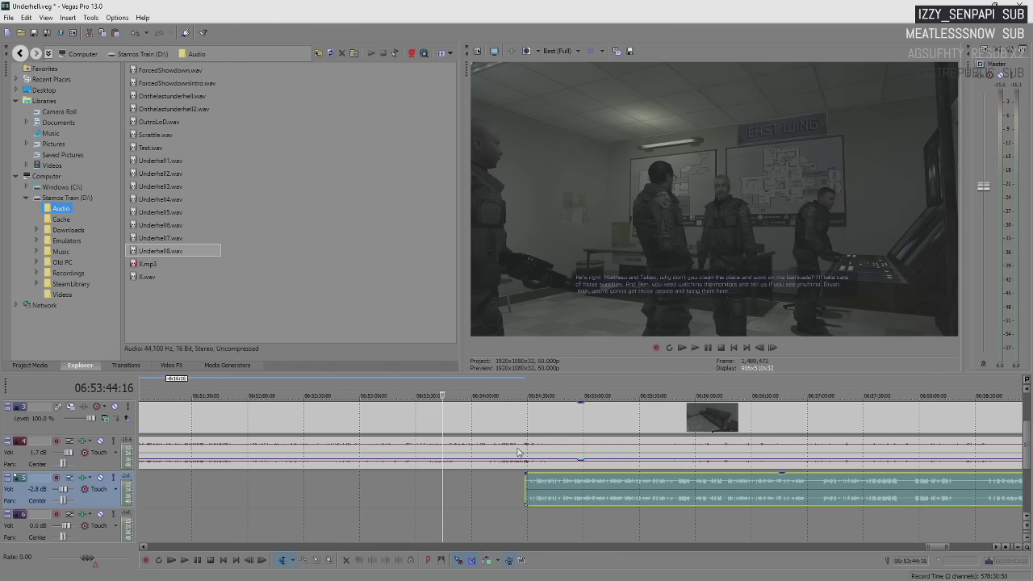
key(space)
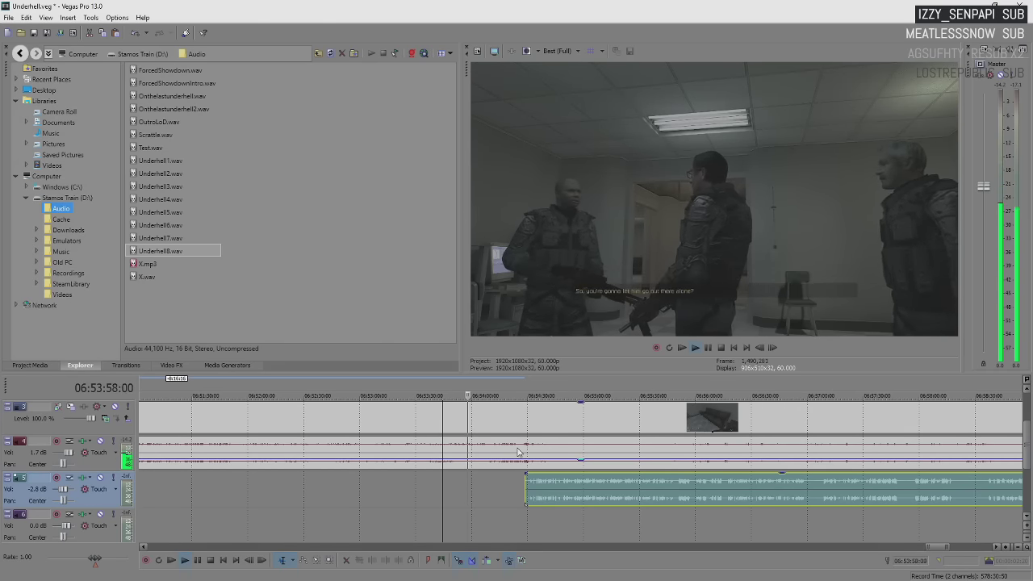
key(space)
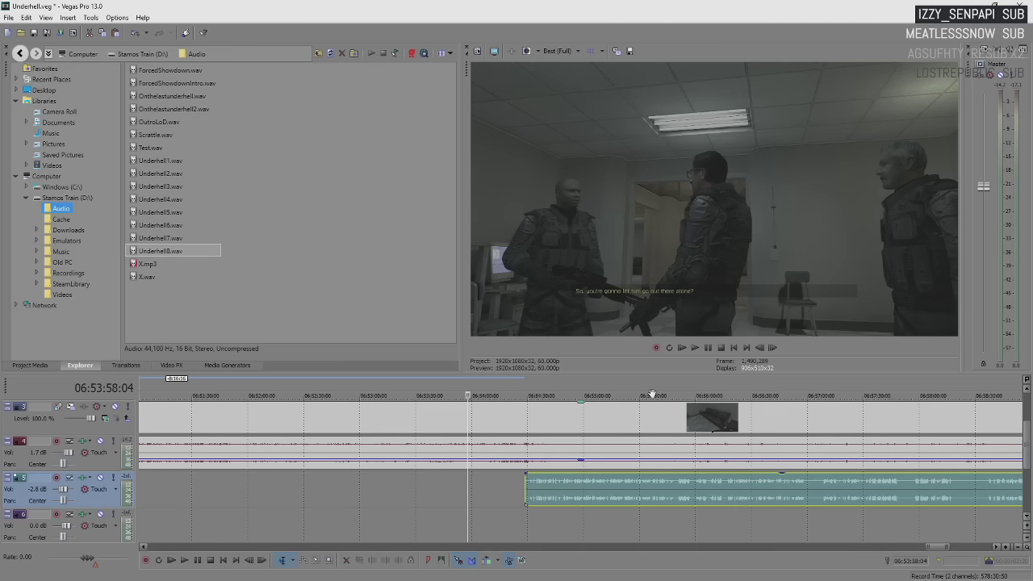
key(space)
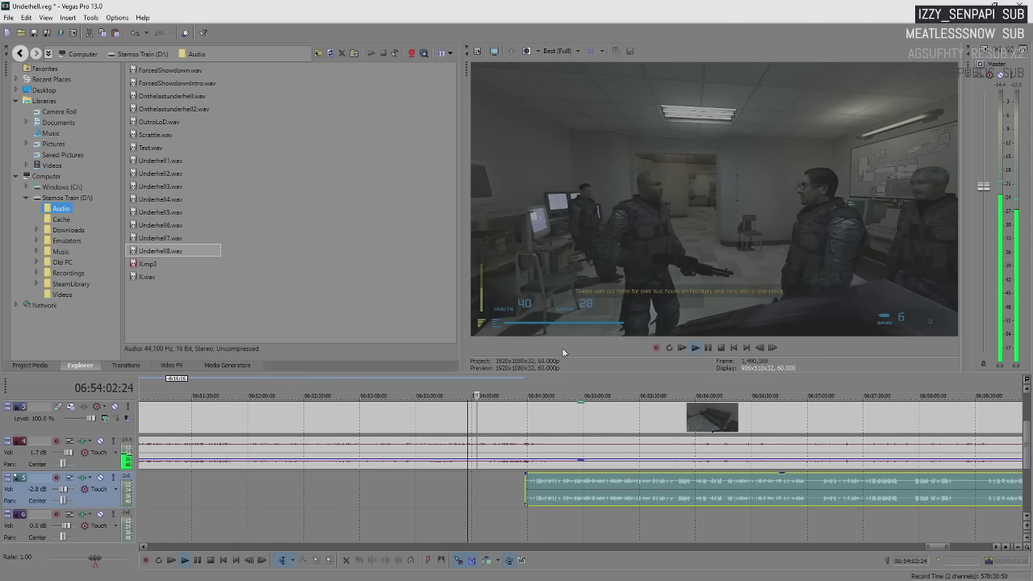
key(space)
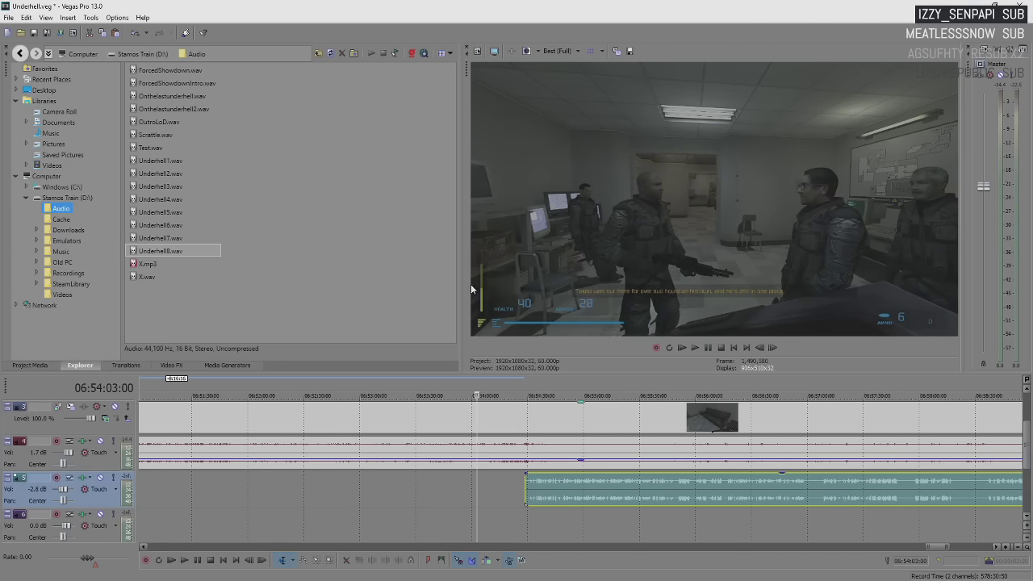
key(space)
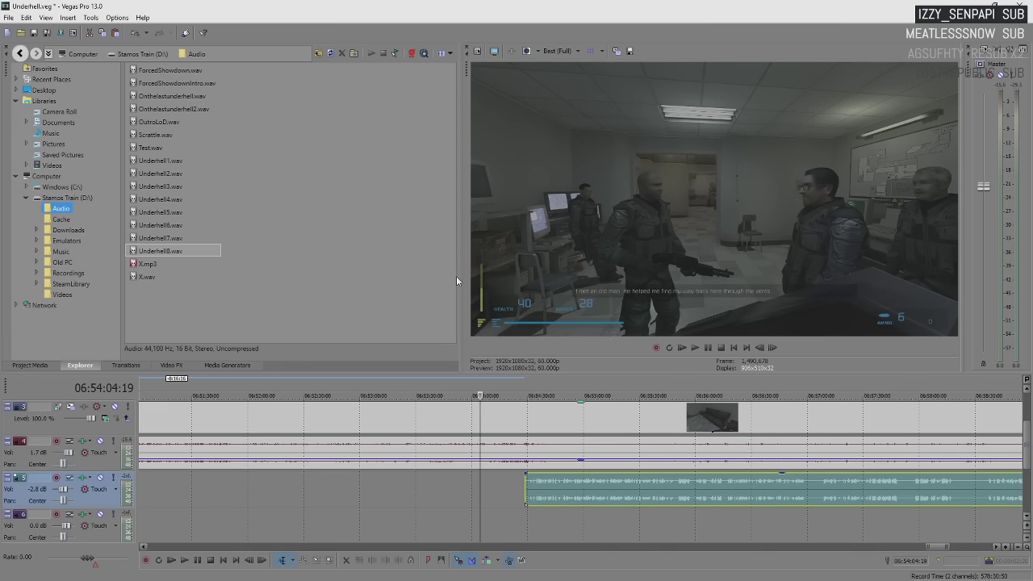
key(space)
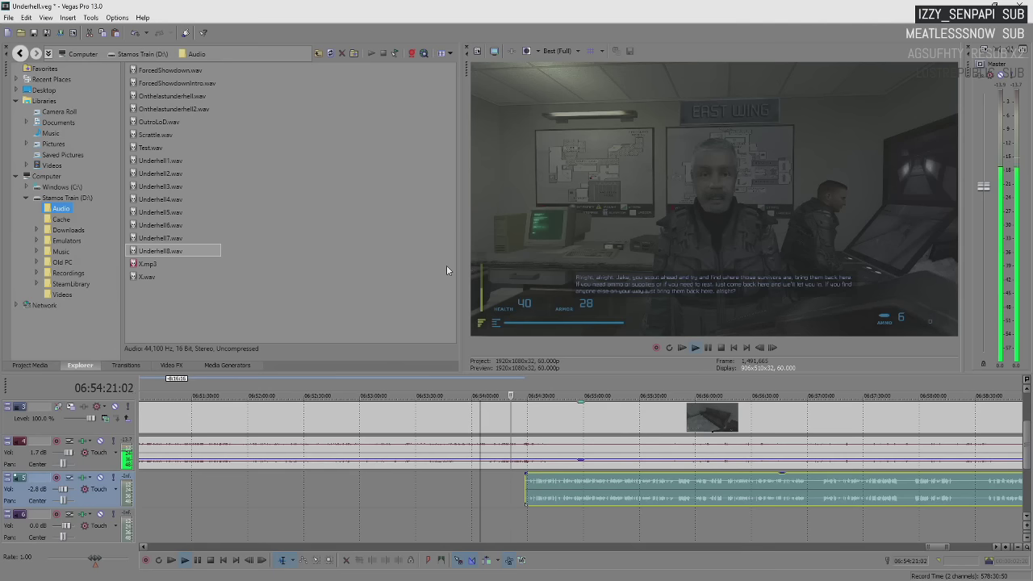
key(Return)
key(Return)
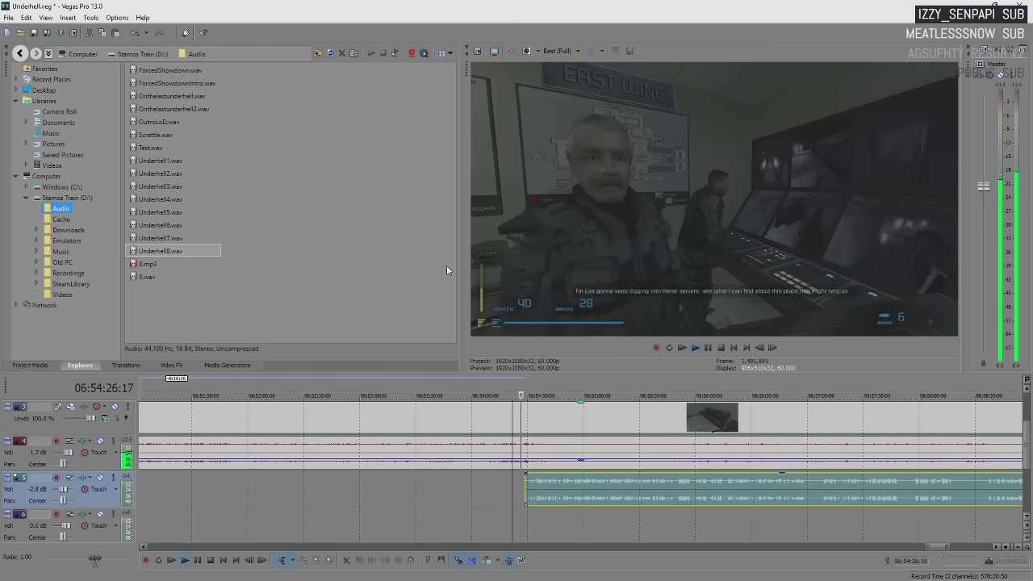
key(Return)
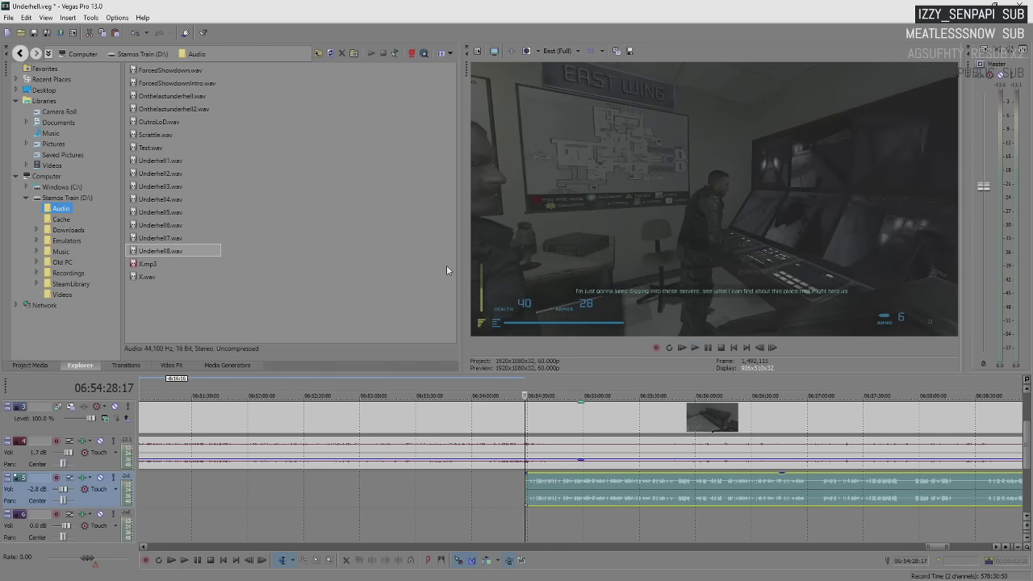
- Play the opening of the commentary audio to check it against the footage of the desk drawer and PDA
key(Return)
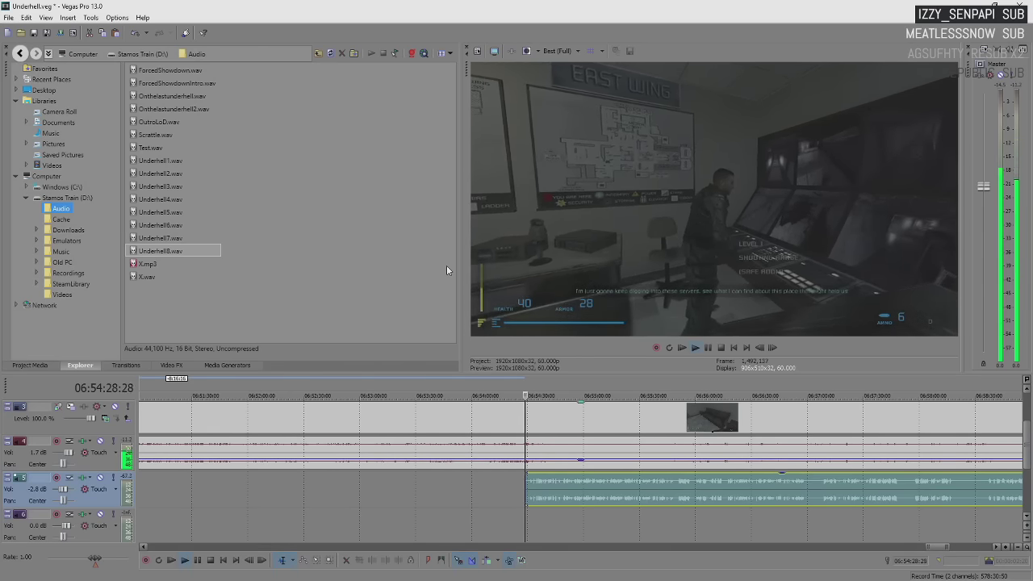
key(Return)
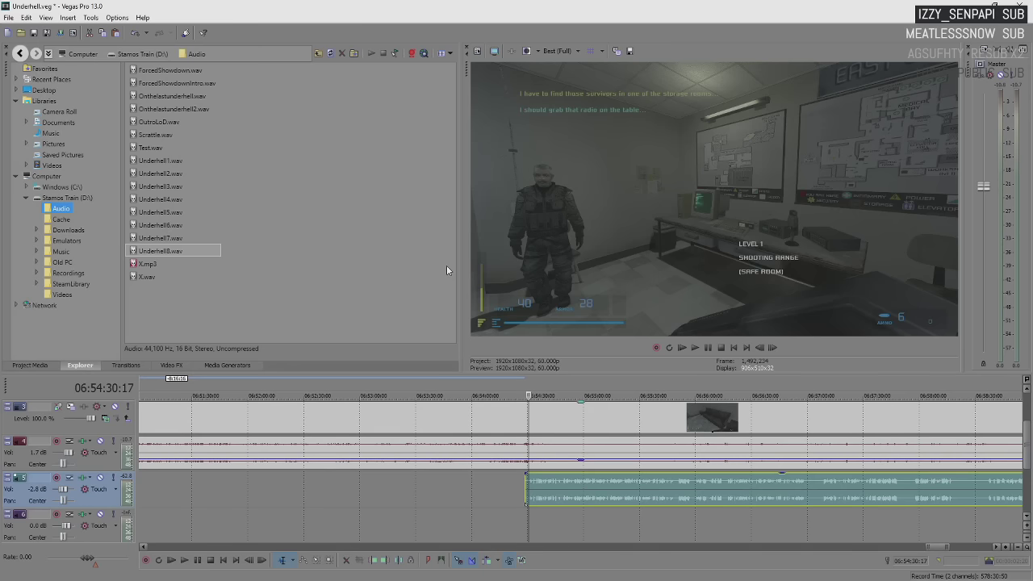
key(Return)
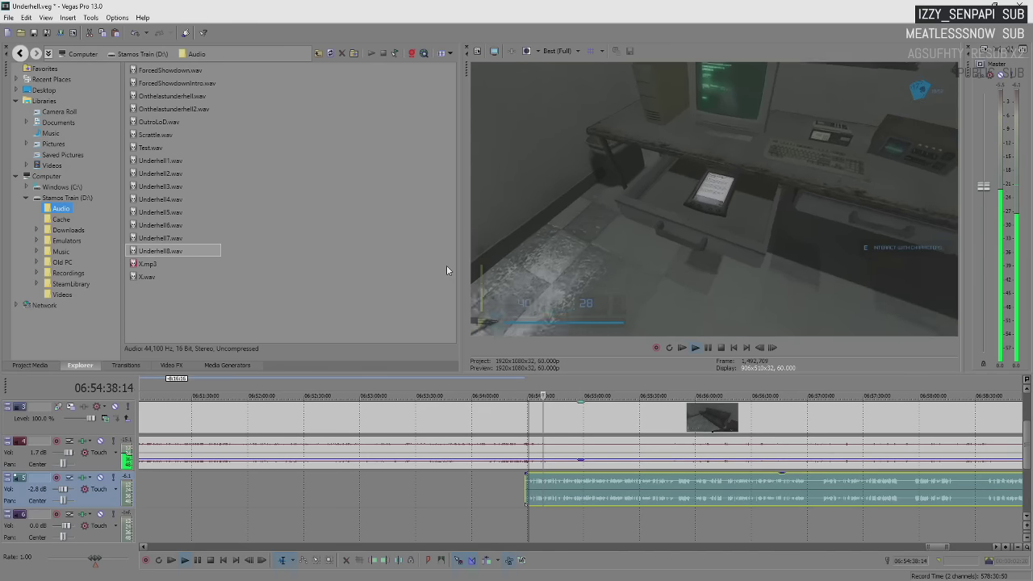
key(Return)
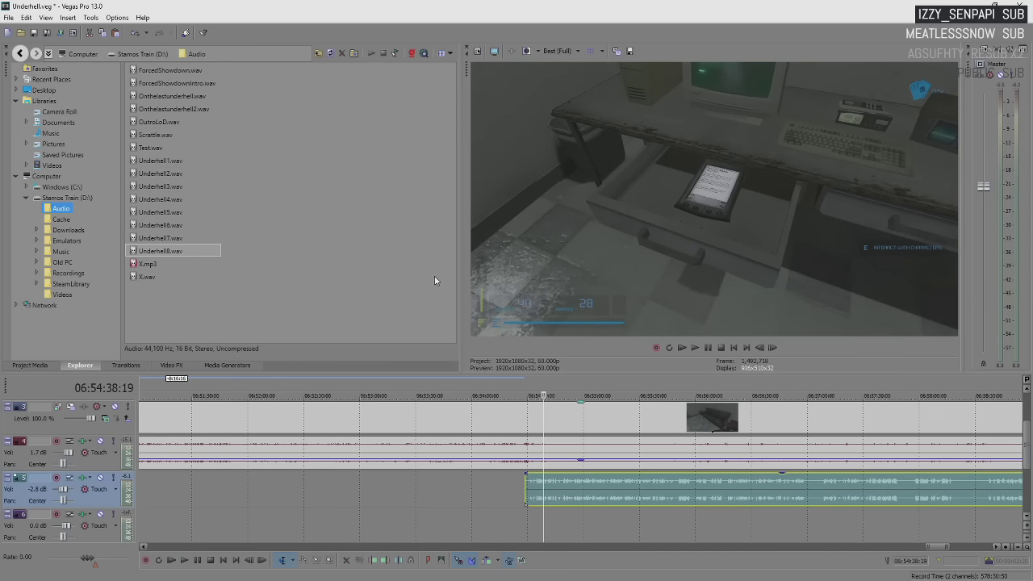
key(Return)
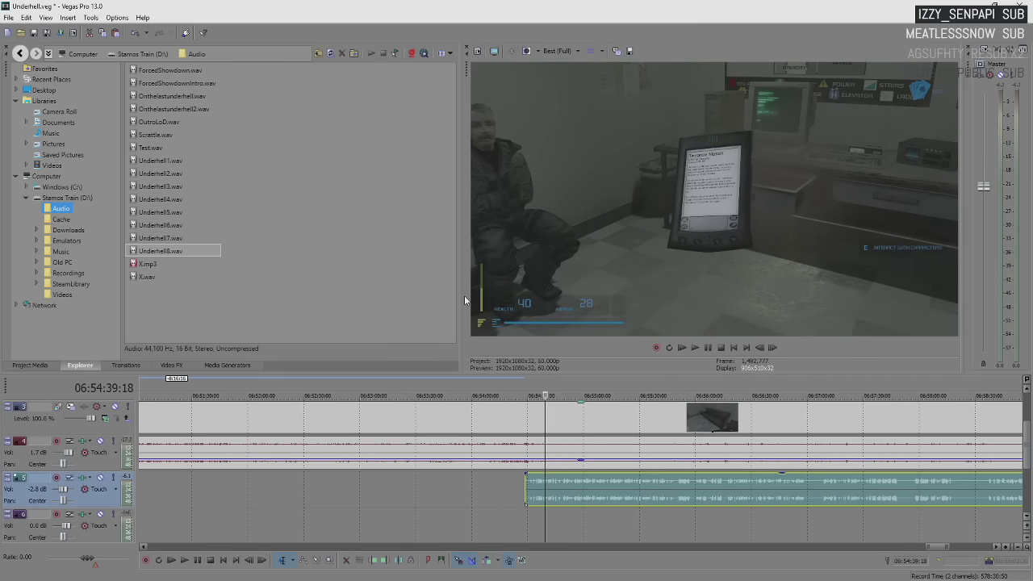
key(Return)
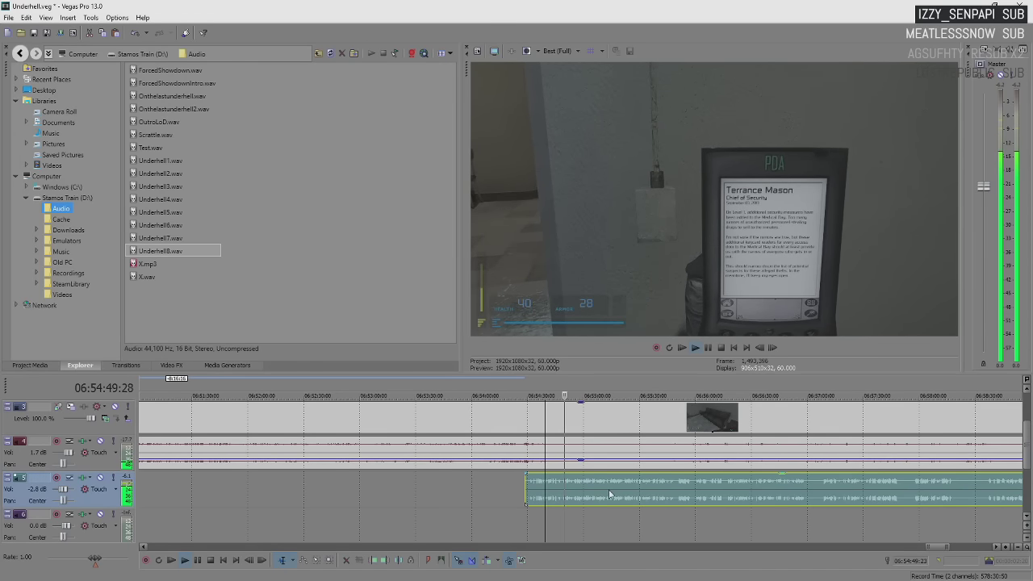
- Split the video, game audio and commentary clips at 06:55:06:22 during the PDA shot
scroll(609, 494, up, 3)
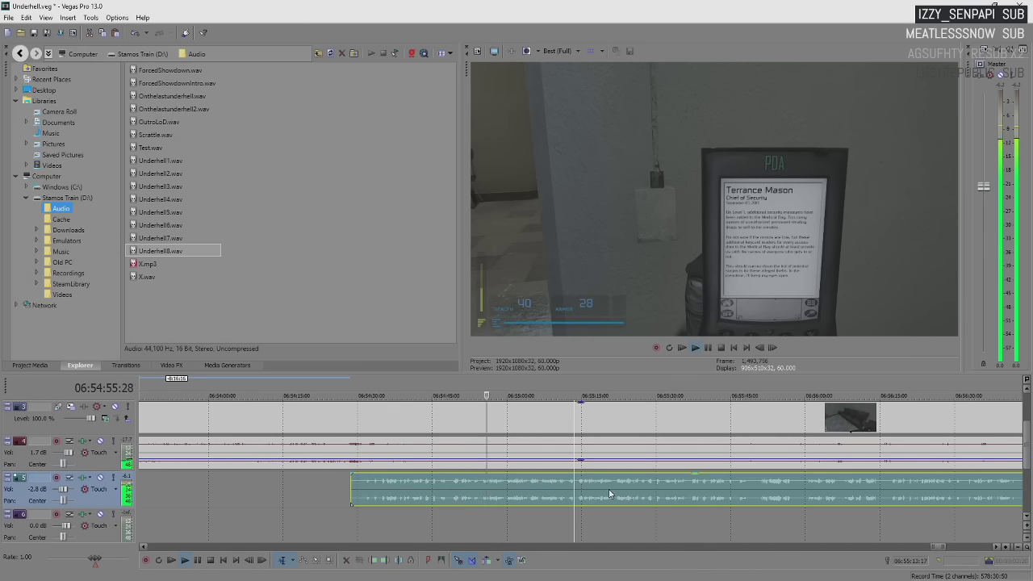
click(507, 418)
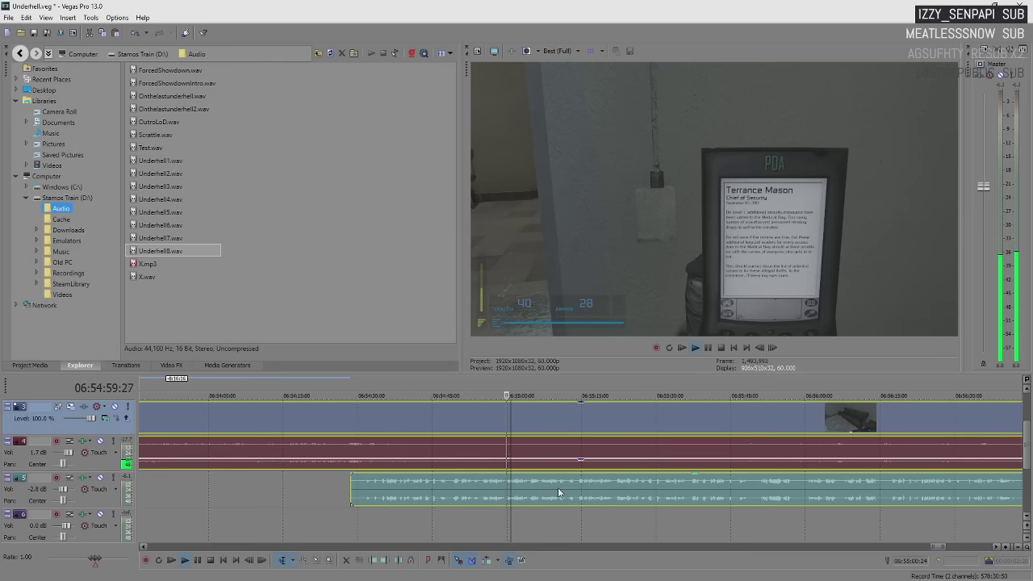
scroll(565, 485, up, 4)
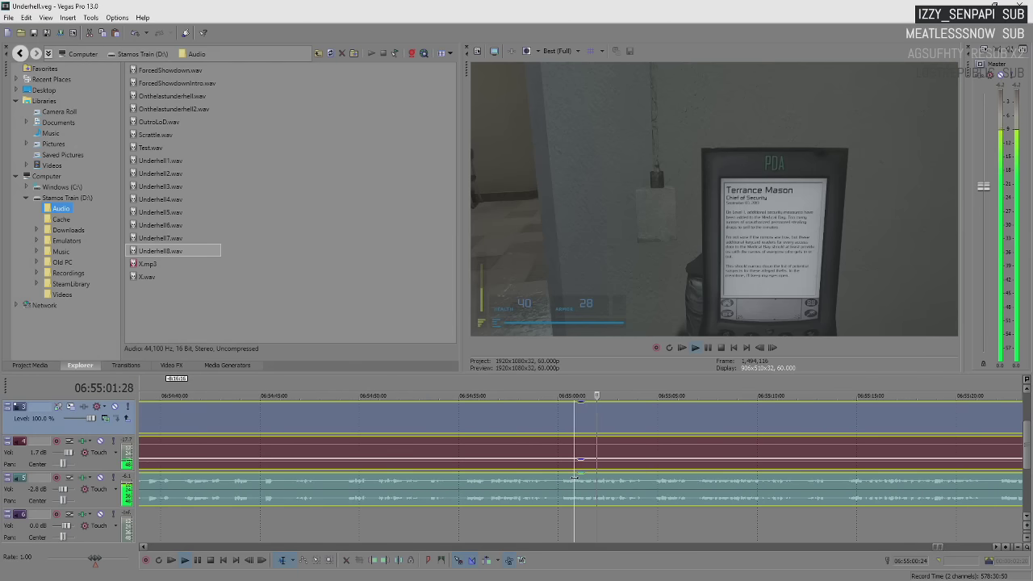
click(556, 428)
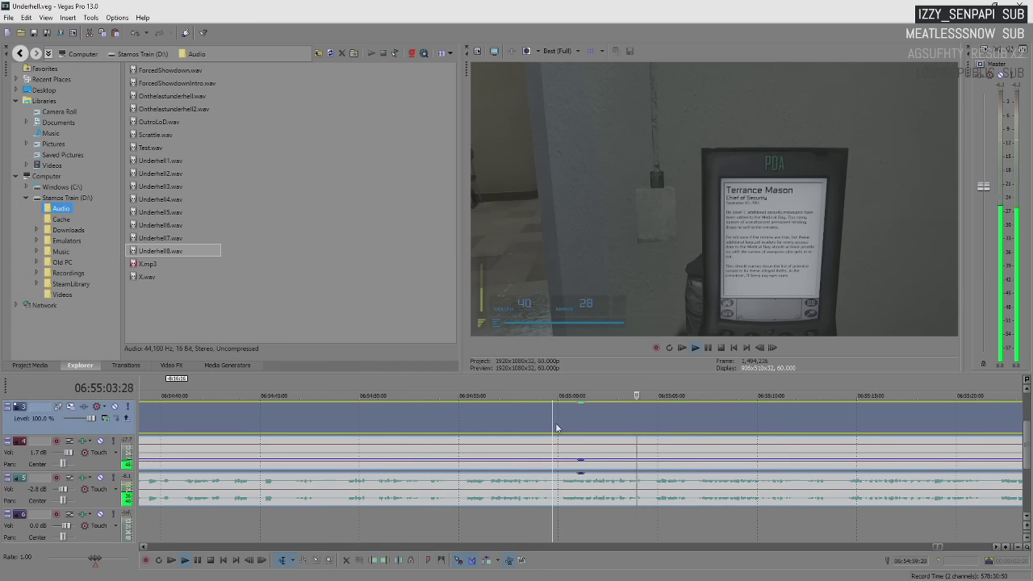
click(647, 420)
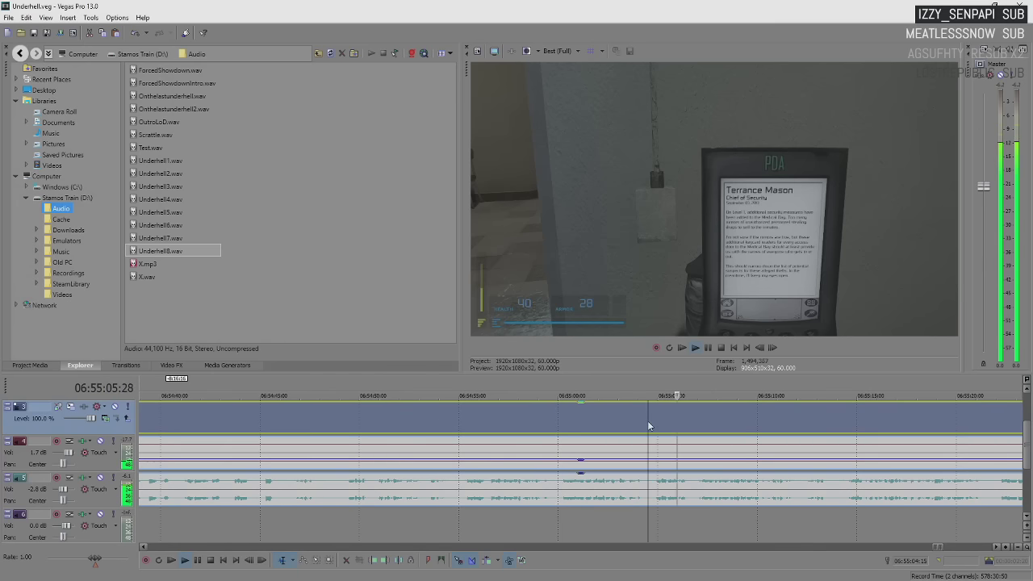
click(691, 422)
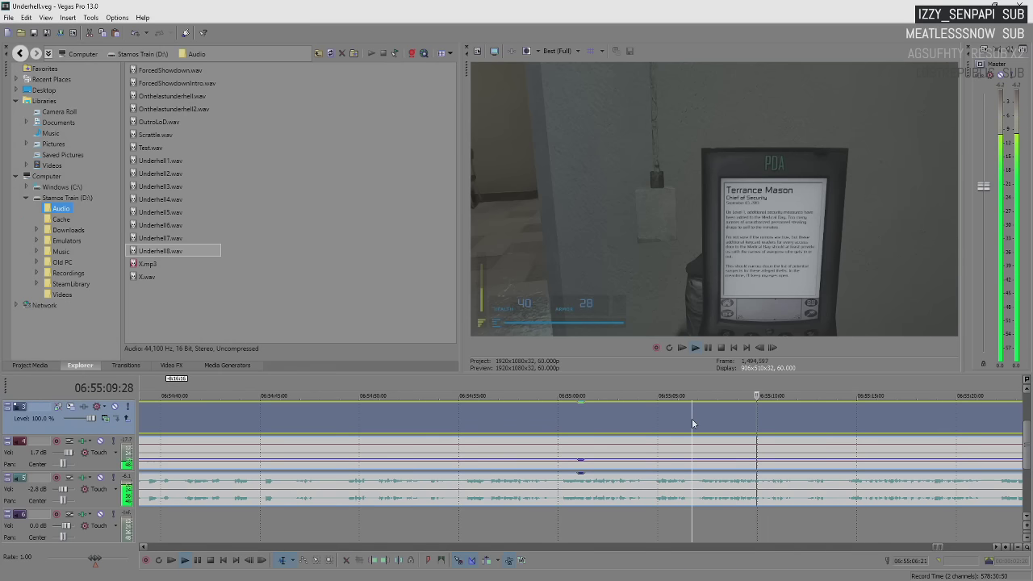
key(space)
key(s)
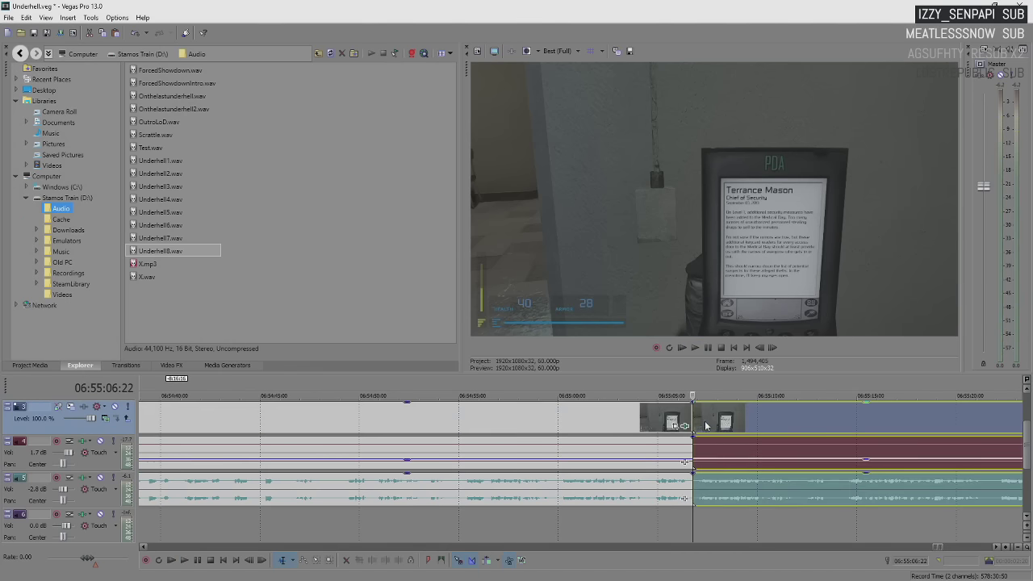
- Trim about 7:23 from the start of the clips after the split and move them back to close the gap
drag(697, 423, 849, 441)
click(849, 441)
key(space)
scroll(529, 423, down, 2)
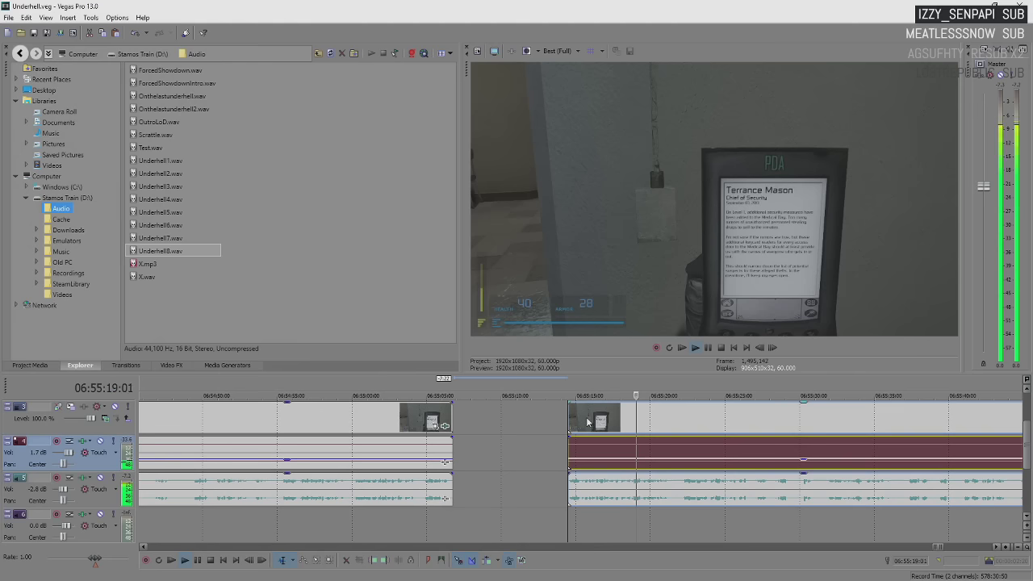
key(Return)
drag(598, 427, 485, 427)
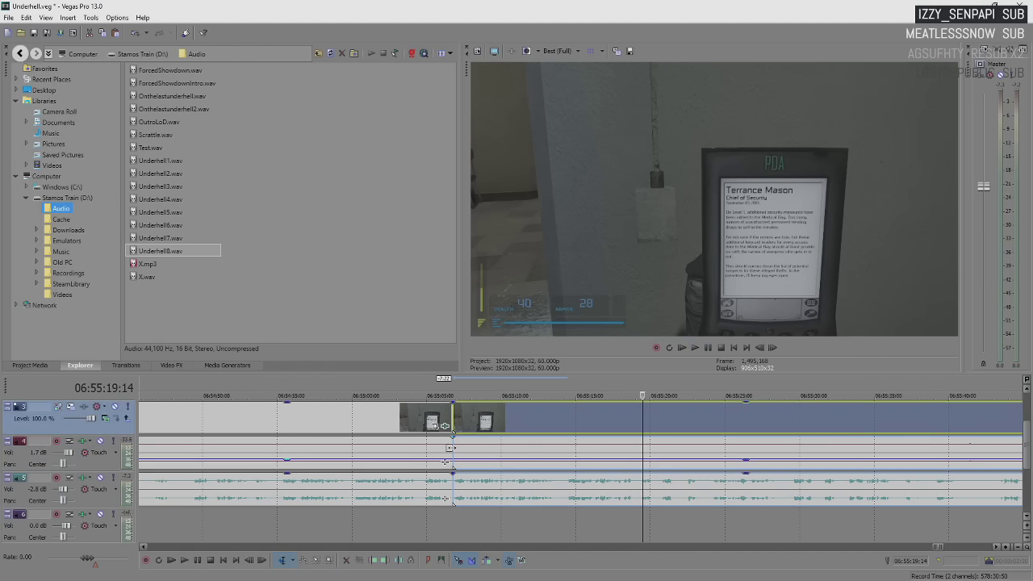
- Extend the end of the game audio clip before the cut by 1:00 over the next clip, and play the transition
click(443, 457)
drag(443, 457, 440, 452)
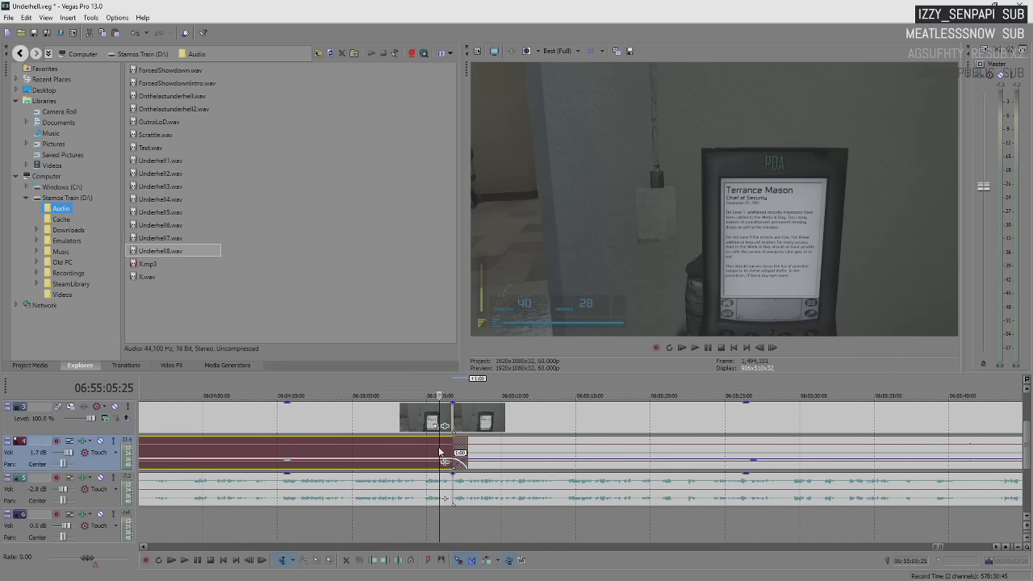
key(space)
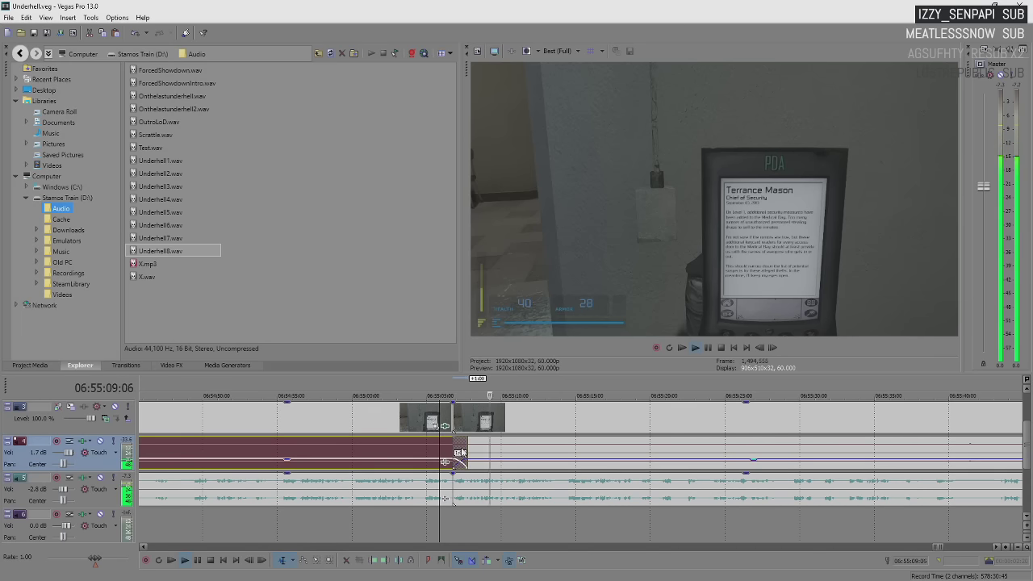
- Review the footage and commentary after the PDA cut from about 06:55:12:23, past the seated man and into the hallway
key(Return)
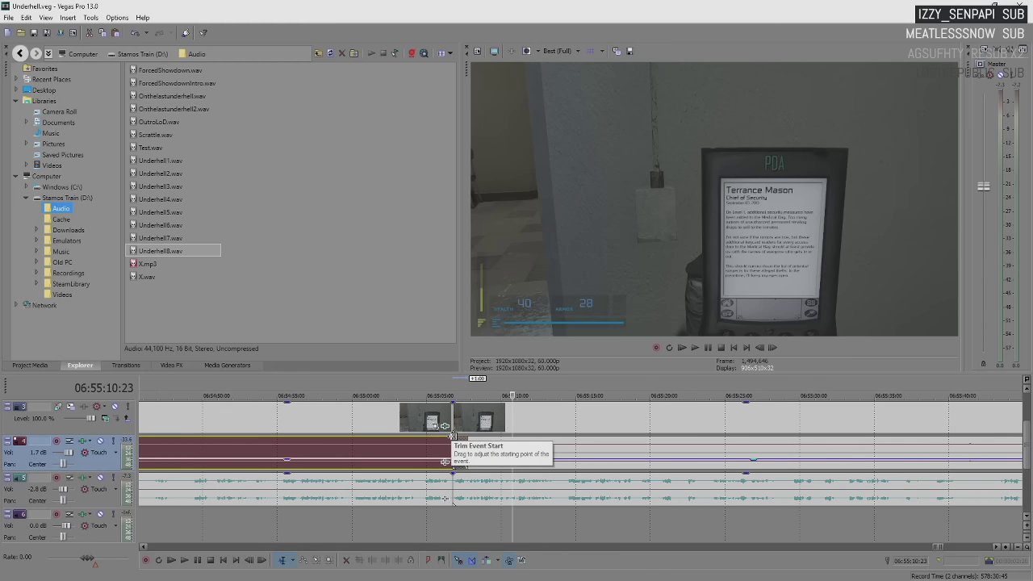
click(452, 437)
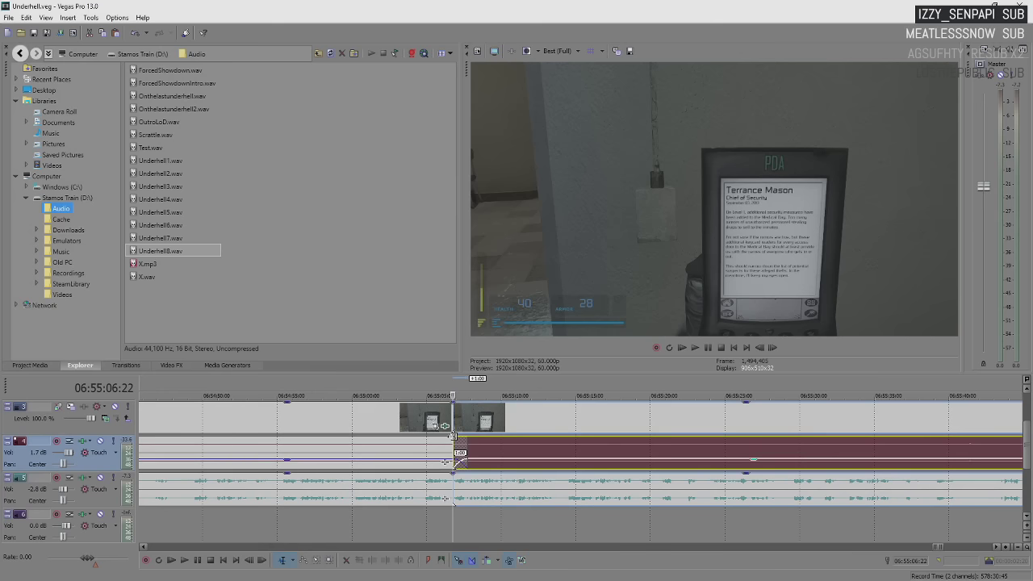
click(544, 493)
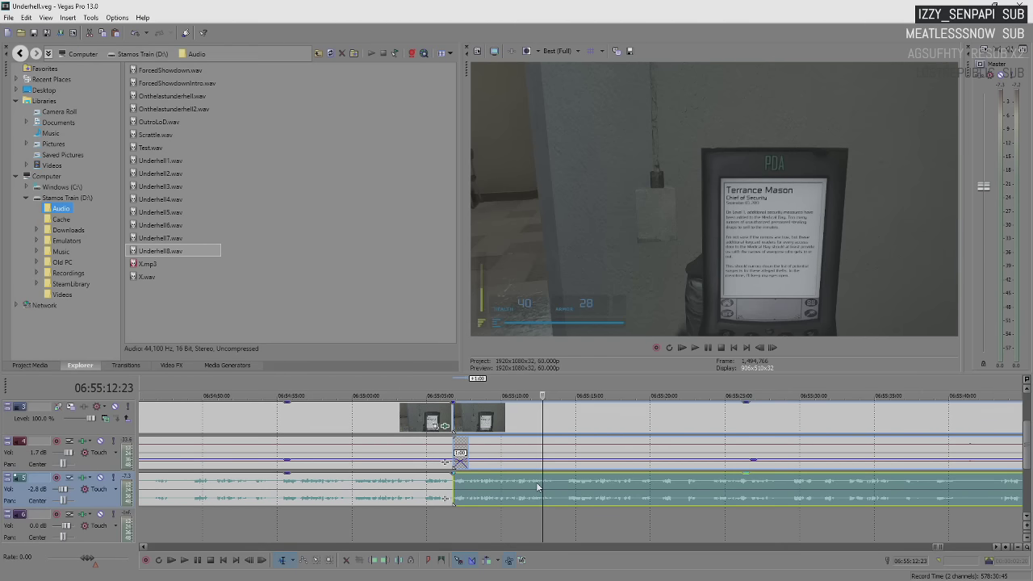
key(space)
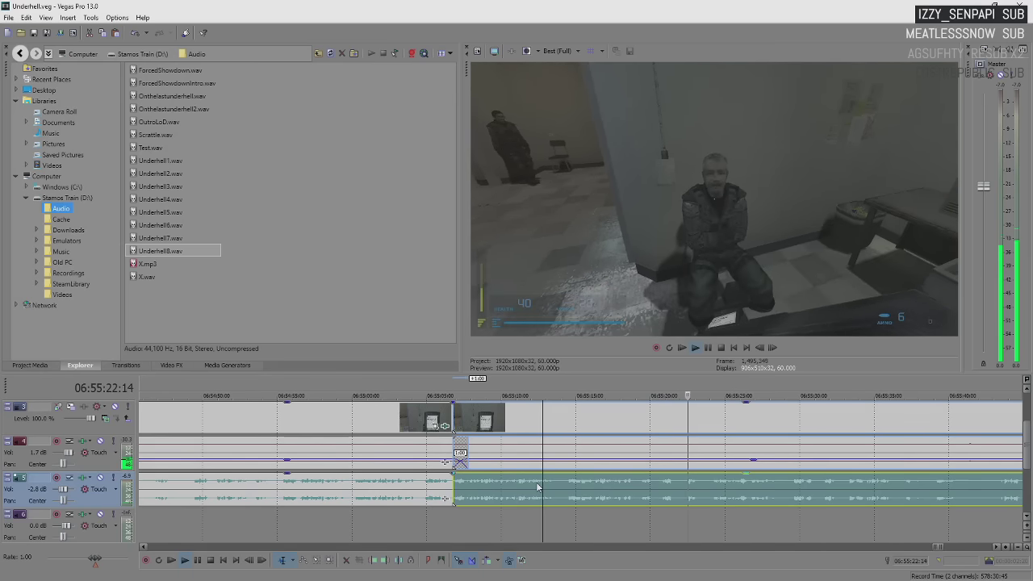
key(Return)
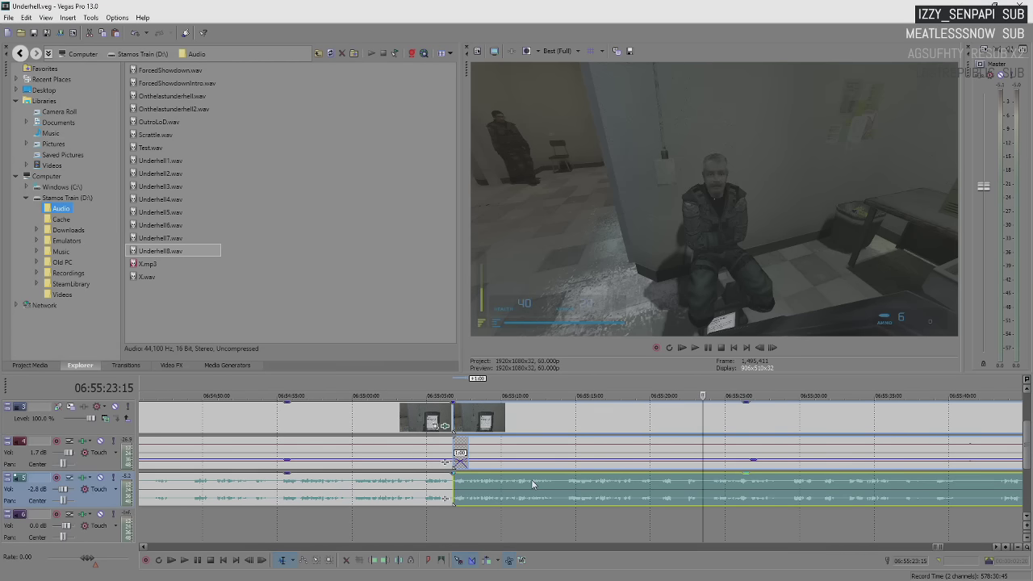
key(space)
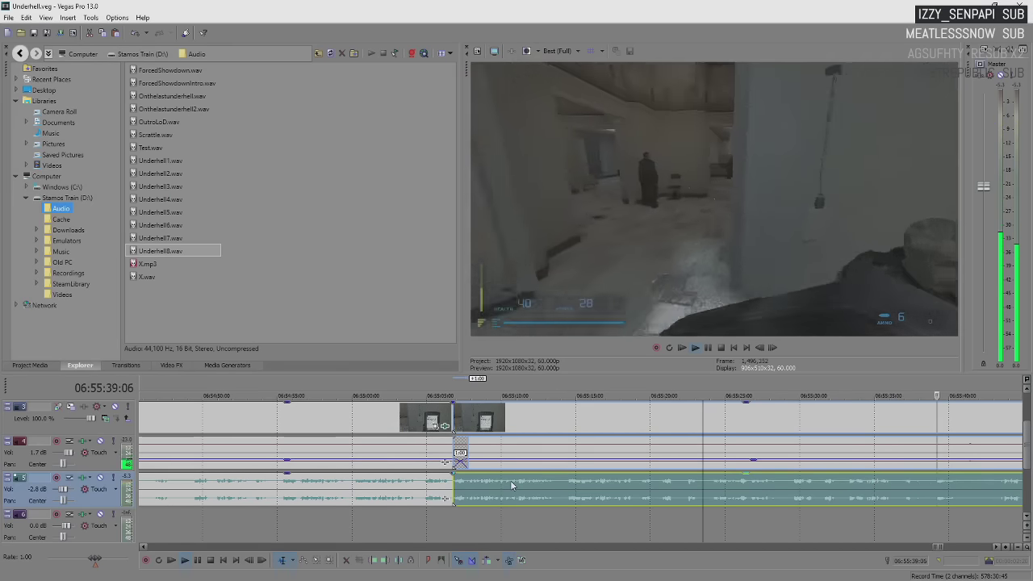
key(Return)
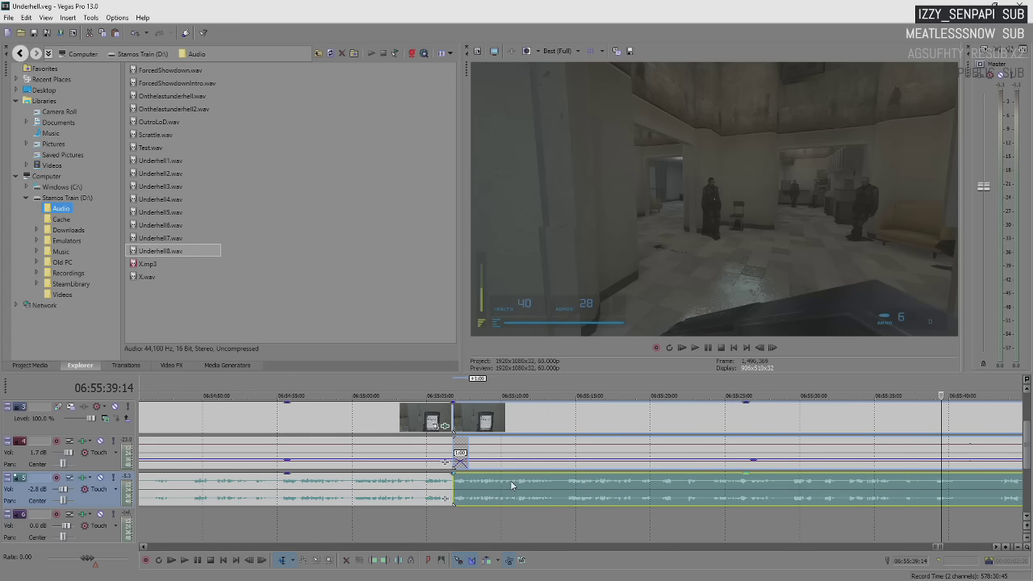
- Review the commentary over the soldier encounters and the water cooler, up to the computer room at about 06:56:26
key(space)
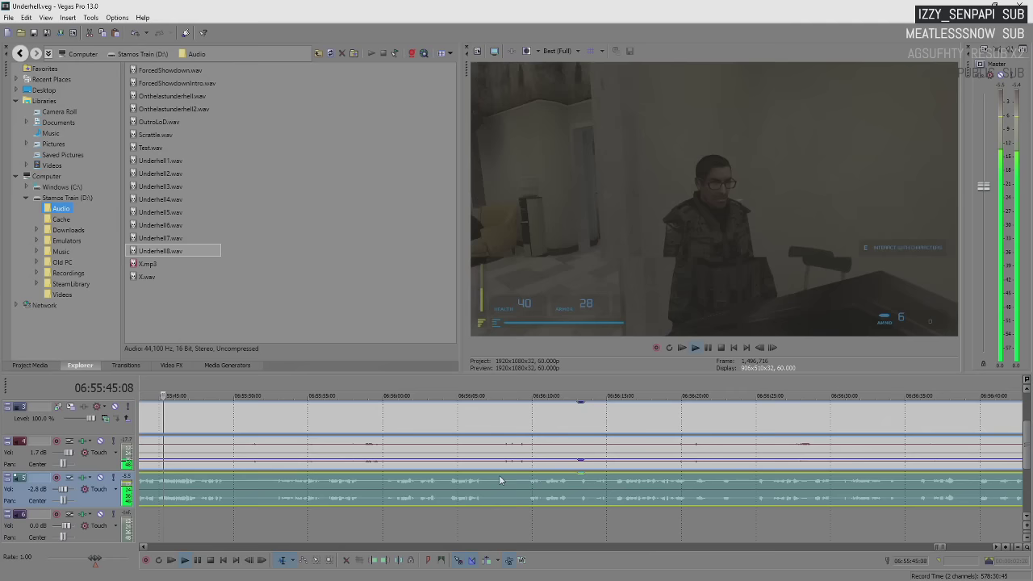
scroll(500, 481, down, 3)
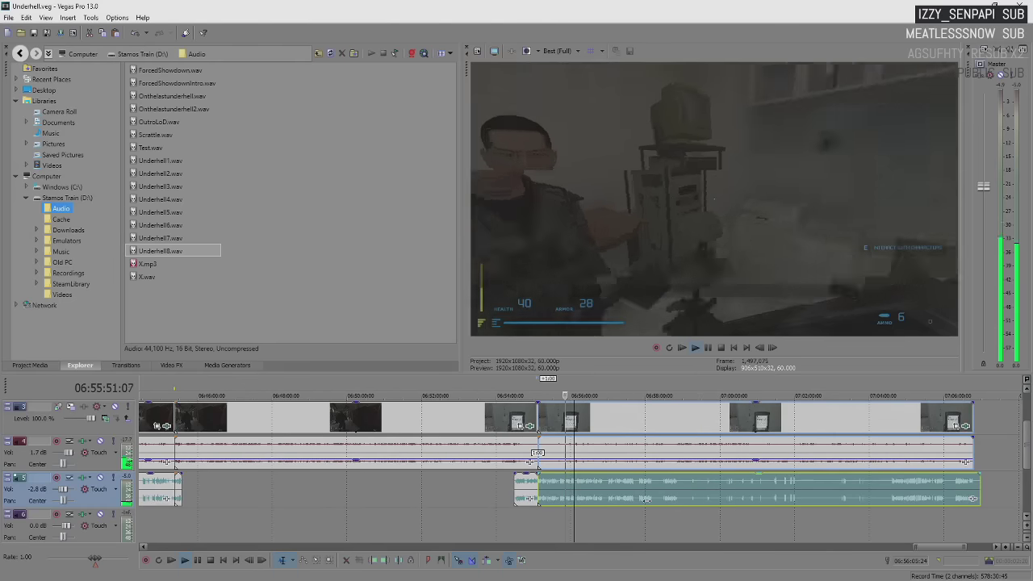
scroll(644, 496, down, 5)
scroll(643, 493, up, 5)
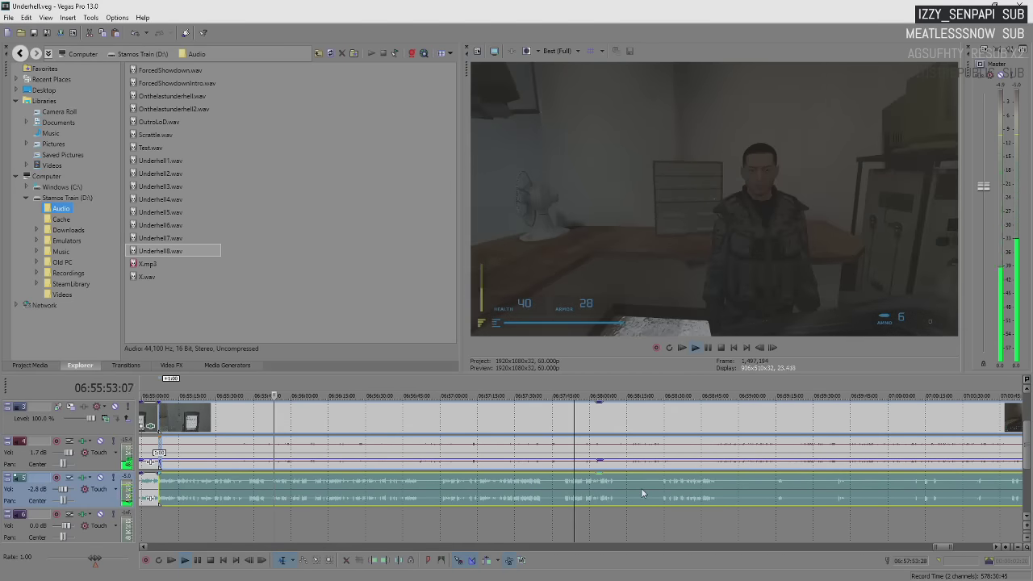
scroll(642, 494, up, 1)
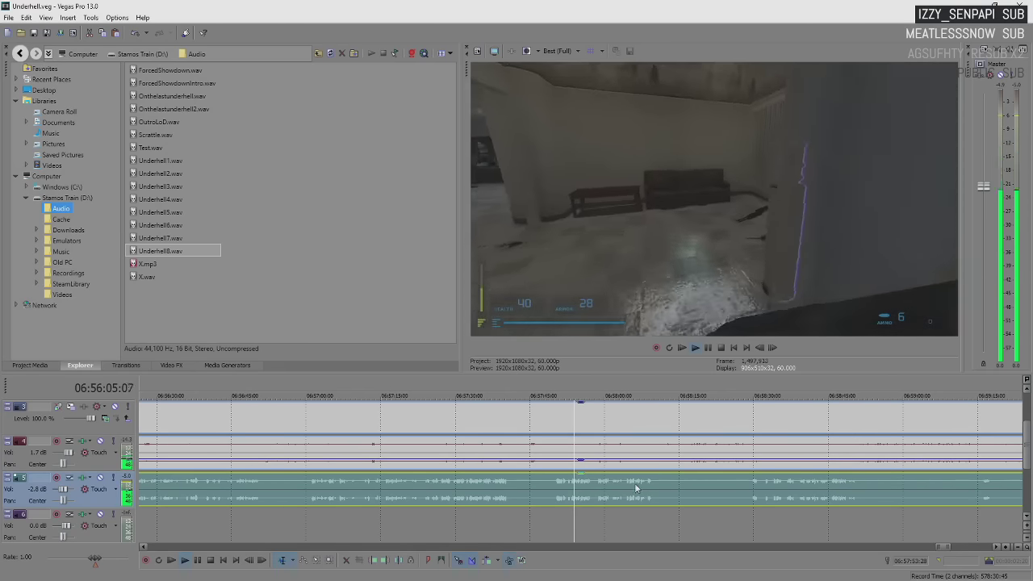
key(space)
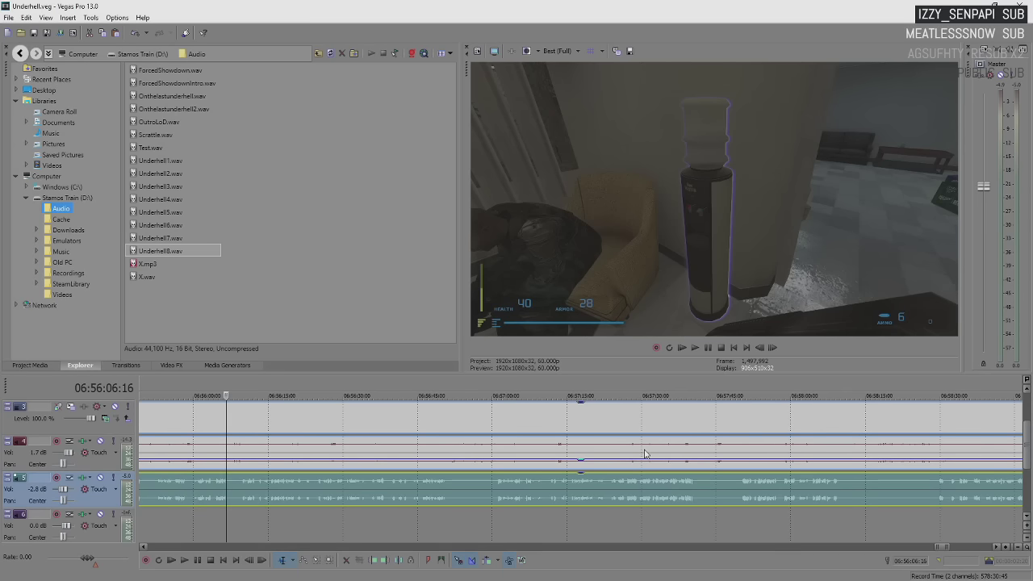
key(space)
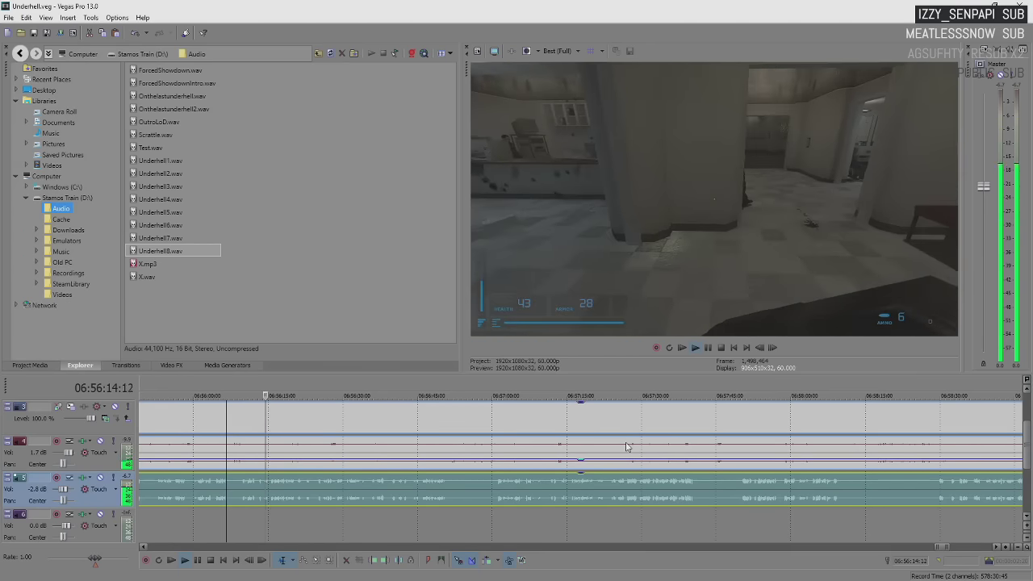
key(Return)
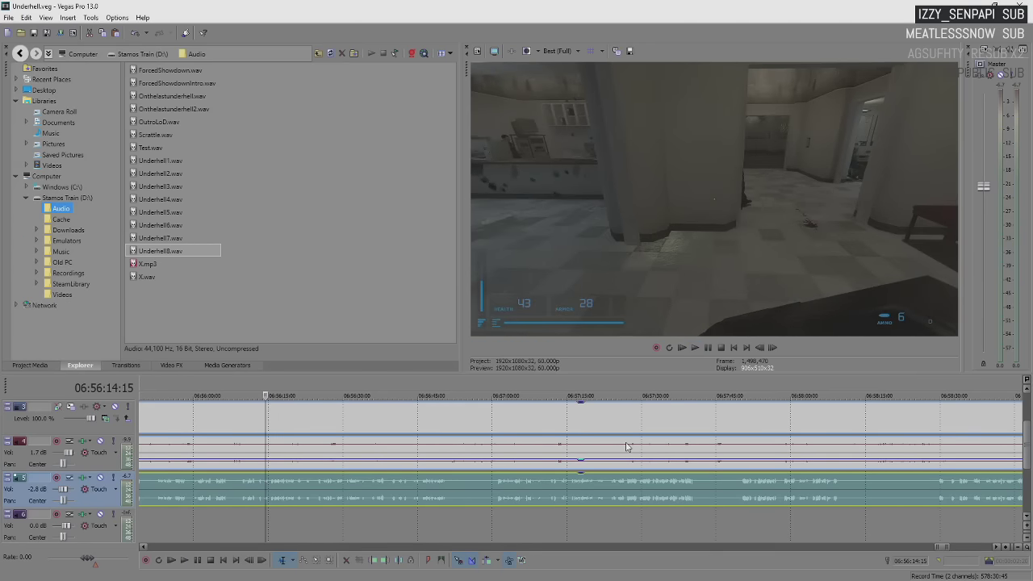
key(Return)
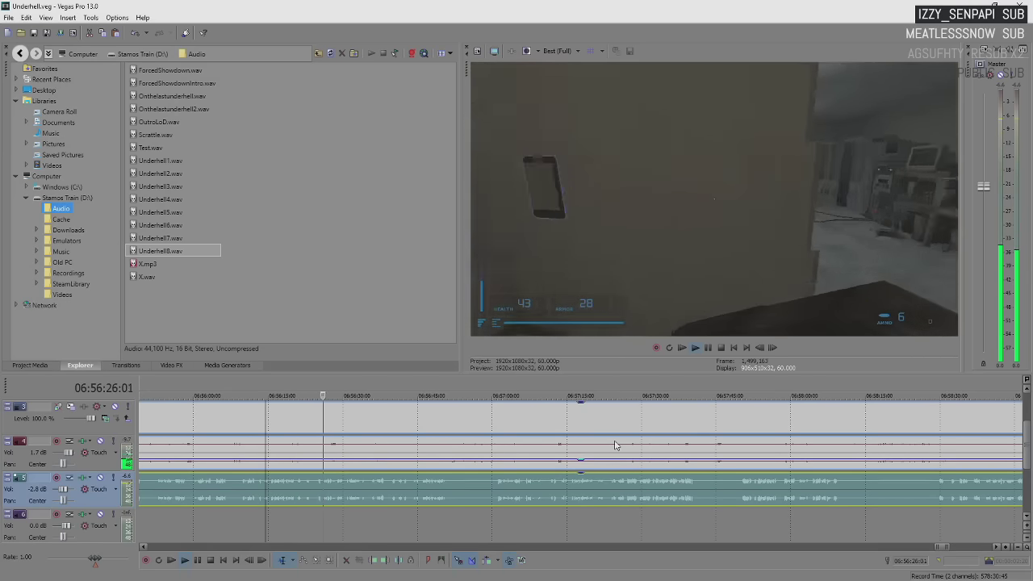
key(Return)
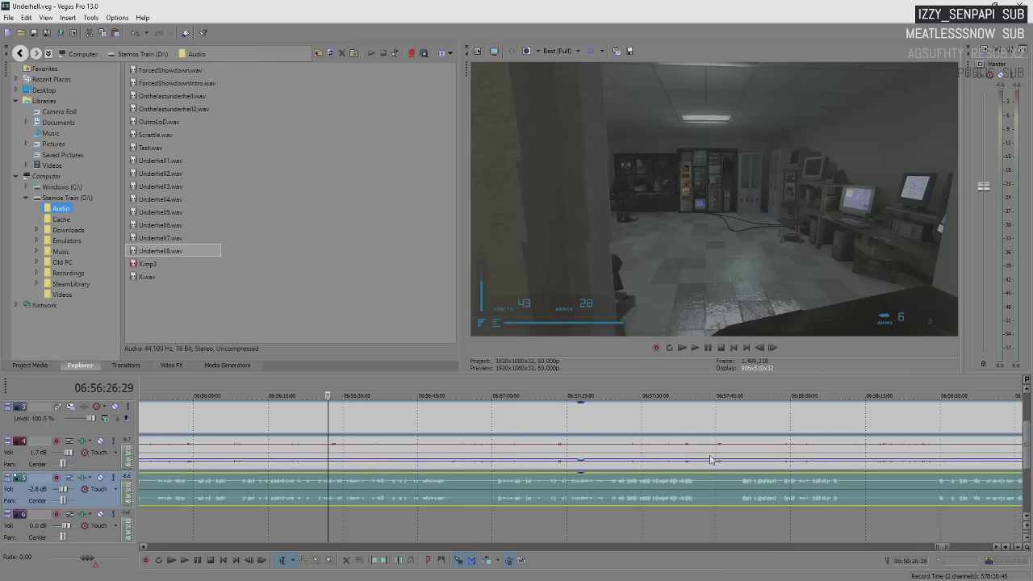
- Replay from 06:56:25:24 and check the commentary against the computer room footage and the bald man's dialogue
click(322, 489)
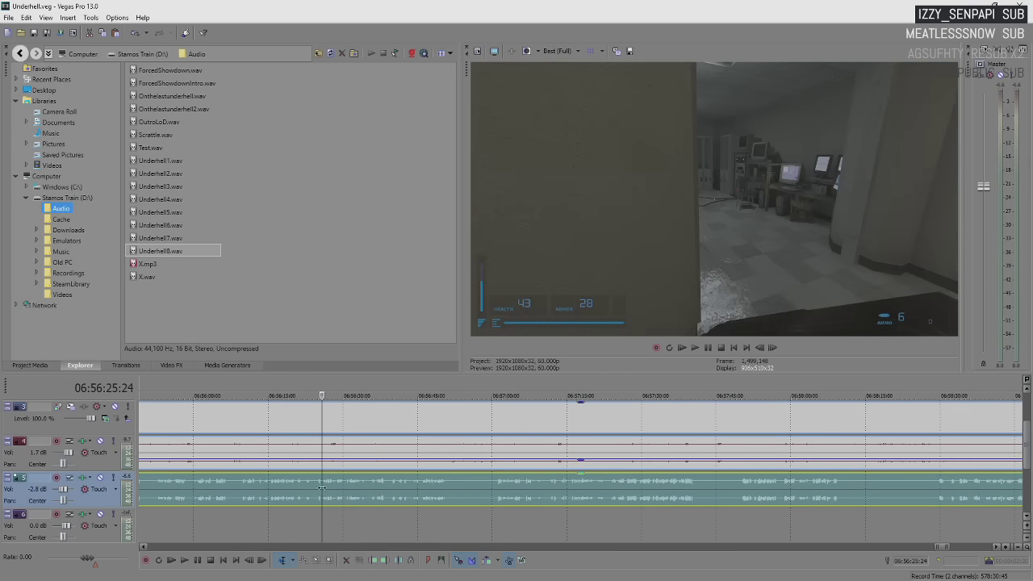
scroll(327, 489, up, 4)
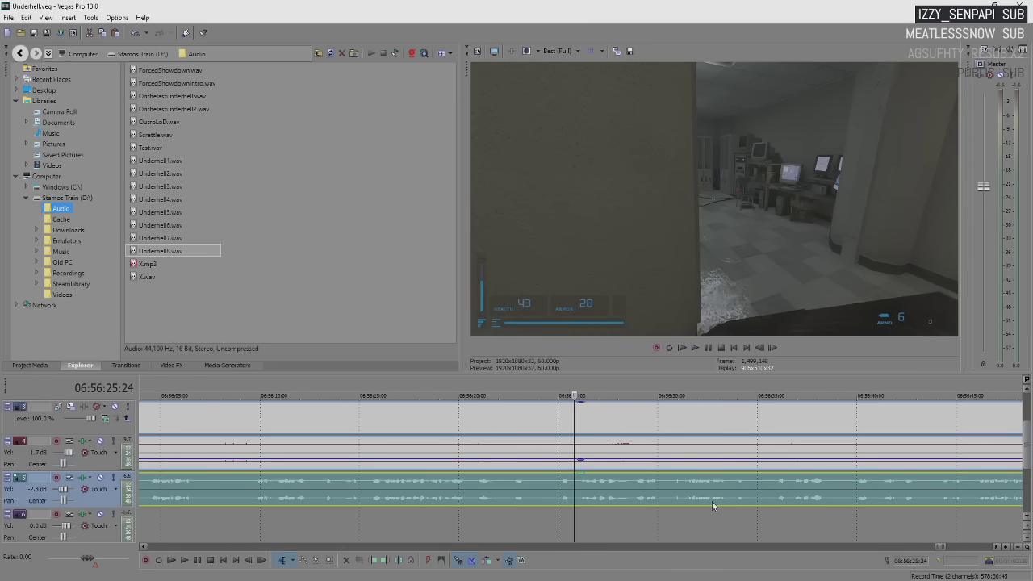
key(space)
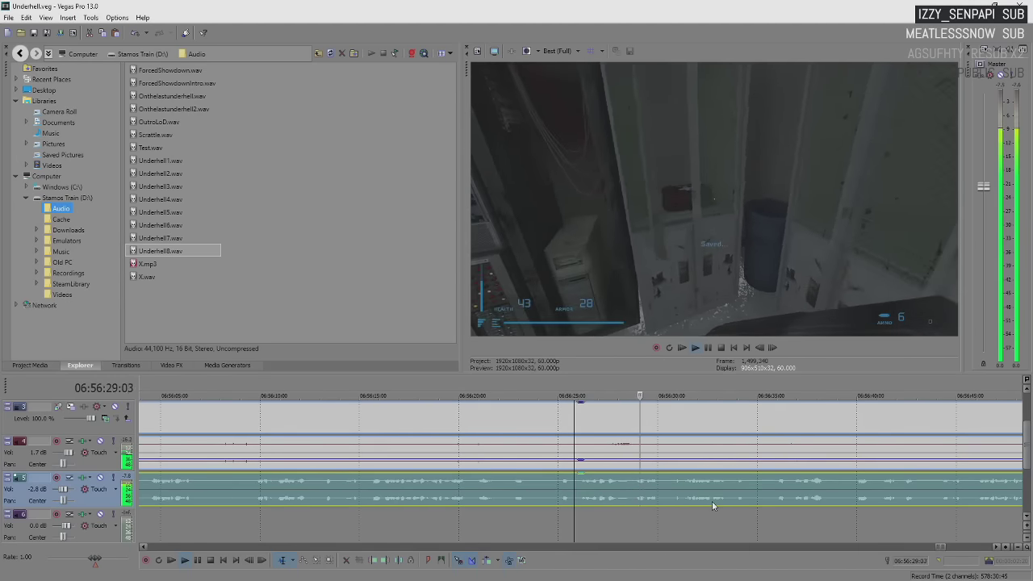
key(Return)
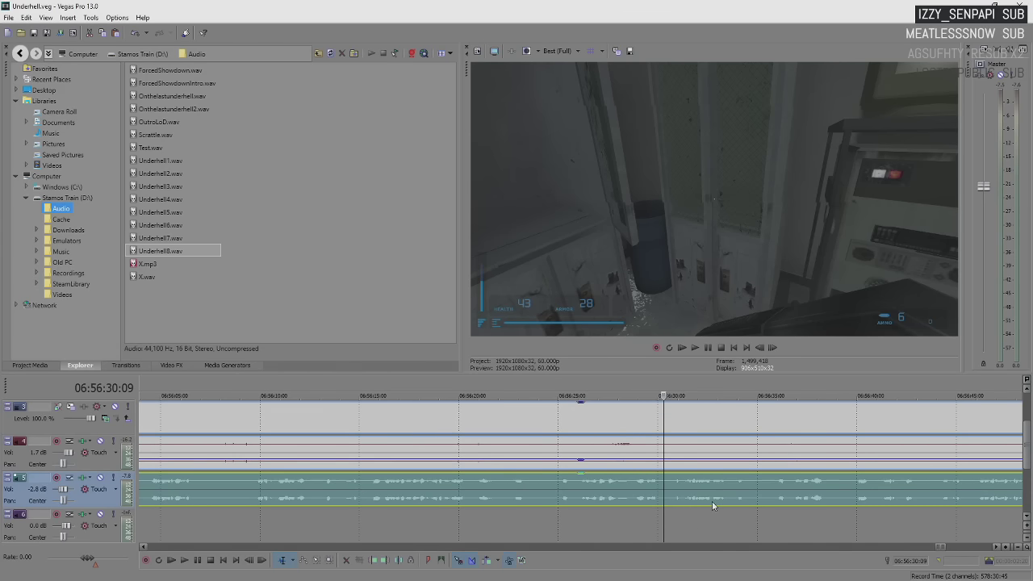
key(space)
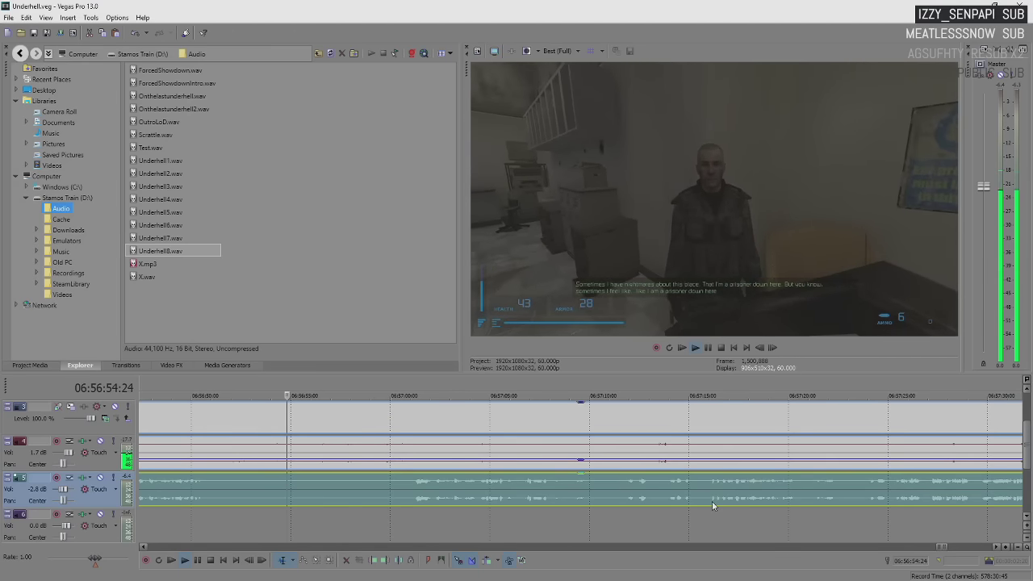
key(Return)
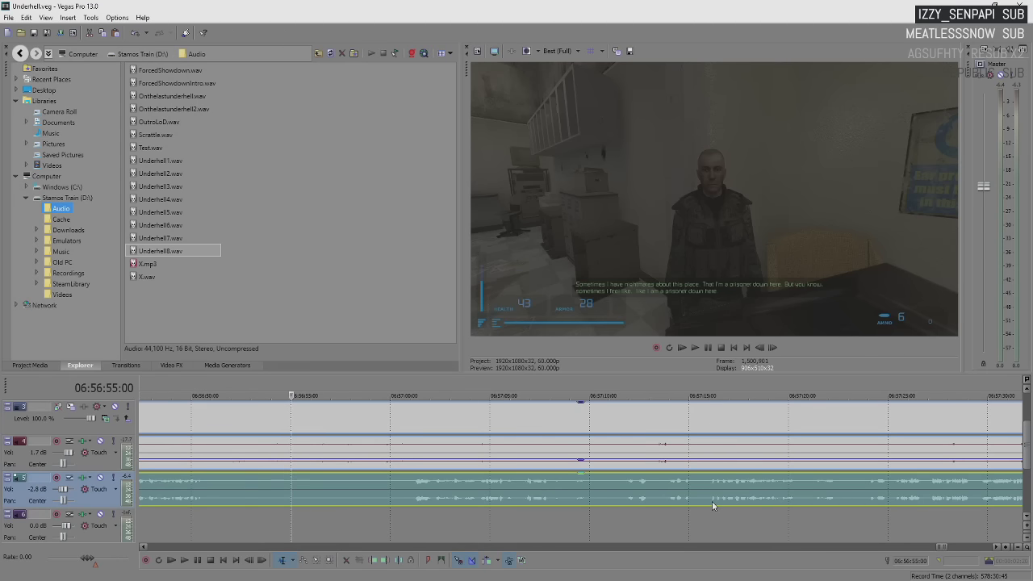
- Review the commentary over the first aid locker, the storage shelves and the vent crawl, up to about 06:58:03
key(space)
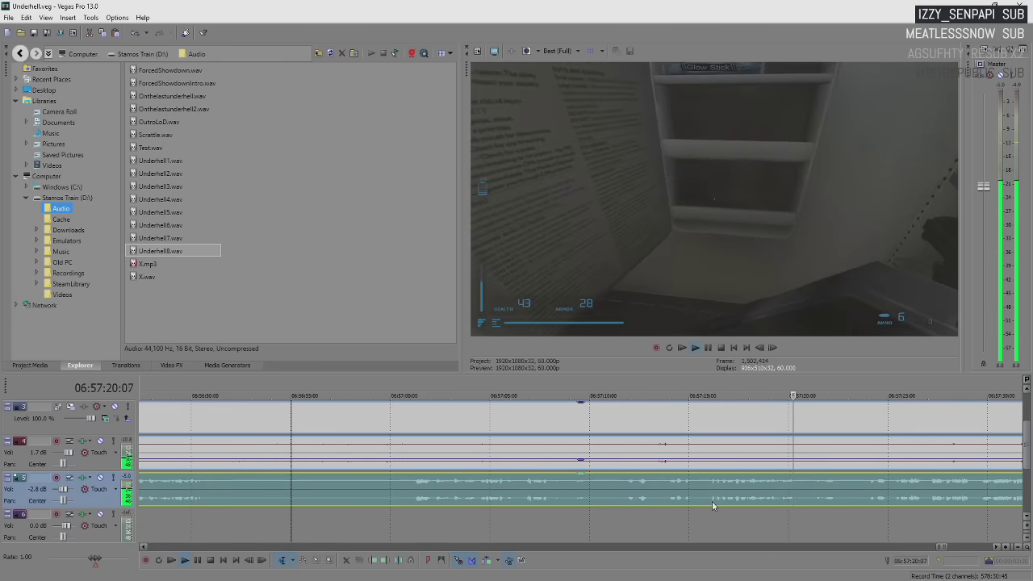
key(Return)
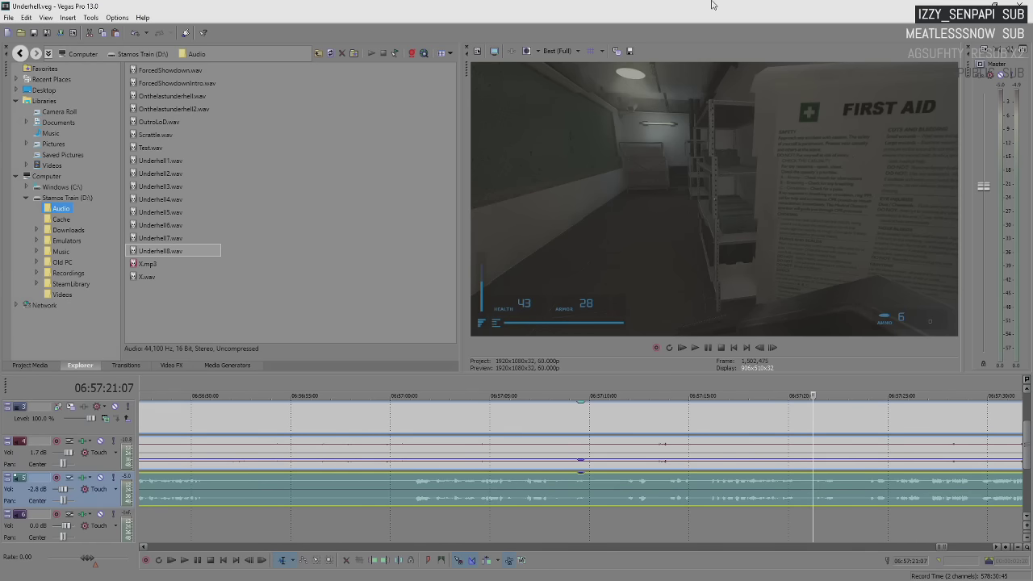
key(space)
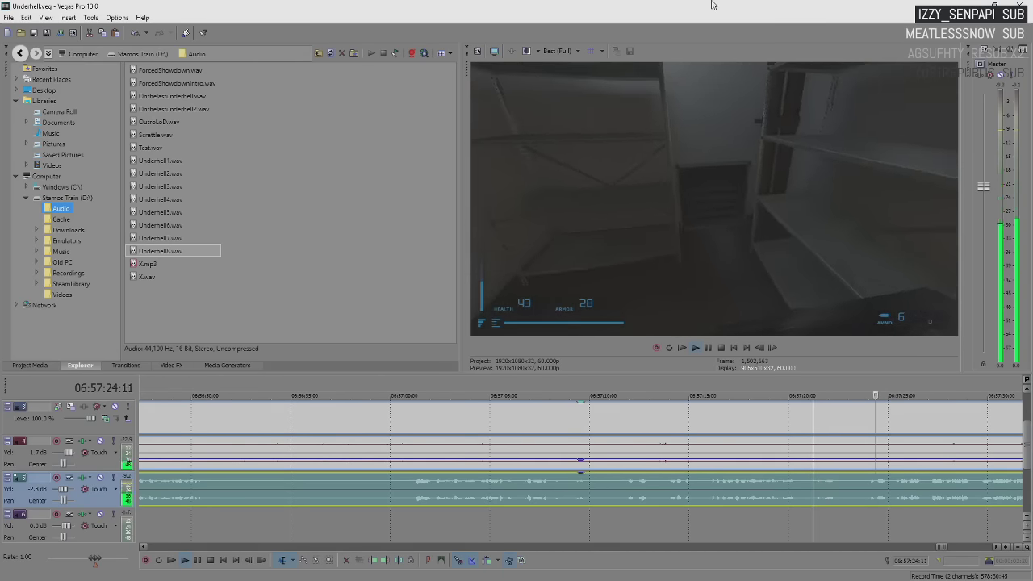
key(Return)
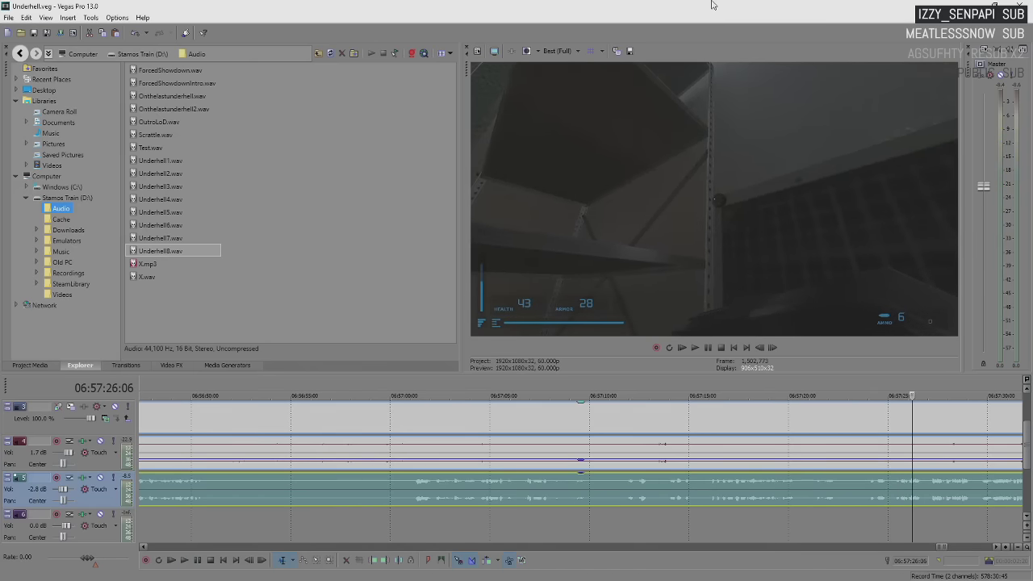
key(space)
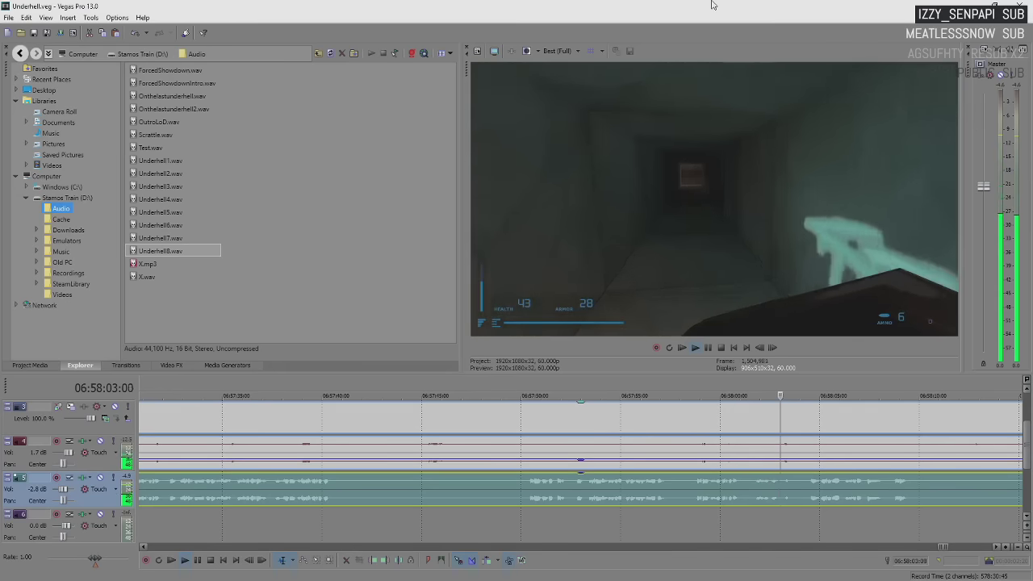
key(Return)
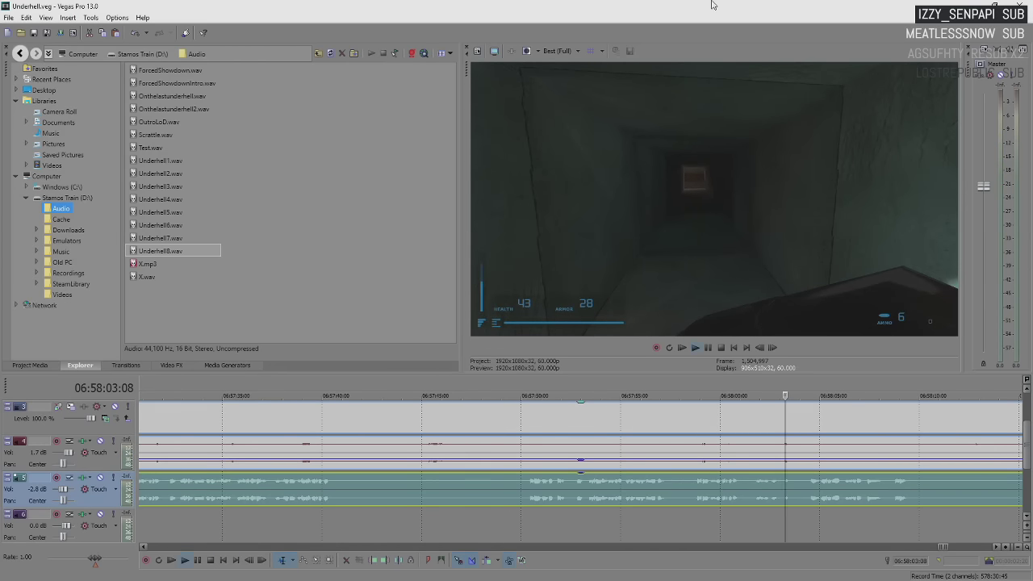
key(Return)
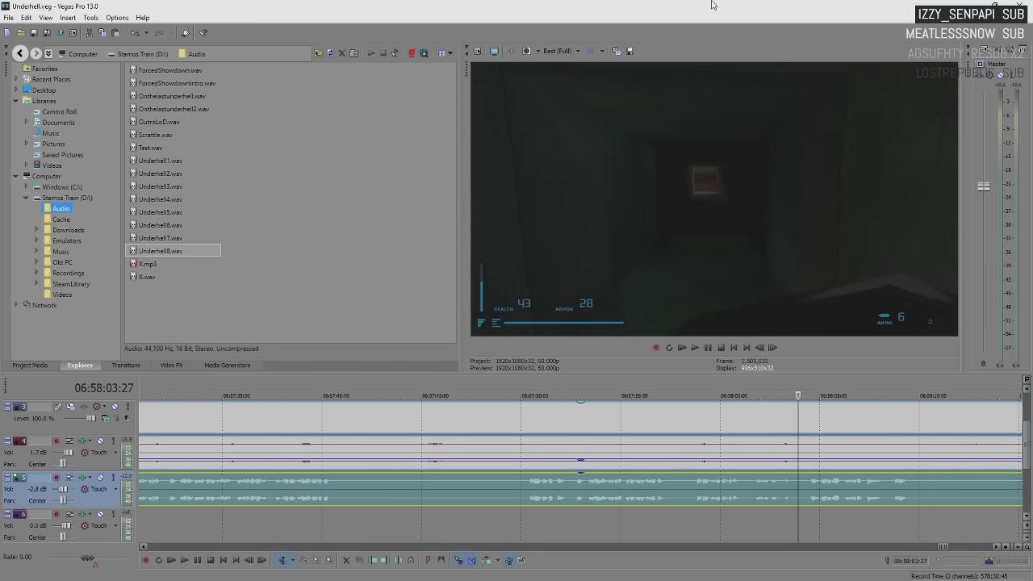
- Review the dialogue with the man in the dark room after the vent, replaying it from 06:58:29:08
key(space)
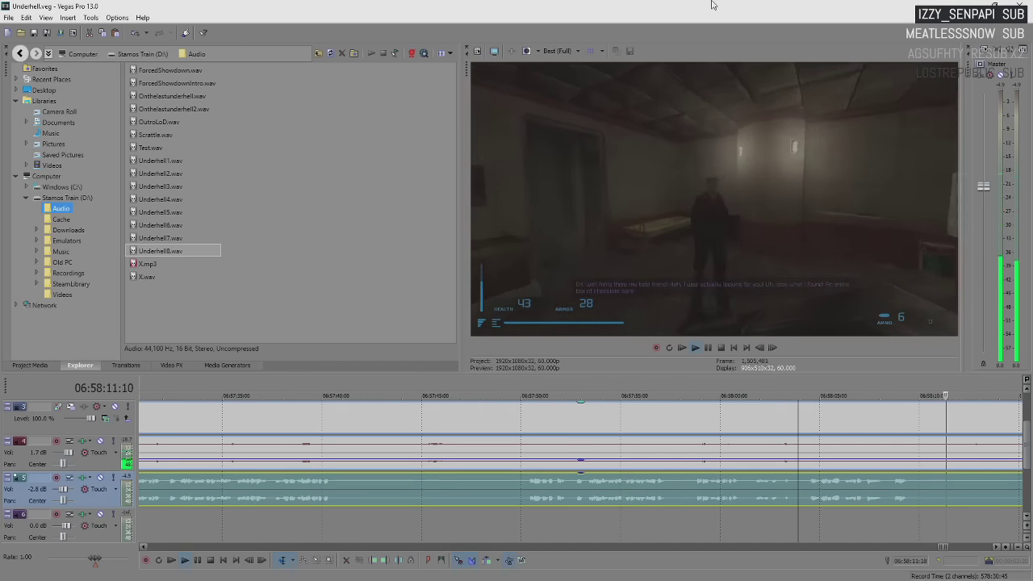
scroll(220, 462, down, 8)
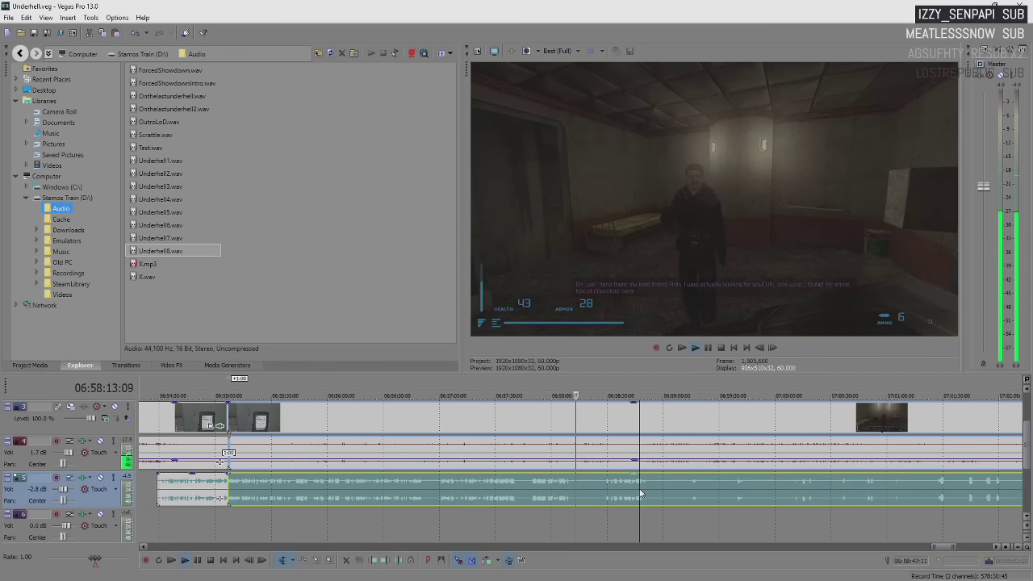
scroll(639, 487, up, 6)
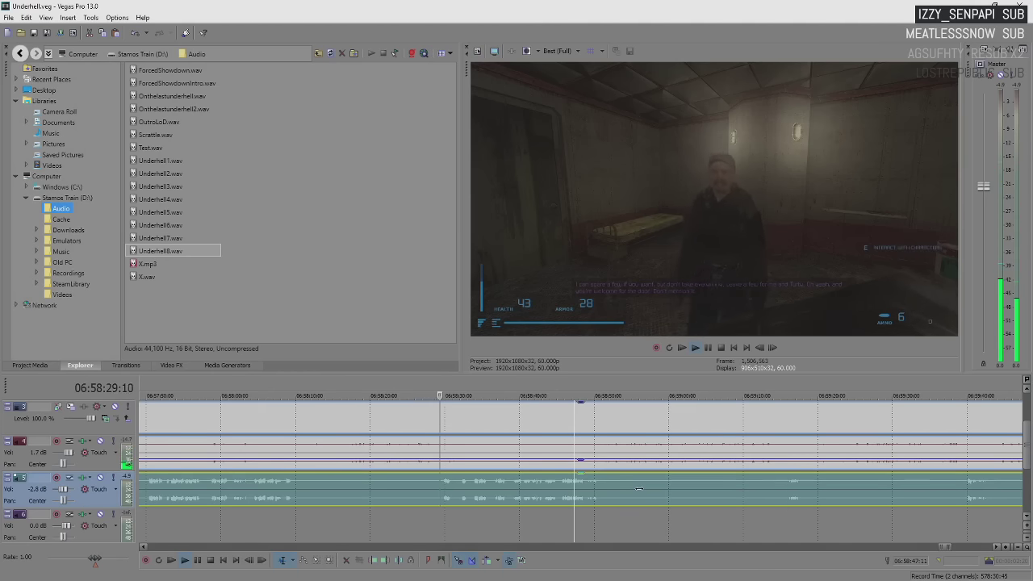
key(space)
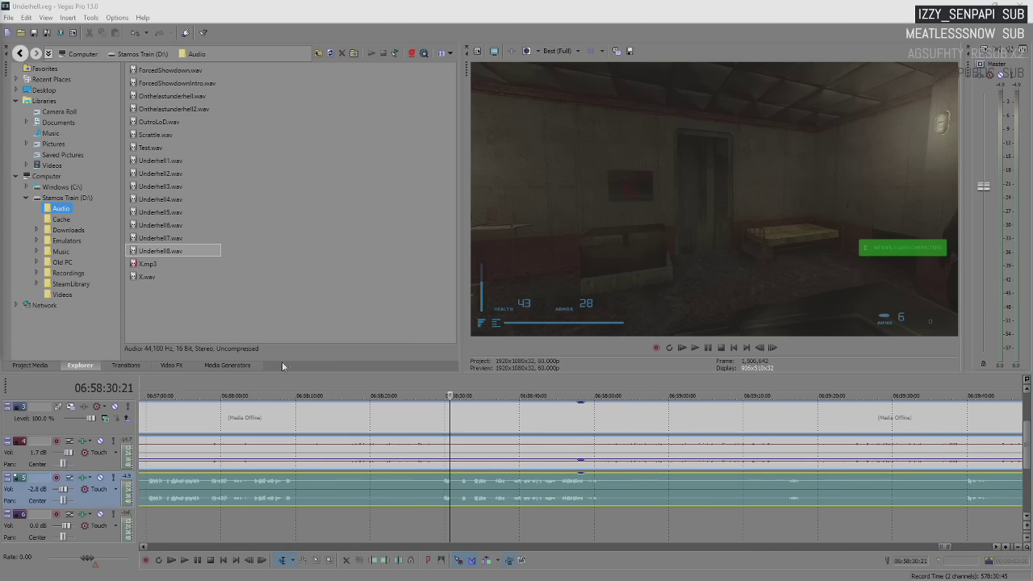
click(439, 487)
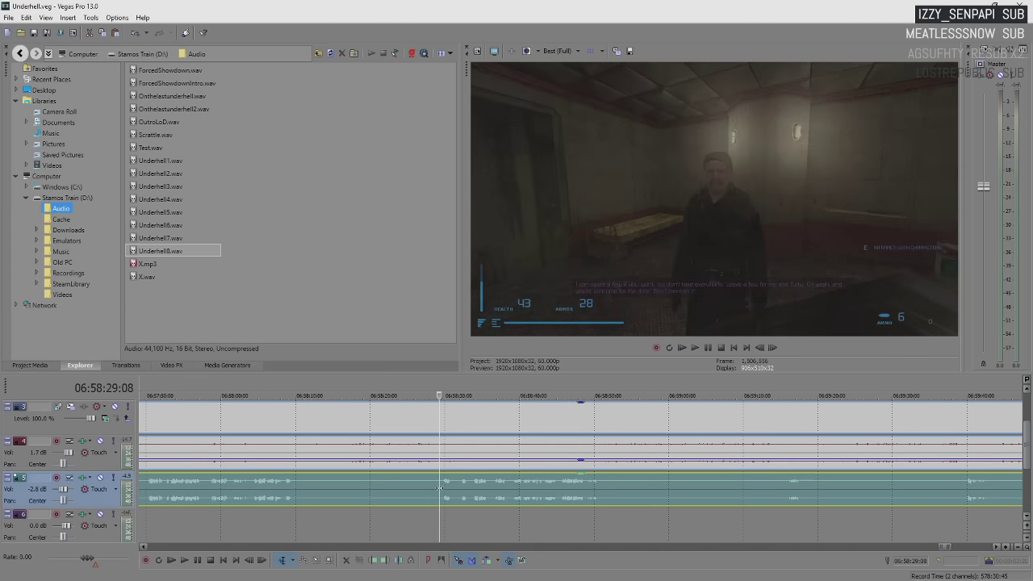
key(space)
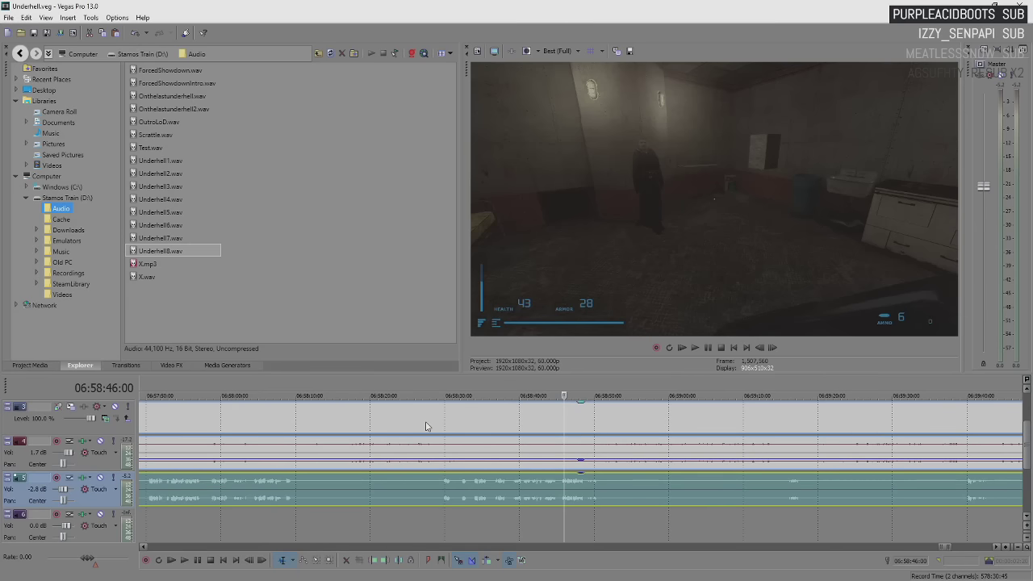
- Split the commentary audio on track 5 at about 06:58:51 and shift the part after the split about 22 seconds later
key(space)
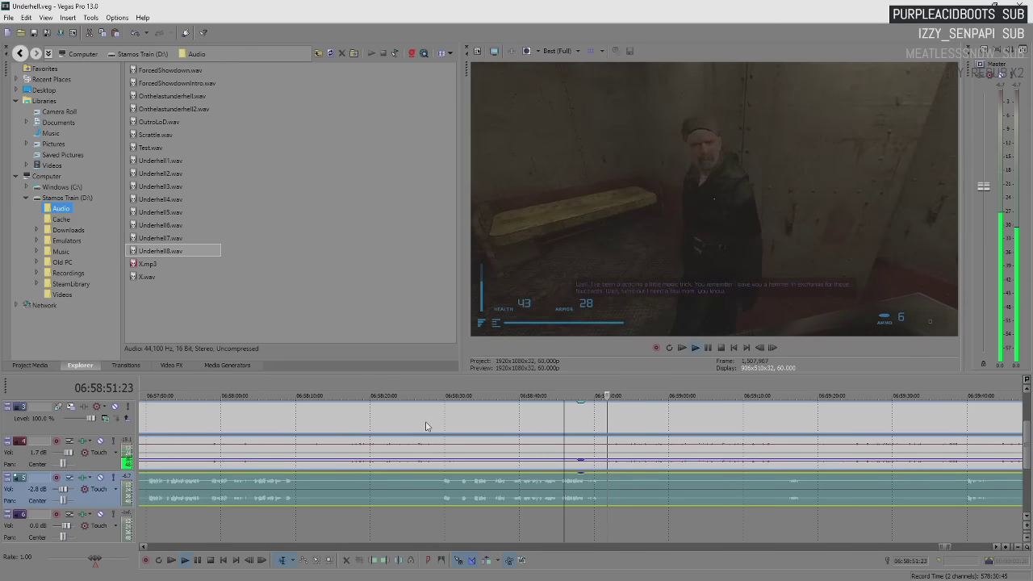
click(603, 492)
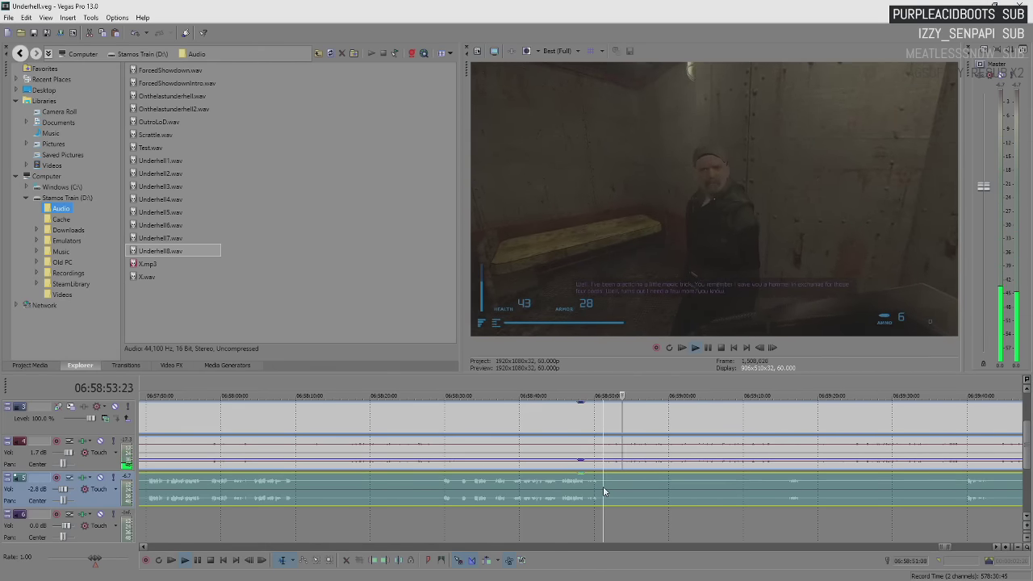
key(s)
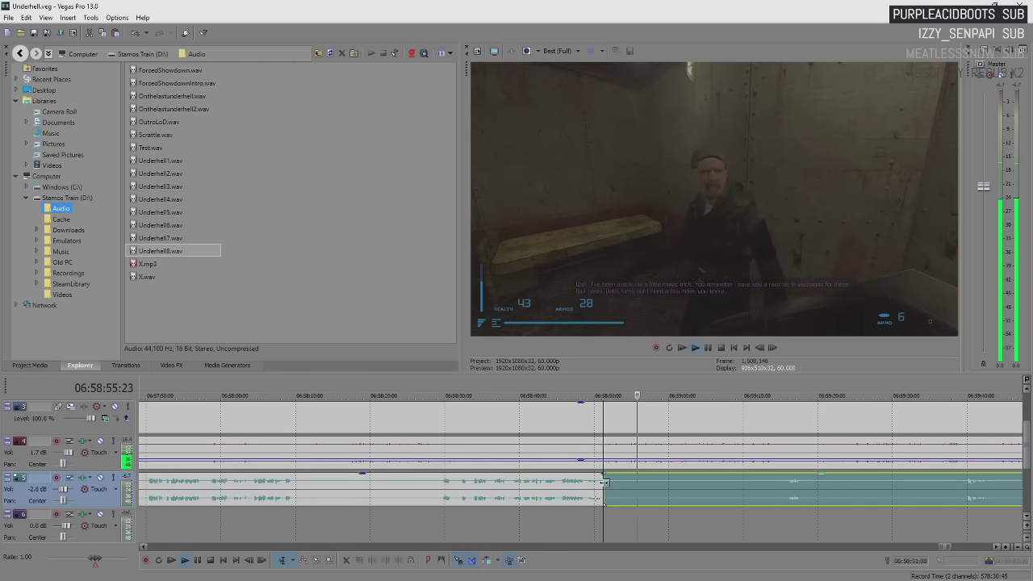
drag(604, 481, 779, 489)
scroll(738, 481, down, 4)
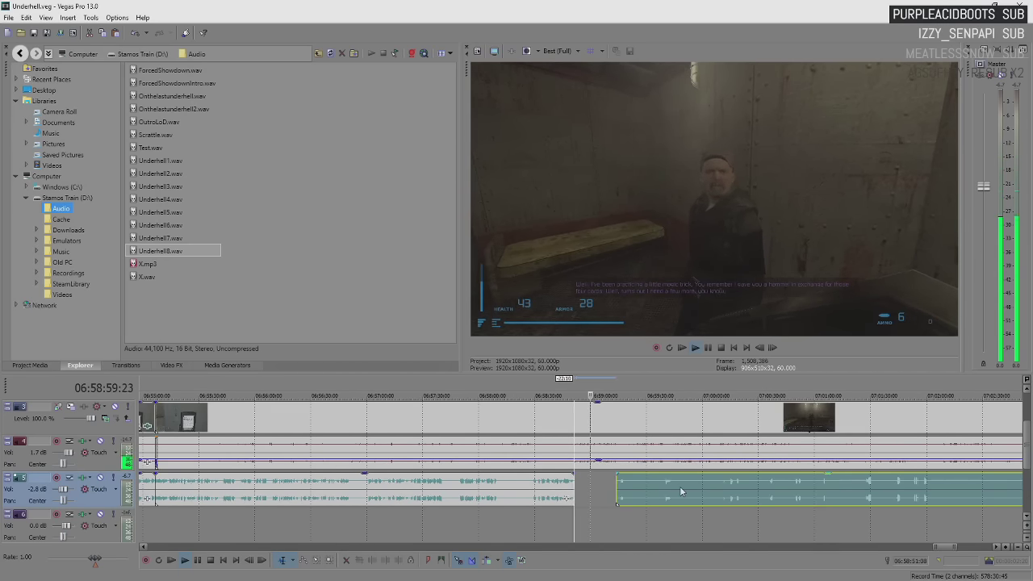
scroll(679, 486, up, 2)
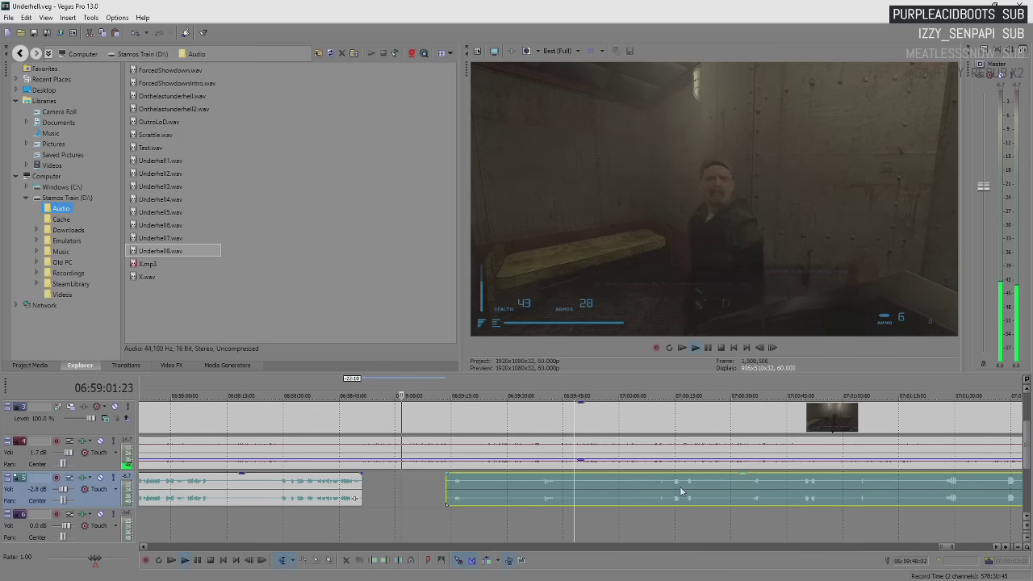
scroll(679, 486, down, 4)
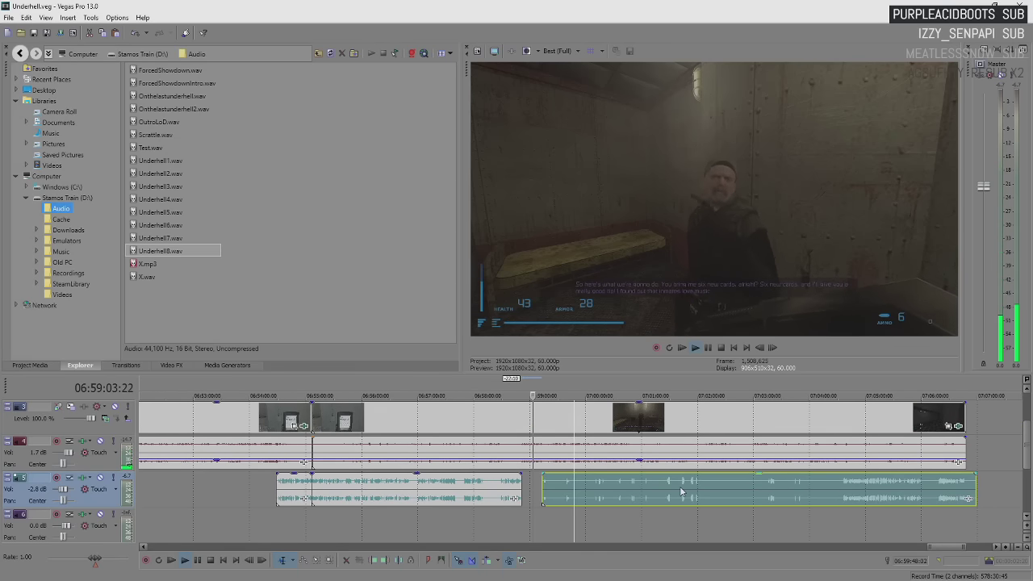
- Review the man's dialogue around the start of the shifted commentary, up to about 06:59:15
key(space)
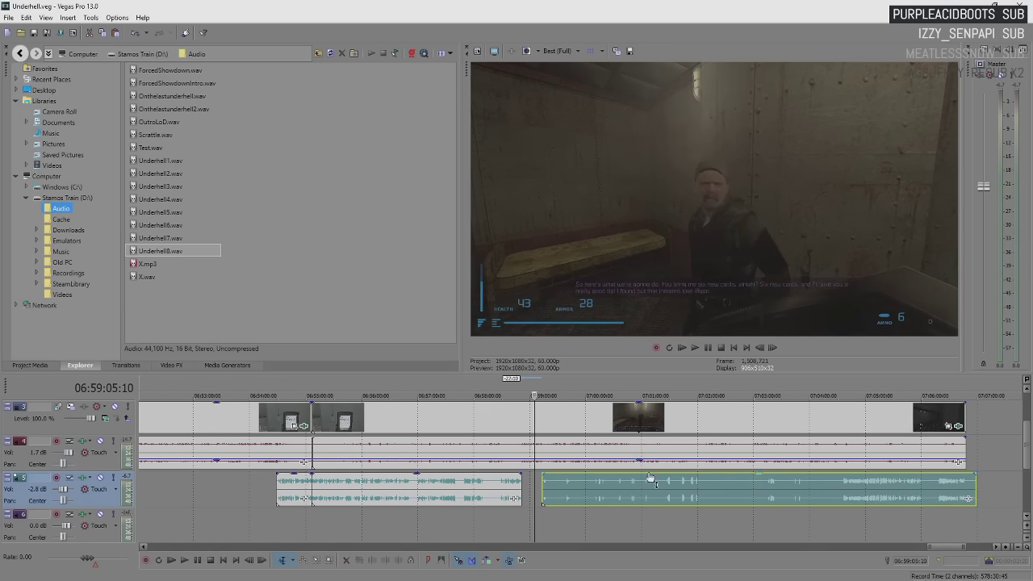
key(space)
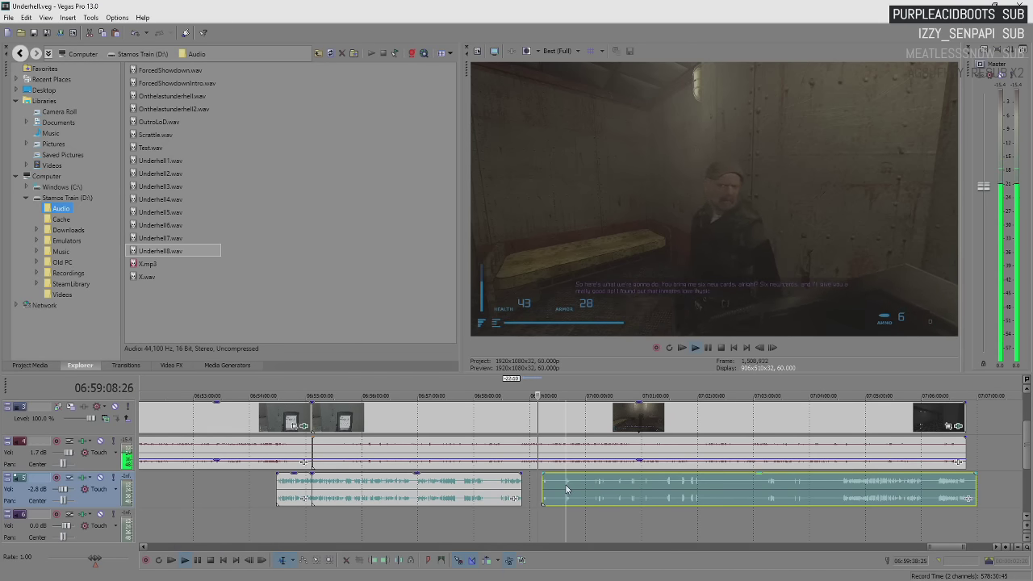
scroll(566, 488, up, 5)
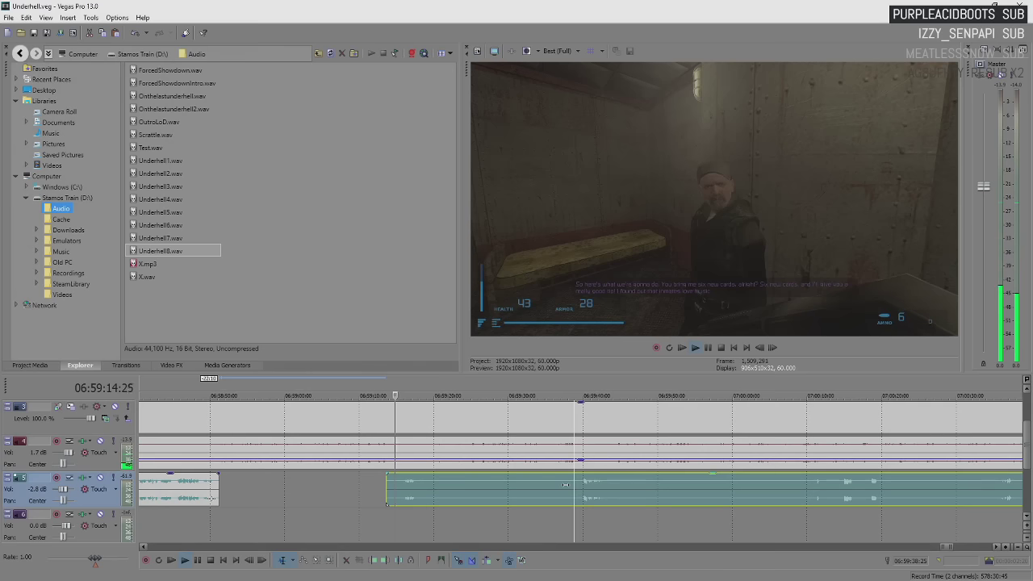
key(space)
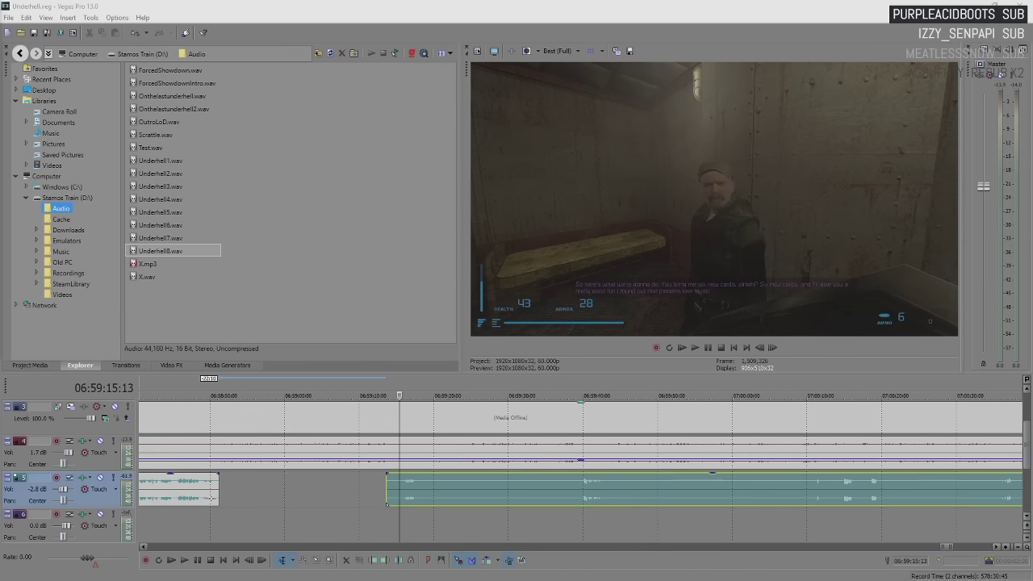
- Switch to Audacity, create a new project and start recording audio in it
key(alt+Tab)
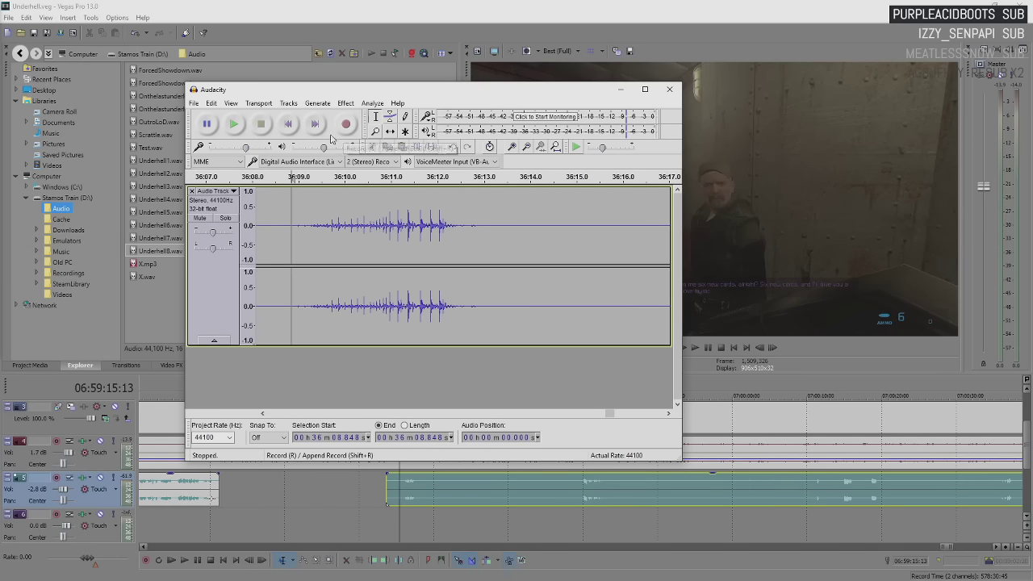
click(211, 104)
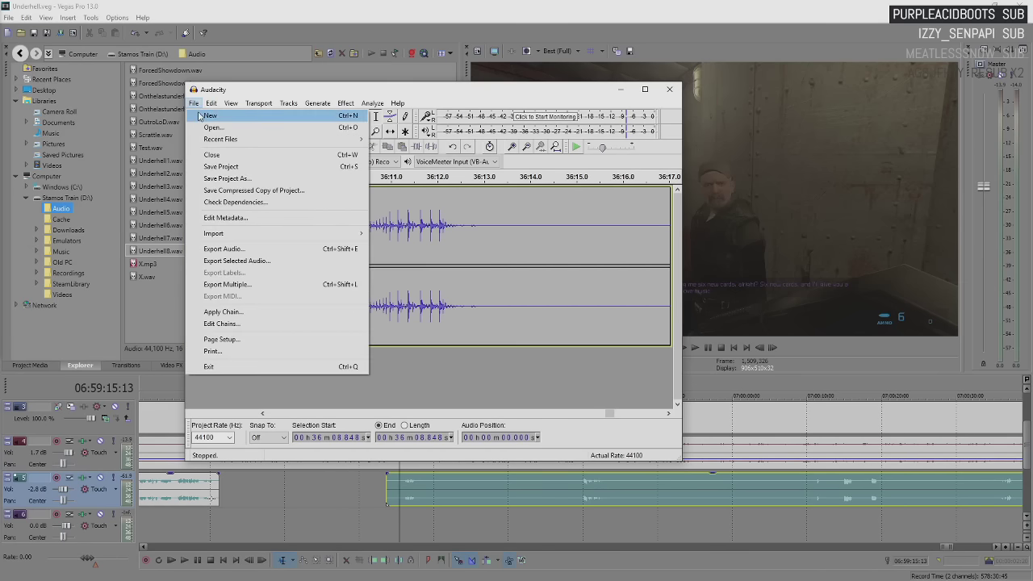
click(198, 117)
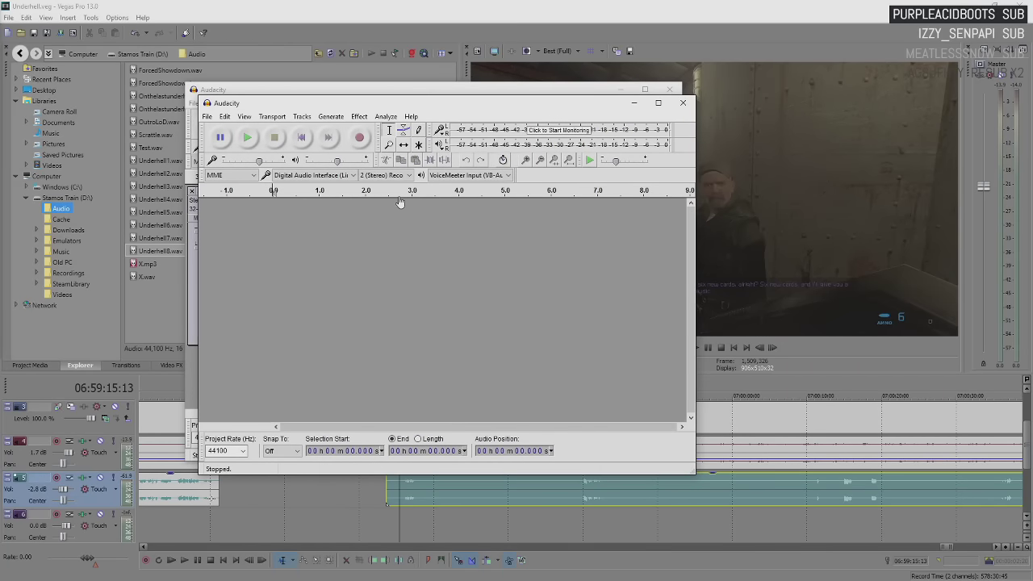
click(360, 139)
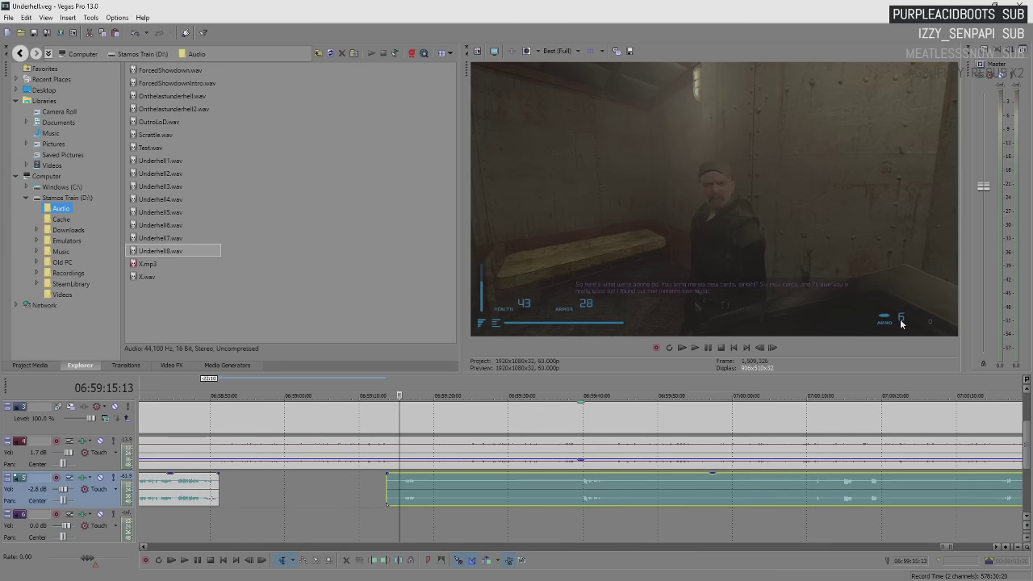
- Switch back to Vegas Pro and place the playhead on the shifted commentary at 06:59:19:28
click(902, 325)
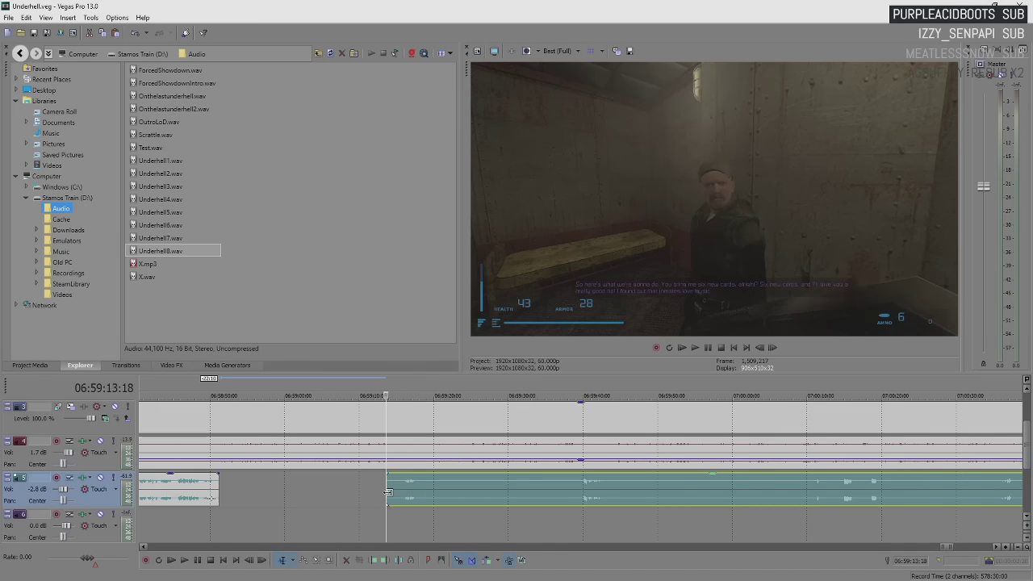
click(394, 498)
click(433, 488)
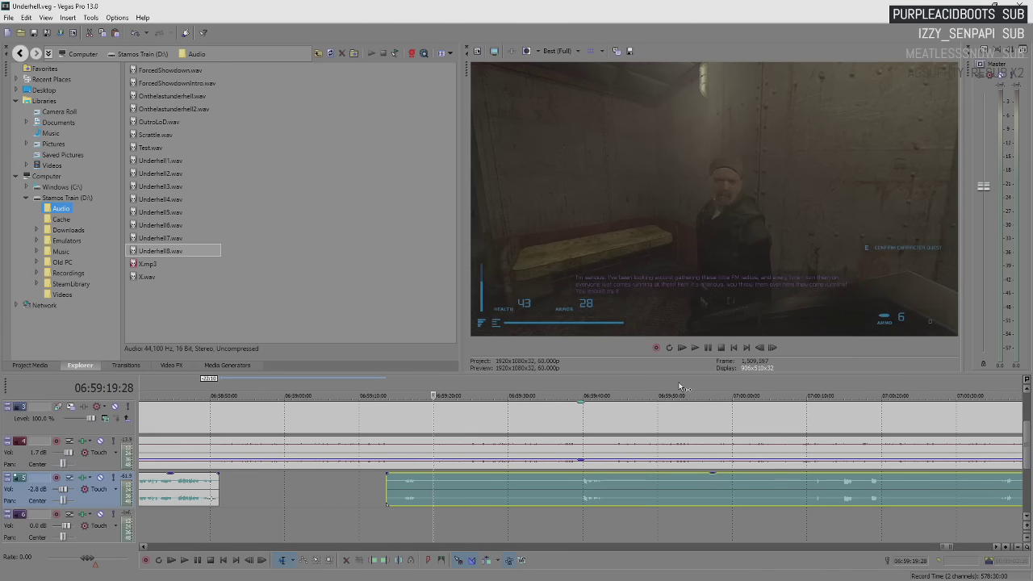
- Switch to Audacity, stop the recording and close the new project without saving
key(alt+Tab)
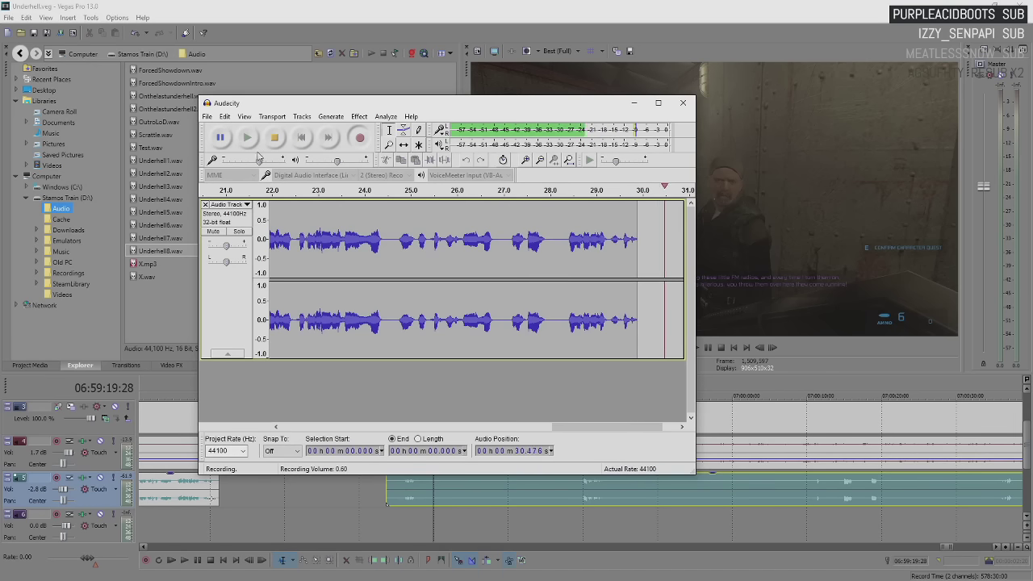
click(275, 138)
click(682, 103)
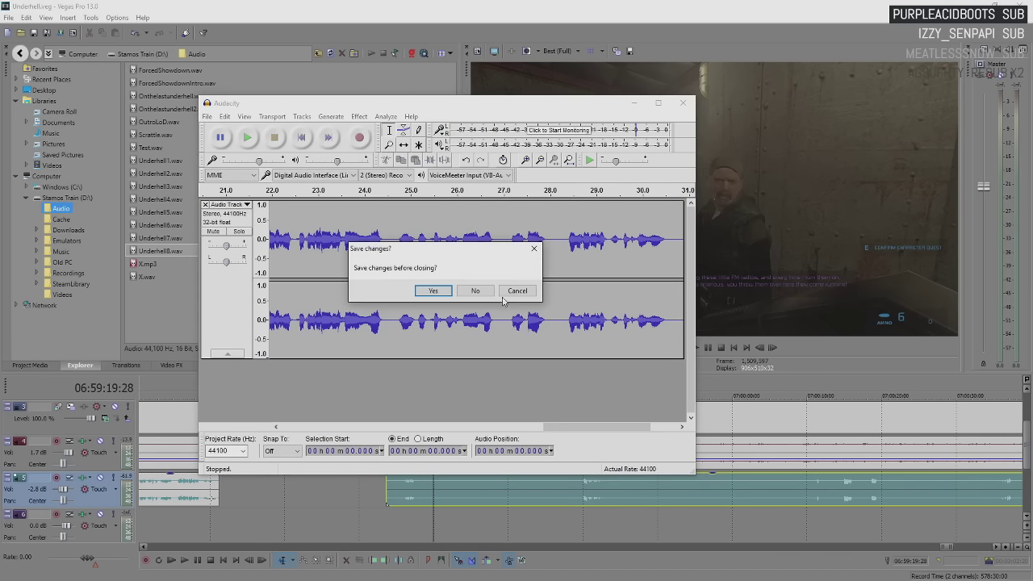
click(483, 291)
- In Vegas Pro, replay from 06:59:16:14 and check the commentary against the man's dialogue up to about 06:59:41
click(408, 496)
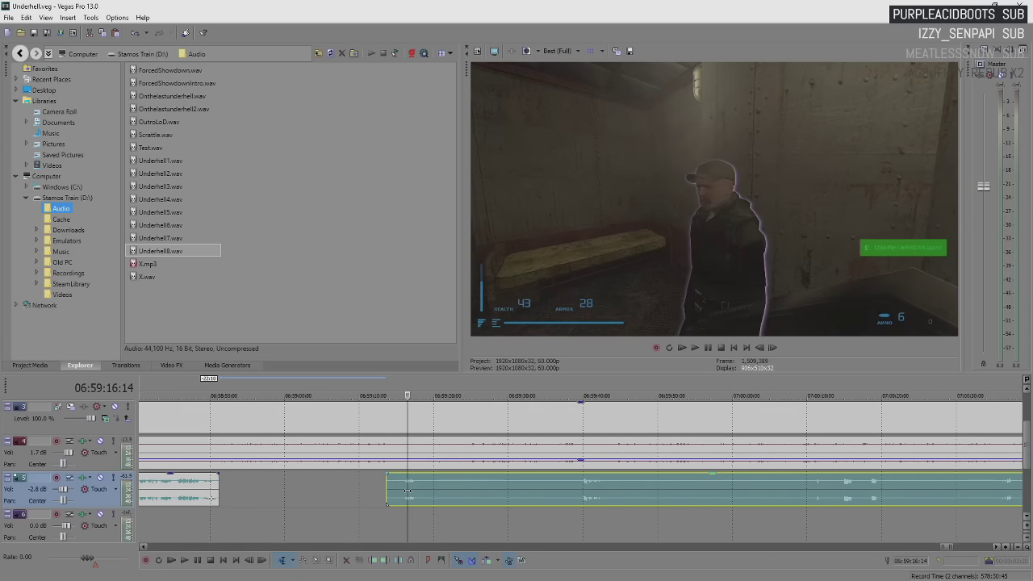
key(space)
scroll(500, 491, up, 3)
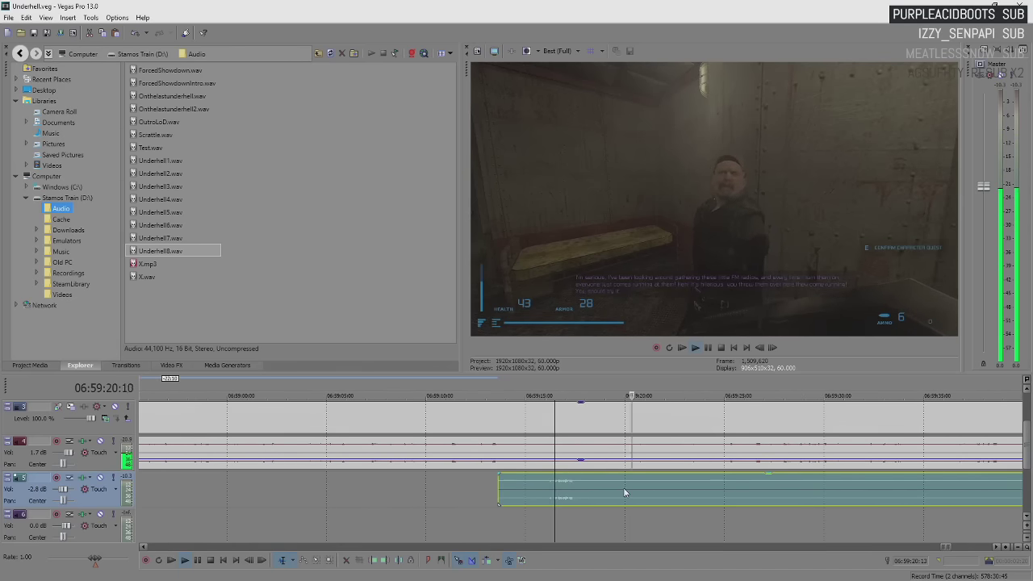
scroll(623, 493, down, 3)
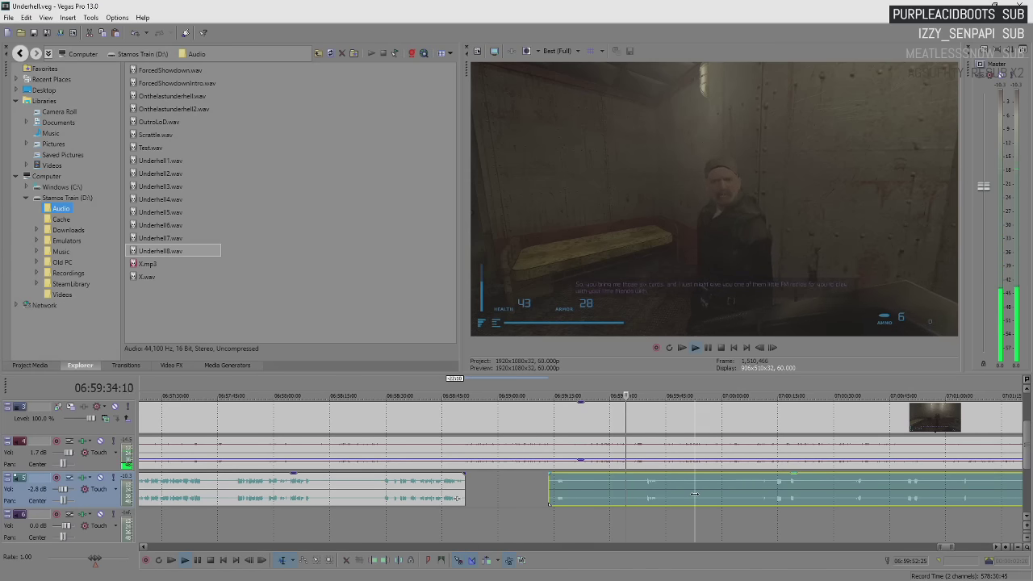
key(space)
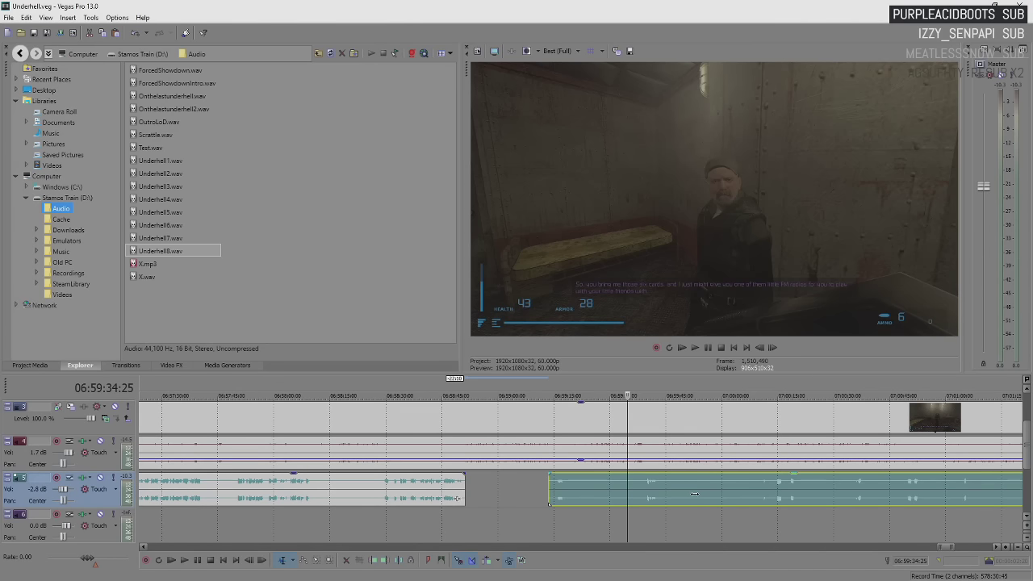
key(space)
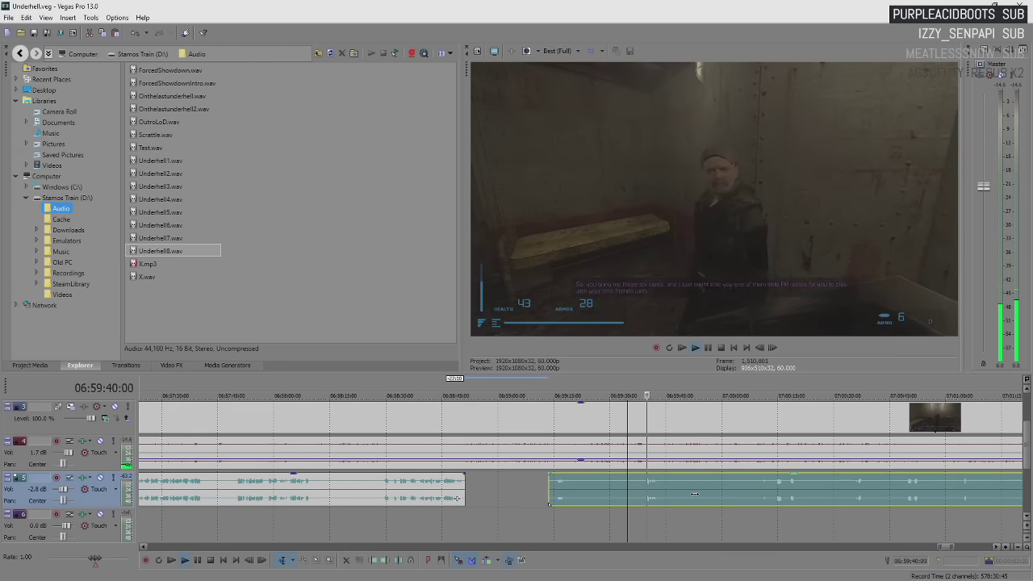
key(Return)
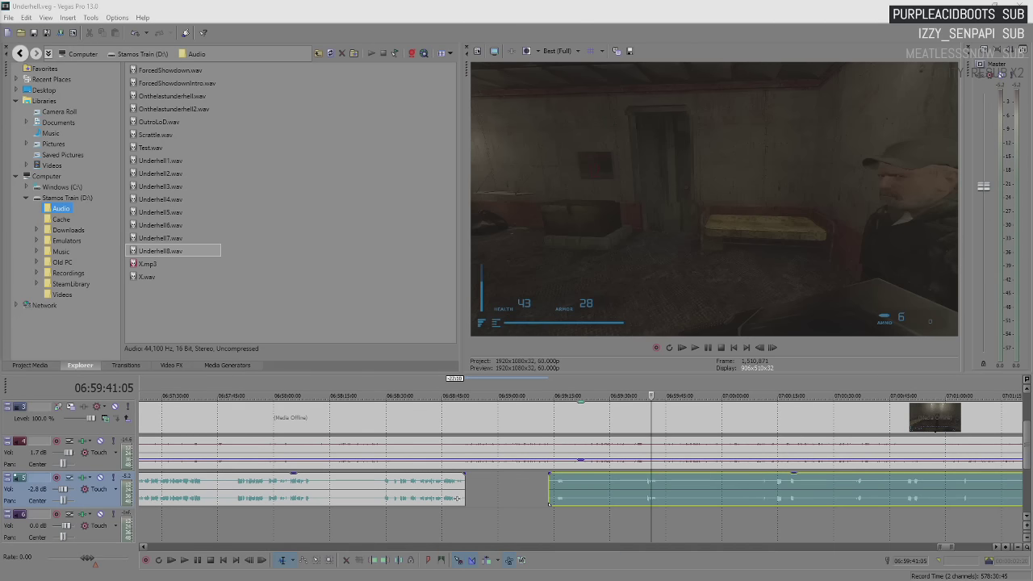
- Switch to the browser, open the "Cry Plays: Cryostasis (Part 7)" video and watch its last seconds in full screen
key(alt+Tab)
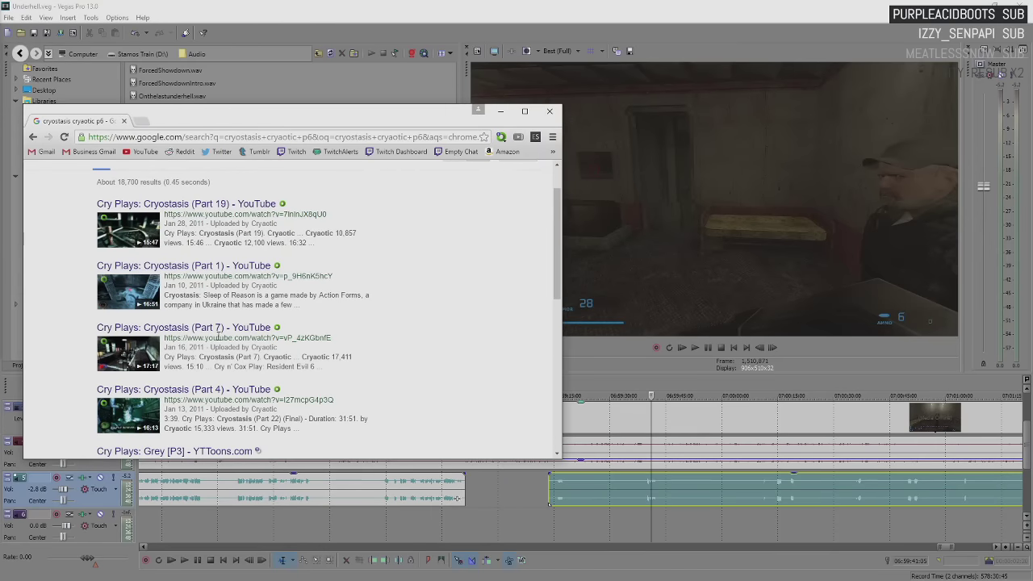
click(232, 326)
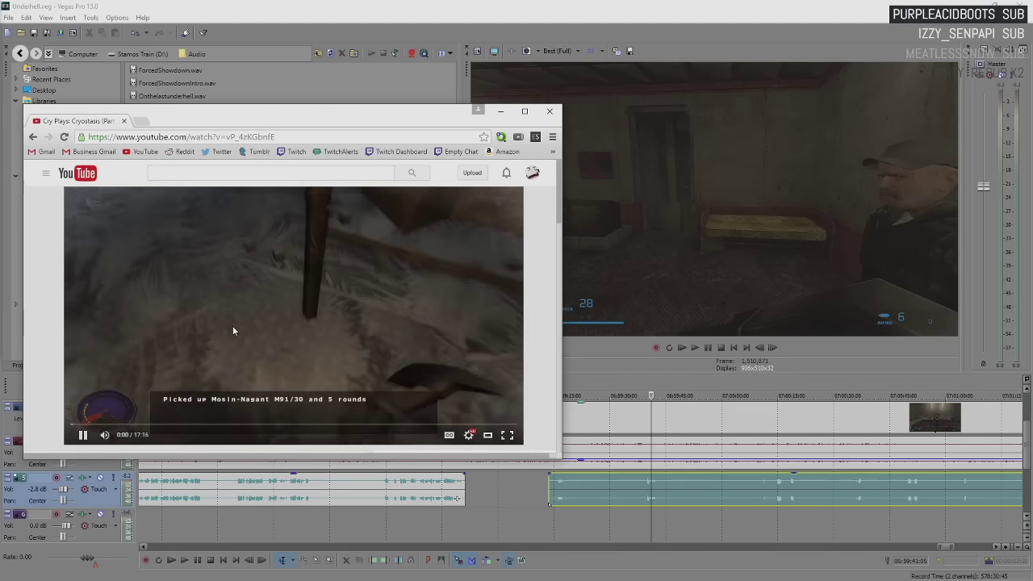
click(510, 372)
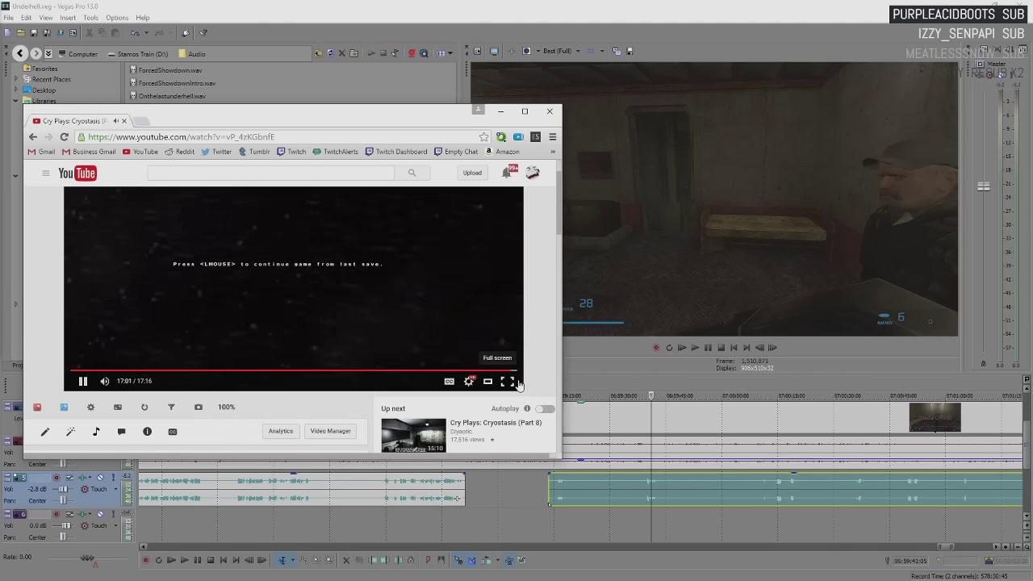
click(512, 382)
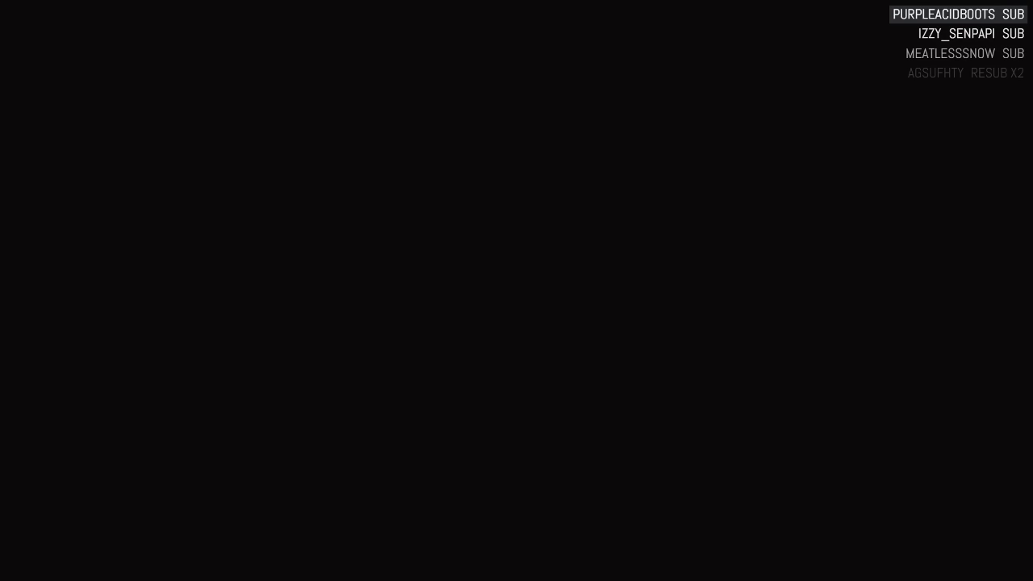
mouse_move(1025, 323)
click(1006, 567)
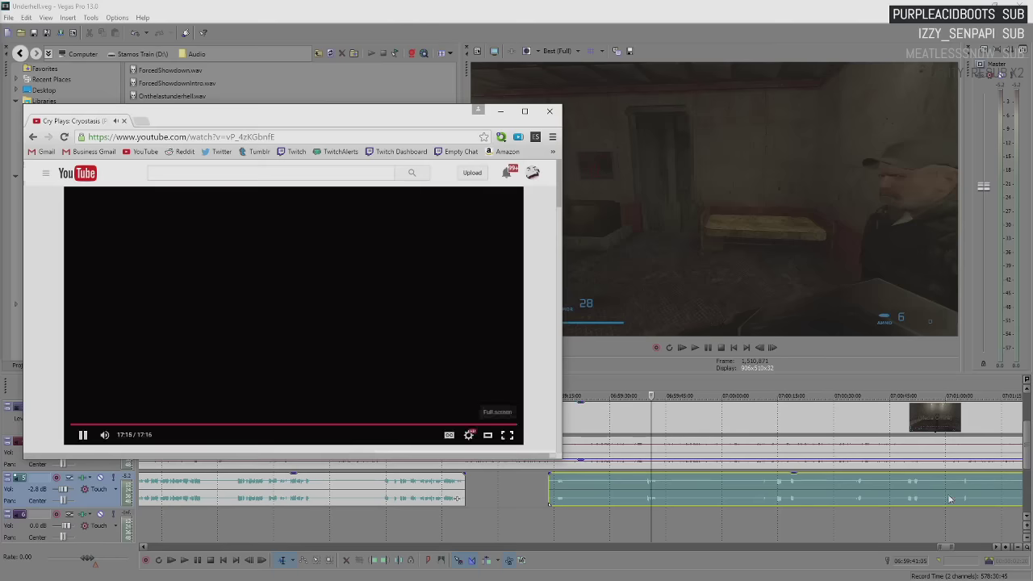
click(702, 452)
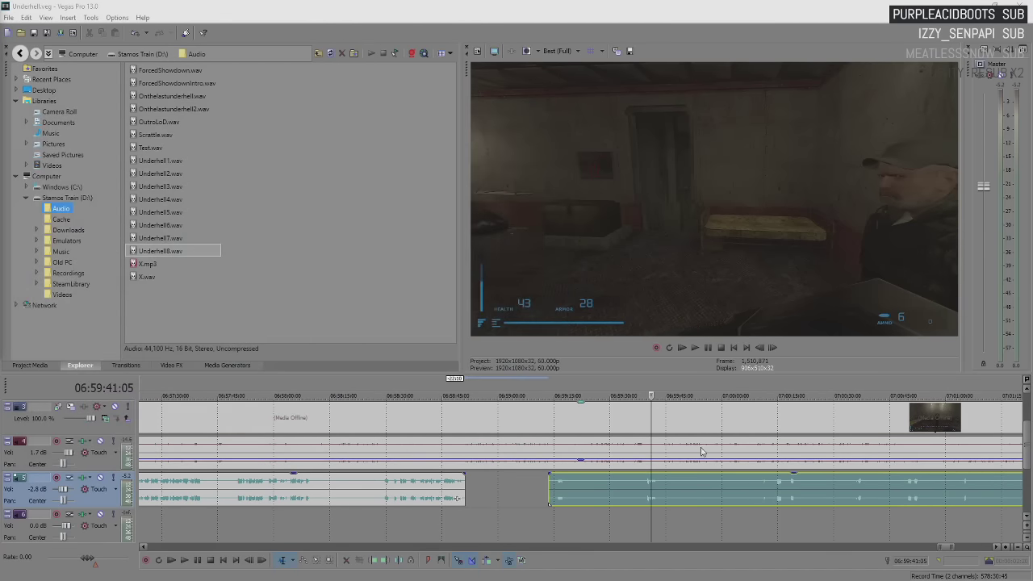
- In Vegas Pro, replay the footage and commentary from about 06:59:40 to 07:00:01, then set the playhead at 07:00:00:27
click(647, 491)
key(space)
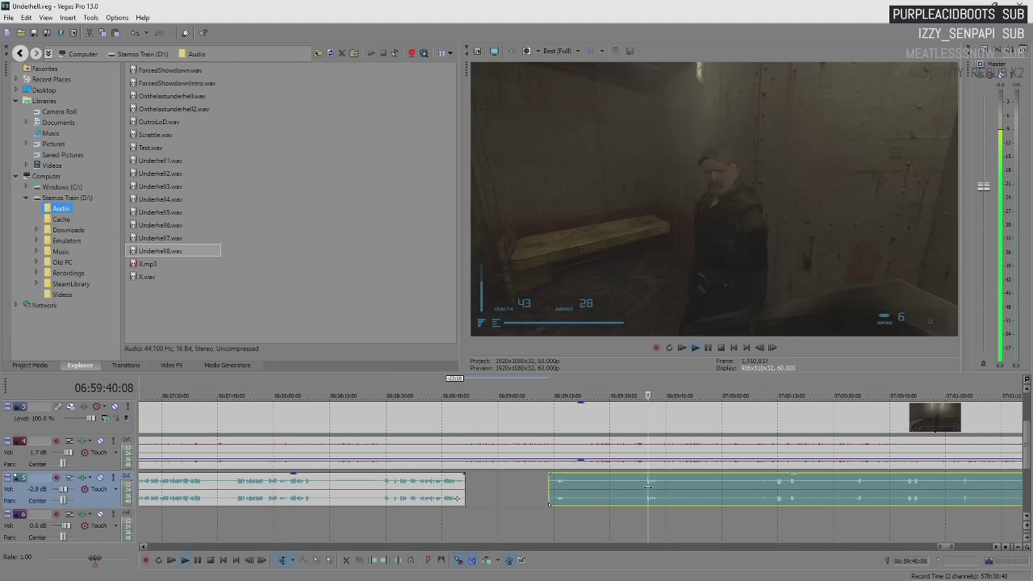
scroll(648, 488, up, 3)
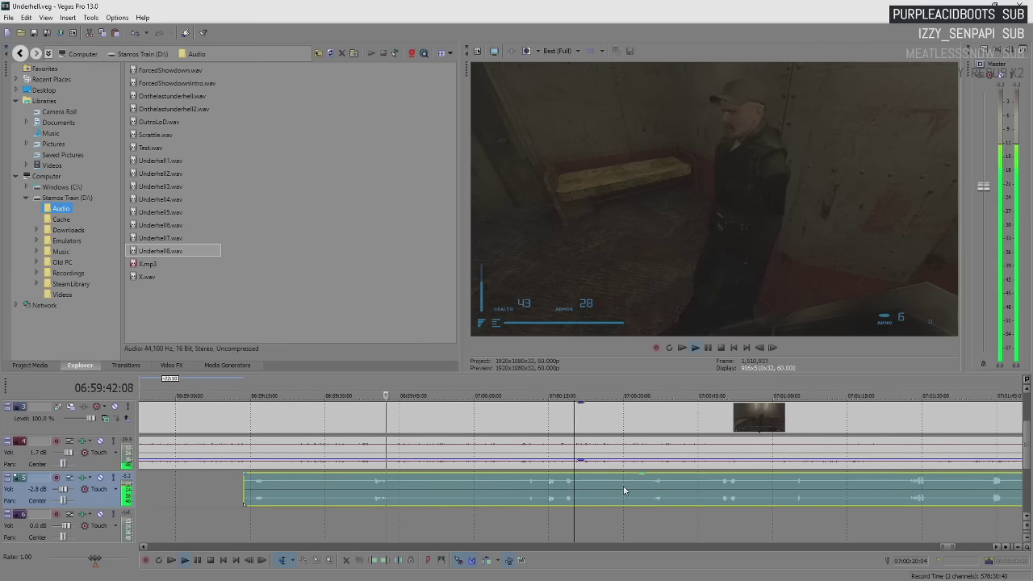
scroll(623, 490, up, 3)
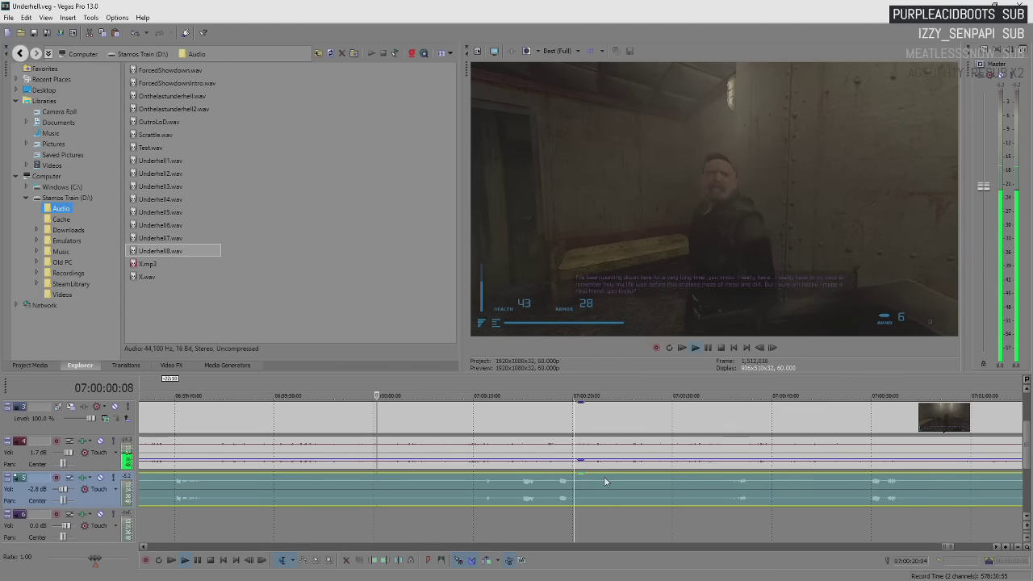
key(Return)
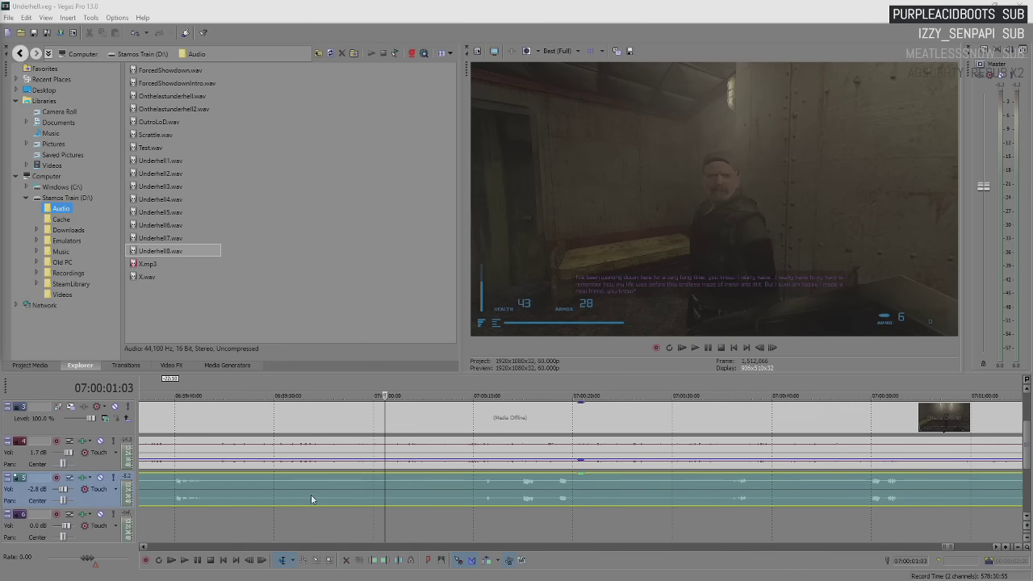
click(383, 493)
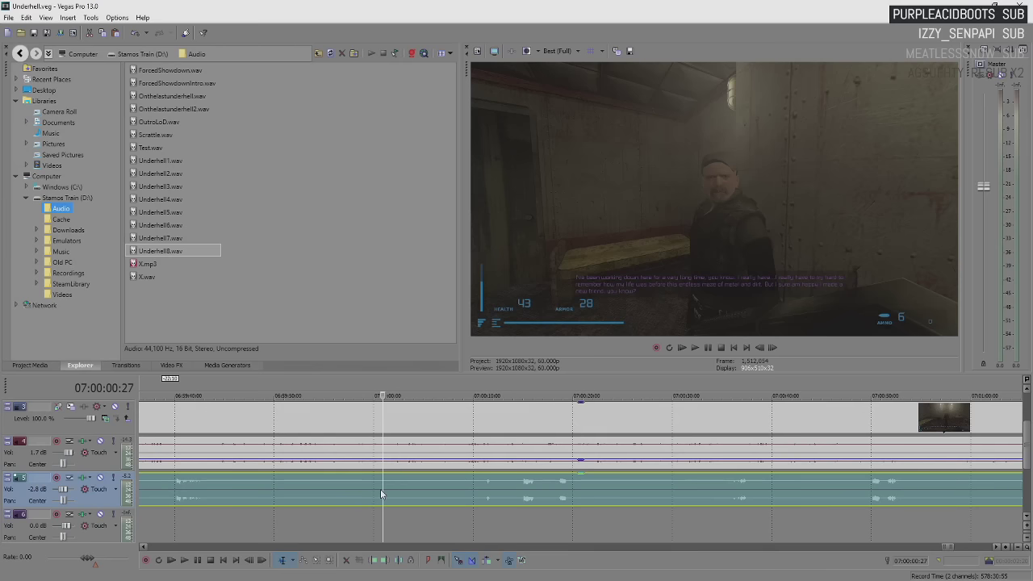
- Play the footage and commentary from 07:00:00:27 to about 07:00:35, checking how the commentary fits the man's dialogue
key(space)
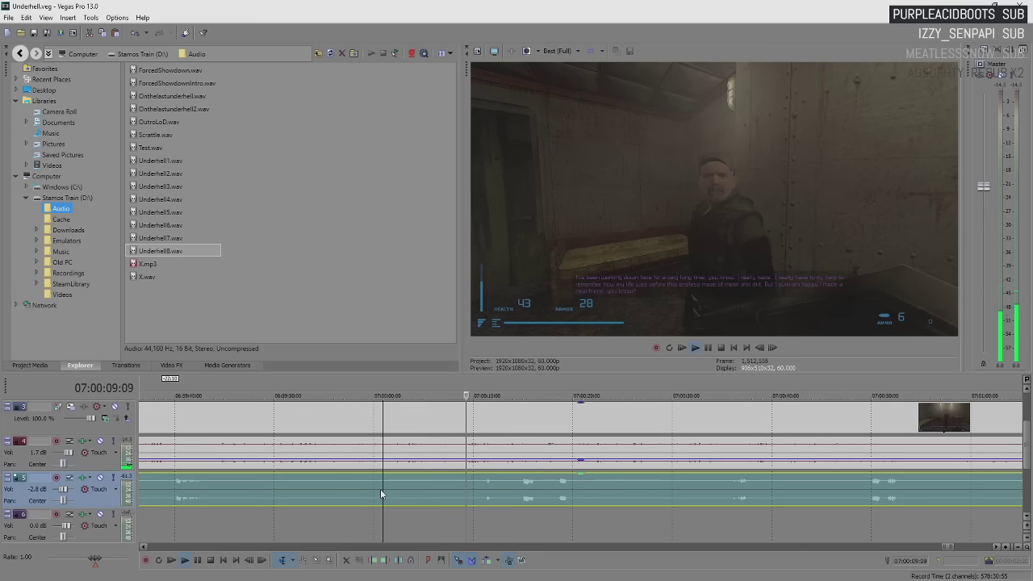
key(Return)
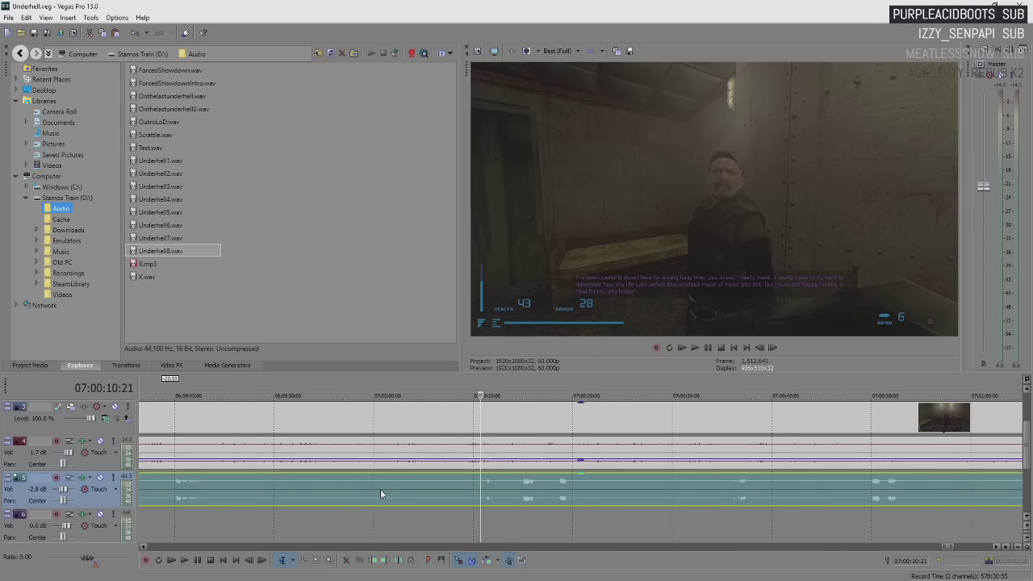
key(space)
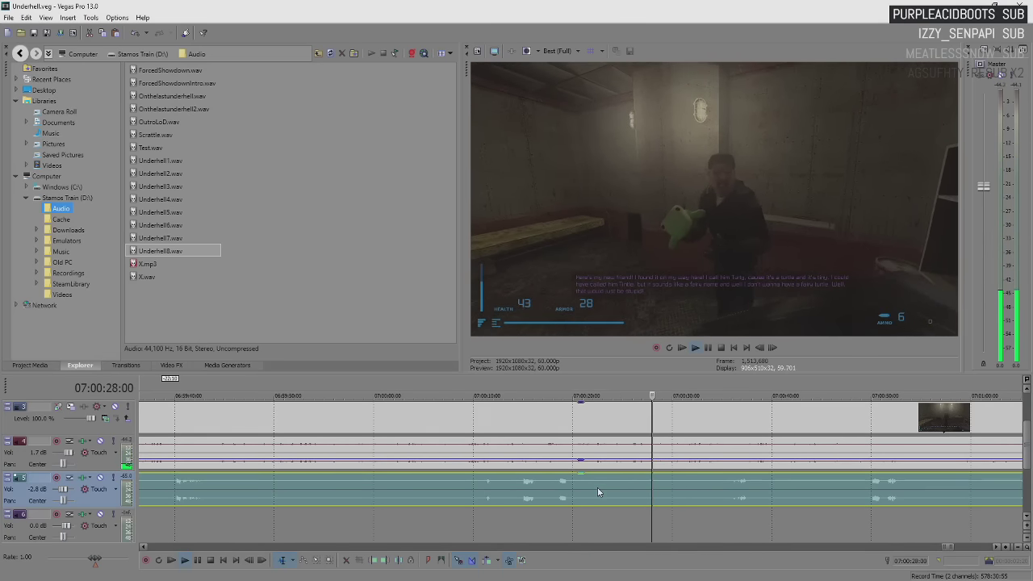
key(Return)
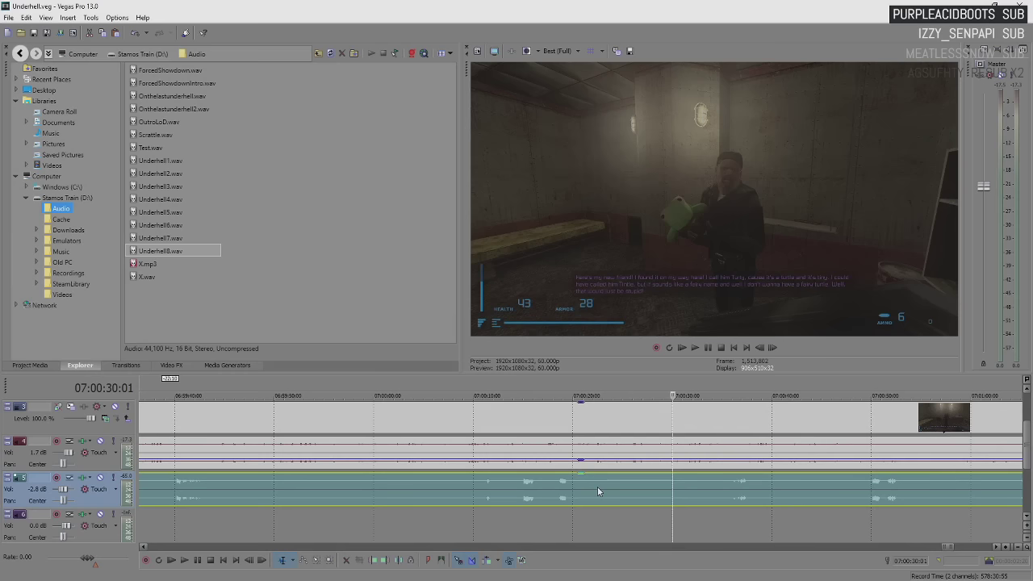
key(space)
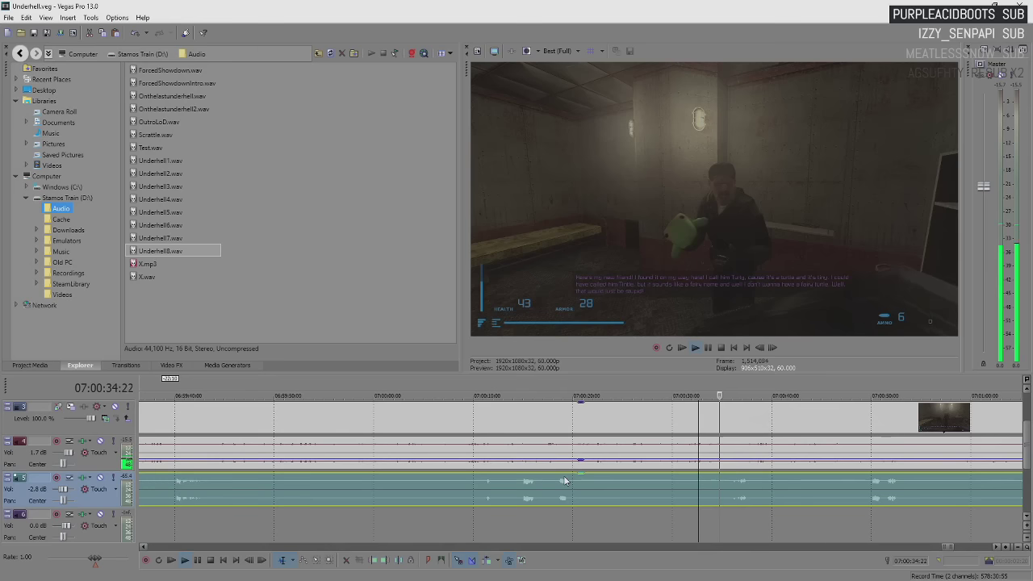
key(Return)
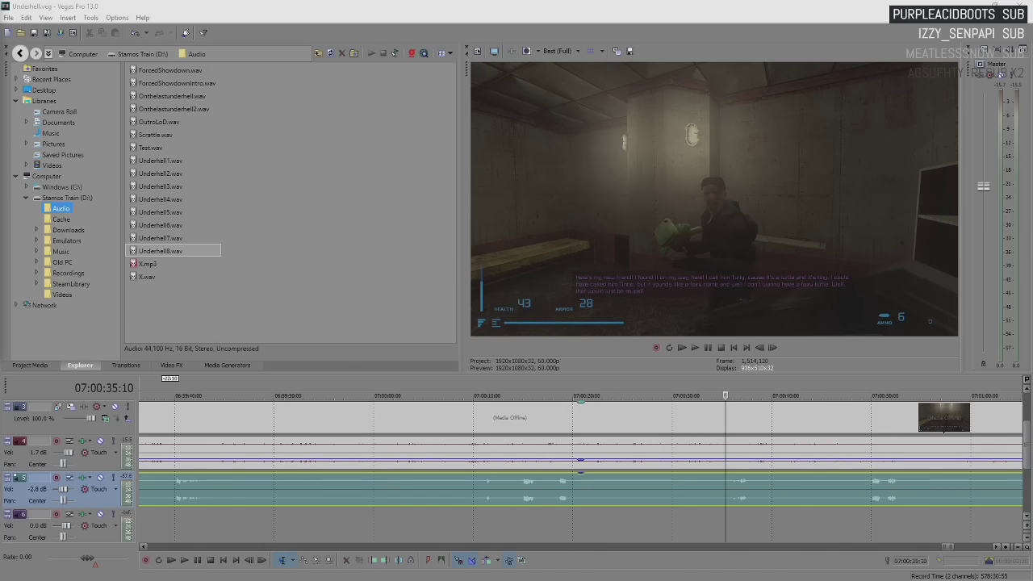
- Replay the section from about 07:00:35 to 07:00:38 and check the short commentary phrase between the man's lines
click(722, 489)
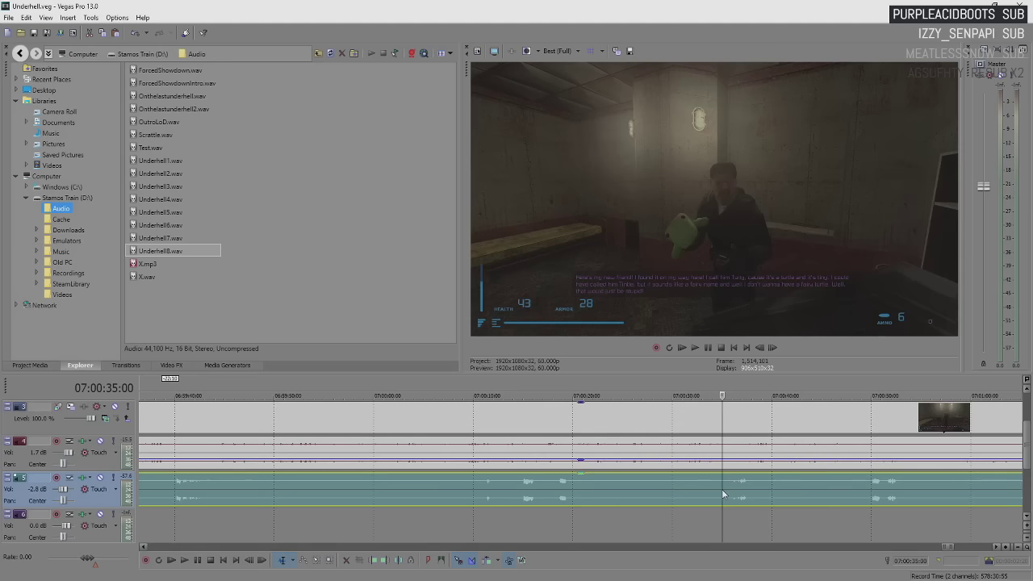
key(space)
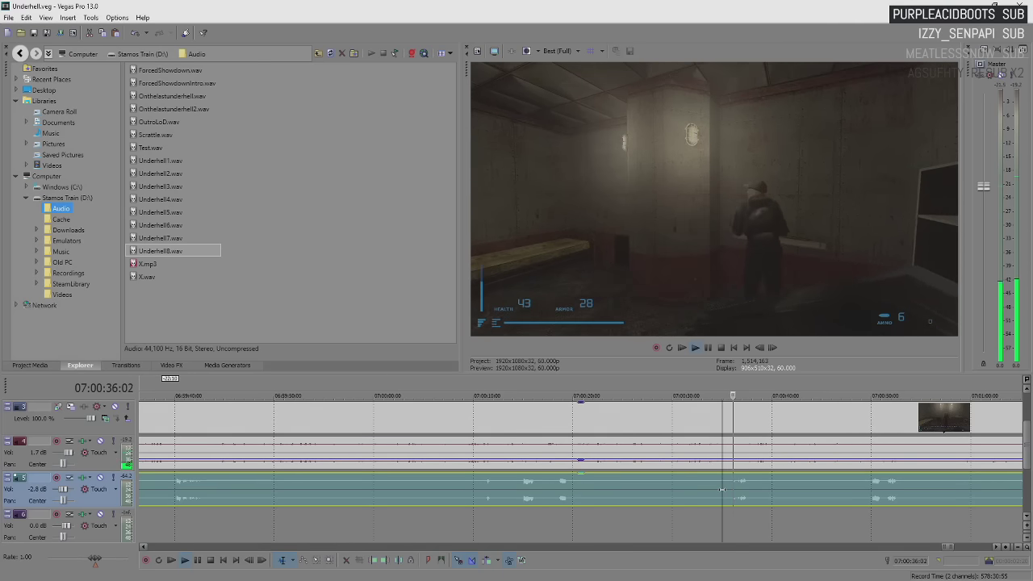
key(Return)
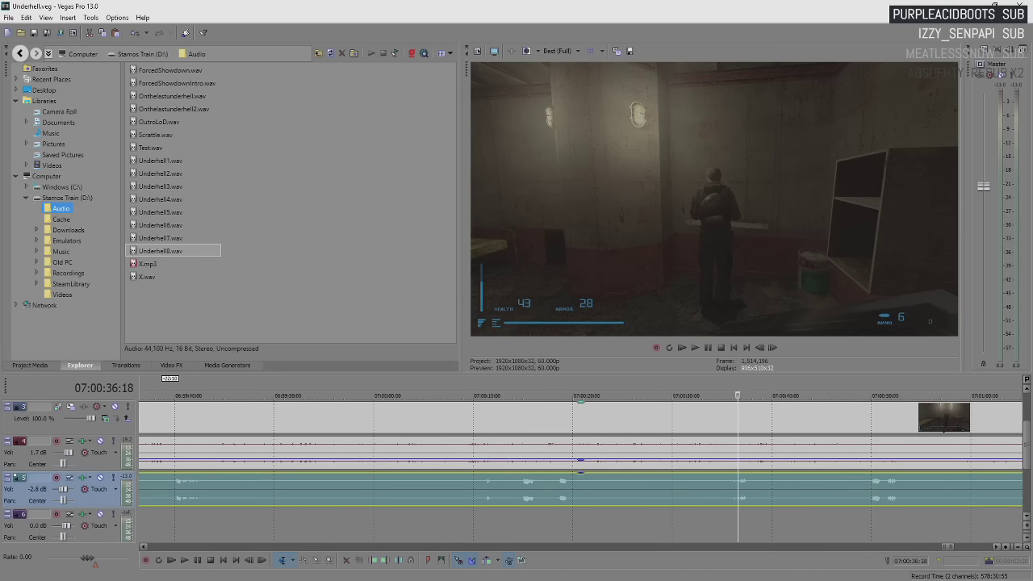
click(724, 483)
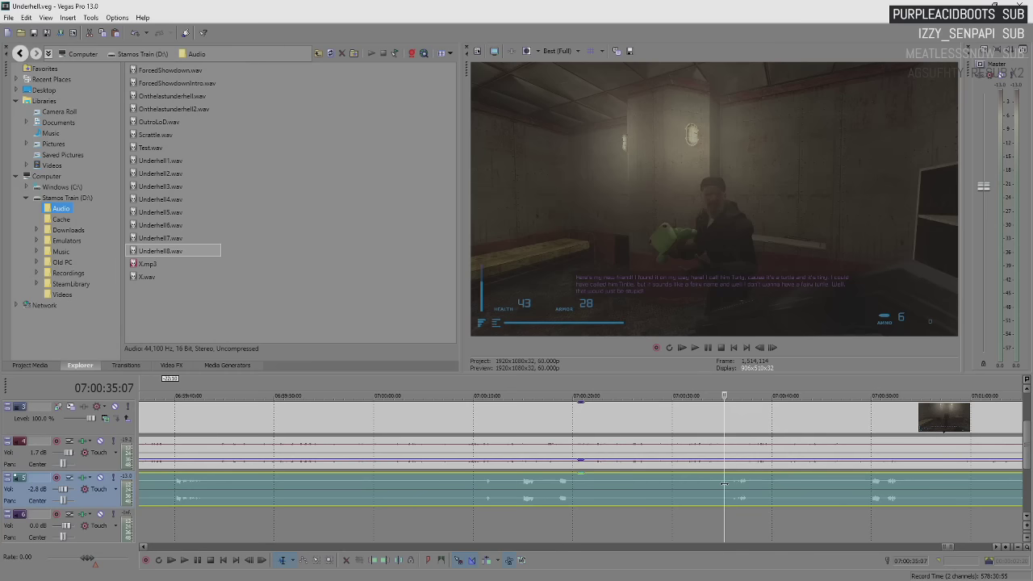
key(space)
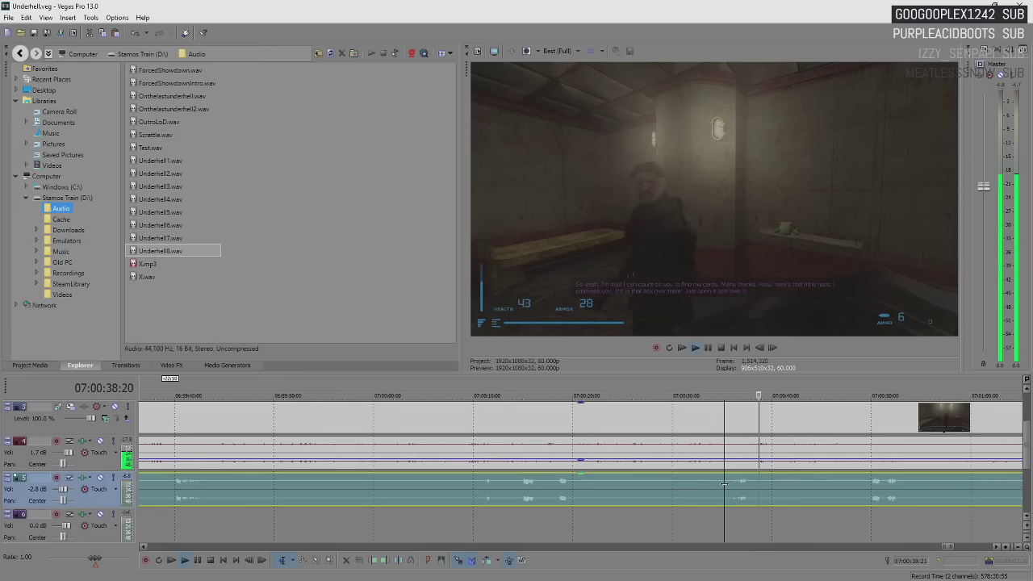
key(Return)
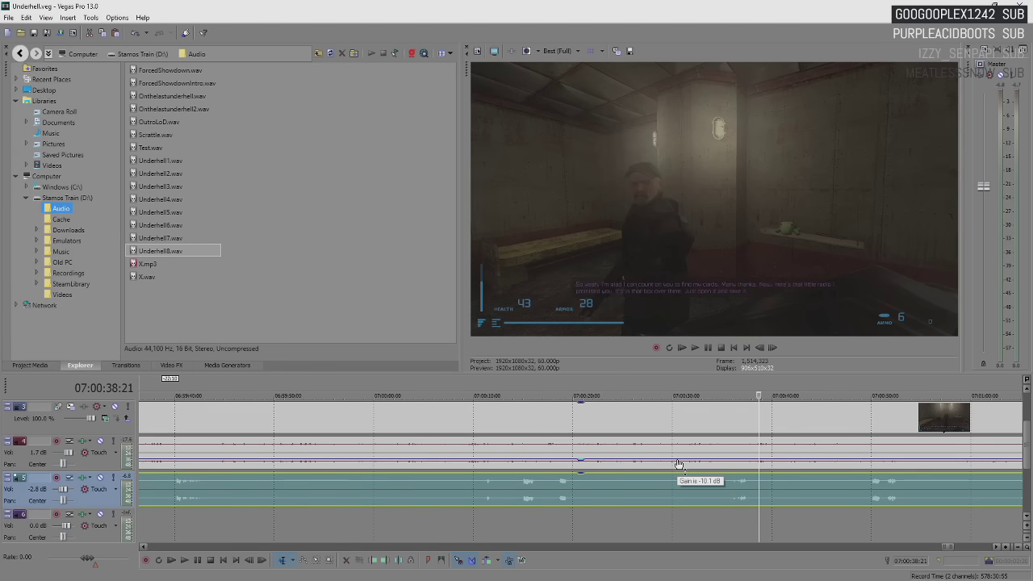
- Continue reviewing the footage and commentary from 07:00:38:21 to about 07:01:17, where the weapon box is opened
key(space)
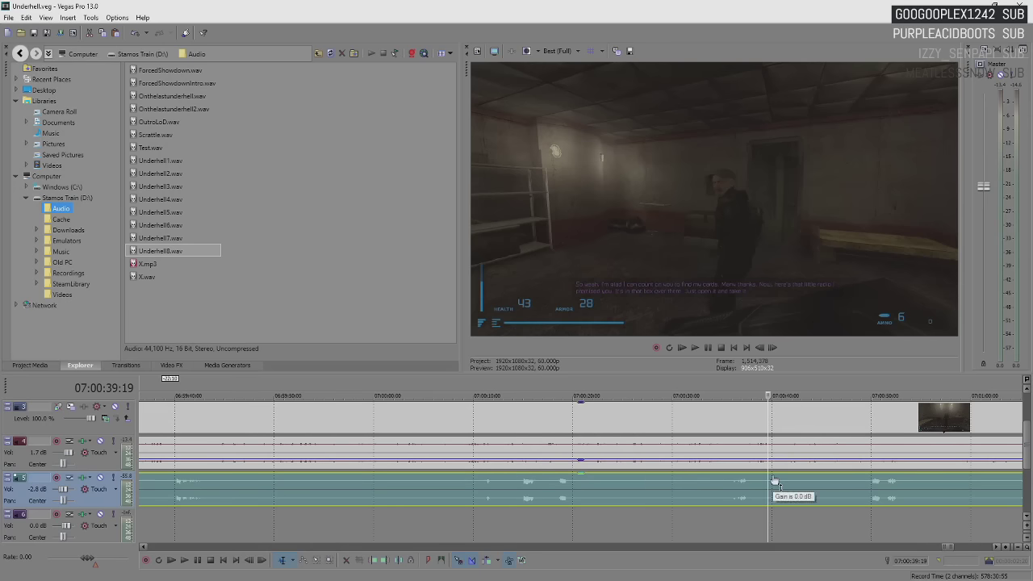
key(space)
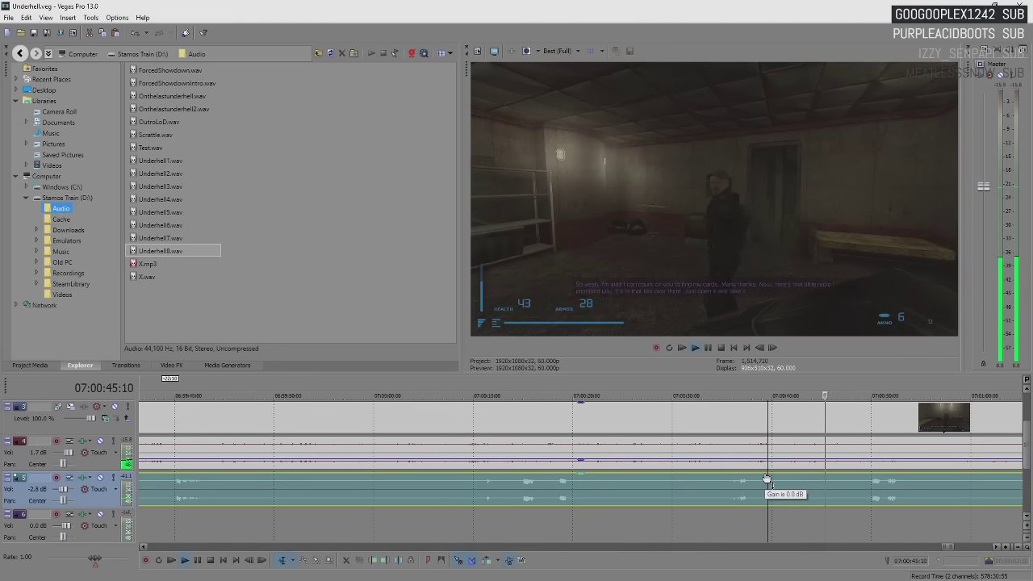
key(space)
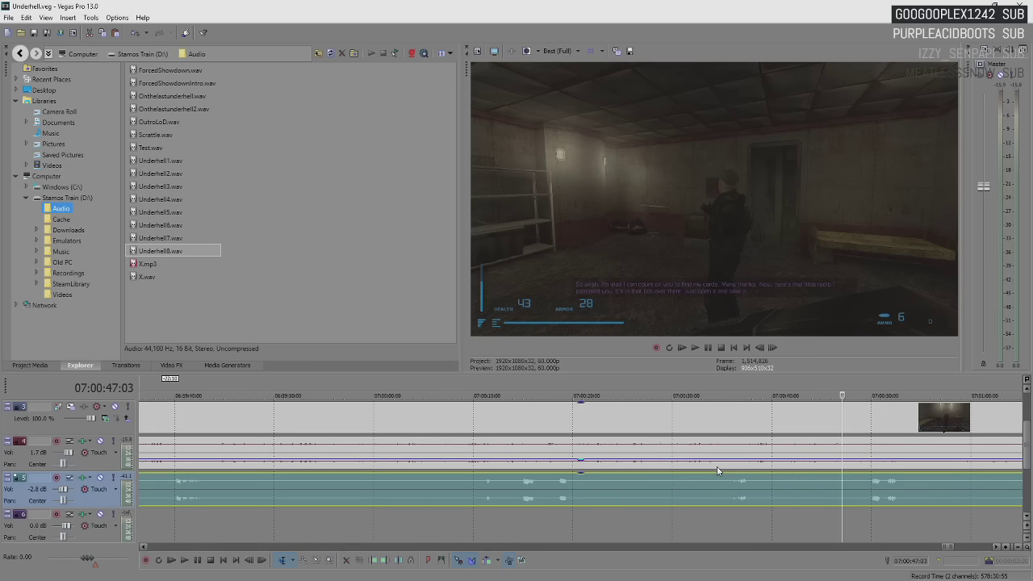
key(space)
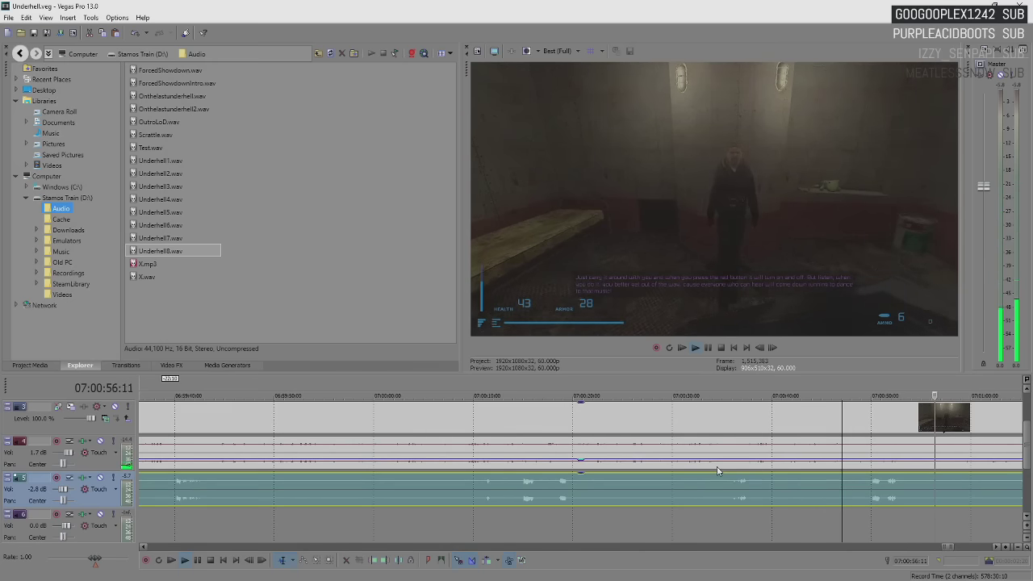
scroll(718, 470, down, 3)
click(649, 489)
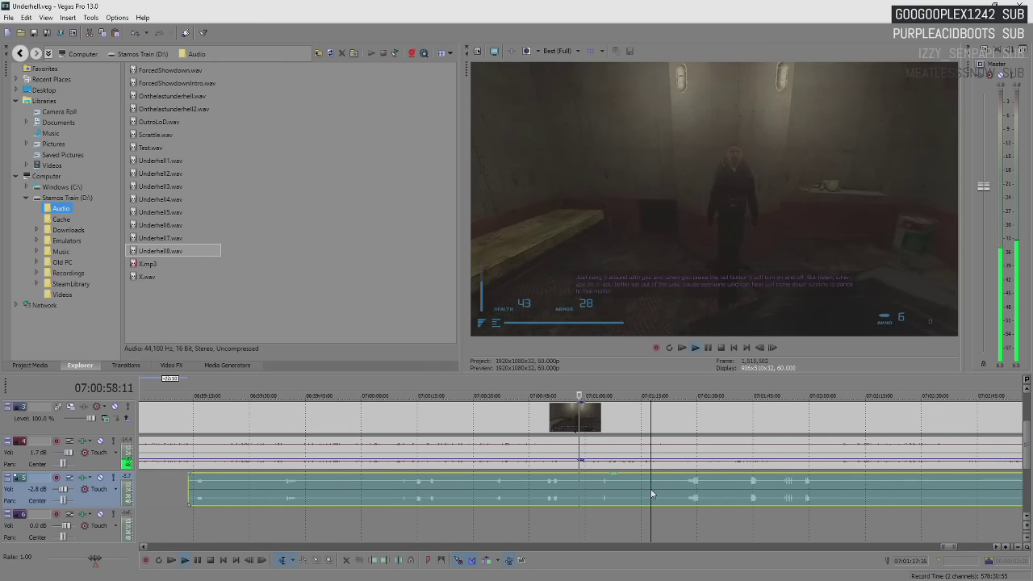
scroll(652, 494, up, 4)
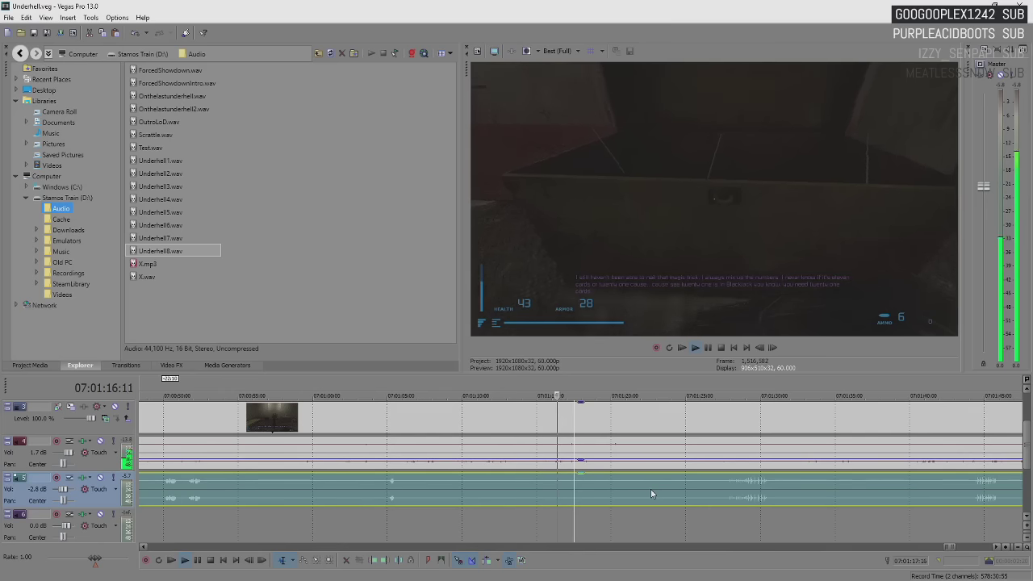
key(Return)
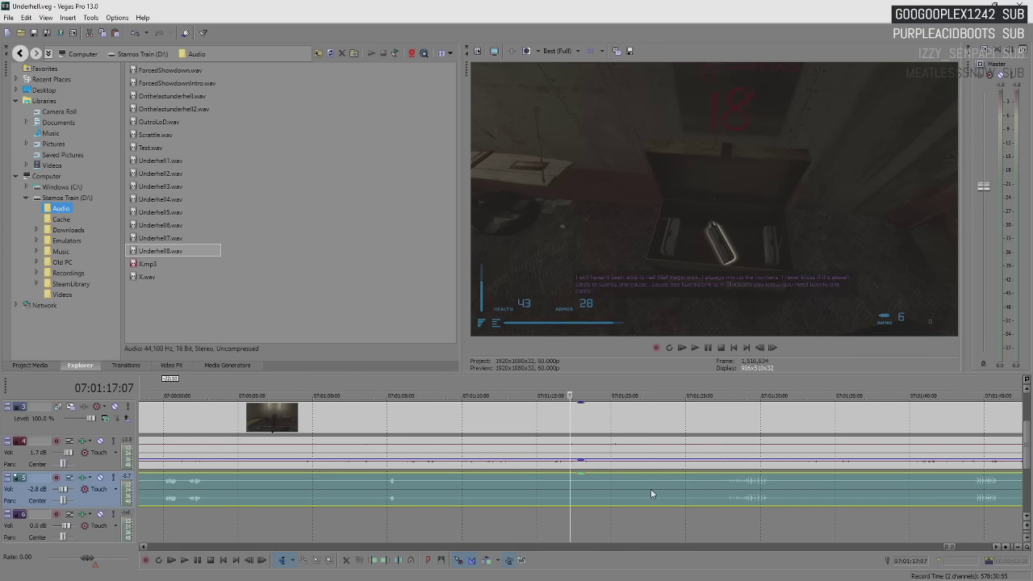
- Play from 07:01:17:07 to about 07:01:27 and examine where the next commentary phrase starts against the game dialogue
key(space)
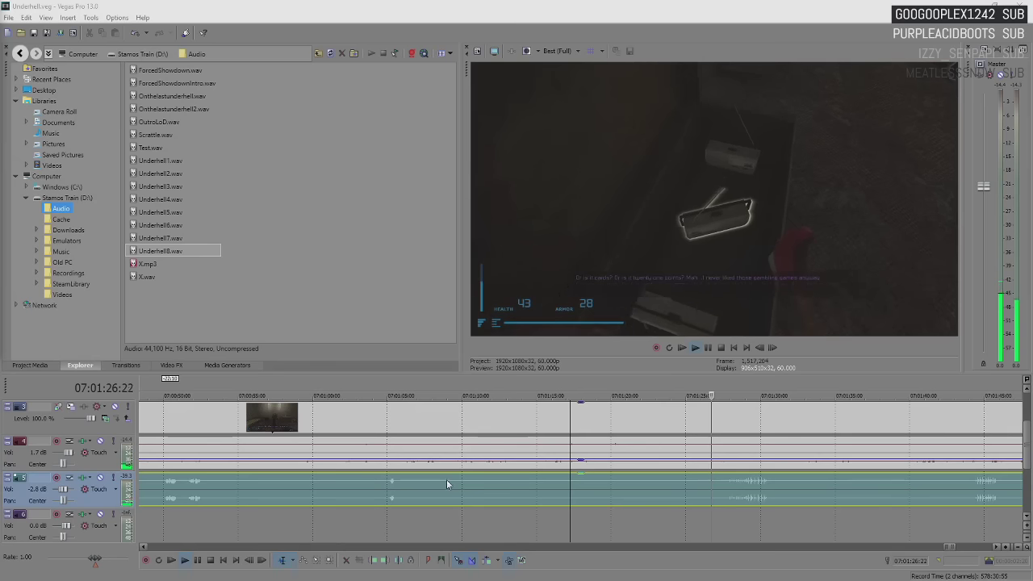
key(Return)
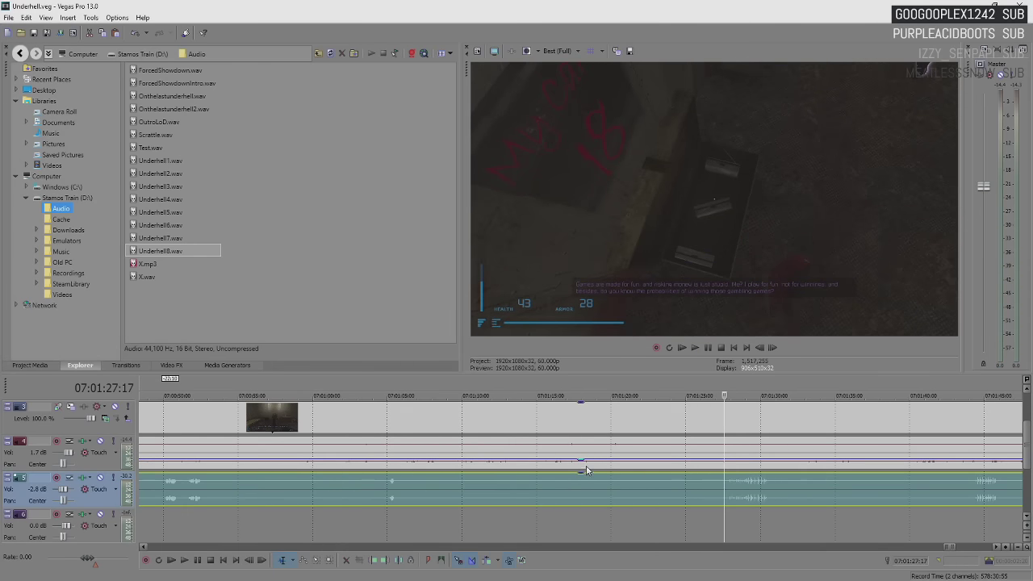
mouse_move(583, 465)
scroll(585, 465, up, 2)
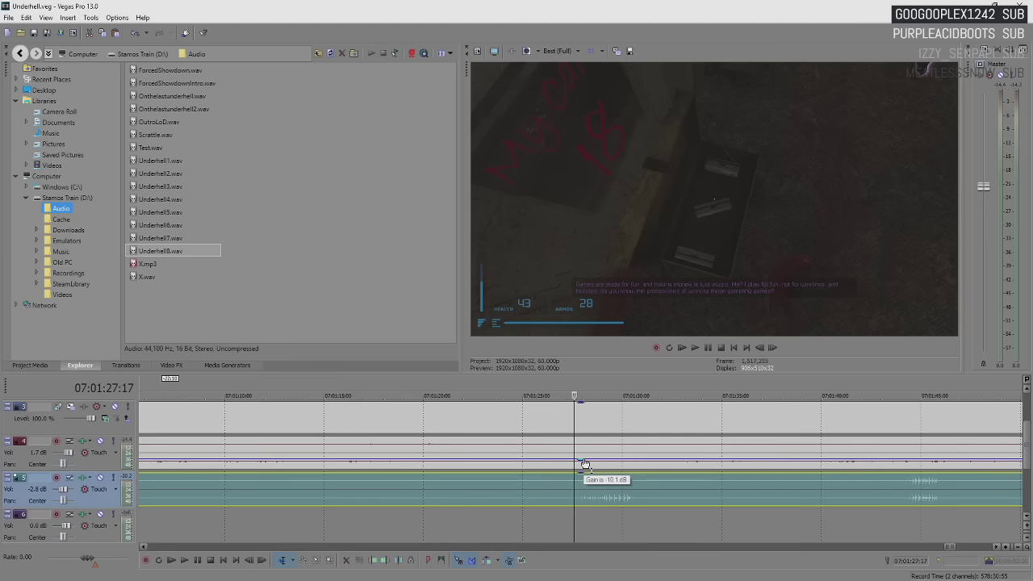
scroll(585, 465, down, 2)
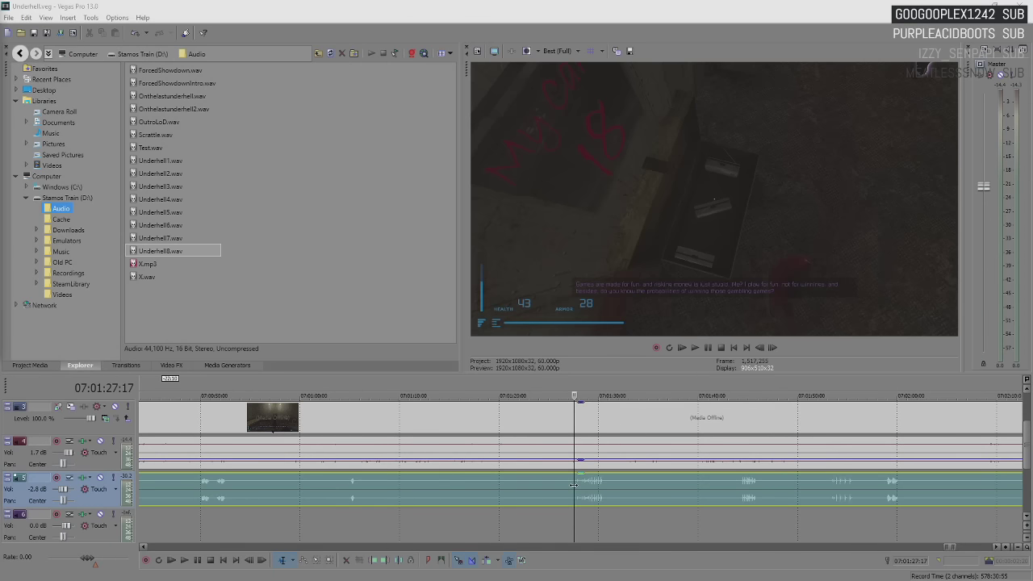
scroll(663, 486, up, 3)
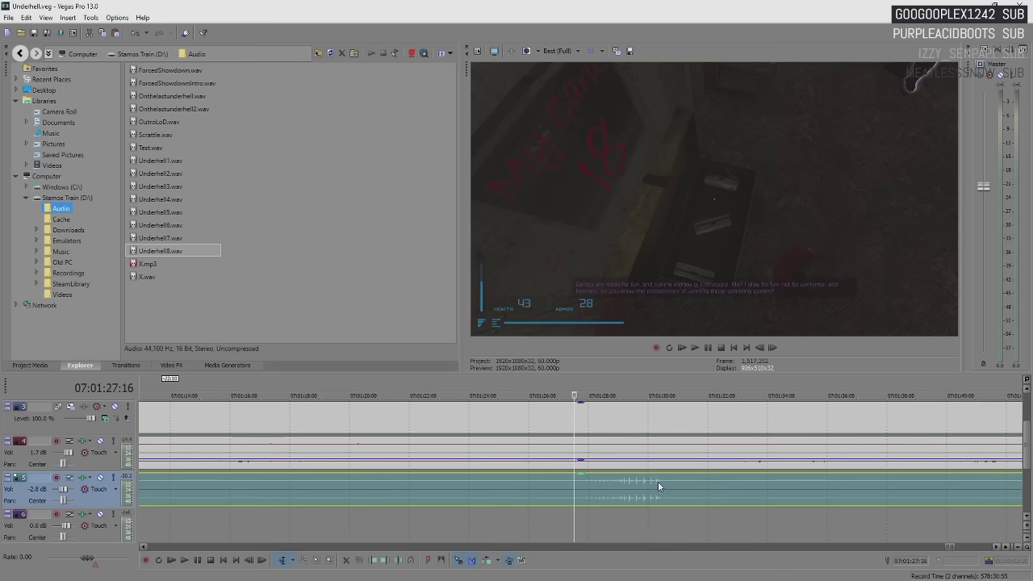
mouse_move(663, 466)
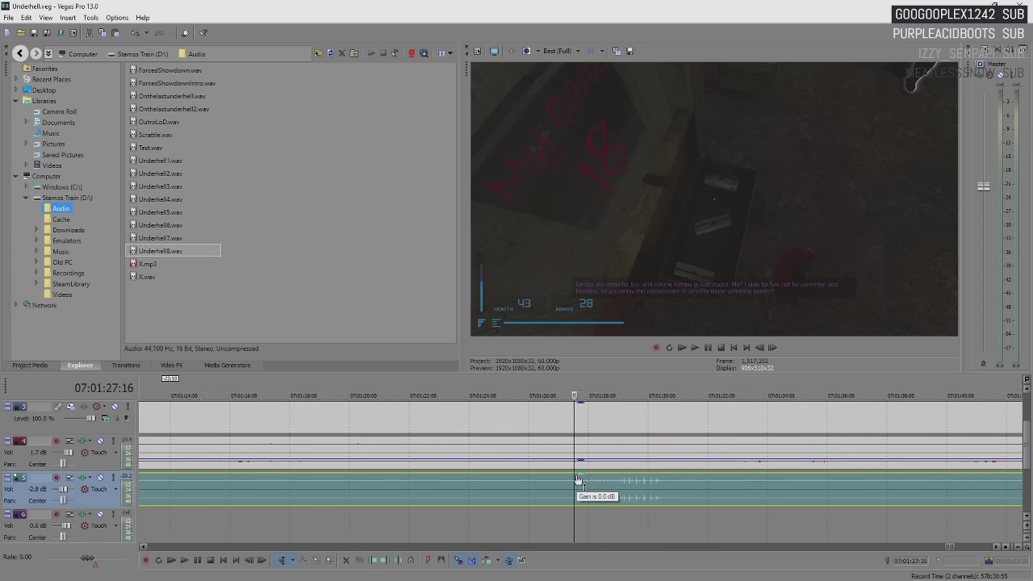
key(space)
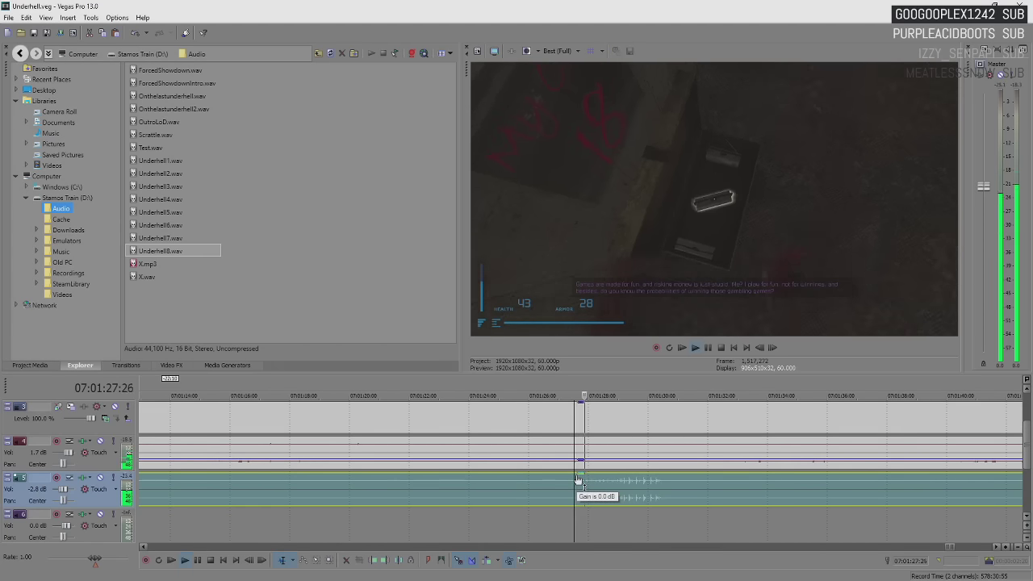
- Split the commentary at 07:01:30:20 and shift the following part later so it starts at about 07:01:32
click(665, 489)
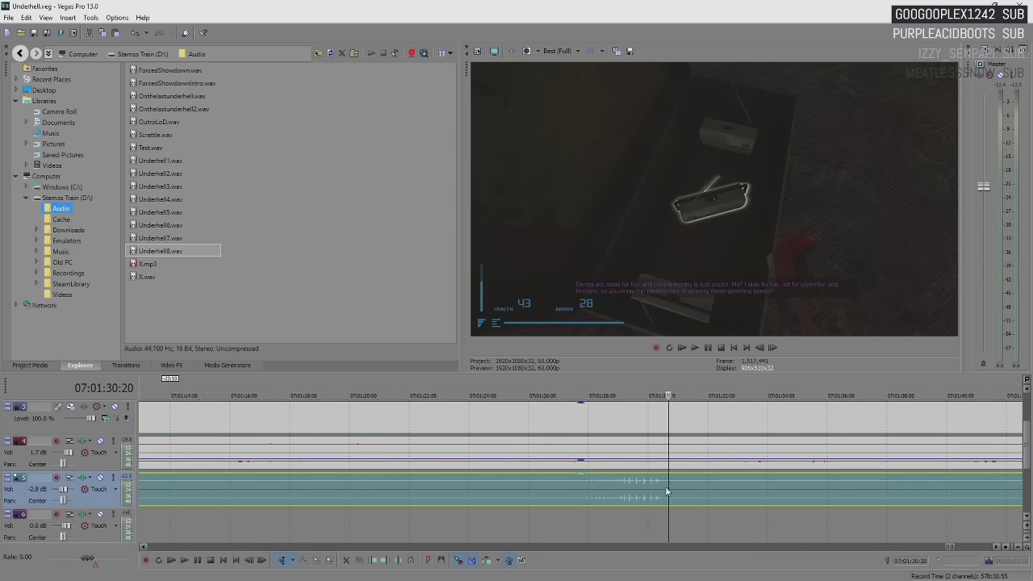
key(s)
drag(668, 491, 710, 492)
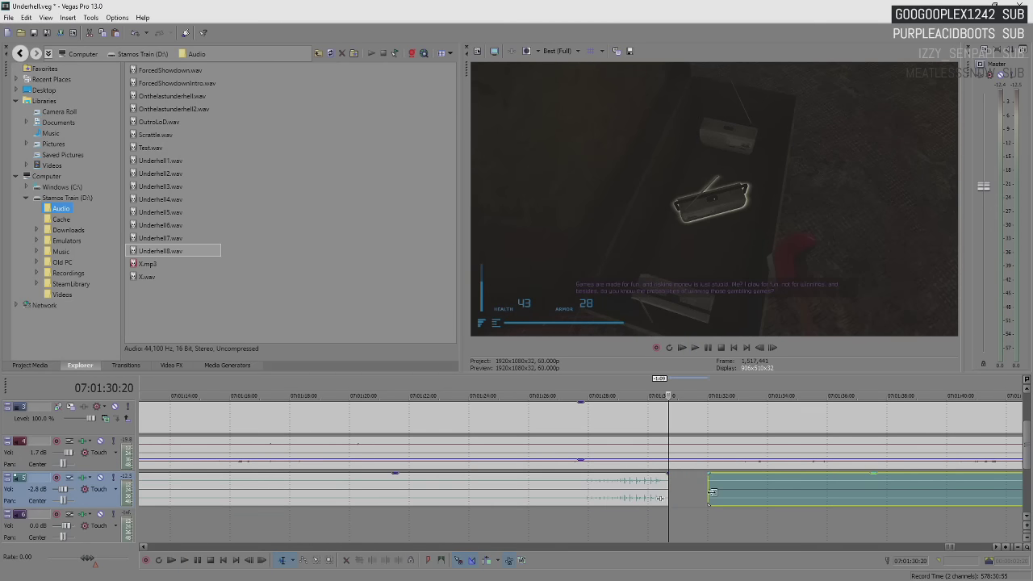
- Fade out the end of the commentary piece before the gap and replay the transition from about 07:01:29
click(635, 486)
key(space)
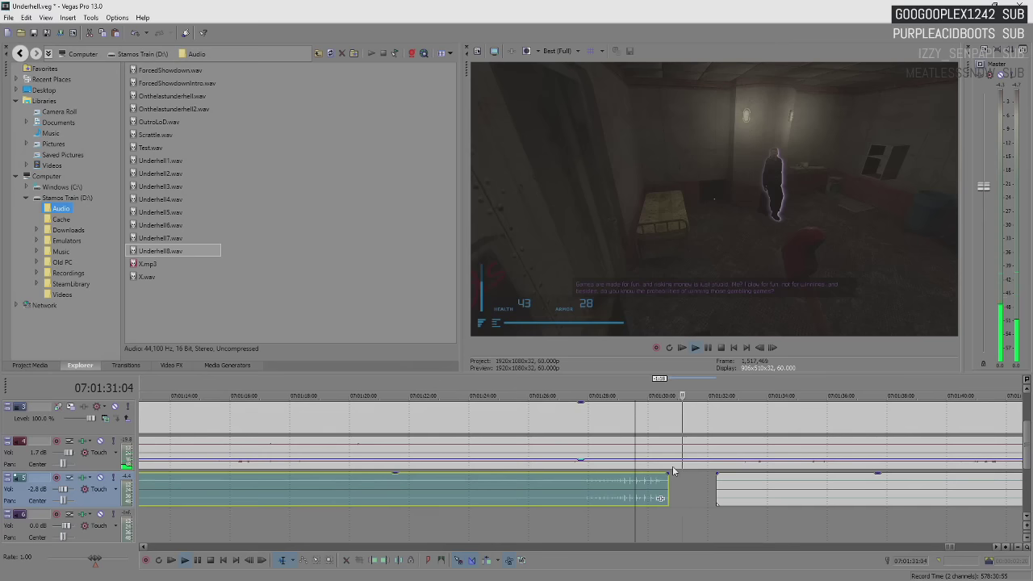
key(space)
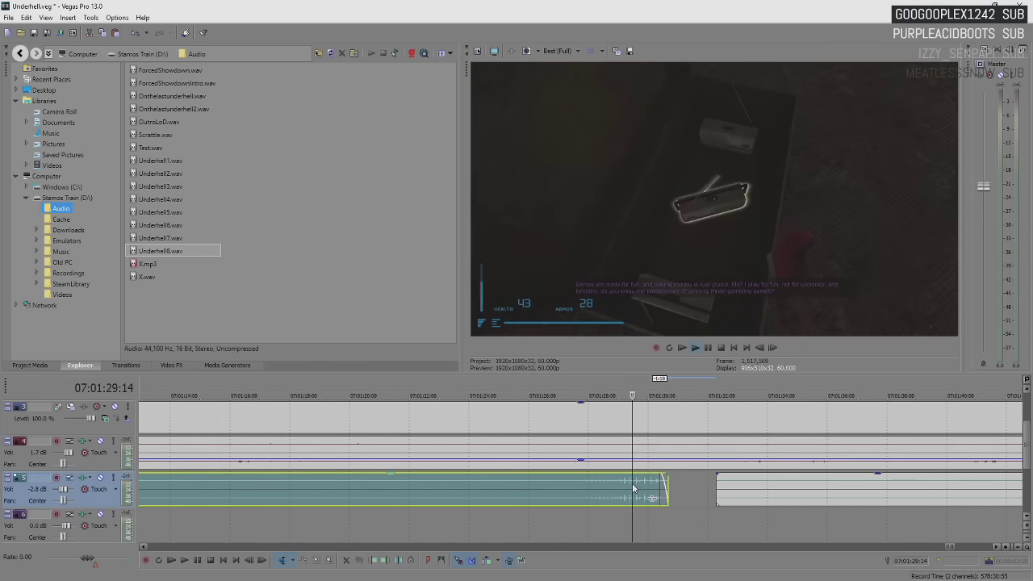
key(space)
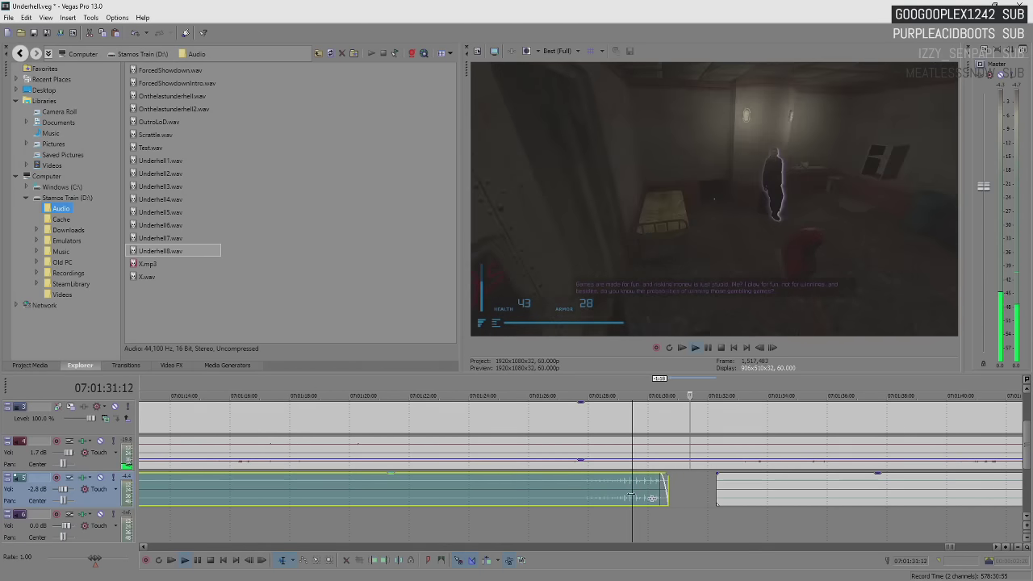
- Split the commentary after the phrase at 07:01:46:02 and trim the following part so it starts at about 07:01:47
scroll(630, 495, down, 5)
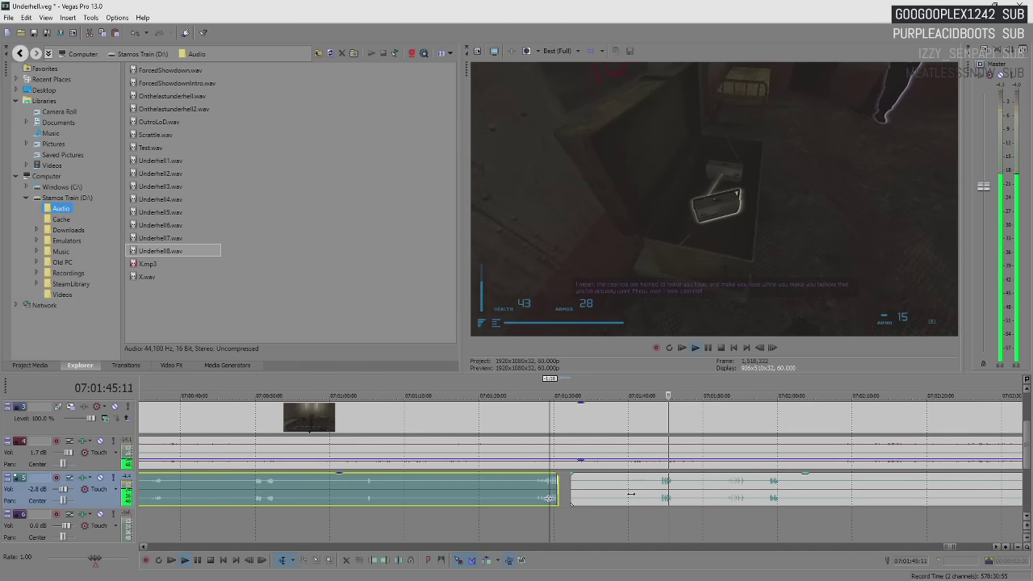
key(Return)
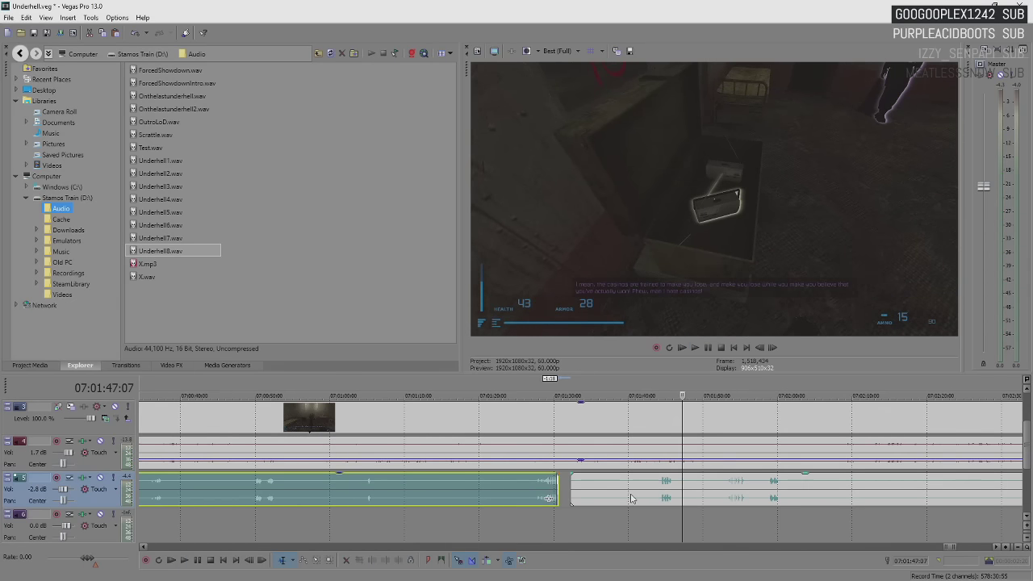
click(673, 487)
scroll(673, 486, up, 5)
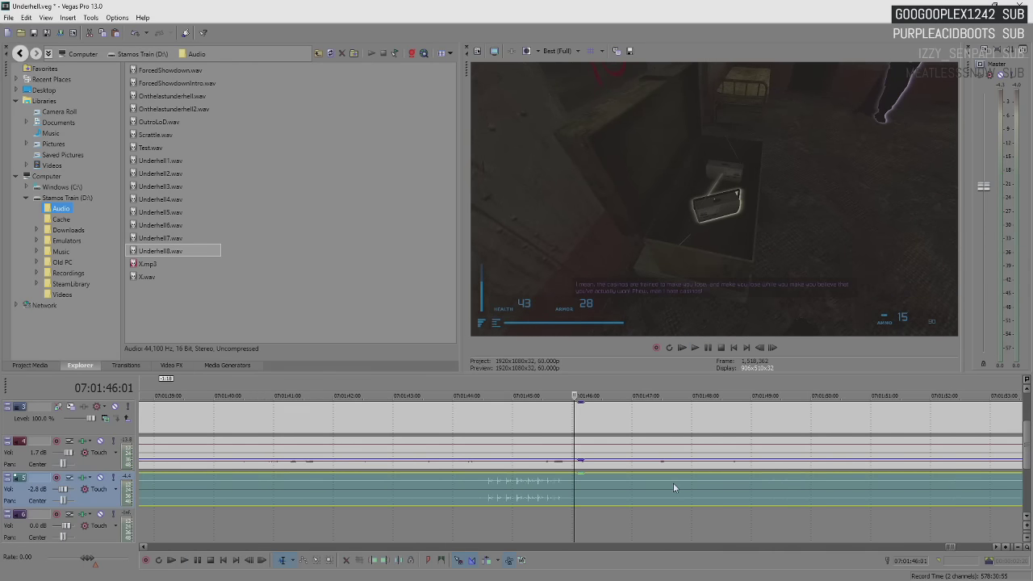
click(548, 490)
click(576, 485)
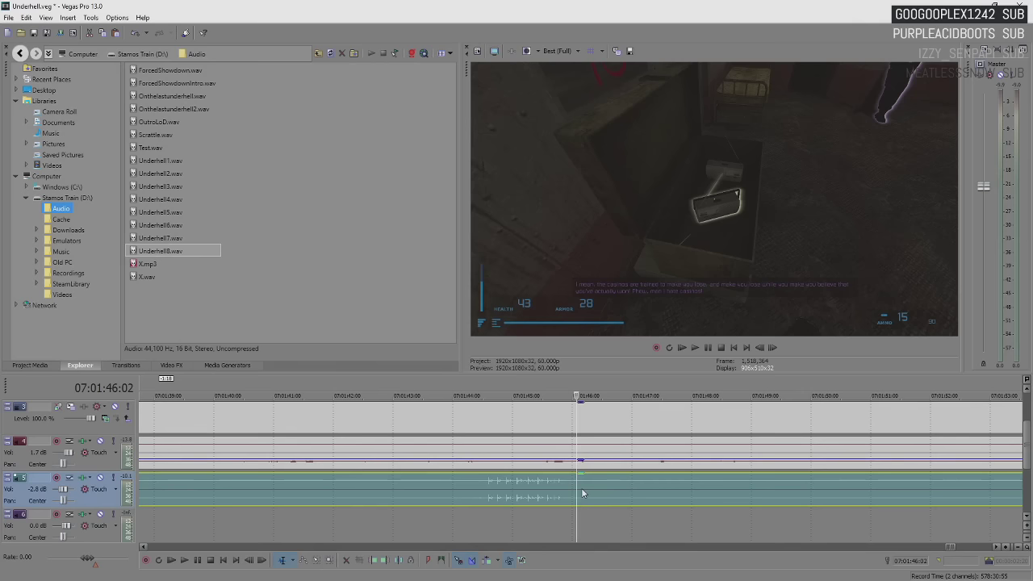
key(s)
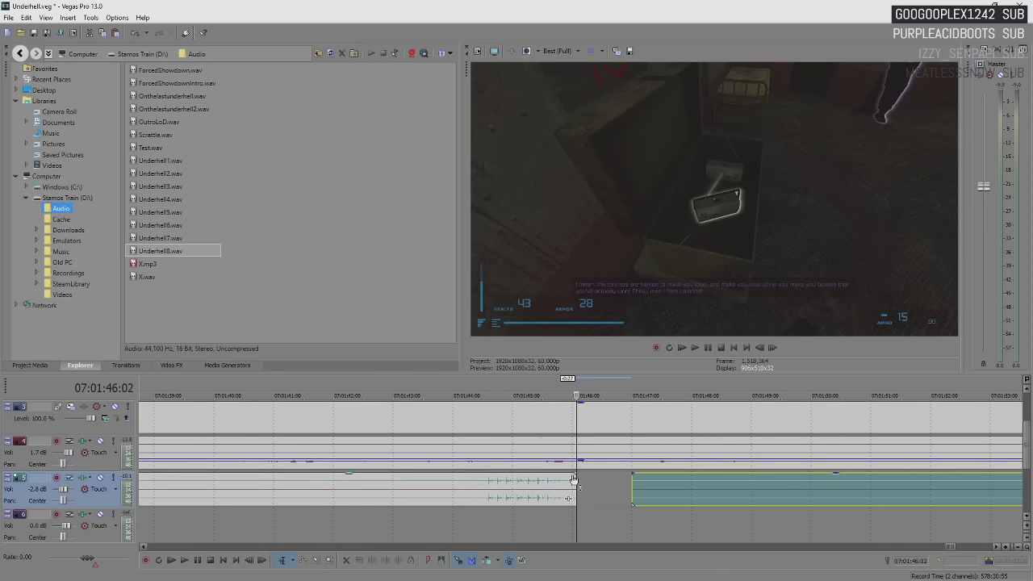
- Fade out the end of the commentary piece before the gap and replay it from 07:01:44:17
mouse_move(573, 476)
mouse_down()
mouse_move(550, 479)
mouse_move(570, 483)
mouse_move(557, 474)
mouse_up()
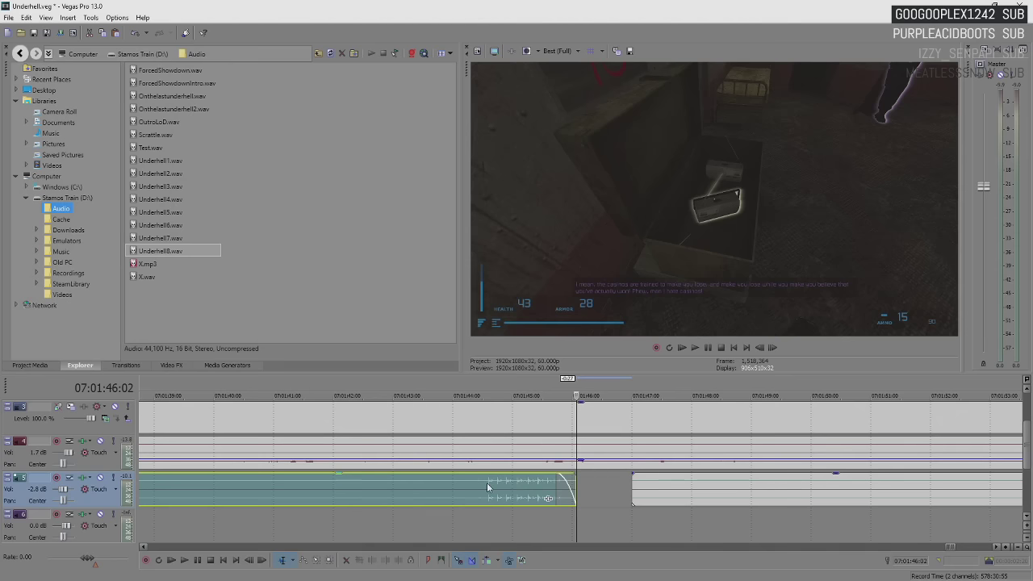
click(487, 482)
key(space)
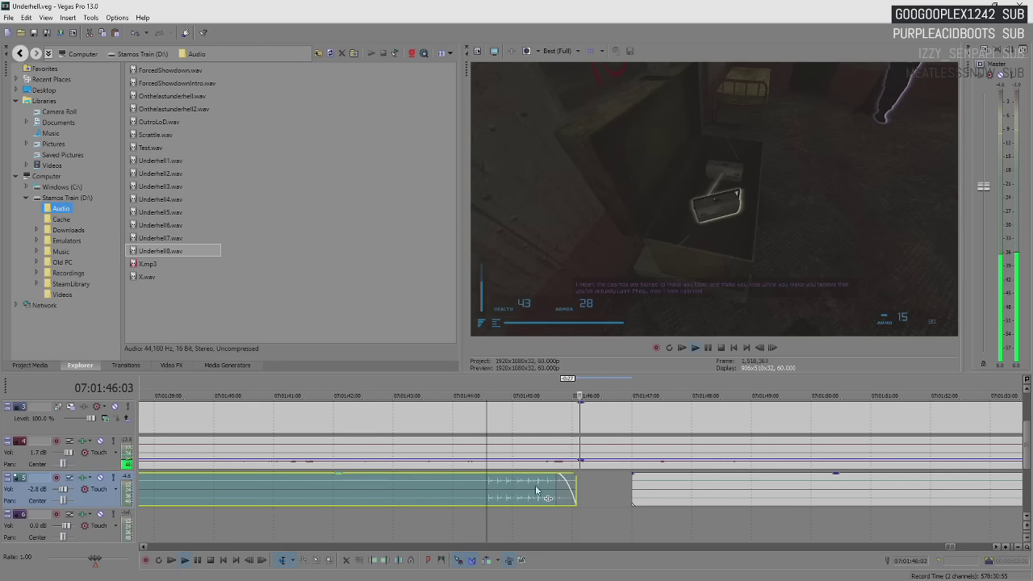
- Trim the next commentary piece to start at about 07:01:53, split it at 07:01:55:22 and trim the remainder to start at about 07:01:58
scroll(599, 489, down, 4)
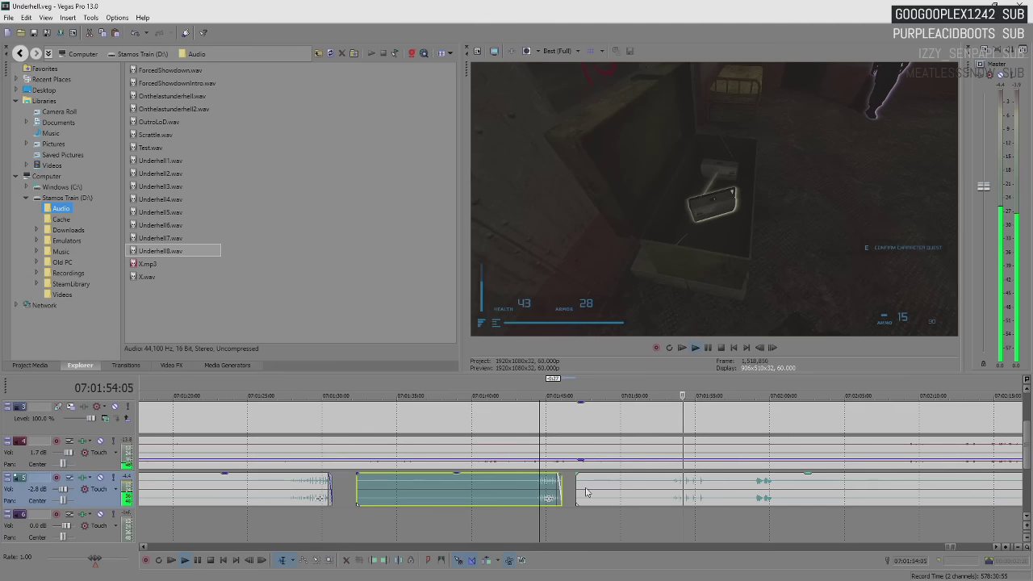
drag(577, 492, 669, 484)
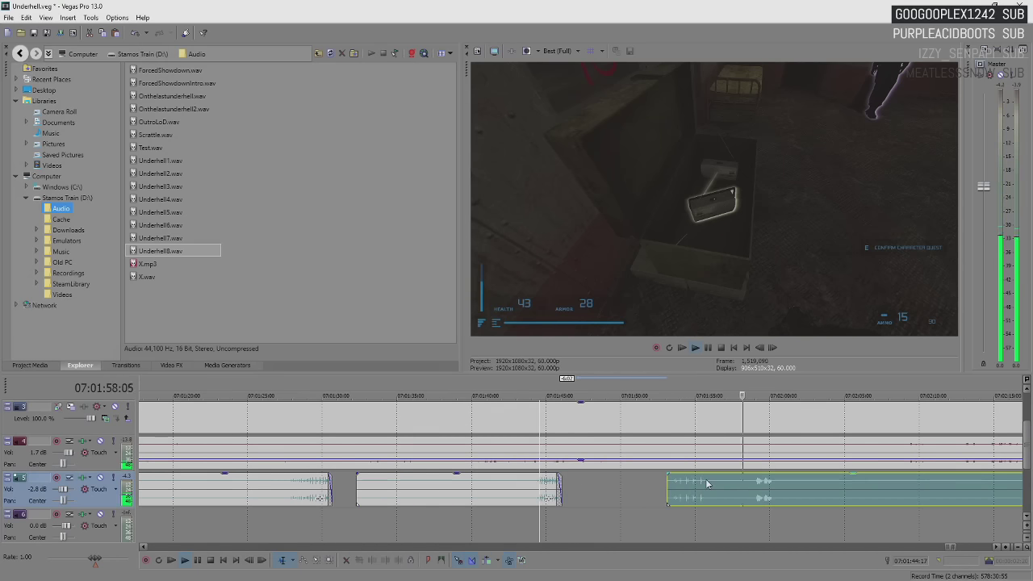
click(707, 483)
key(s)
drag(707, 484, 745, 498)
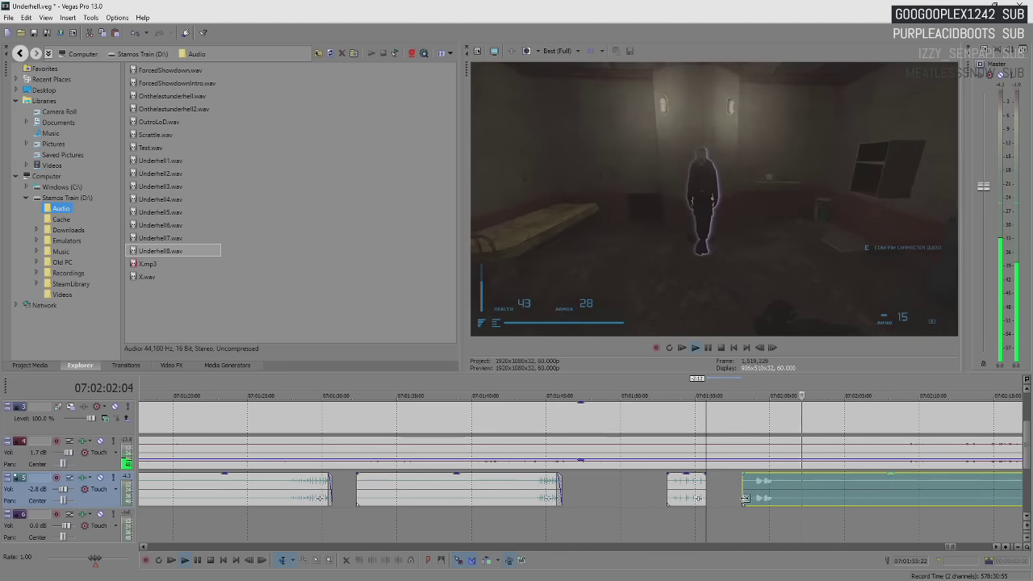
- Split the commentary at 07:02:01:04 and trim the silence from the following part so it starts at about 07:03:15
scroll(668, 486, down, 5)
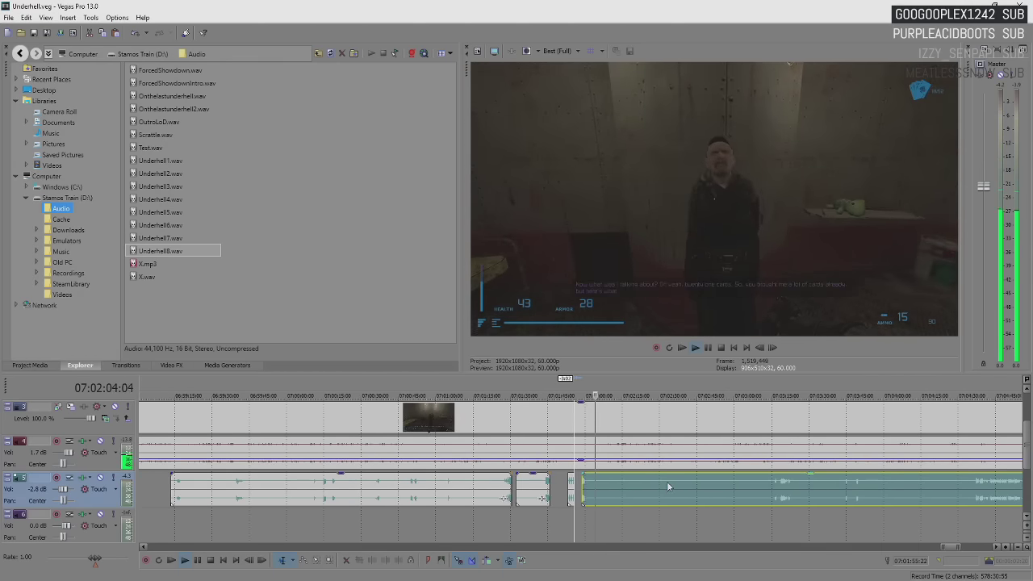
scroll(668, 486, up, 3)
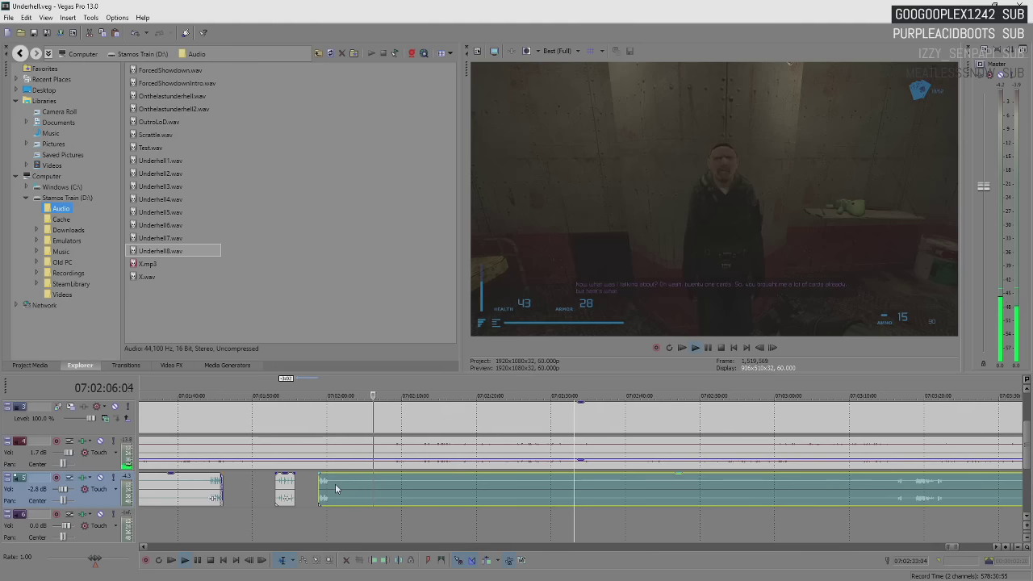
scroll(578, 485, down, 2)
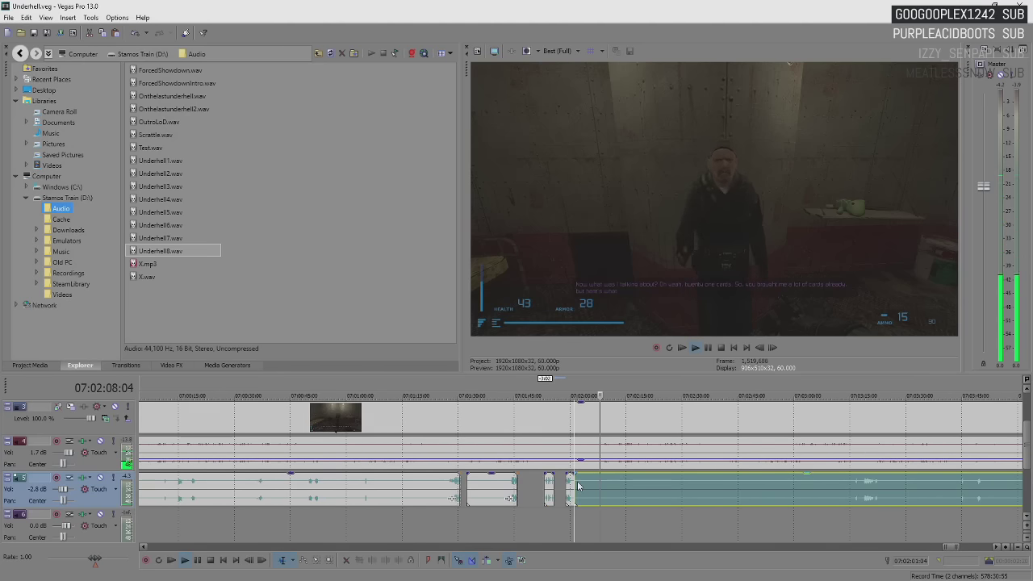
drag(577, 485, 852, 490)
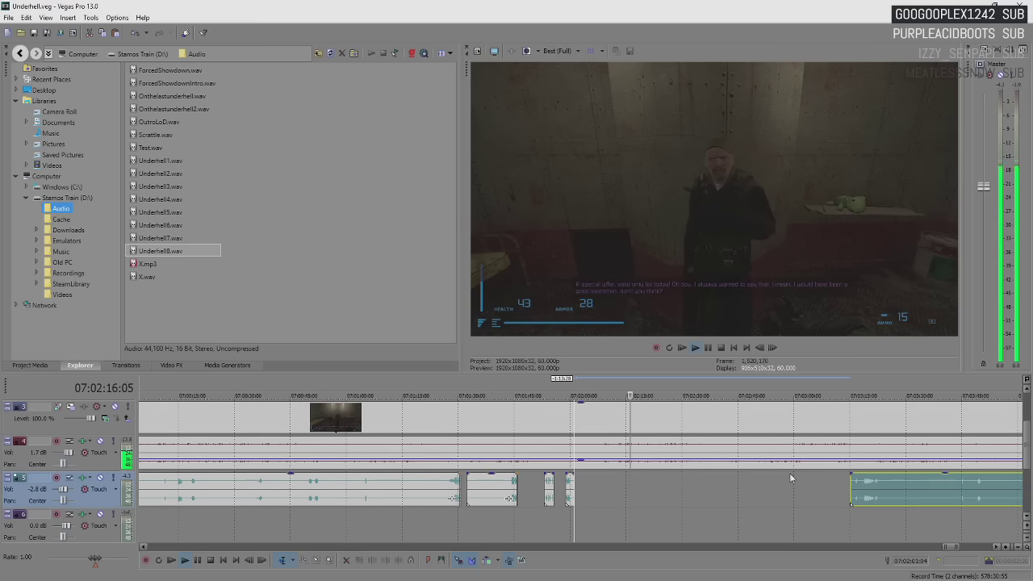
- Review the game dialogue from 07:02:15:21 to about 07:03:09 and examine the gap before the next commentary piece
key(Return)
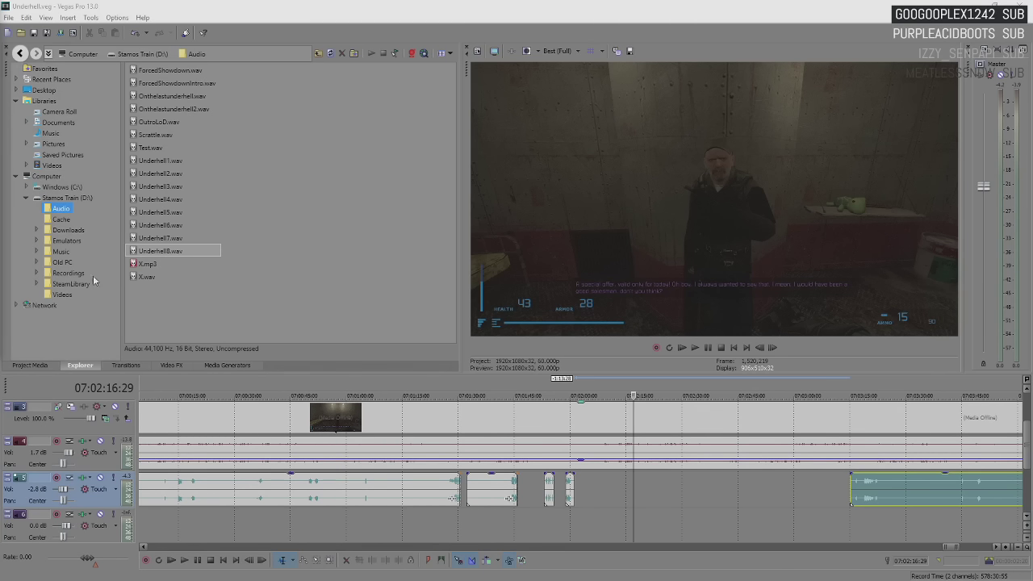
click(628, 482)
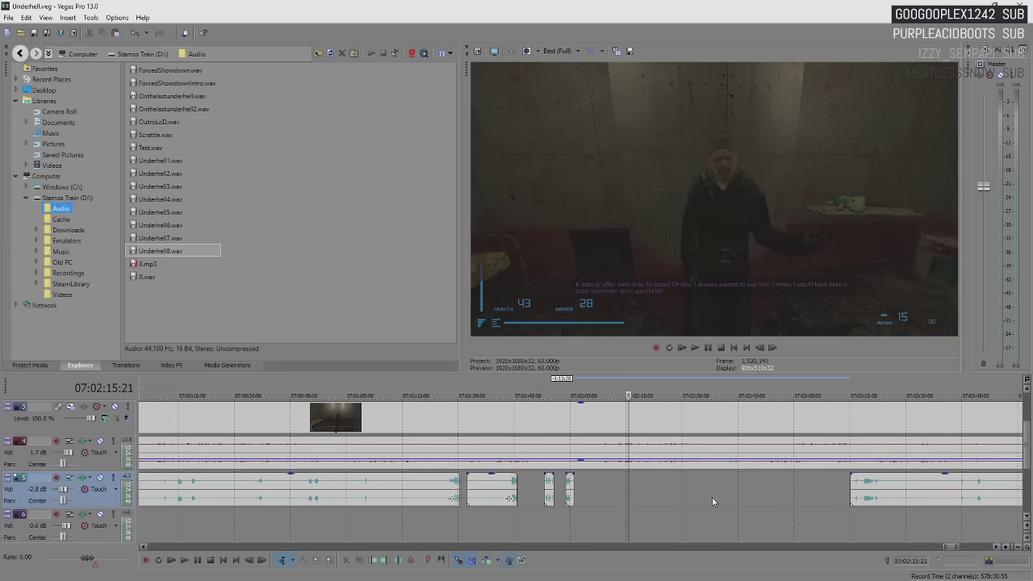
key(space)
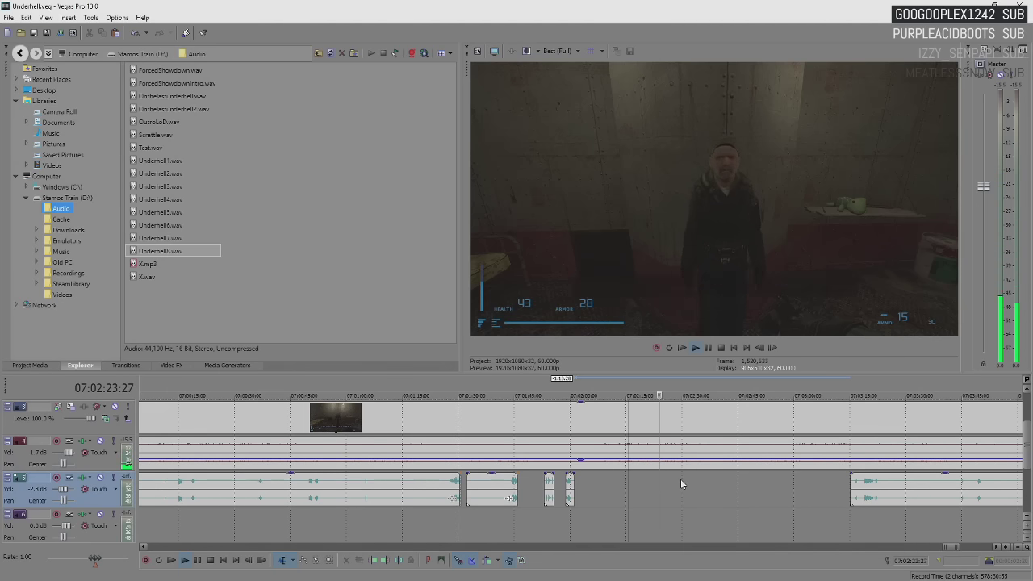
scroll(680, 478, right, 2)
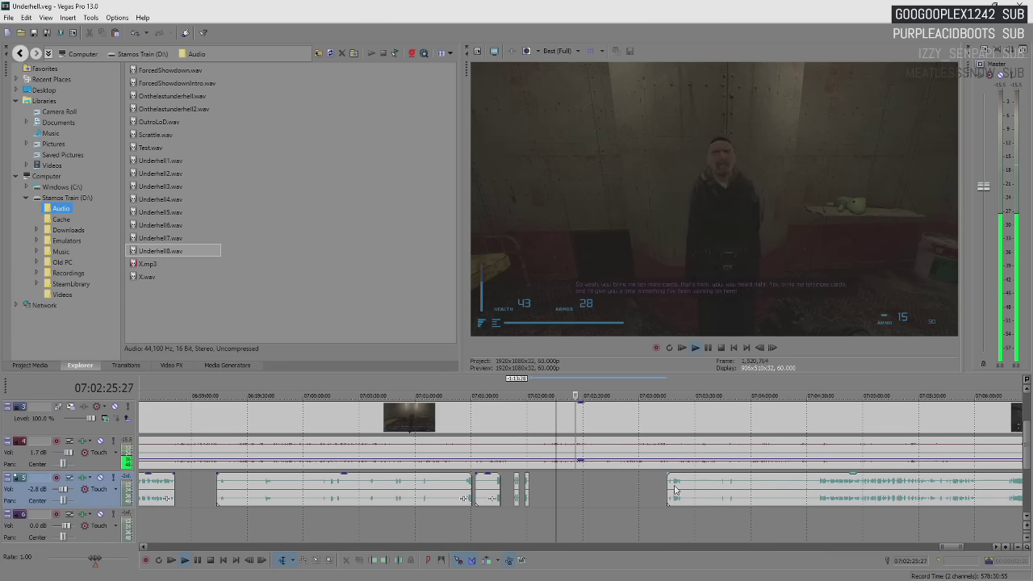
click(671, 484)
scroll(669, 482, right, 1)
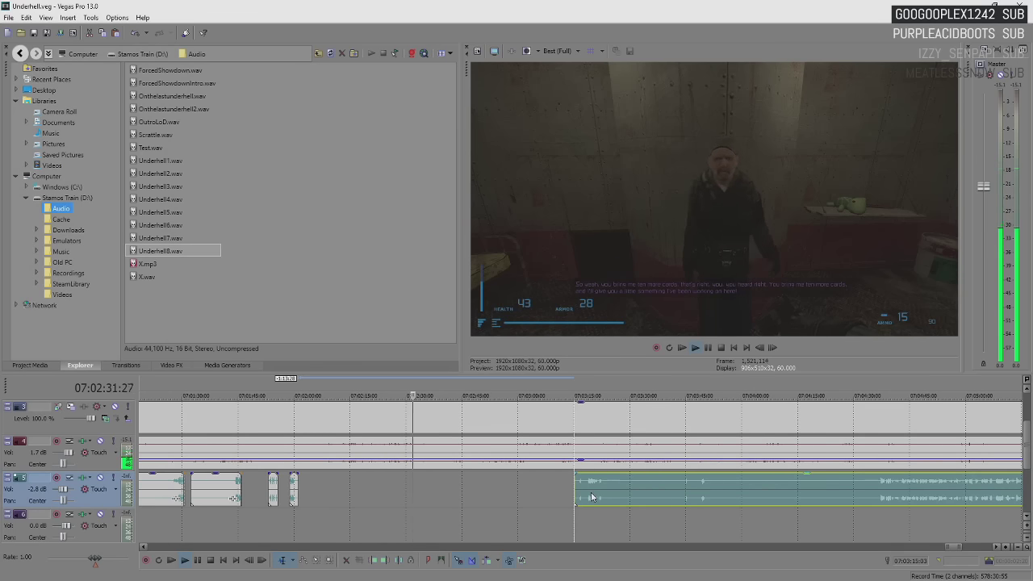
scroll(591, 497, down, 5)
scroll(670, 495, up, 5)
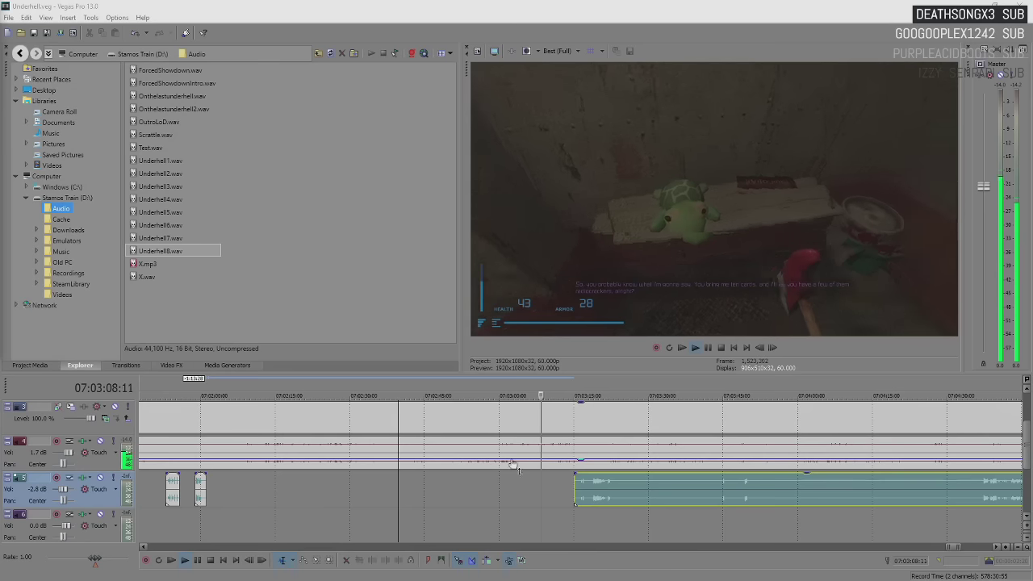
click(565, 488)
key(Return)
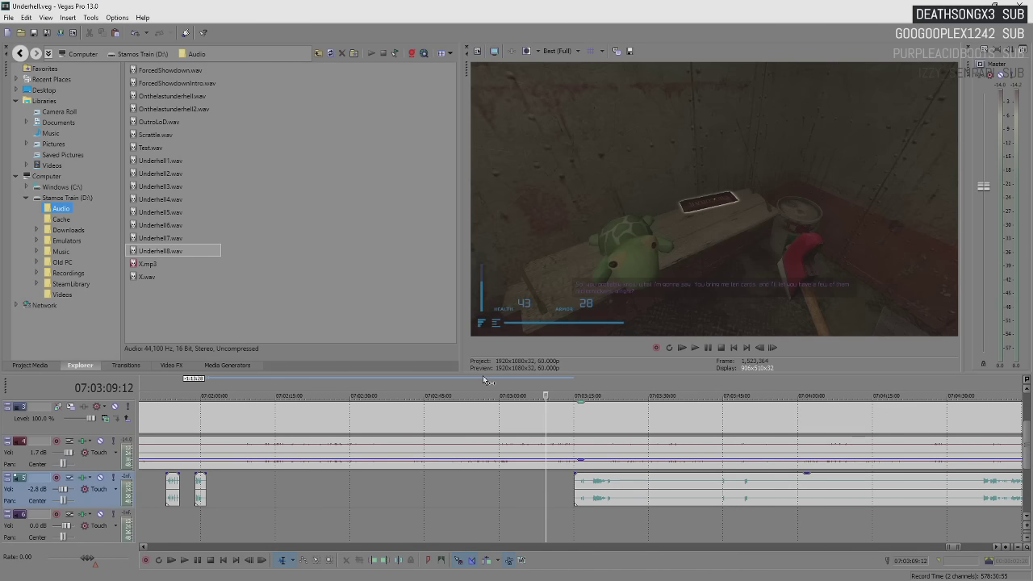
- Play on from 07:03:09:12 and examine how the commentary starting at about 07:03:15 fits the game dialogue
key(space)
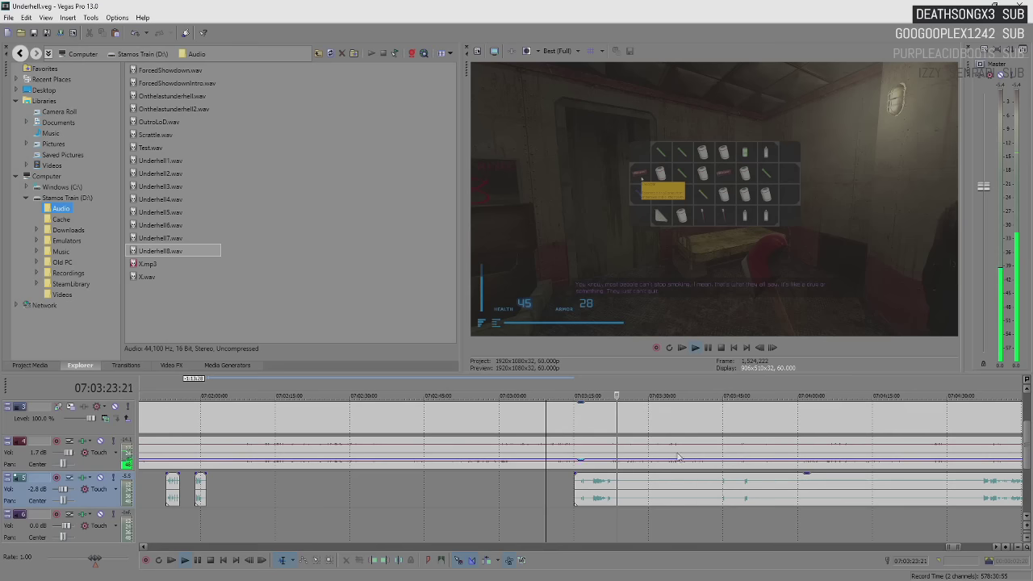
click(690, 502)
scroll(689, 497, up, 3)
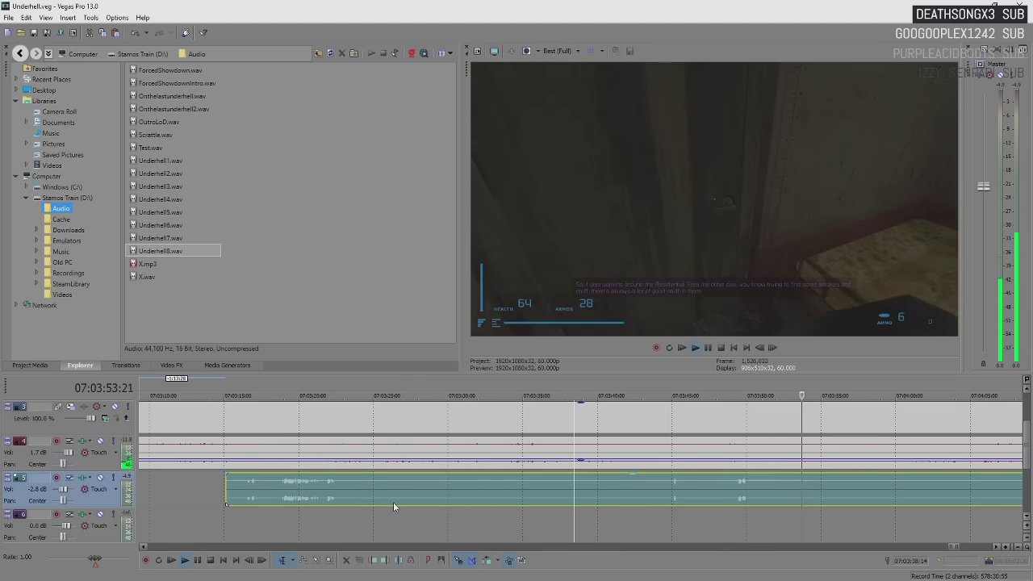
scroll(393, 501, down, 5)
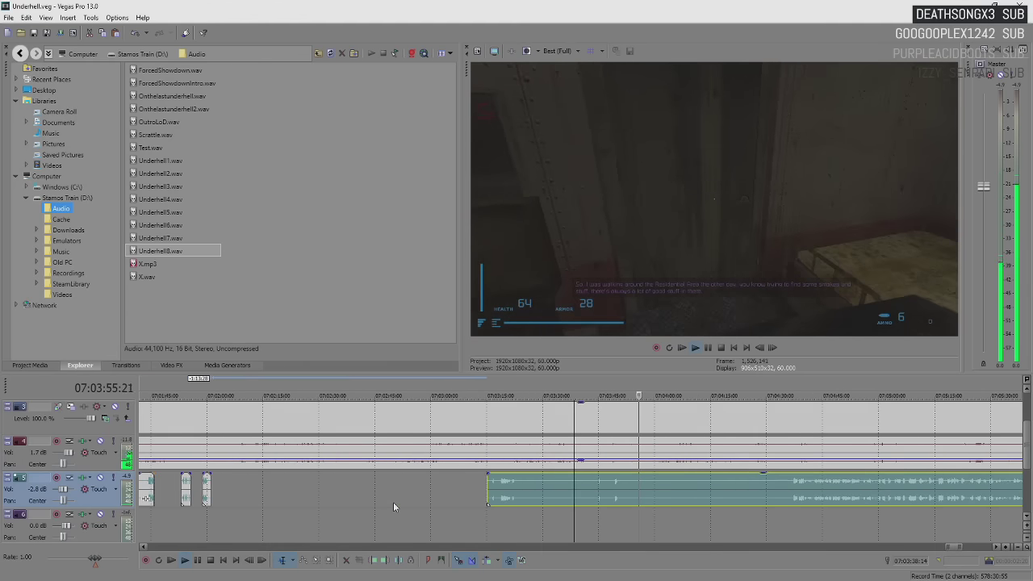
- Split the footage and commentary at 07:04:32:05 and delete everything after that point on the video, game audio and commentary tracks
scroll(705, 485, up, 3)
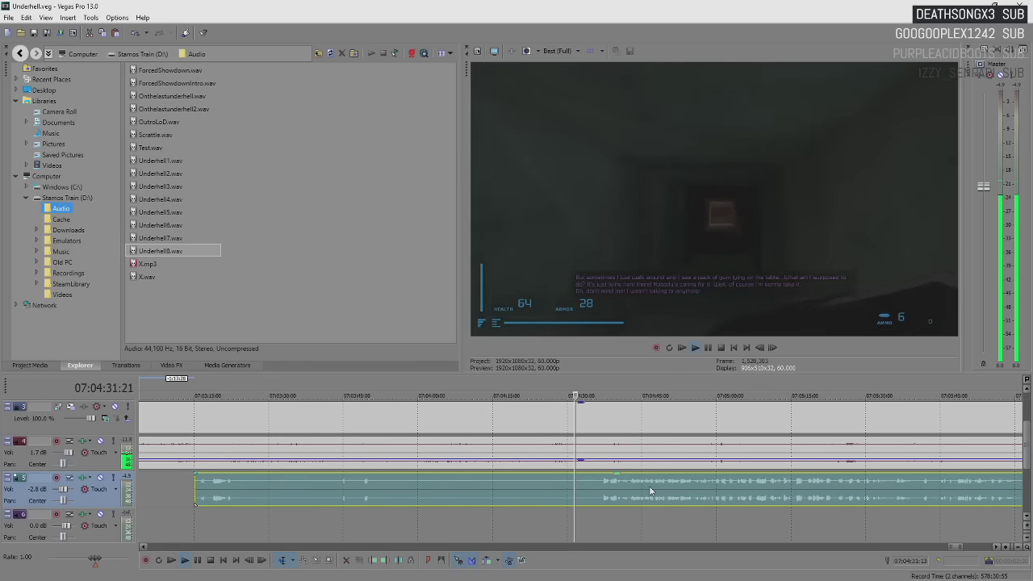
key(Return)
key(s)
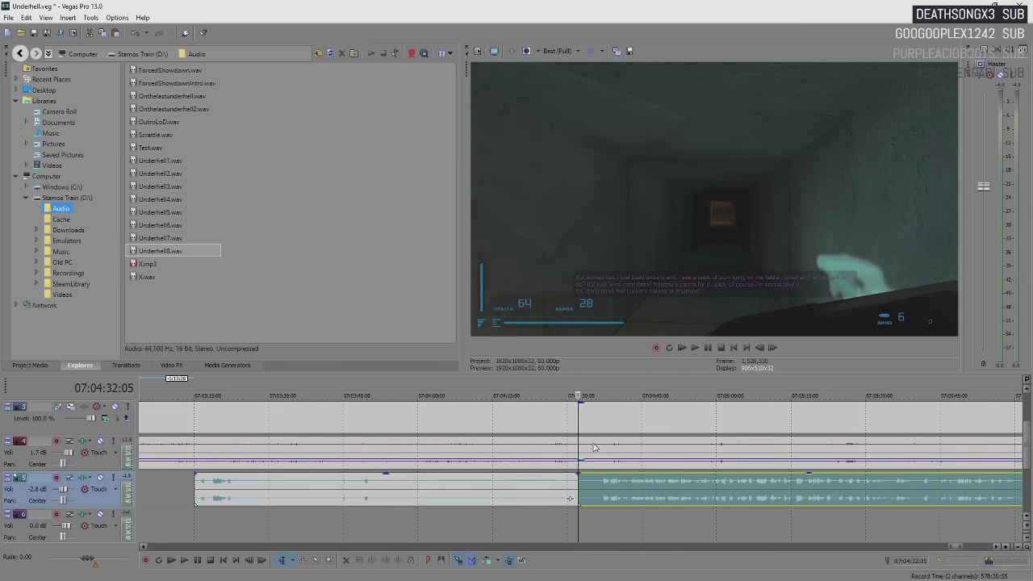
click(605, 484)
key(Delete)
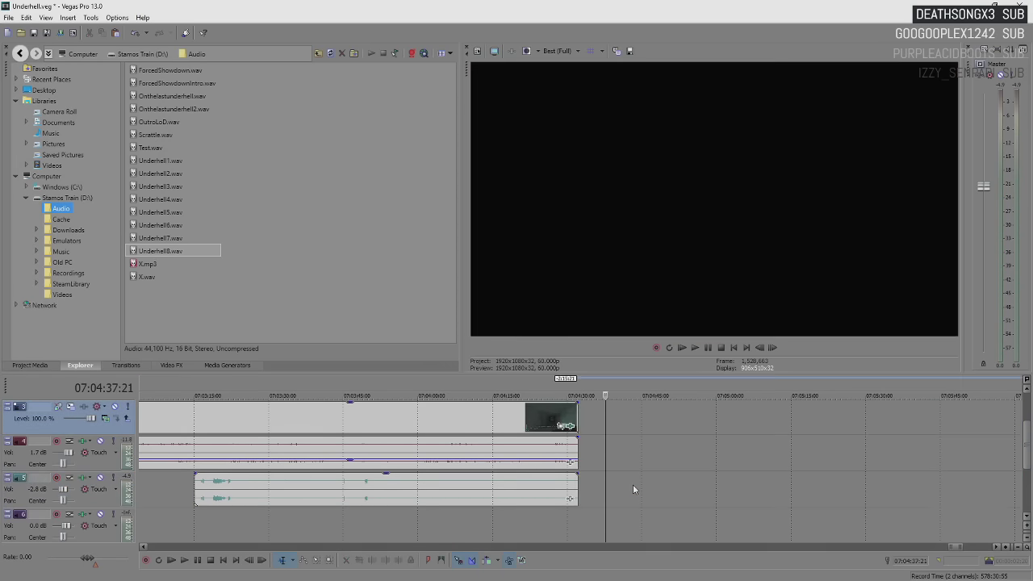
- Fade out the ends of the video, game audio and commentary over about the last 5 seconds
click(571, 428)
scroll(627, 430, up, 3)
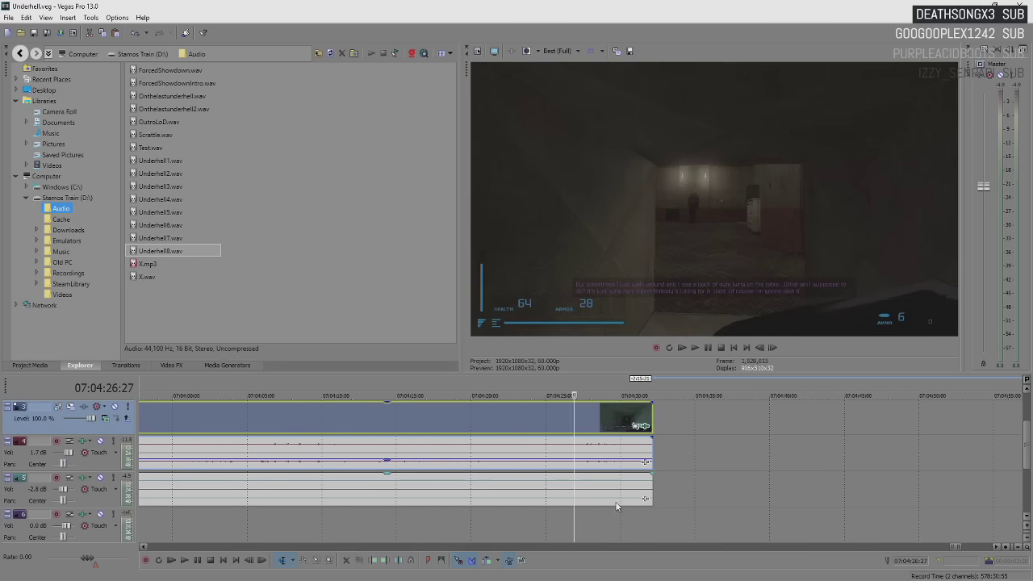
drag(654, 402, 569, 425)
click(557, 420)
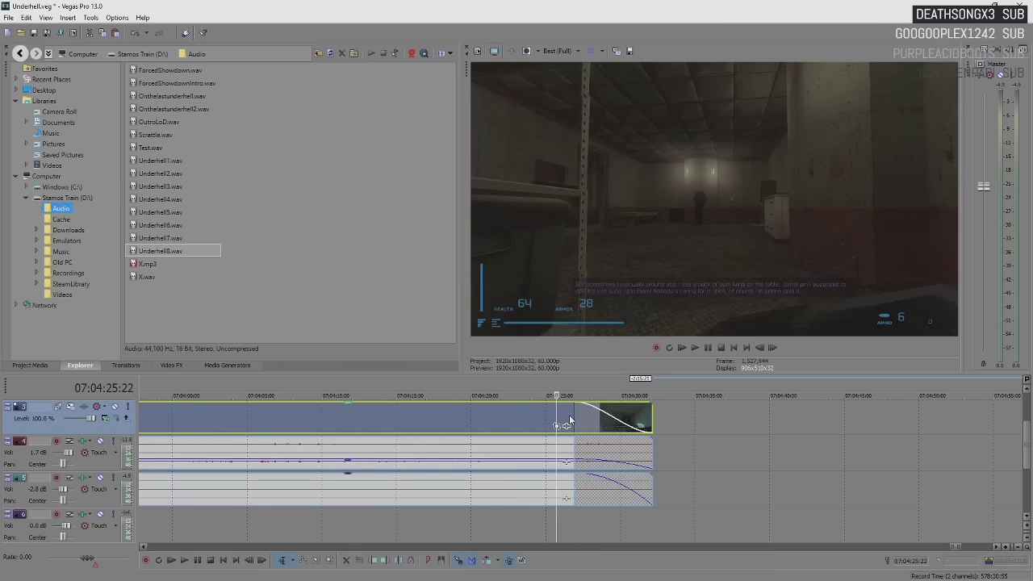
- Lengthen the fade-outs of the video to about 7 seconds and the game audio to about 6 seconds, and play through the ending
key(Return)
key(Return)
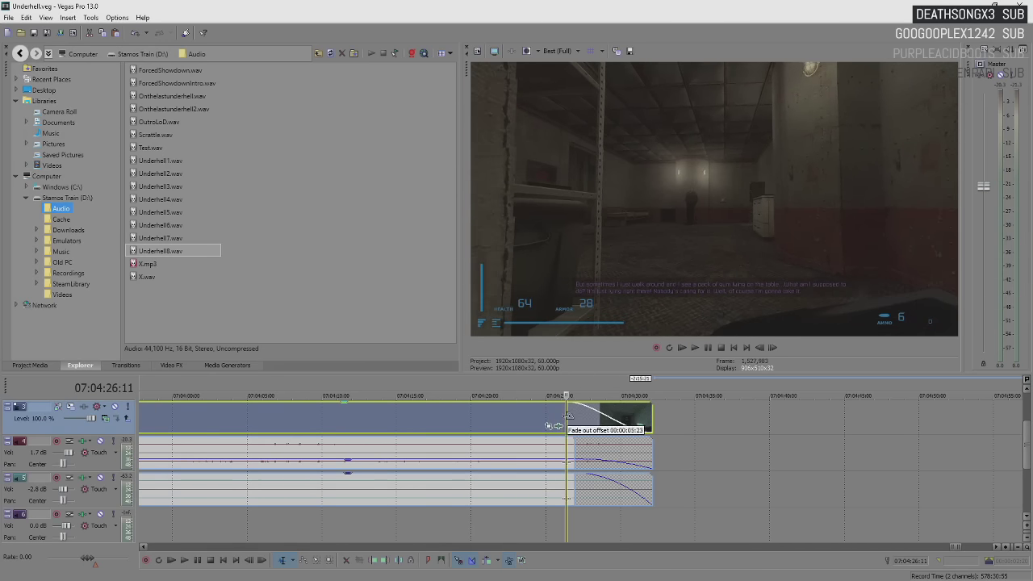
drag(569, 447, 546, 446)
key(Return)
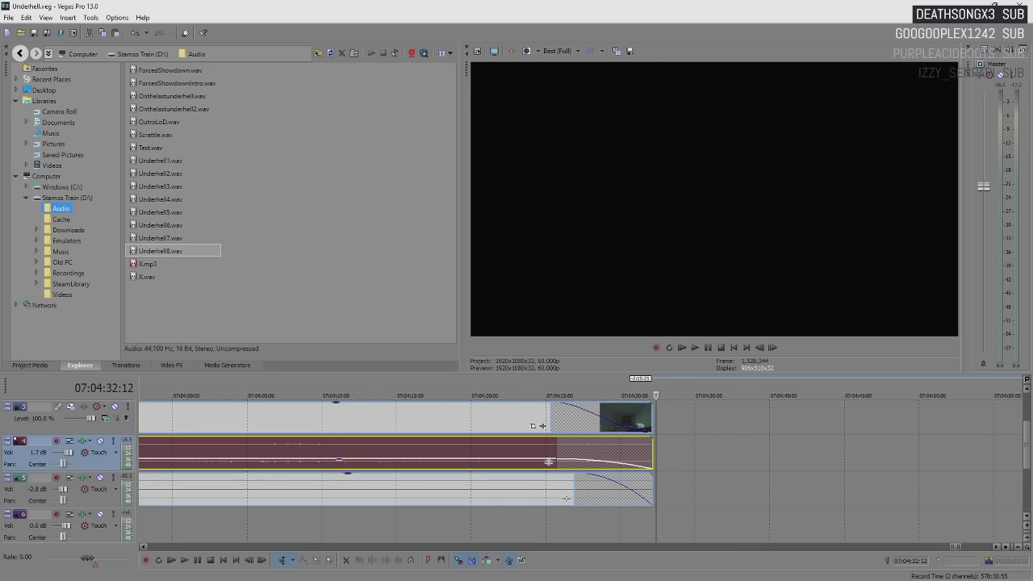
- Switch to Audacity to clear the recorded audio track, and return to Vegas Pro with an overview of the edited timeline
key(alt+Tab)
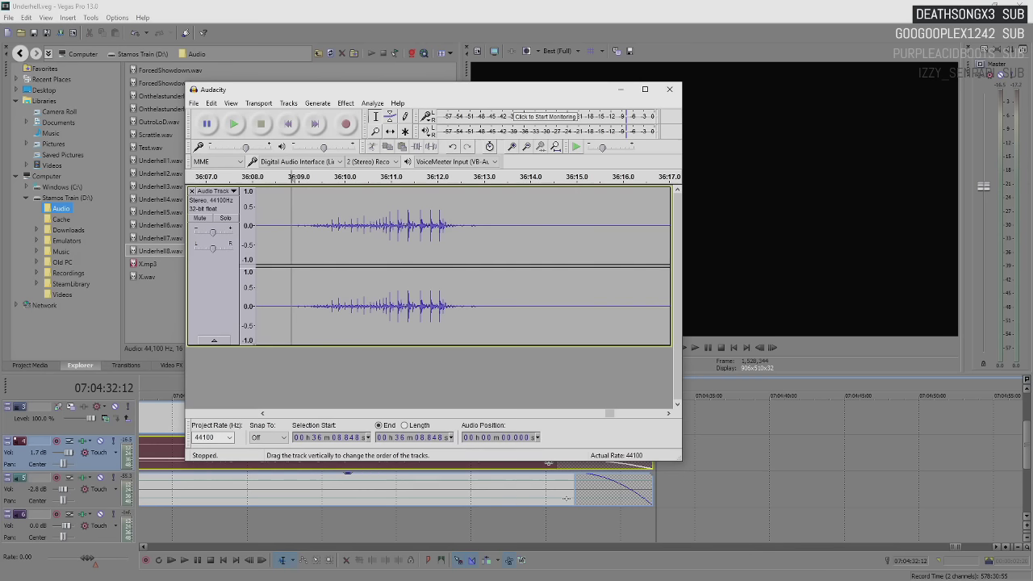
click(210, 103)
click(218, 117)
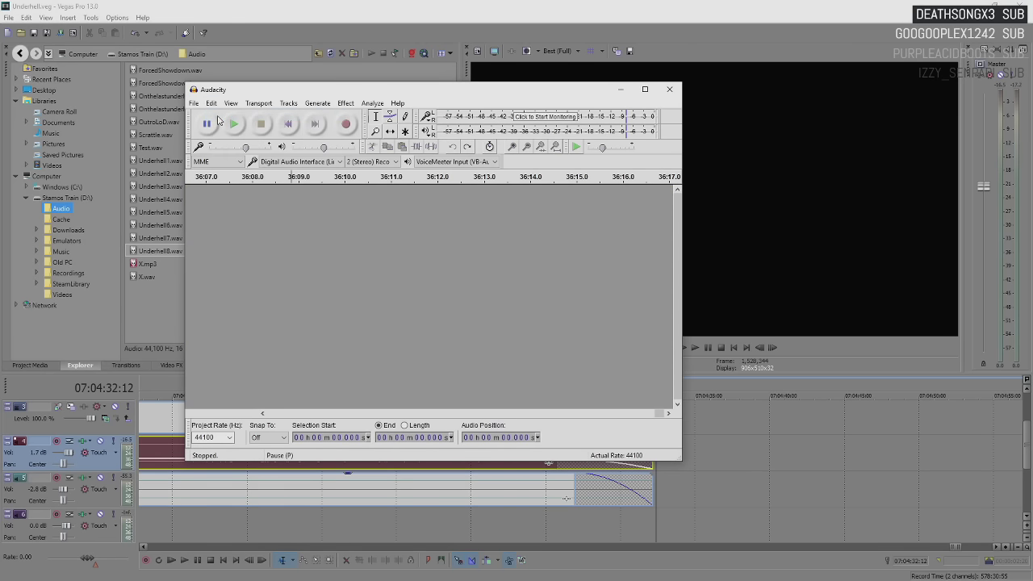
drag(300, 91, 428, 181)
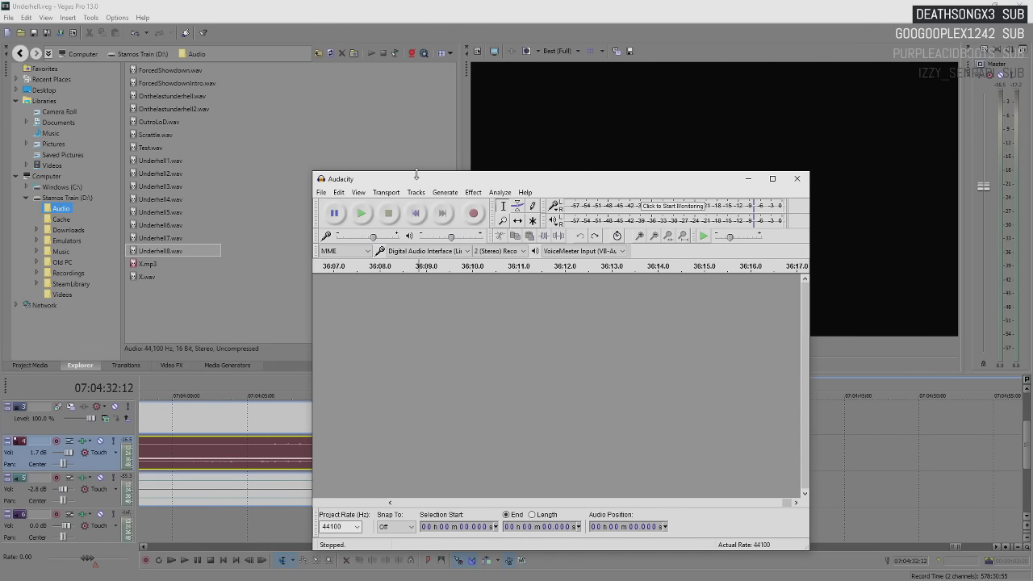
click(560, 5)
scroll(649, 416, down, 10)
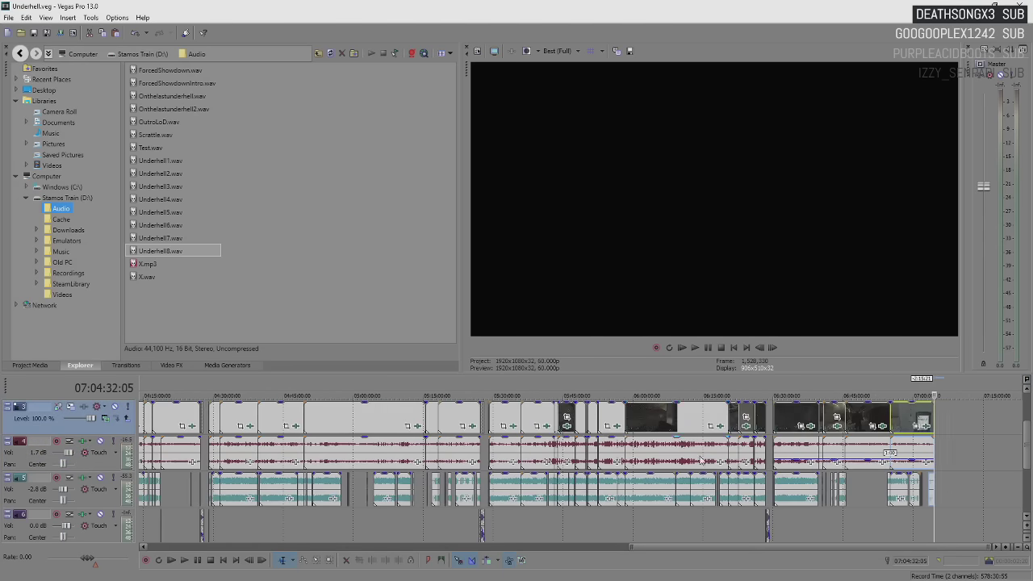
- Switch to Audacity and record a closing commentary of about 5 minutes 13 seconds
scroll(699, 455, up, 8)
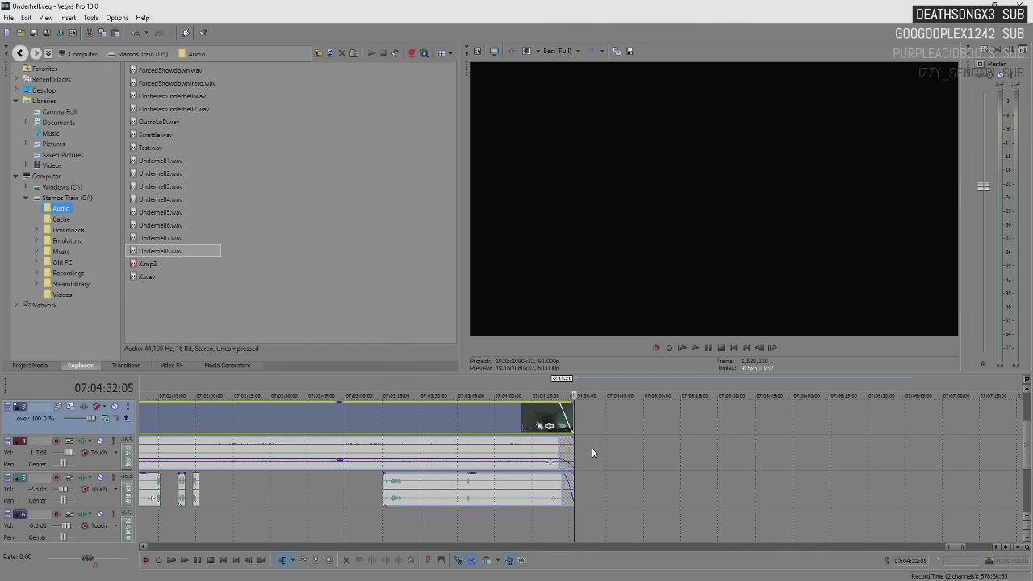
scroll(591, 447, up, 2)
key(alt+Tab)
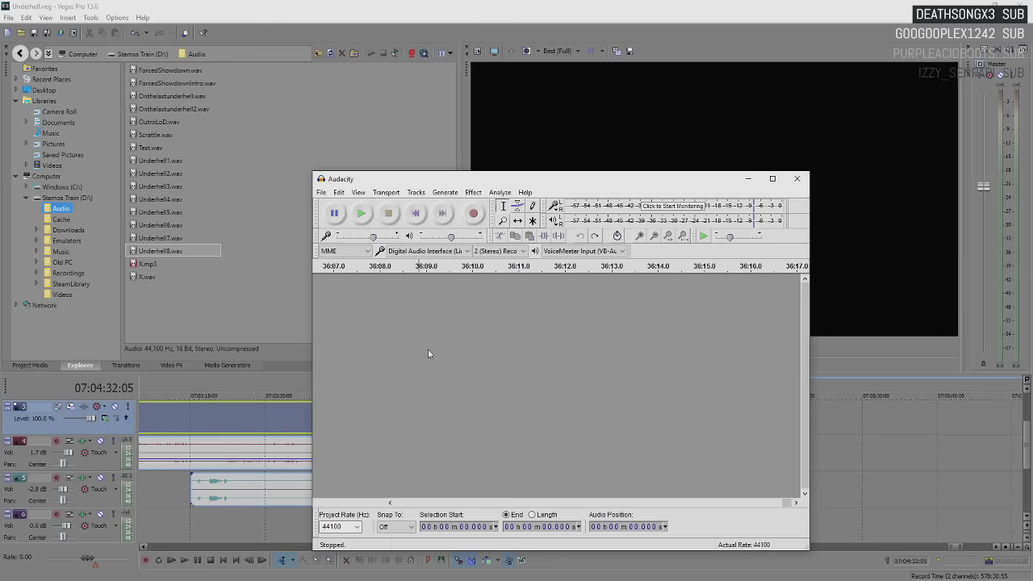
key(r)
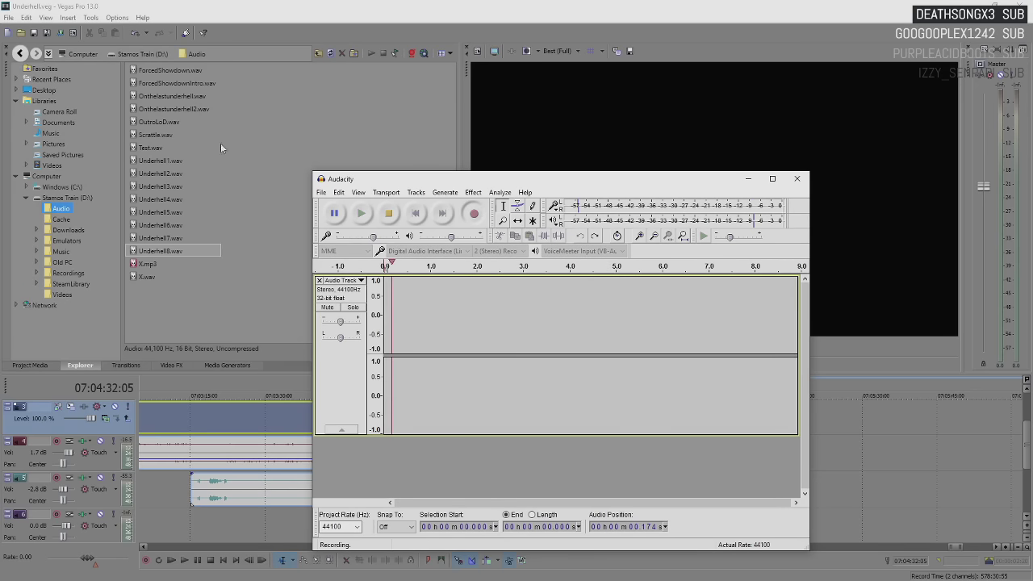
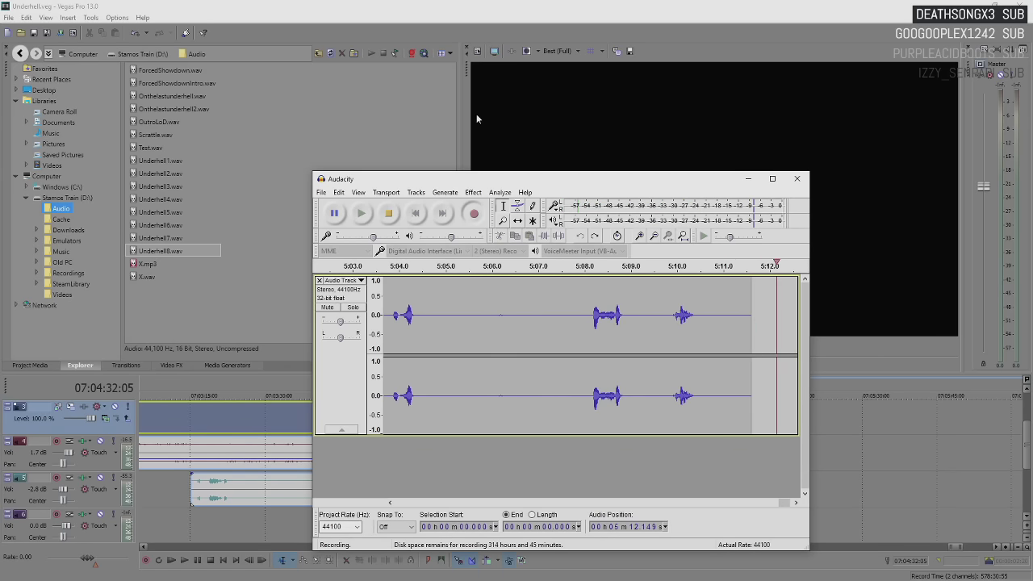
click(385, 213)
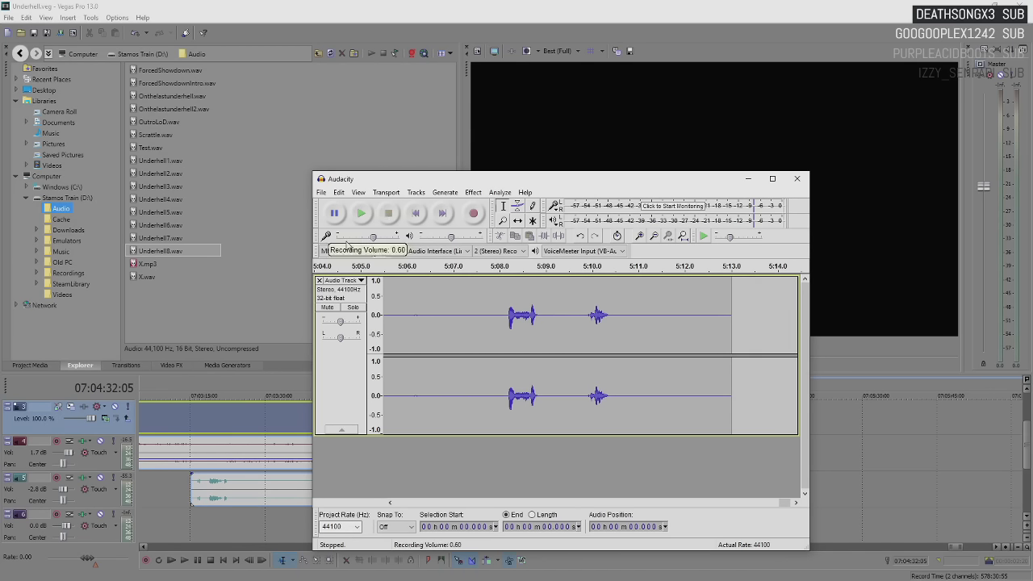
- Export the recorded commentary as UnderhellEnd.wav to the Audio folder with blank metadata, and return to Vegas Pro
key(alt+Tab)
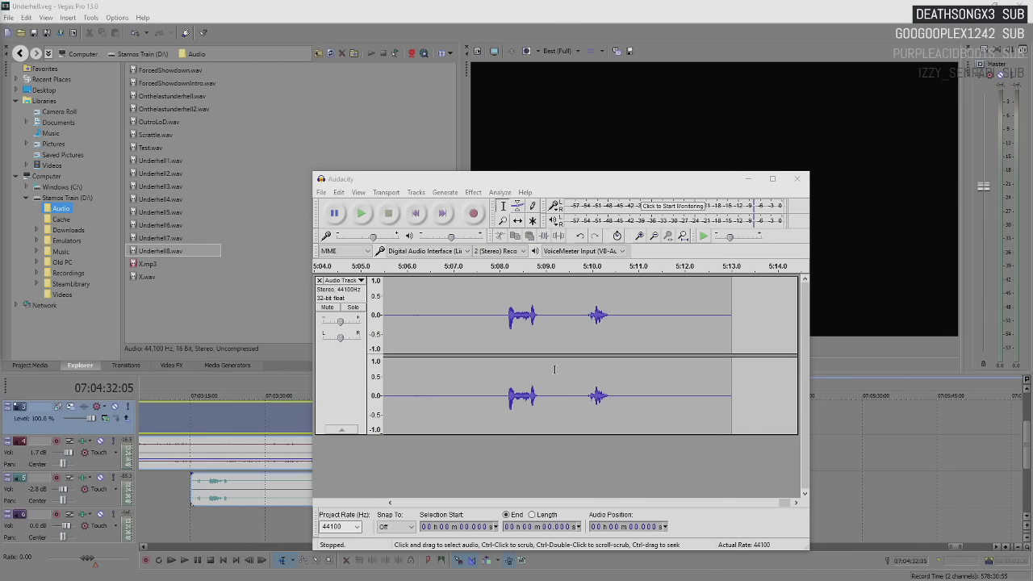
key(super+Down)
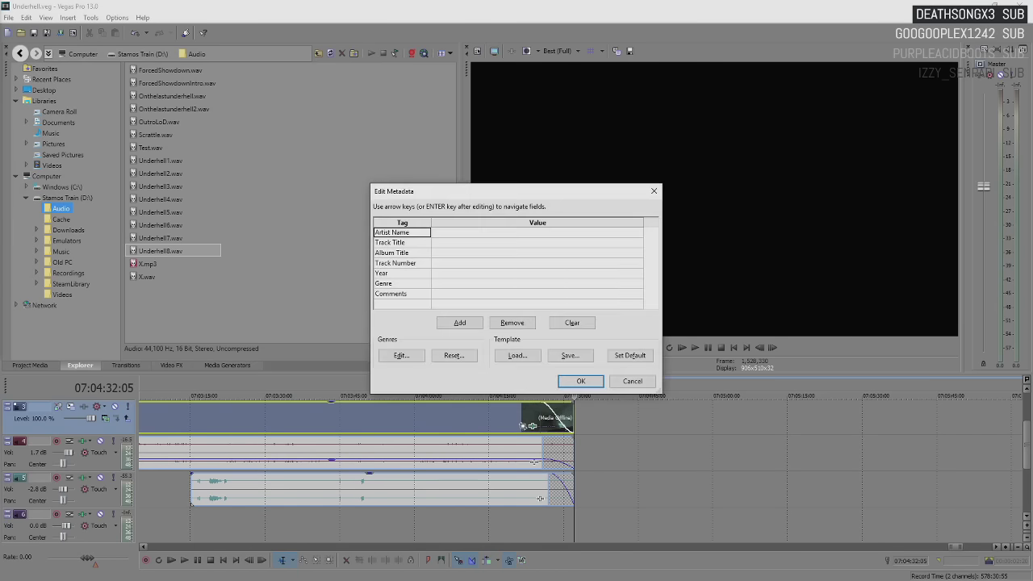
key(Escape)
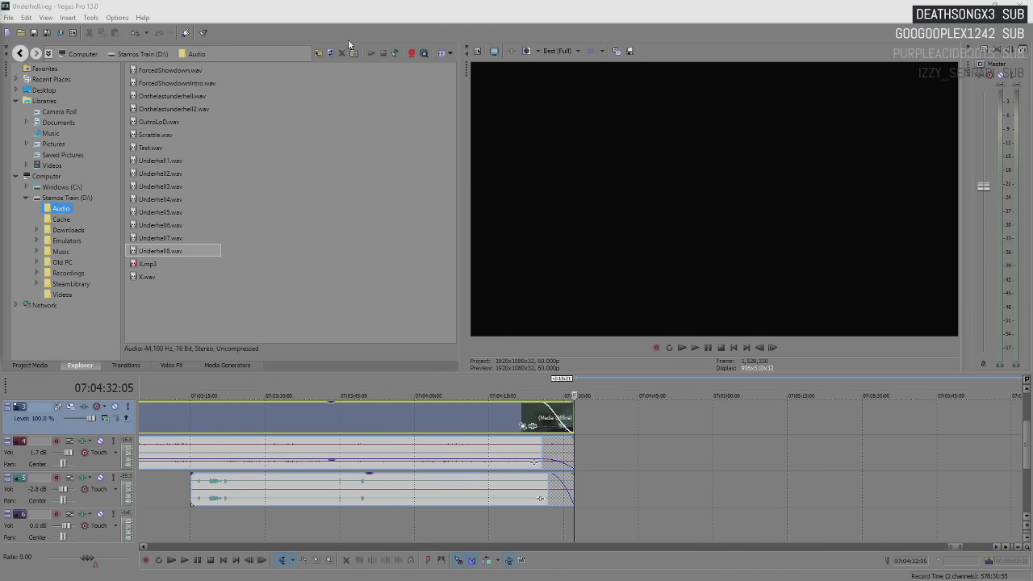
- Refresh the Audio folder and place UnderhellEnd.wav on the commentary track just after the faded ending, at about 07:04:35
click(329, 54)
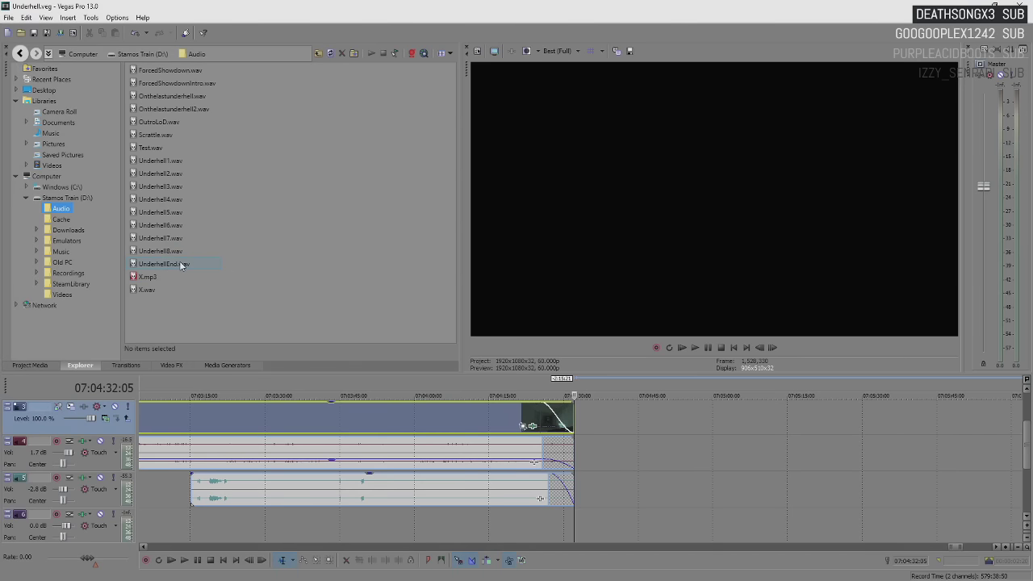
click(181, 264)
drag(609, 488, 646, 484)
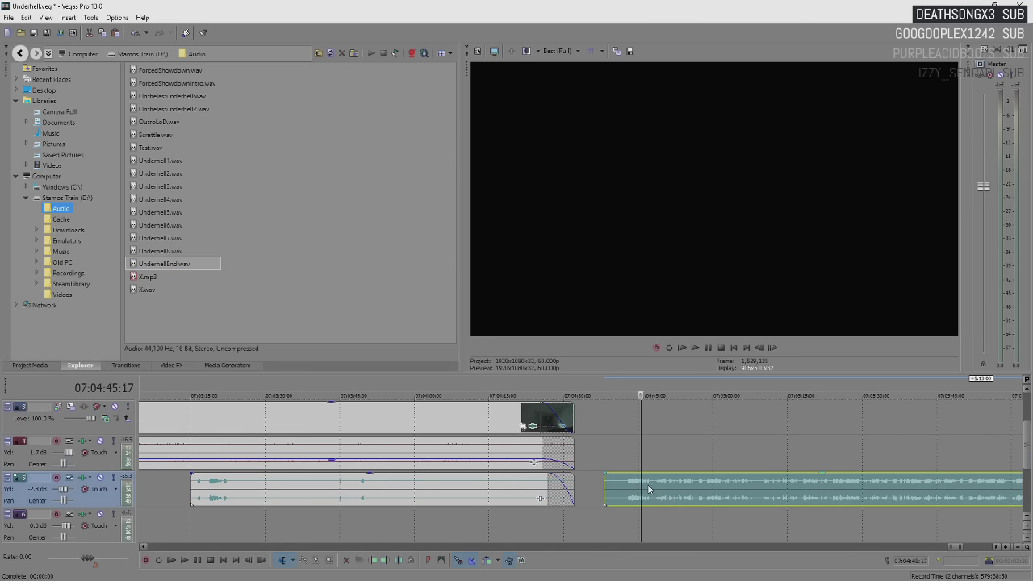
drag(556, 486, 423, 498)
- Fade in the closing commentary over about 4.5 seconds and move it closer to the ending, starting at about 07:04:33
scroll(565, 489, up, 5)
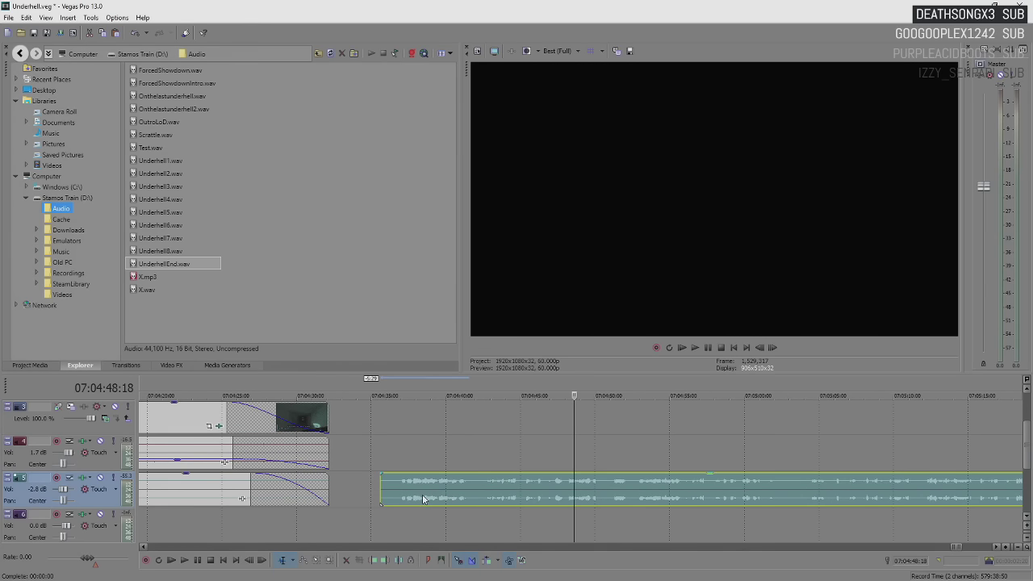
scroll(517, 480, down, 5)
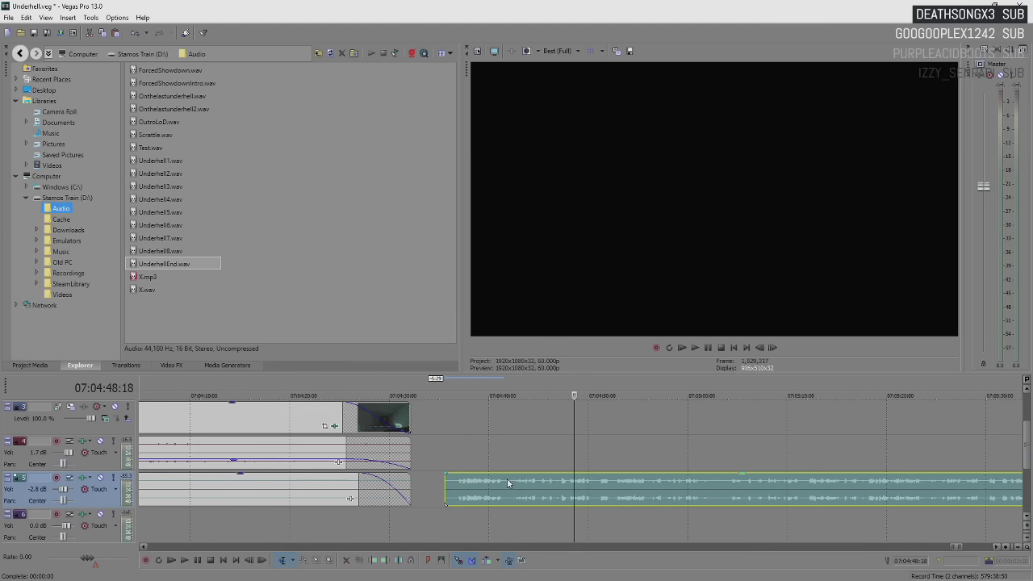
scroll(690, 486, down, 2)
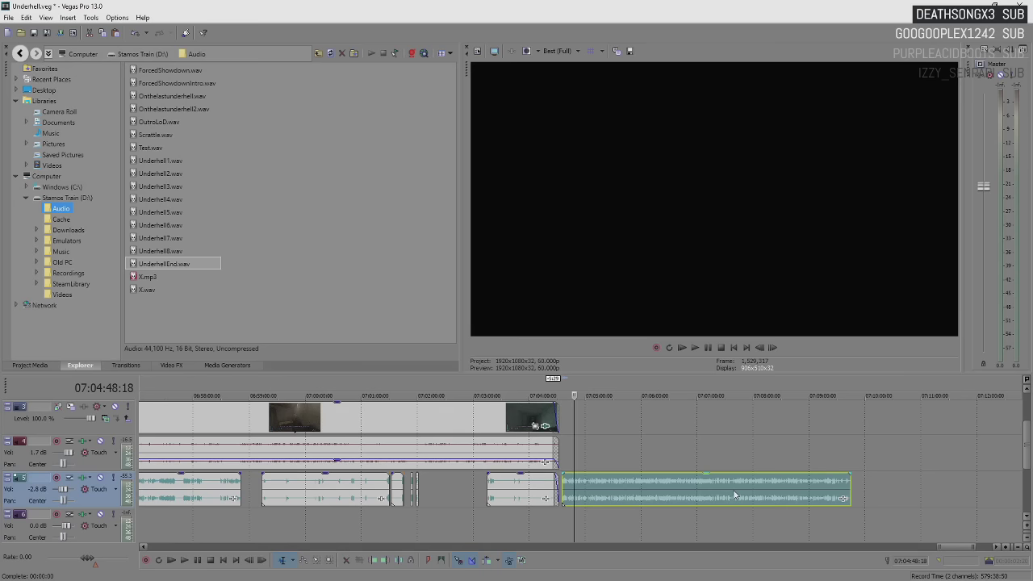
scroll(846, 497, up, 4)
scroll(845, 496, down, 2)
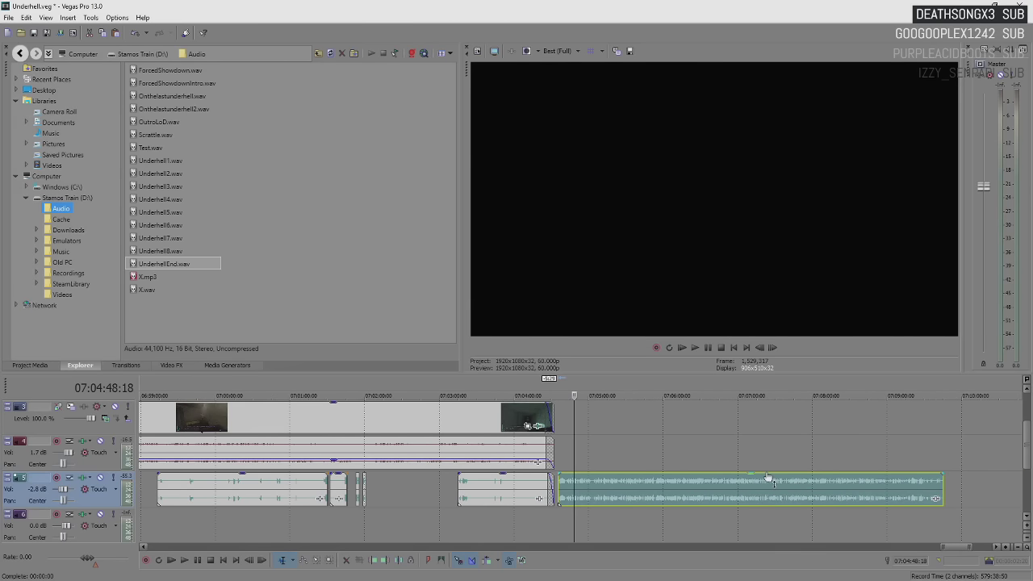
scroll(811, 497, up, 2)
scroll(653, 484, down, 3)
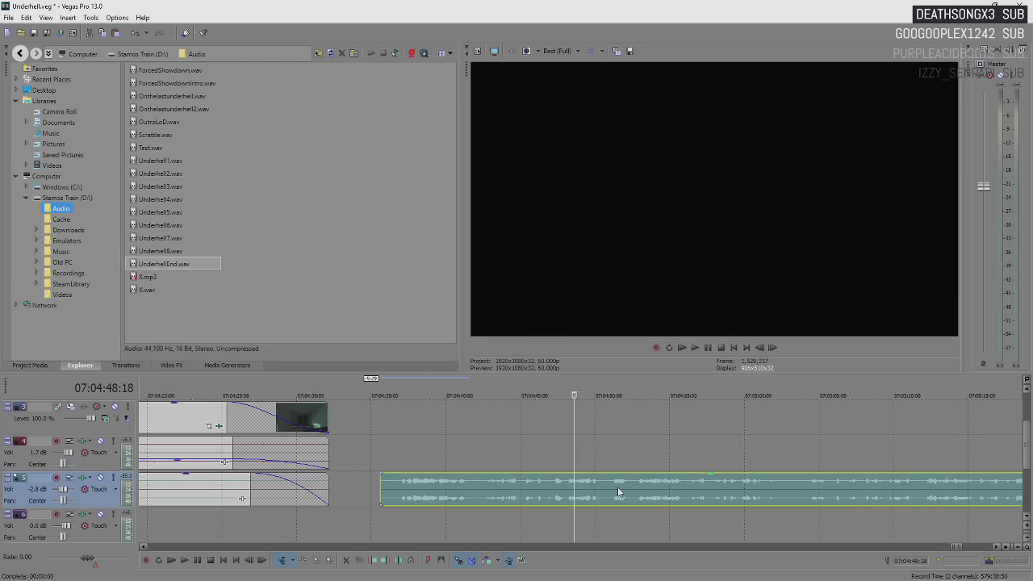
scroll(618, 486, up, 2)
scroll(531, 494, up, 3)
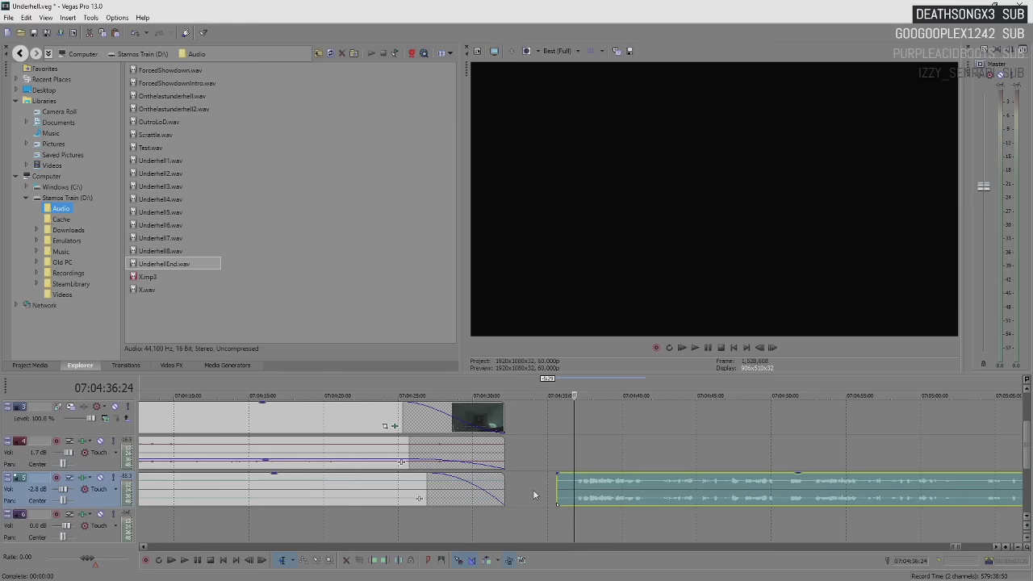
drag(557, 474, 620, 476)
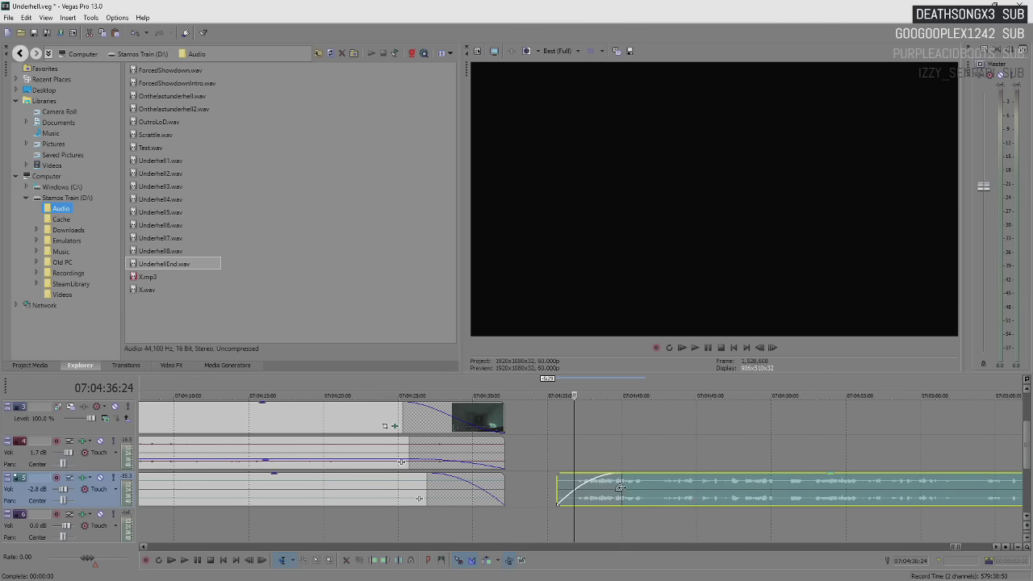
drag(668, 497, 630, 500)
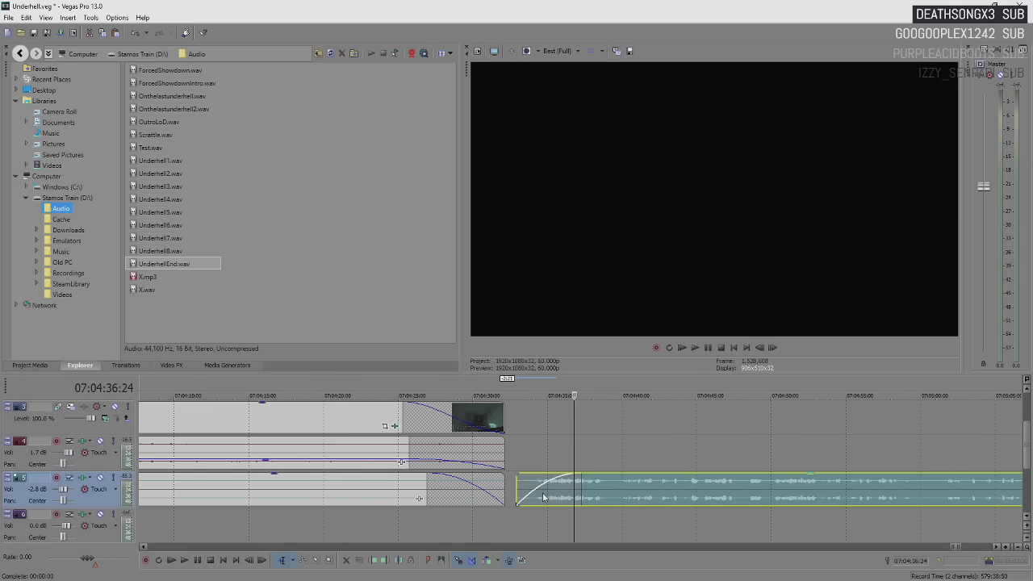
- Play through the transition from the ending and shorten the closing commentary's fade-in to about 3.5 seconds
scroll(630, 502, up, 2)
click(208, 493)
scroll(207, 492, down, 3)
key(space)
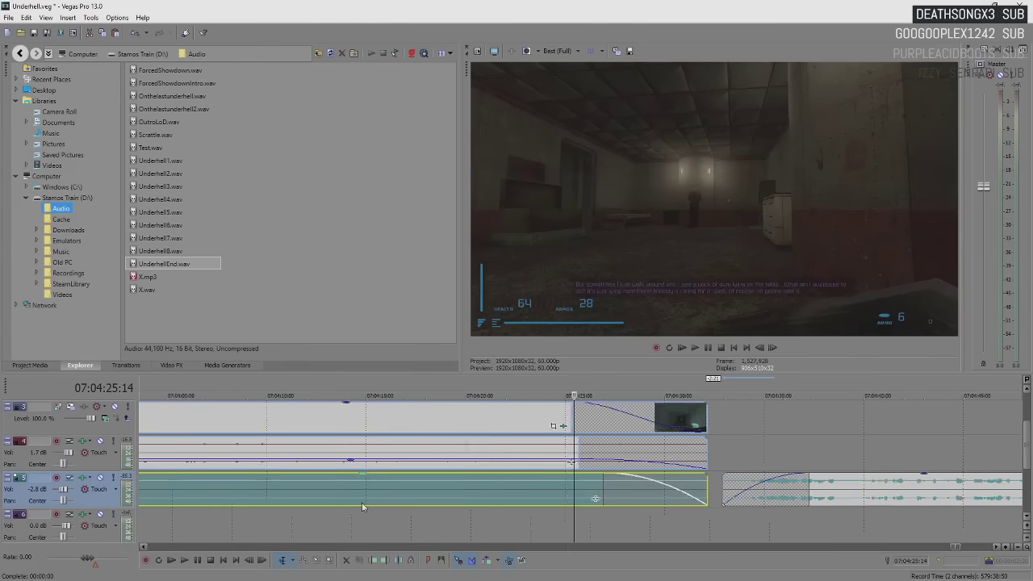
click(461, 492)
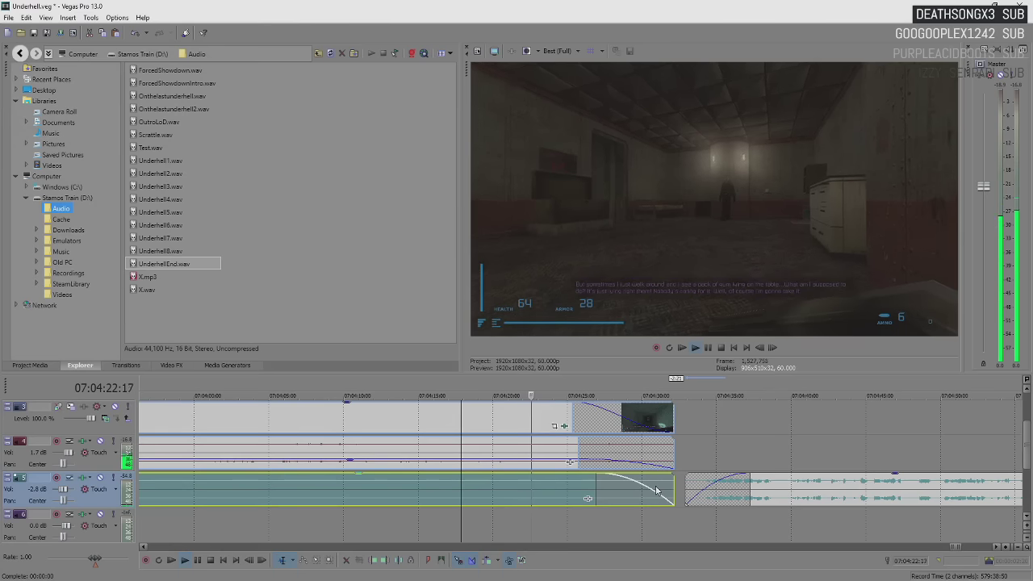
key(Return)
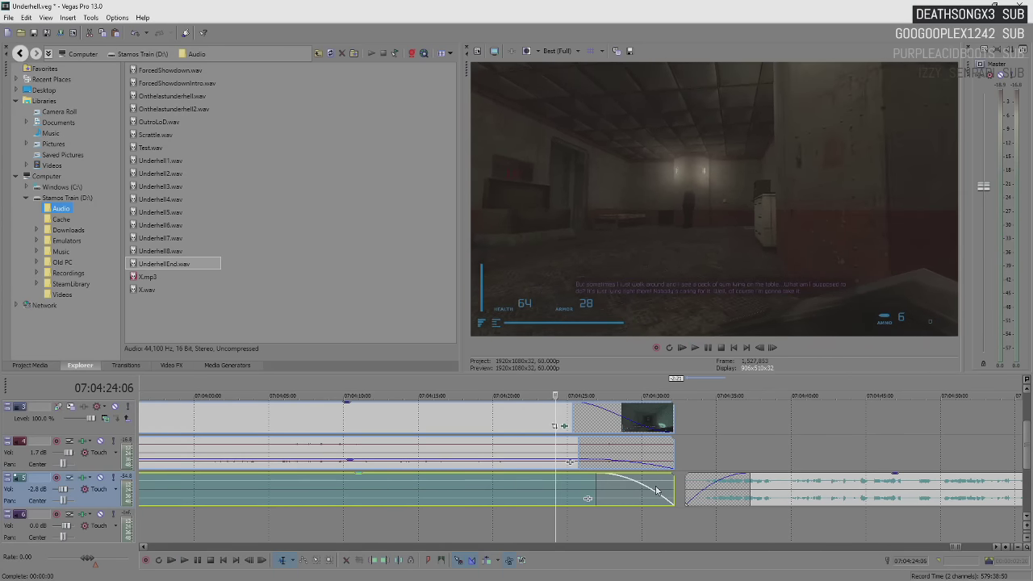
key(space)
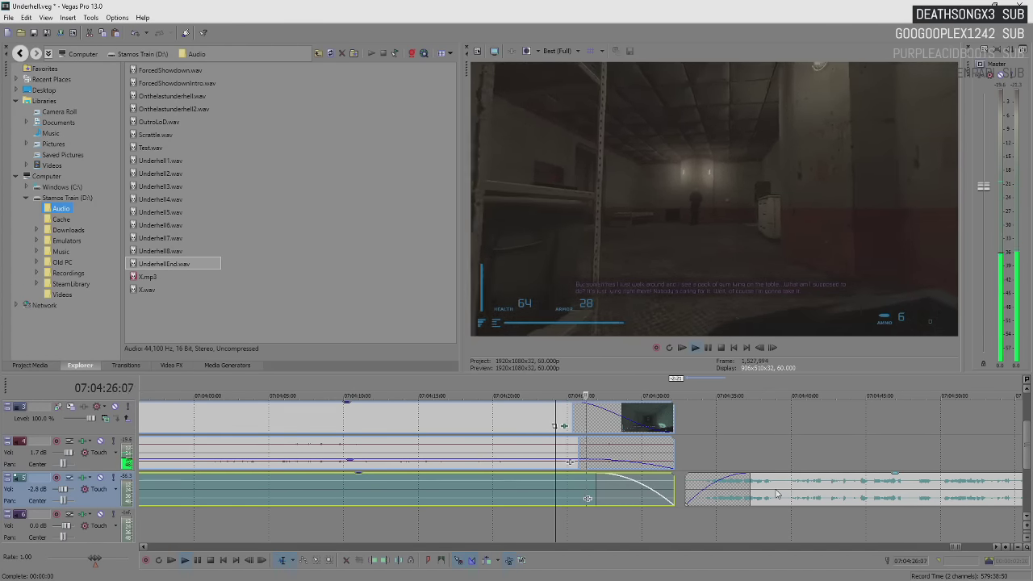
click(732, 491)
scroll(763, 466, up, 2)
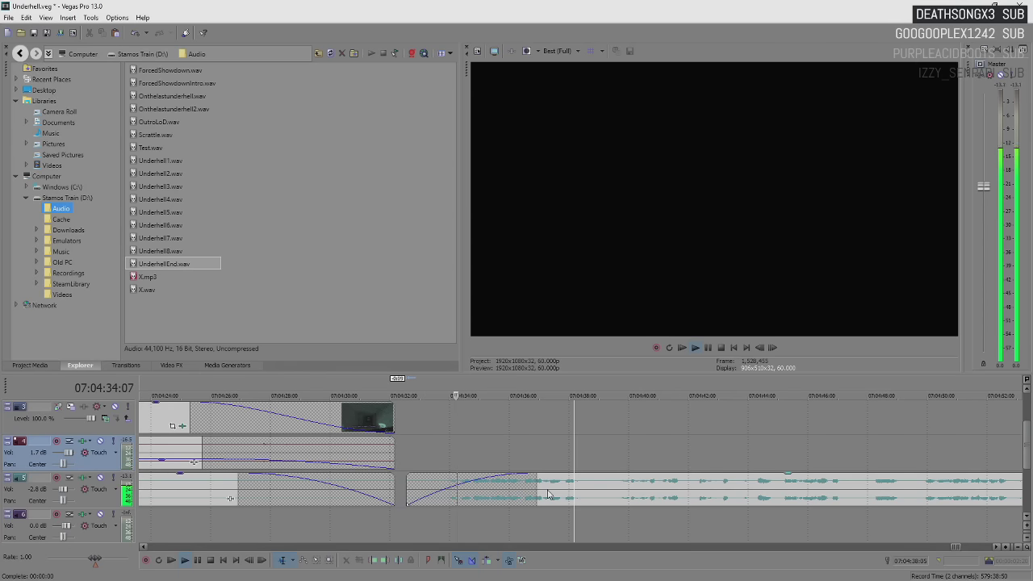
drag(536, 483, 494, 482)
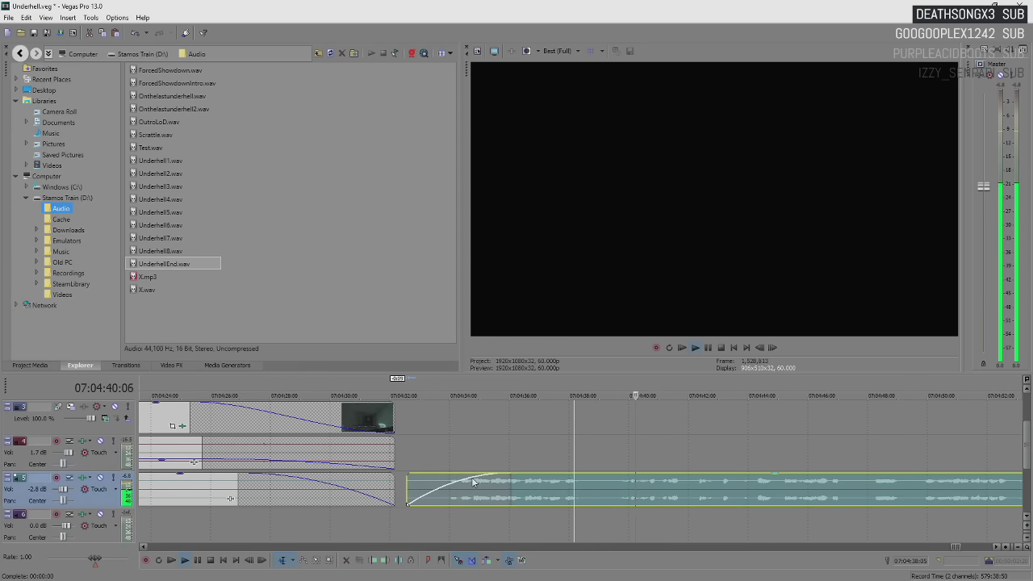
- Listen through the closing commentary to about 07:05:12, replay from about 07:04:57, and split it at 07:05:00:28
scroll(702, 493, down, 3)
scroll(701, 491, up, 2)
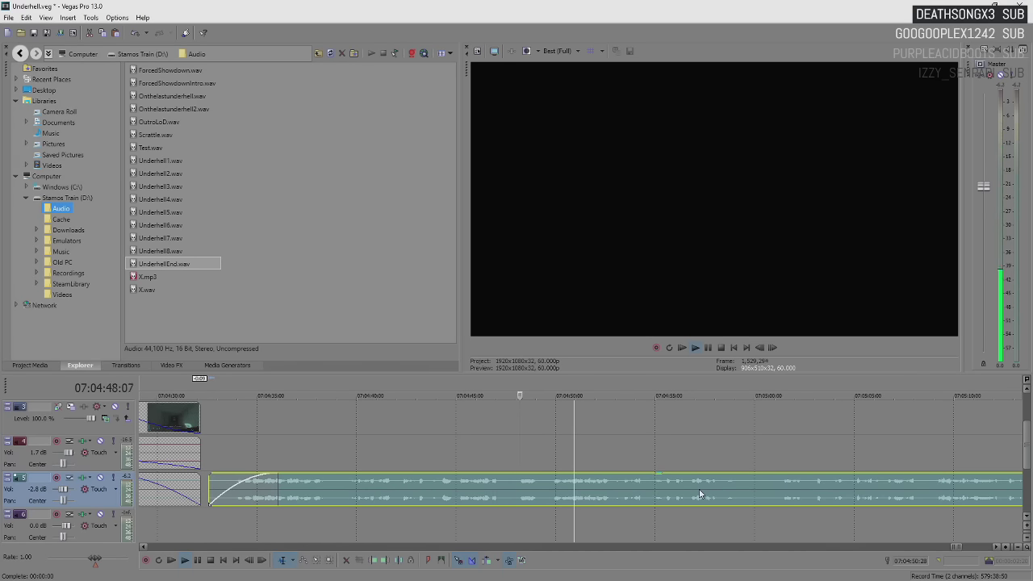
scroll(699, 494, right, 3)
scroll(640, 495, up, 2)
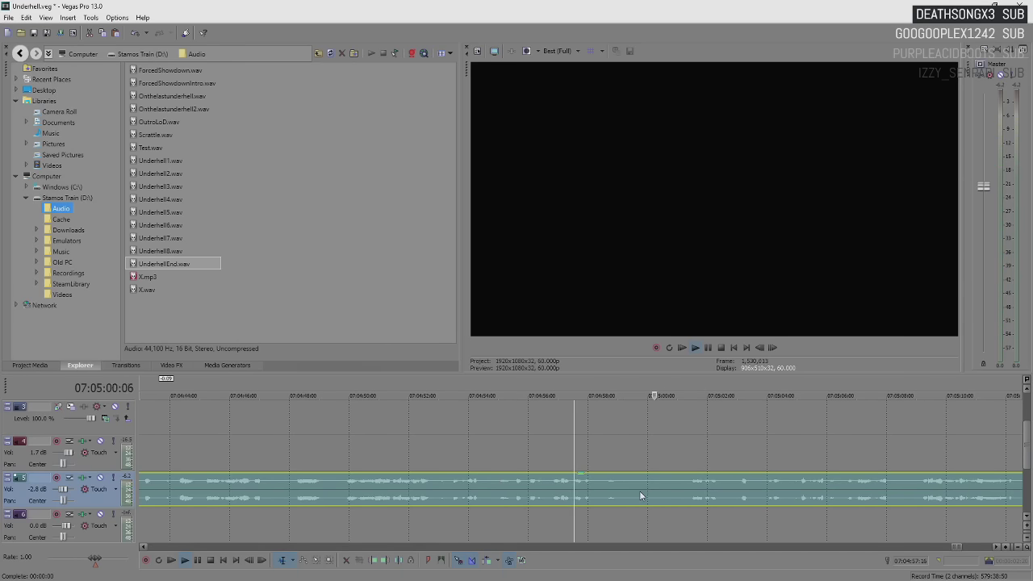
scroll(646, 495, down, 5)
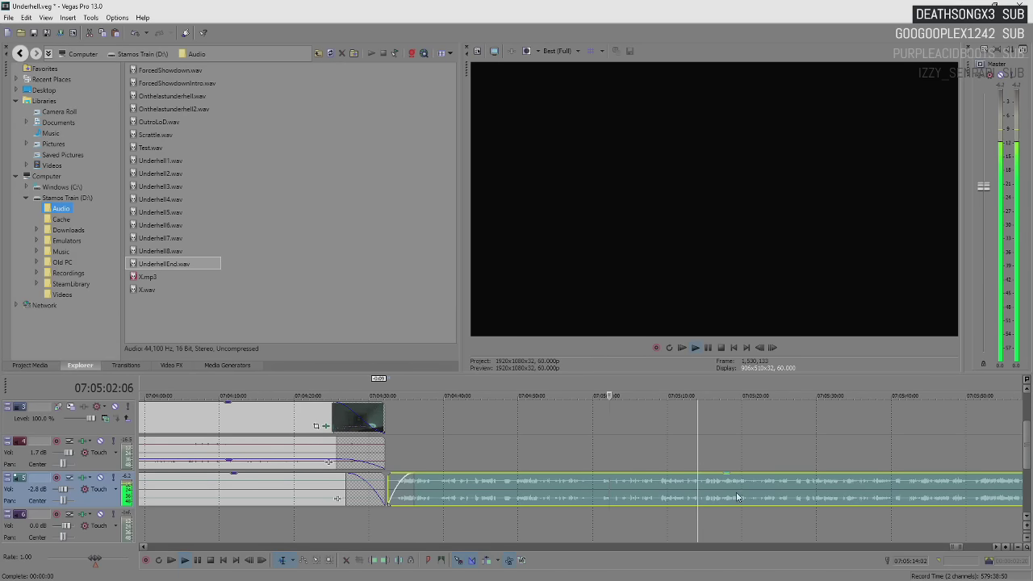
scroll(736, 495, up, 2)
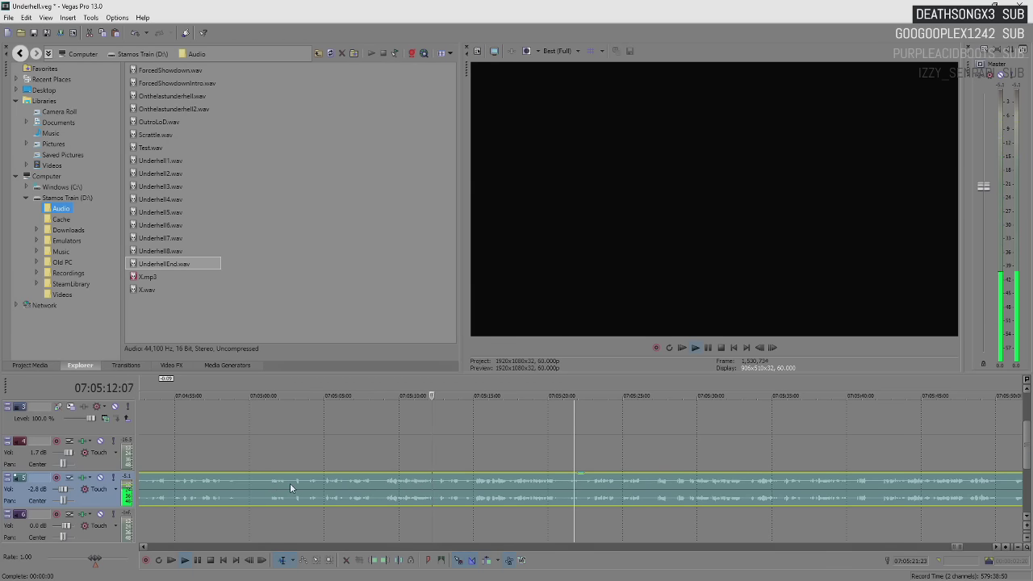
key(space)
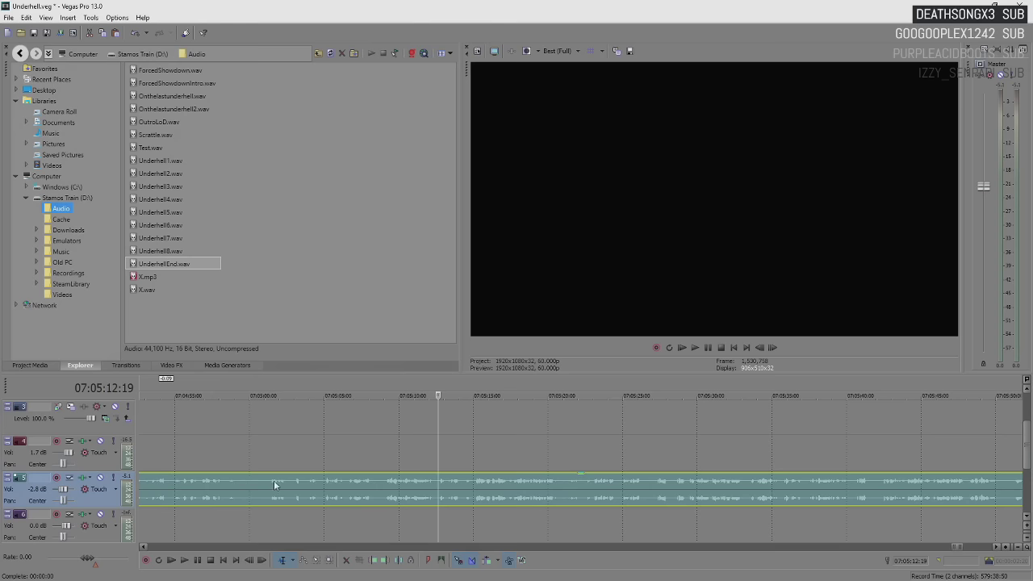
click(207, 493)
key(space)
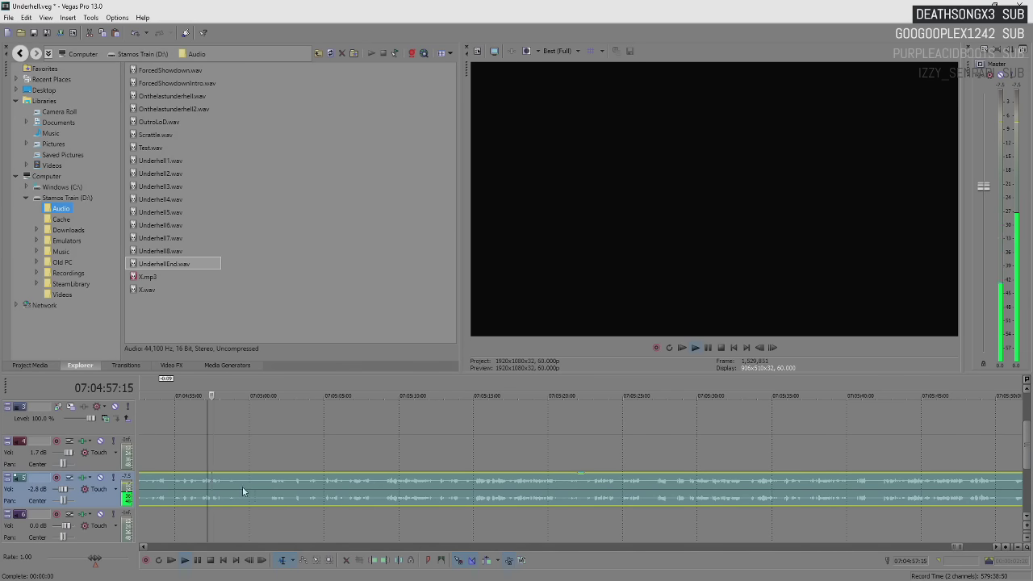
scroll(272, 487, up, 2)
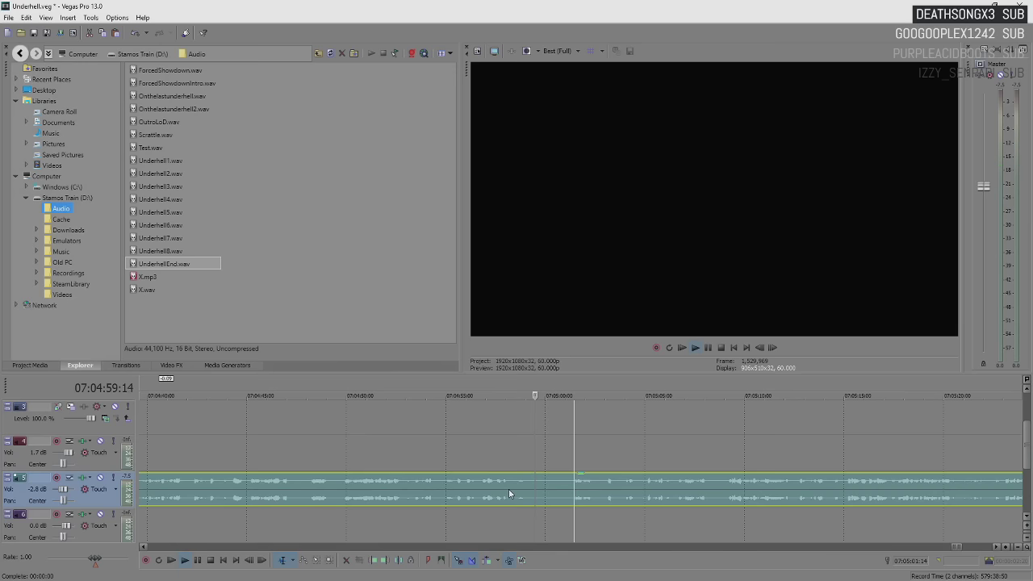
key(Return)
key(s)
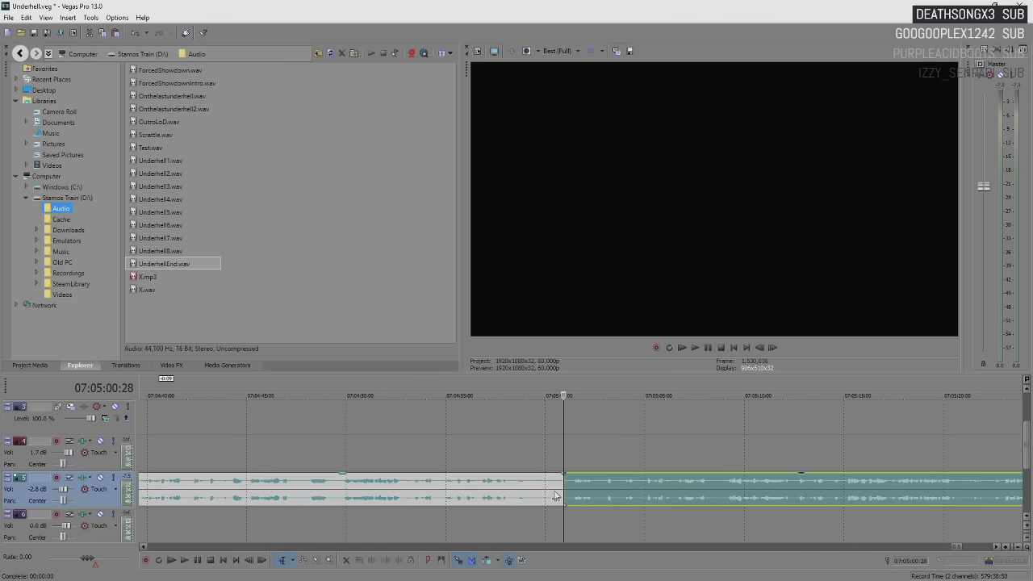
- Trim the start of the closing commentary after the split to about 07:05:05 and play on from there
key(space)
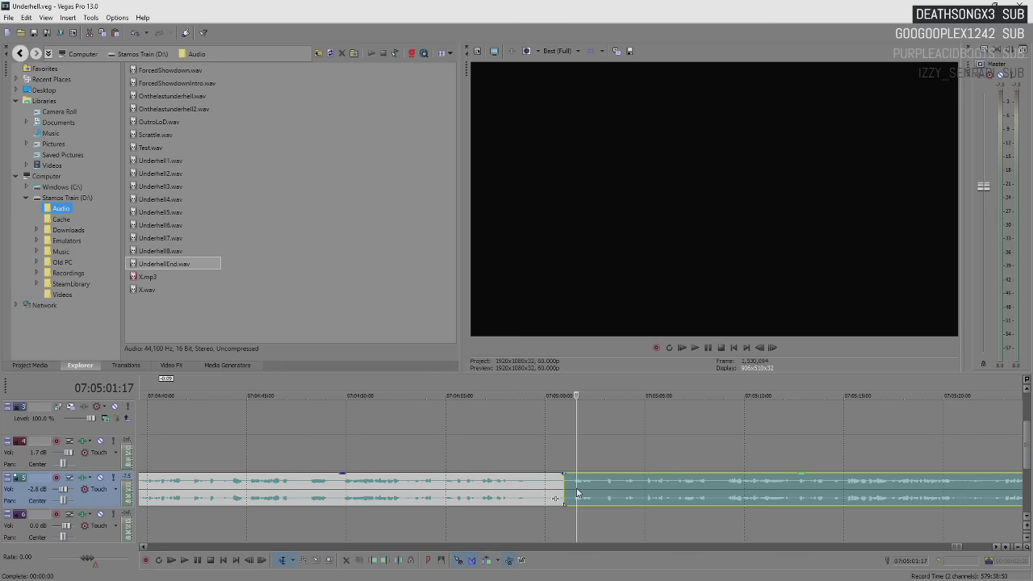
key(space)
drag(567, 484, 651, 494)
click(655, 495)
key(space)
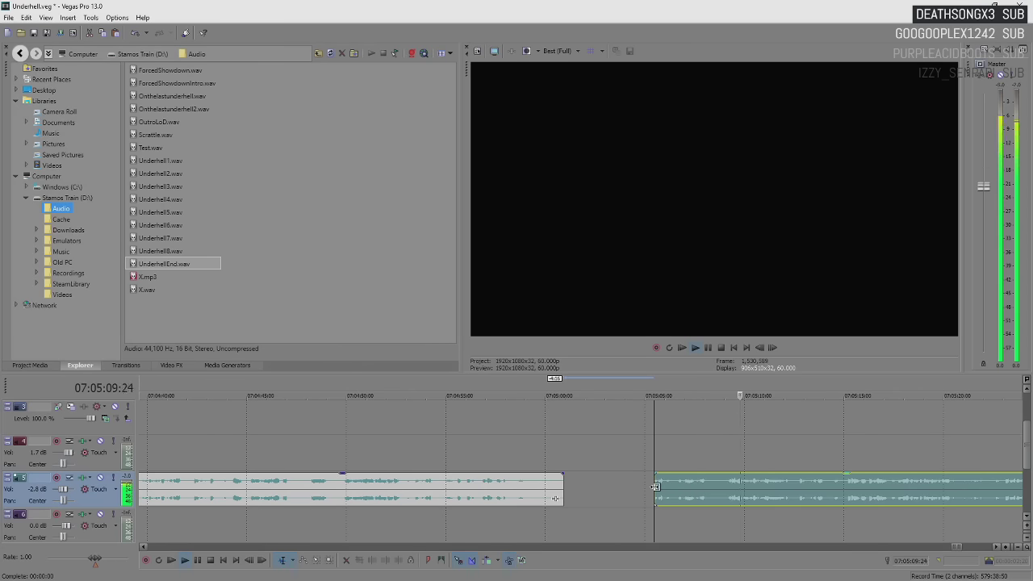
key(Return)
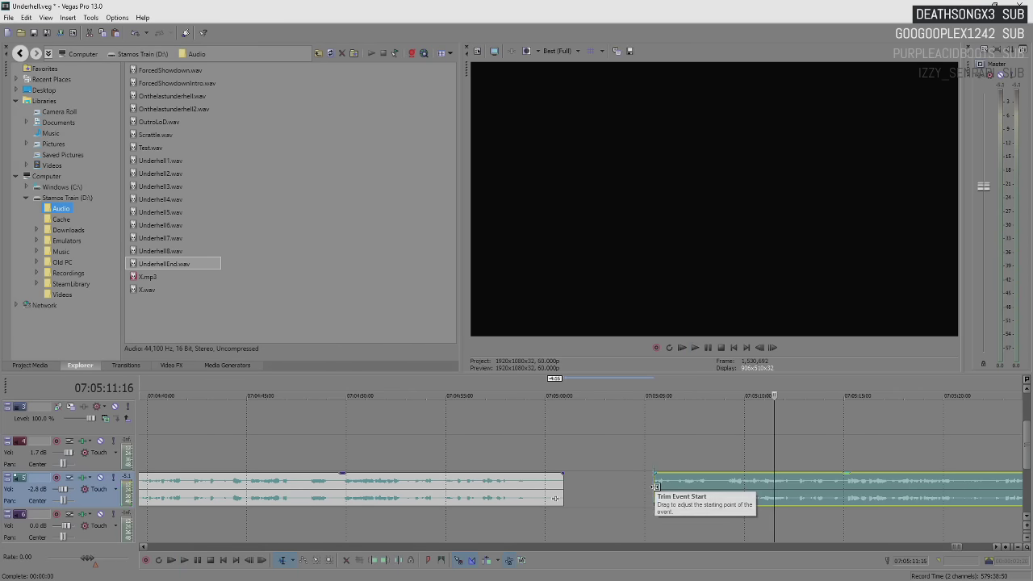
- Readjust the start of the second closing commentary piece, playing it back to find the cut, and trim it to about 07:05:04.5
drag(654, 487, 596, 495)
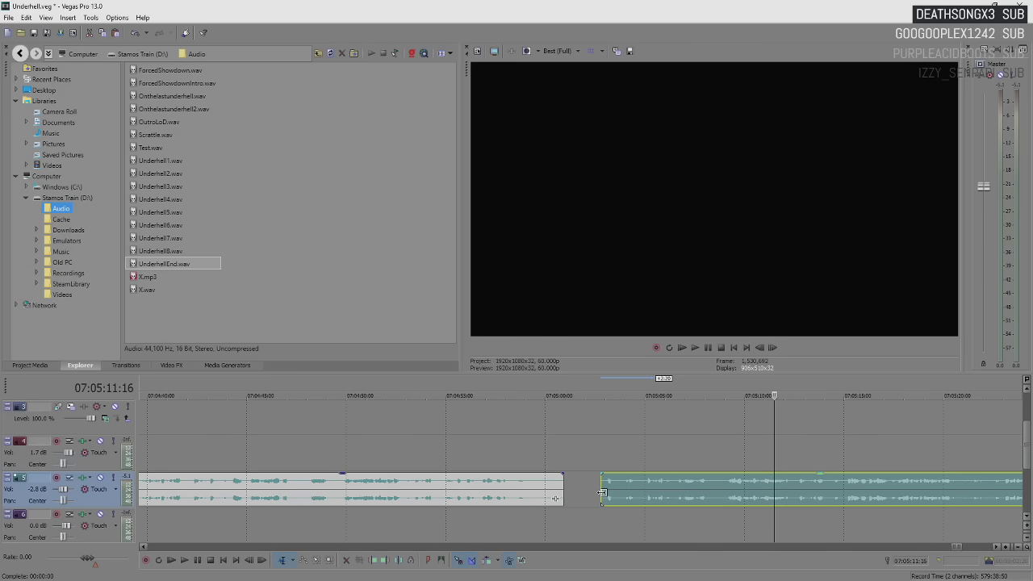
click(602, 492)
key(space)
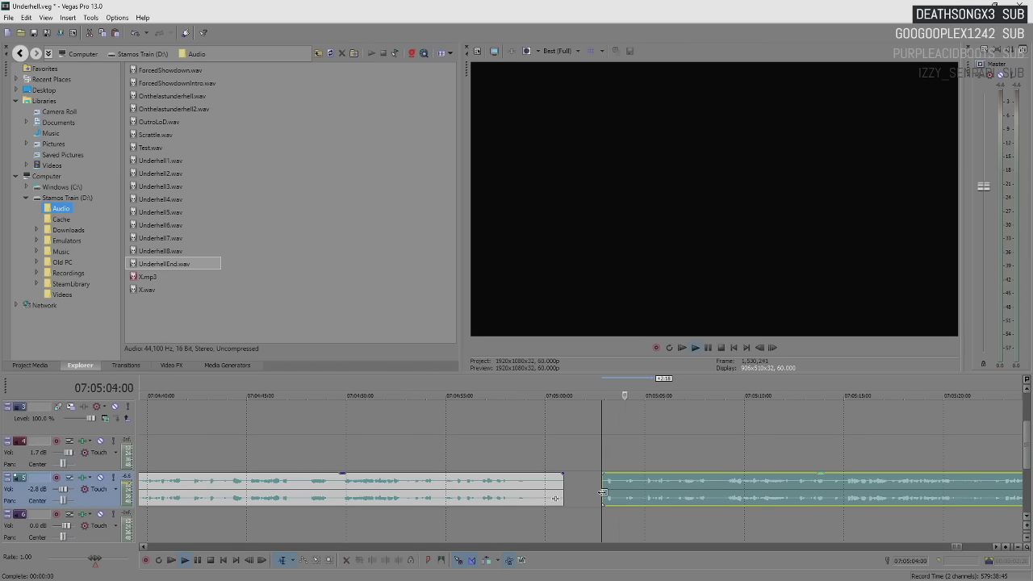
drag(602, 493, 638, 497)
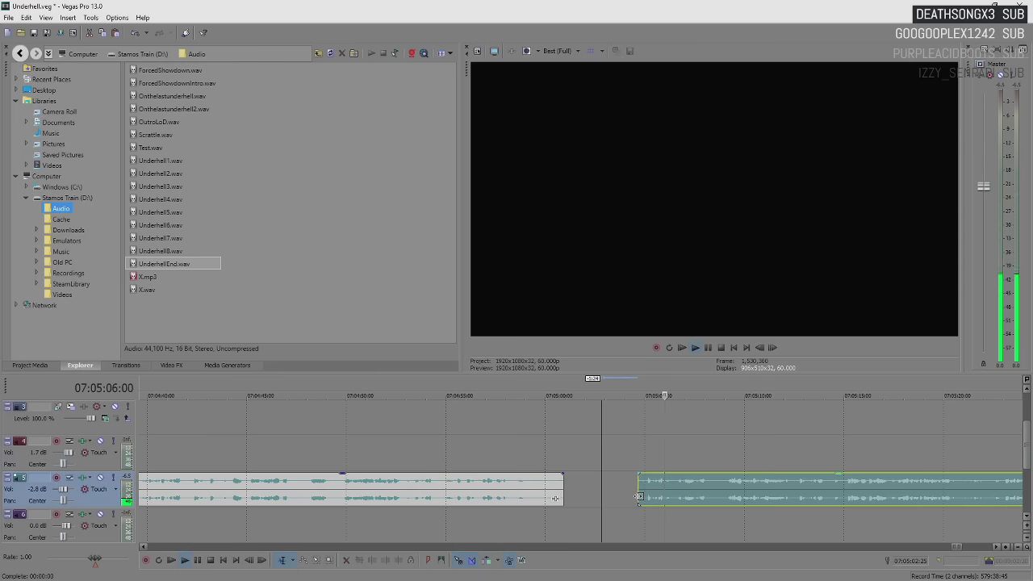
key(Return)
key(ctrl+z)
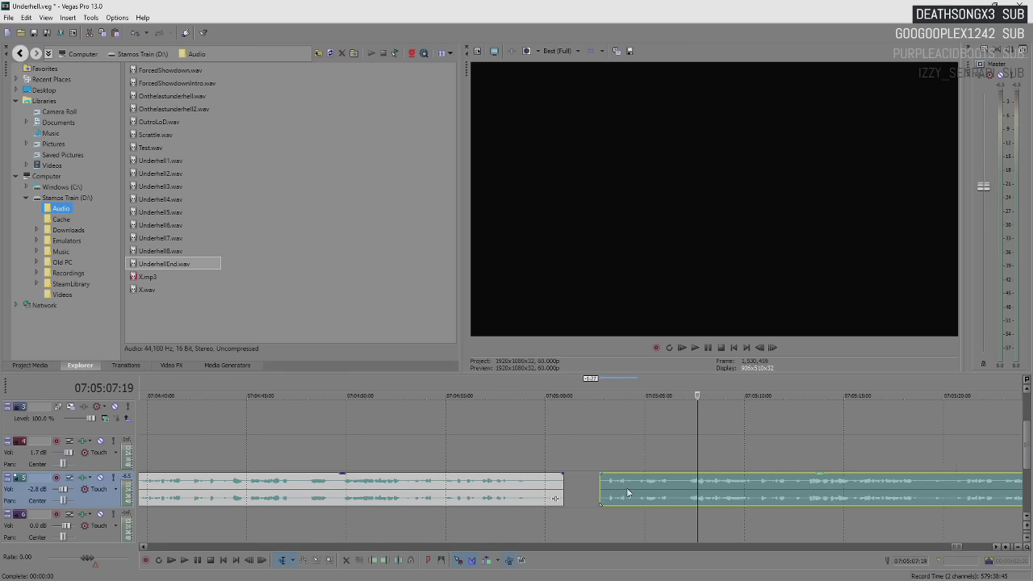
- Move the second closing commentary piece back against the first and overlap them with a 7-frame crossfade near 07:05:00:28
drag(627, 492, 601, 490)
click(514, 495)
key(space)
scroll(665, 500, up, 3)
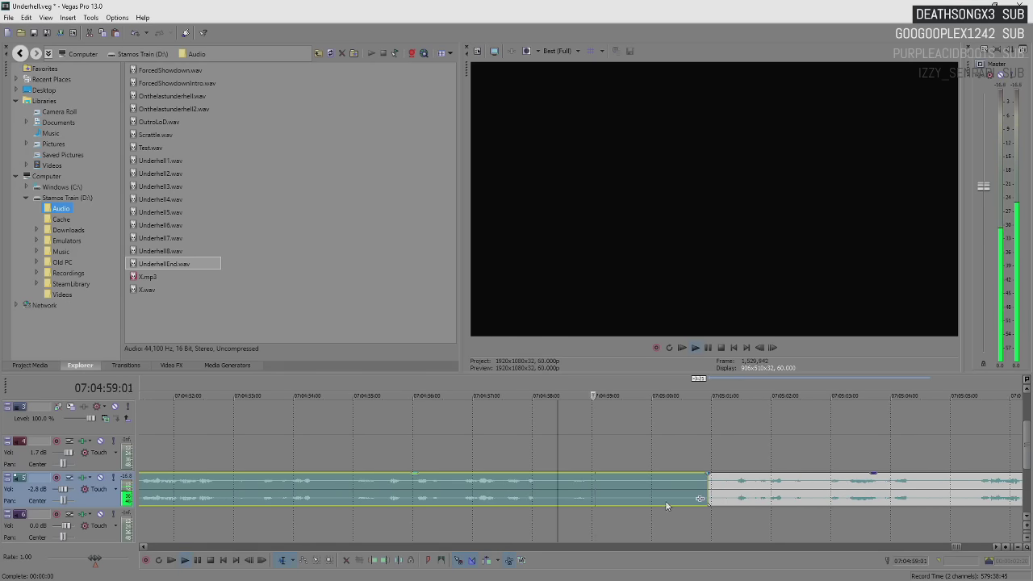
drag(733, 489, 717, 495)
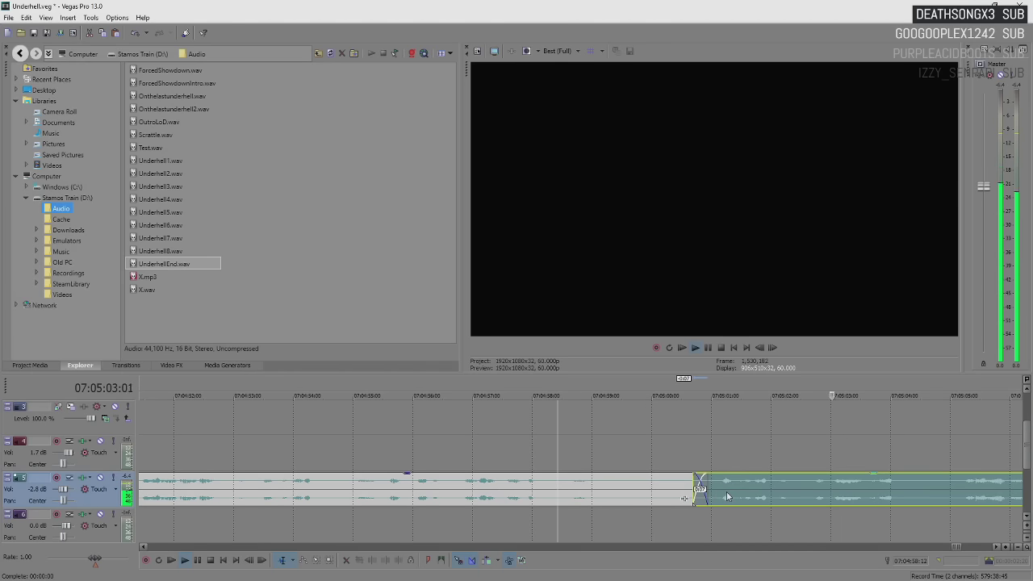
- Listen across the new crossfade and on through the closing commentary to about 07:05:28
scroll(749, 498, down, 3)
scroll(749, 498, down, 3)
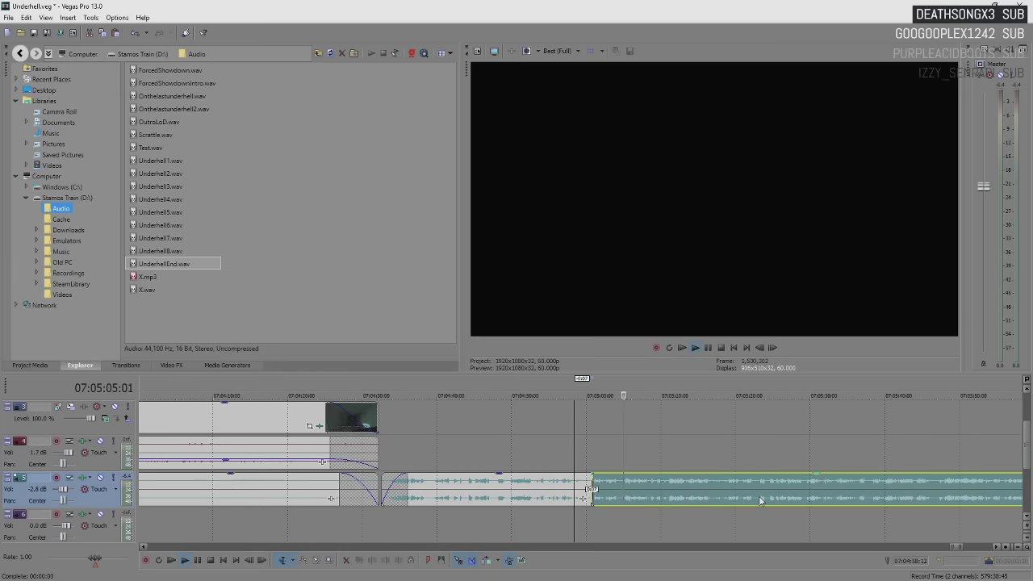
scroll(744, 492, down, 2)
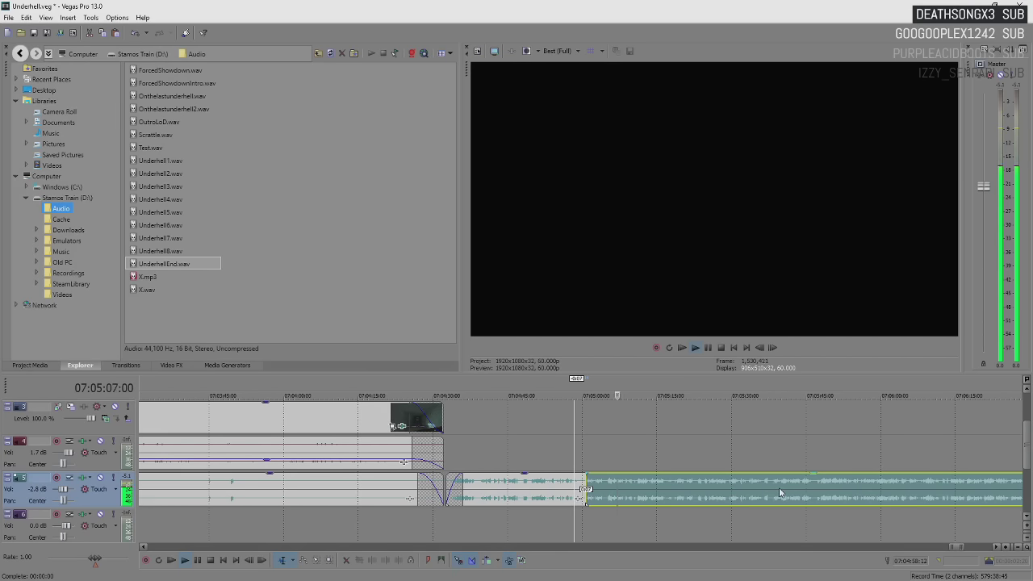
scroll(686, 485, down, 1)
scroll(687, 486, down, 1)
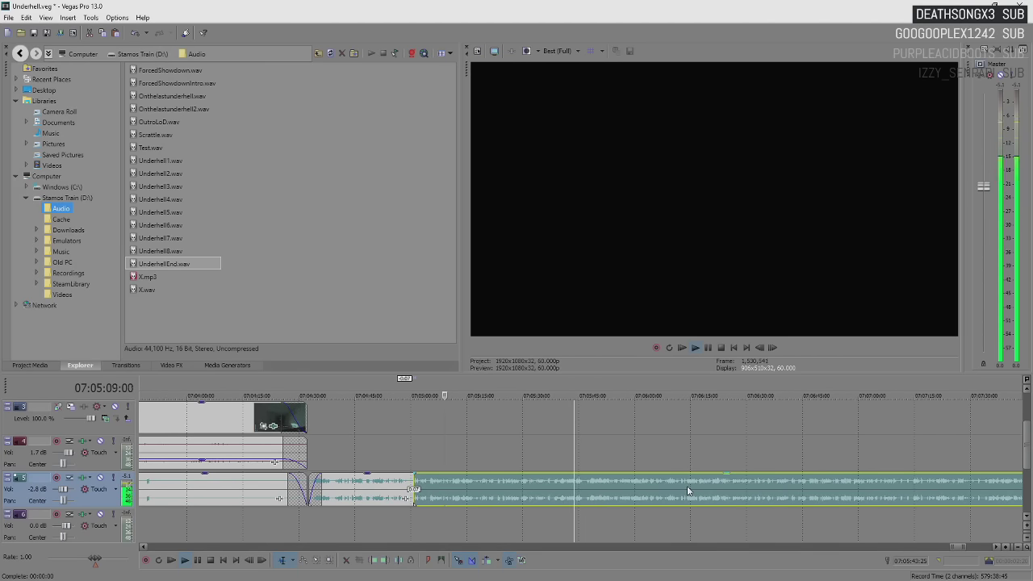
key(Return)
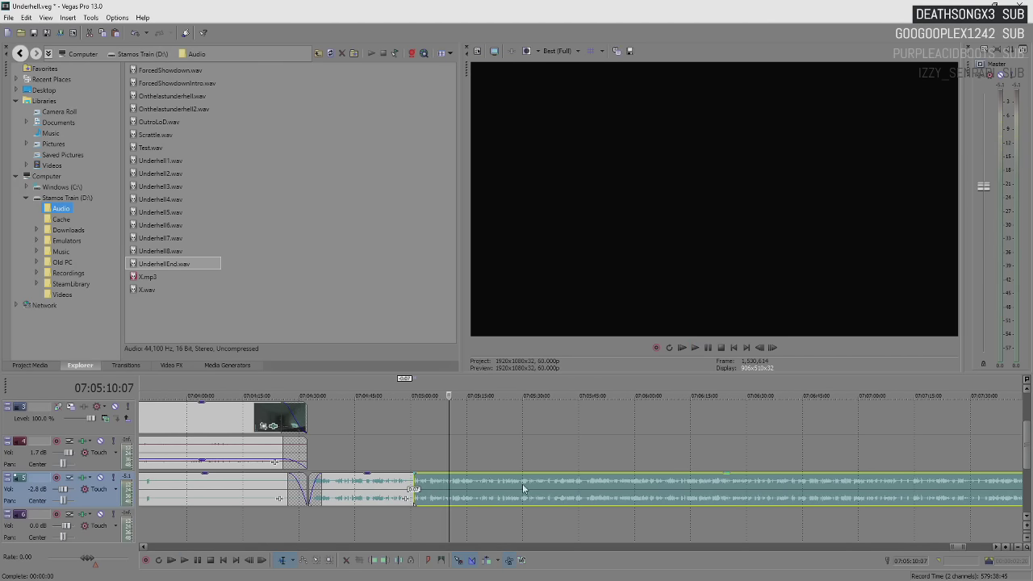
scroll(523, 488, up, 5)
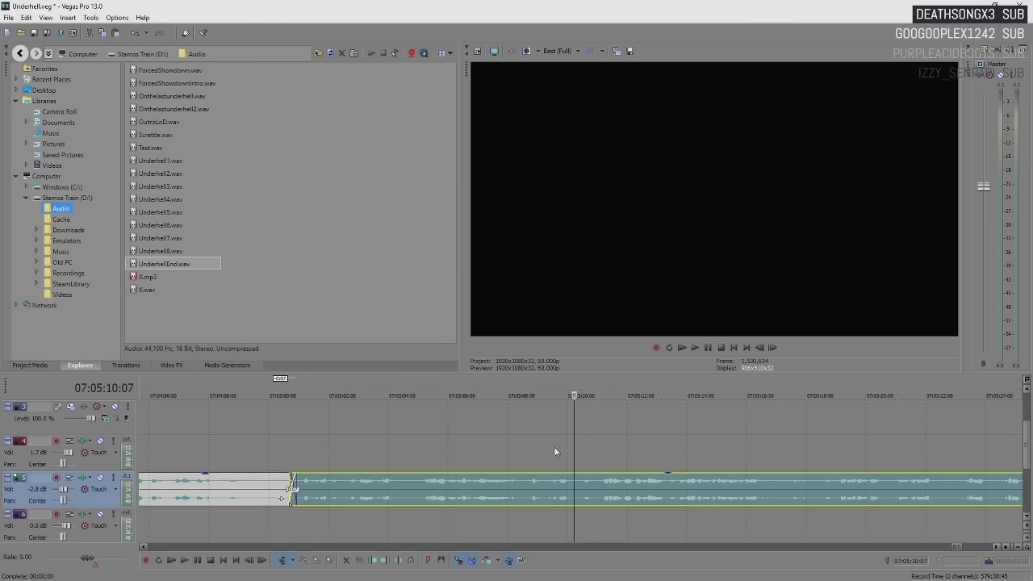
key(space)
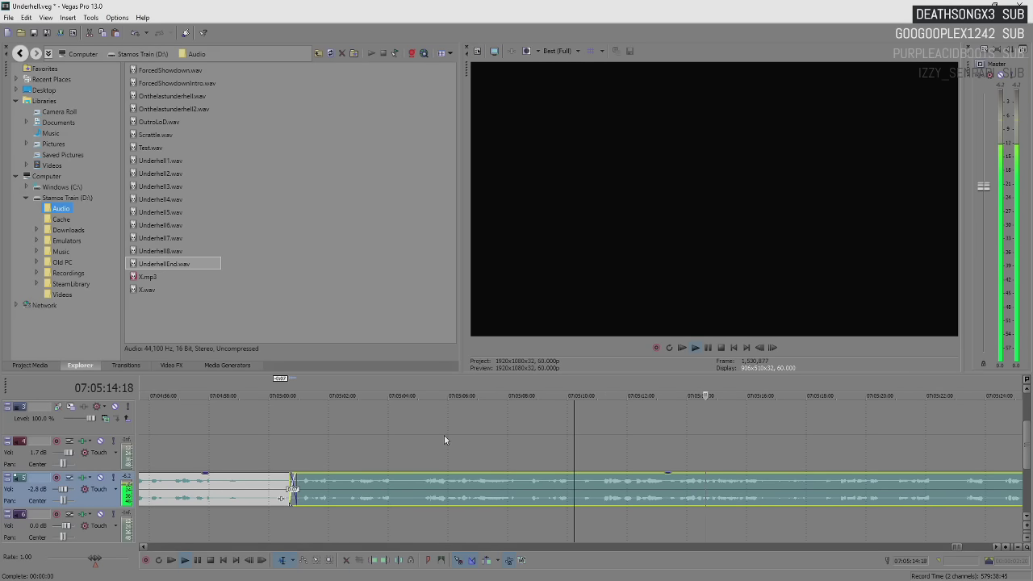
scroll(507, 449, down, 3)
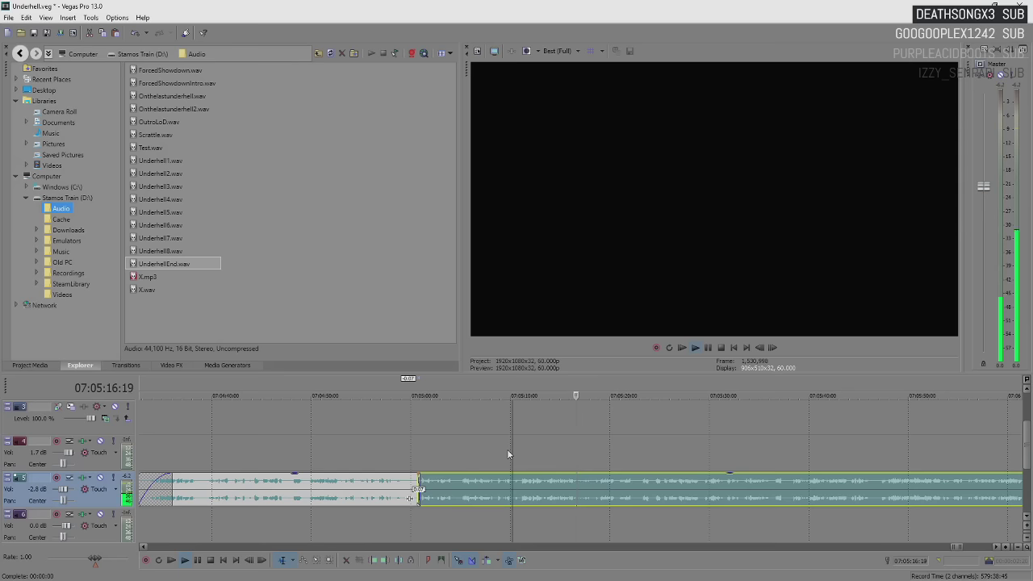
scroll(662, 496, down, 2)
scroll(683, 489, up, 3)
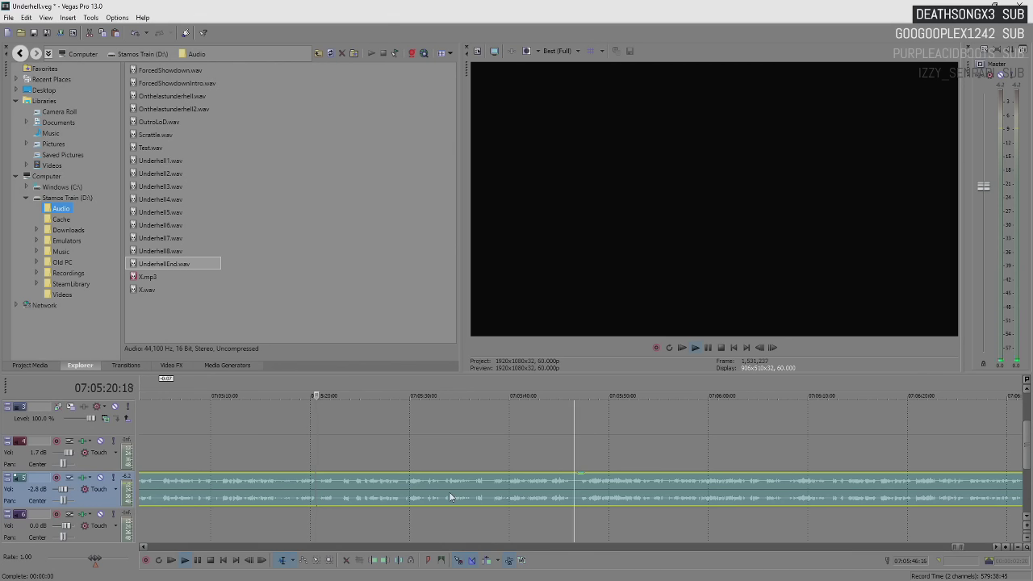
key(Return)
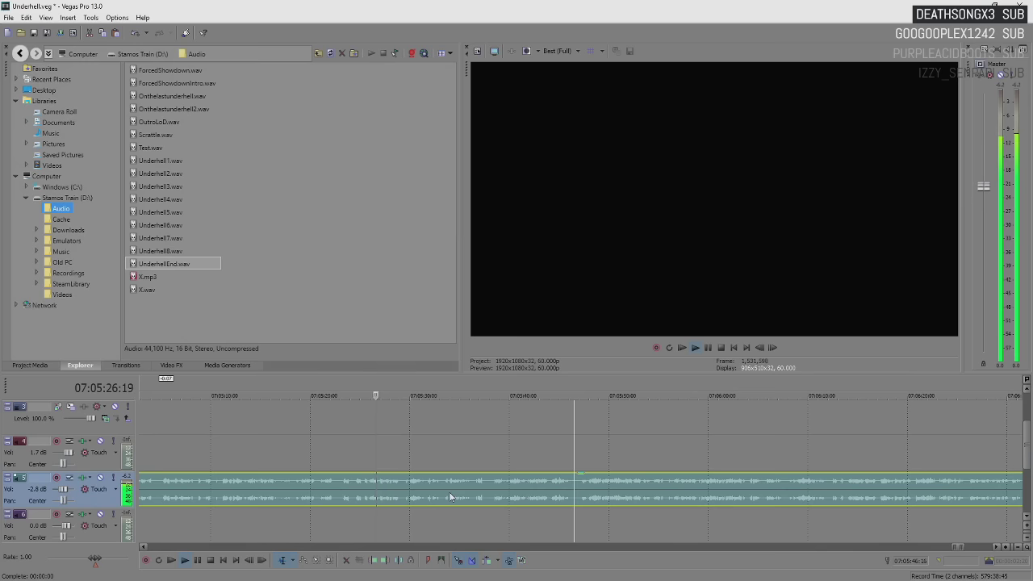
key(Return)
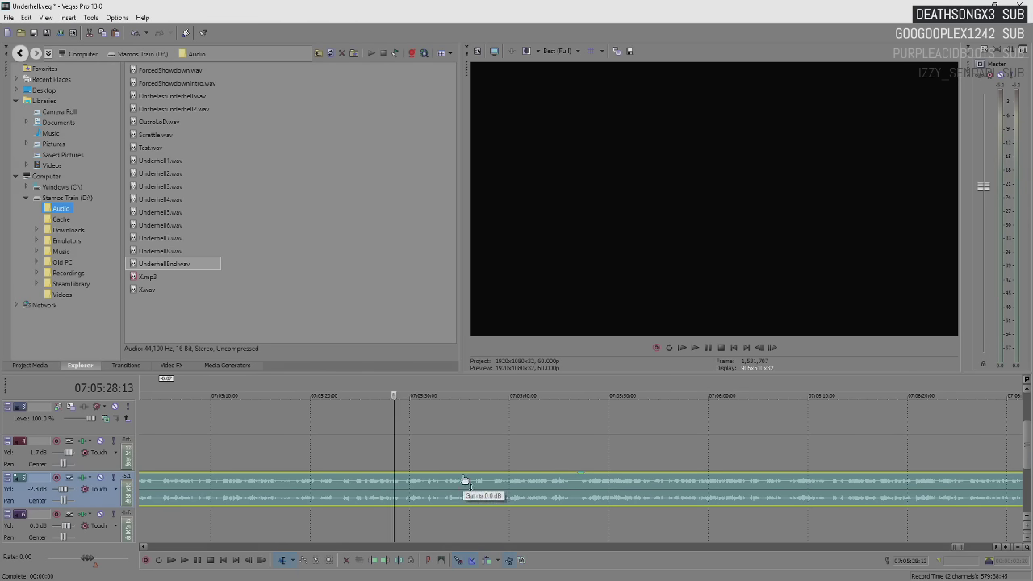
- Listen through the closing commentary from about 07:05:28 to about 07:07:54 for sections to cut
scroll(415, 489, down, 2)
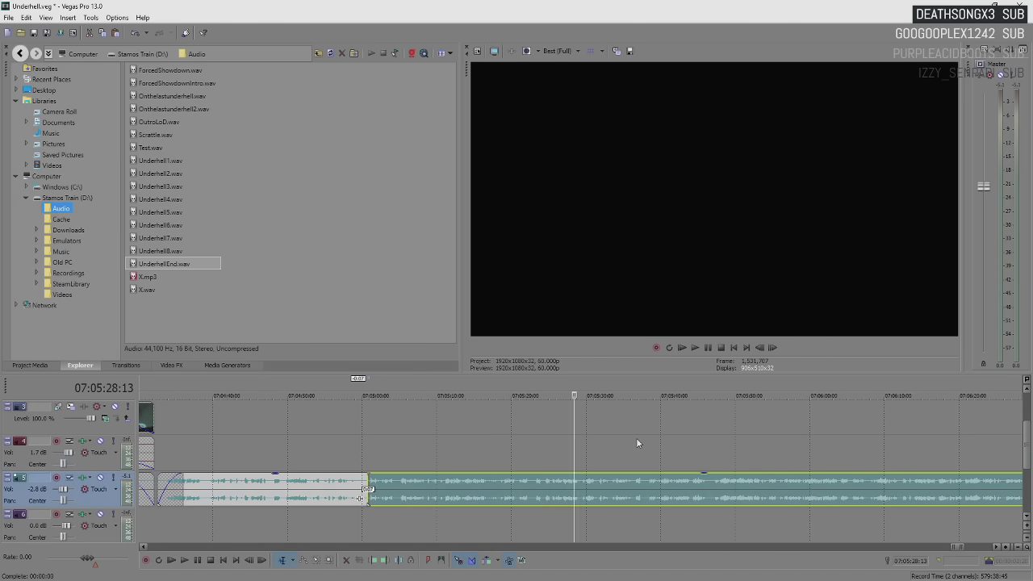
key(space)
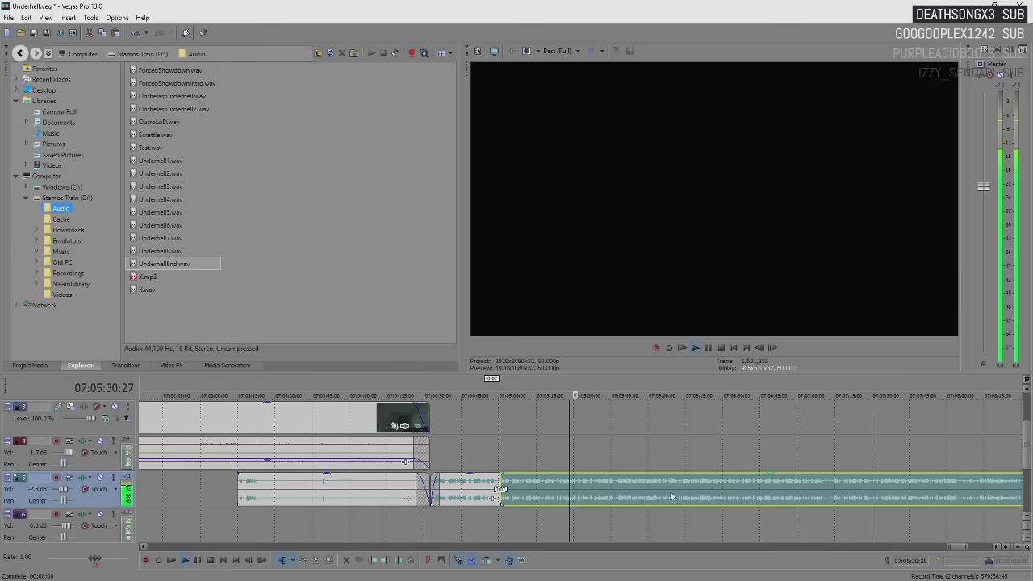
scroll(455, 485, right, 4)
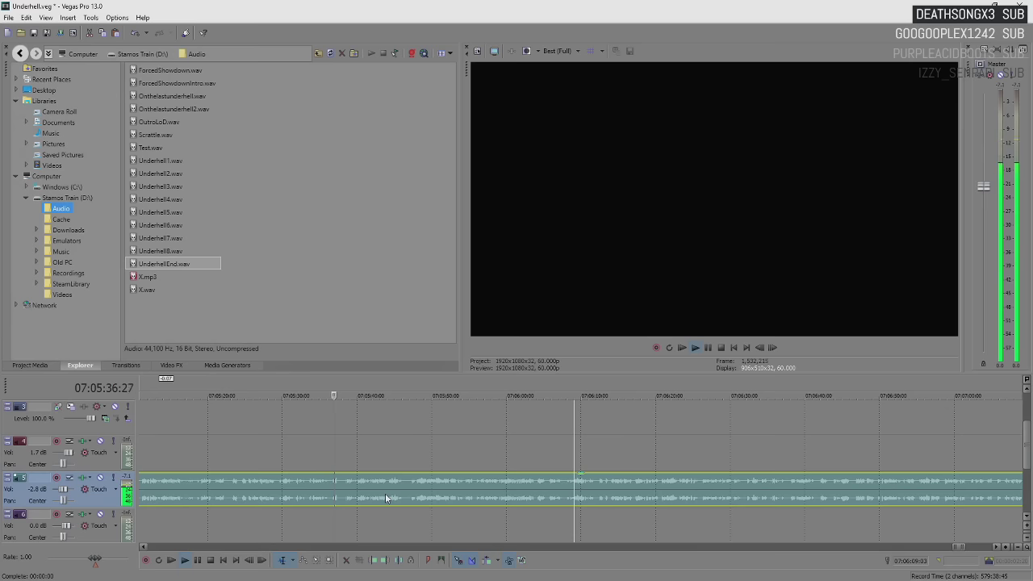
scroll(386, 498, up, 1)
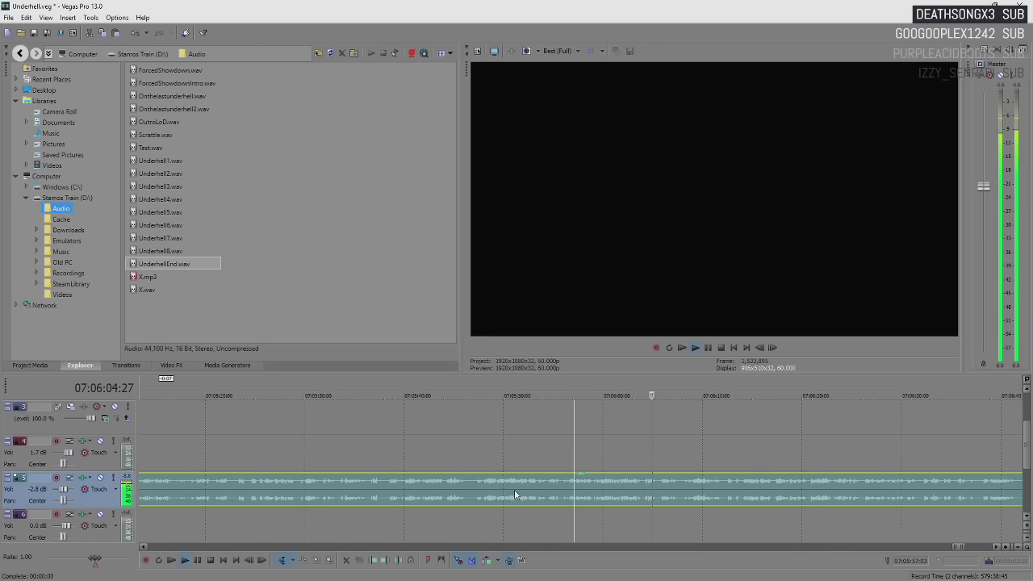
scroll(513, 495, down, 8)
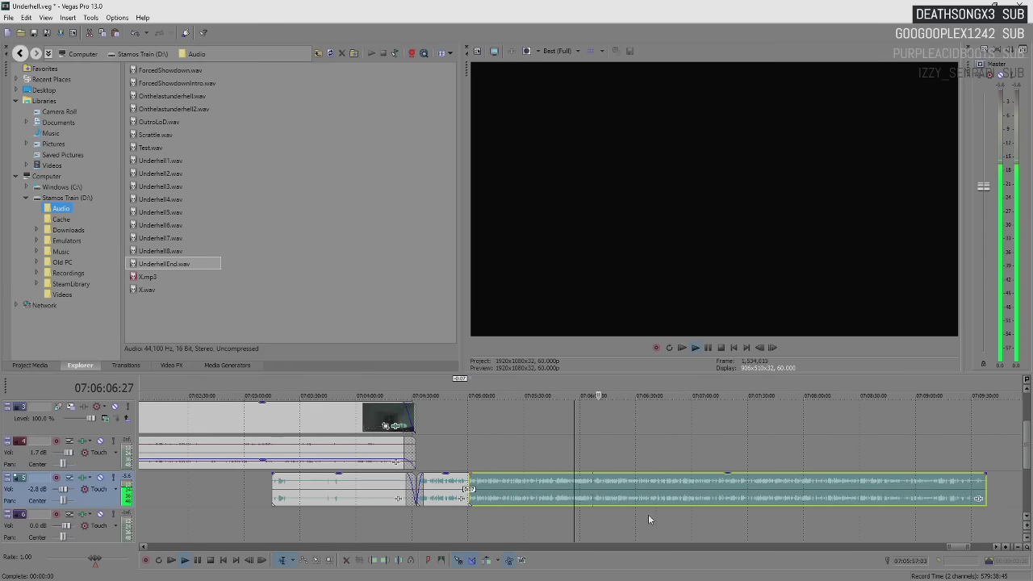
scroll(656, 500, up, 2)
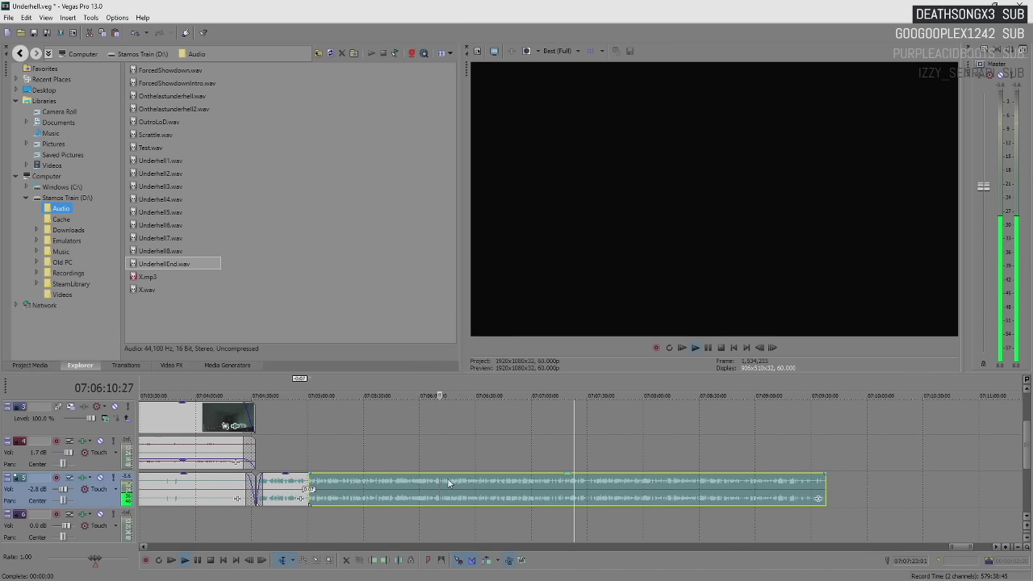
scroll(525, 491, up, 2)
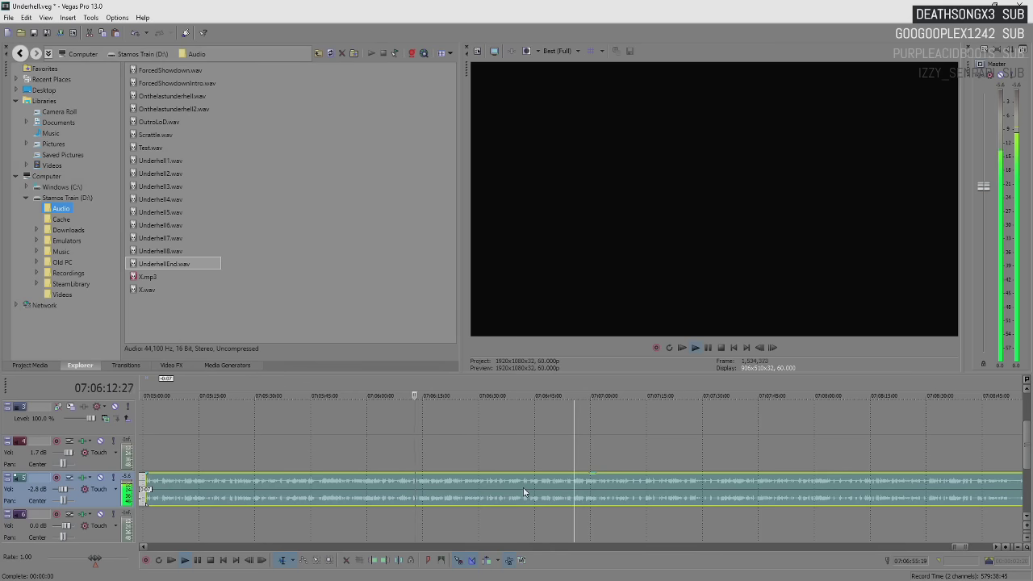
scroll(524, 491, down, 2)
scroll(578, 489, up, 2)
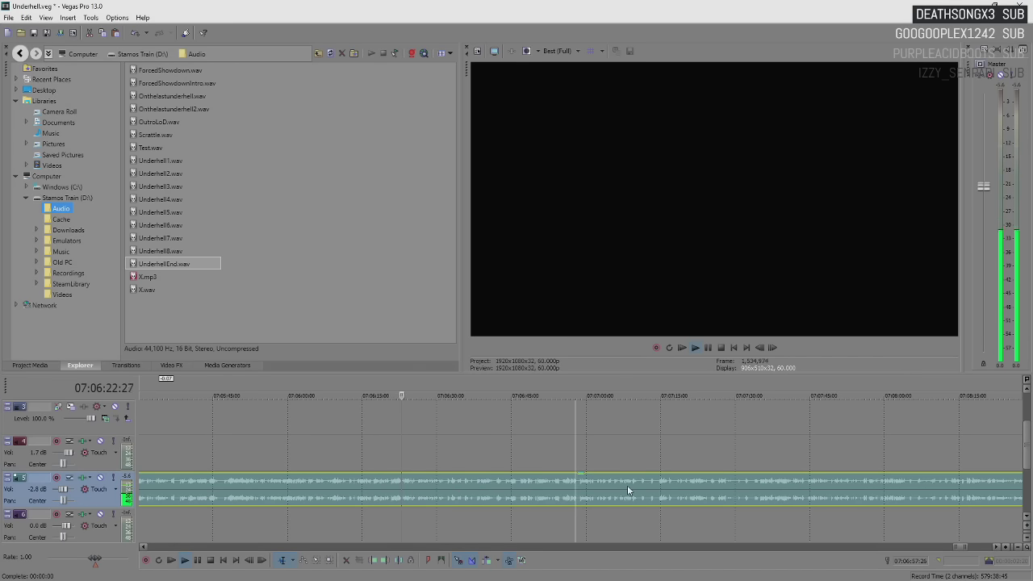
scroll(627, 485, up, 1)
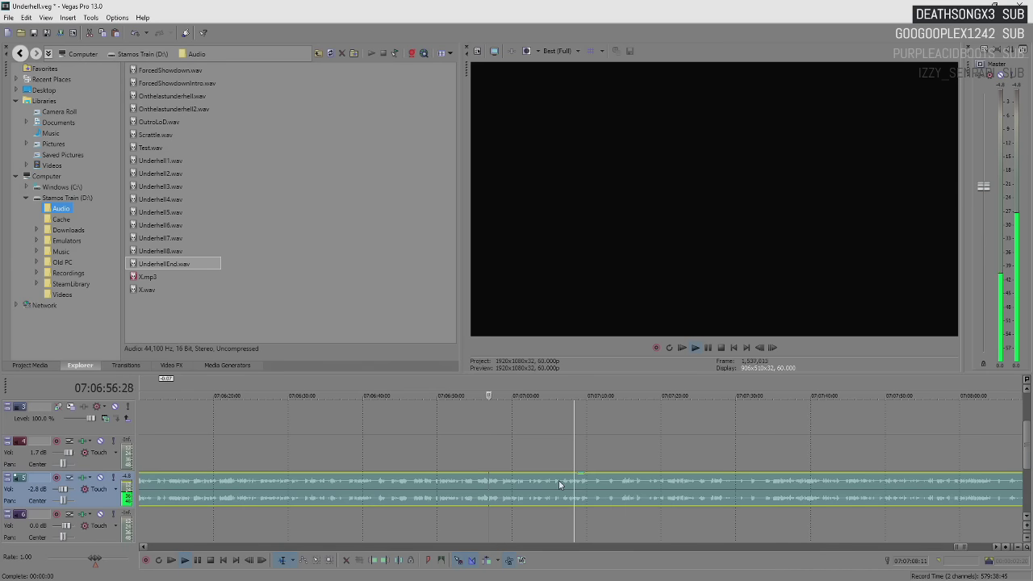
scroll(603, 486, down, 2)
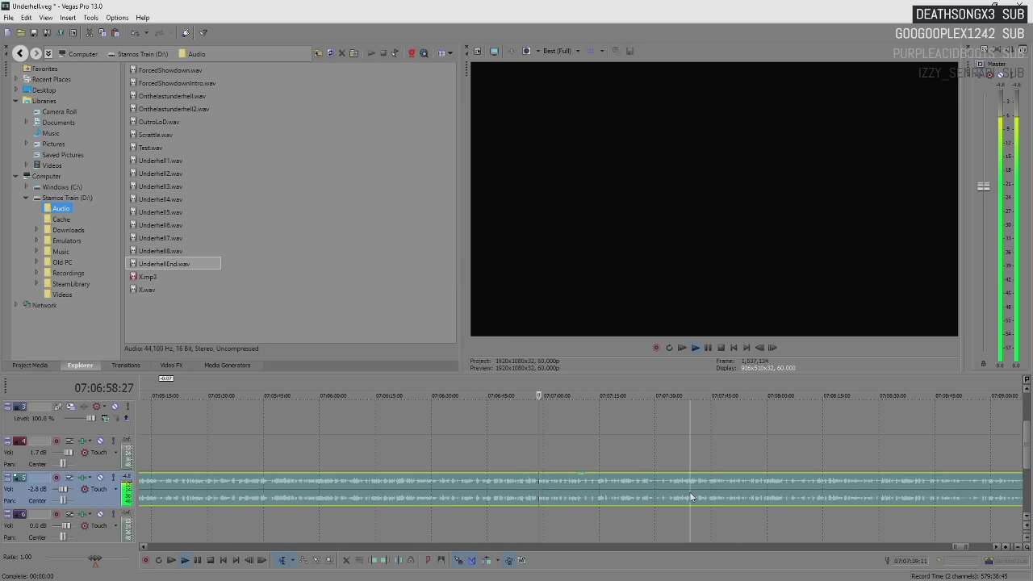
scroll(689, 497, up, 2)
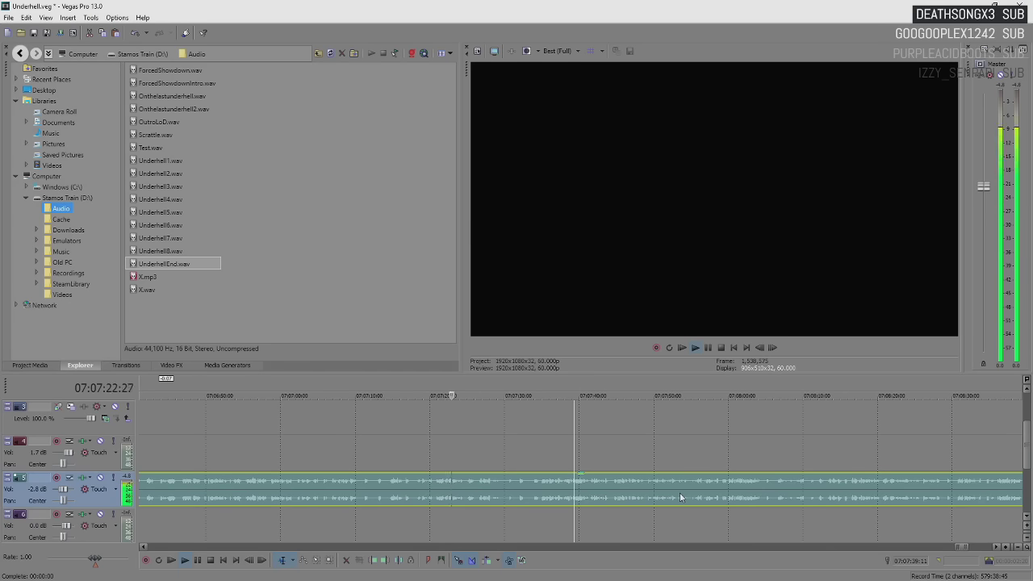
scroll(646, 498, down, 2)
scroll(656, 490, up, 1)
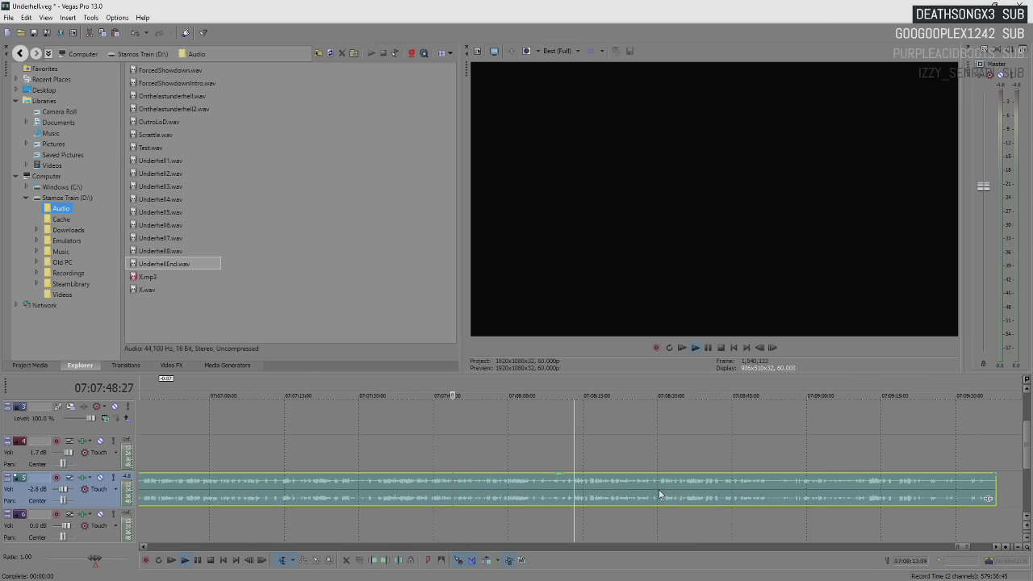
scroll(507, 494, up, 2)
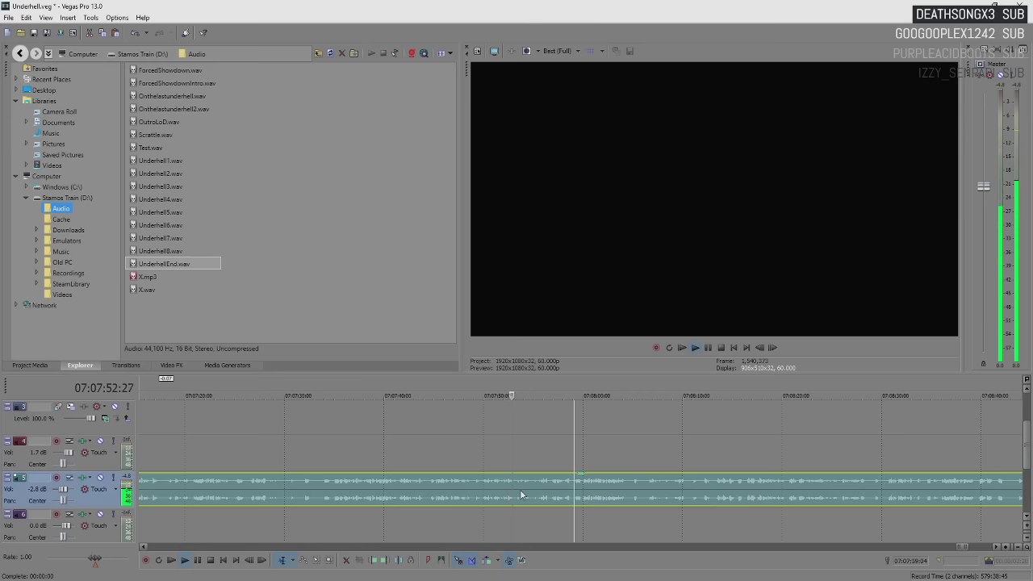
key(Return)
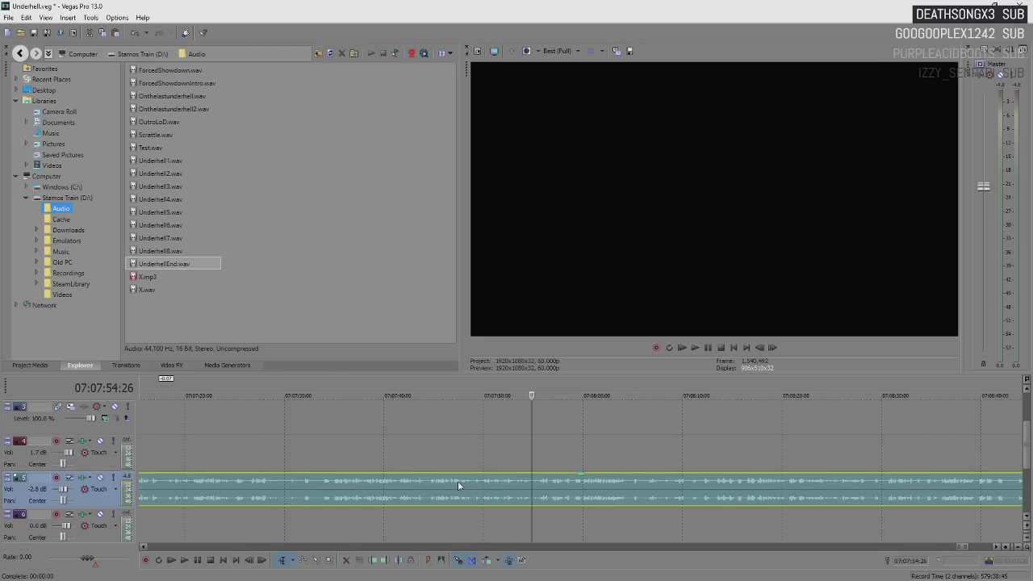
- Split the closing commentary at about 07:07:49, cut about 4 seconds after the split, and close the gap
click(457, 481)
key(space)
scroll(559, 491, up, 3)
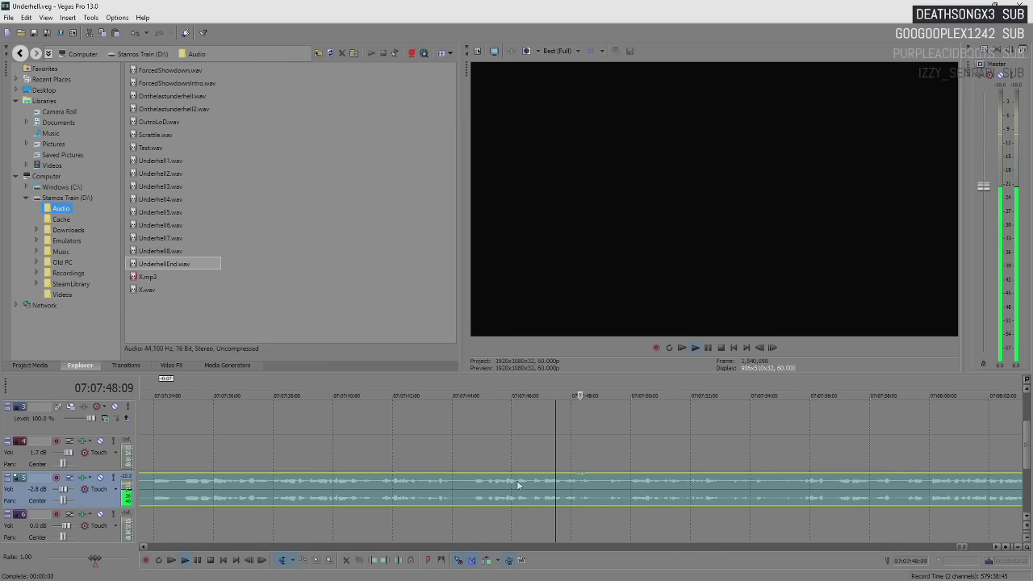
key(Return)
key(s)
mouse_move(603, 488)
mouse_down()
mouse_move(729, 489)
mouse_move(613, 493)
mouse_up()
click(728, 489)
key(space)
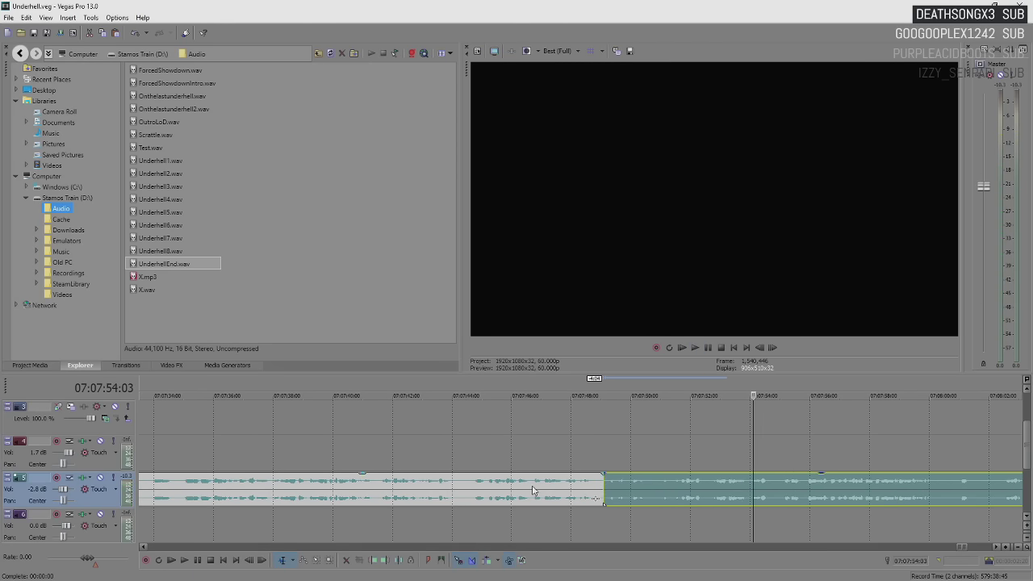
- Replay the closing commentary across the cut from about 07:07:46:21 and listen on to about 07:08:04
click(533, 491)
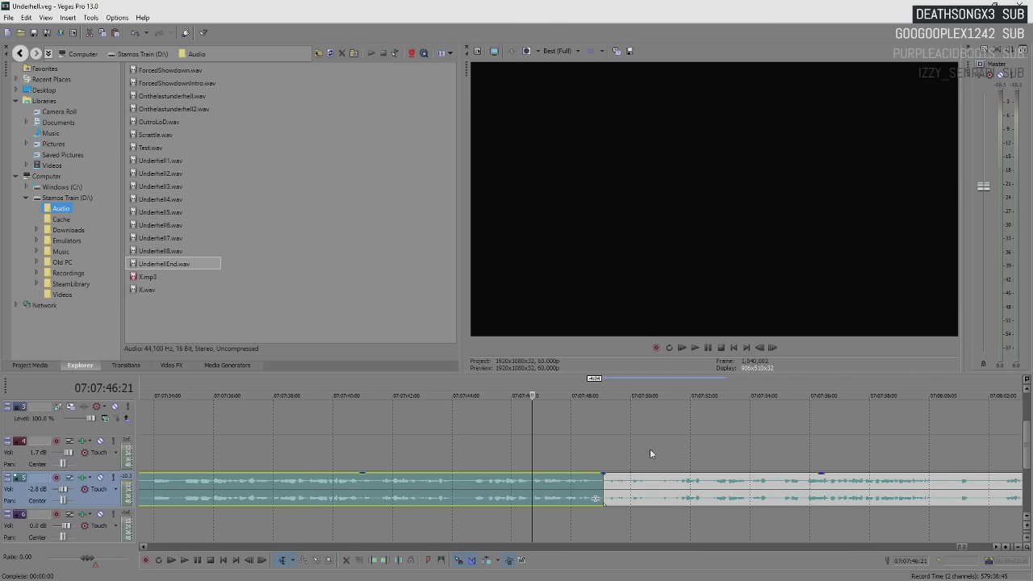
key(space)
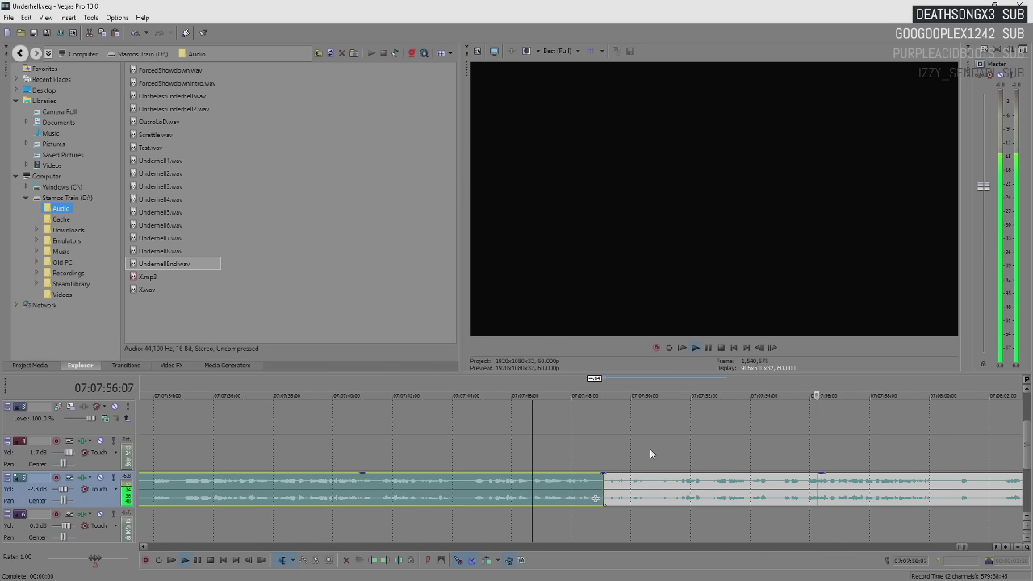
scroll(652, 475, down, 2)
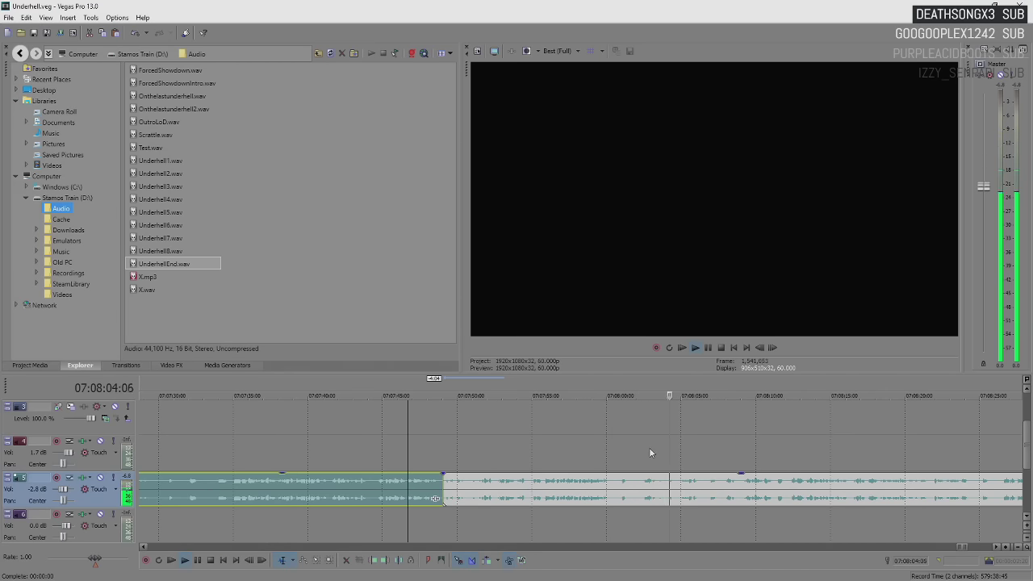
- Listen through the closing commentary from about 07:08:04 to about 07:09:31 for sections to cut
scroll(649, 447, down, 4)
click(738, 498)
scroll(565, 488, up, 2)
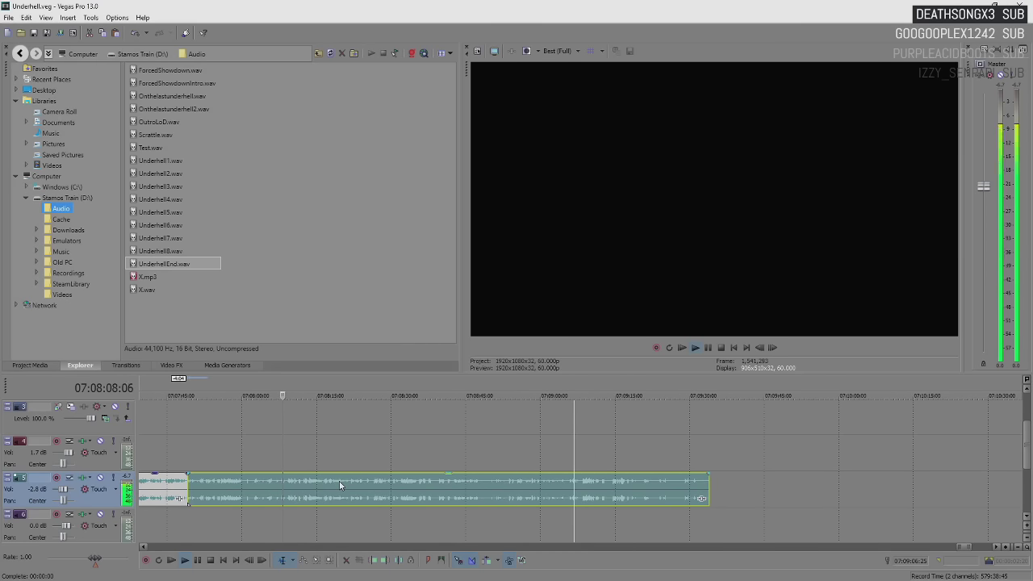
click(378, 482)
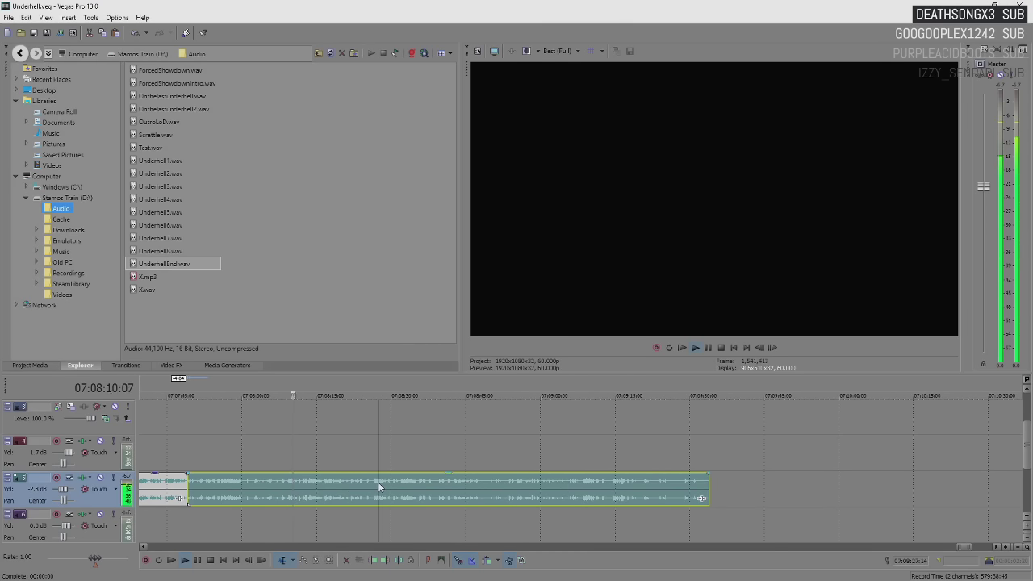
scroll(378, 482, up, 2)
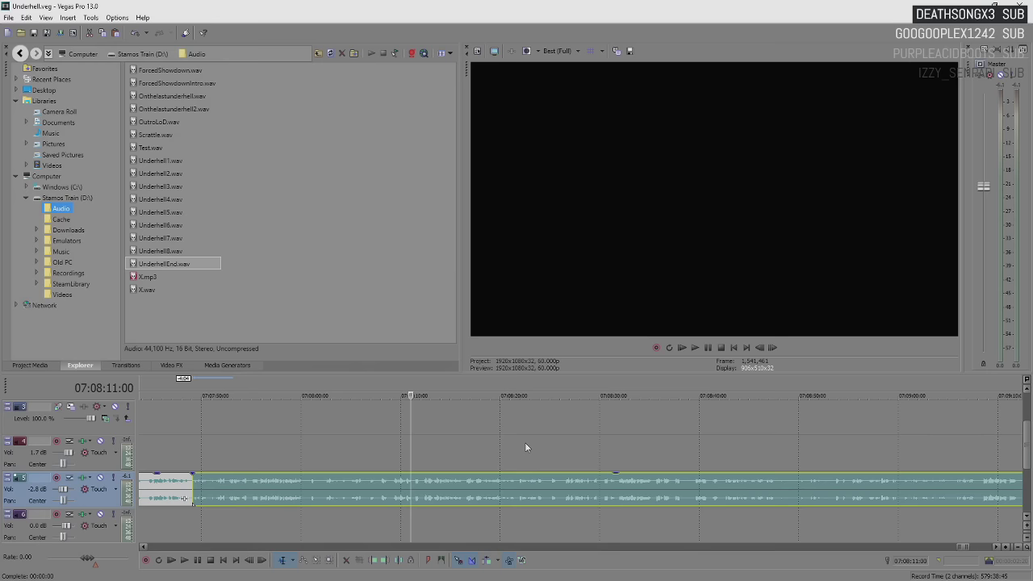
key(space)
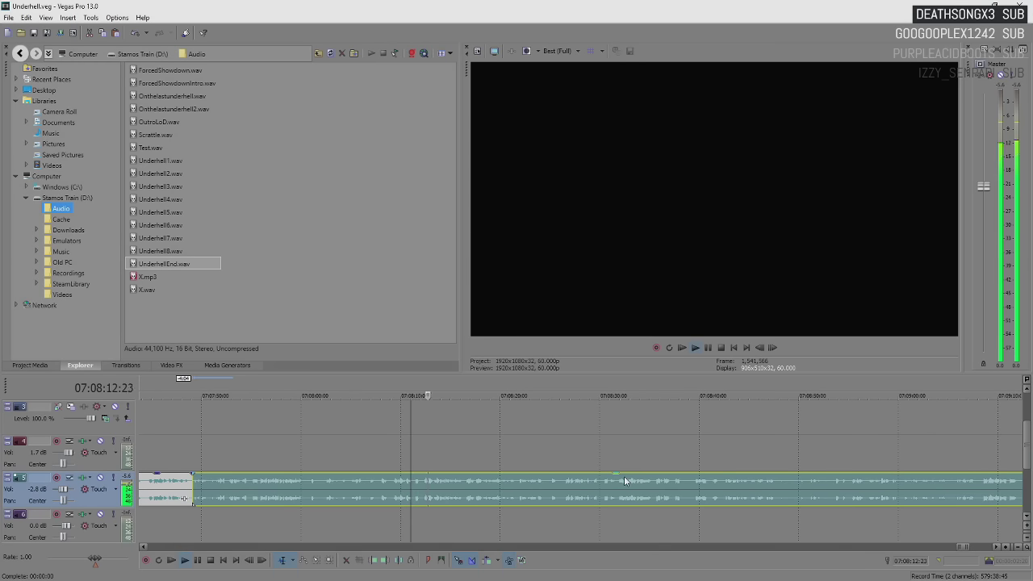
scroll(624, 476, up, 2)
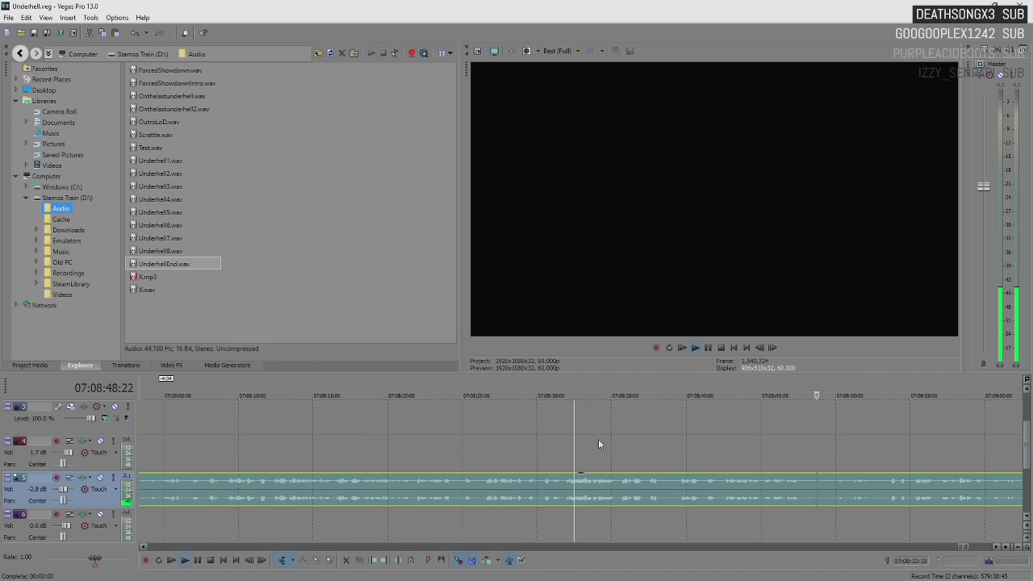
scroll(598, 439, down, 5)
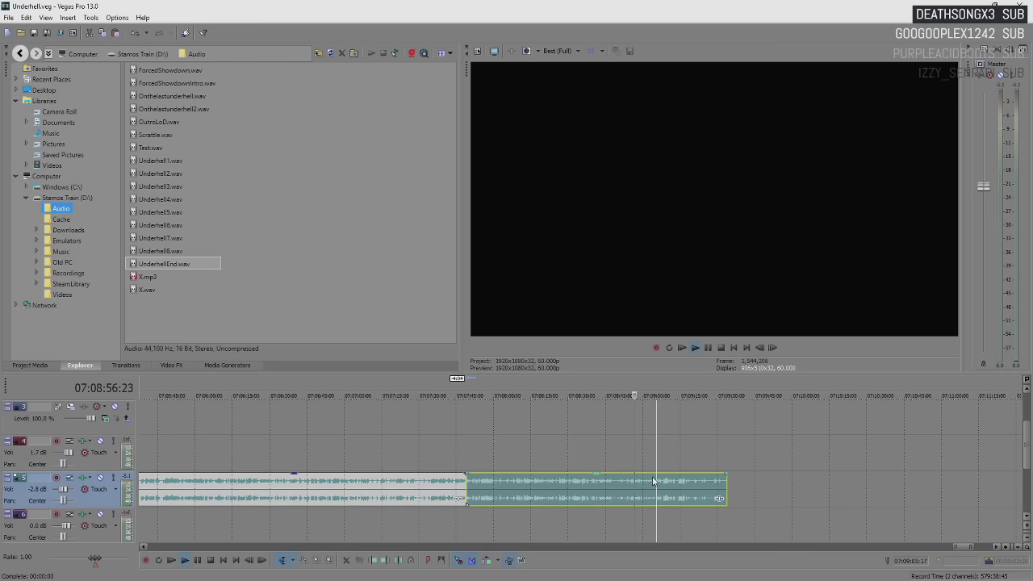
scroll(650, 479, up, 3)
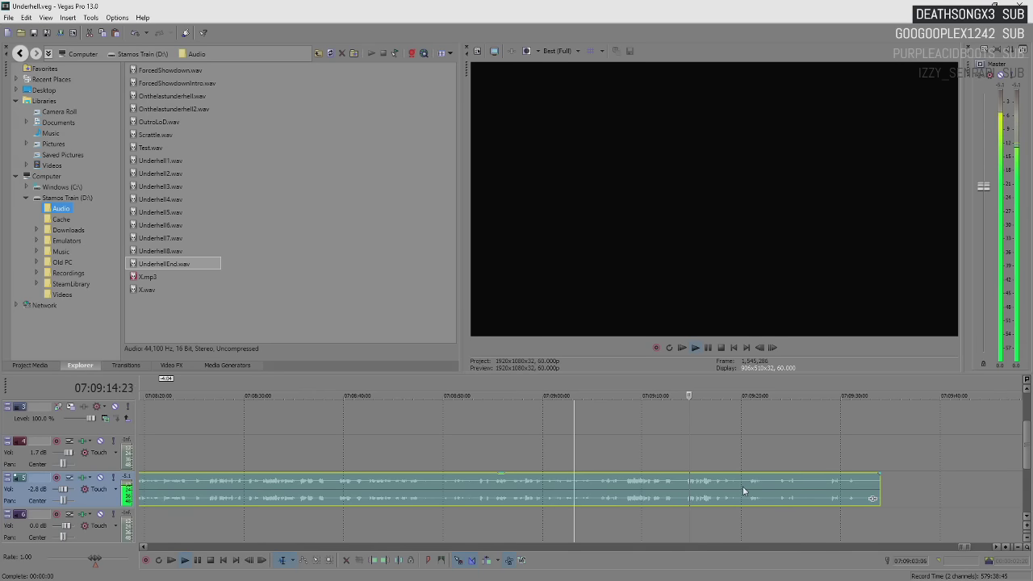
click(766, 487)
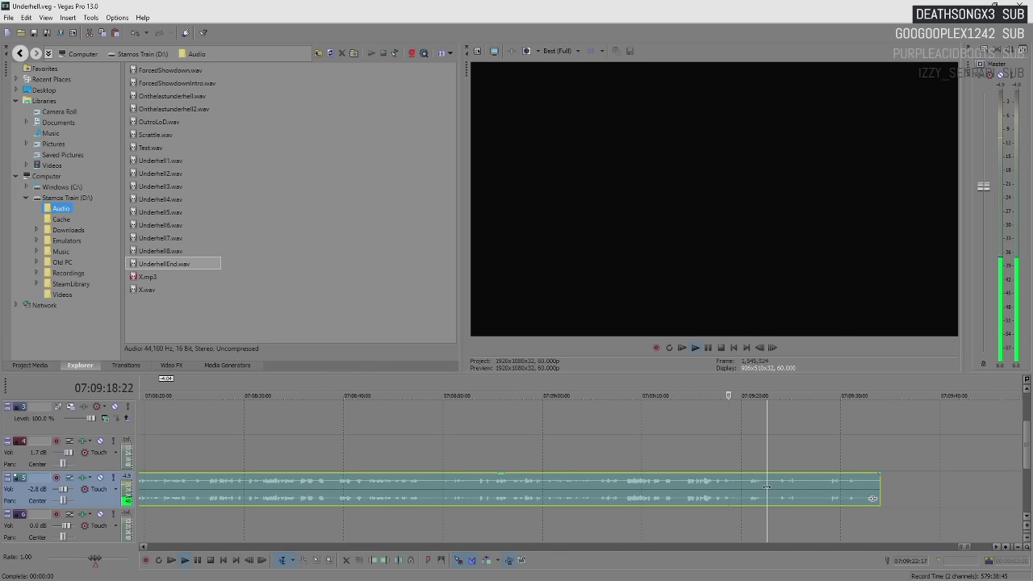
scroll(767, 487, up, 3)
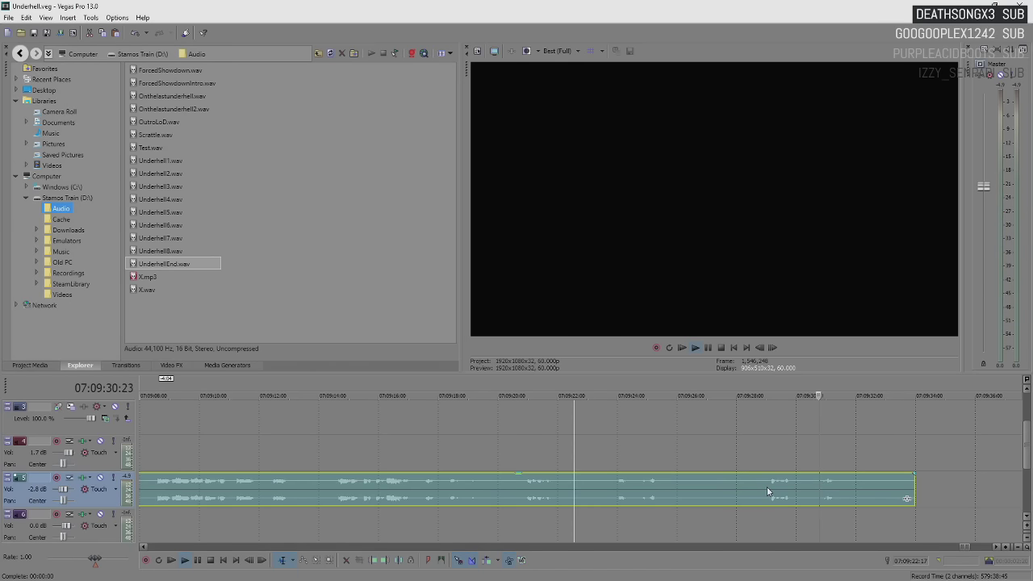
- Stop playback at 07:09:32:07 and trim the end of the closing commentary to that point
key(Return)
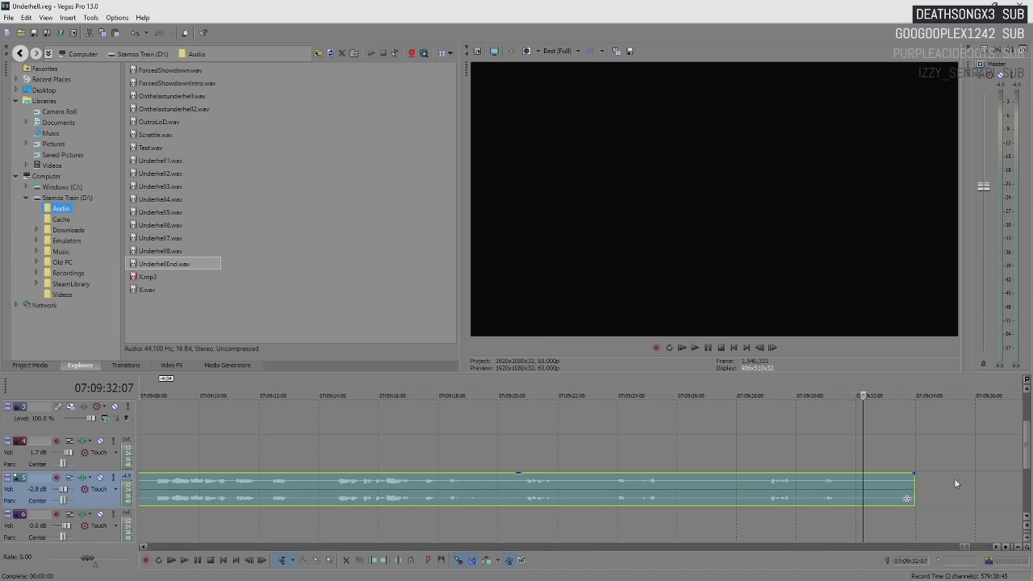
drag(912, 487, 864, 484)
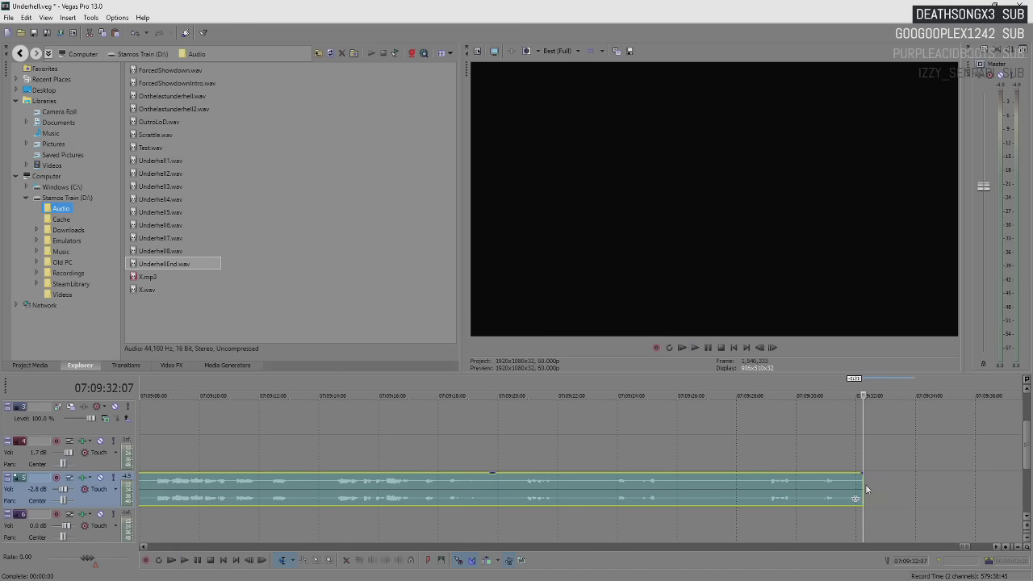
scroll(865, 484, down, 3)
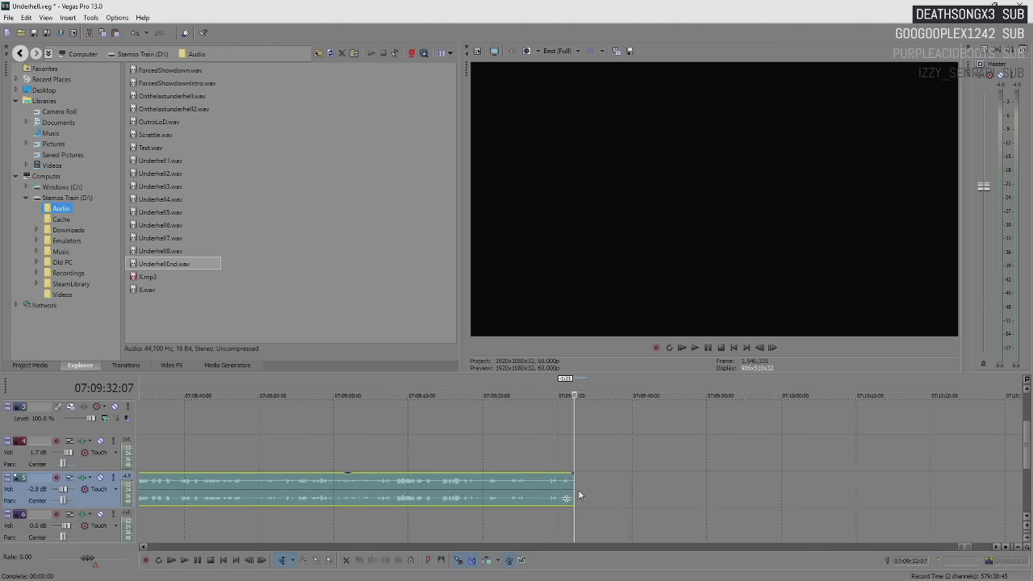
- Split off about the final 2 seconds of commentary, shift that piece about 1 second later, and play across the gap
scroll(575, 489, up, 3)
drag(562, 493, 645, 499)
click(521, 499)
key(space)
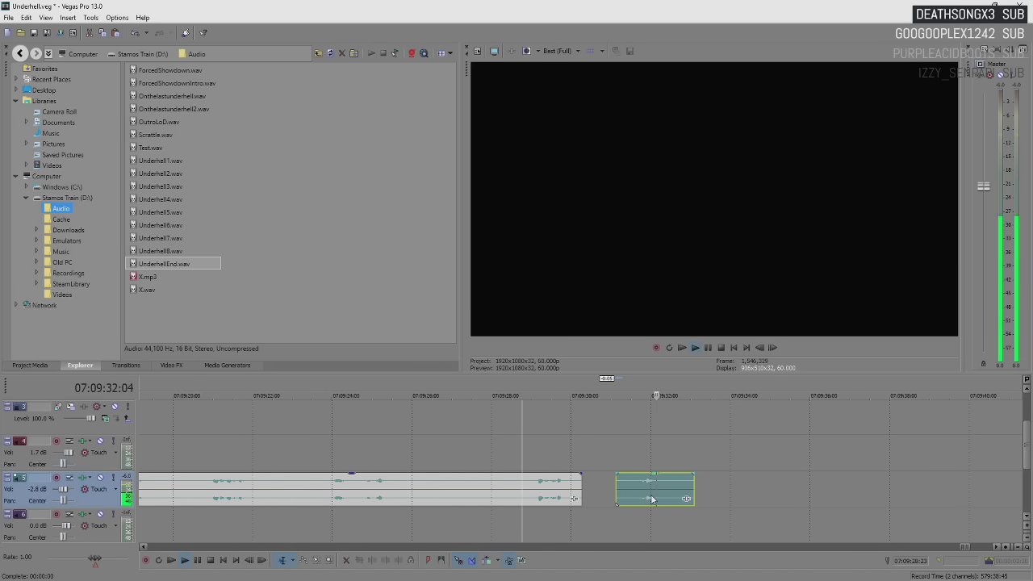
key(space)
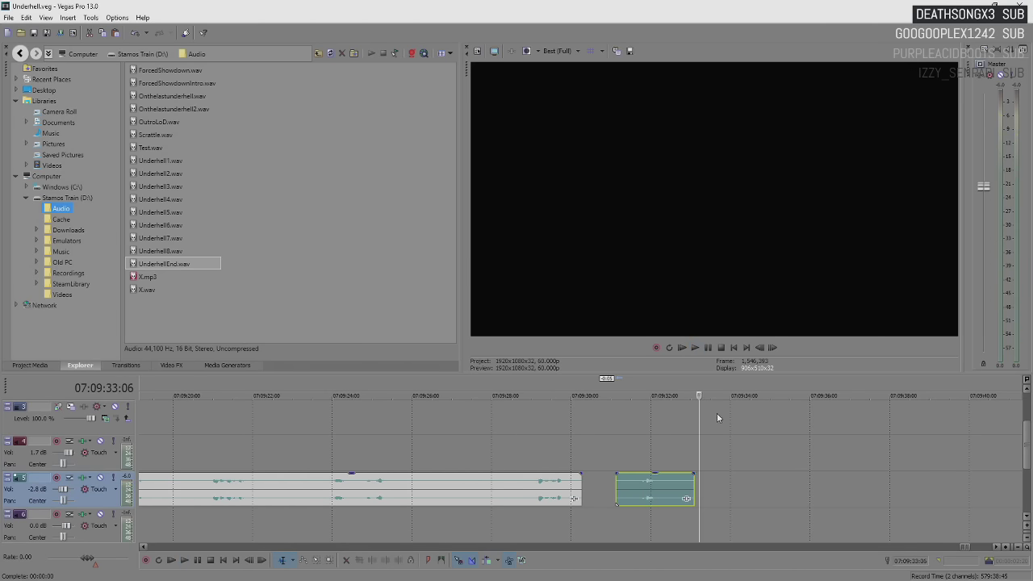
- Insert a text title on track 3 at 07:09:31:24, above the last commentary piece, using the MoretoCome preset
click(639, 419)
right_click(651, 421)
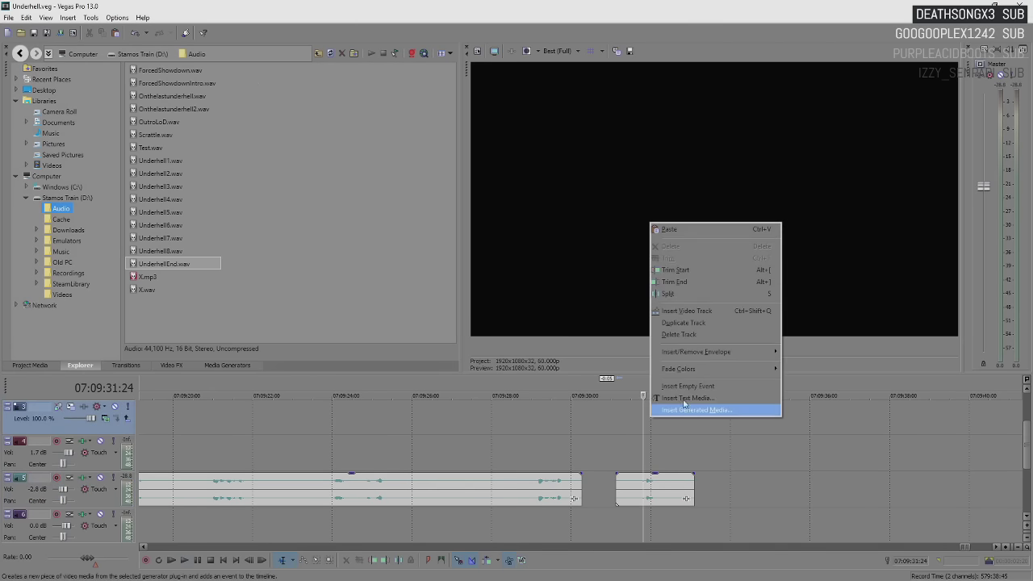
click(726, 398)
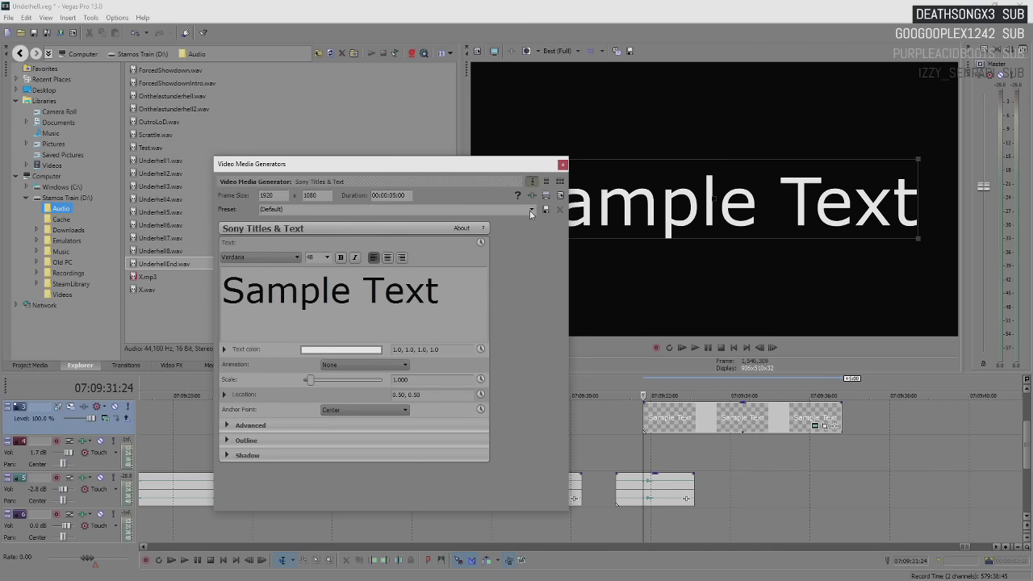
click(530, 210)
click(291, 401)
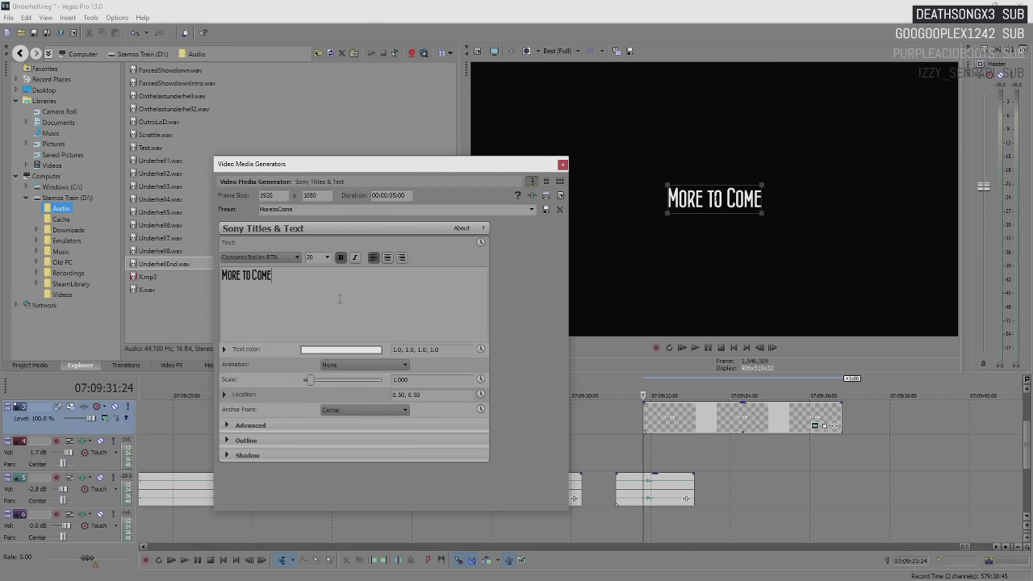
- Replace the title's text with "End" and close the title settings
key(ctrl+a)
text(EMND)
key(BackSpace)
key(BackSpace)
key(BackSpace)
text(ND)
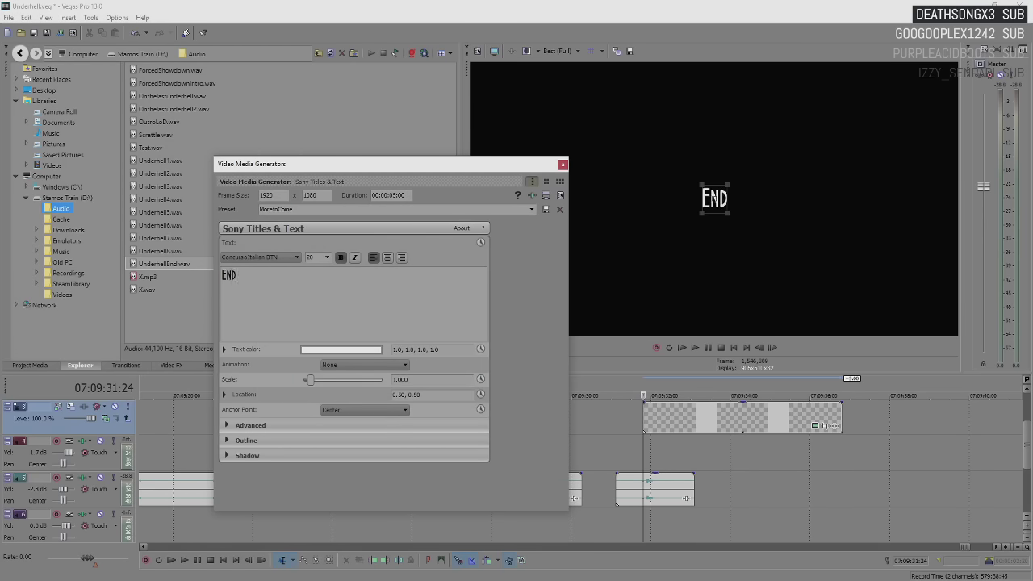
click(561, 165)
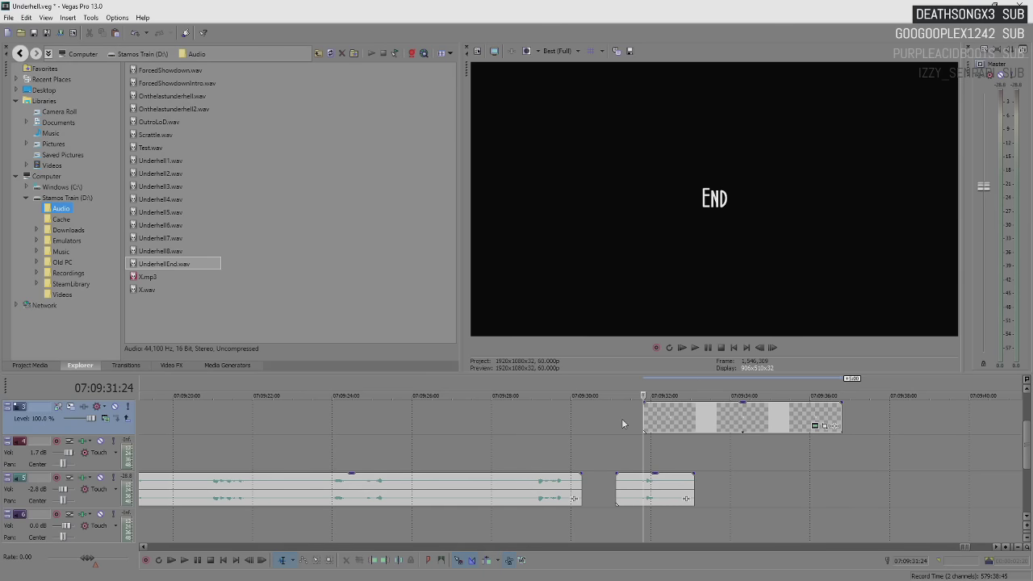
- Preview the End title, shorten it to finish together with the last commentary piece, and replay the ending
key(space)
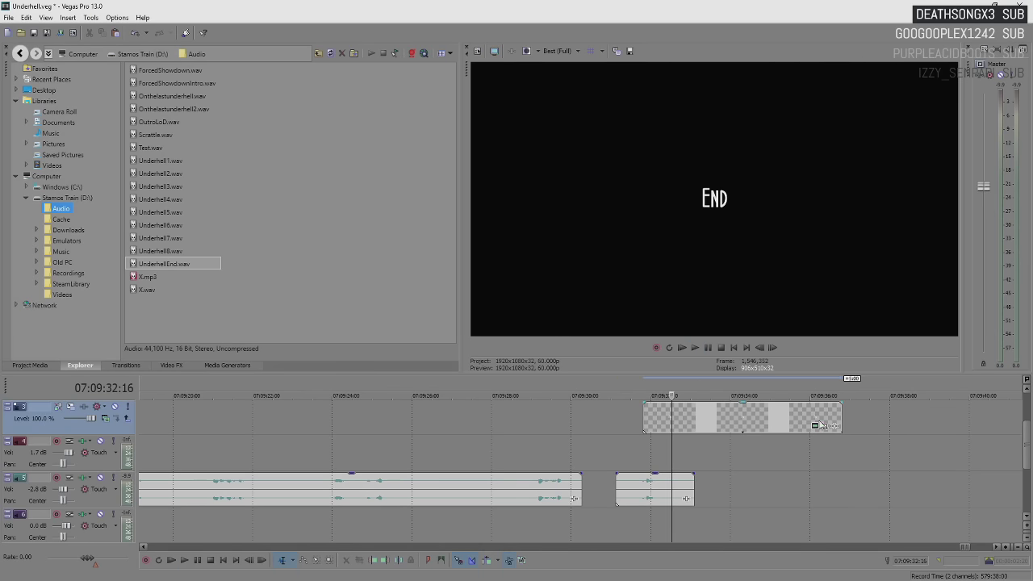
drag(842, 421, 694, 426)
click(621, 425)
key(space)
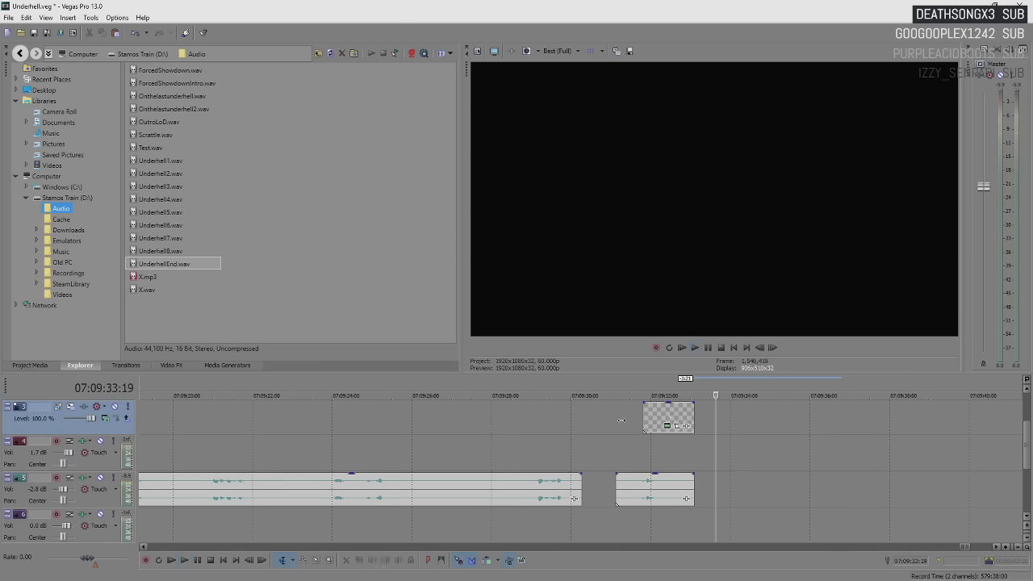
- Check the End title's frame at 07:09:32:10 and its placement above the last commentary piece
scroll(581, 437, down, 5)
scroll(541, 434, down, 4)
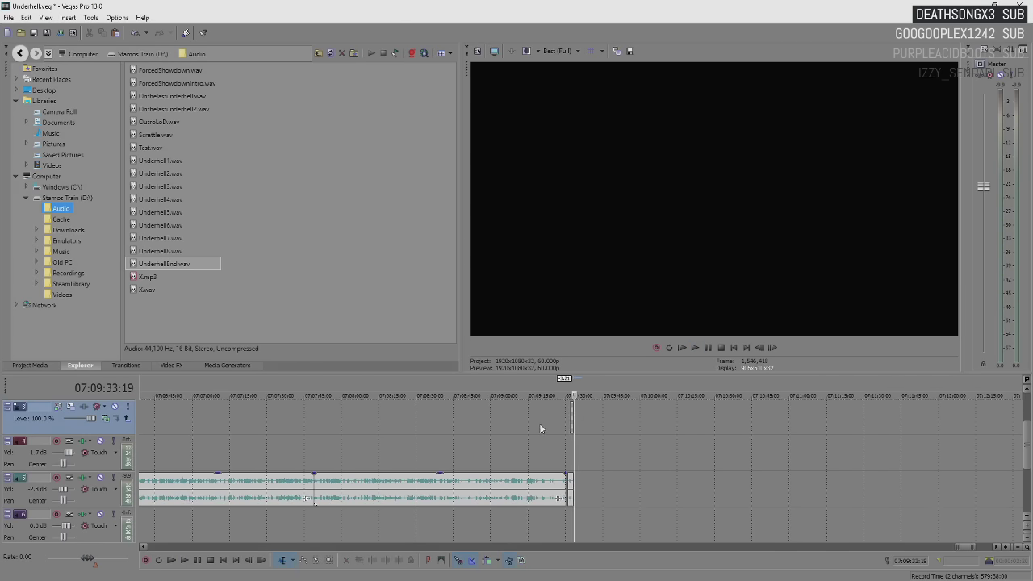
scroll(581, 419, up, 6)
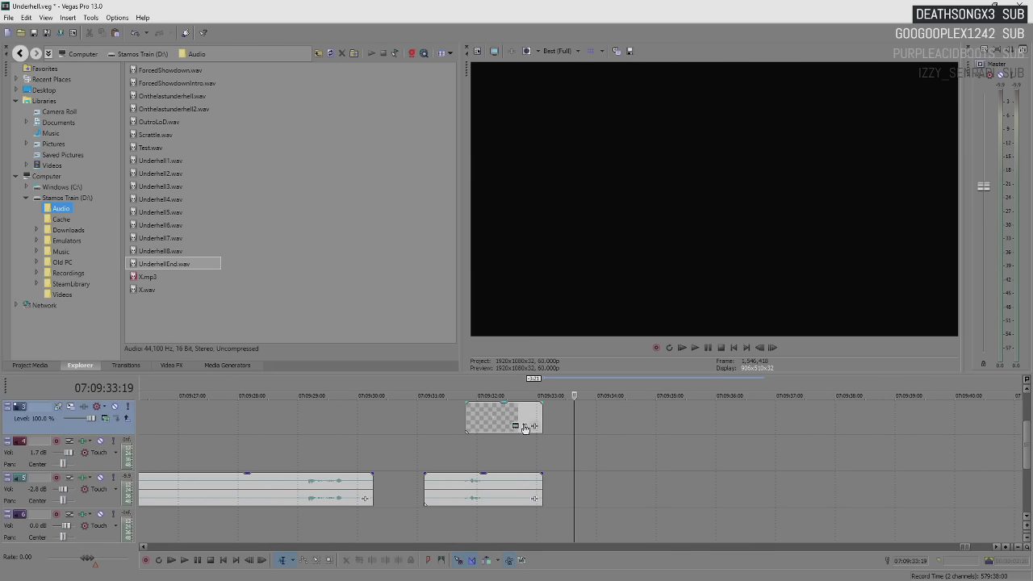
click(498, 426)
scroll(507, 422, down, 6)
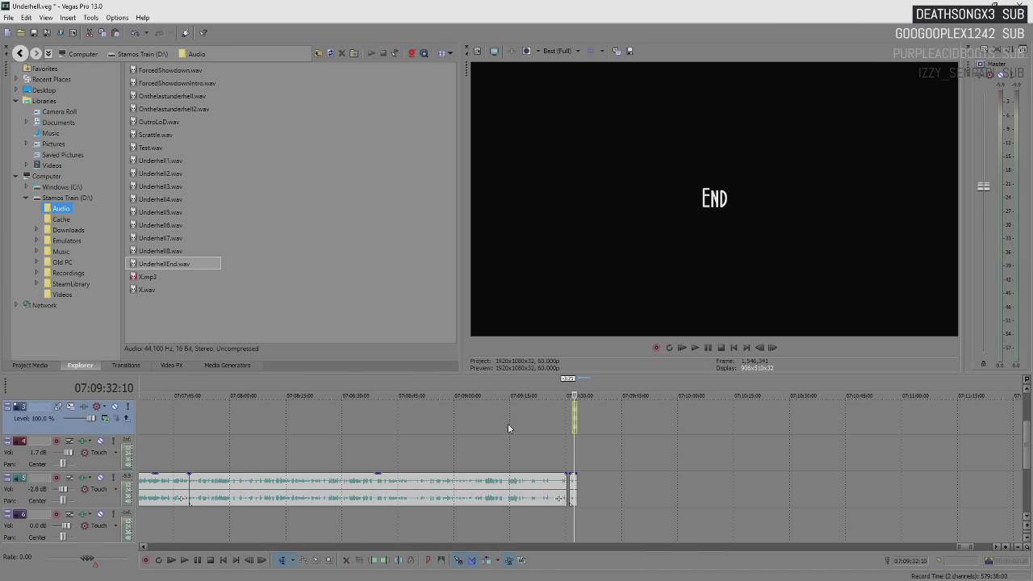
- Mark a loop region ending at 07:09:33:03, where the End title finishes, and extend its start back to 07:07:54:29
click(296, 433)
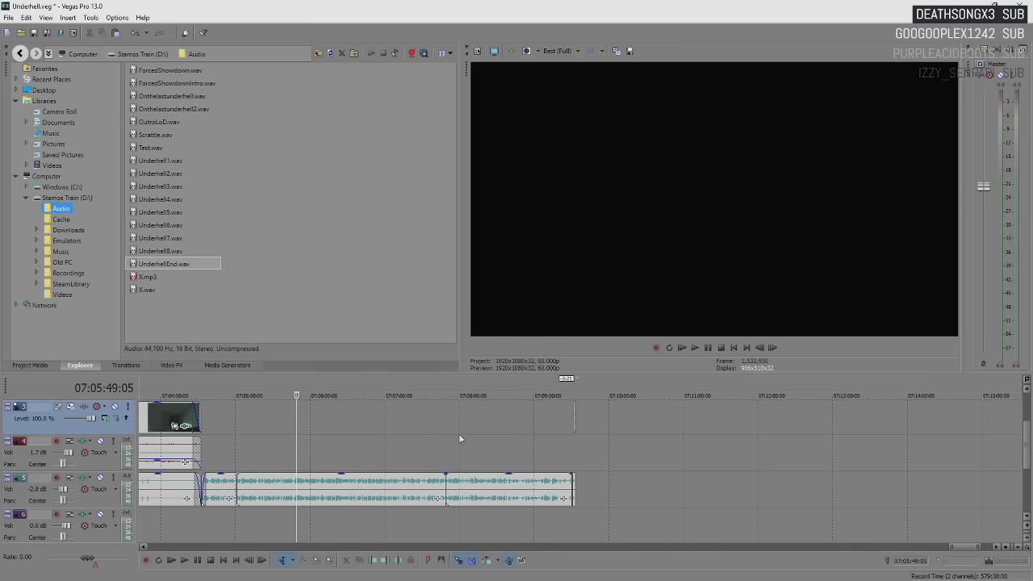
click(576, 436)
scroll(591, 438, up, 10)
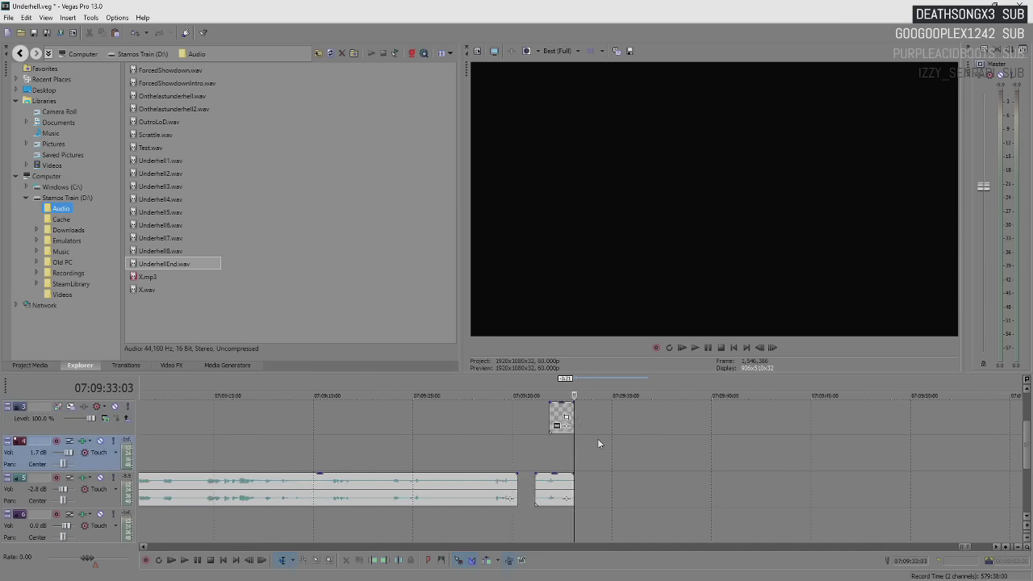
drag(574, 389, 319, 390)
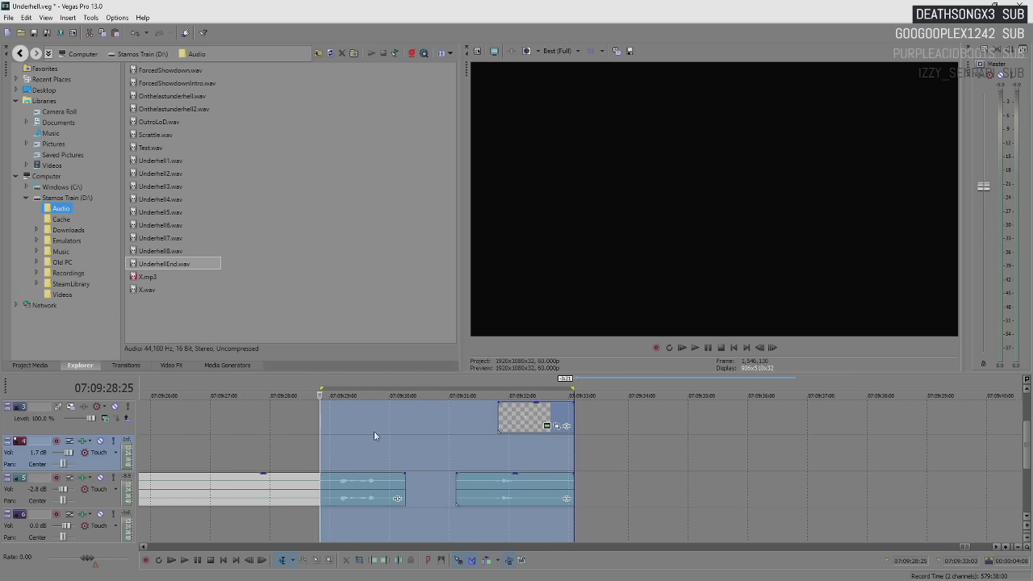
scroll(390, 417, down, 8)
scroll(398, 411, down, 3)
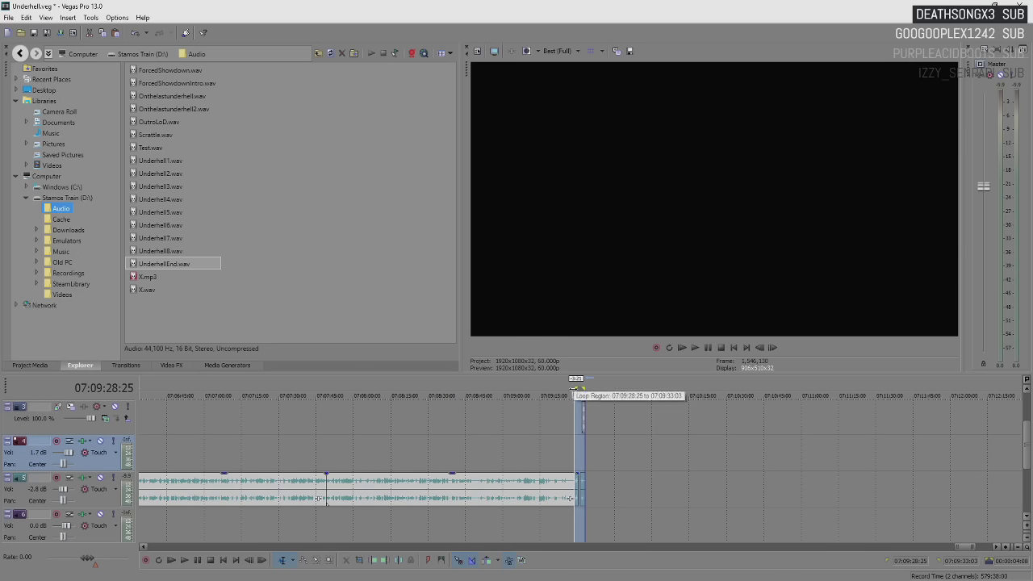
drag(581, 395, 508, 396)
drag(402, 406, 342, 407)
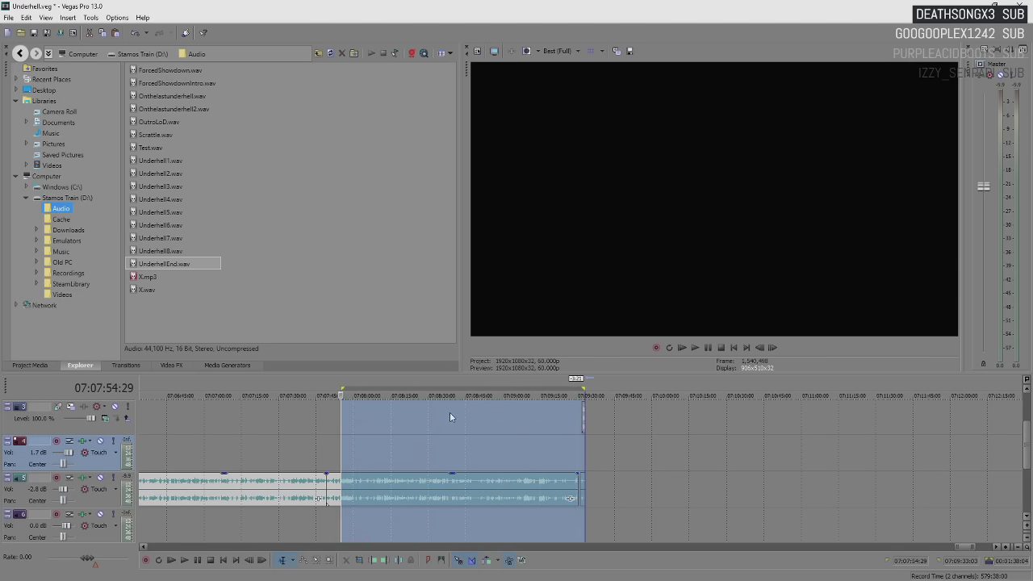
- Extend the loop region's start back to 06:29:59:25, where the final section's first commentary clip begins
scroll(449, 411, down, 6)
scroll(807, 396, up, 2)
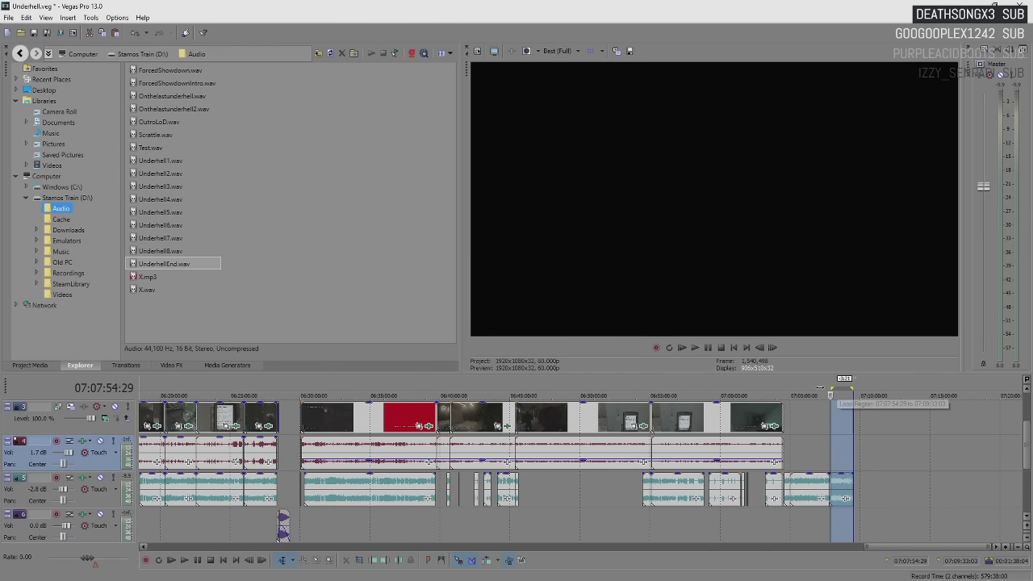
drag(831, 395, 301, 395)
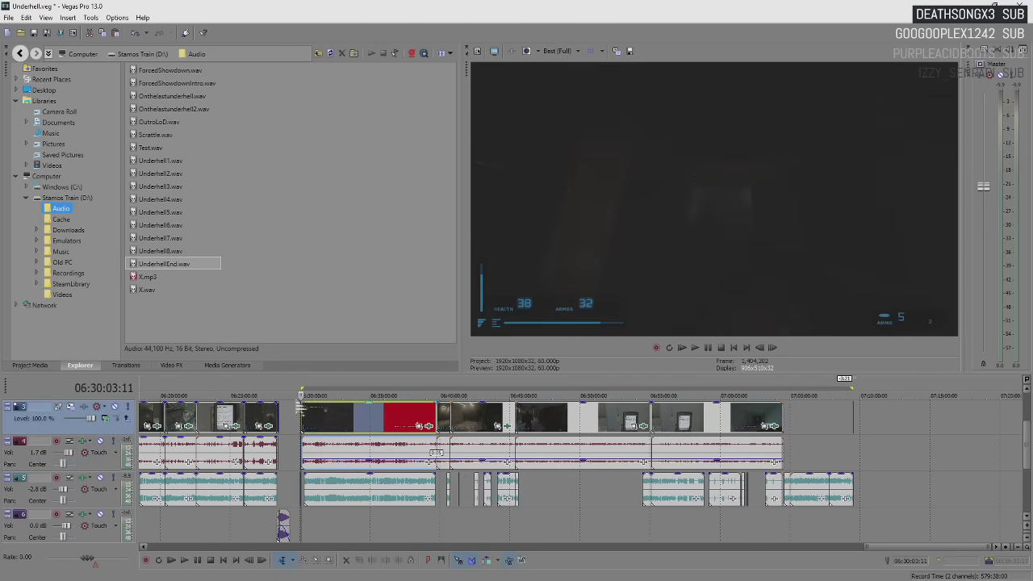
scroll(497, 429, up, 10)
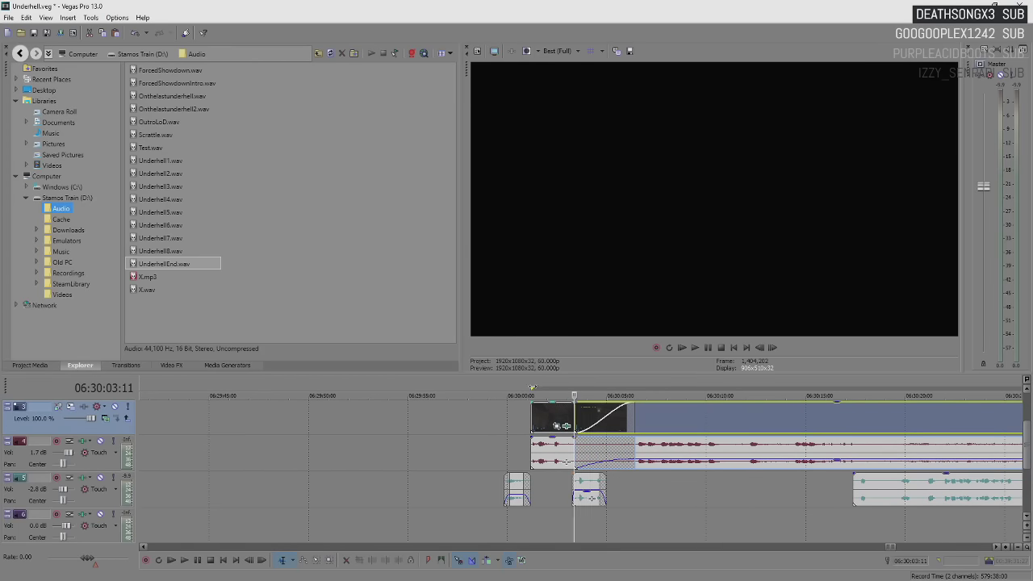
click(506, 420)
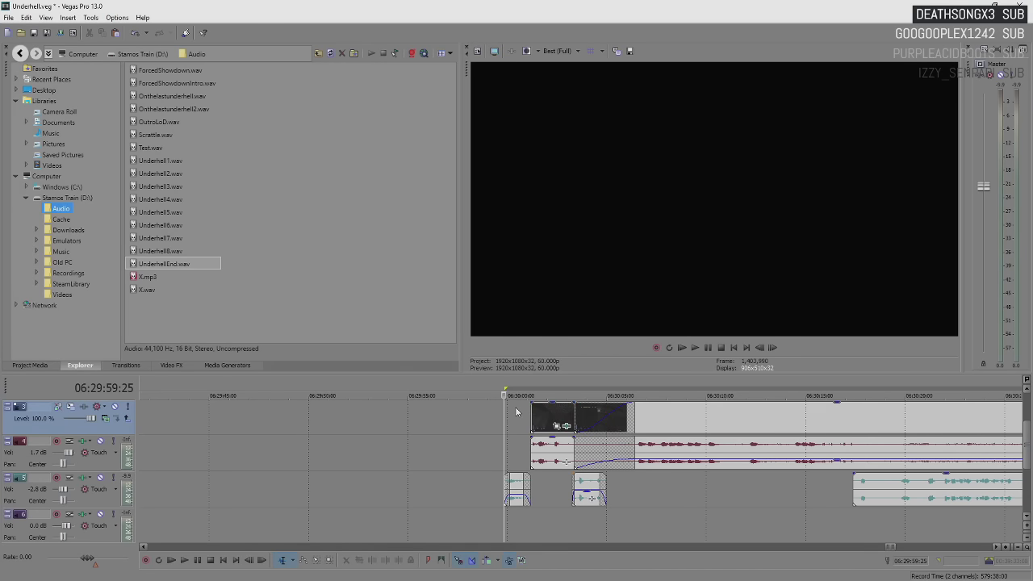
- Examine the opening clips of the final section from 06:29:59:25 to the frame at 06:30:13:22
scroll(523, 406, down, 2)
scroll(662, 432, up, 2)
scroll(726, 447, down, 2)
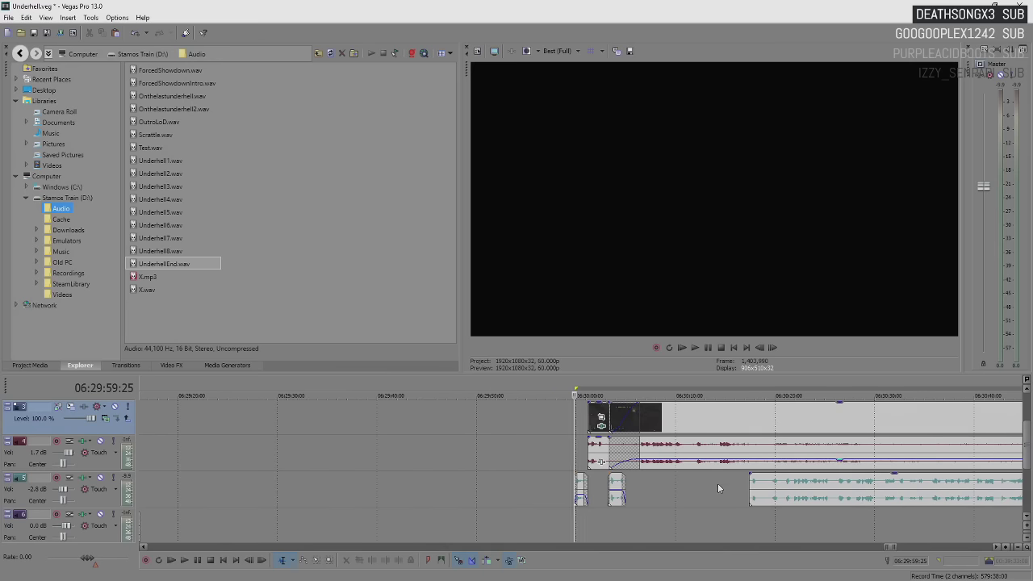
click(712, 491)
scroll(711, 490, up, 3)
scroll(669, 476, down, 2)
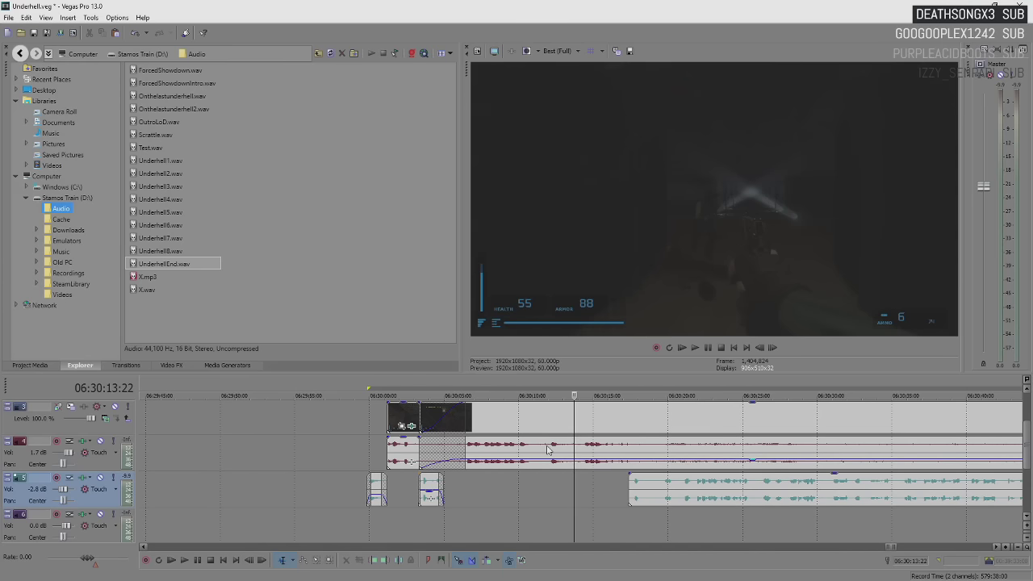
- Examine the final section from its opening at 06:30:00:16 to the gap after the last gameplay clip at 07:06:33:07
scroll(547, 449, down, 2)
scroll(331, 449, up, 3)
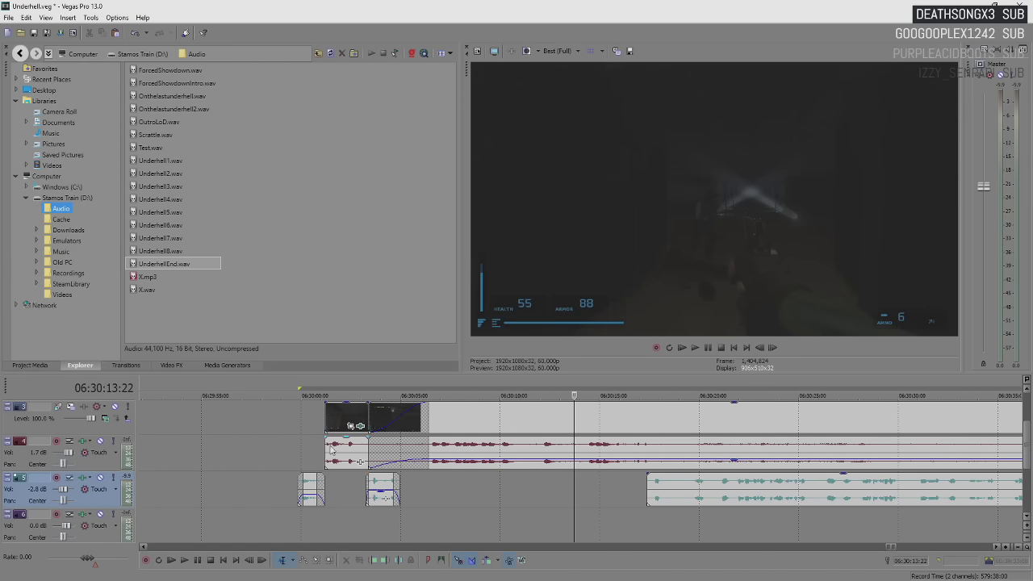
click(323, 420)
scroll(904, 507, down, 6)
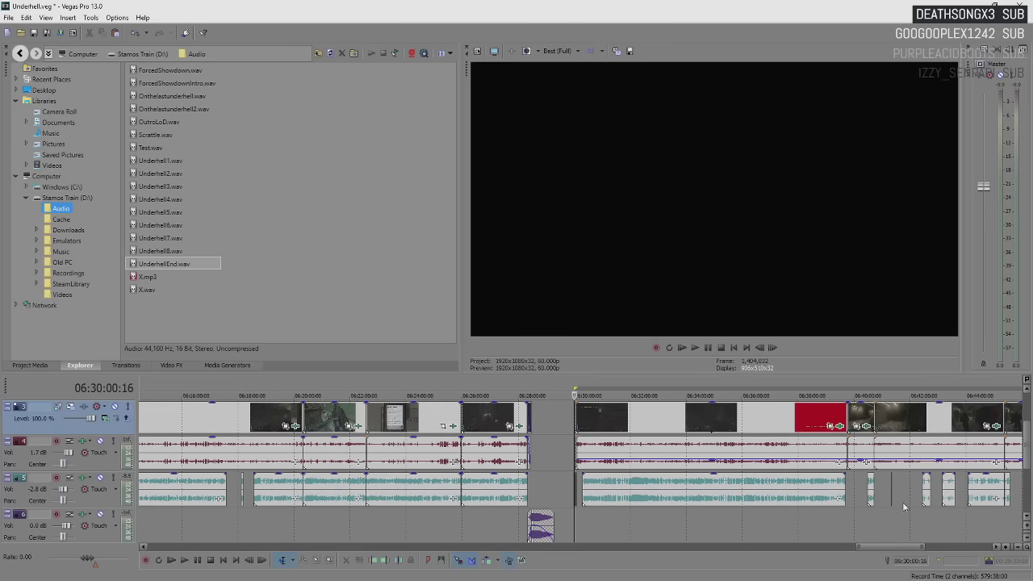
scroll(903, 507, down, 2)
scroll(874, 504, down, 2)
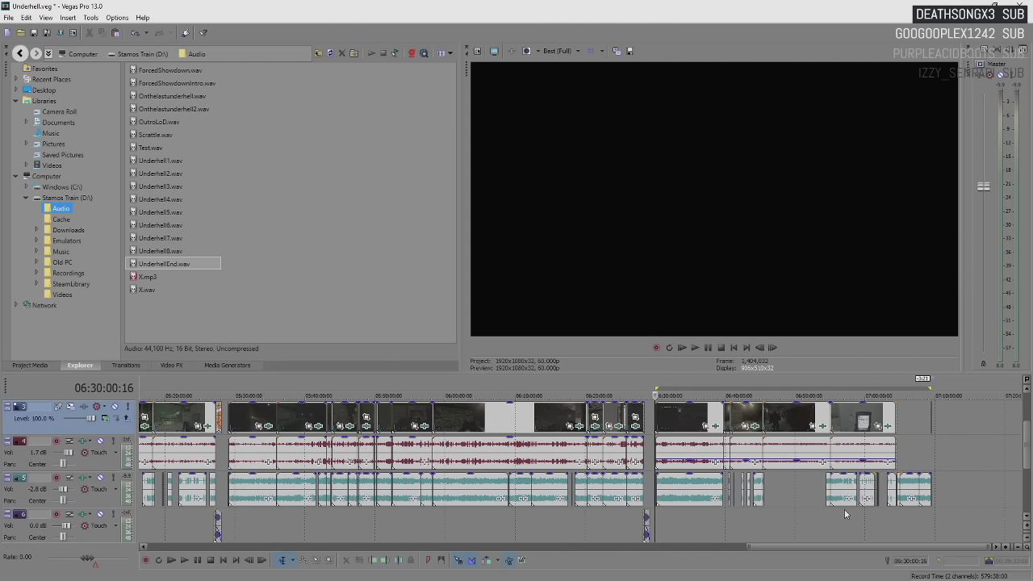
click(909, 436)
scroll(888, 444, up, 2)
scroll(719, 449, left, 2)
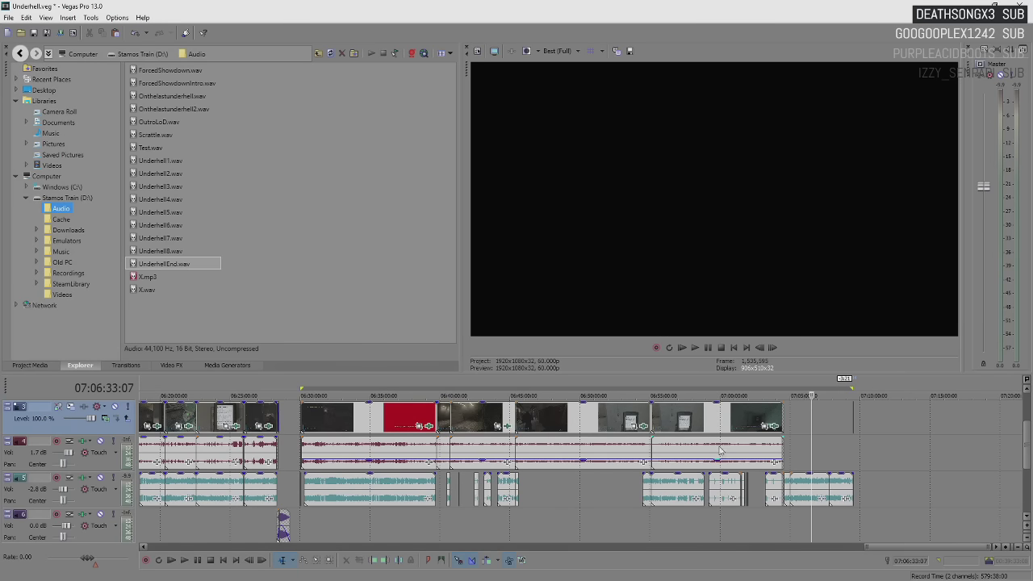
- Examine the closing commentary around 07:07:49:02 and all tracks across the full length of the project
click(828, 413)
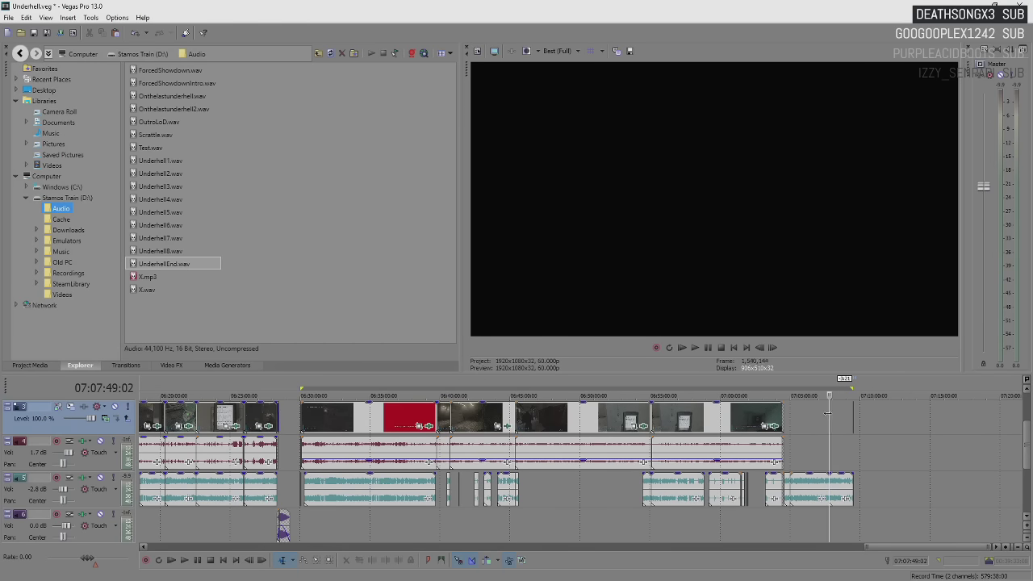
scroll(641, 439, up, 3)
scroll(602, 436, up, 3)
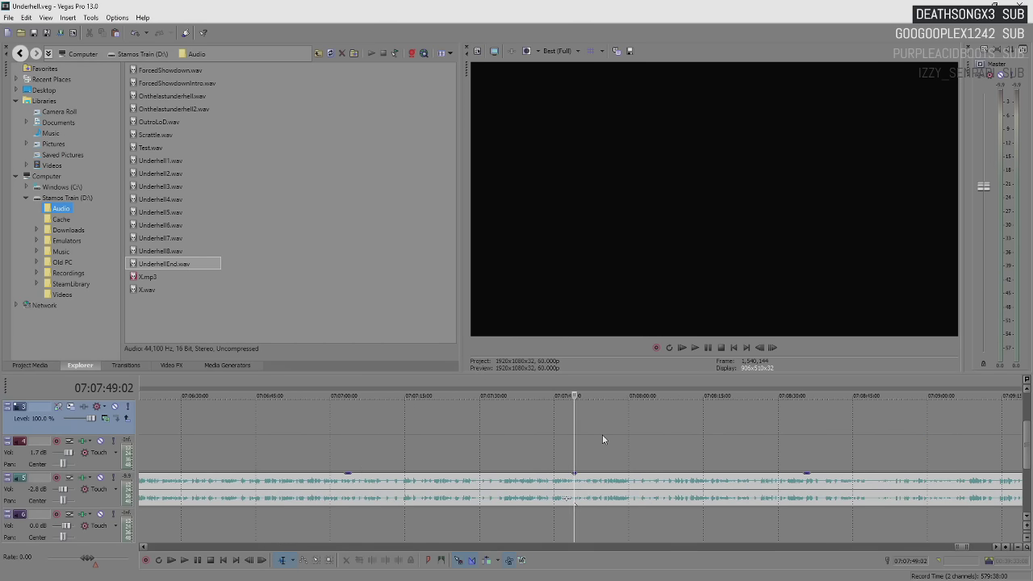
scroll(602, 434, down, 3)
scroll(611, 435, down, 3)
scroll(615, 440, down, 3)
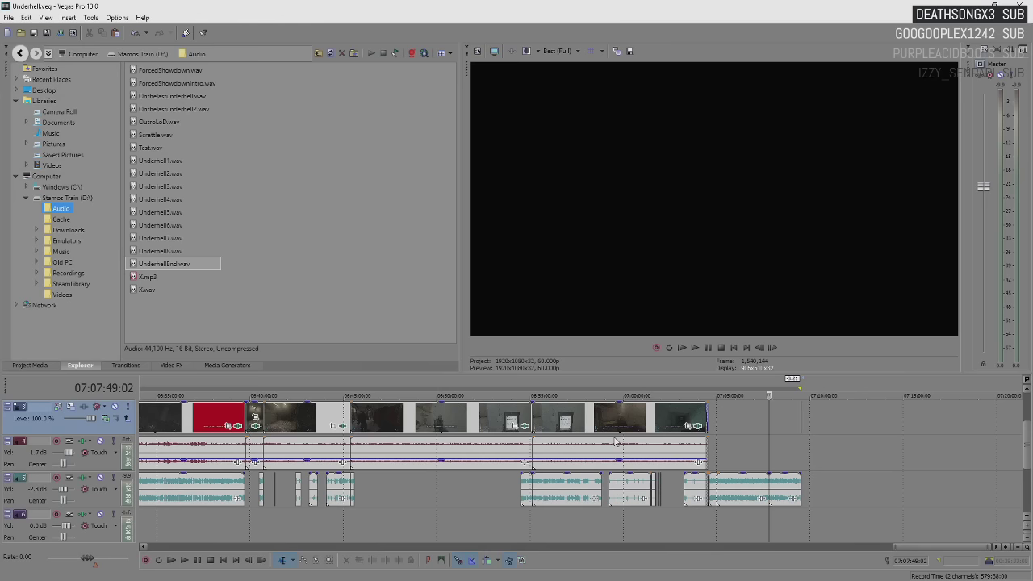
scroll(615, 440, down, 3)
scroll(615, 441, down, 3)
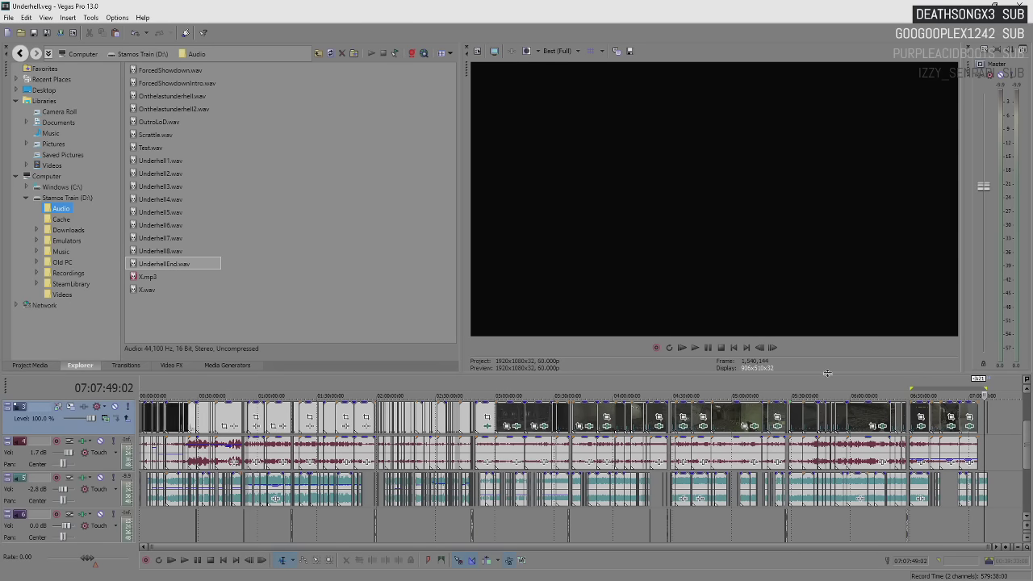
drag(827, 373, 827, 184)
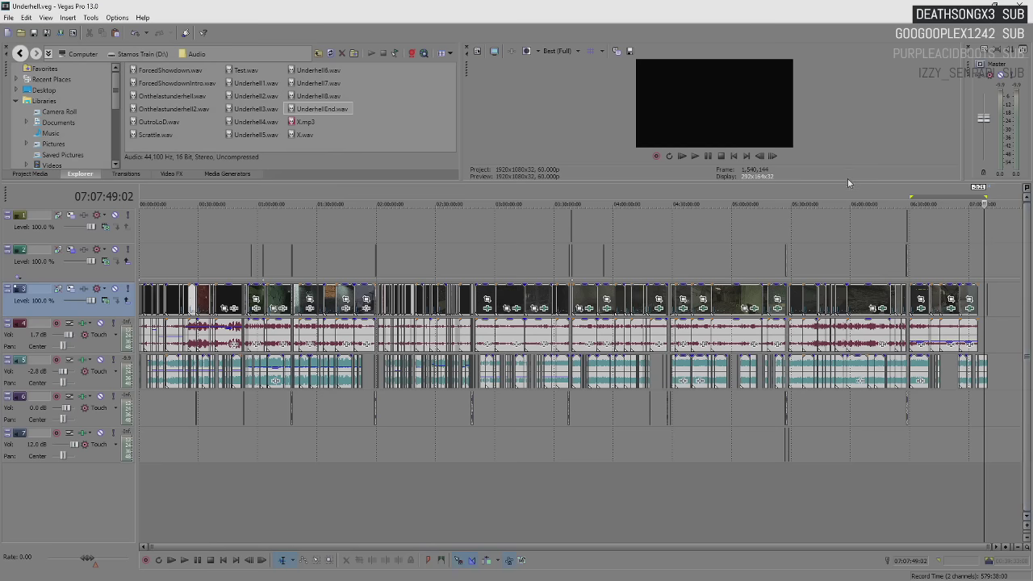
drag(847, 181, 874, 362)
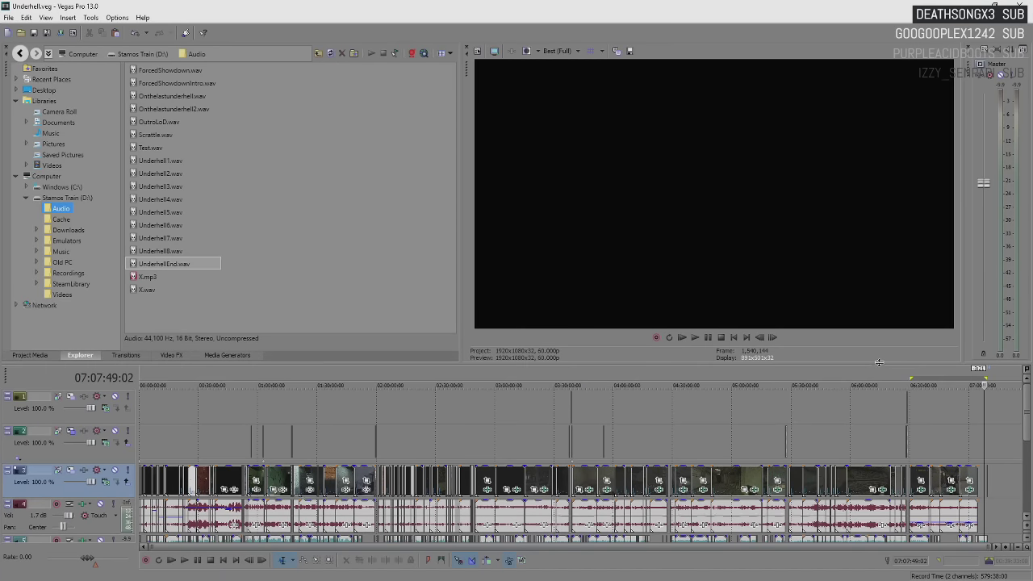
- Check the End title's first frame at 07:09:31:24 and the loop region's end around it
click(995, 402)
scroll(967, 393, up, 10)
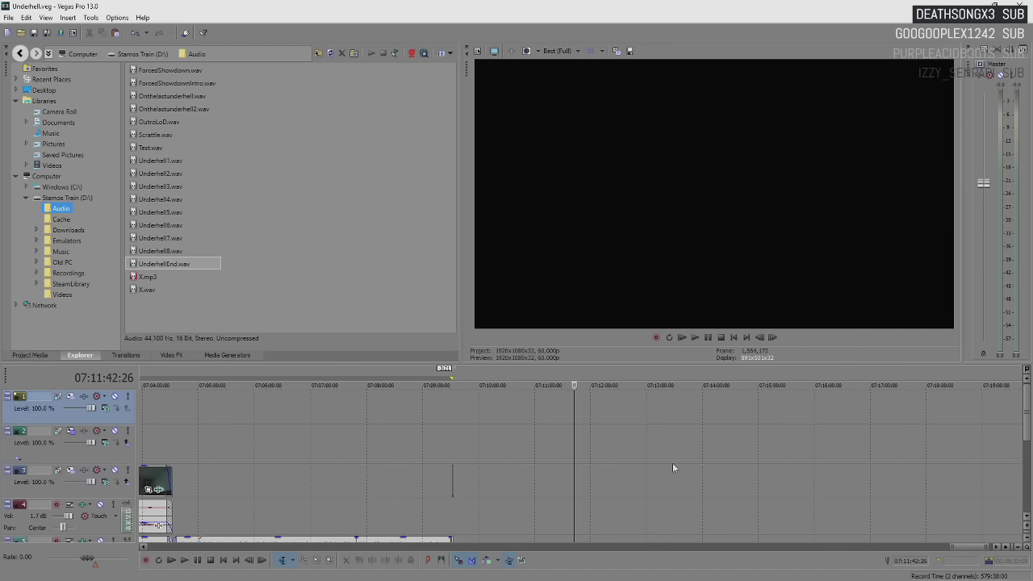
click(464, 414)
click(453, 412)
scroll(454, 413, up, 10)
scroll(631, 430, up, 5)
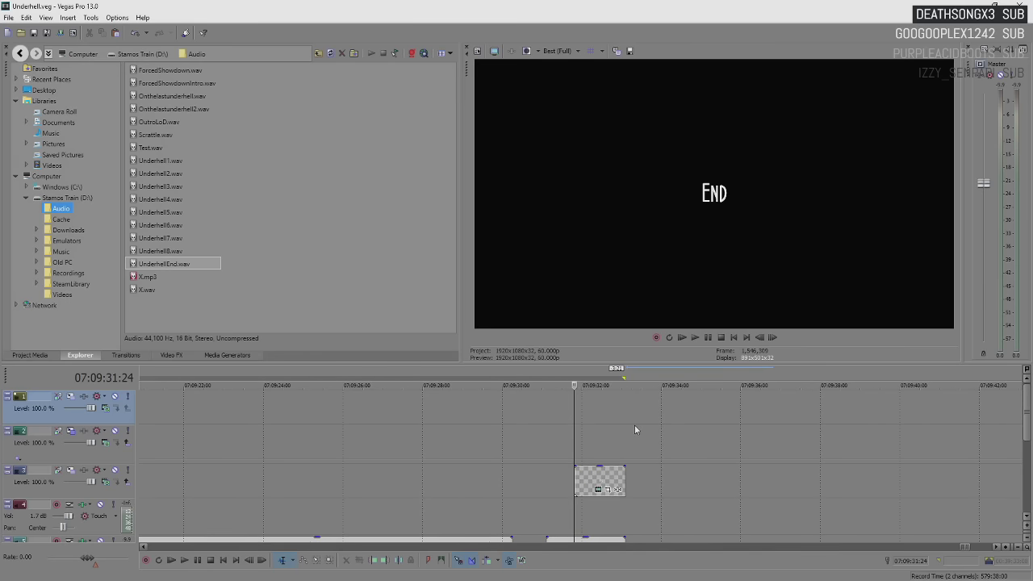
- Customize the 1080p 60 12m Sony AVC/MVC render template with a bit rate of 8,000,000 bps
click(9, 17)
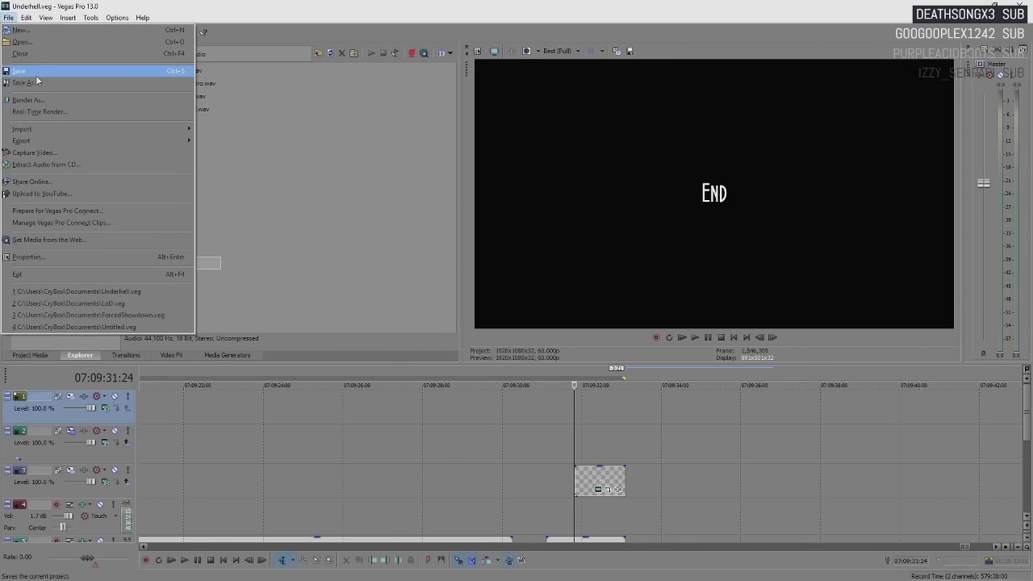
click(36, 100)
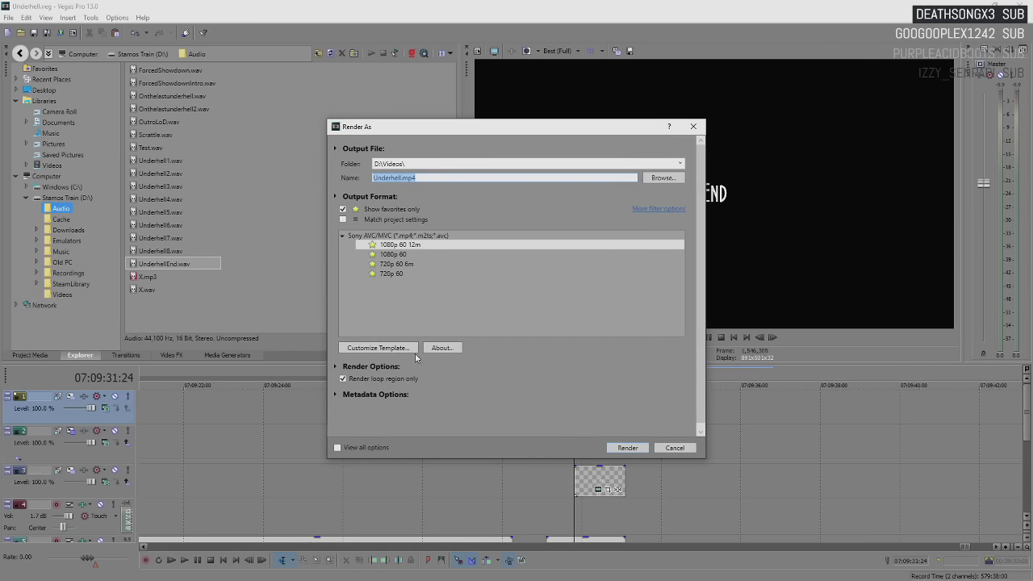
click(388, 246)
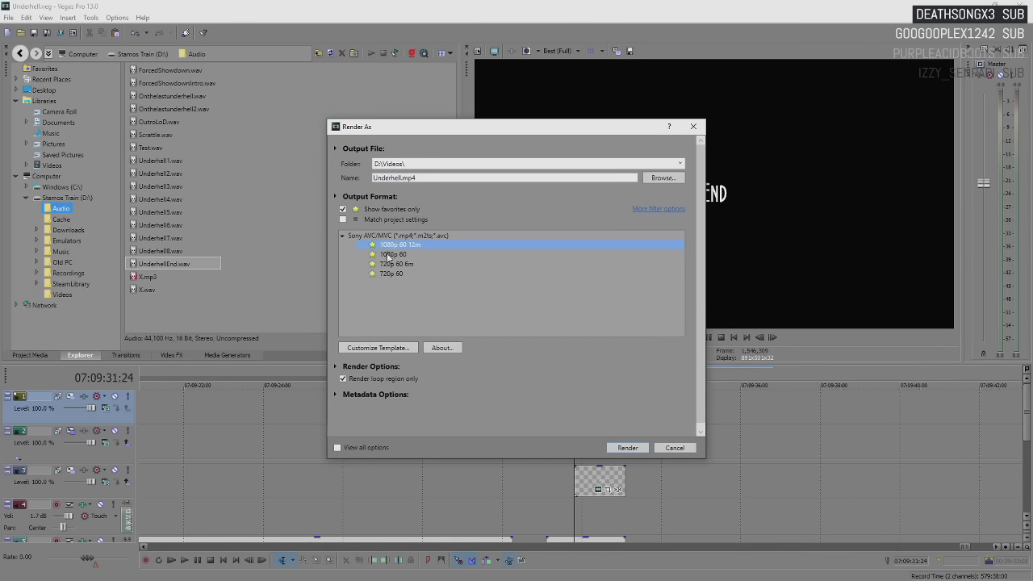
click(402, 352)
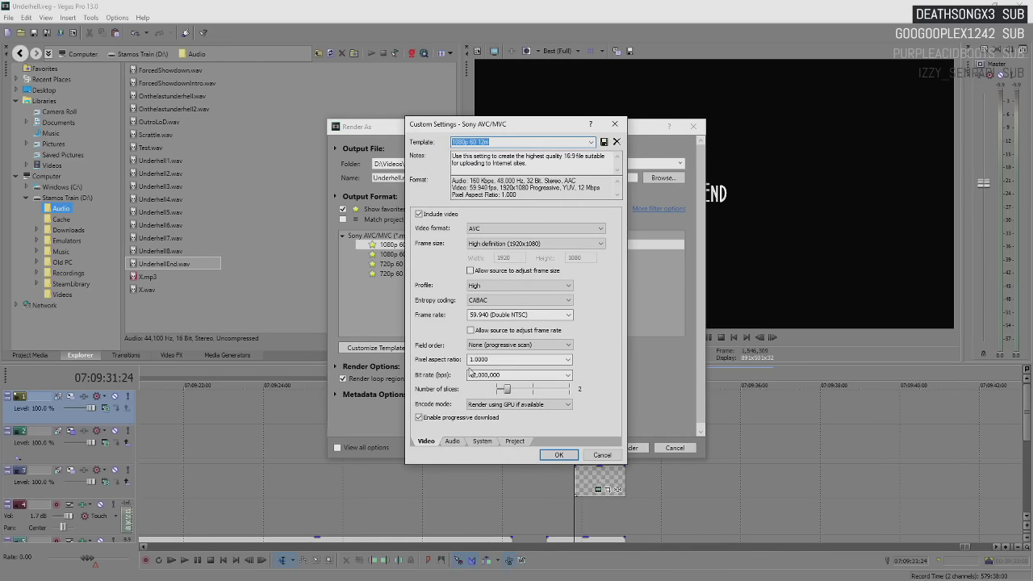
click(472, 374)
mouse_move(476, 377)
mouse_down()
mouse_move(501, 376)
mouse_move(471, 375)
mouse_up()
text(8)
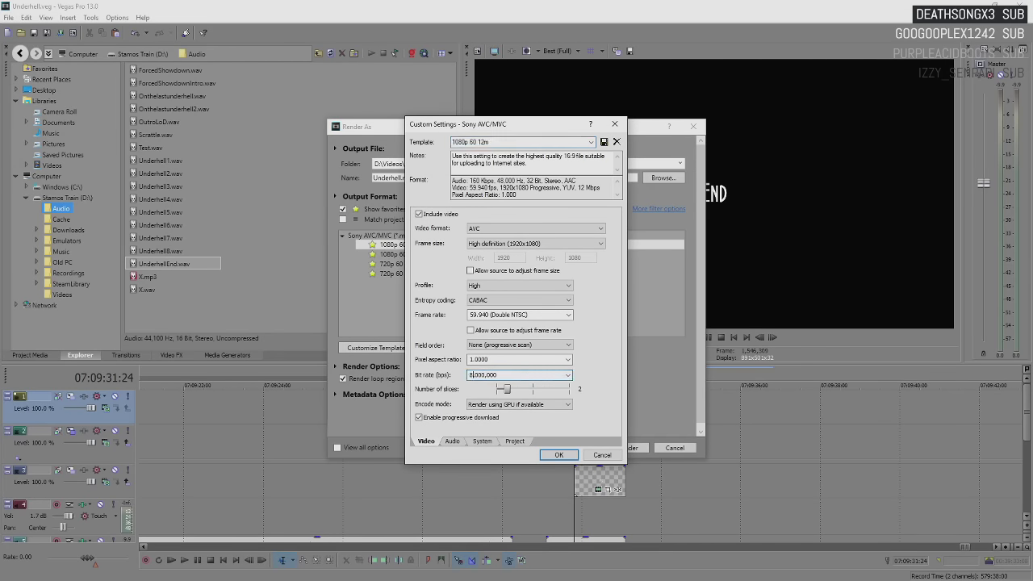
- Save the customized render settings as a template named 1080p 60 8m and check its stored values
click(488, 143)
drag(488, 143, 477, 142)
text(8)
click(603, 142)
click(558, 454)
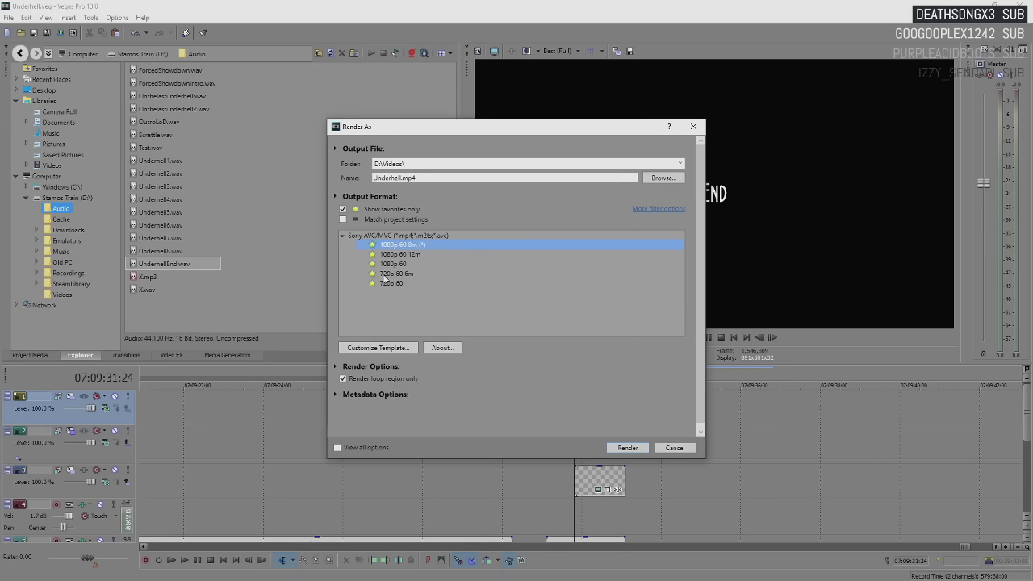
click(390, 348)
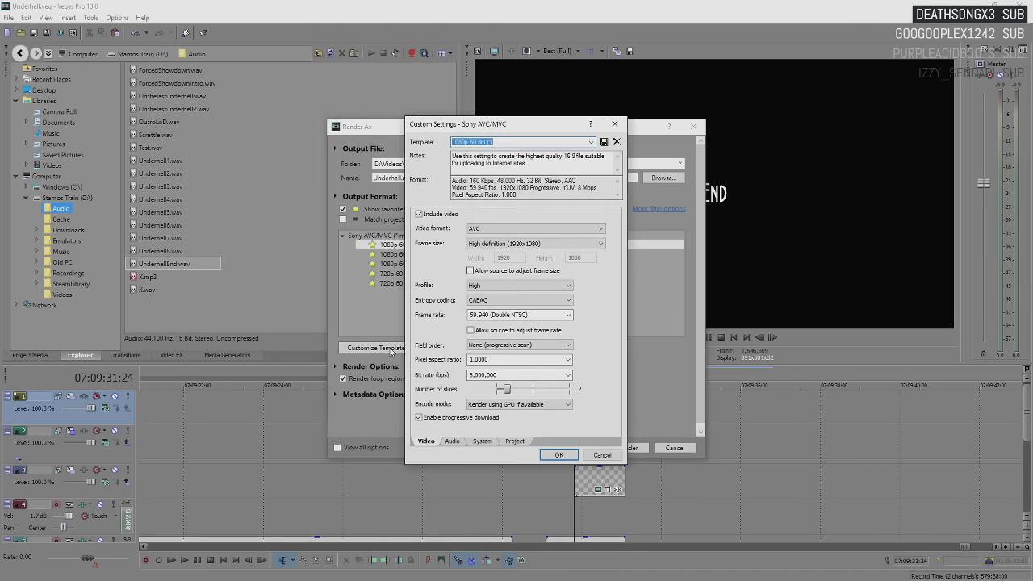
click(553, 455)
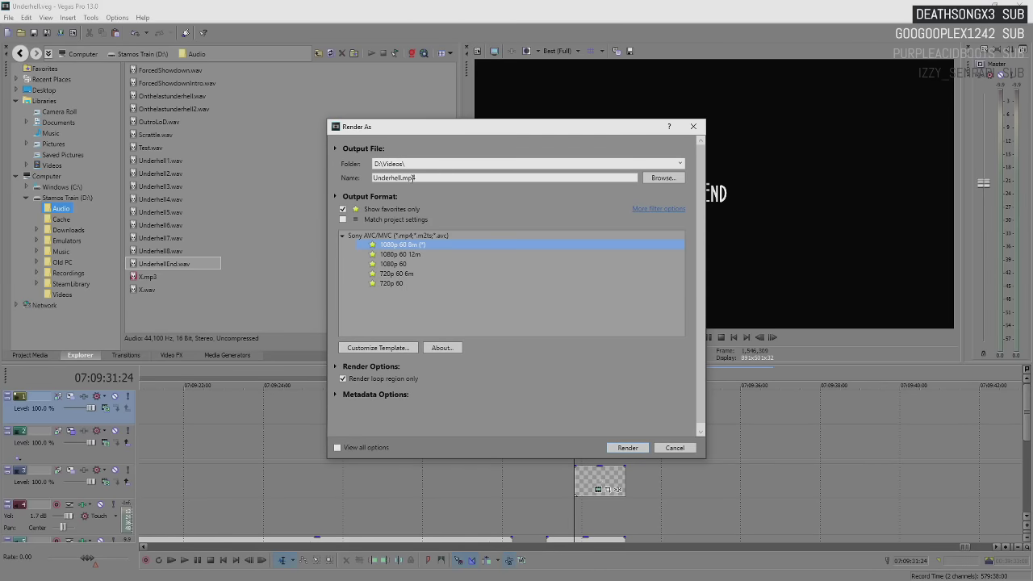
click(401, 177)
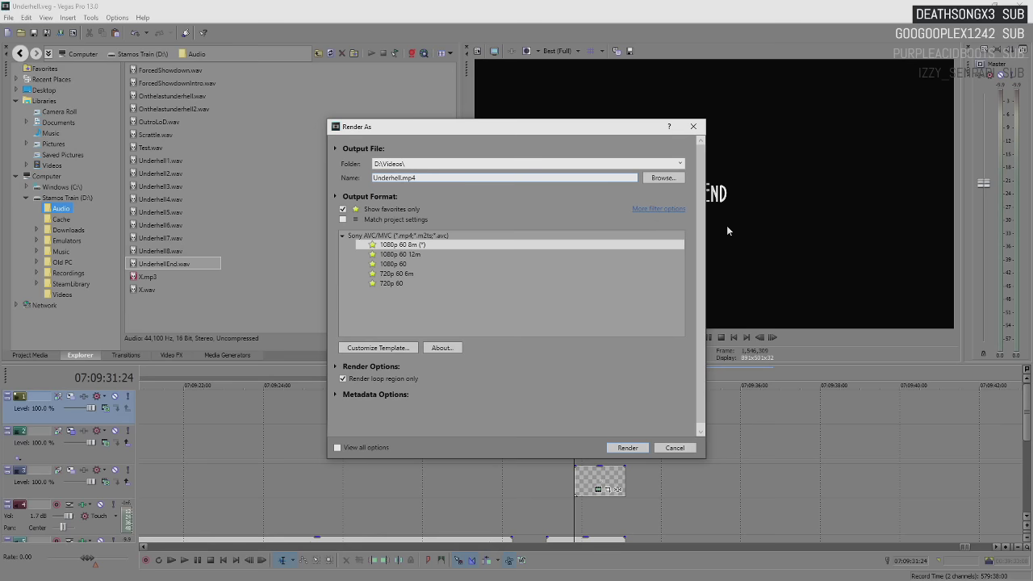
text(9)
key(Return)
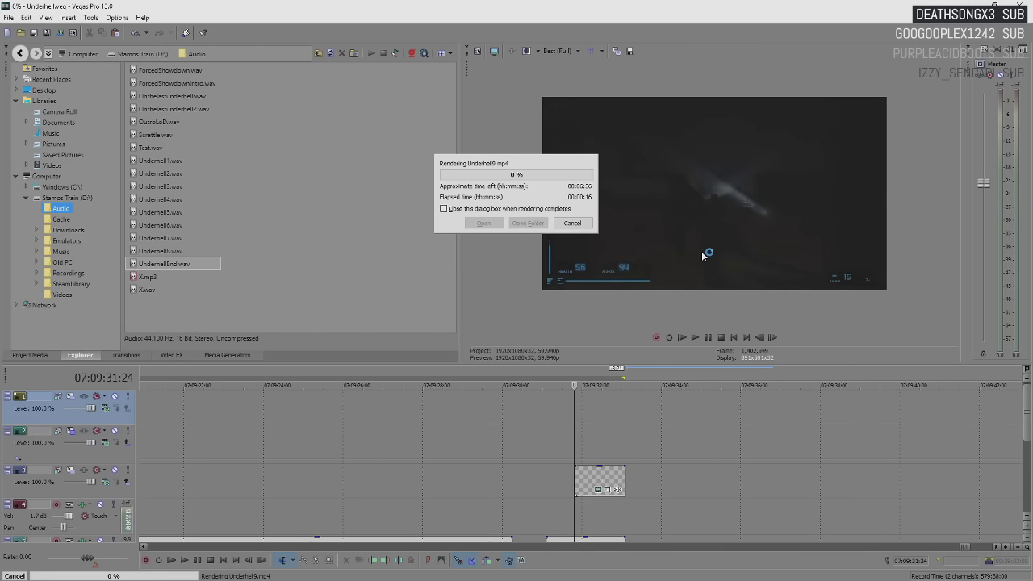
click(570, 225)
- Check the loop region's start against the final section's first gameplay clip at 06:30:01:05
click(471, 457)
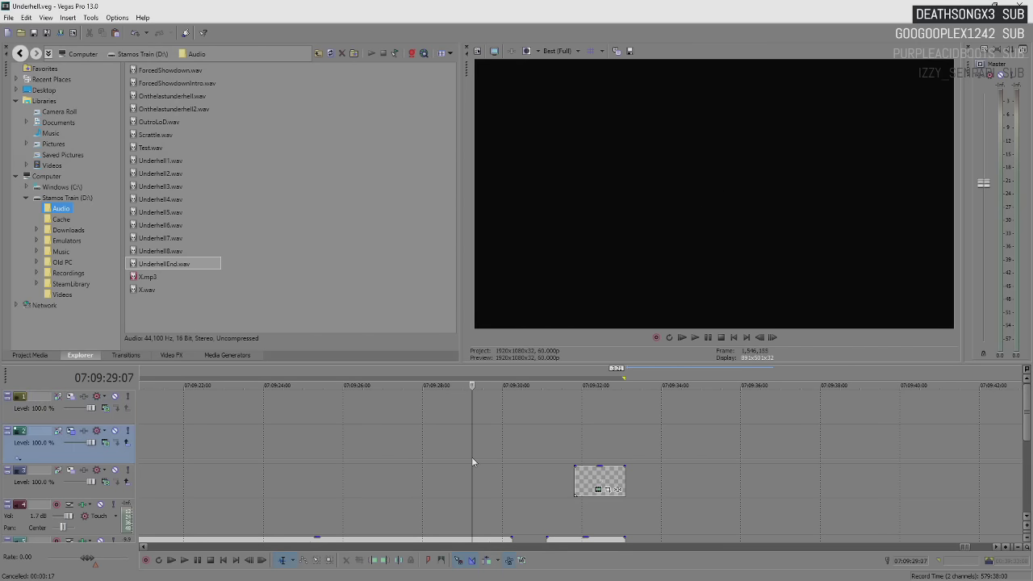
scroll(472, 457, down, 5)
scroll(504, 447, down, 6)
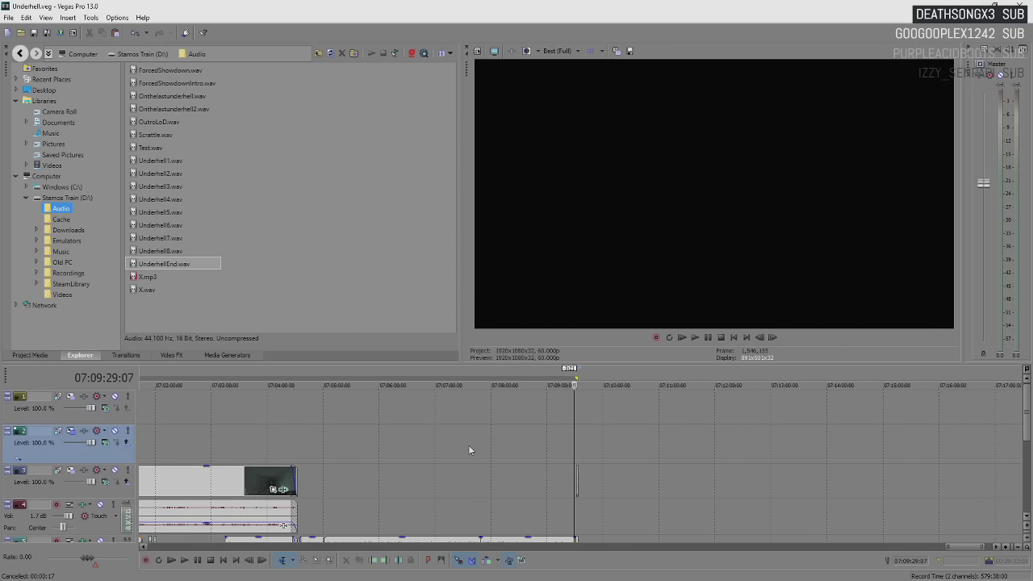
scroll(448, 443, up, 2)
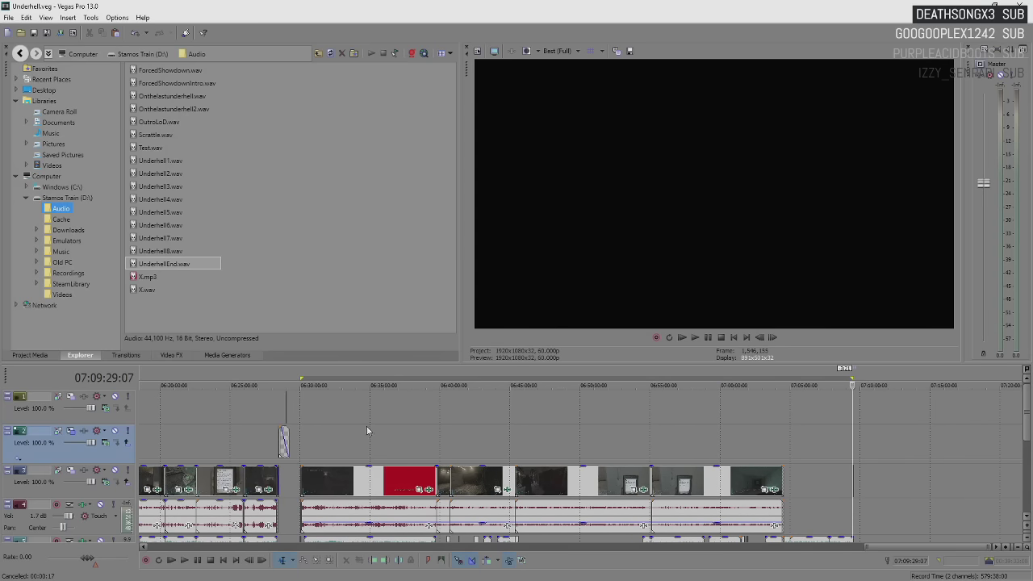
click(303, 426)
scroll(660, 462, up, 8)
scroll(660, 462, up, 4)
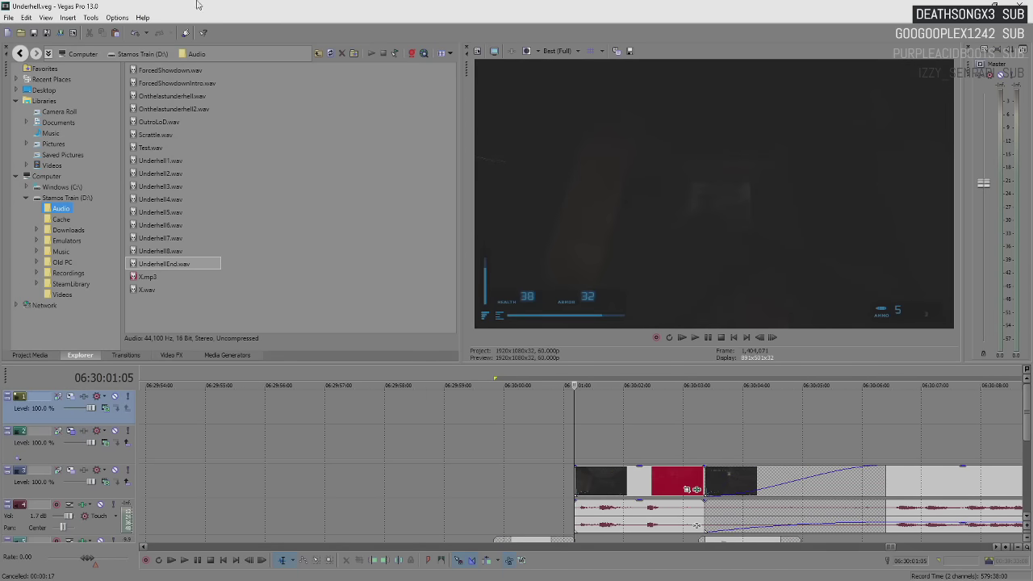
- Render only the loop region to D:\Videos as Underhell9.mp4 with the 1080p 60 8m template, and minimize the editor
click(8, 17)
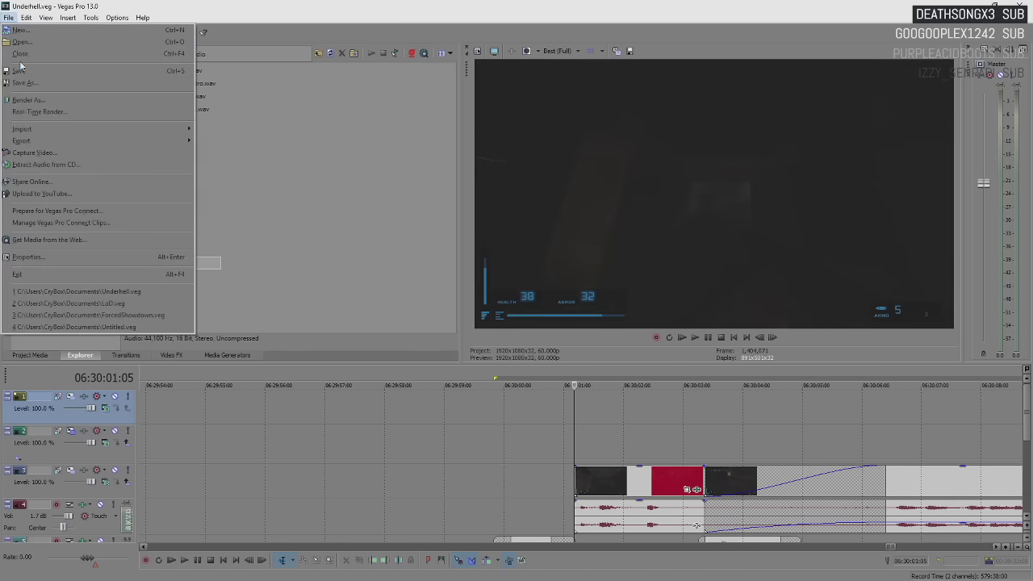
click(36, 100)
click(404, 178)
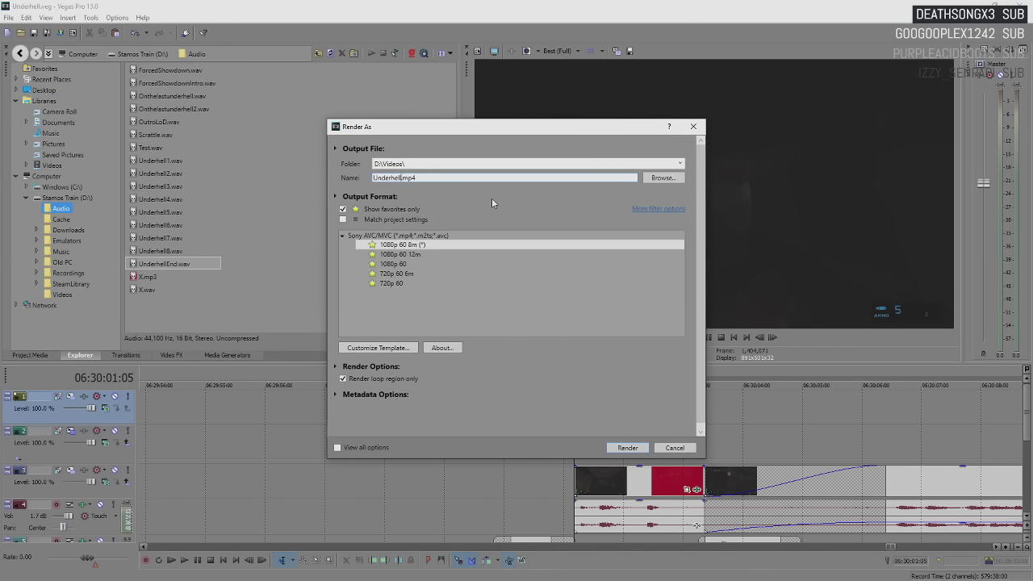
text(9)
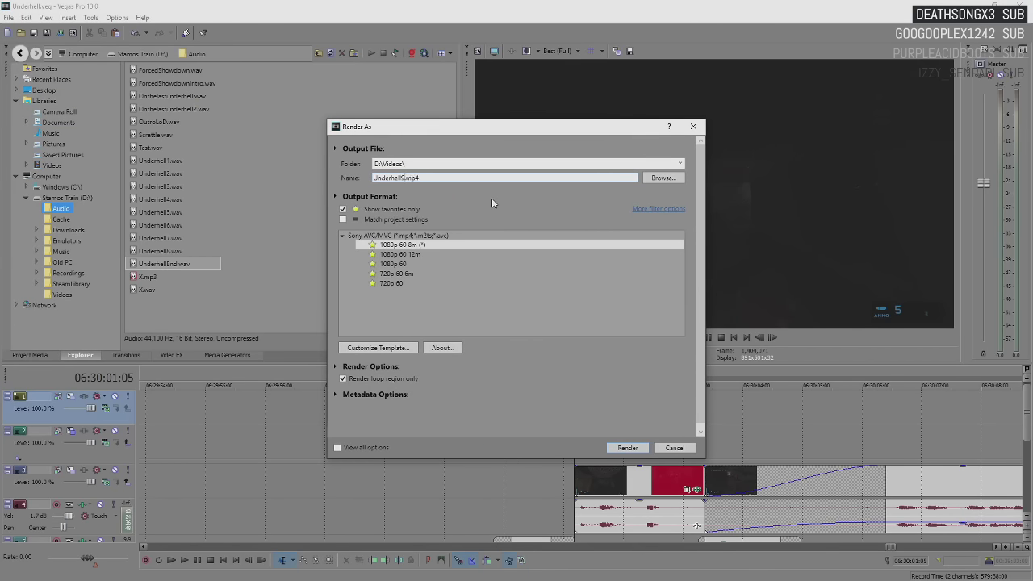
click(628, 448)
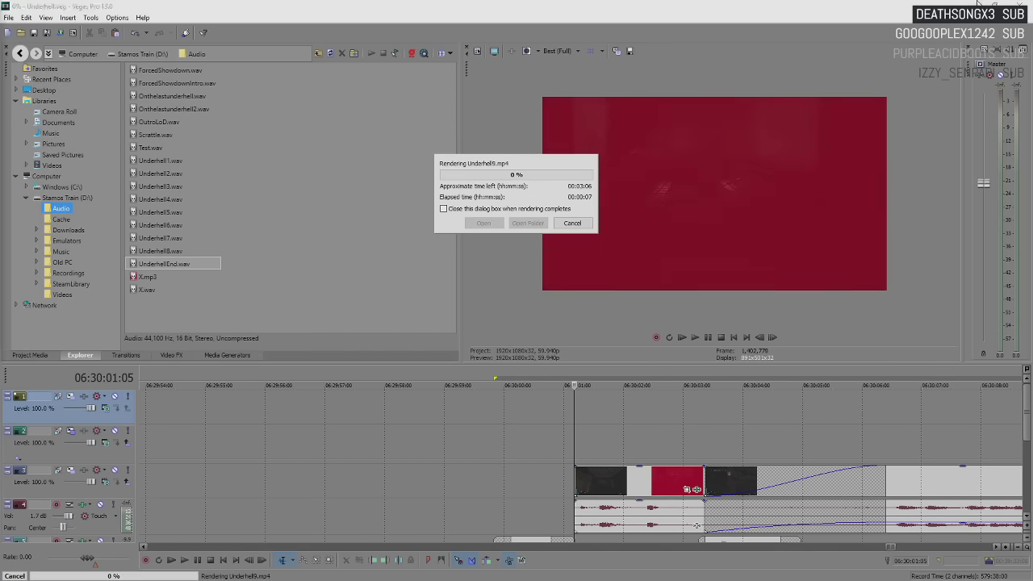
click(966, 3)
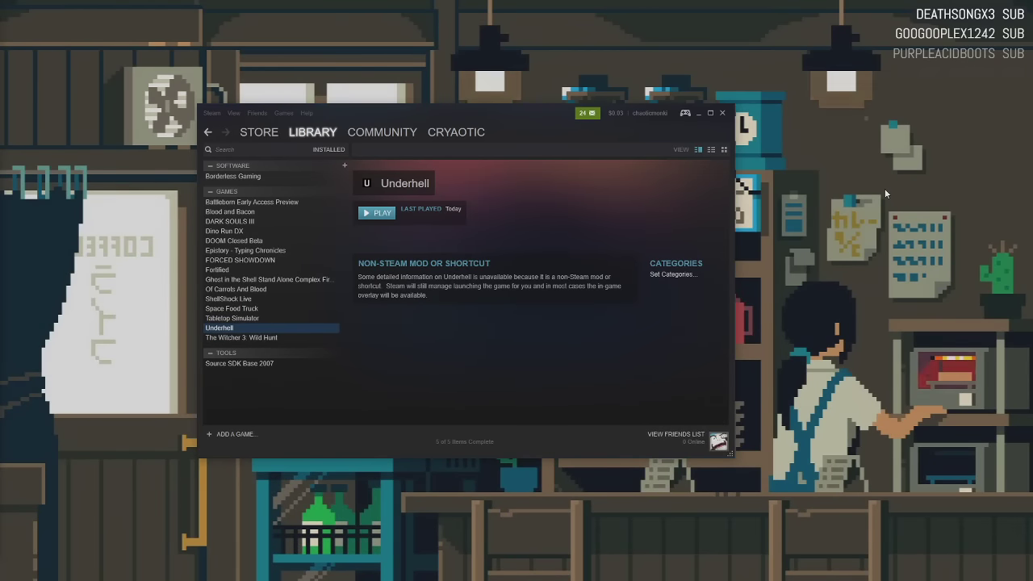
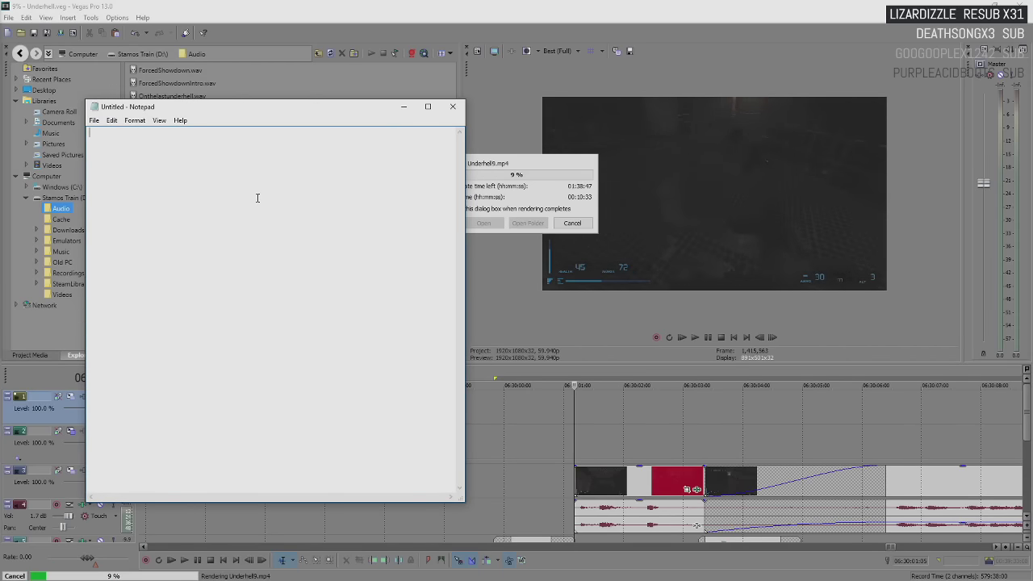
- Write "Dust: An Elysian Tail" as the first line of the empty Notepad document
text(Dus)
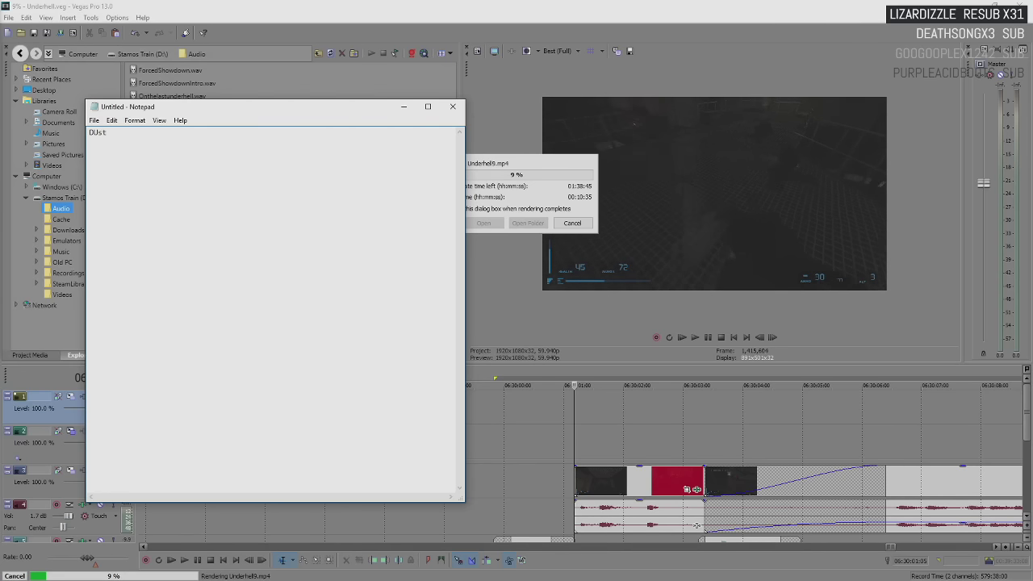
text(t: A)
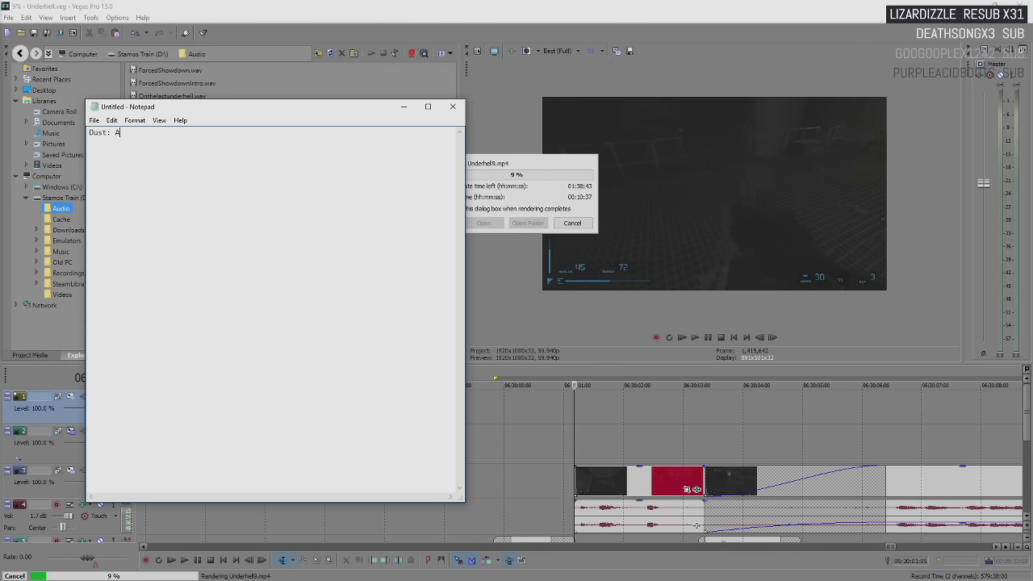
text(n Elysian Tail)
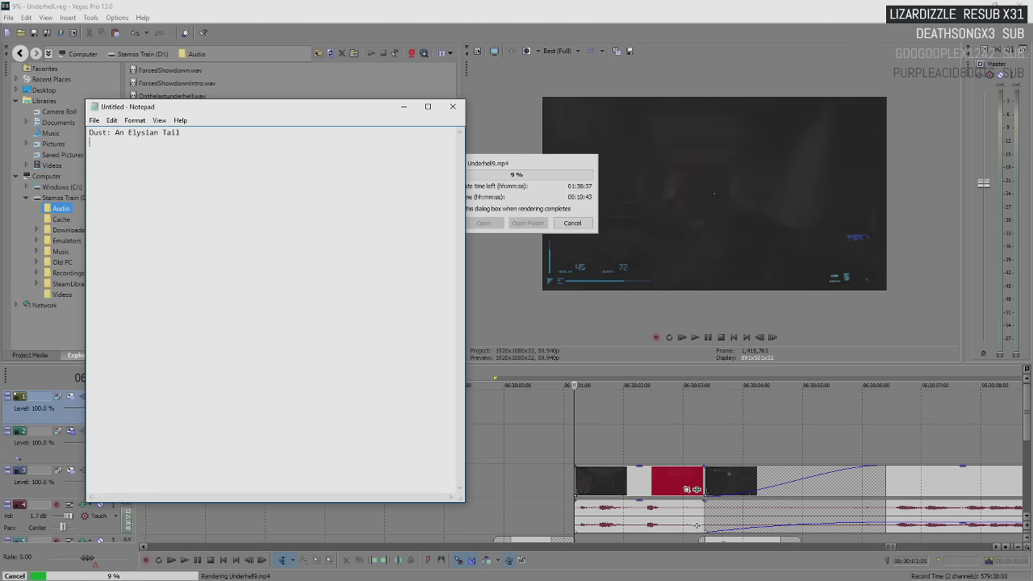
- Add Bully and Lisa on separate lines below the first game title in the Notepad list
key(Return)
text(Bul)
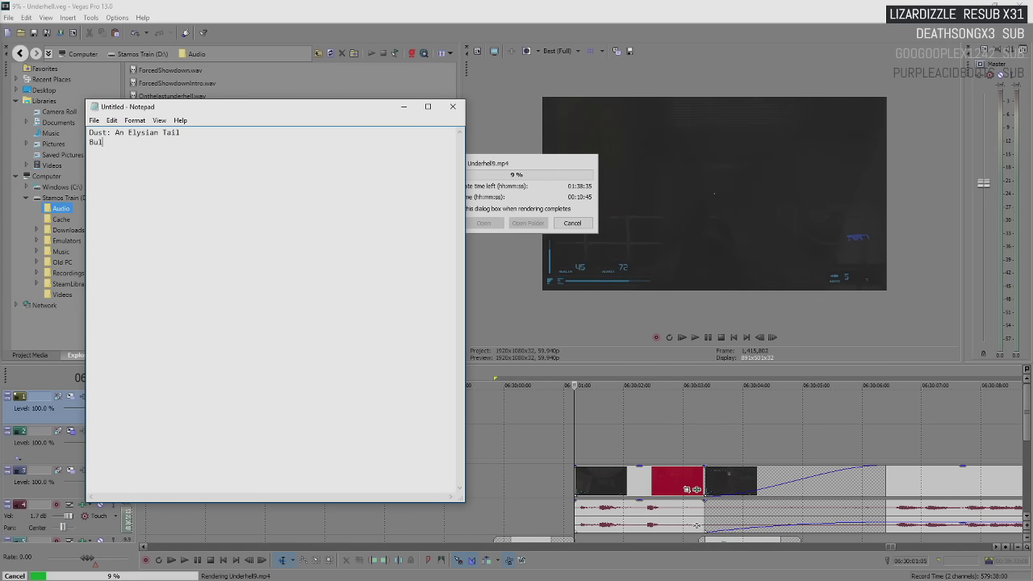
text(ly)
key(Return)
text(Lisa)
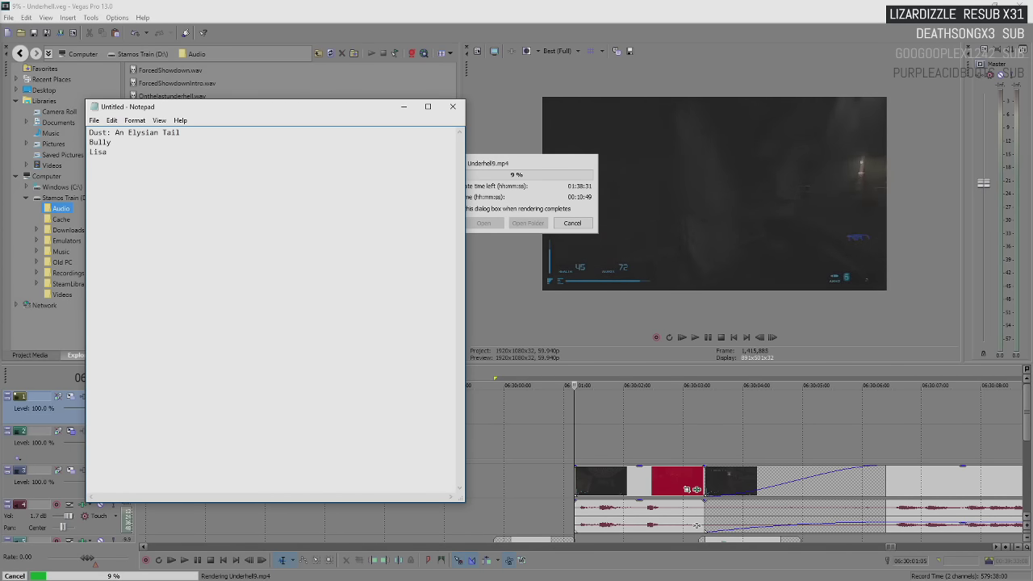
key(Return)
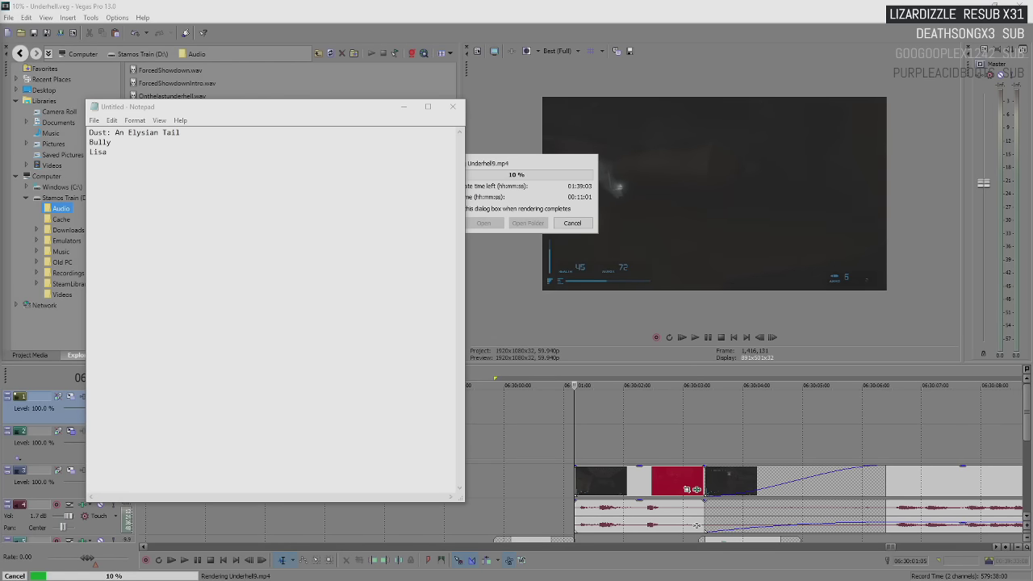
click(335, 217)
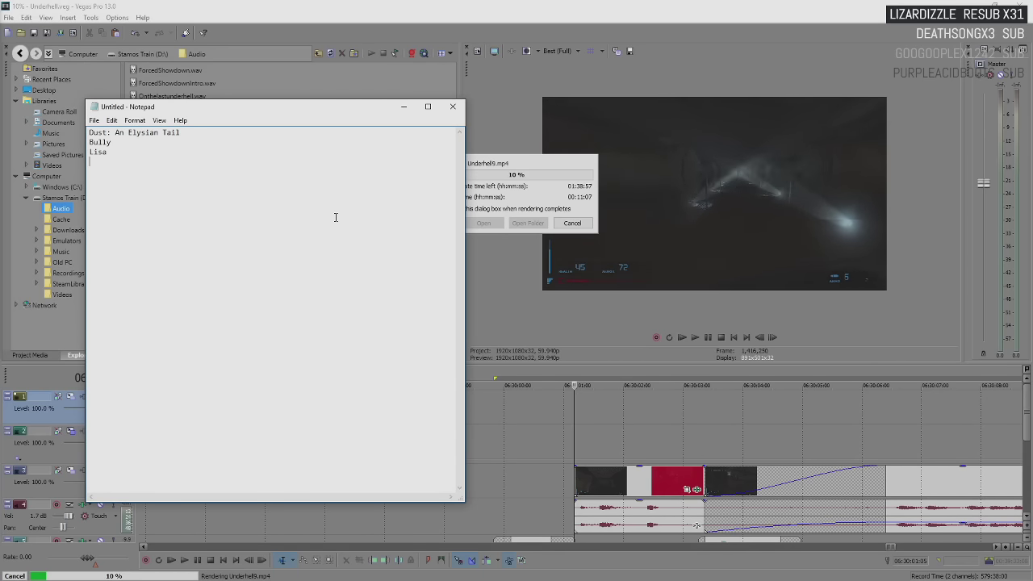
text(J)
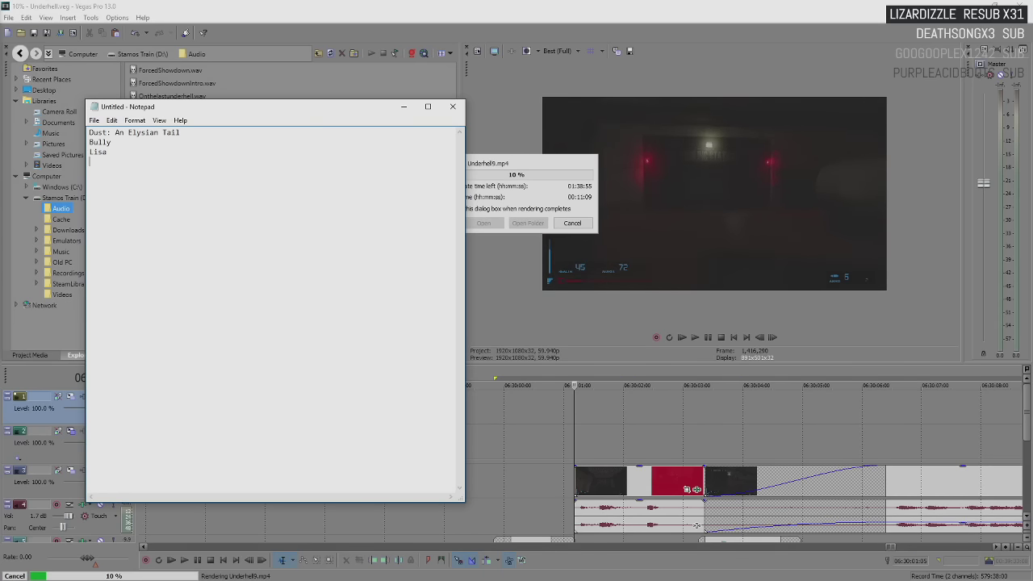
text(ack and Da)
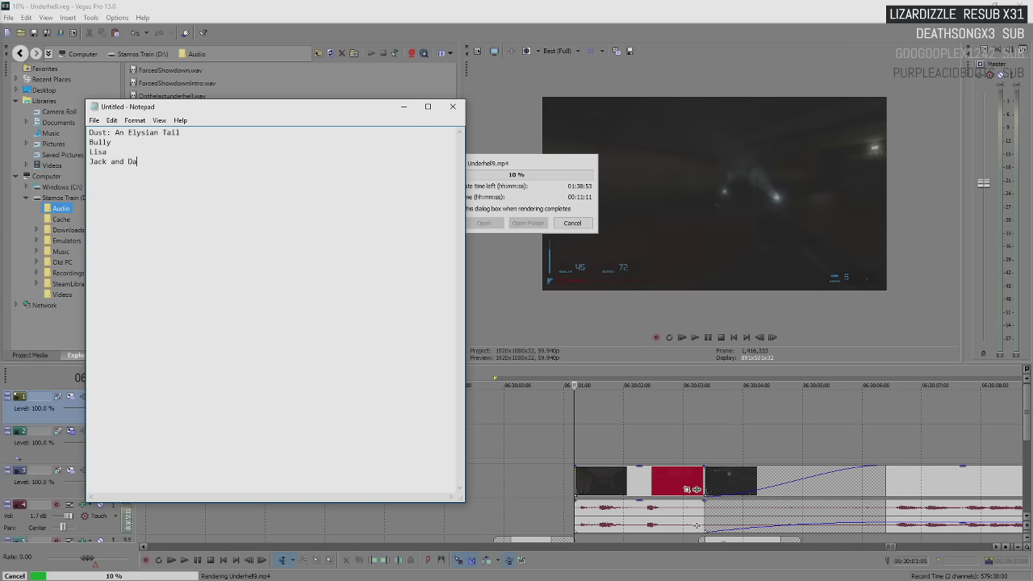
text(xter)
key(Return)
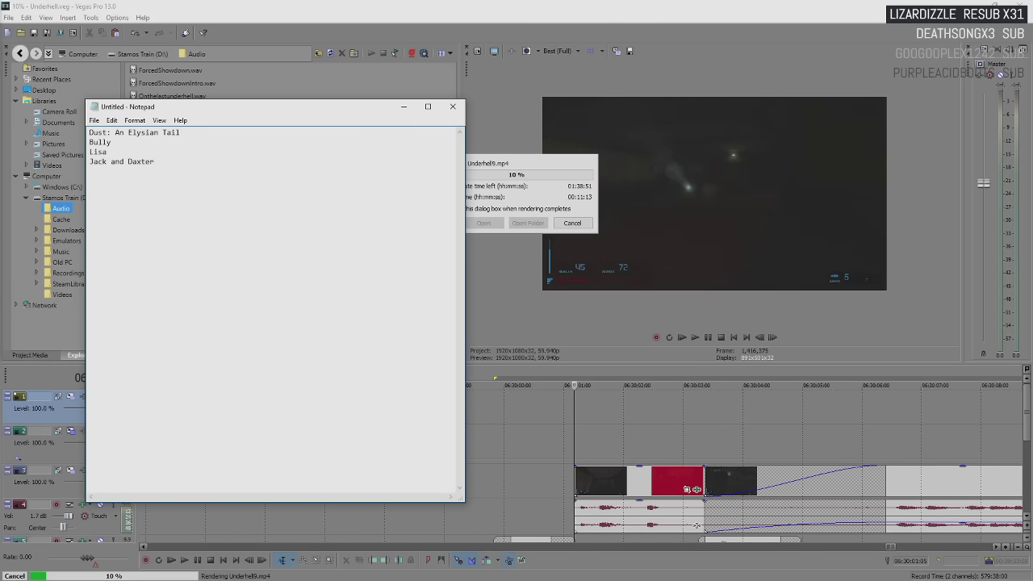
key(BackSpace)
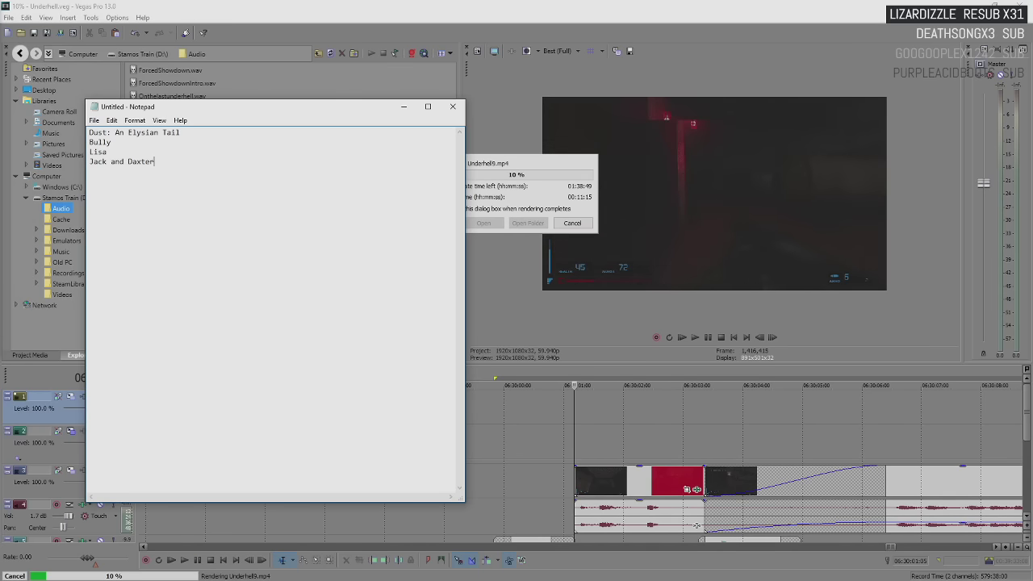
key(BackSpace)
key(BackSpace)
key(BackSpace)
key(BackSpace)
key(BackSpace)
key(BackSpace)
key(BackSpace)
key(BackSpace)
key(BackSpace)
key(BackSpace)
key(BackSpace)
key(BackSpace)
key(BackSpace)
key(BackSpace)
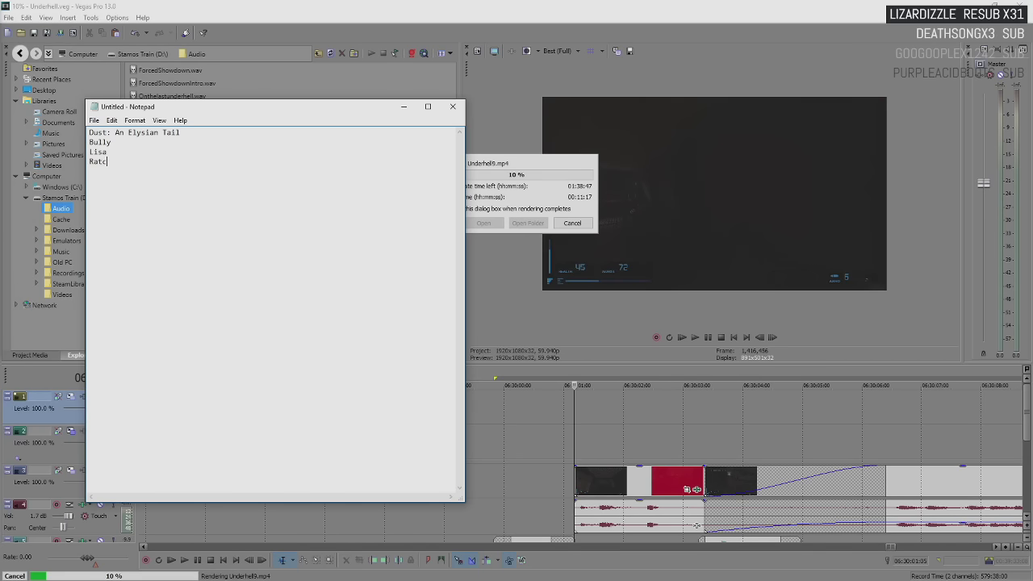
- Add Ratchet and Clank and Dark Souls 3 on separate lines below Lisa in the list
text(Ratchet and Clank)
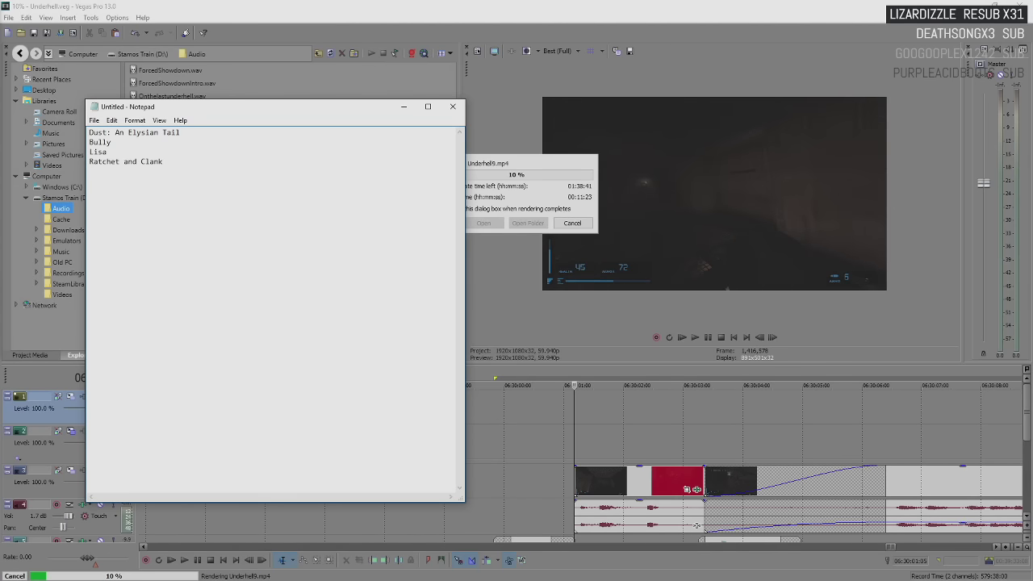
key(Return)
text(Dark Sou)
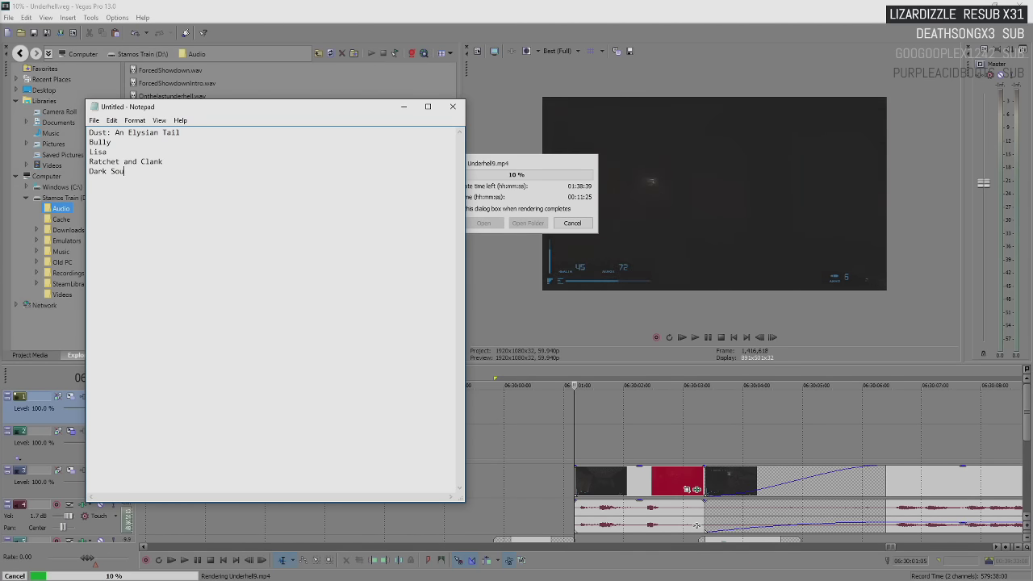
text(ls 3)
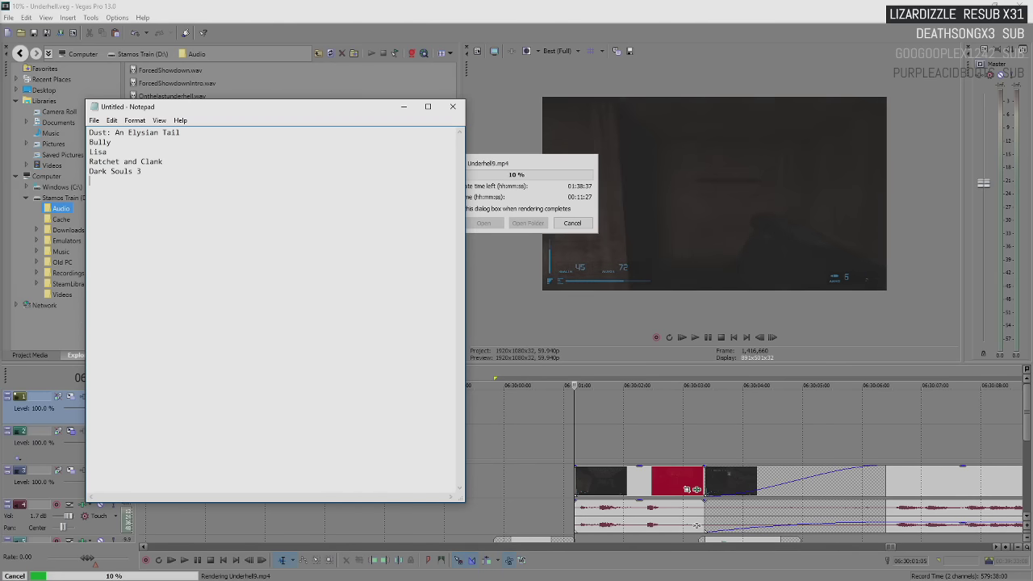
key(Return)
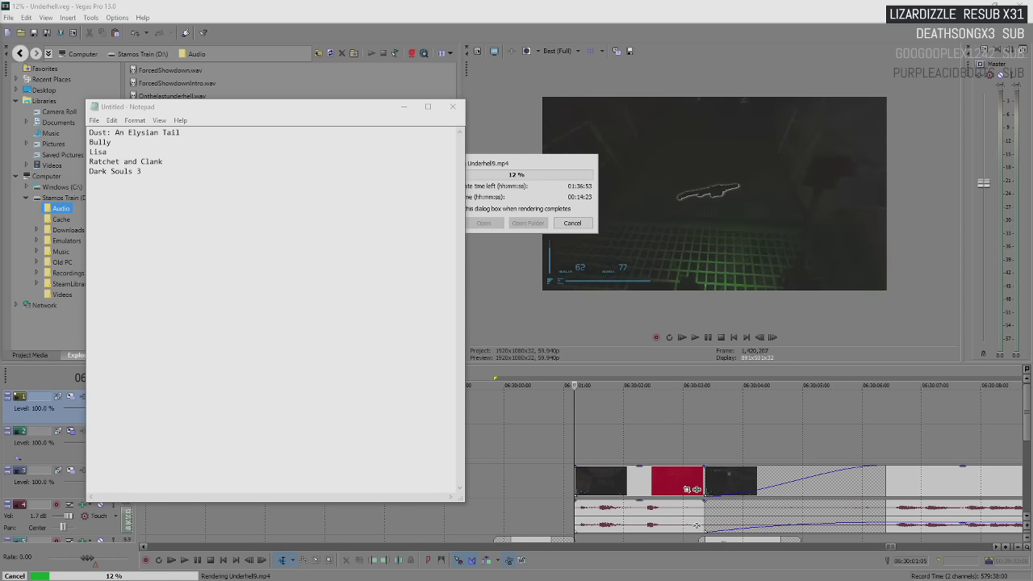
- Switch to the browser to view Dust: An Elysian Tail's completion times on HowLongToBeat, and return to Notepad
key(alt+Tab)
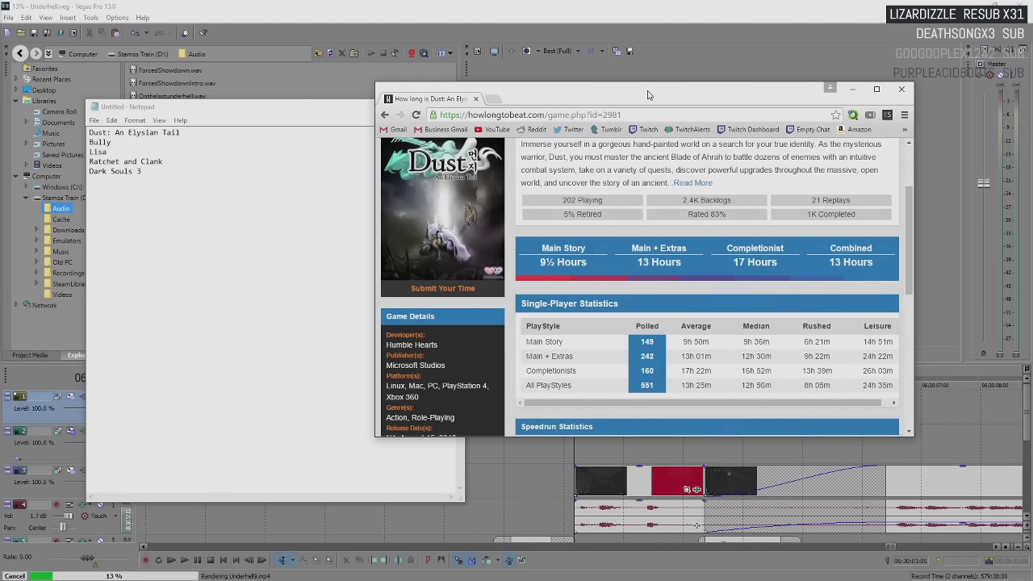
click(852, 89)
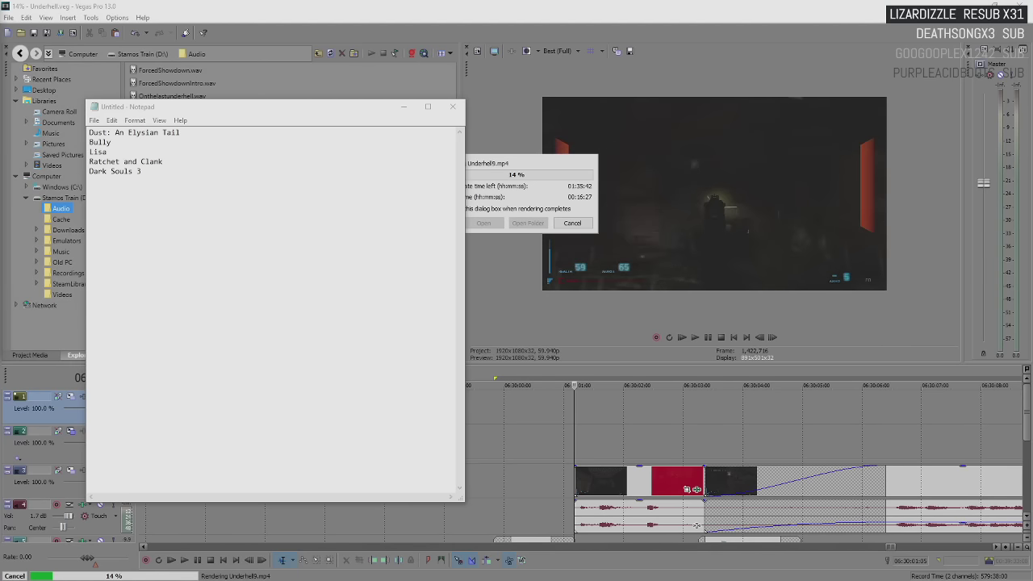
click(202, 226)
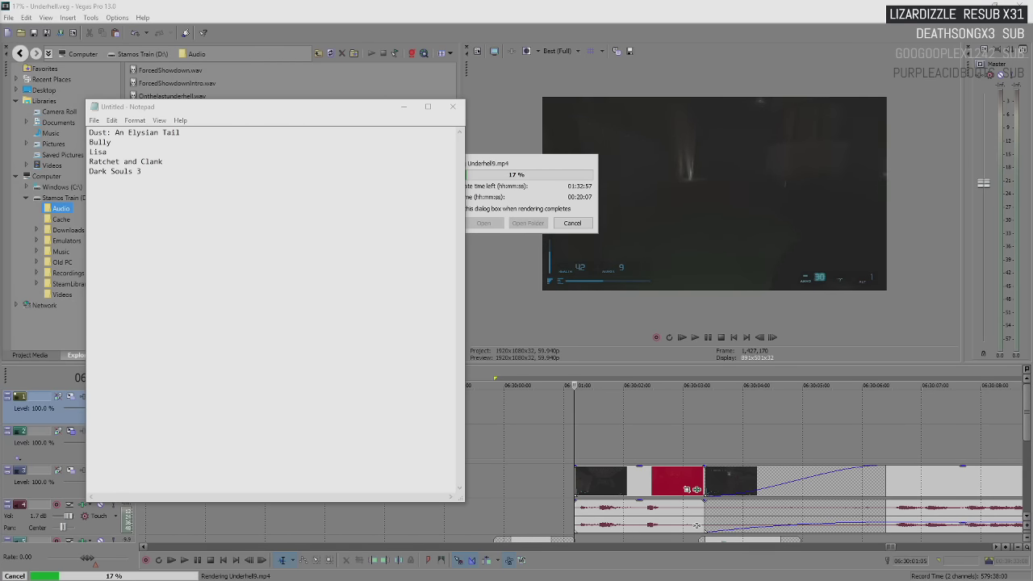
- Switch to the browser, examine the Moemon Emerald page's description and screenshots on nicoblog.org, and minimize the window
key(alt+Tab)
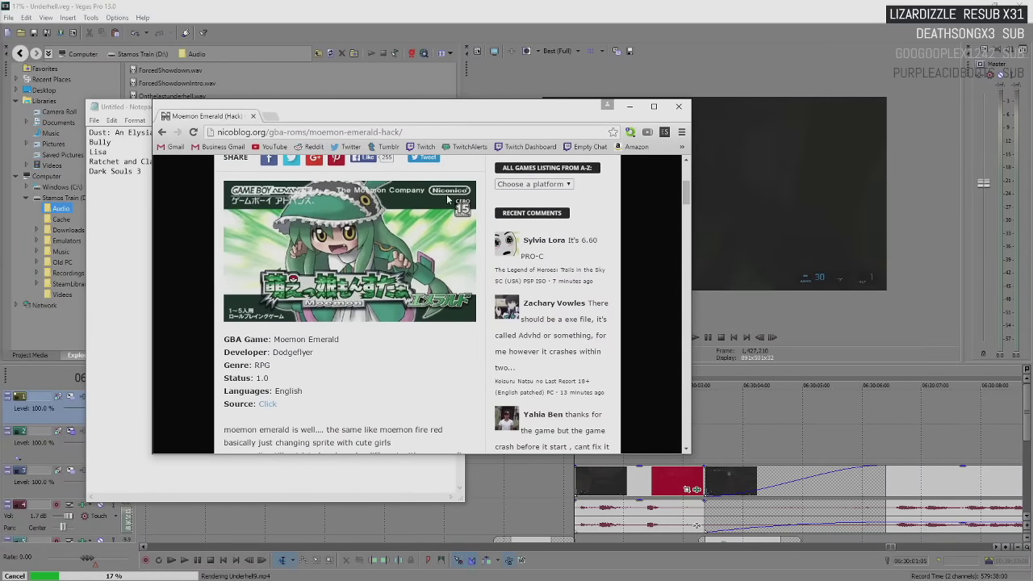
scroll(352, 321, down, 5)
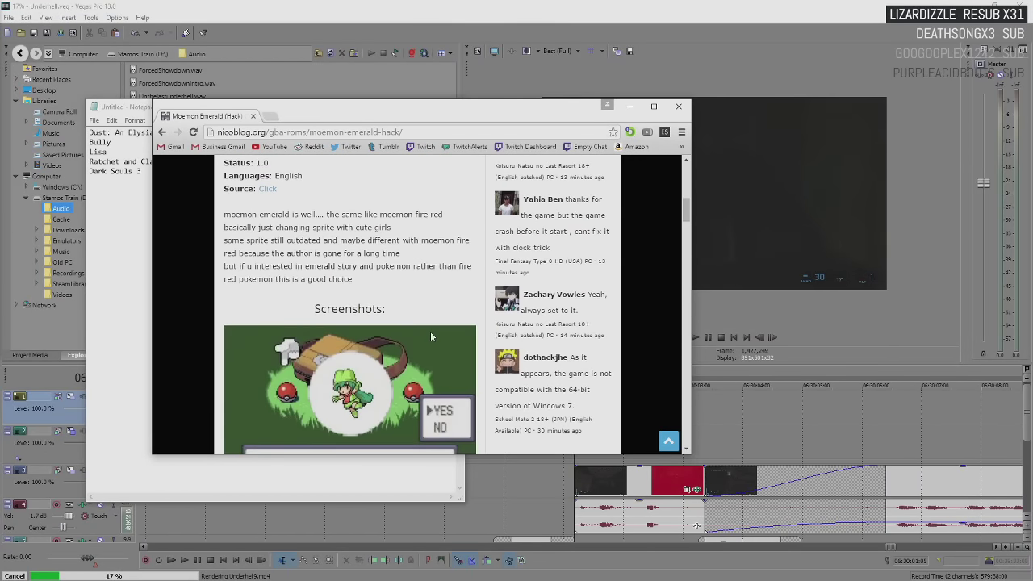
scroll(484, 373, down, 1)
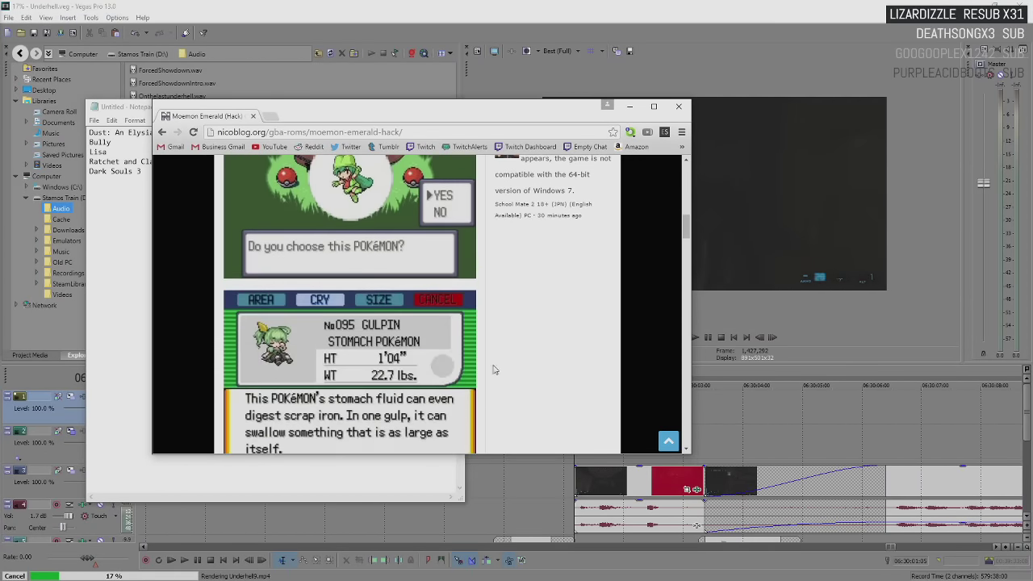
scroll(498, 368, down, 2)
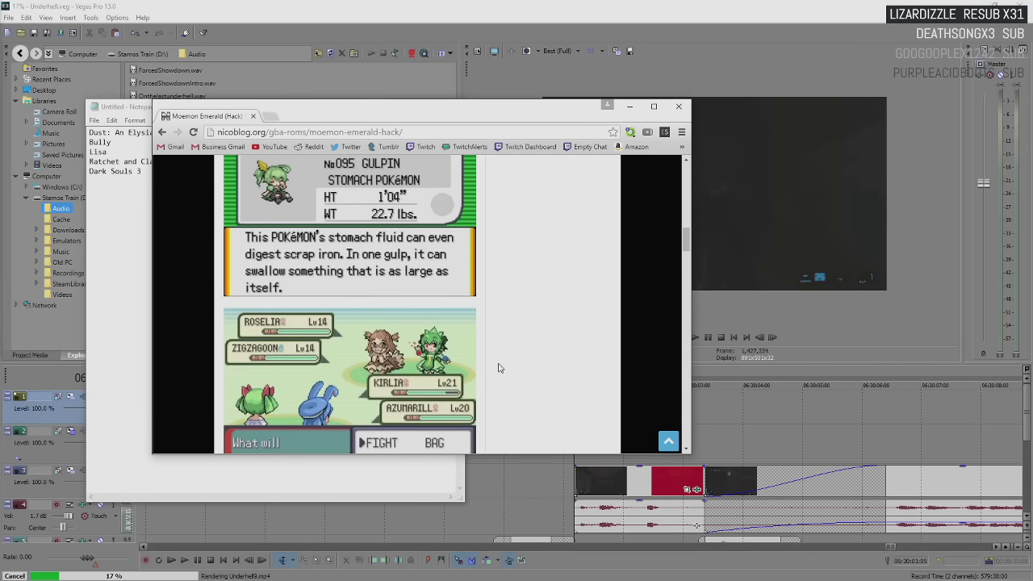
scroll(498, 368, down, 2)
scroll(497, 367, down, 1)
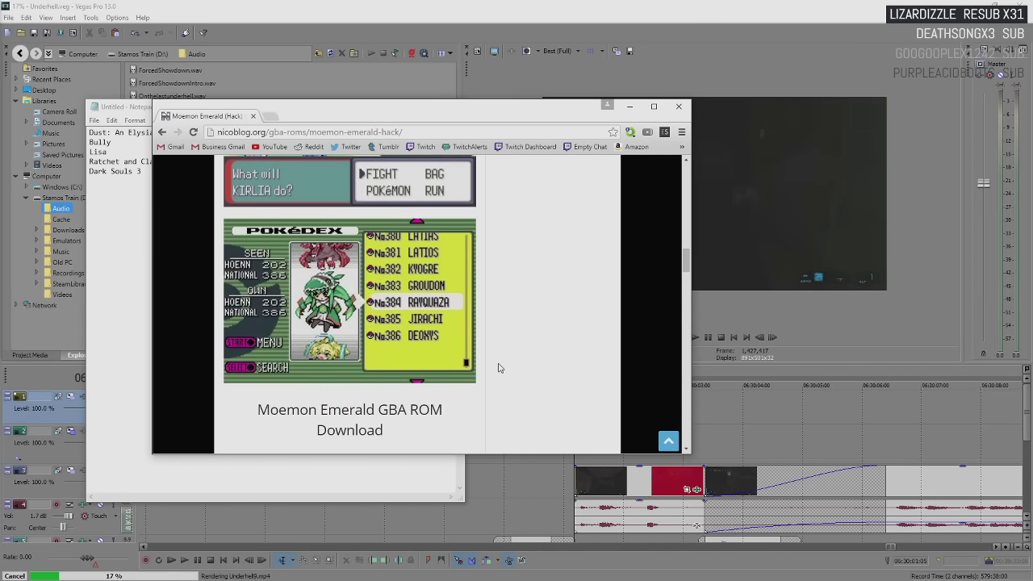
scroll(498, 368, down, 10)
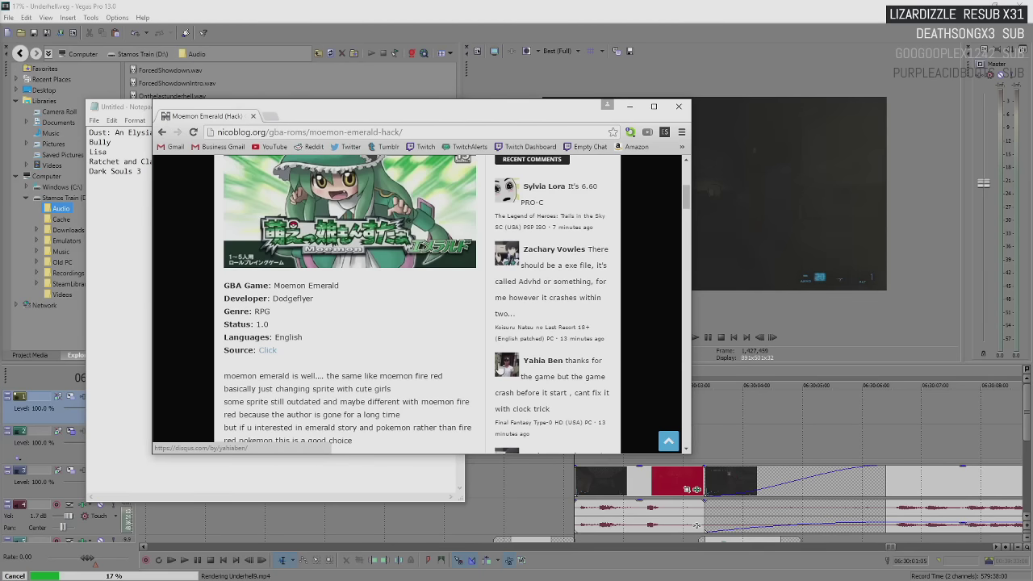
scroll(498, 368, down, 3)
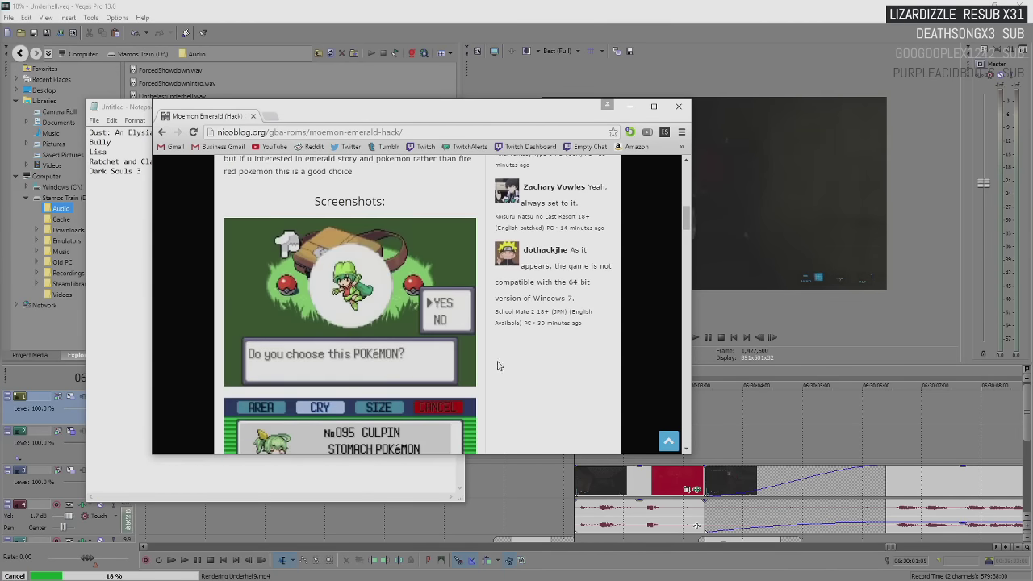
click(630, 106)
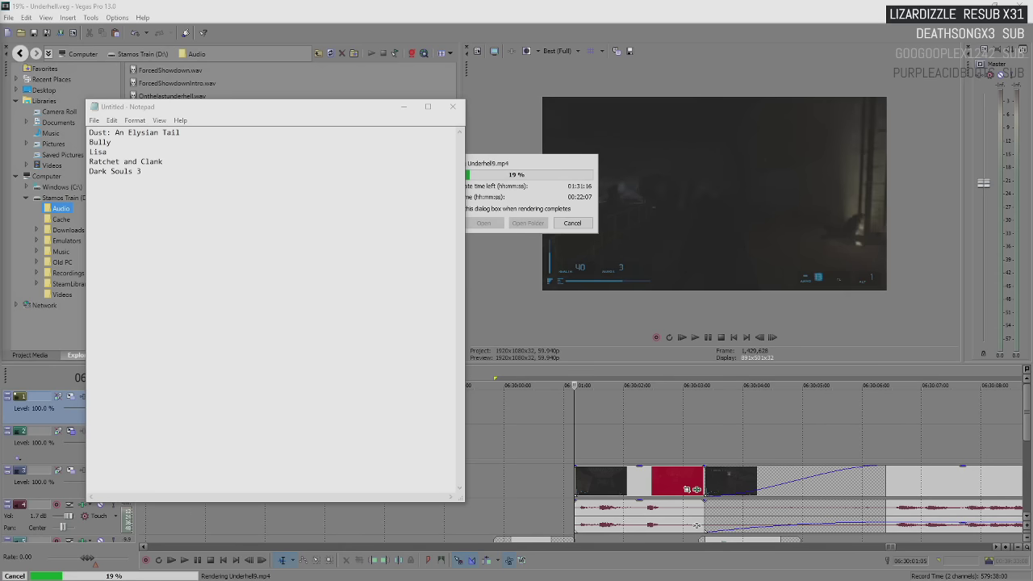
- Add Odin Sphere on a new line below Dark Souls 3 in the Notepad list
click(269, 301)
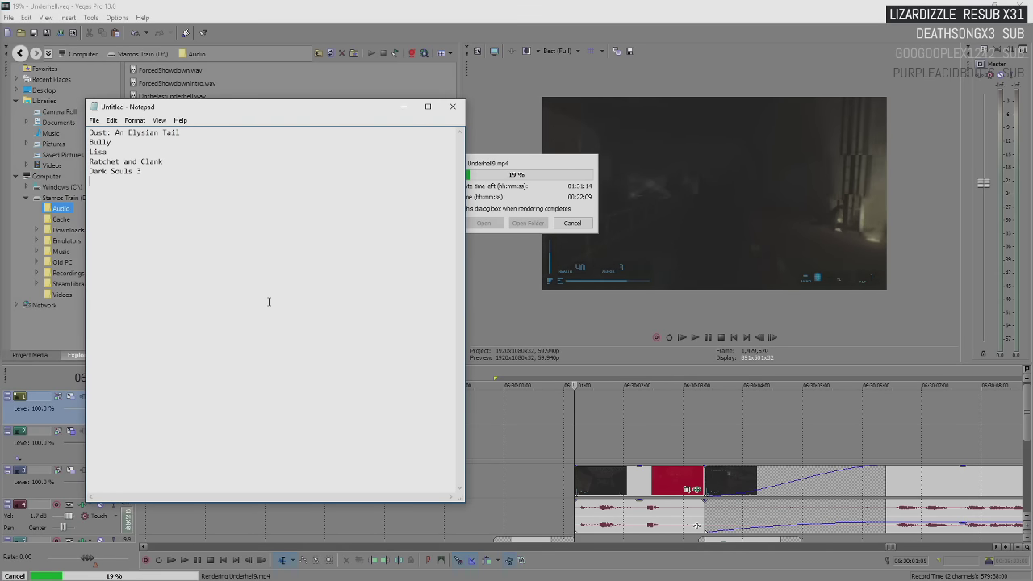
text(Odin Sphere)
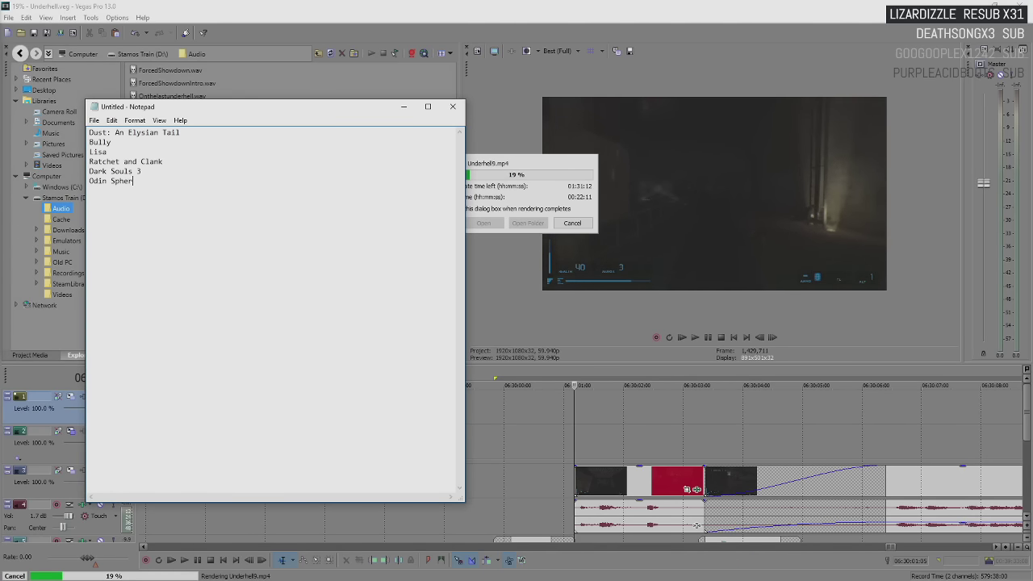
key(Return)
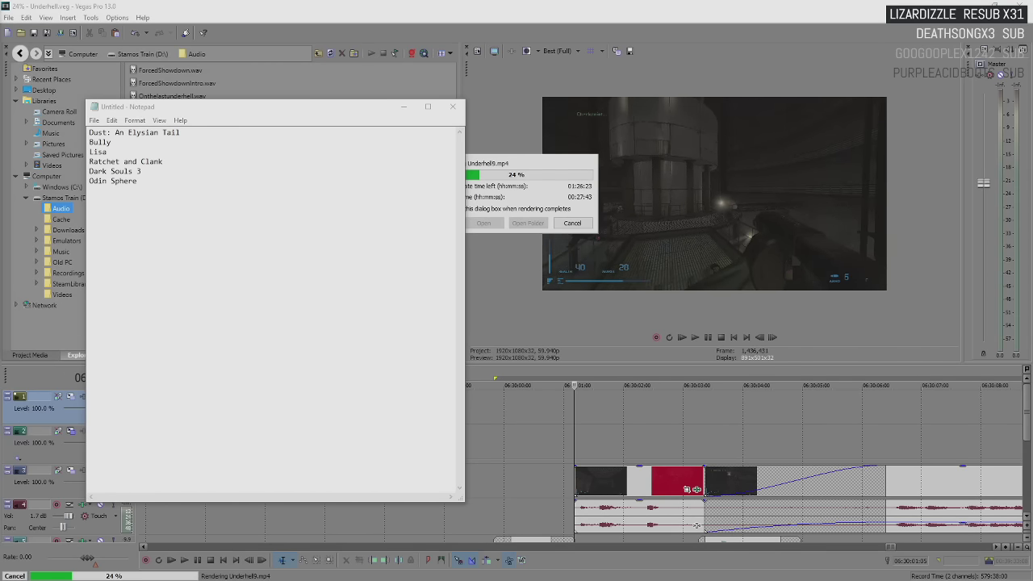
- Switch to Toren's Steam store page in the browser, watch the game's trailer in full screen, and leave full screen
key(alt+Tab)
drag(101, 141, 275, 117)
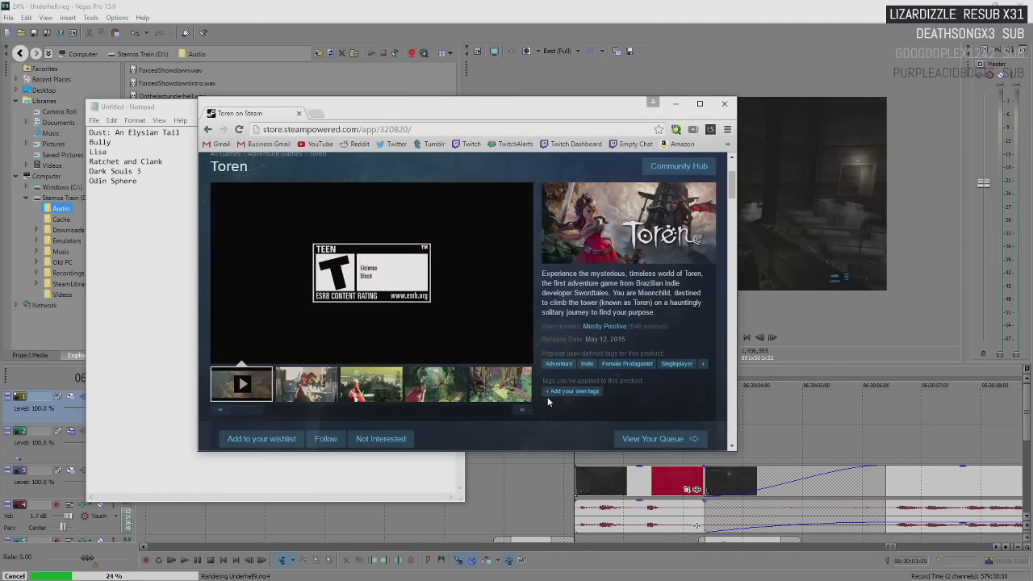
click(524, 354)
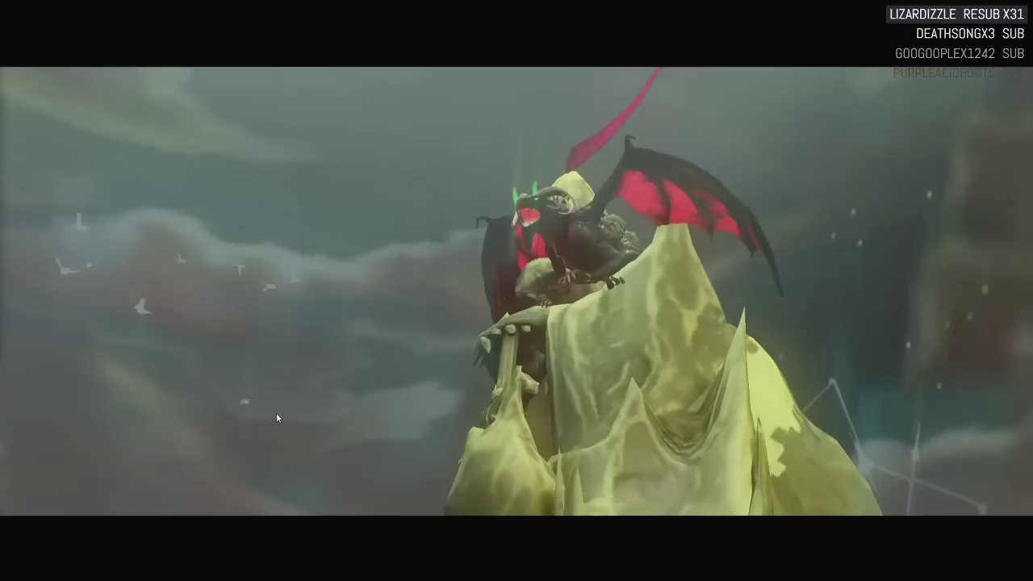
mouse_move(357, 467)
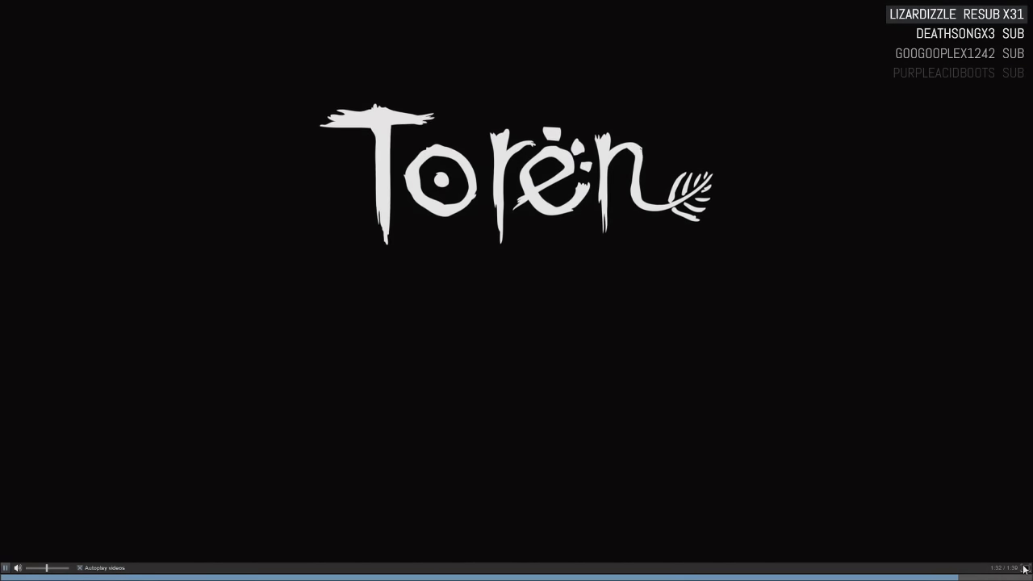
click(1025, 565)
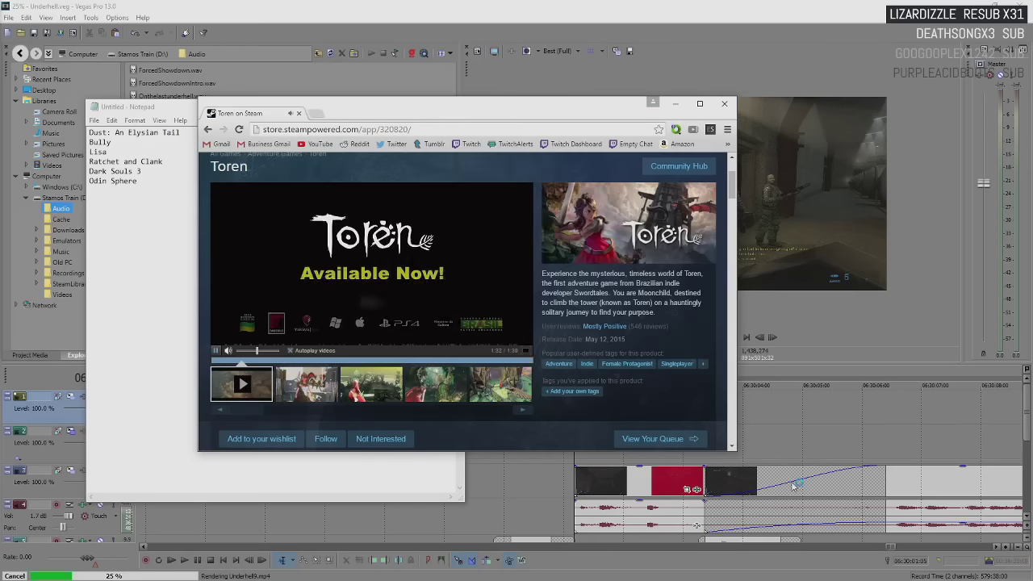
- View Toren's store screenshots and examine the page's description, player data, system requirements and performance survey
click(380, 388)
click(452, 386)
click(515, 388)
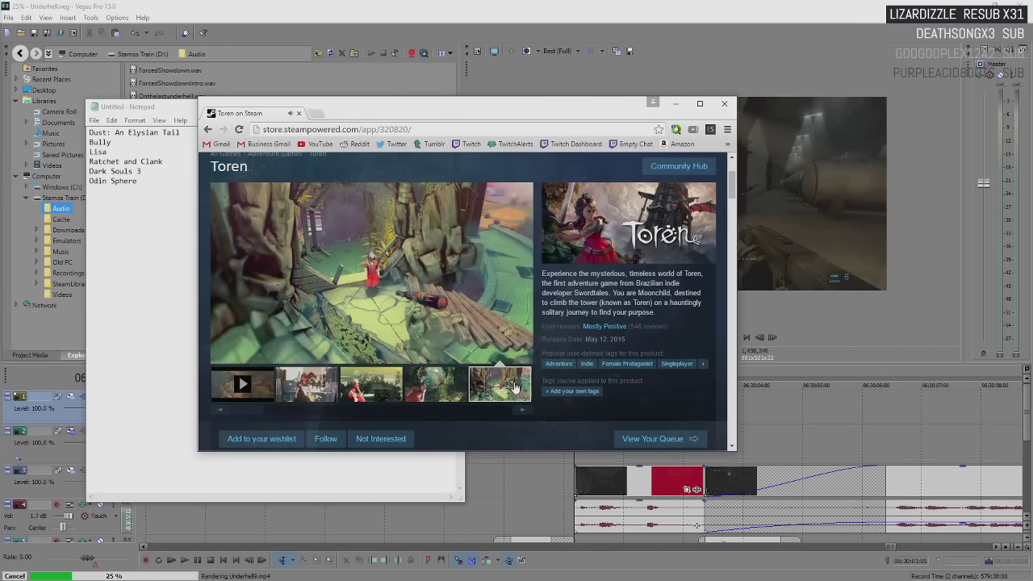
scroll(514, 388, down, 1)
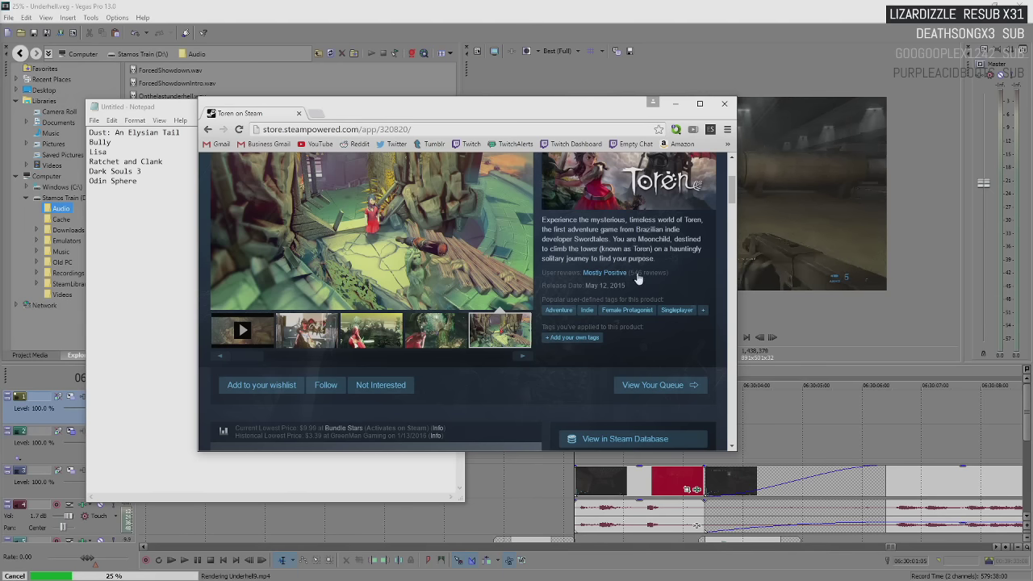
scroll(561, 345, down, 10)
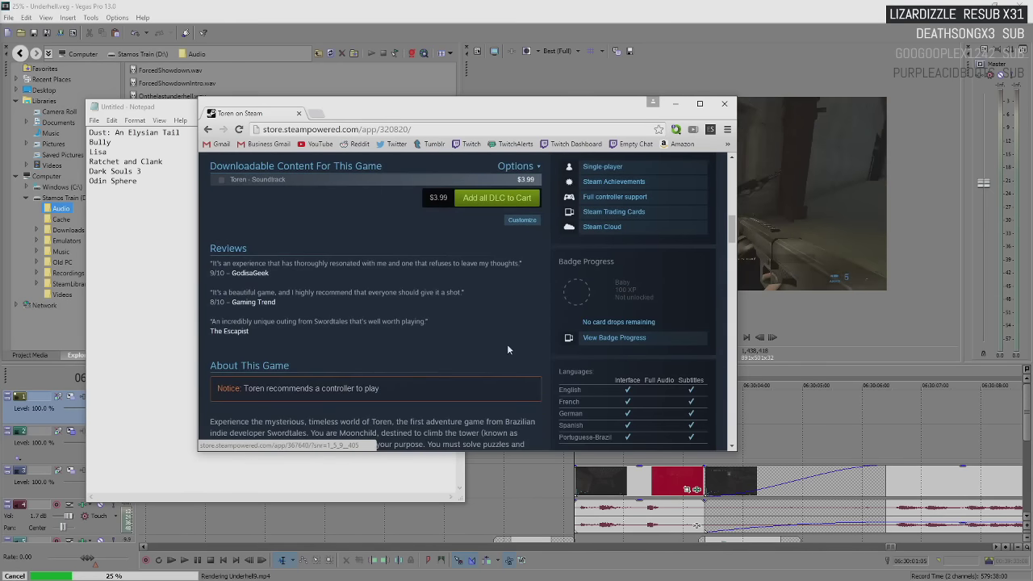
scroll(507, 349, down, 3)
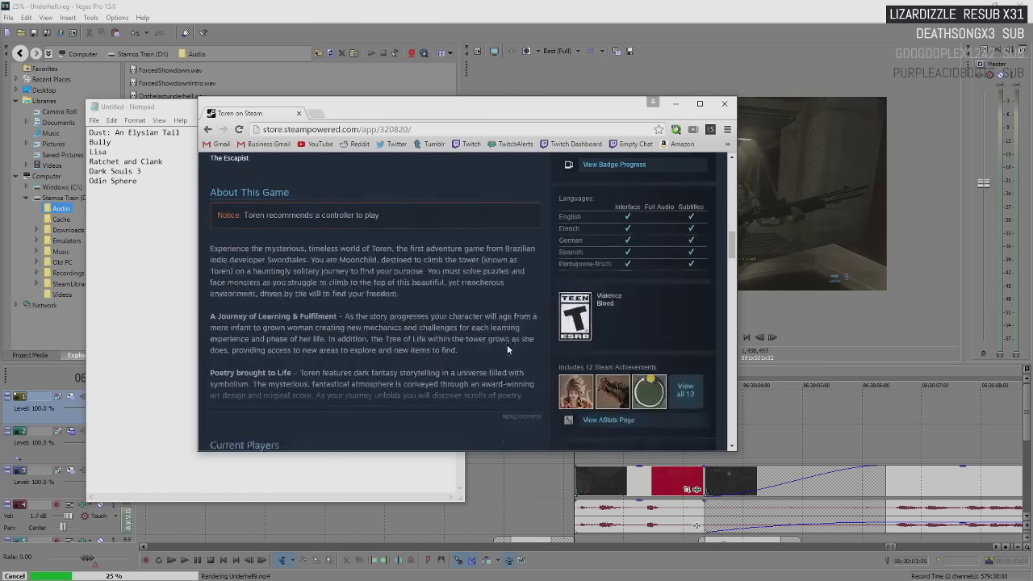
scroll(506, 350, down, 2)
scroll(507, 349, down, 2)
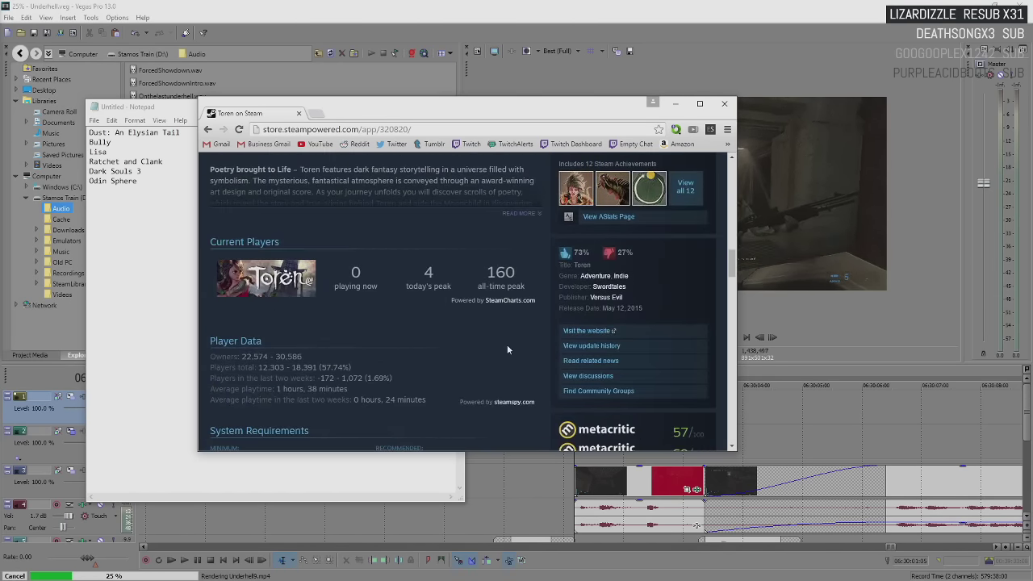
scroll(508, 348, down, 3)
scroll(507, 349, down, 2)
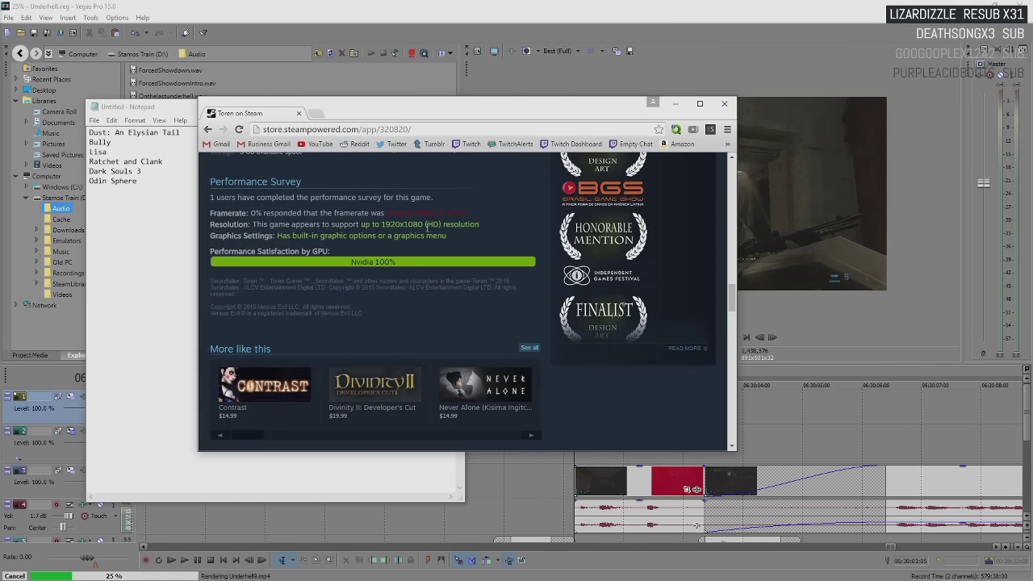
- Examine Toren's helpful customer reviews on Steam, expanding the top review to read it in full
scroll(442, 304, down, 3)
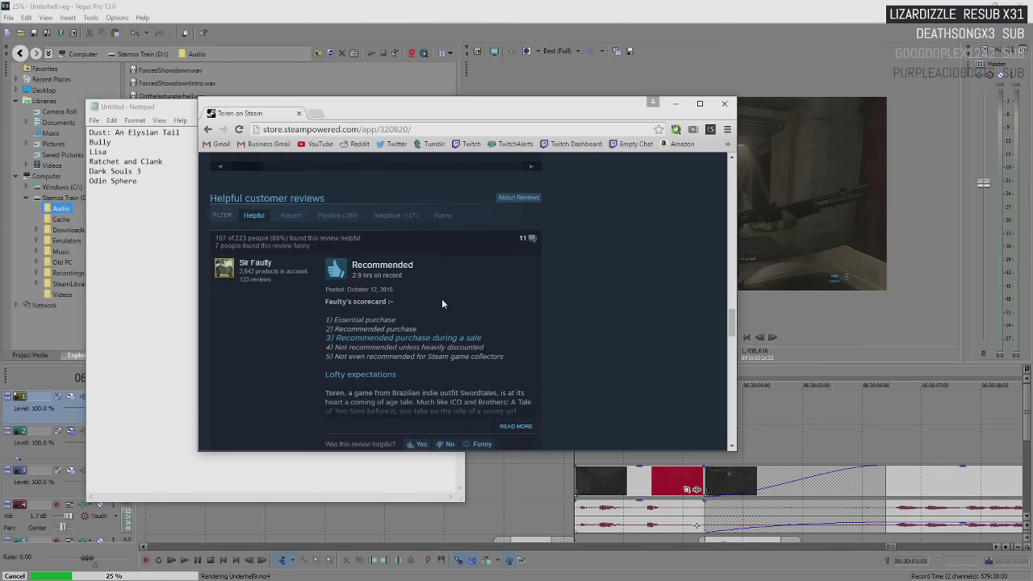
scroll(442, 303, down, 3)
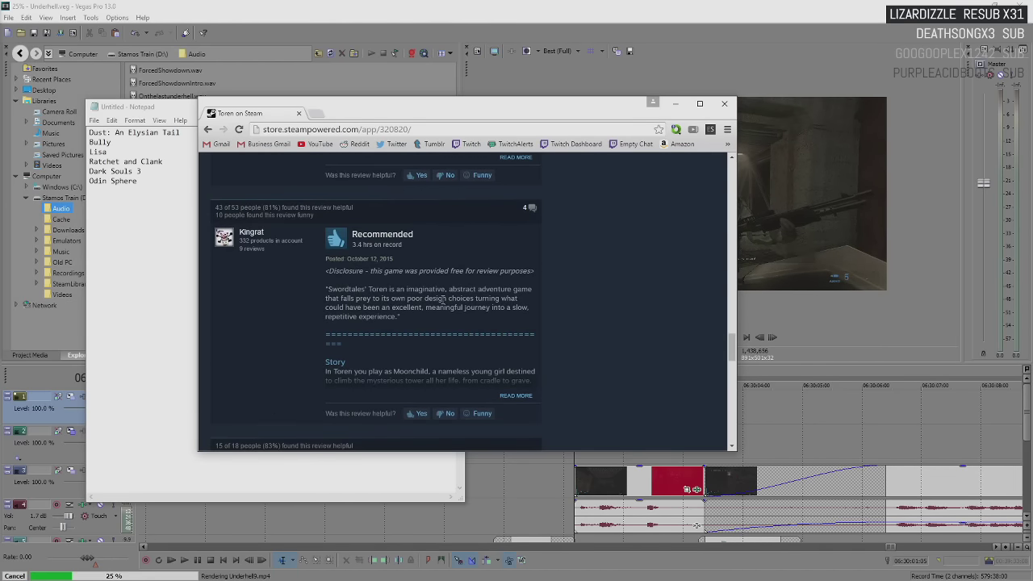
scroll(443, 299, down, 3)
scroll(442, 301, up, 5)
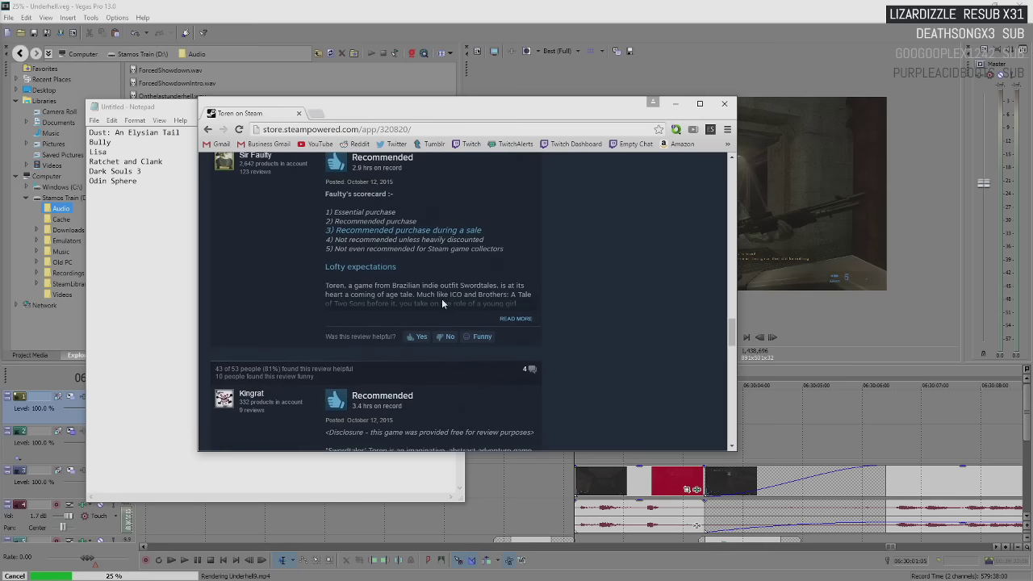
click(518, 318)
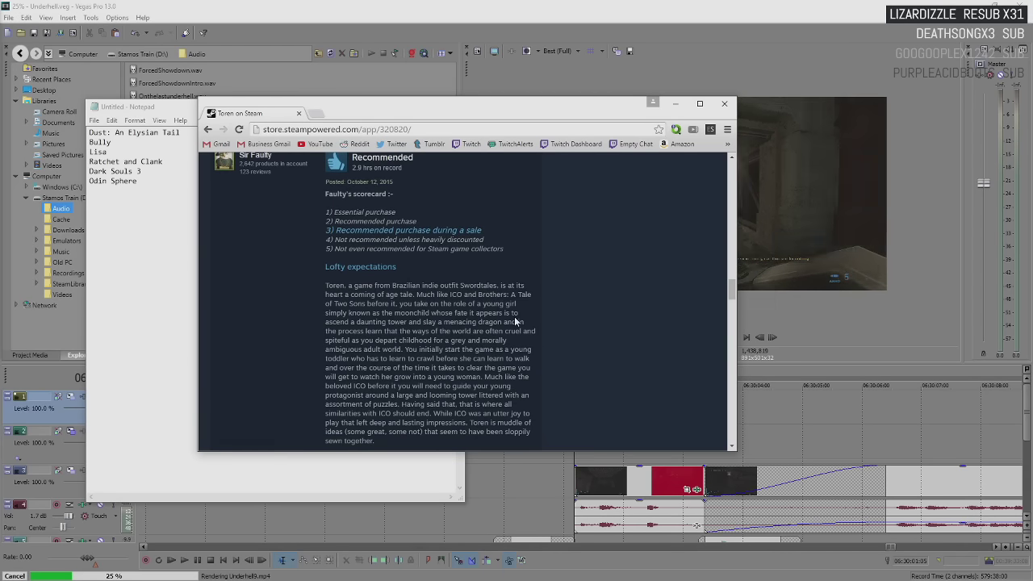
scroll(514, 321, down, 1)
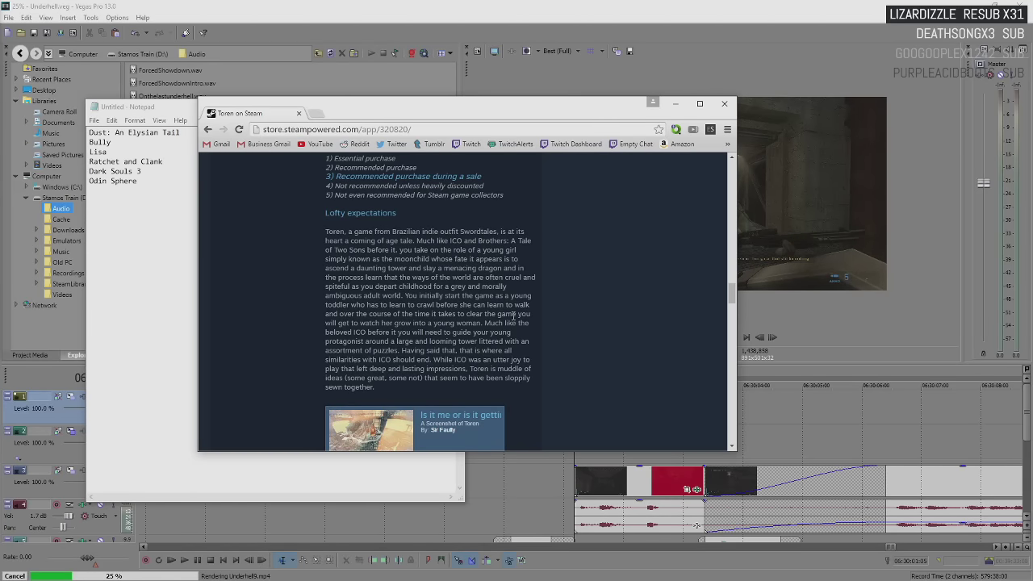
scroll(513, 316, down, 1)
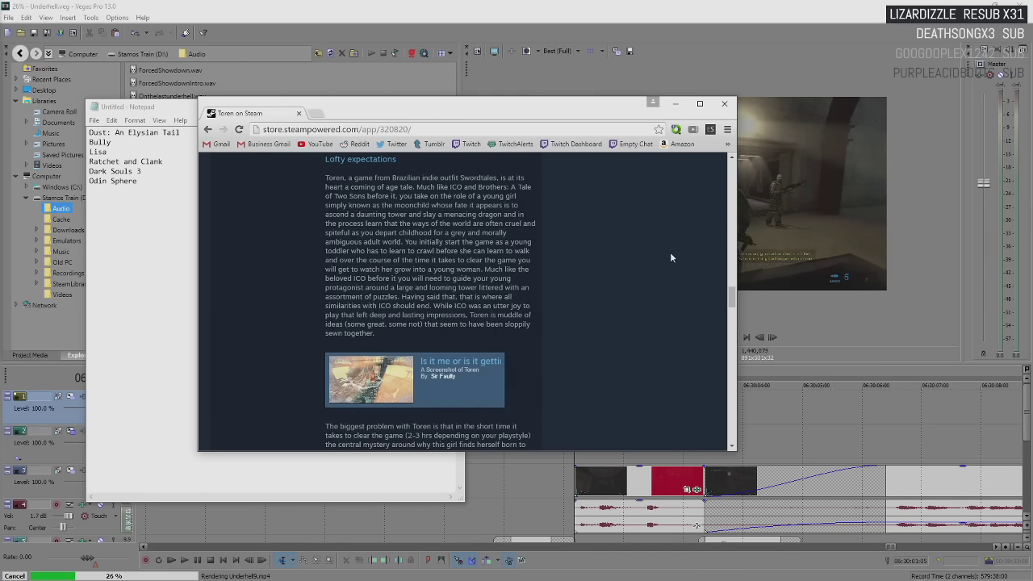
scroll(670, 256, down, 3)
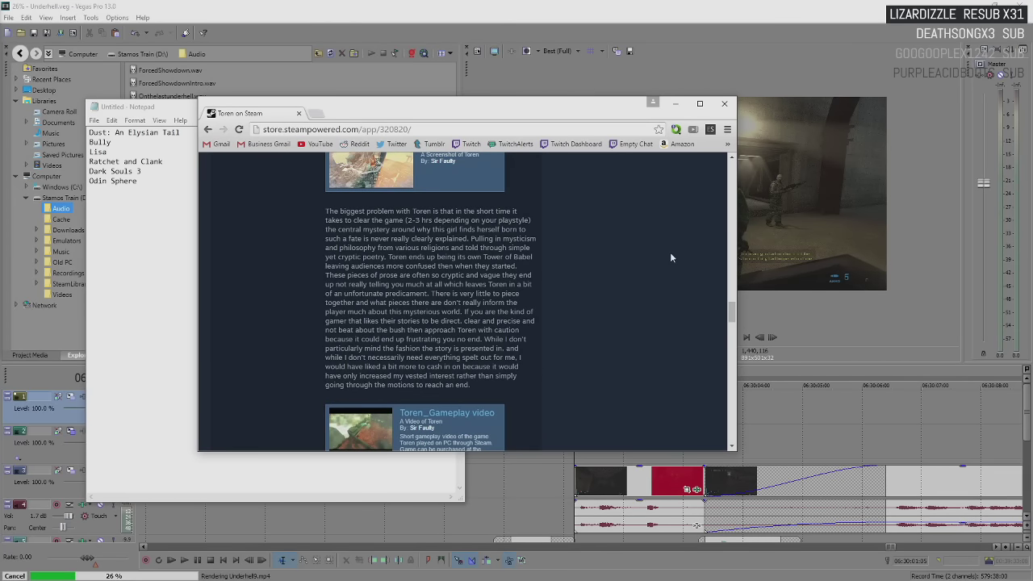
scroll(670, 256, down, 2)
scroll(670, 257, down, 8)
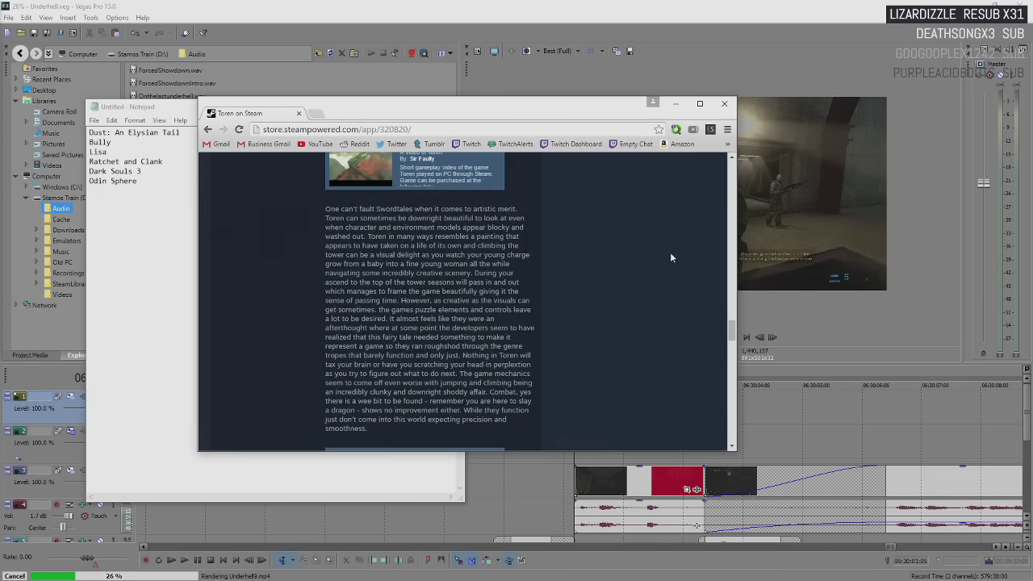
scroll(670, 258, down, 4)
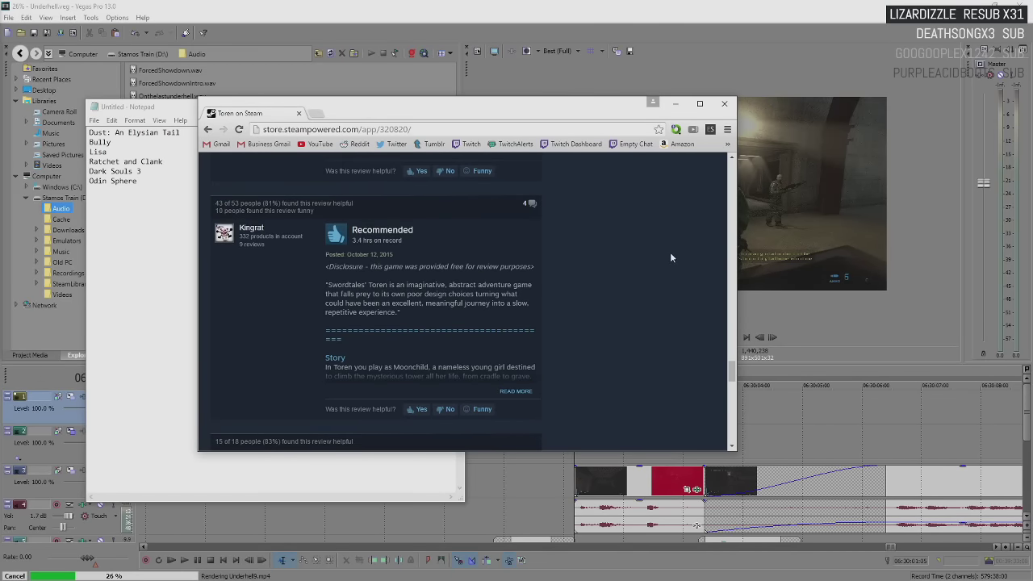
- Skim Toren's remaining customer reviews, return to the page's upper section, and move the browser window out of view
scroll(669, 258, down, 8)
scroll(669, 258, down, 4)
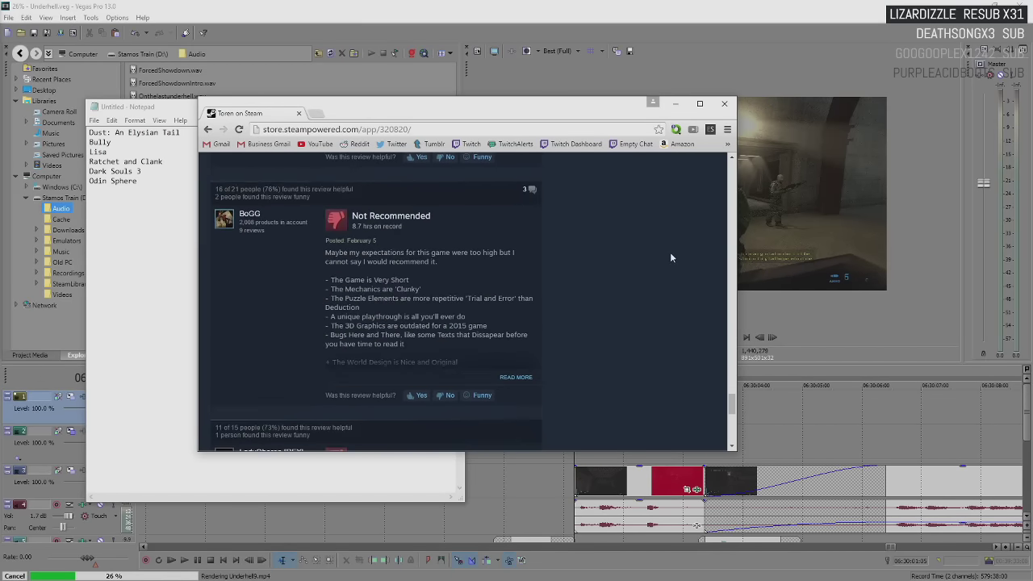
scroll(669, 258, down, 3)
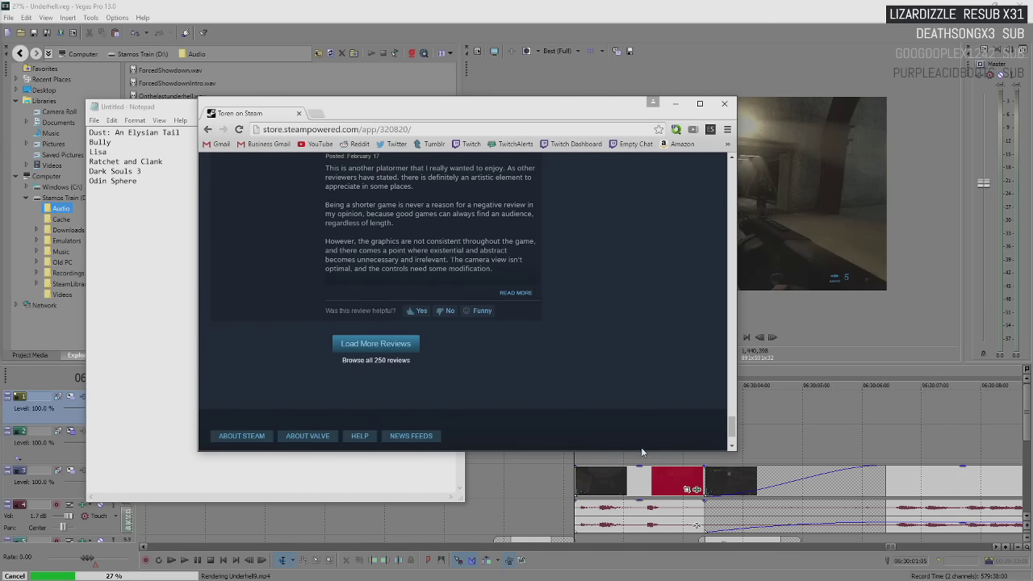
scroll(637, 411, down, 3)
key(Home)
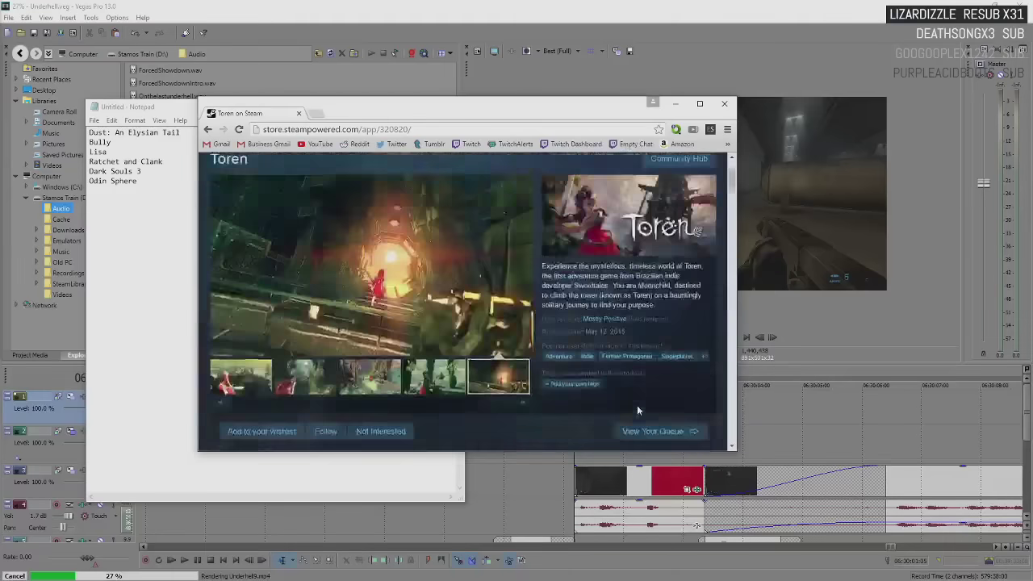
scroll(637, 410, down, 2)
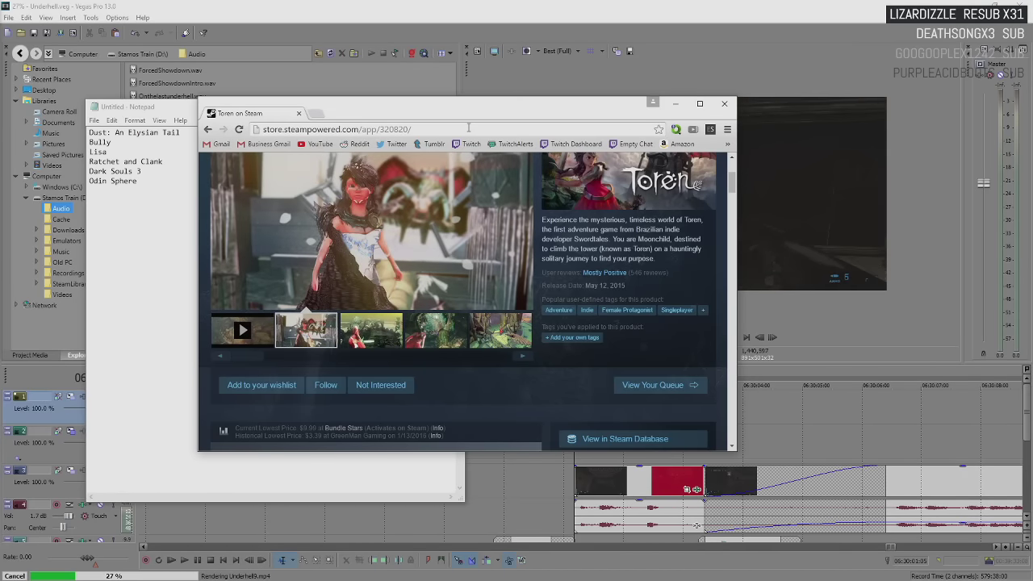
drag(482, 117, 0, 142)
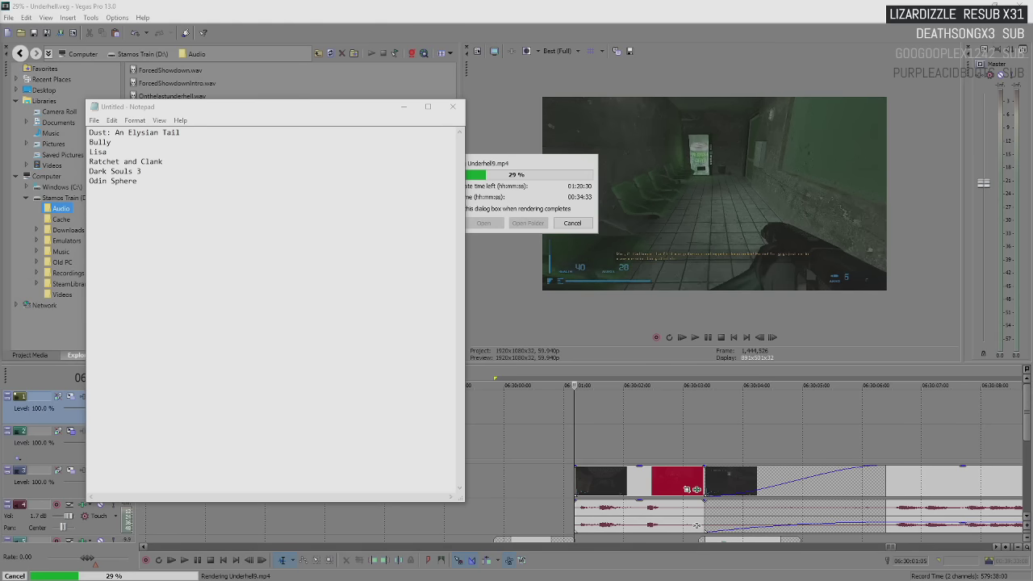
- Switch to the browser, watch the Trine Glitches video on YouTube in full screen with a brief pause, and leave full screen
key(alt+Tab)
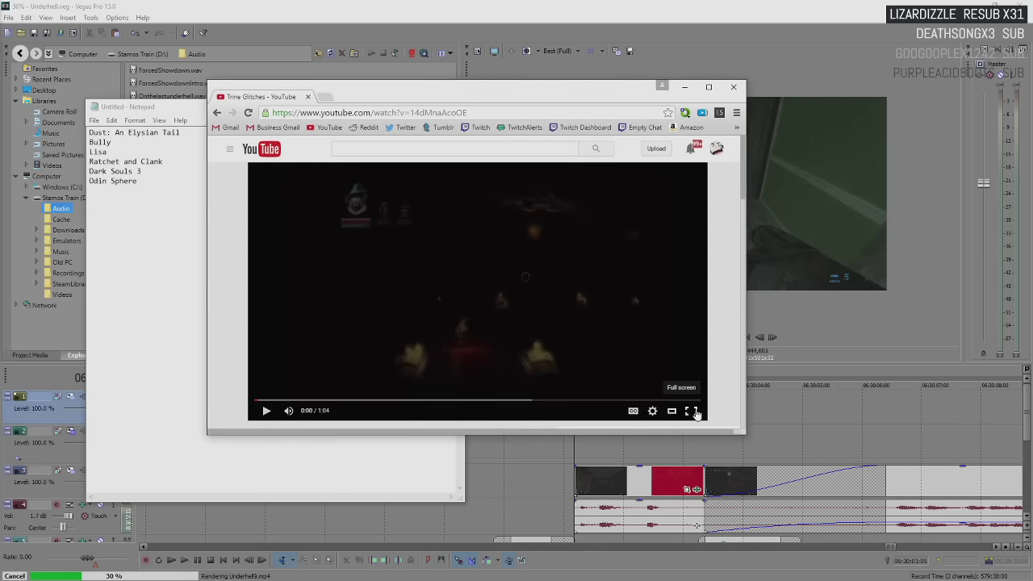
click(696, 412)
click(163, 512)
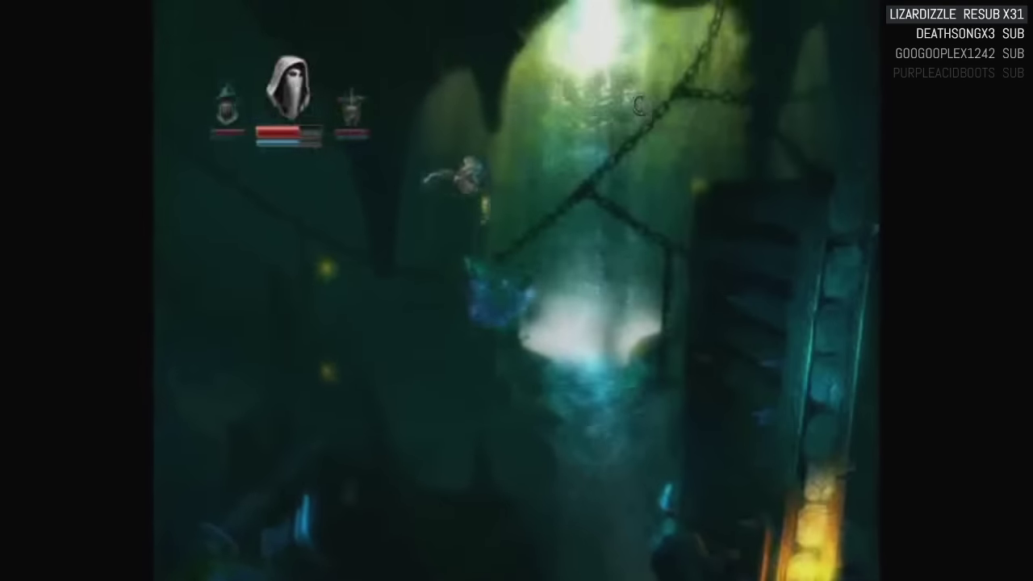
click(376, 426)
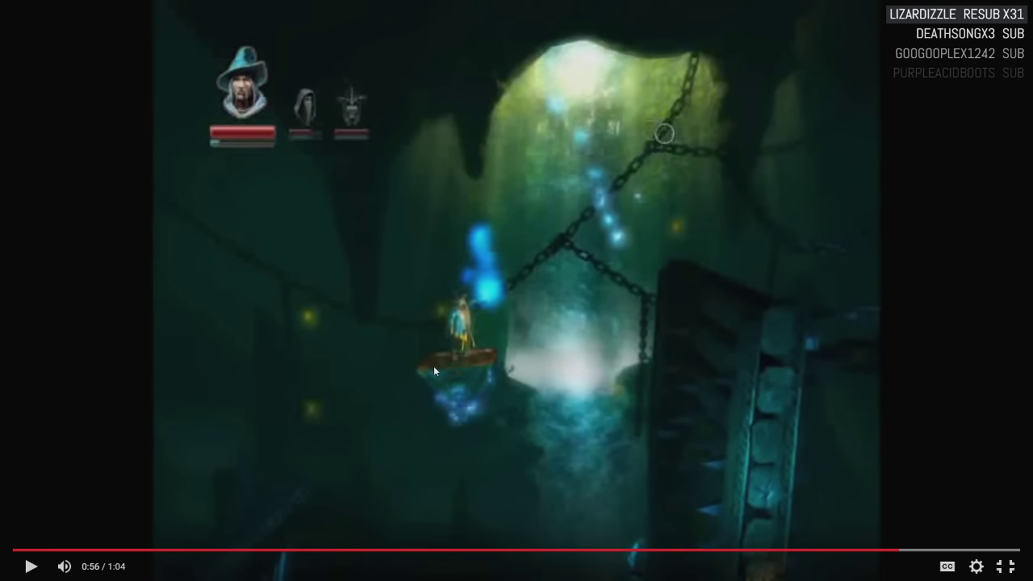
click(512, 360)
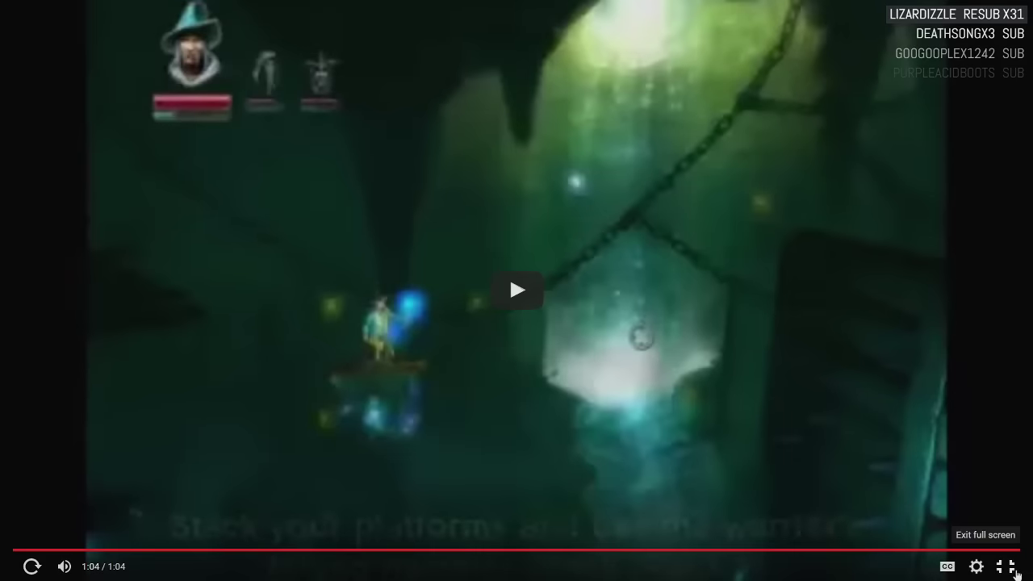
click(1005, 565)
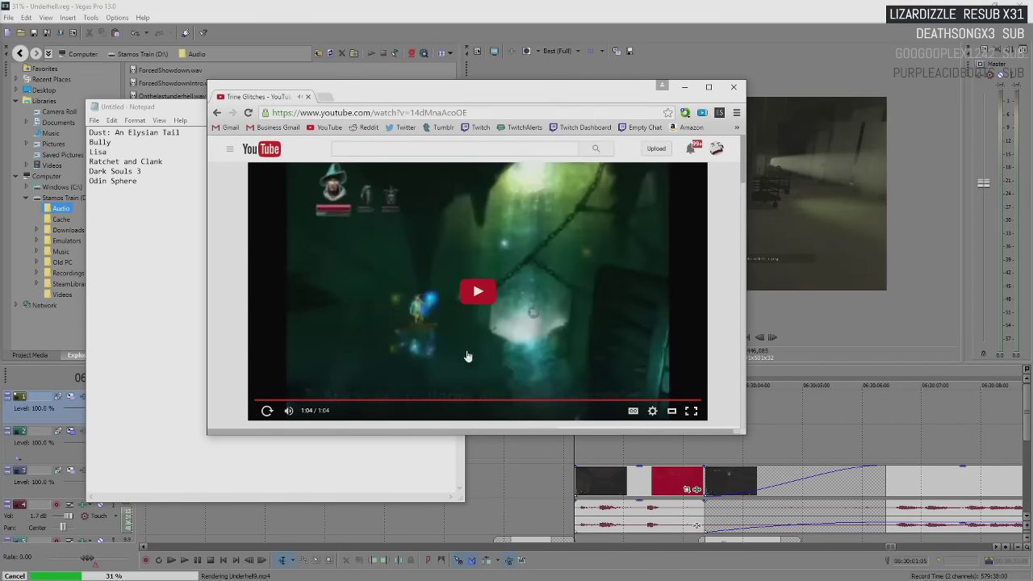
- View the Trine Glitches video's upload details and description, and close the browser window
scroll(467, 358, down, 2)
scroll(465, 359, down, 2)
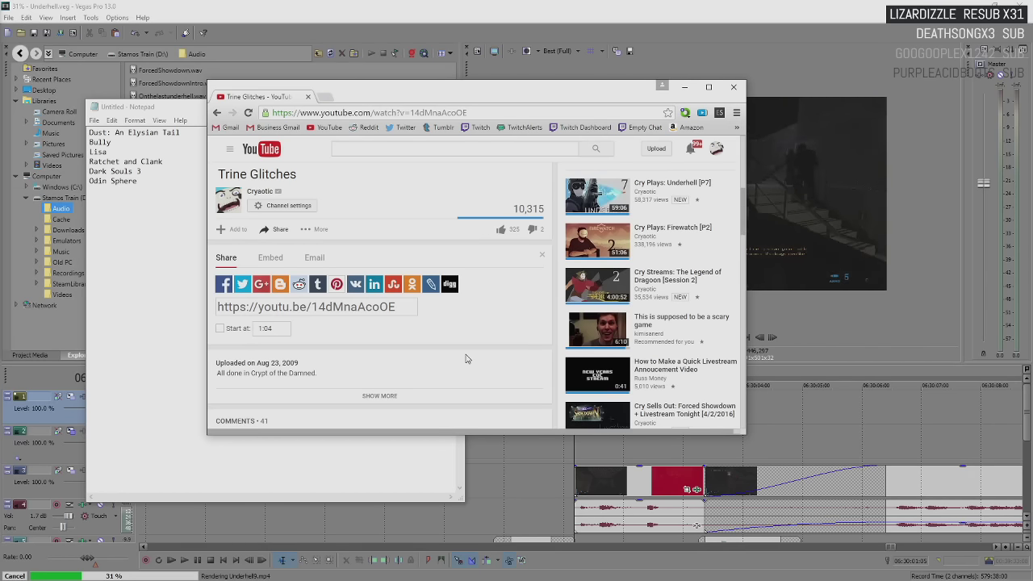
scroll(445, 346, up, 2)
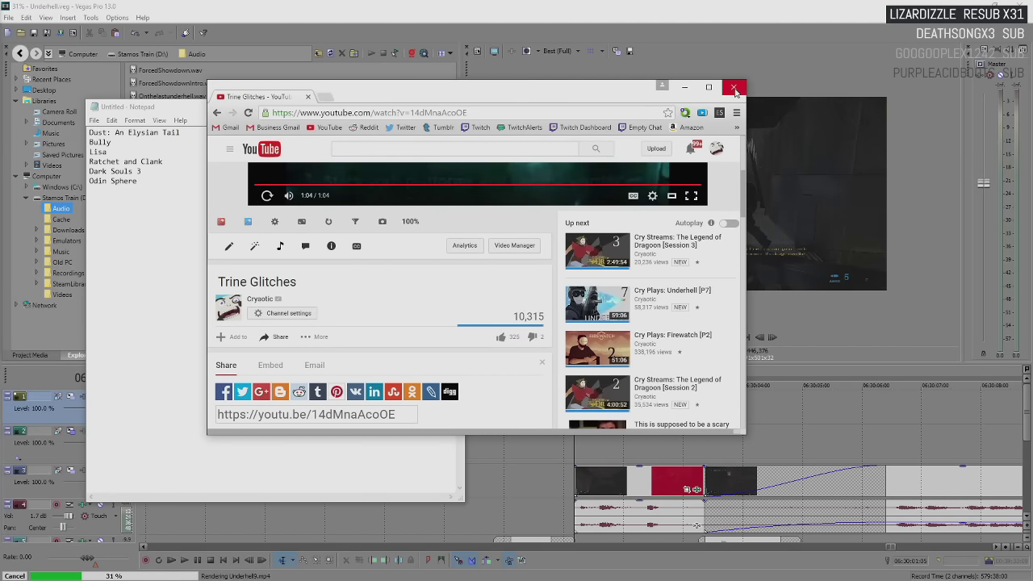
click(733, 88)
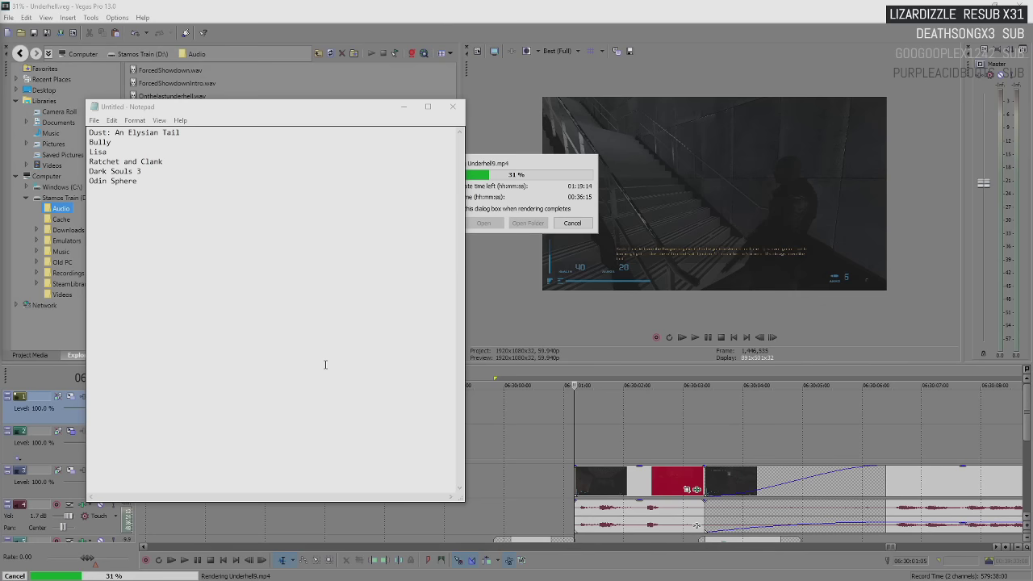
- Add Shelter on a new line below Odin Sphere in the Notepad list
click(267, 276)
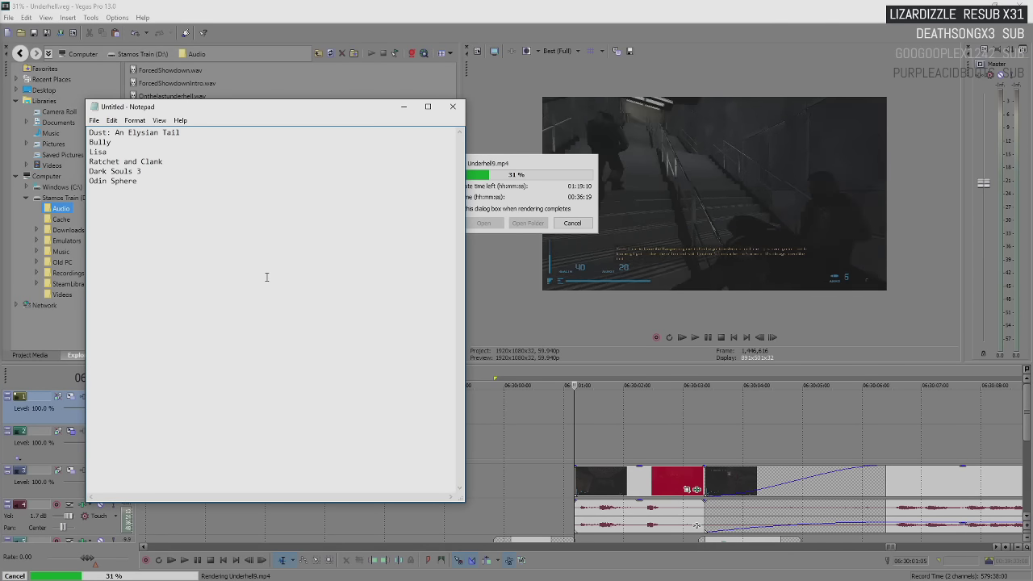
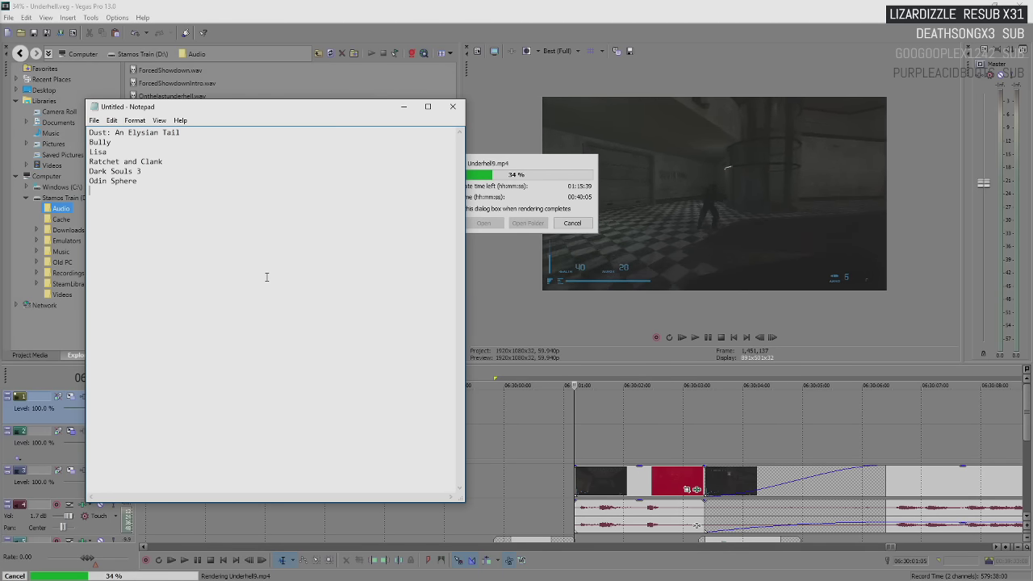
text(Shelter)
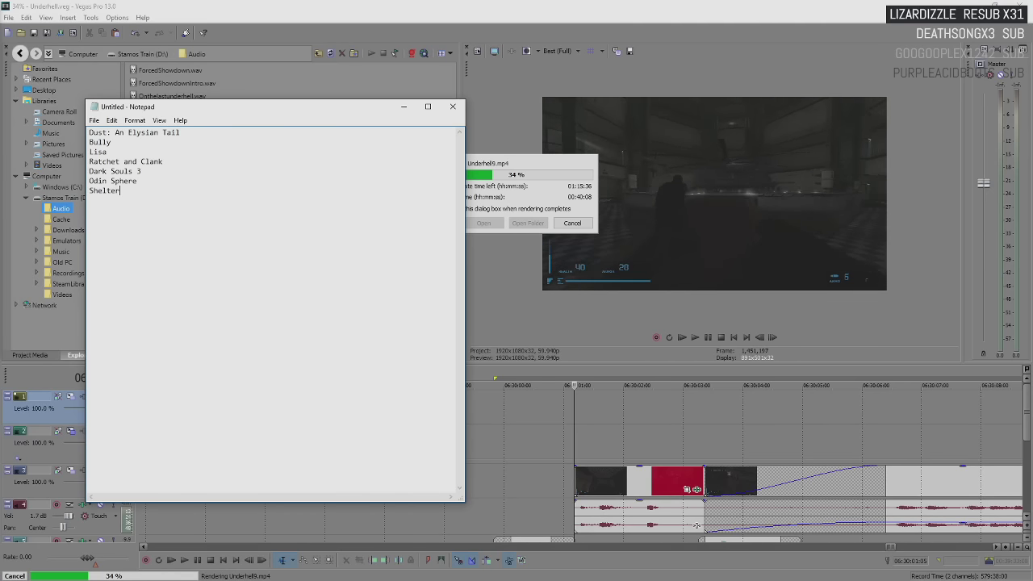
key(Return)
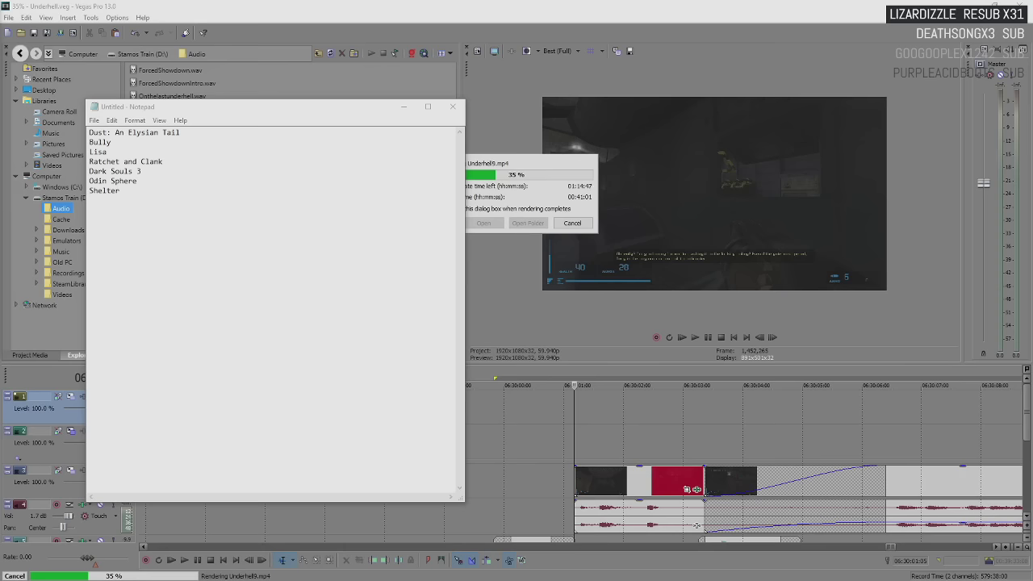
- Switch to Republique's Steam store page in the browser, reposition the window, and play the game's trailer in full screen
key(alt+Tab)
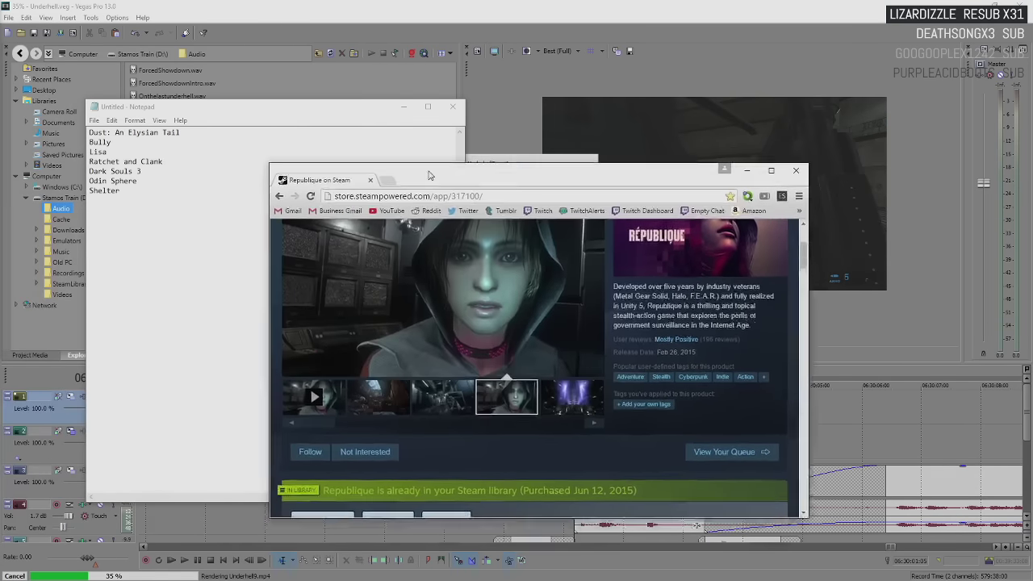
drag(429, 173, 462, 86)
click(345, 309)
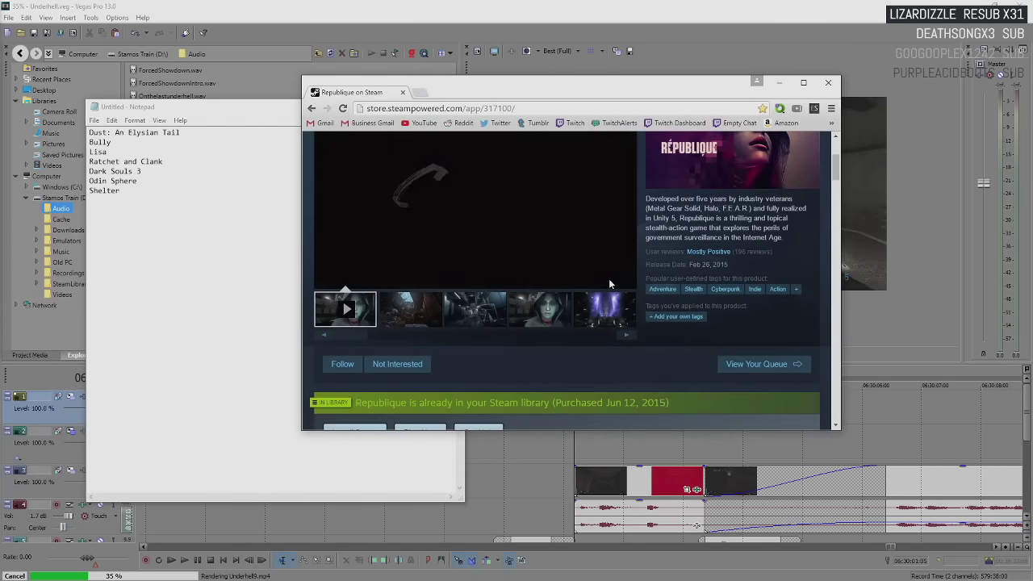
double_click(629, 275)
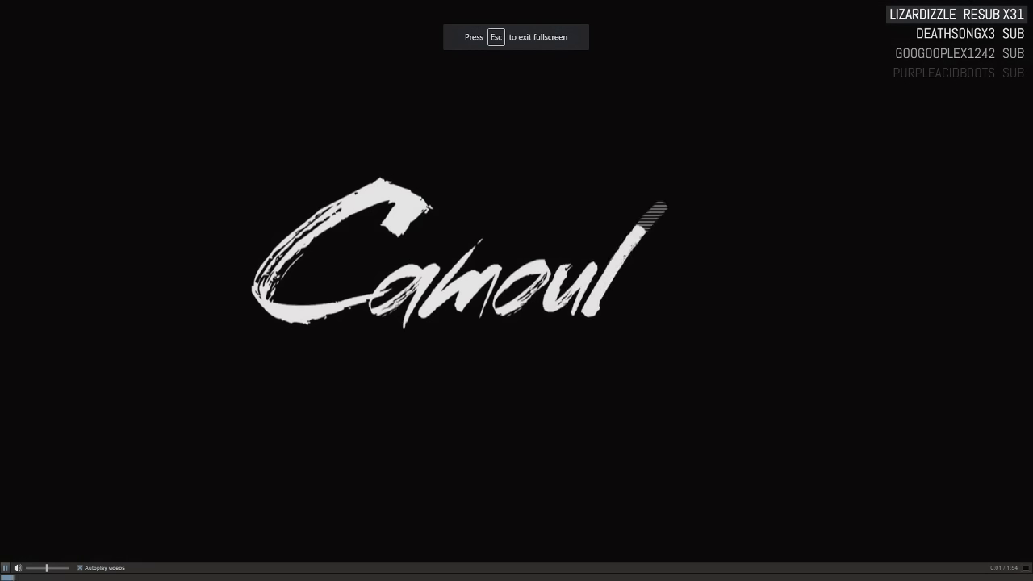